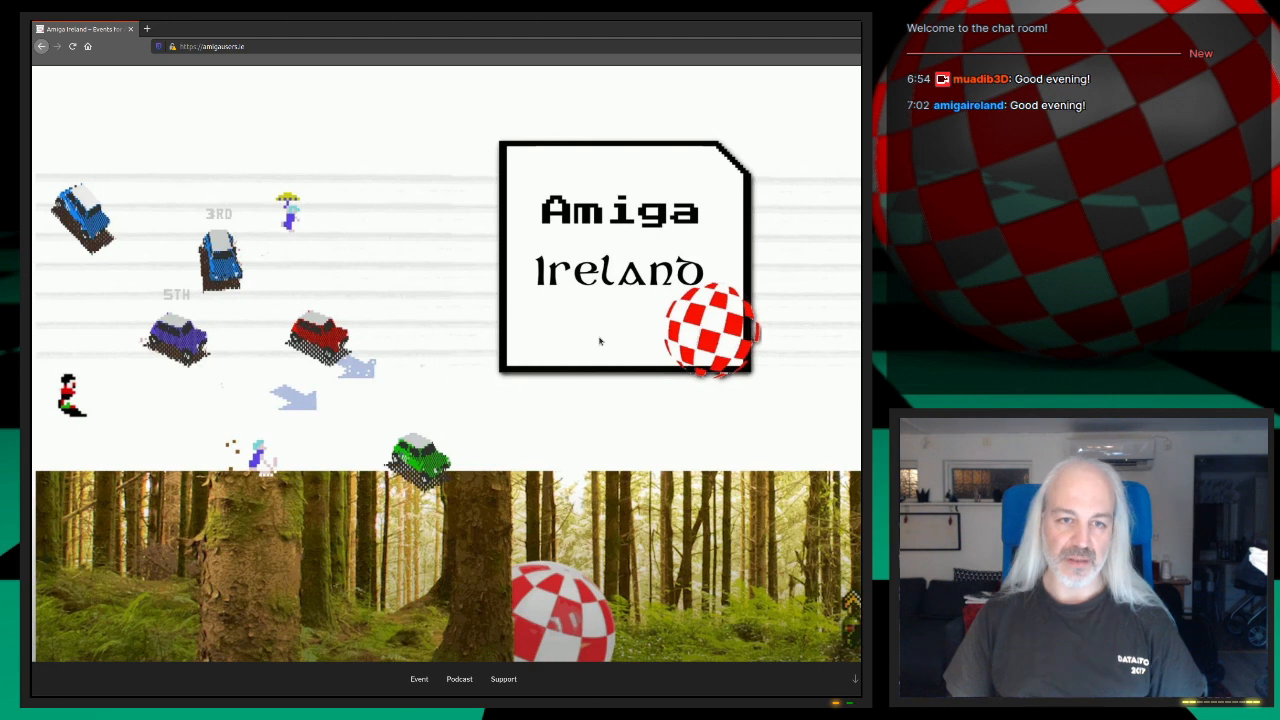
Step: Read through the Amiga Ireland home page announcement and the Creative Competition 2021 page with its category submission rules
{"action": "scroll", "coordinate": [568, 336], "scroll_direction": "down", "scroll_amount": 3}
{"action": "scroll", "coordinate": [568, 336], "scroll_direction": "down", "scroll_amount": 5}
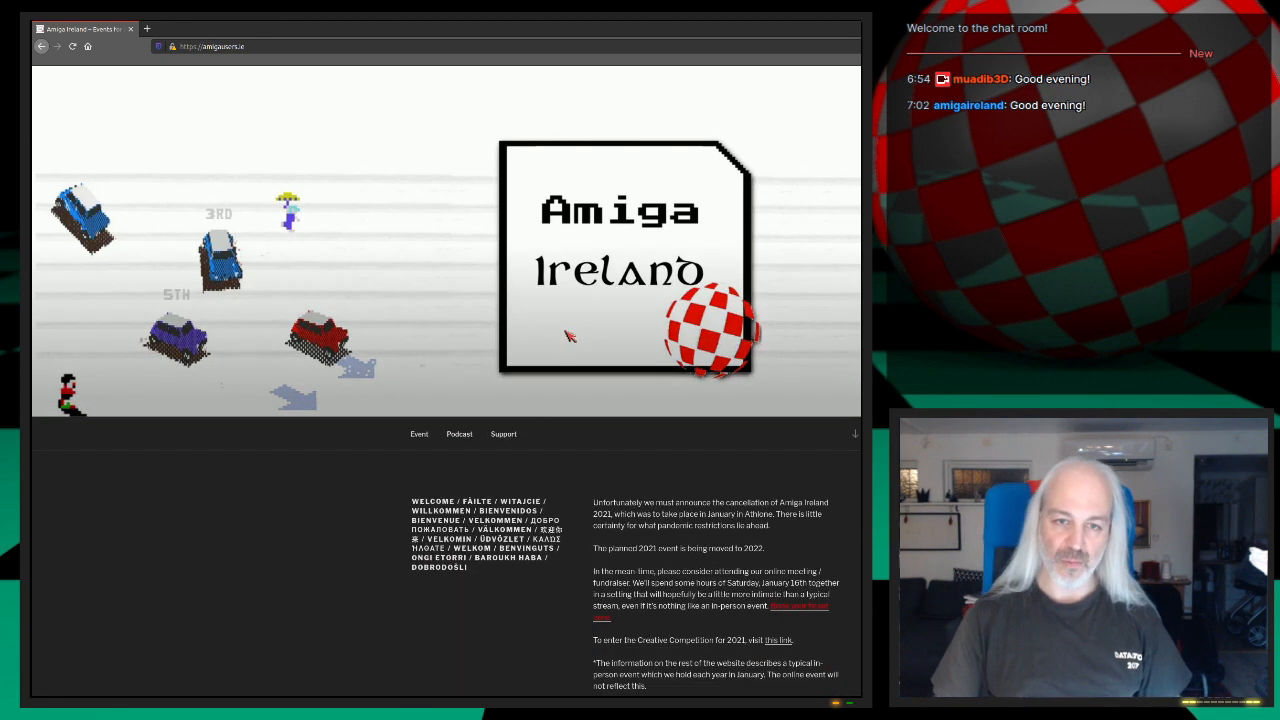
{"action": "scroll", "coordinate": [568, 336], "scroll_direction": "up", "scroll_amount": 2}
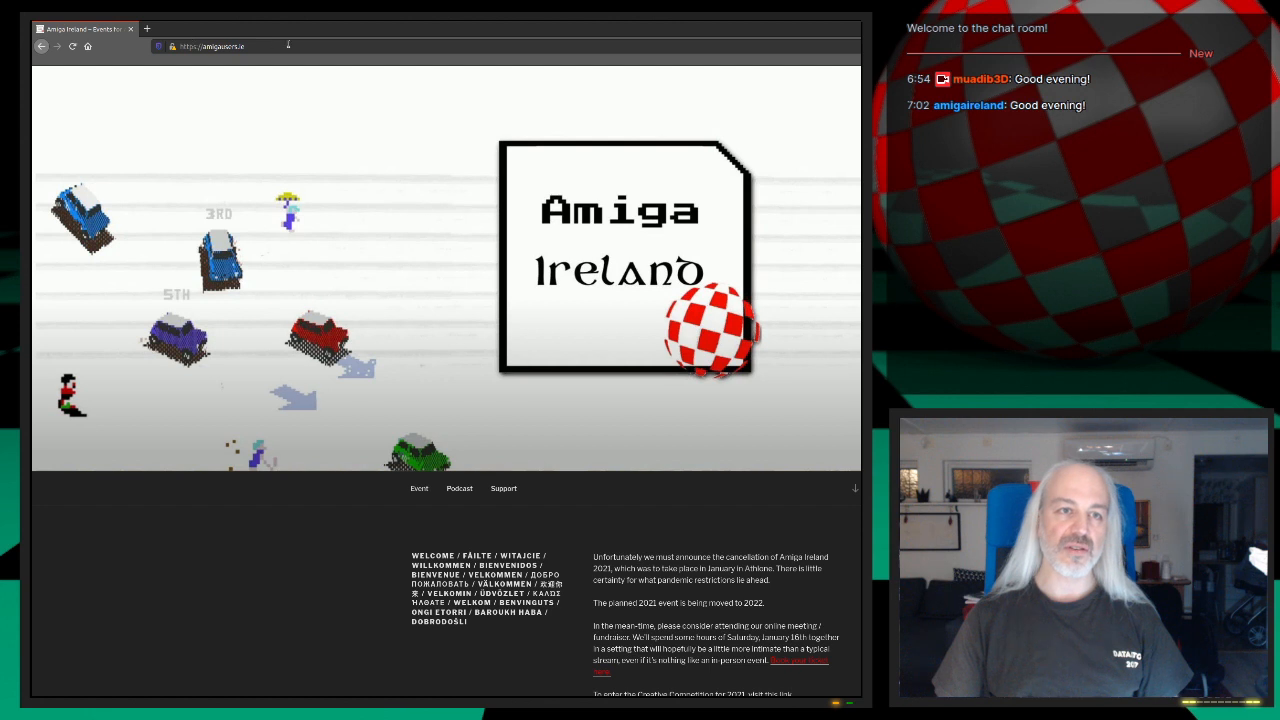
{"action": "scroll", "coordinate": [664, 319], "scroll_direction": "down", "scroll_amount": 5}
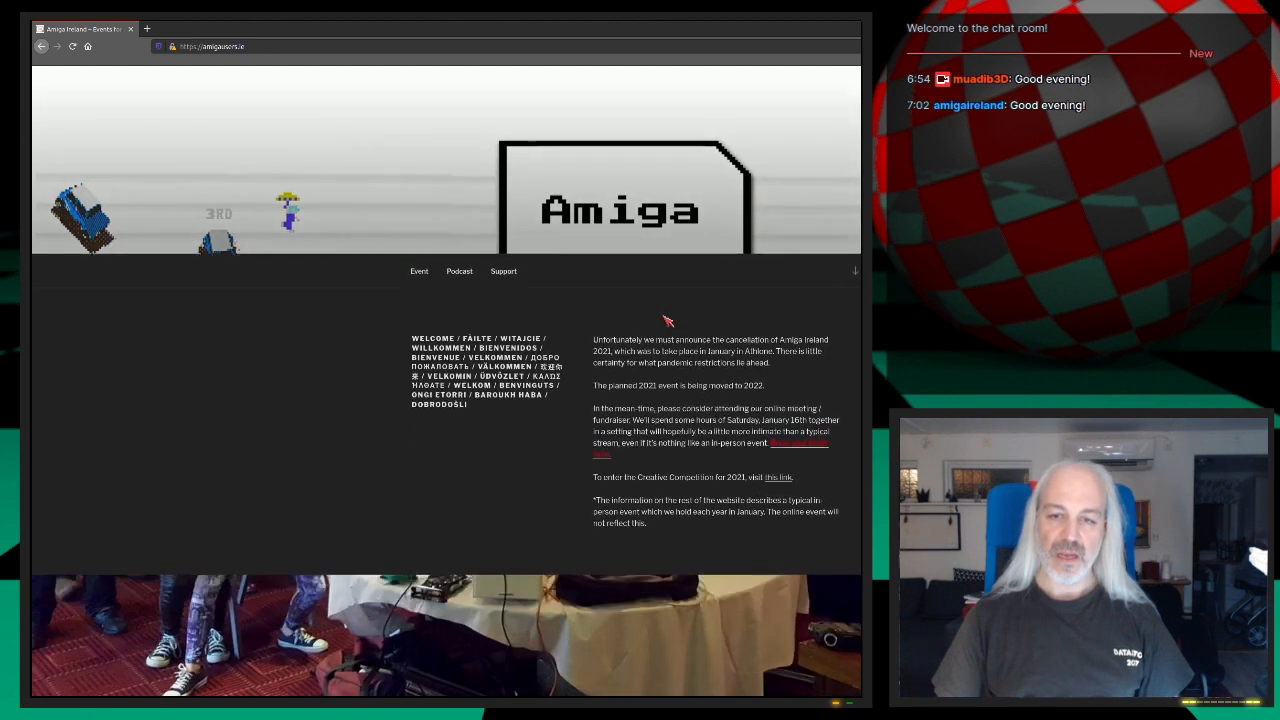
{"action": "scroll", "coordinate": [668, 321], "scroll_direction": "down", "scroll_amount": 1}
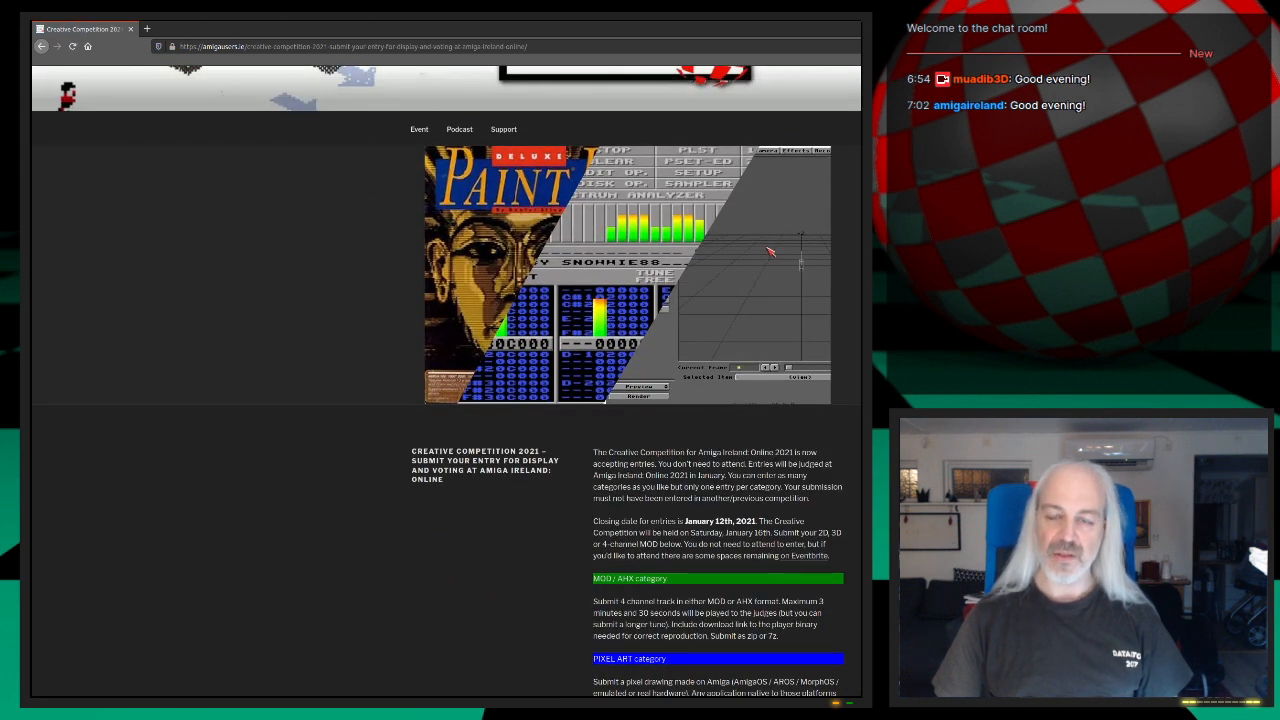
{"action": "scroll", "coordinate": [446, 381], "scroll_direction": "down", "scroll_amount": 1}
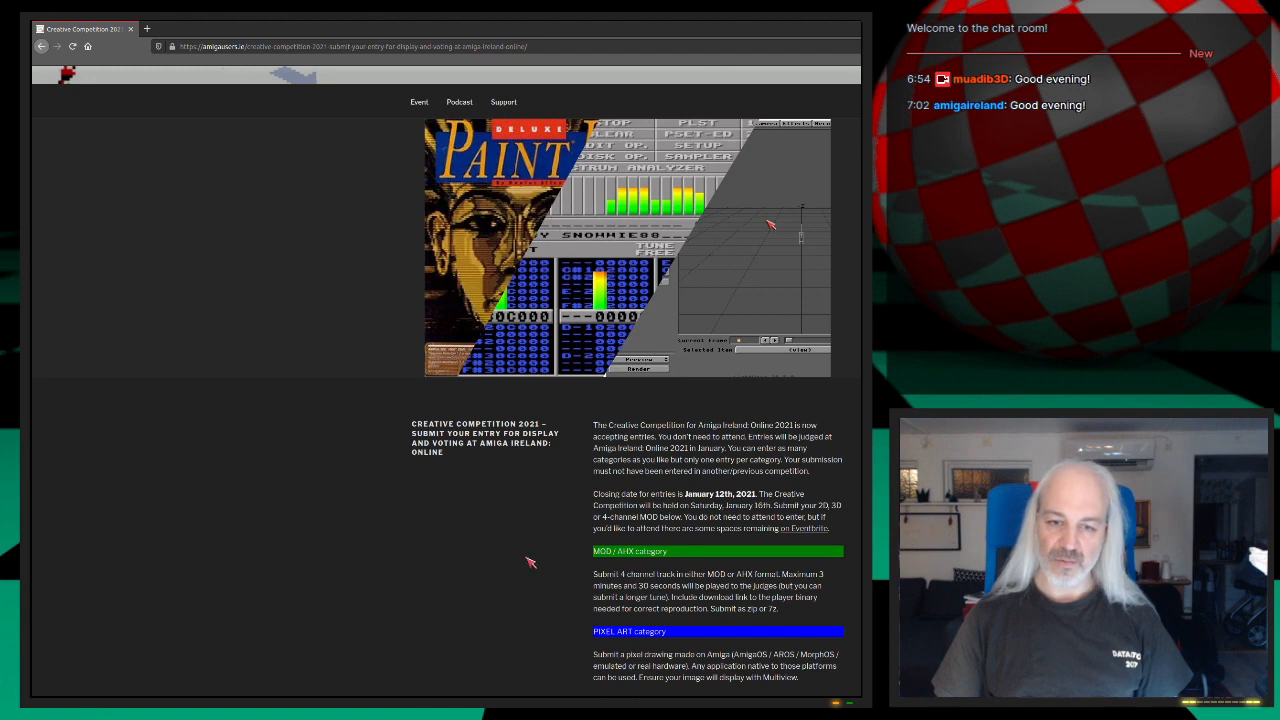
{"action": "scroll", "coordinate": [446, 381], "scroll_direction": "down", "scroll_amount": 3}
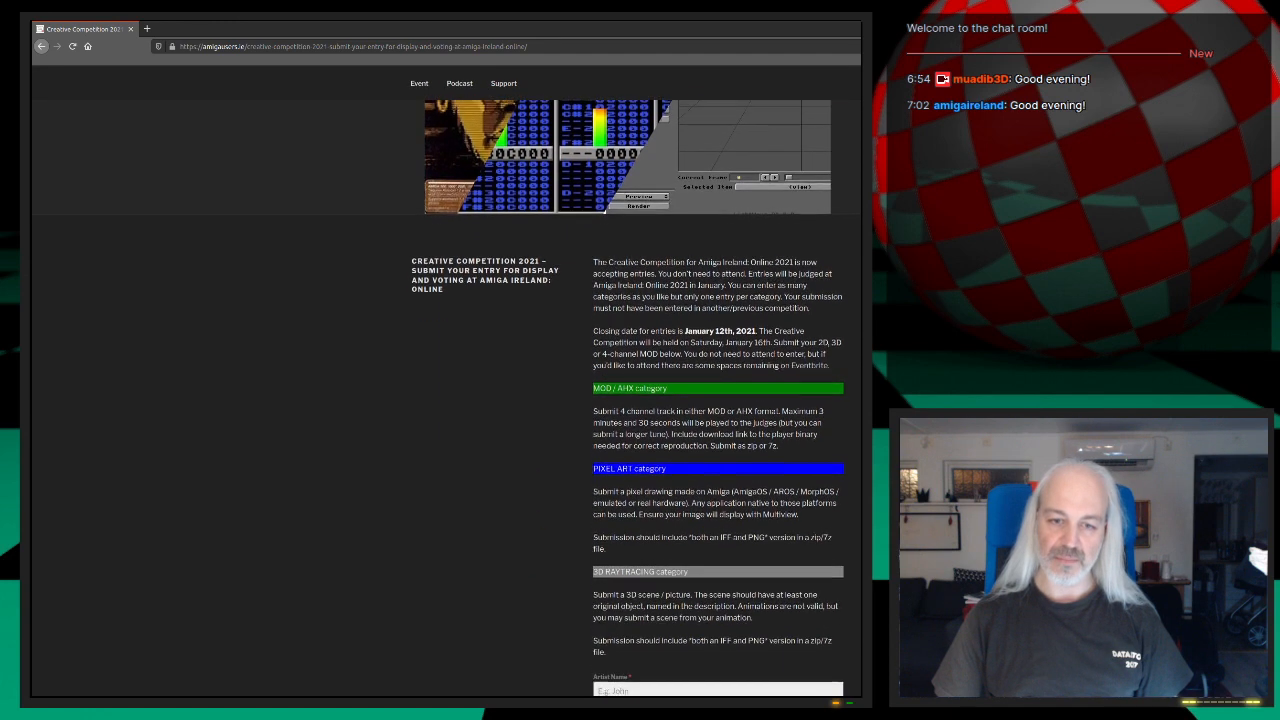
{"action": "scroll", "coordinate": [446, 381], "scroll_direction": "up", "scroll_amount": 3}
{"action": "scroll", "coordinate": [446, 381], "scroll_direction": "down", "scroll_amount": 3}
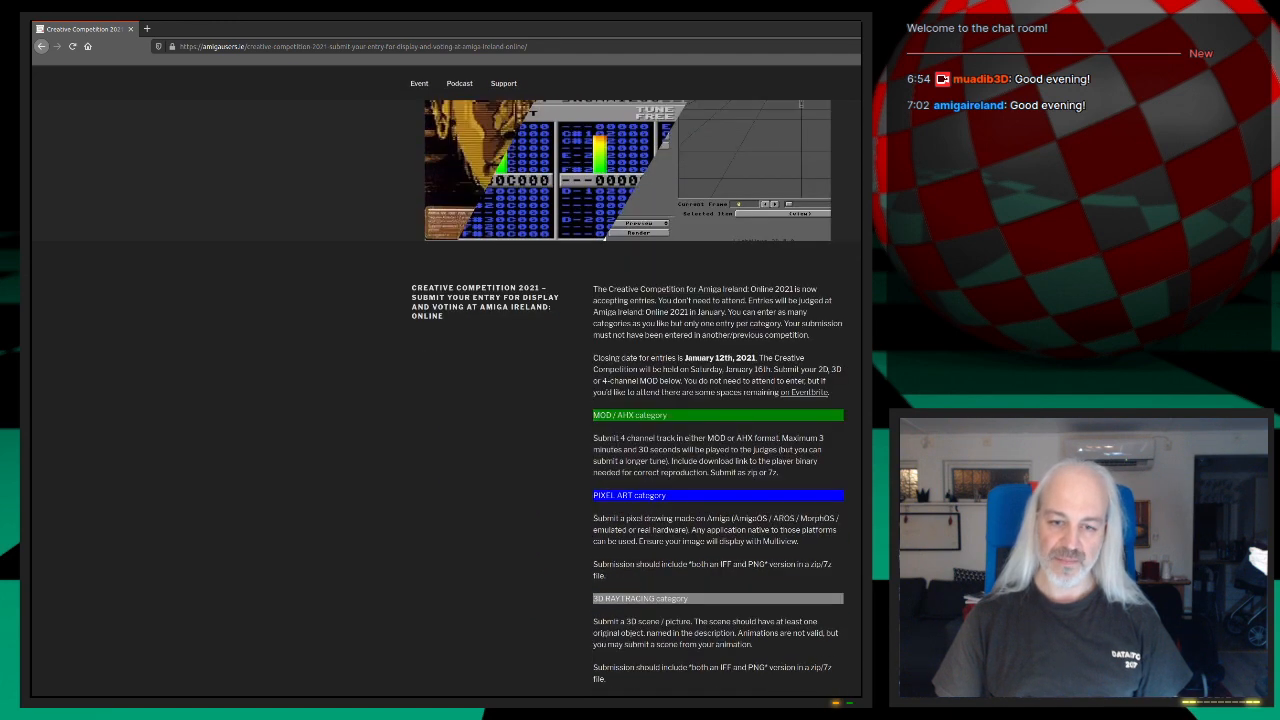
{"action": "scroll", "coordinate": [446, 381], "scroll_direction": "down", "scroll_amount": 1}
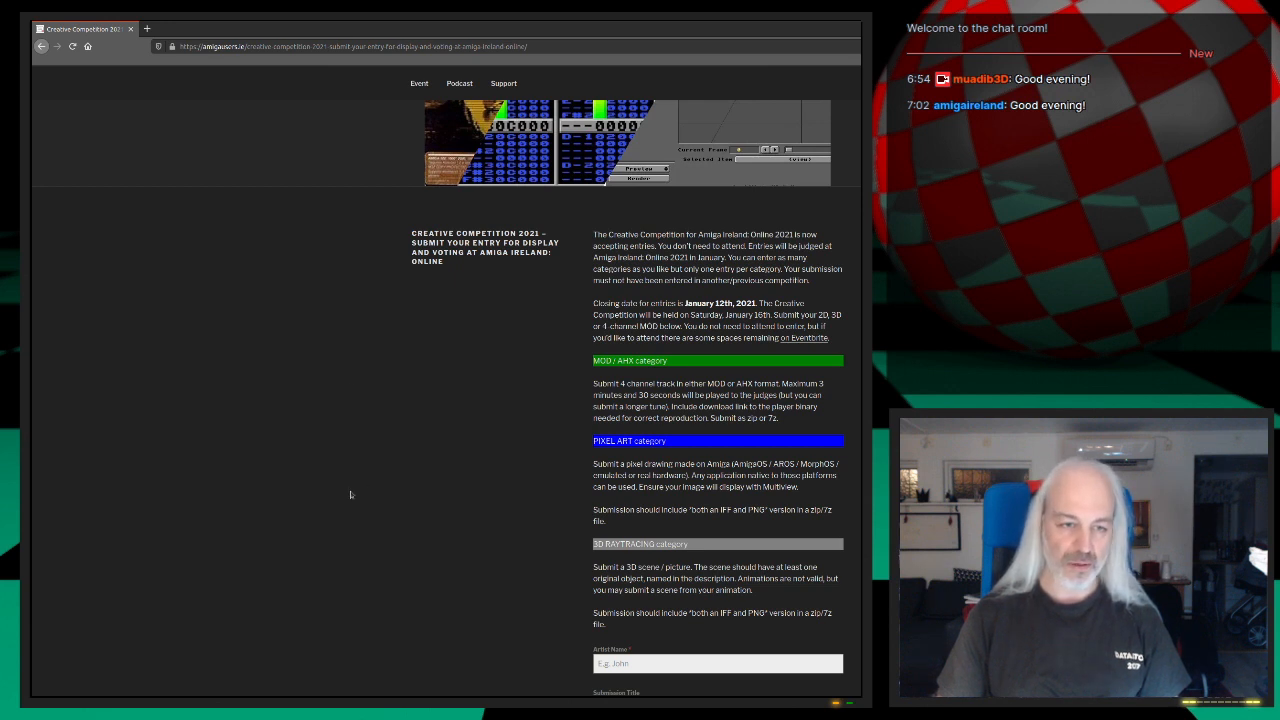
Step: Switch from the browser to the Amiga desktop, bring up LightWave 3D Layout and open Modeler
{"action": "key", "text": "alt+Tab"}
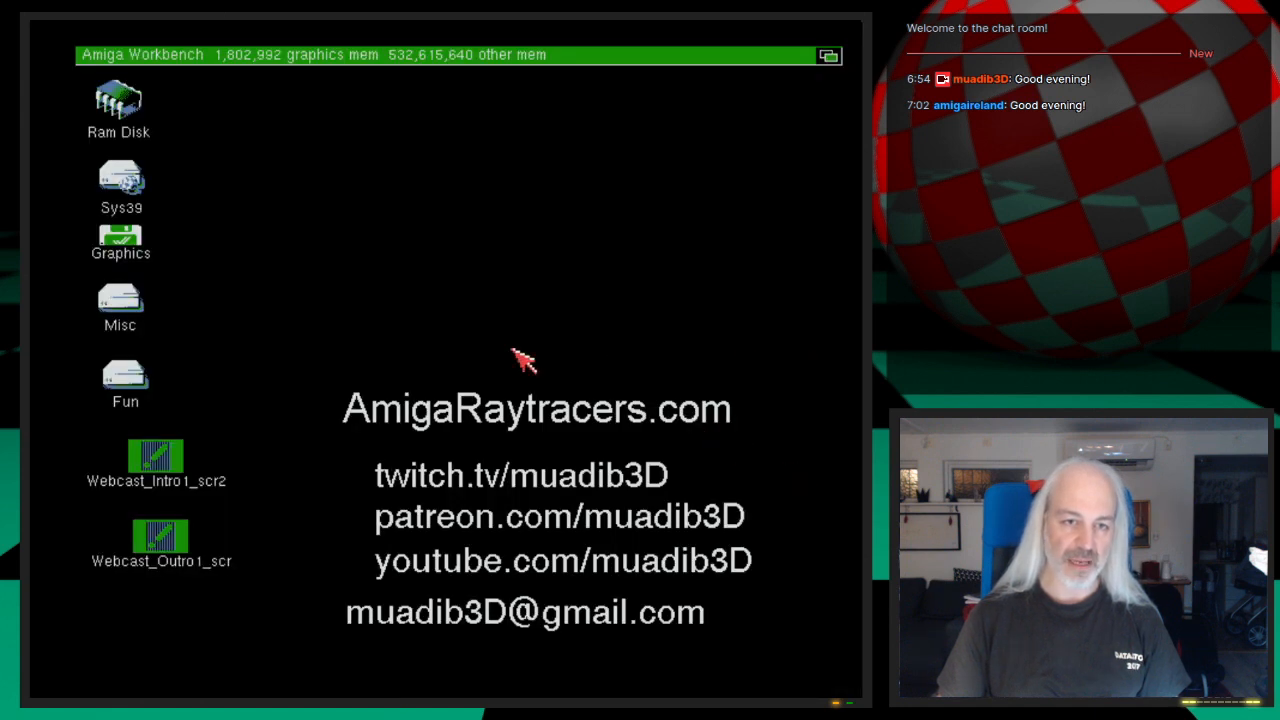
{"action": "right_click_drag", "start_coordinate": [500, 88], "coordinate": [515, 66]}
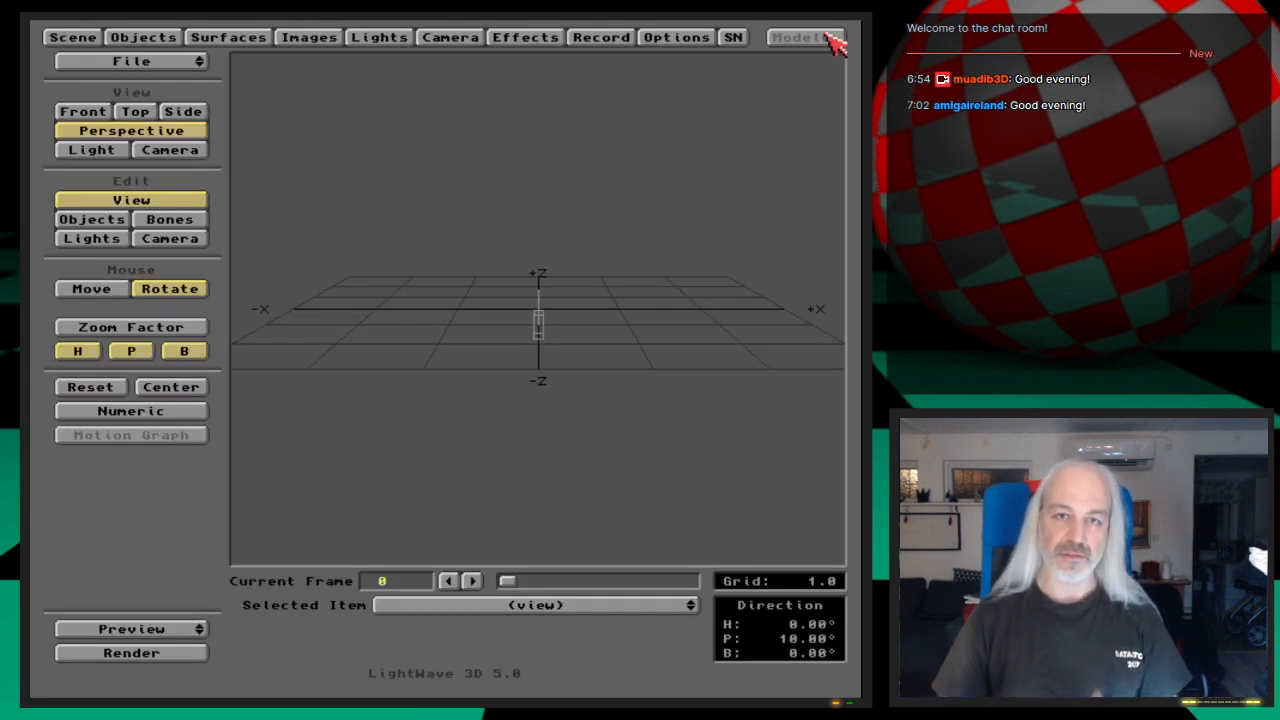
{"action": "left_click", "coordinate": [831, 38]}
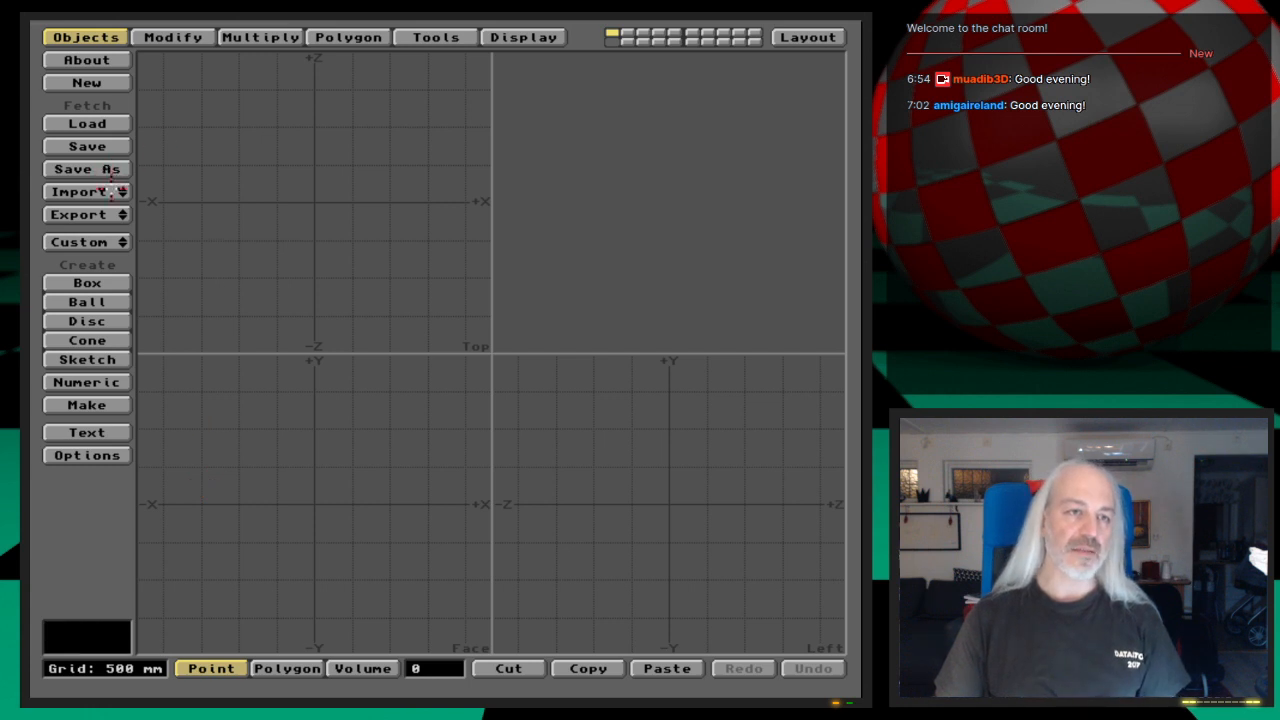
Step: Load ShuttleC2_CockpitGearWindows_st5 from the Ep.29 Objects drawer and inspect the hull's underside and gear openings
{"action": "left_click", "coordinate": [87, 123]}
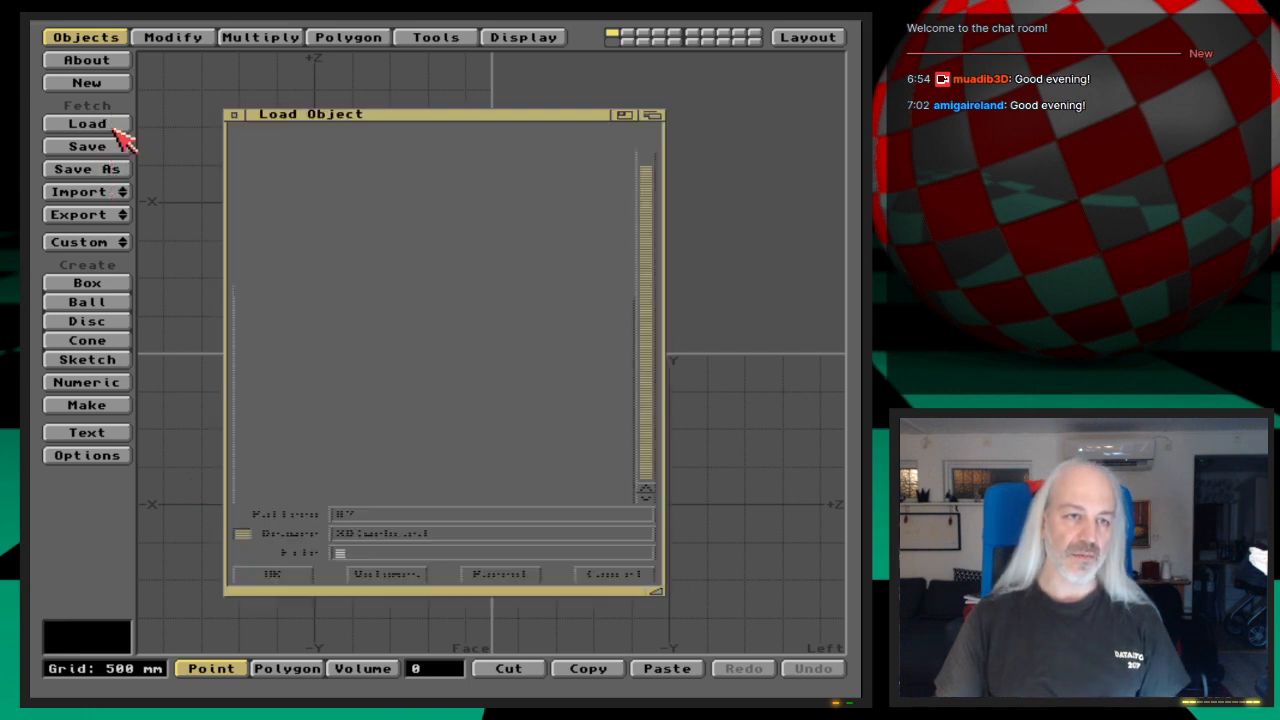
{"action": "double_click", "coordinate": [271, 358]}
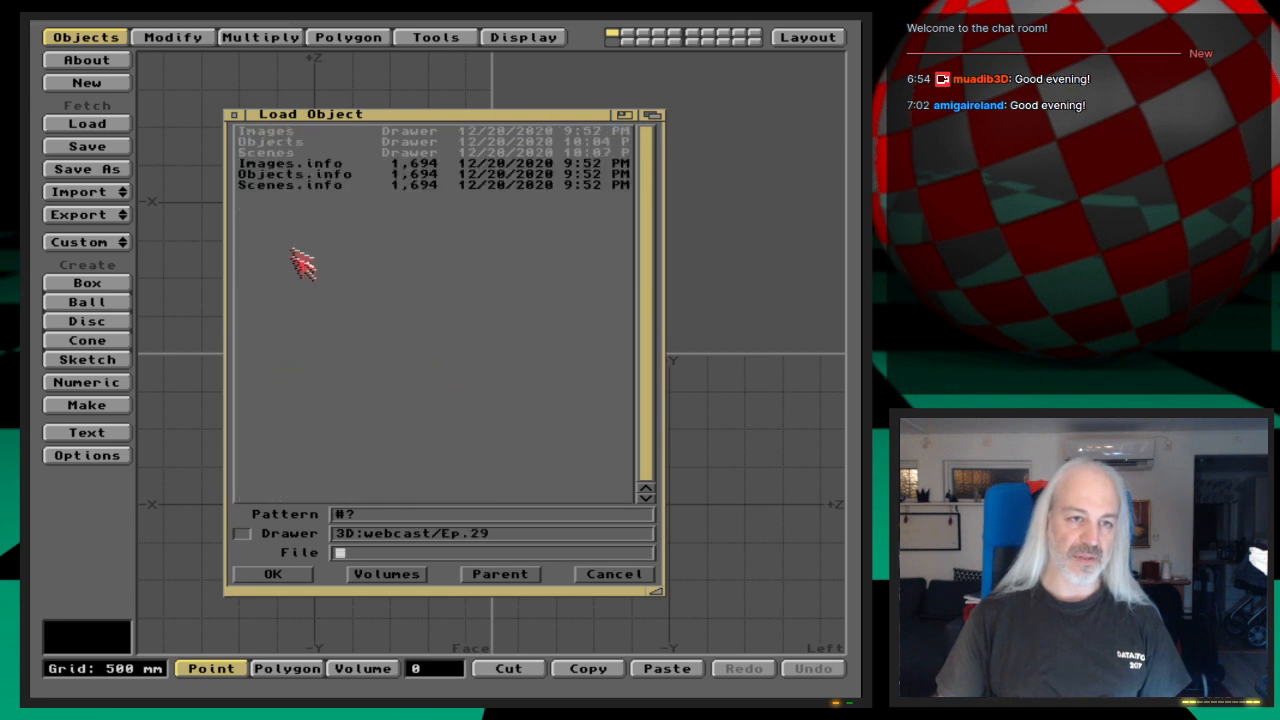
{"action": "double_click", "coordinate": [300, 142]}
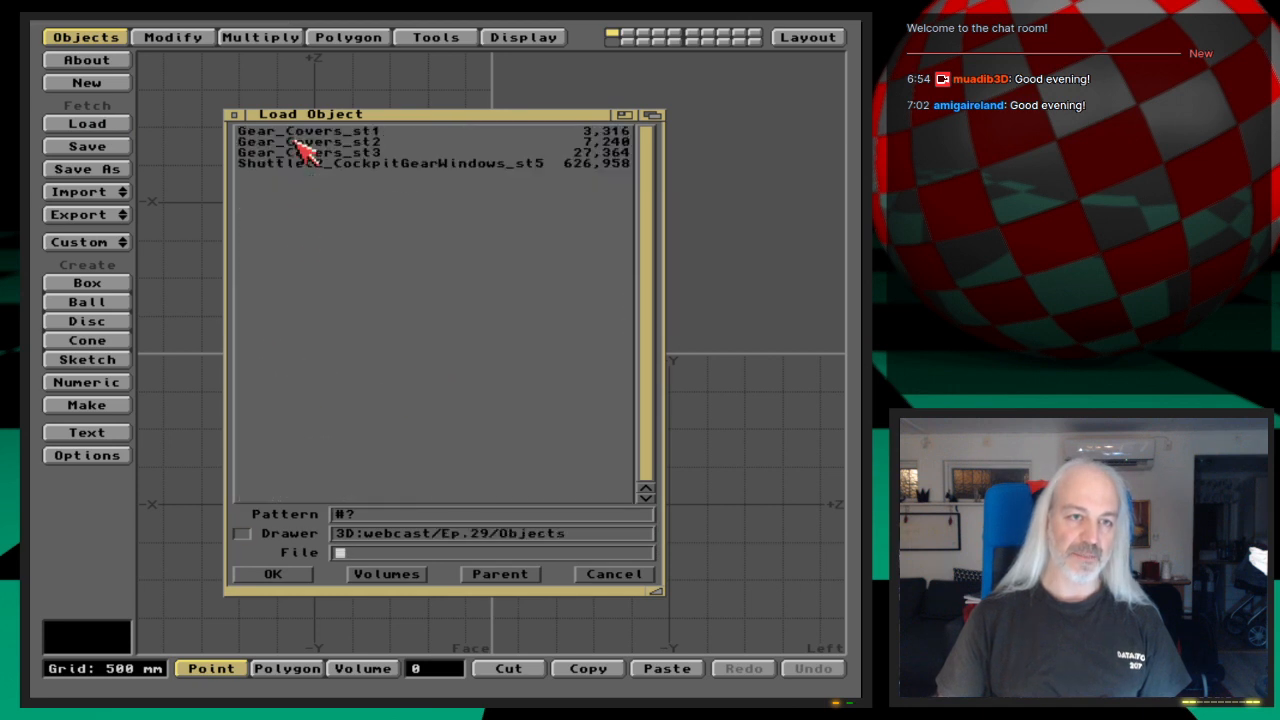
{"action": "double_click", "coordinate": [521, 166]}
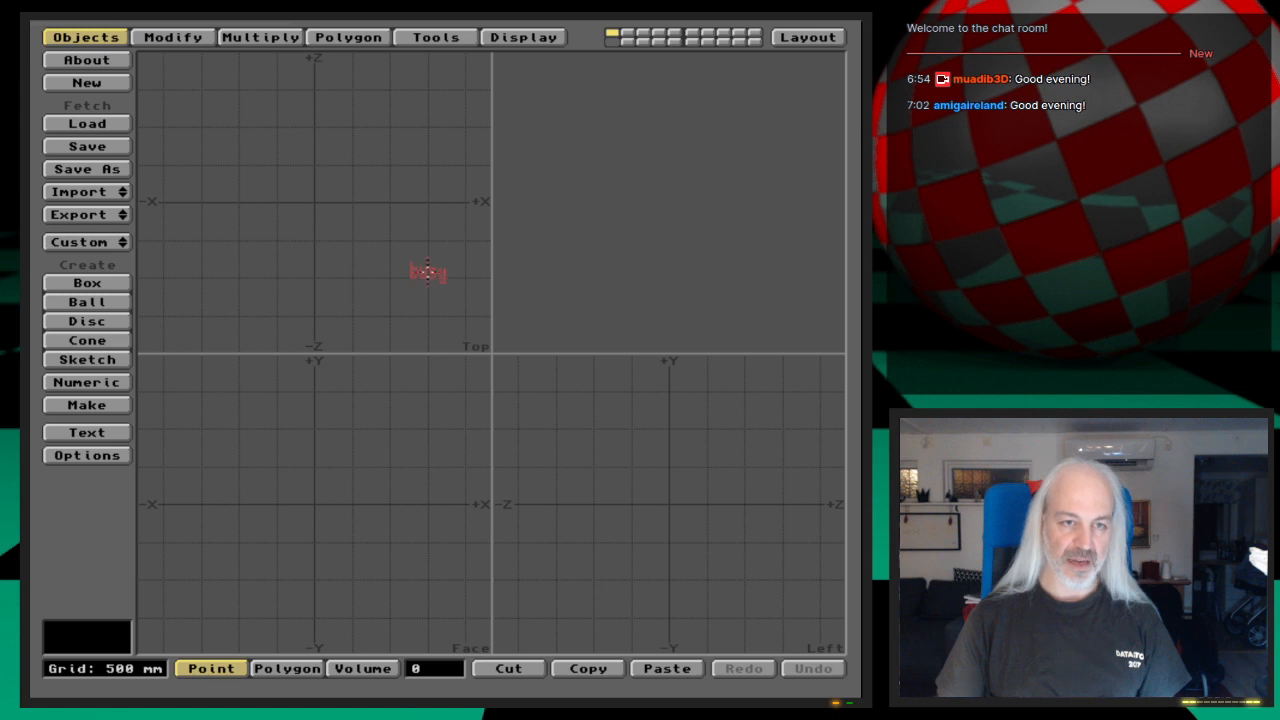
{"action": "key", "text": "a"}
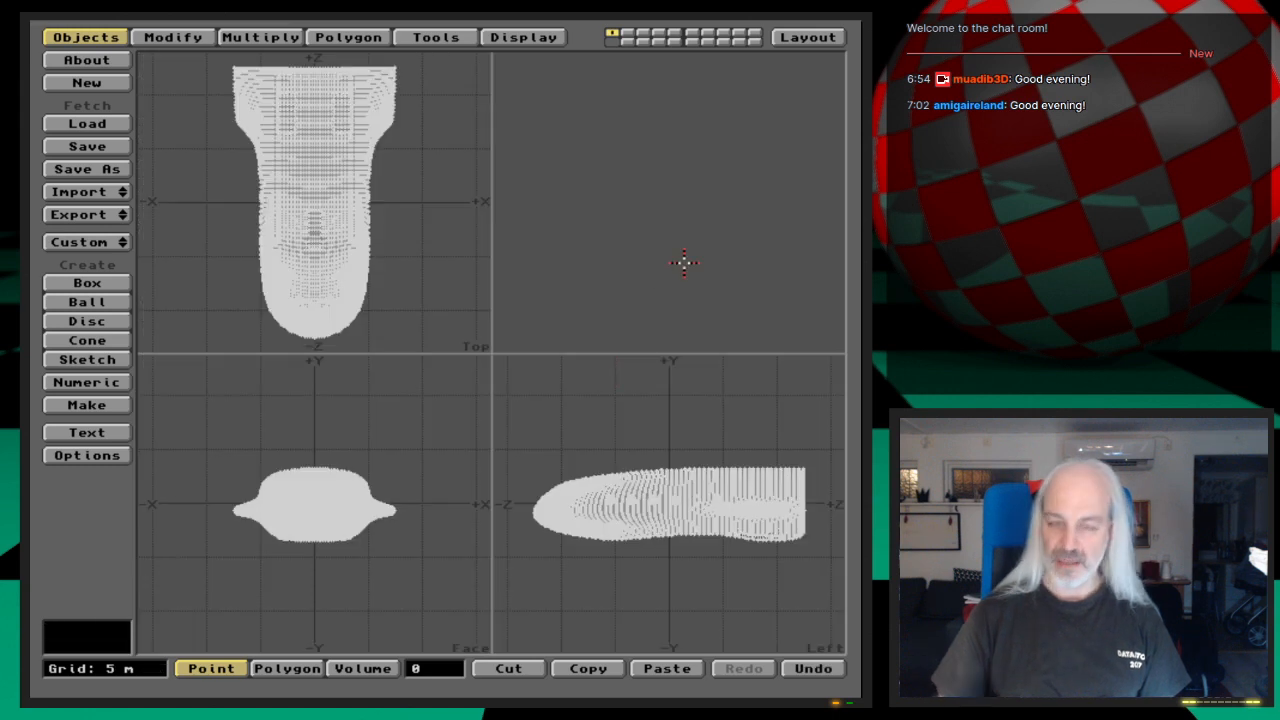
{"action": "left_click_drag", "start_coordinate": [711, 285], "coordinate": [726, 233]}
{"action": "key", "text": "period"}
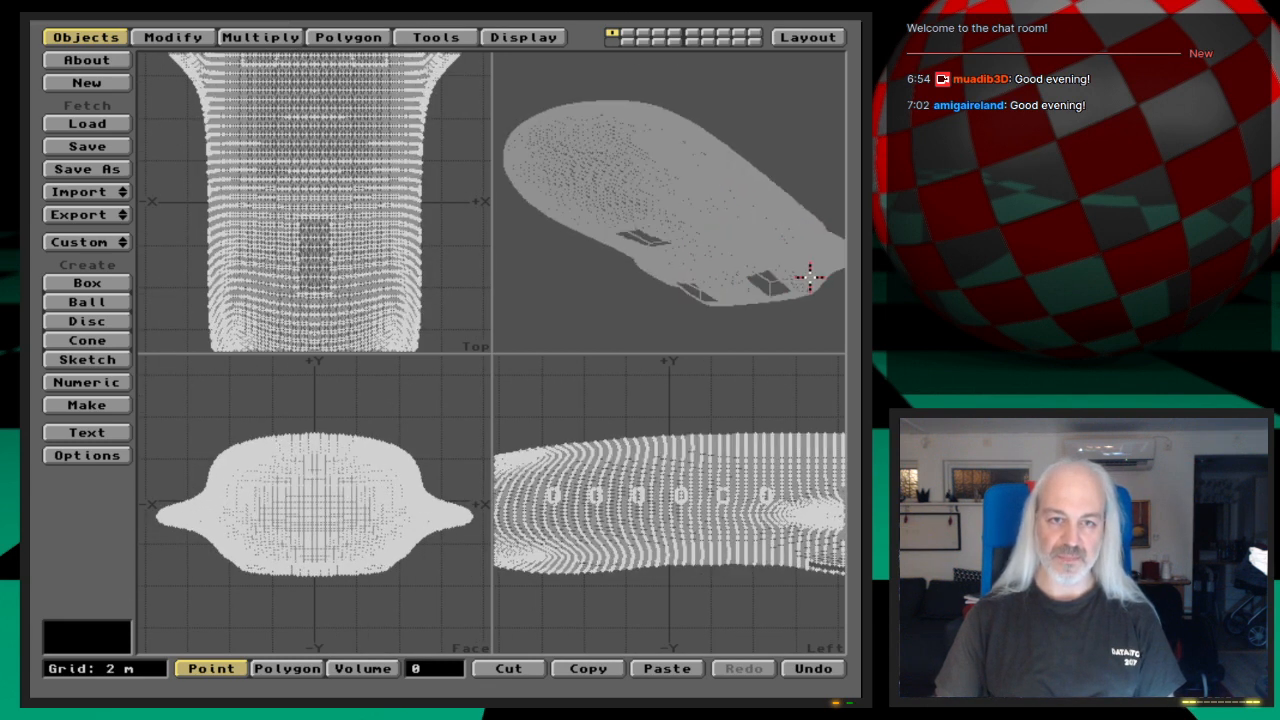
{"action": "key", "text": "period"}
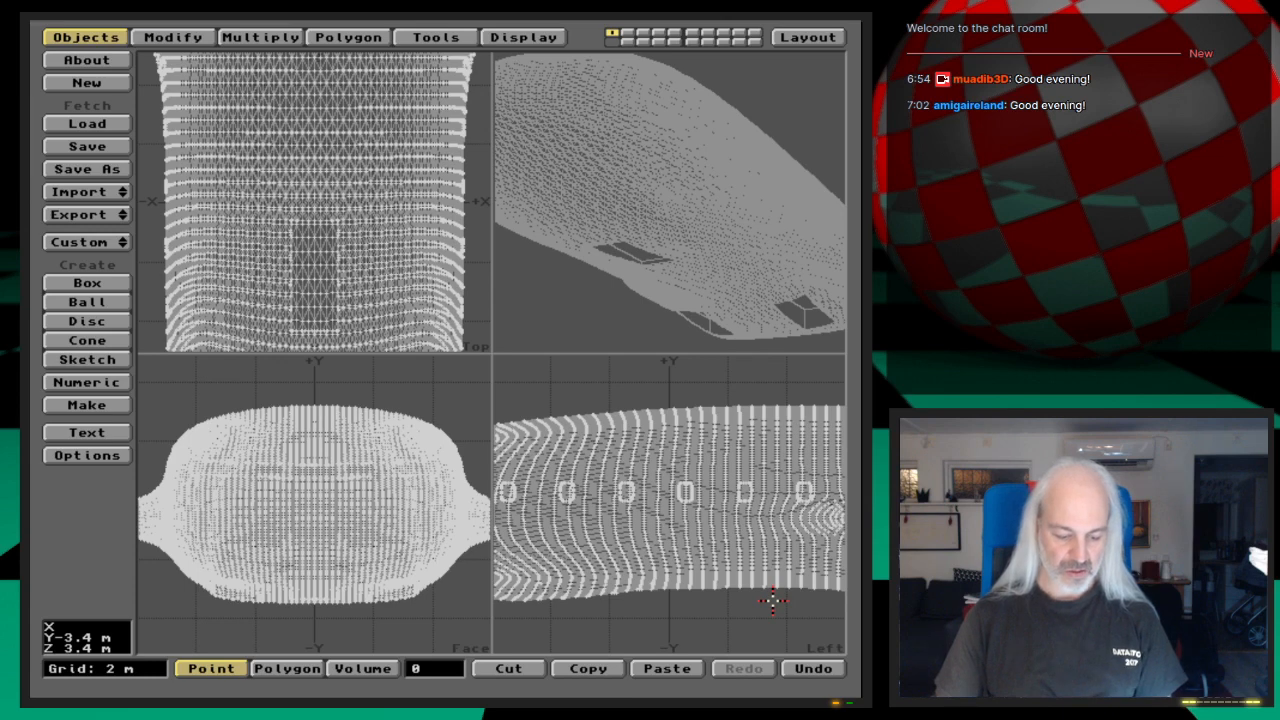
{"action": "key", "text": "g"}
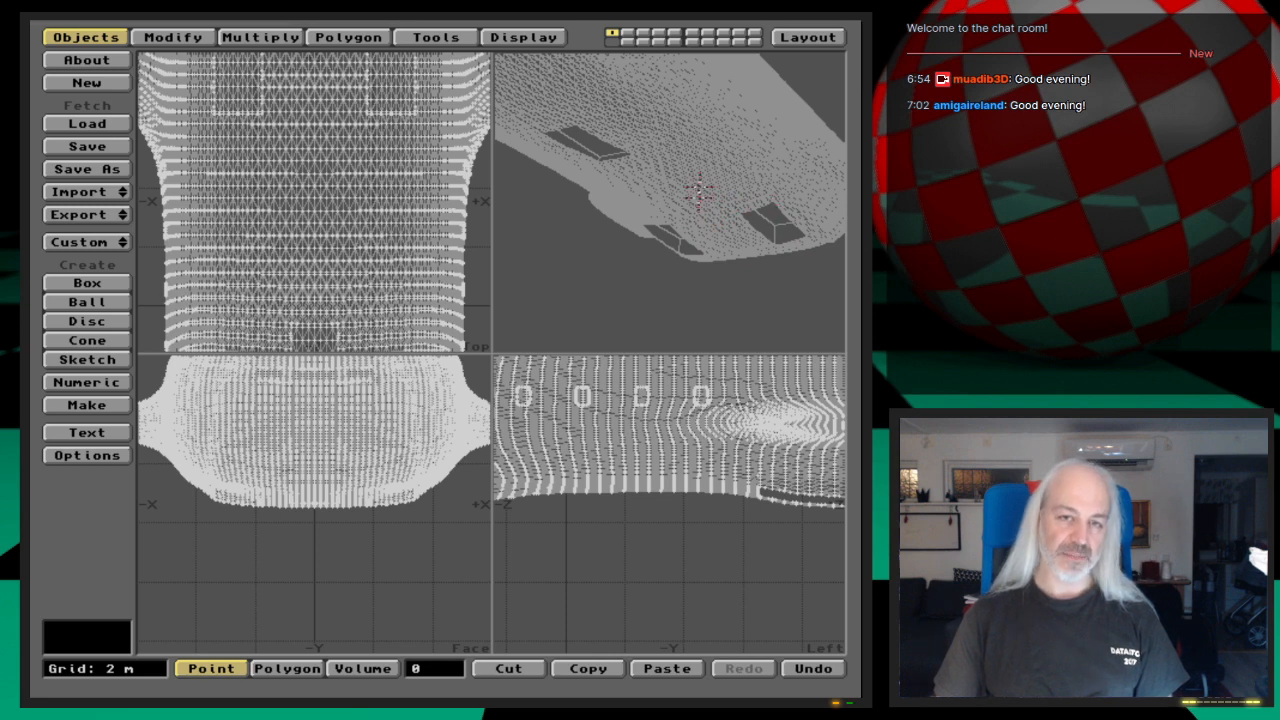
Step: Make the empty second layer active and set the object loading drawer to 3D:webcast/Ep.28/Objects
{"action": "left_click", "coordinate": [629, 33]}
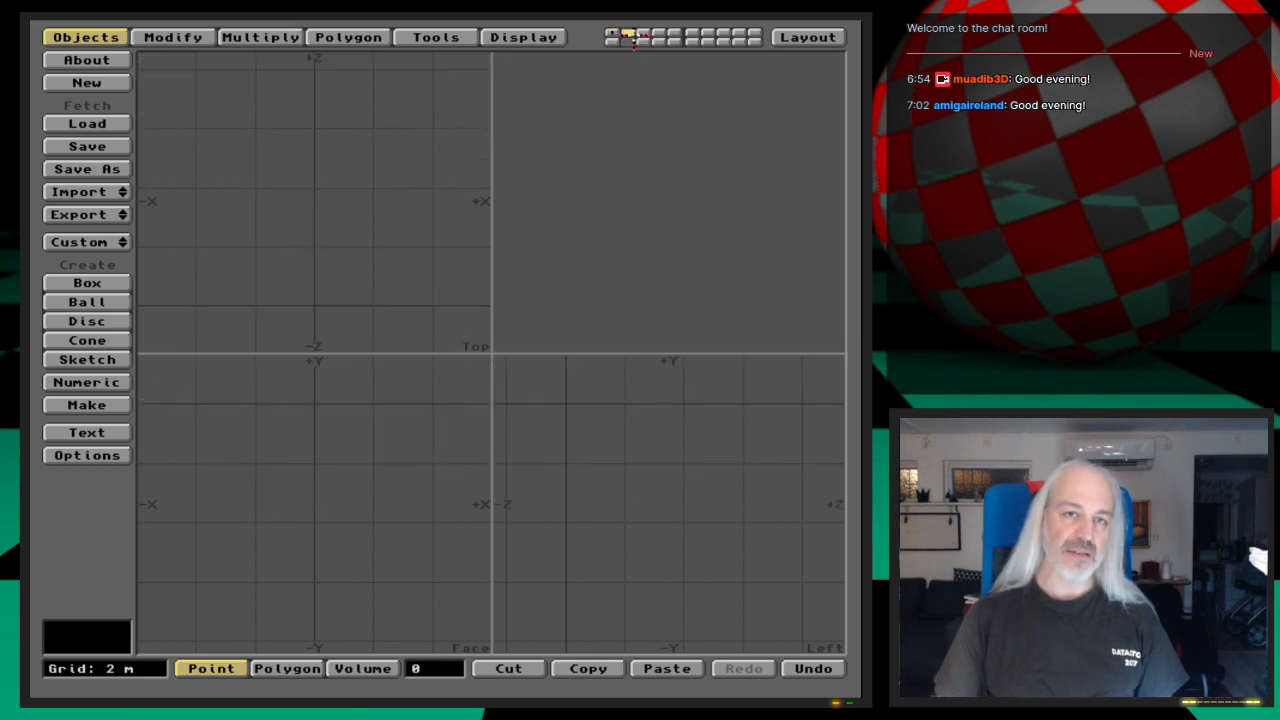
{"action": "key", "text": "l"}
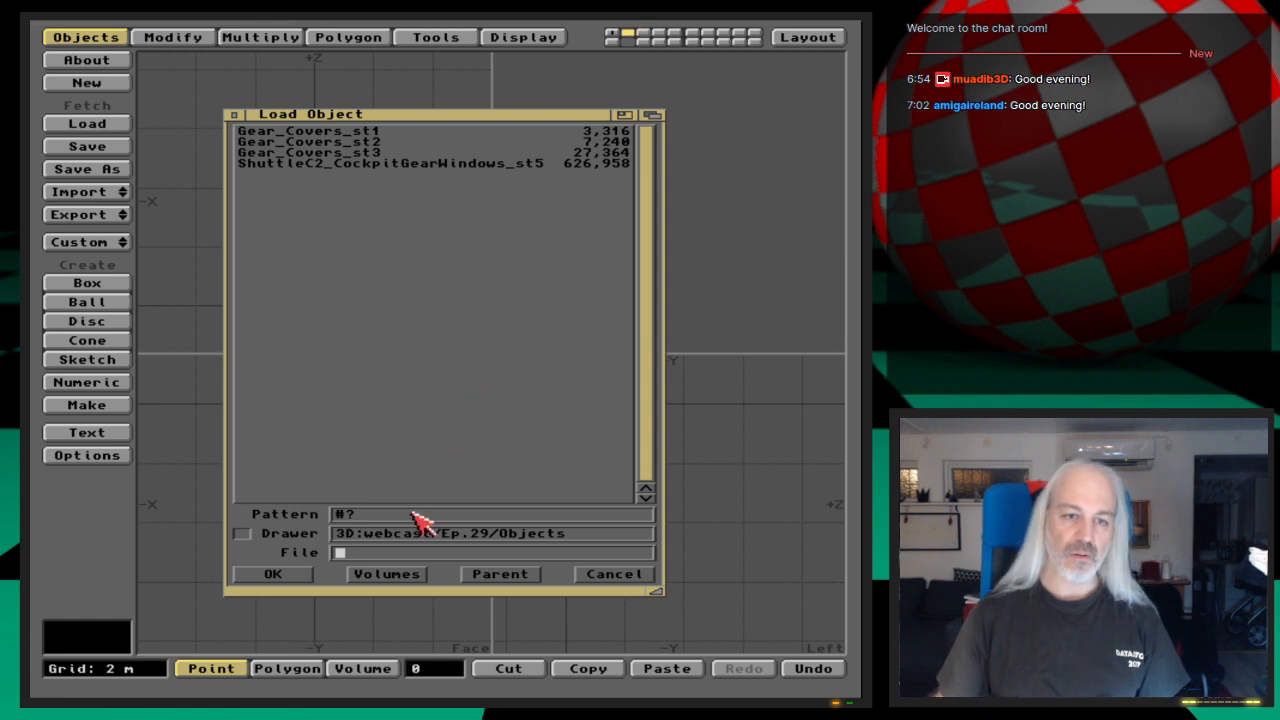
{"action": "left_click", "coordinate": [487, 533]}
{"action": "key", "text": "Delete"}
{"action": "type", "text": "8"}
{"action": "key", "text": "Return"}
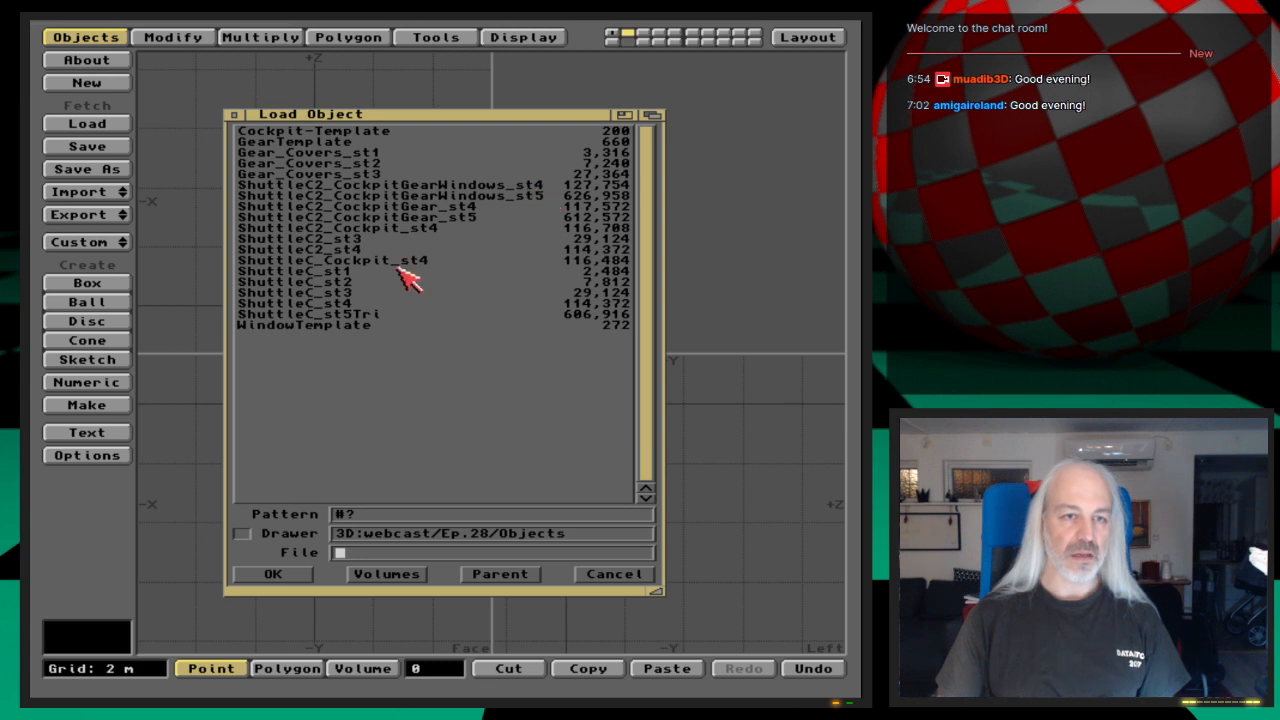
Step: Load ShuttleC2_CockpitGearWindows_st5 to examine its hull mesh and the data options, and cut it from the layer again
{"action": "double_click", "coordinate": [537, 196]}
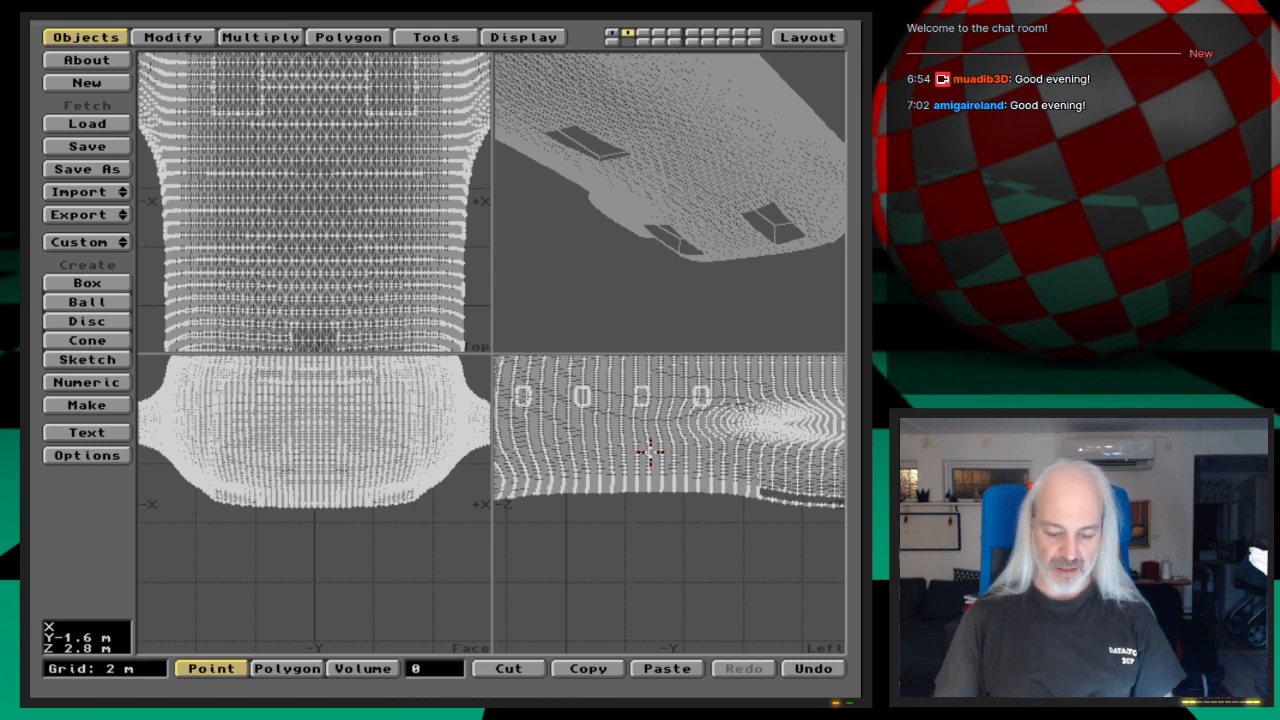
{"action": "key", "text": "period"}
{"action": "key", "text": "period"}
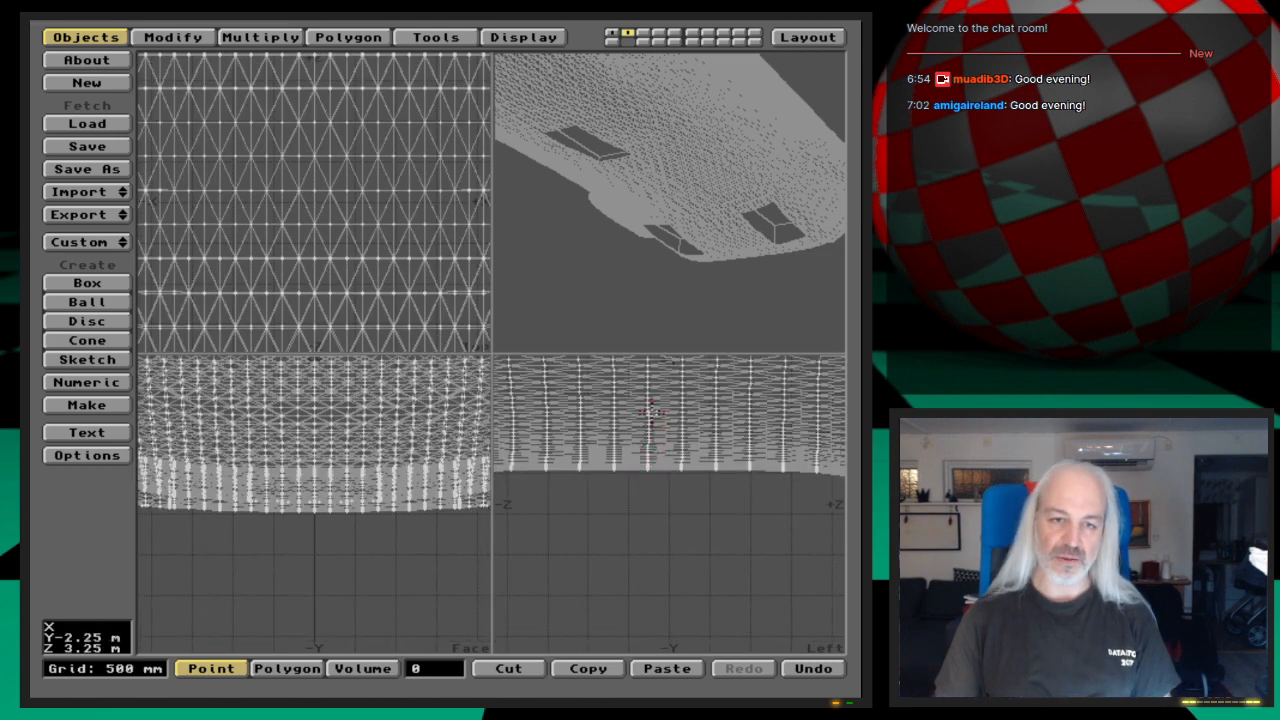
{"action": "key", "text": "Up"}
{"action": "key", "text": "Up"}
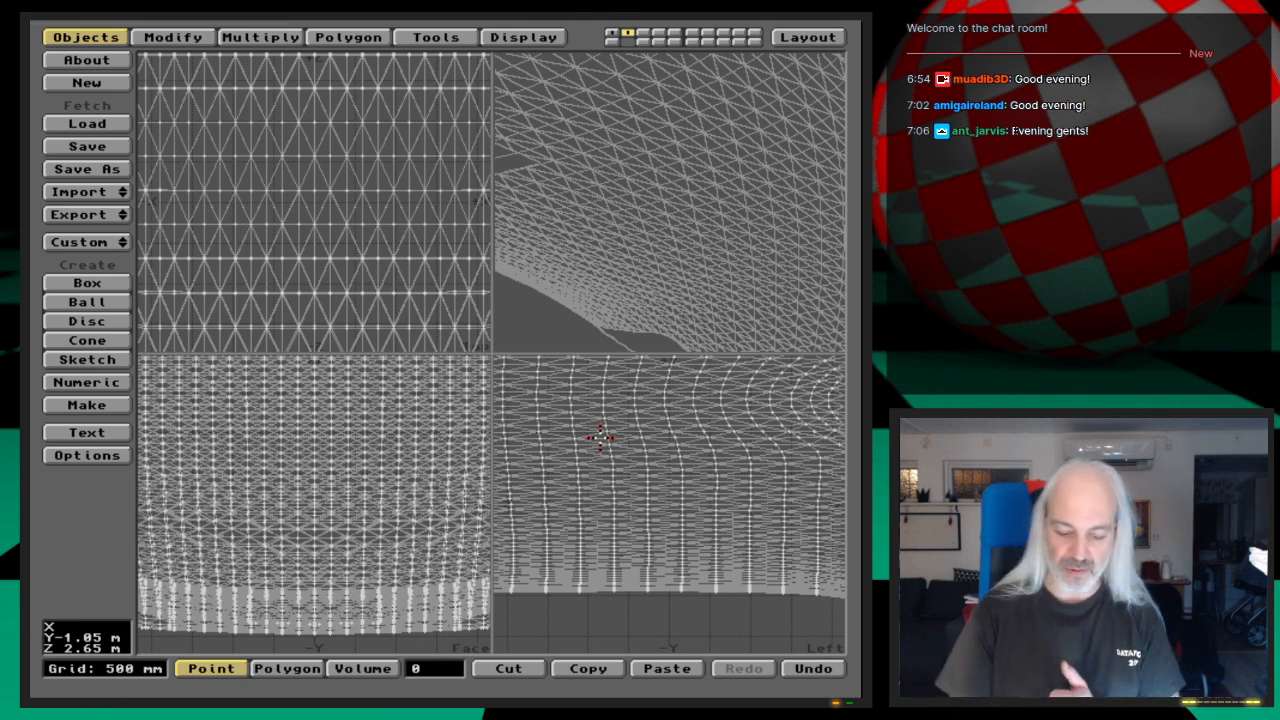
{"action": "key", "text": "o"}
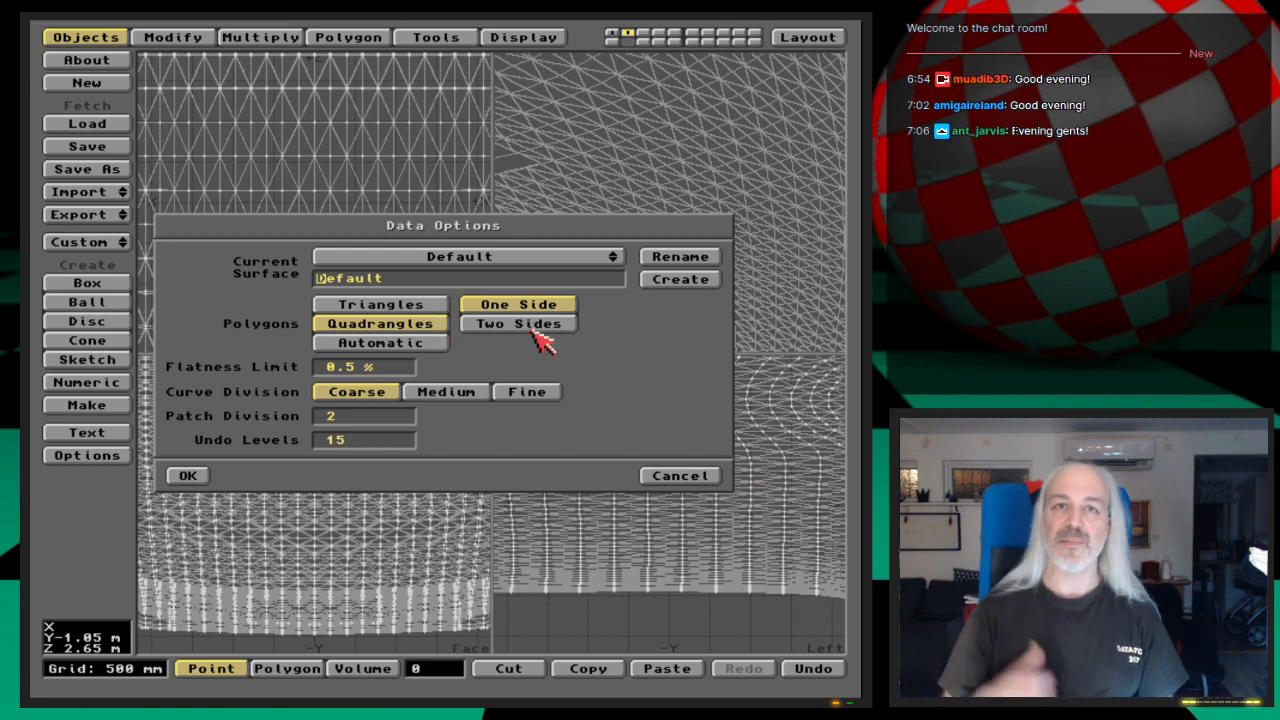
{"action": "left_click", "coordinate": [699, 472]}
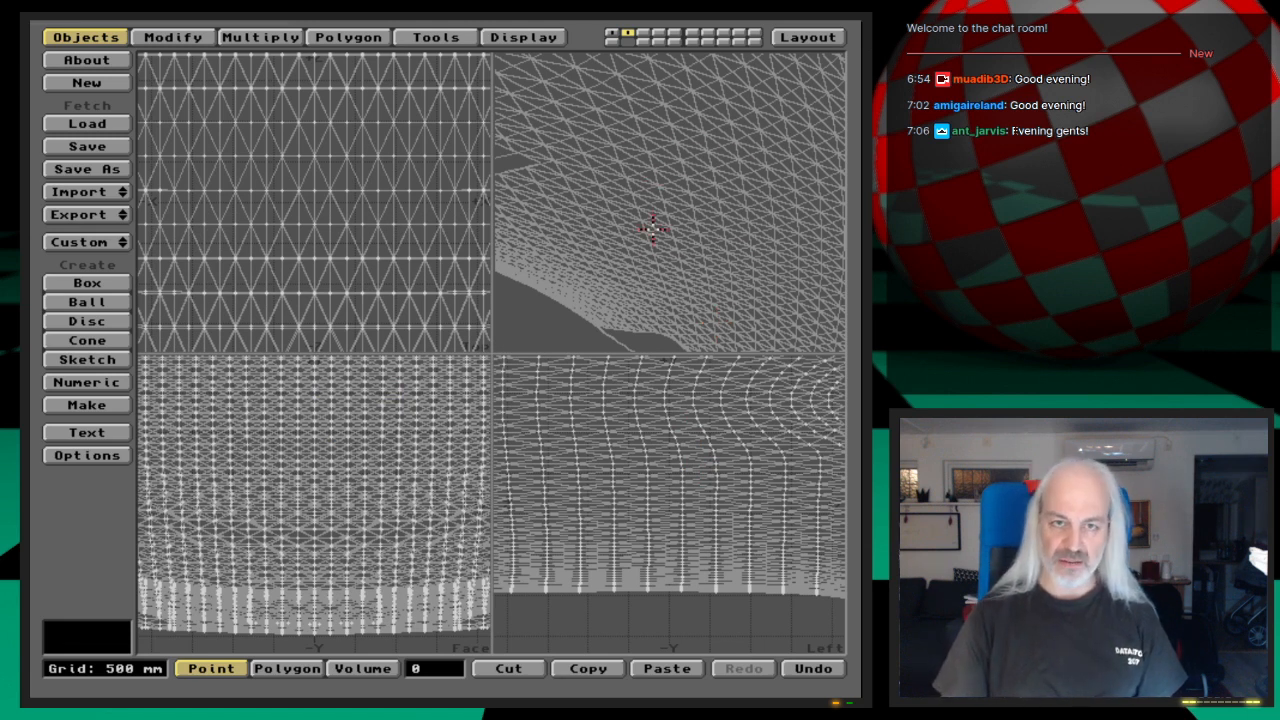
{"action": "key", "text": "x"}
Step: Load the ShuttleC_st4 object from the Ep.28 drawer into the second layer
{"action": "key", "text": "l"}
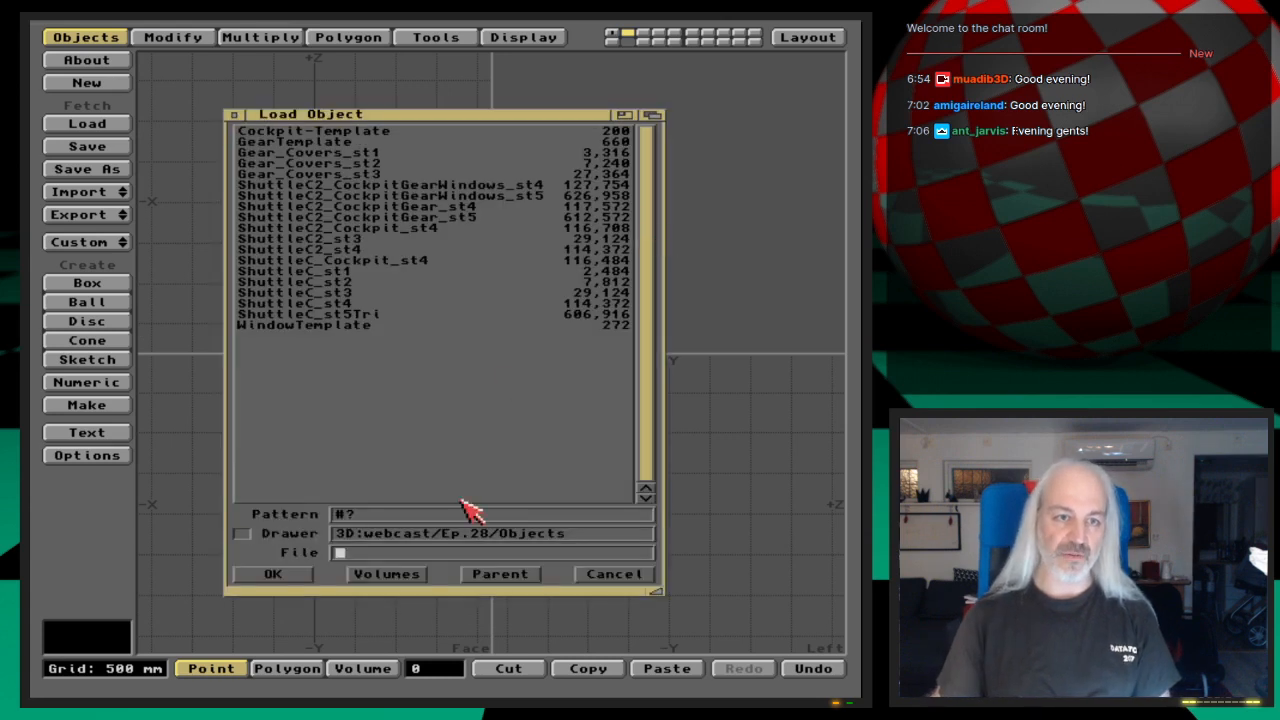
{"action": "double_click", "coordinate": [358, 314]}
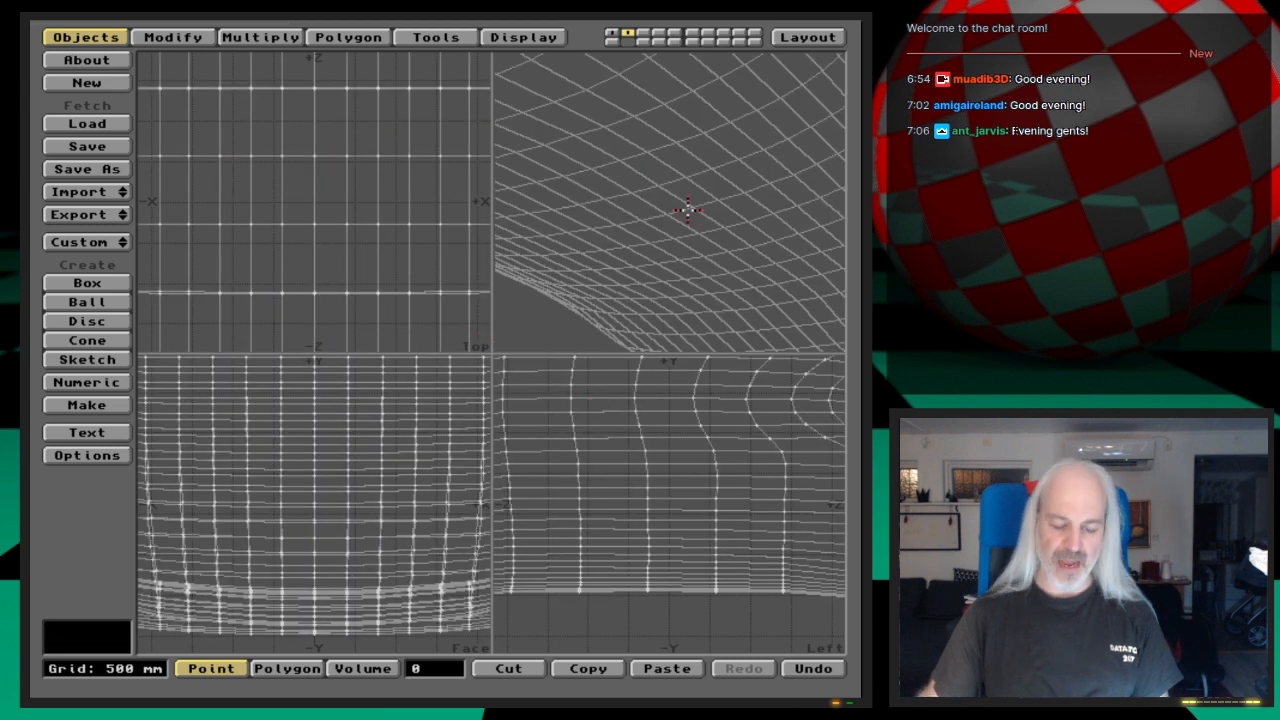
{"action": "key", "text": "comma"}
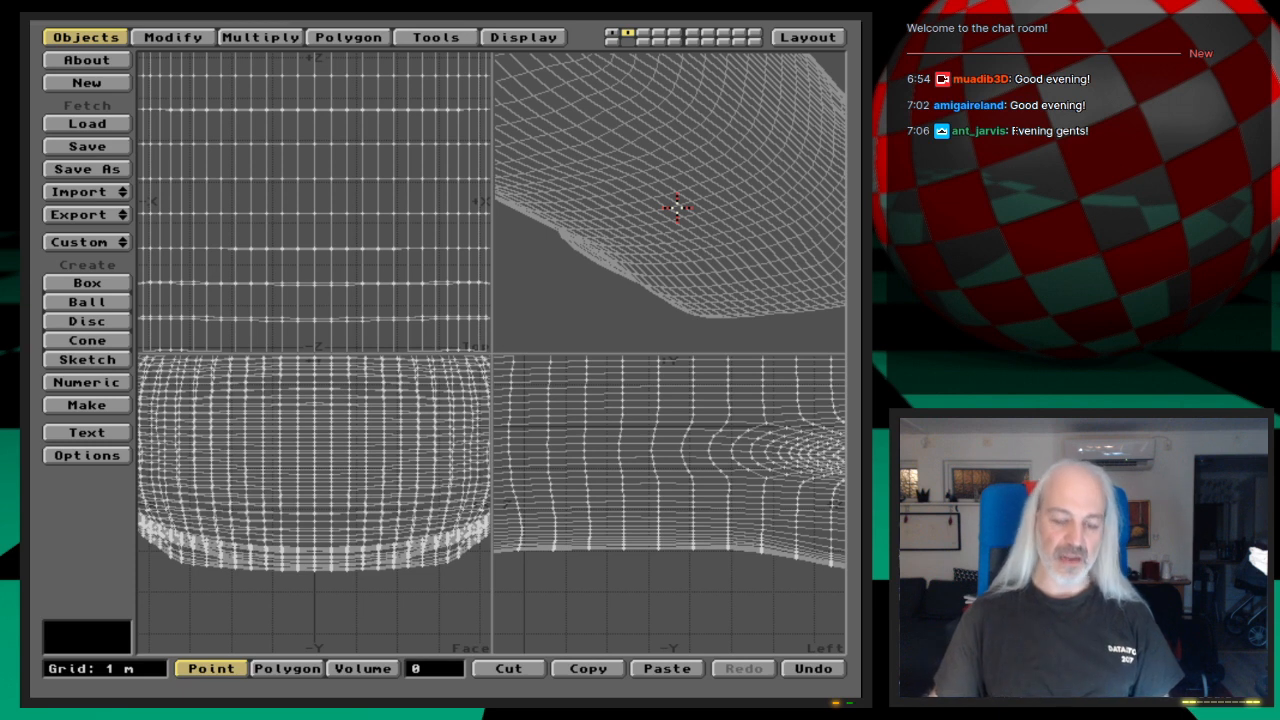
Step: Set the polygon type to Triangles in the data options
{"action": "key", "text": "o"}
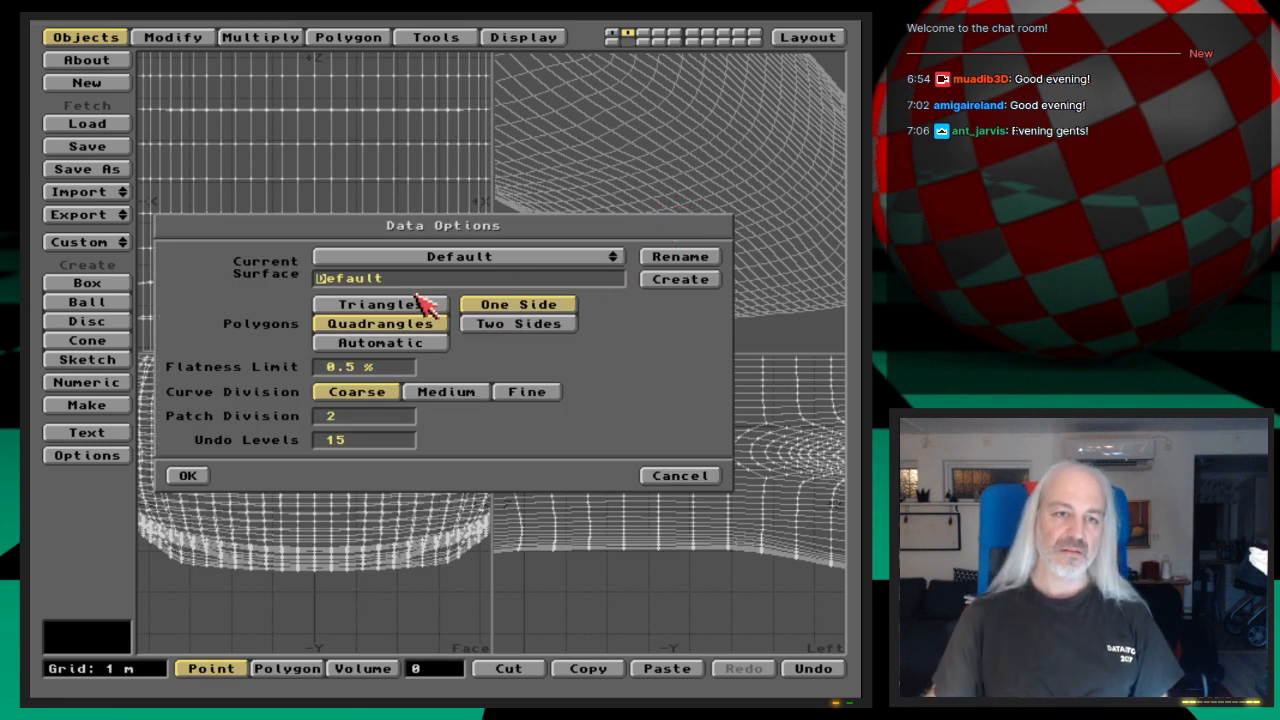
{"action": "left_click", "coordinate": [425, 305]}
{"action": "left_click", "coordinate": [188, 476]}
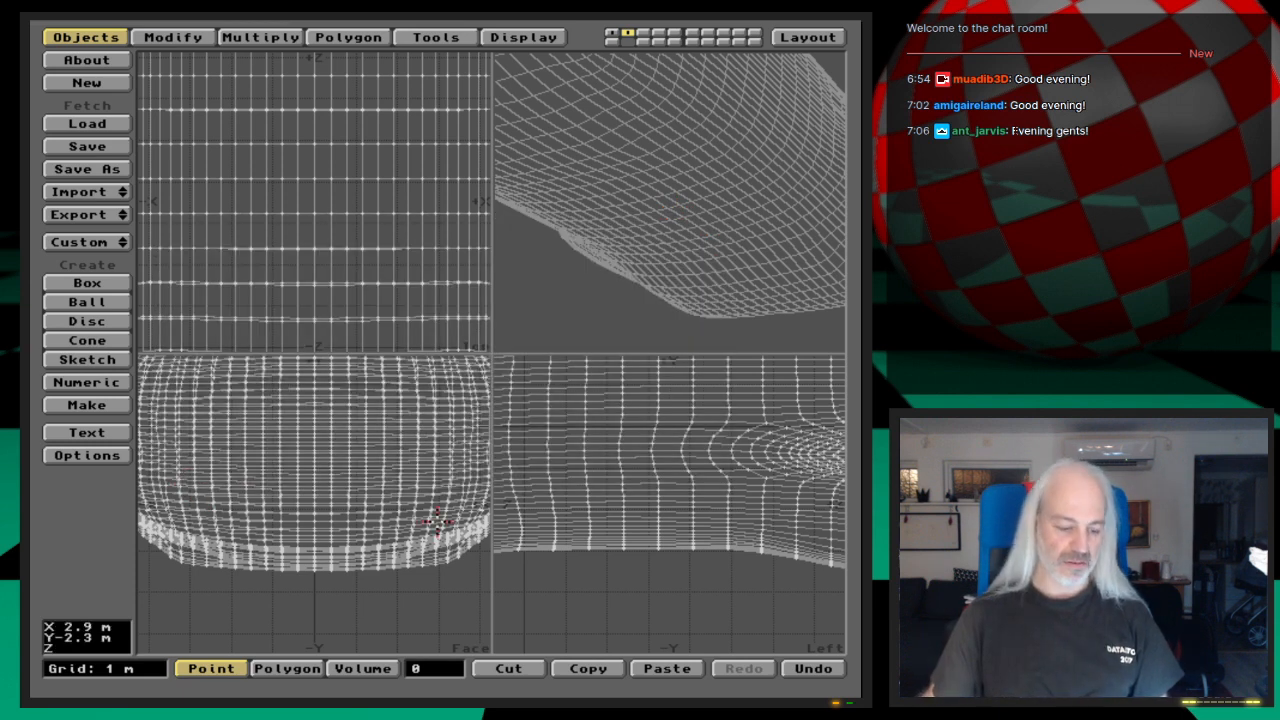
Step: Subdivide the shuttle hull with the Metaform method, using a max smoothing angle of 179.0 and fractal 0.0
{"action": "key", "text": "shift+d"}
{"action": "left_click", "coordinate": [345, 356]}
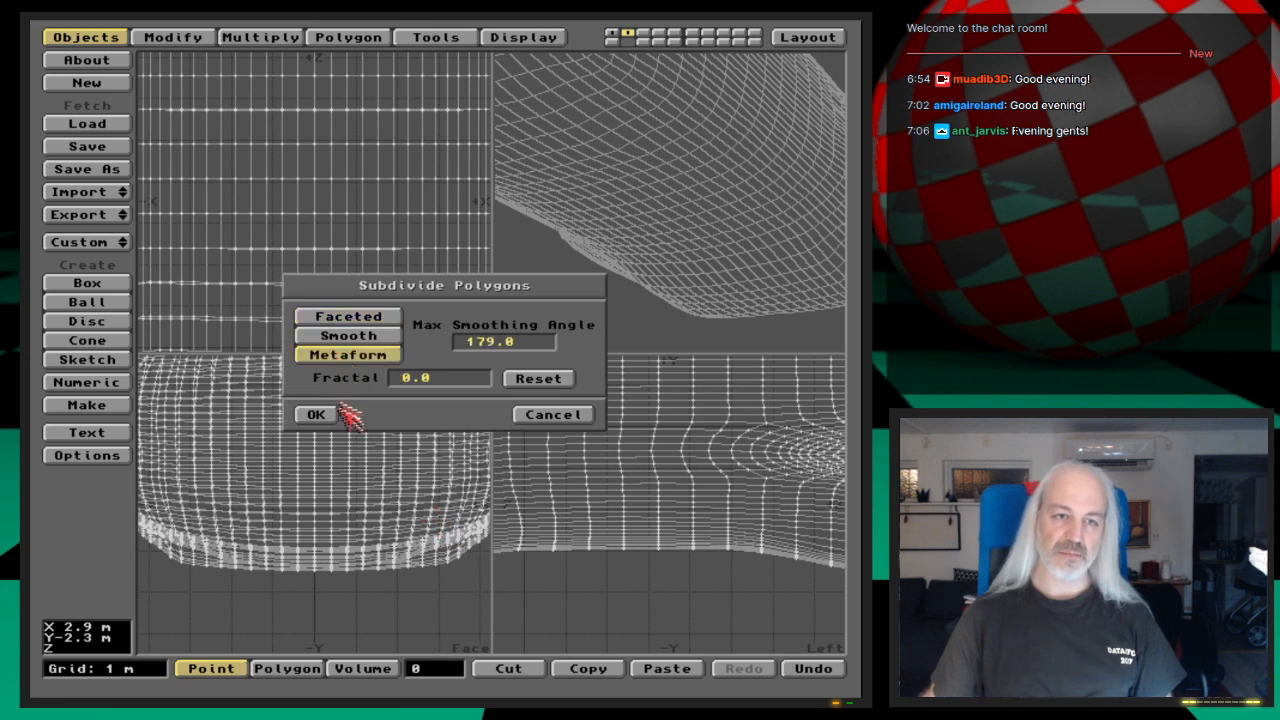
{"action": "left_click", "coordinate": [468, 343]}
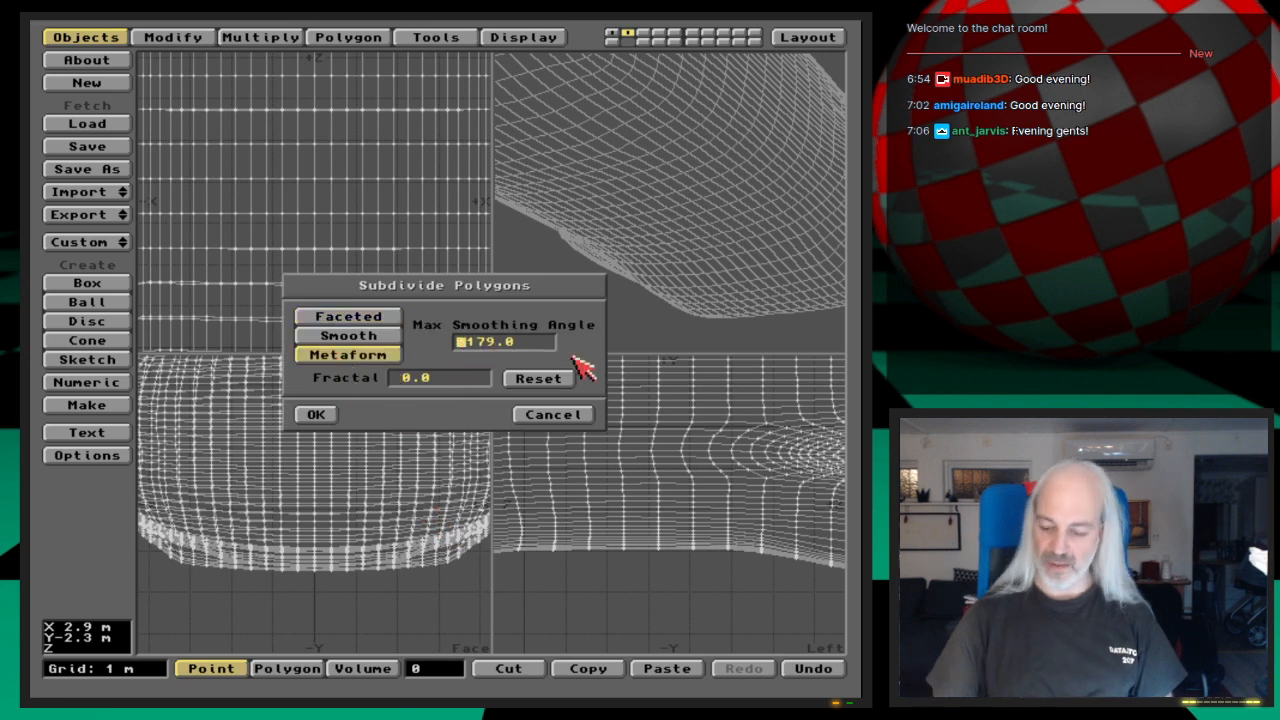
{"action": "left_click", "coordinate": [316, 414]}
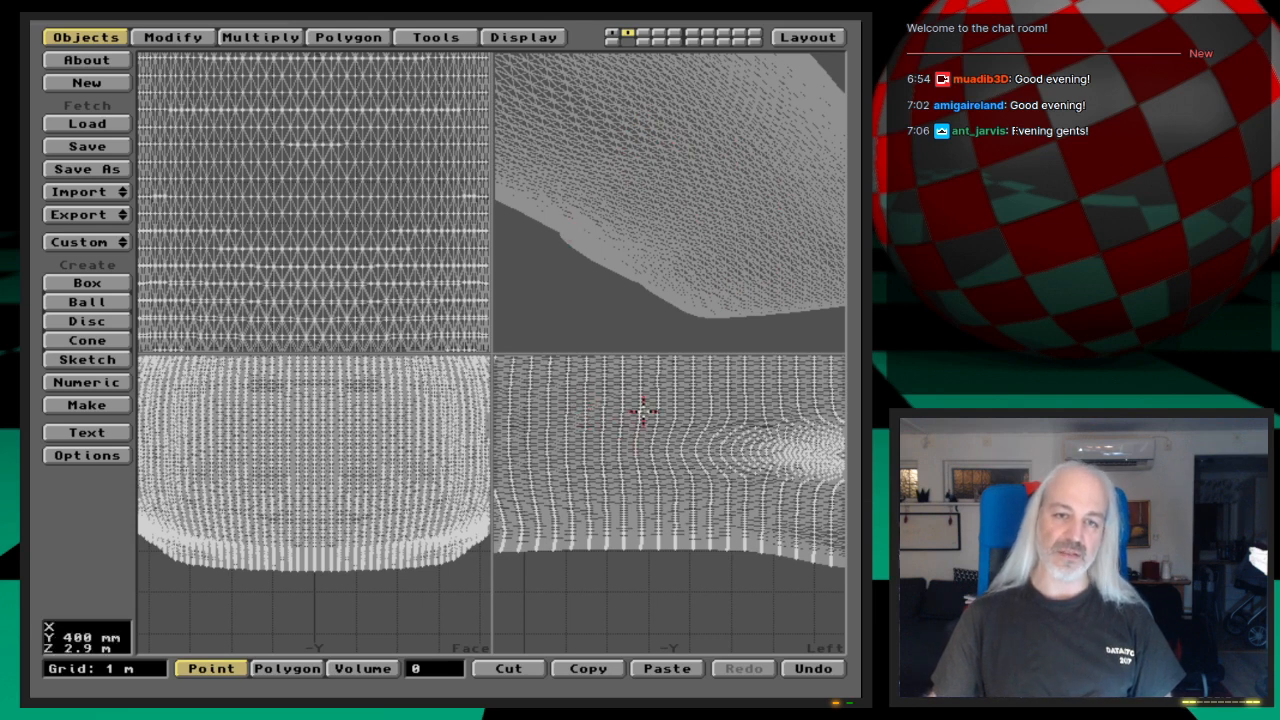
Step: Compare the subdivided hull in the second layer with the first layer's hull, and cut it from the second layer
{"action": "key", "text": "1"}
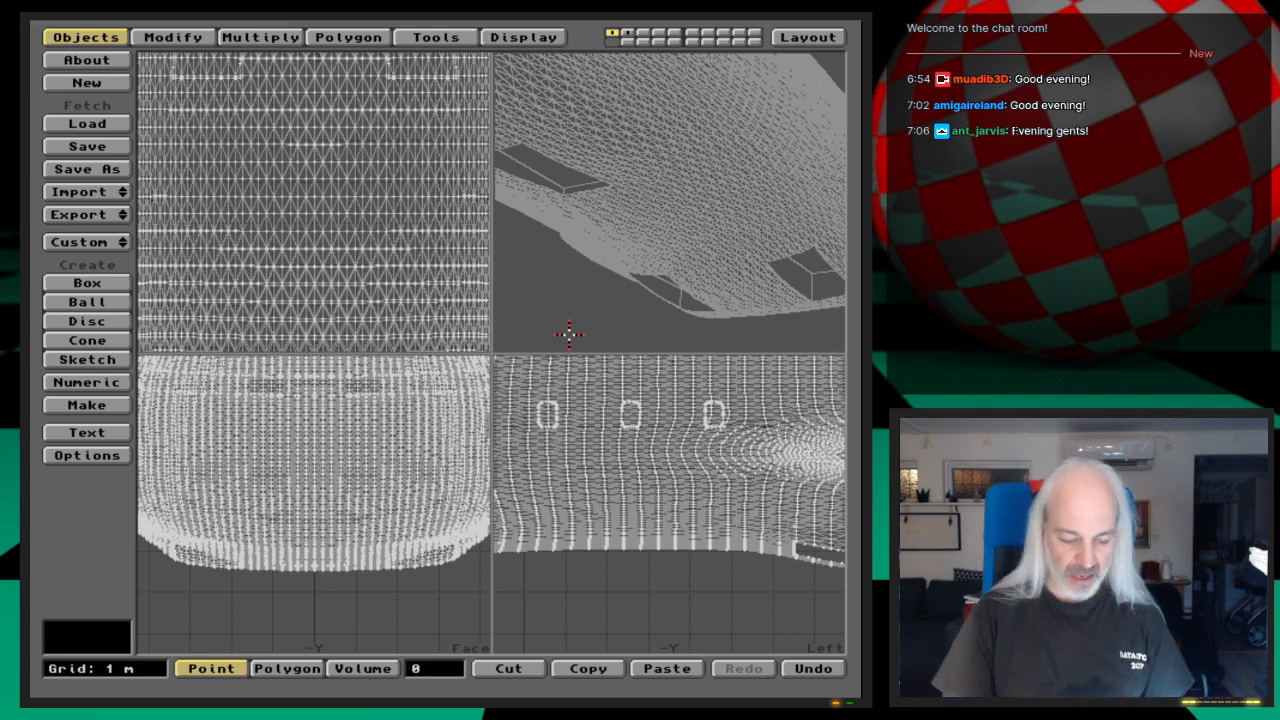
{"action": "key", "text": "2"}
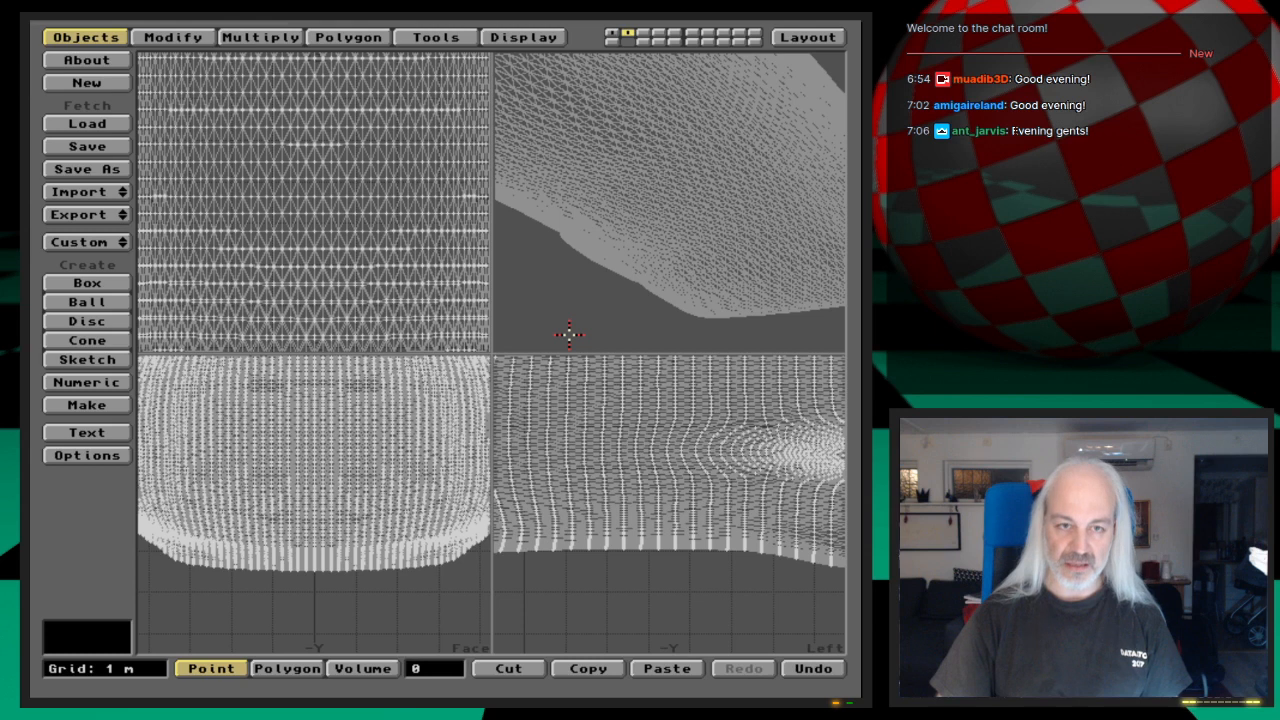
{"action": "key", "text": "x"}
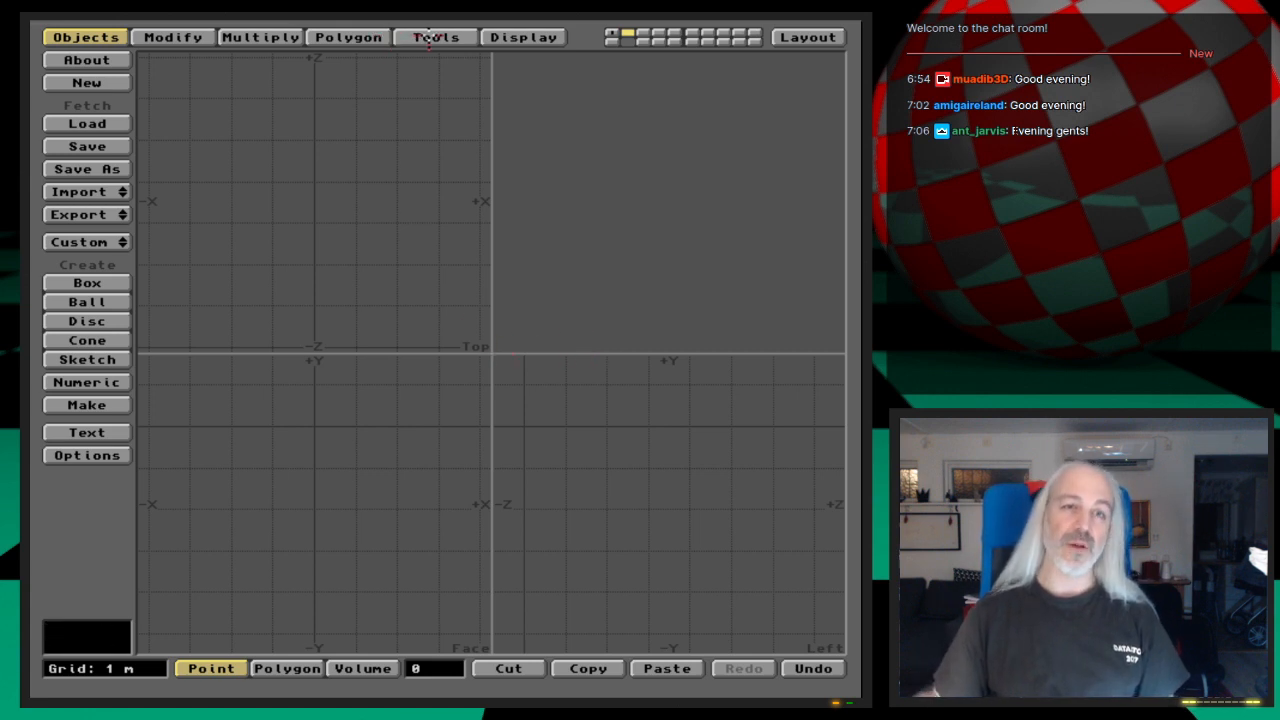
Step: Create a large box about 4 m per side in the emptied second layer, using triangle polygons
{"action": "left_click", "coordinate": [432, 37]}
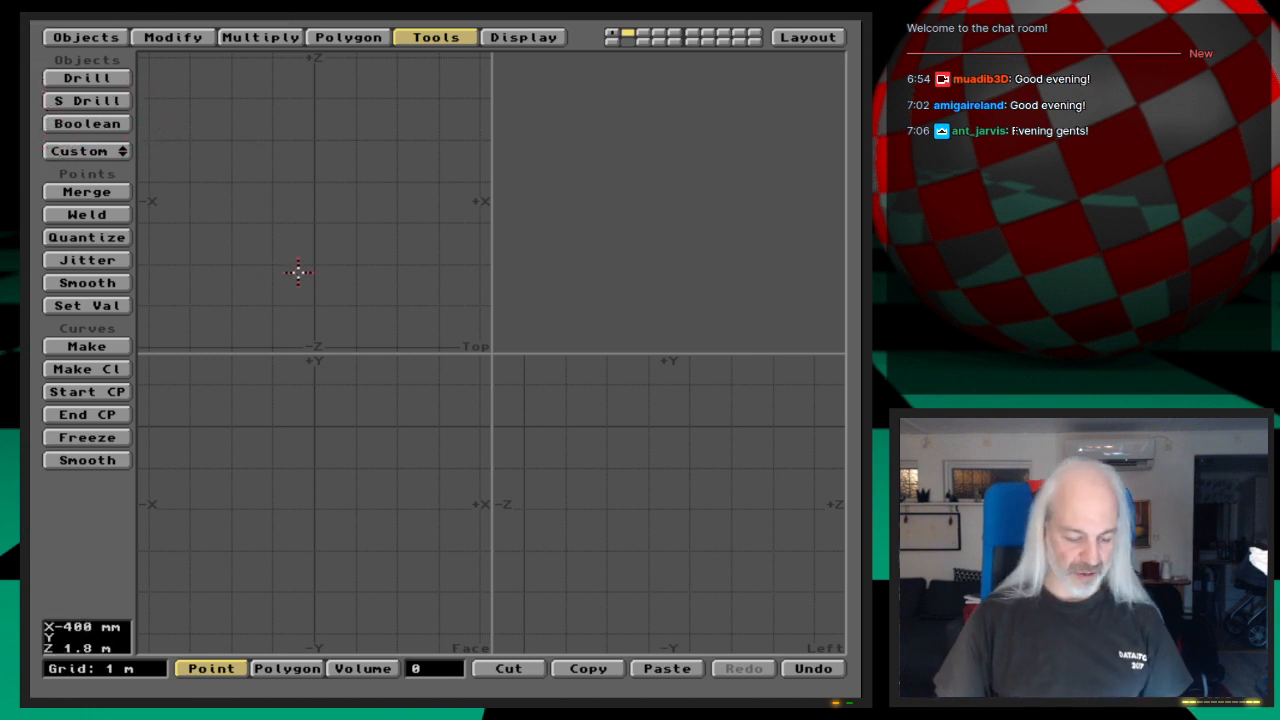
{"action": "left_click", "coordinate": [86, 37]}
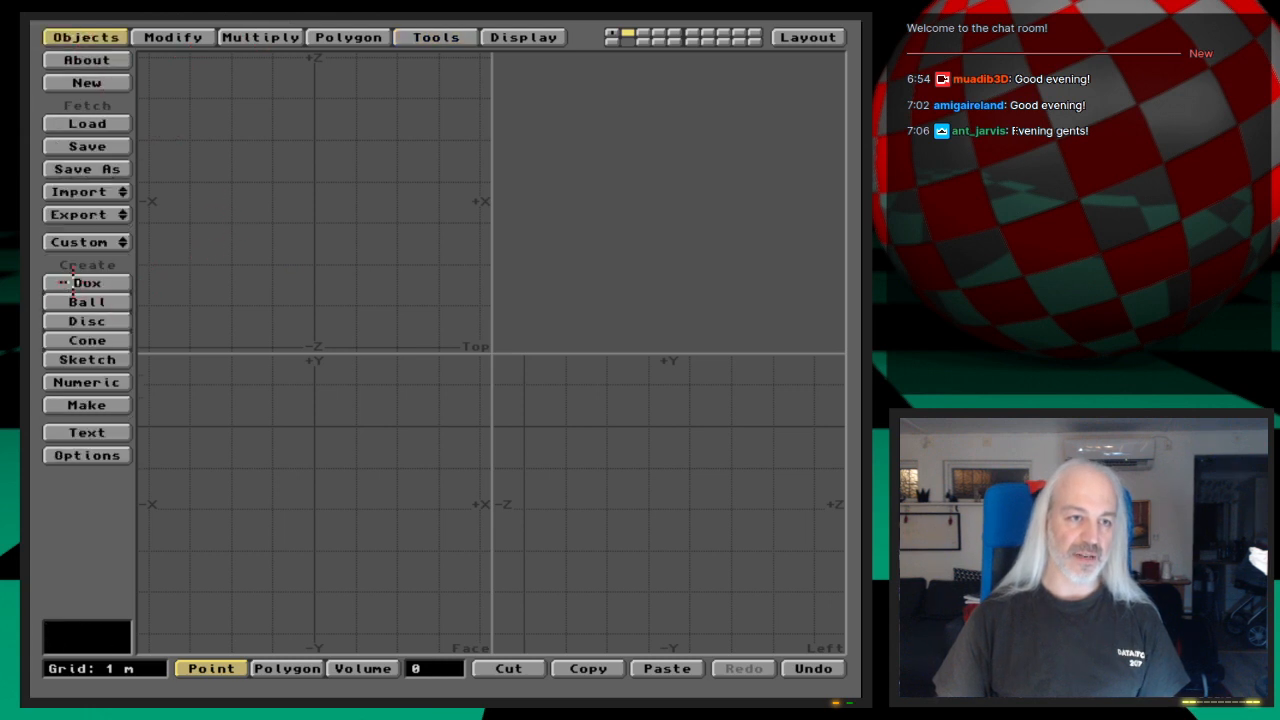
{"action": "left_click", "coordinate": [87, 283]}
{"action": "left_click_drag", "start_coordinate": [218, 120], "coordinate": [410, 273]}
{"action": "left_click_drag", "start_coordinate": [226, 410], "coordinate": [404, 593]}
{"action": "key", "text": "Return"}
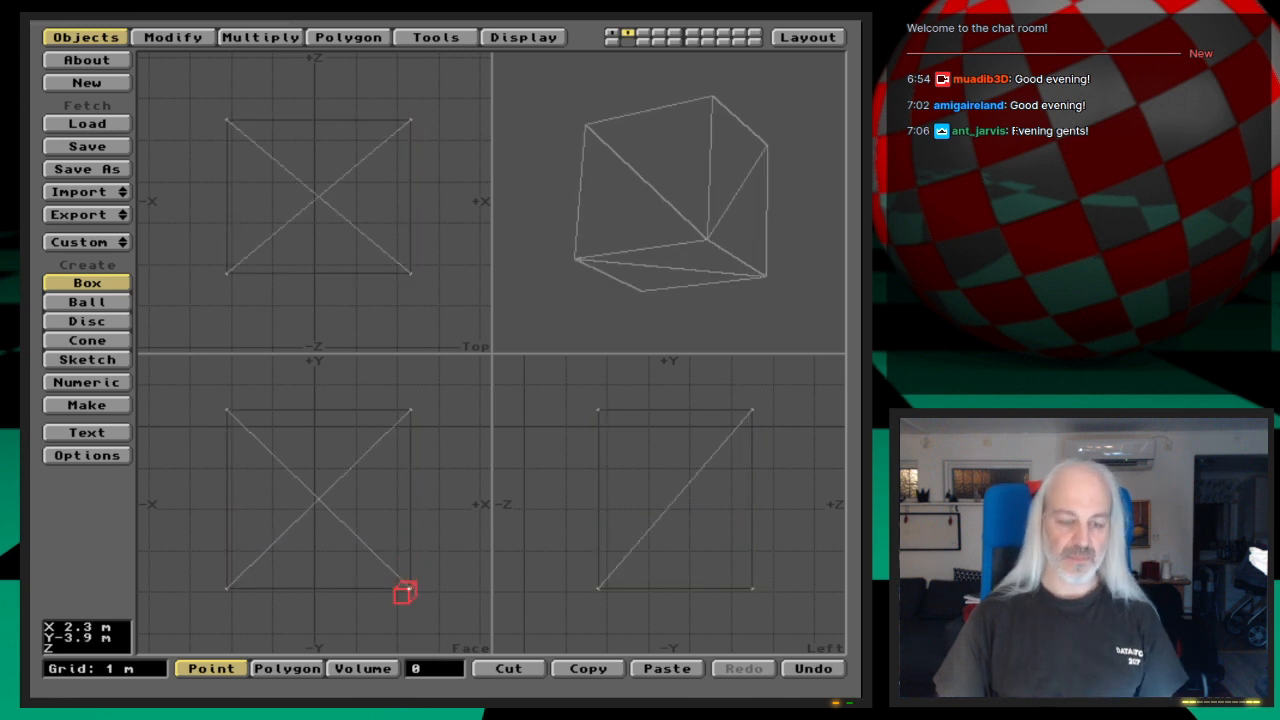
Step: Undo the triangulated box, set the polygon type to Quadrangles, and make the box again from the same outline
{"action": "key", "text": "u"}
{"action": "key", "text": "o"}
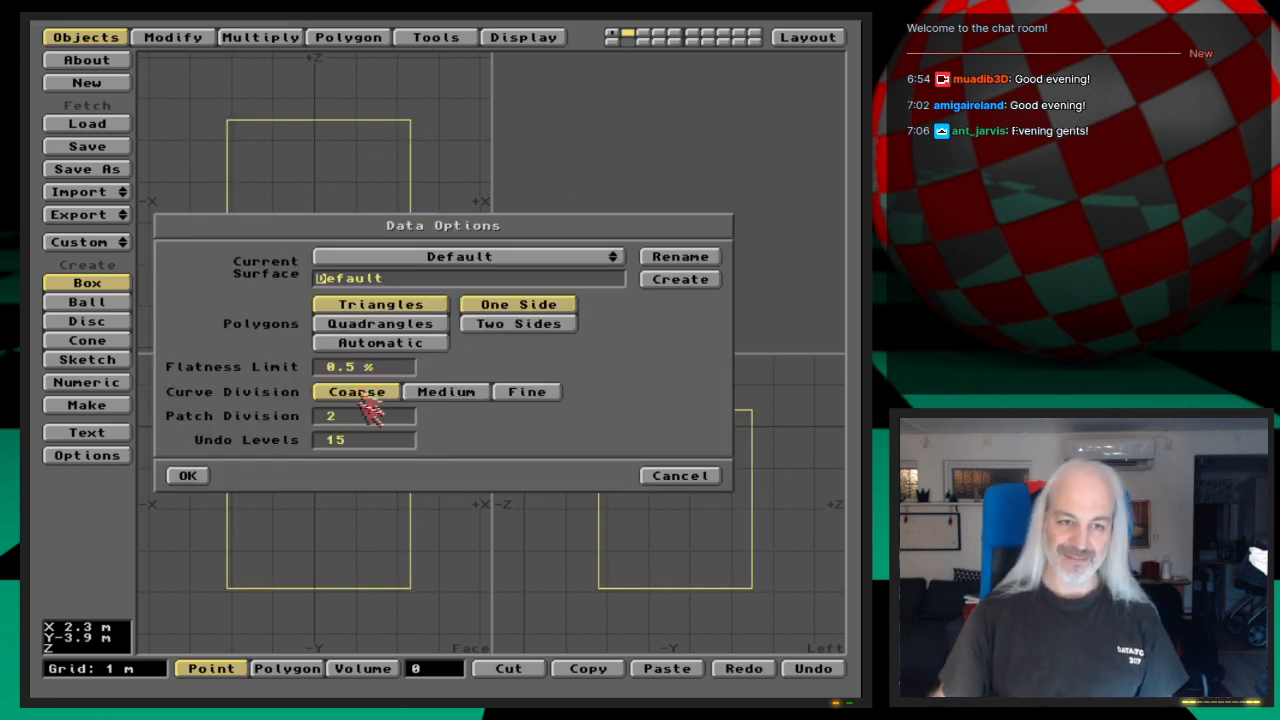
{"action": "left_click", "coordinate": [380, 324]}
{"action": "left_click", "coordinate": [190, 479]}
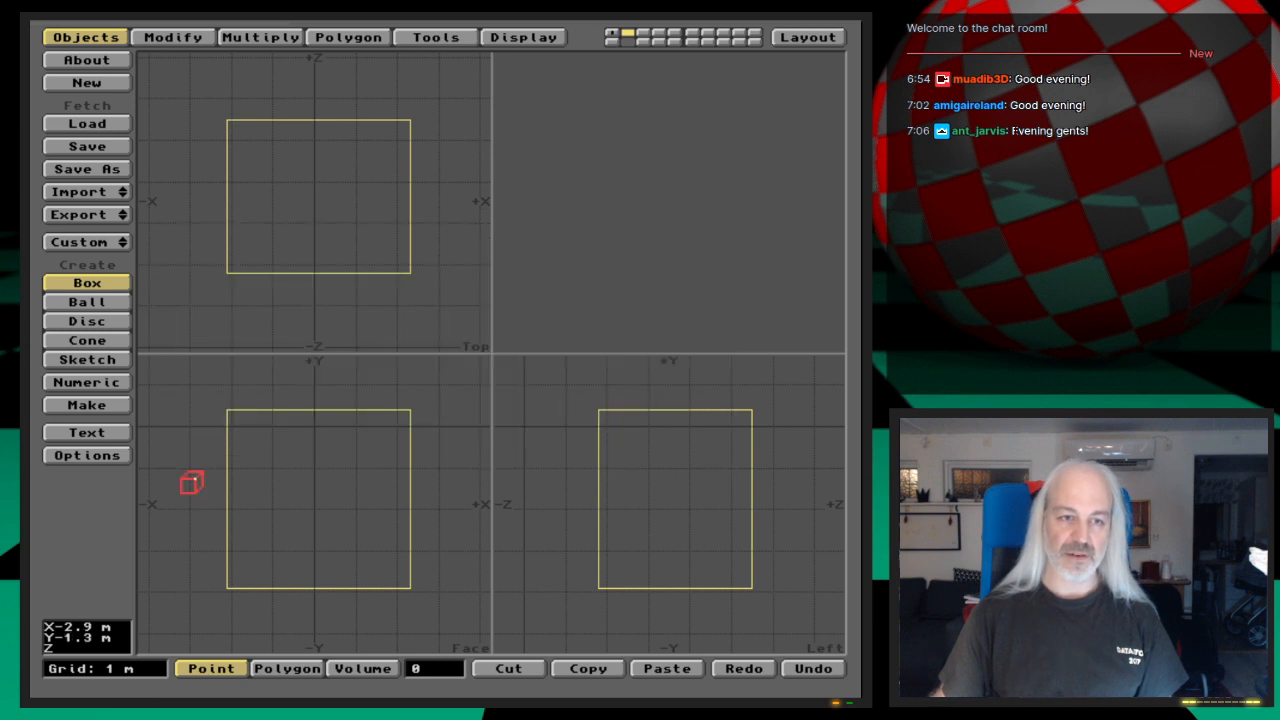
{"action": "key", "text": "Return"}
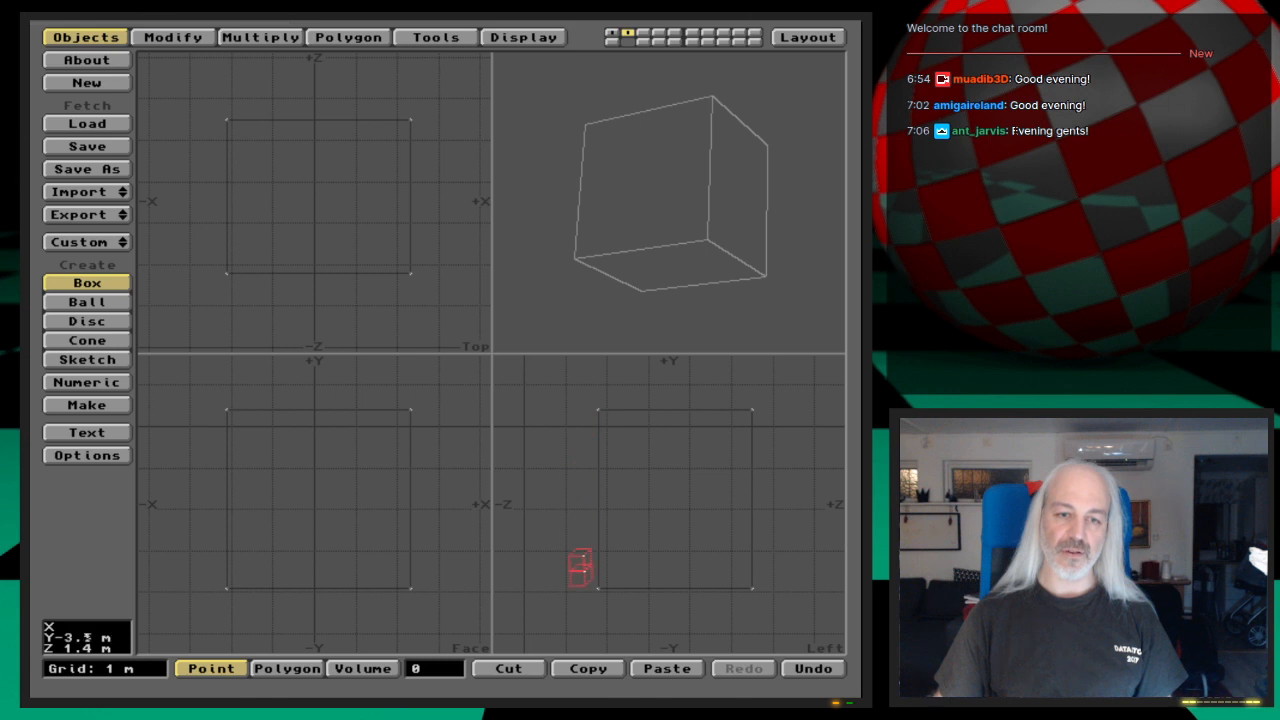
{"action": "key", "text": "space"}
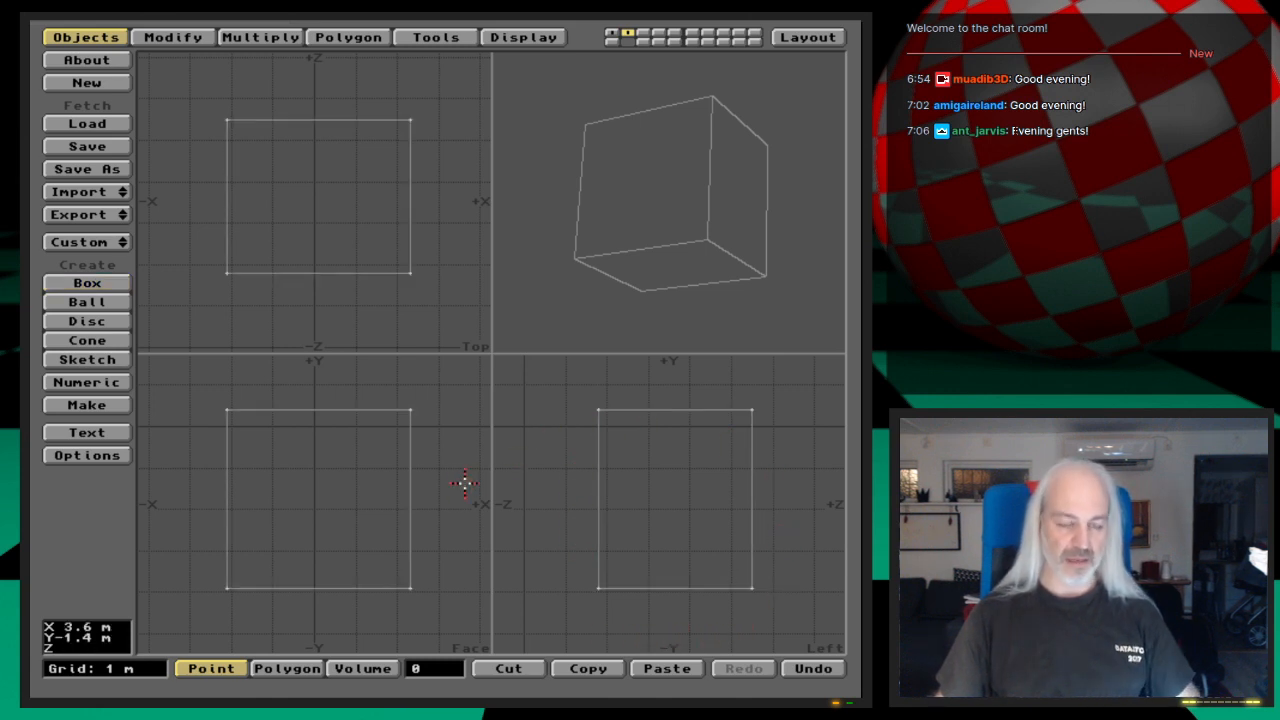
Step: With the large box as background, make a narrow box about 2 m wide and 6 m tall in the third layer, extending through its top and bottom
{"action": "key", "text": "alt+2"}
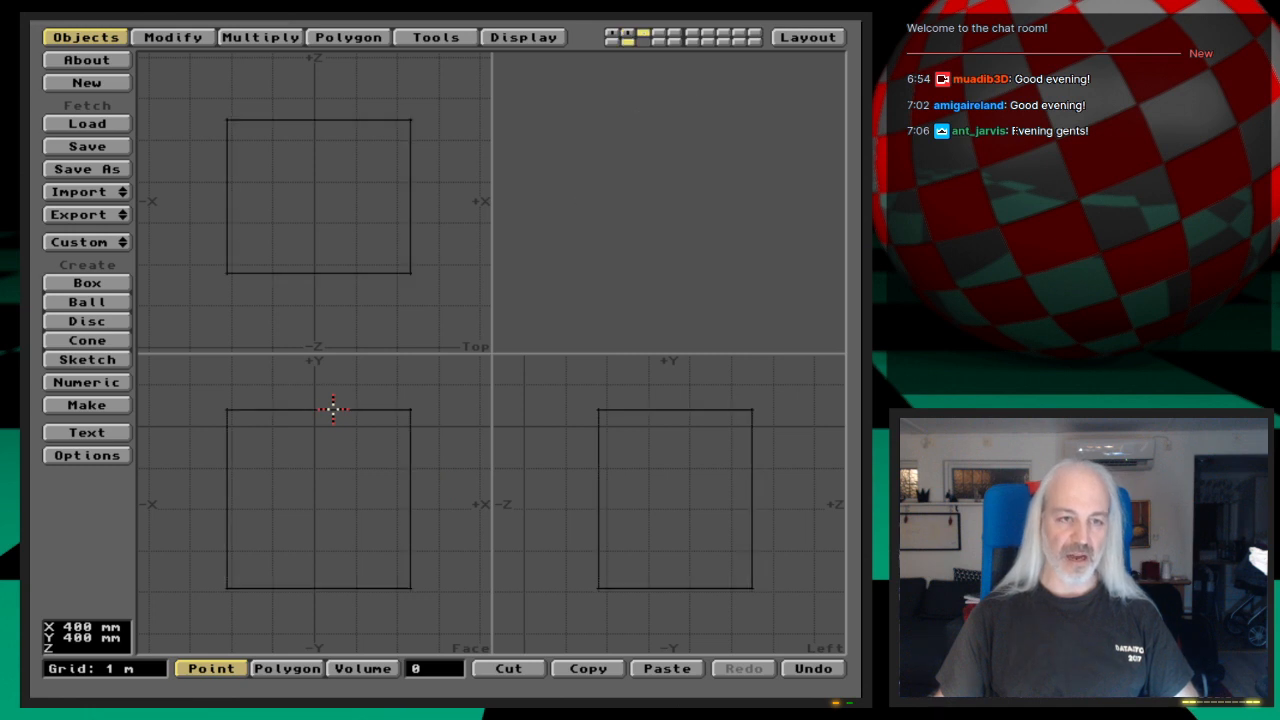
{"action": "left_click", "coordinate": [93, 287]}
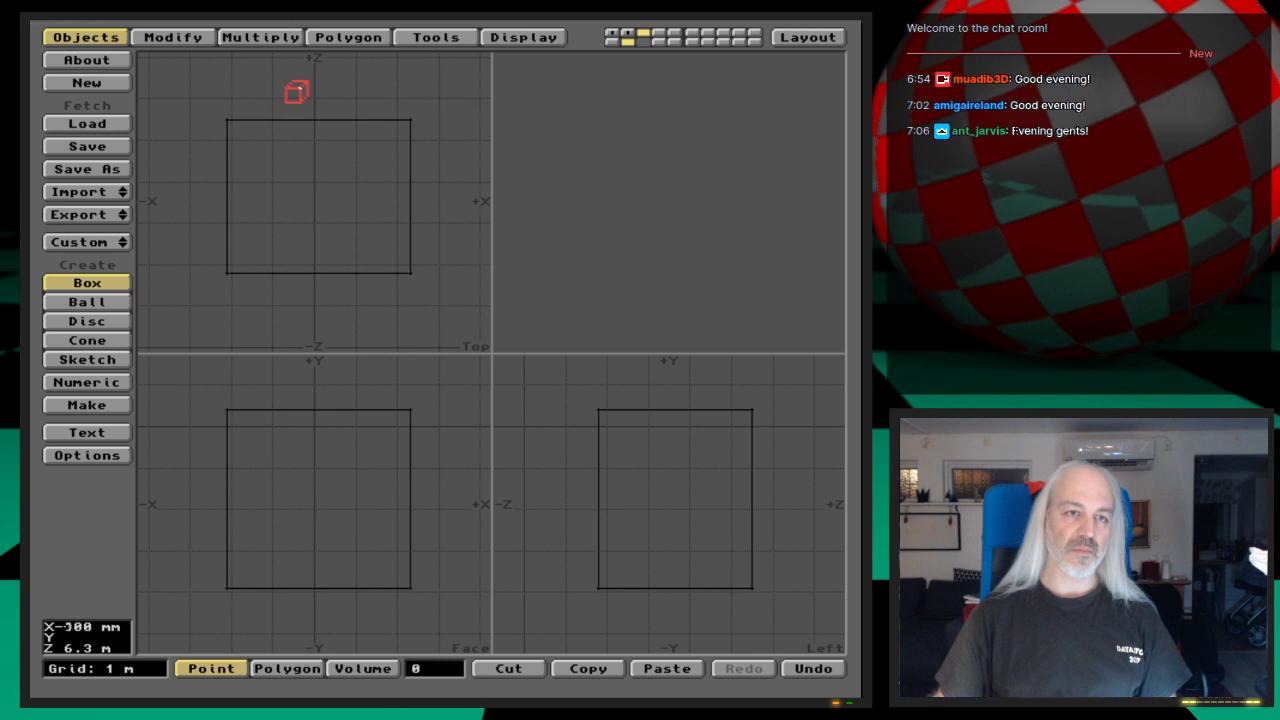
{"action": "left_click_drag", "start_coordinate": [280, 166], "coordinate": [368, 223]}
{"action": "left_click_drag", "start_coordinate": [330, 365], "coordinate": [271, 378]}
{"action": "left_click_drag", "start_coordinate": [357, 583], "coordinate": [364, 634]}
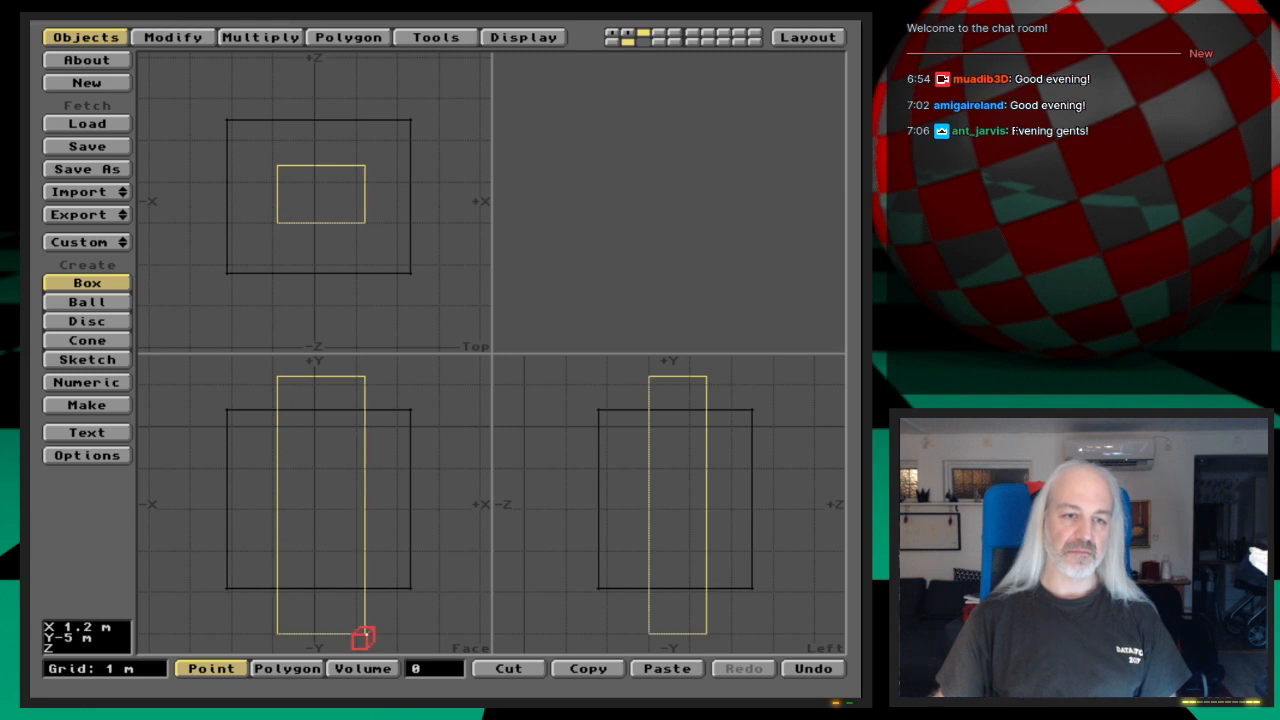
{"action": "key", "text": "Return"}
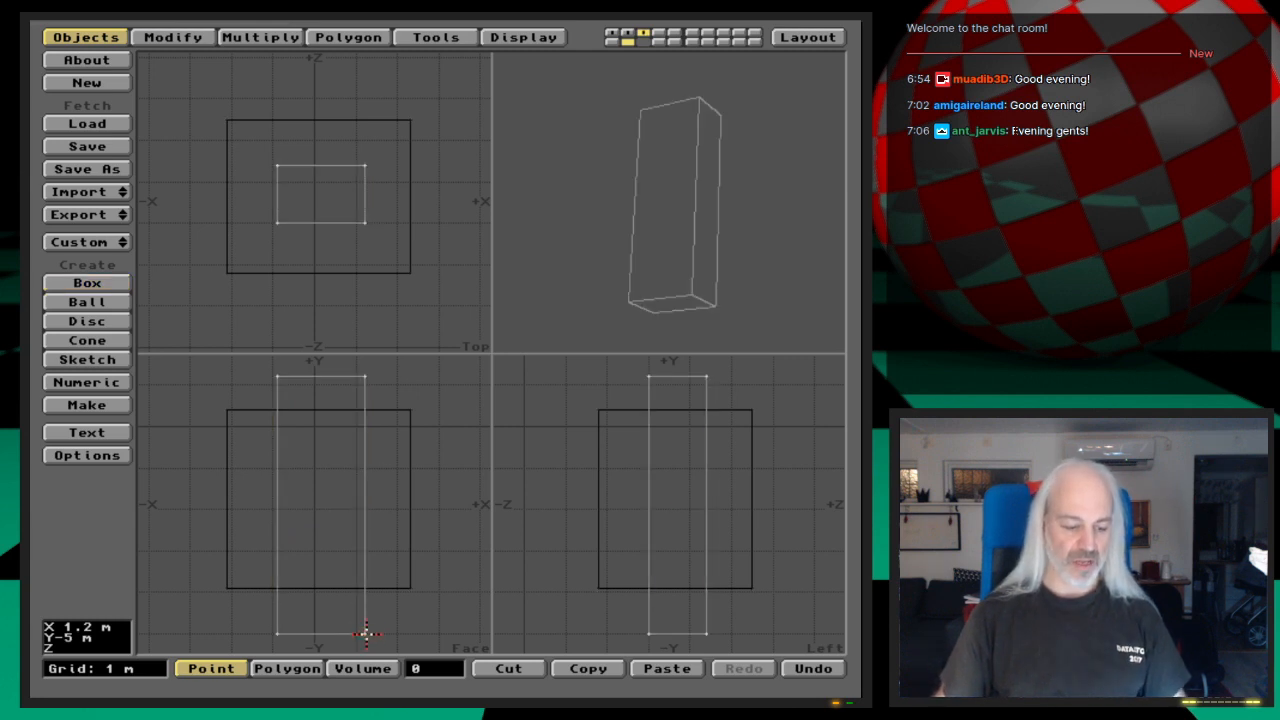
Step: Check both boxes together, and Boolean-subtract the narrow box in the background third layer from the large box in the second layer
{"action": "key", "text": "shift+2"}
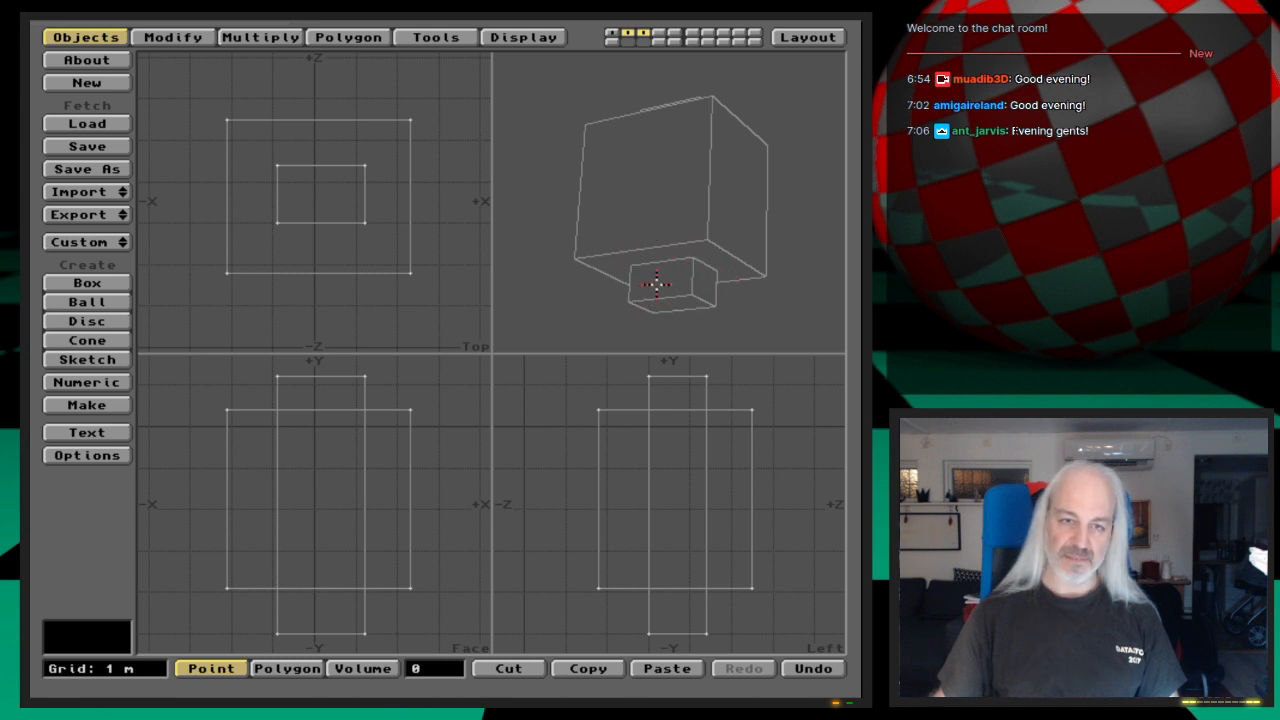
{"action": "key", "text": "3"}
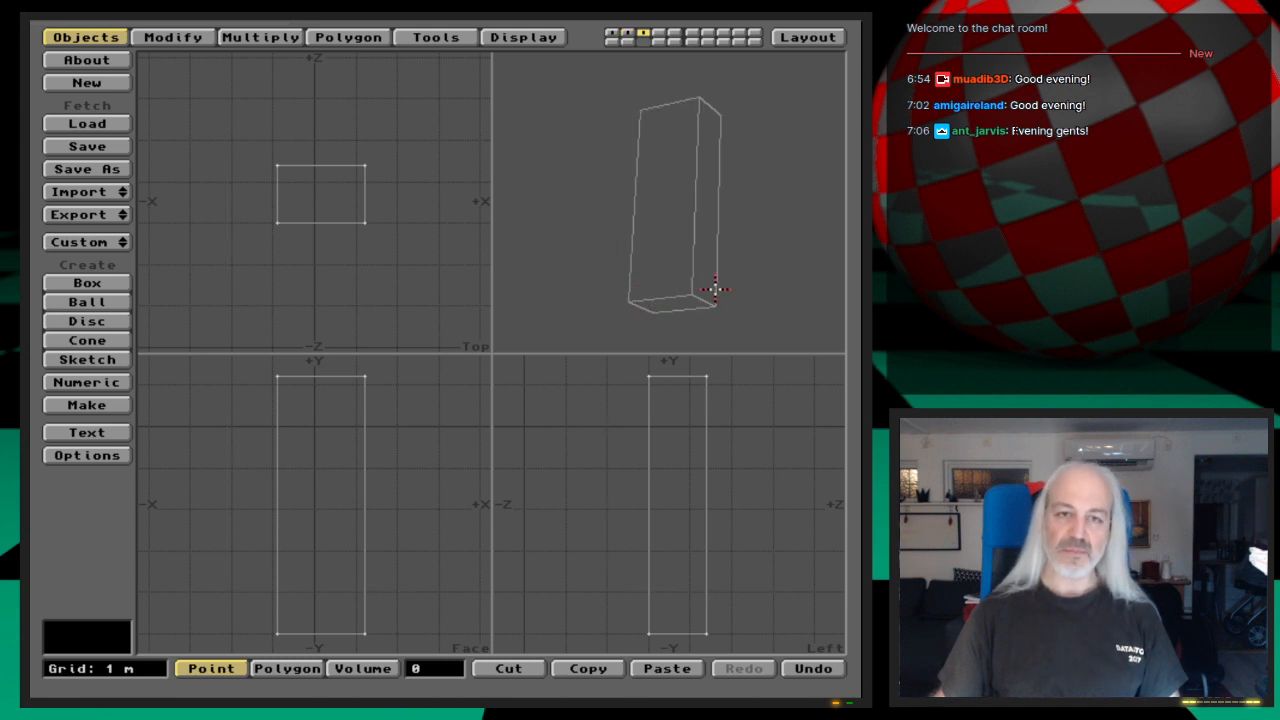
{"action": "key", "text": "2"}
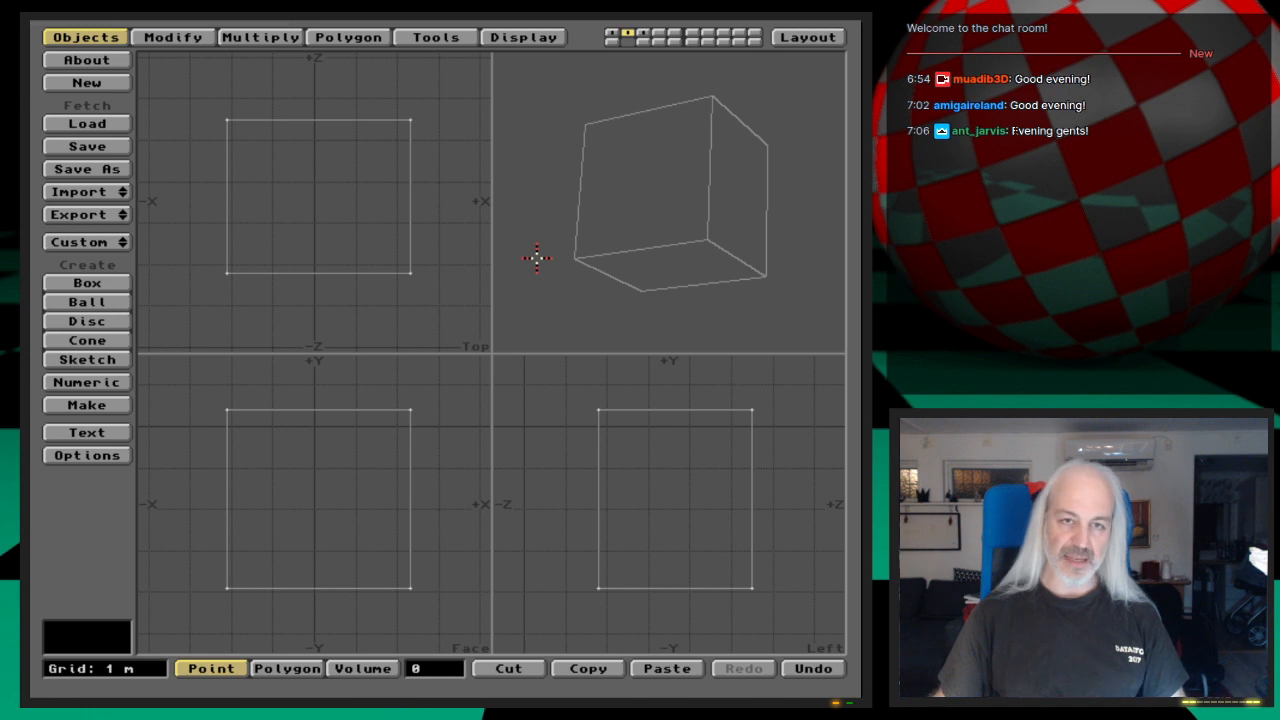
{"action": "left_click", "coordinate": [643, 41]}
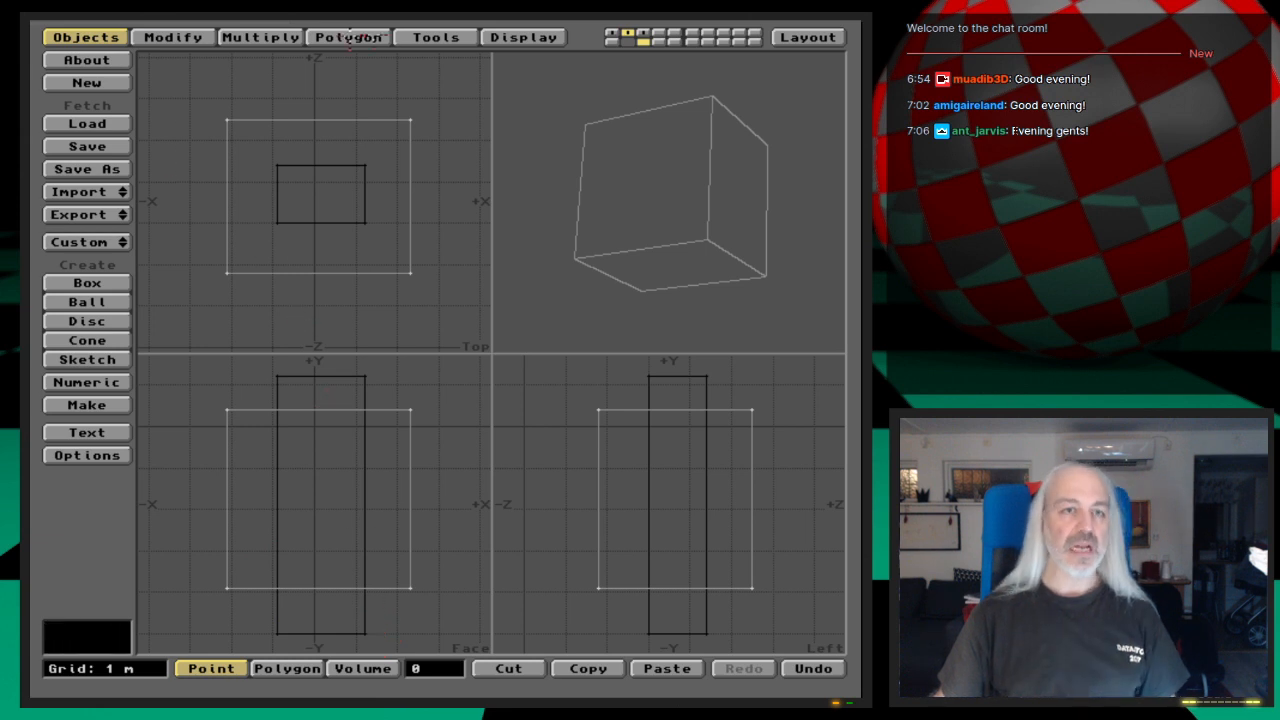
{"action": "left_click", "coordinate": [432, 38]}
{"action": "left_click", "coordinate": [100, 123]}
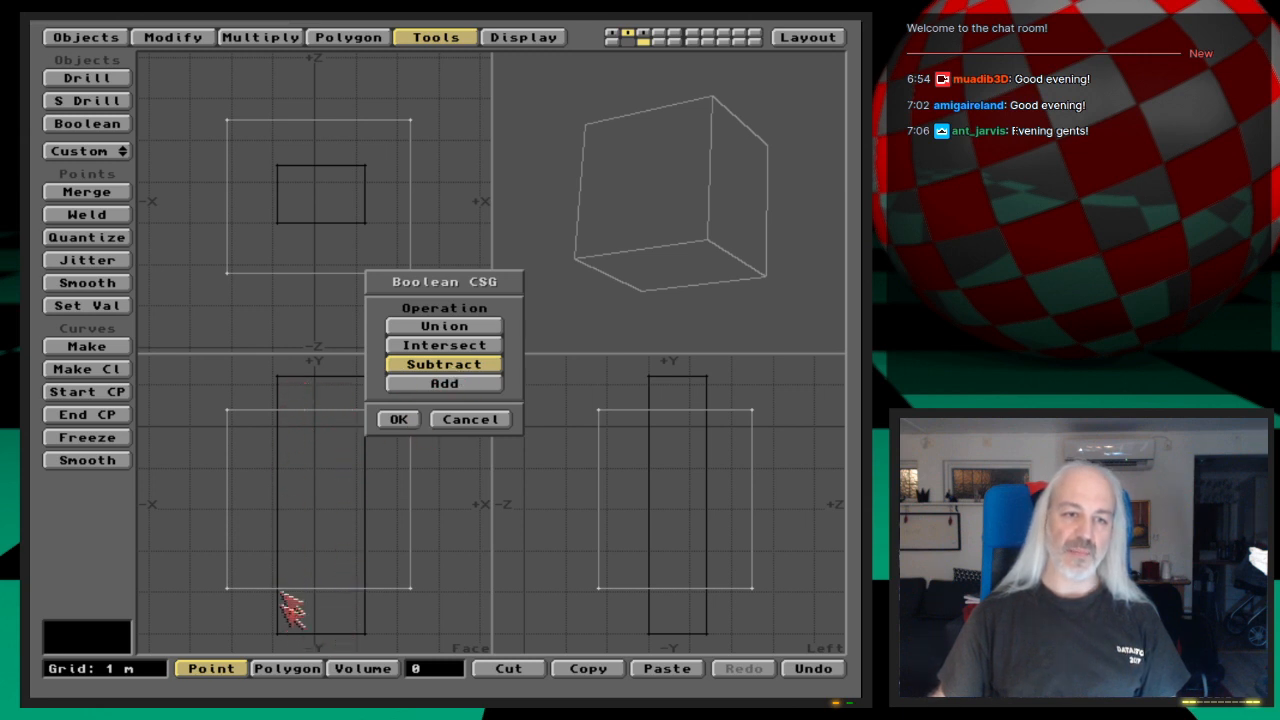
{"action": "left_click", "coordinate": [398, 420]}
Step: Hide the background layer and examine the hole through the box and its connecting edges in the perspective view
{"action": "mouse_move", "coordinate": [738, 286]}
{"action": "left_mouse_down"}
{"action": "mouse_move", "coordinate": [731, 244]}
{"action": "mouse_move", "coordinate": [771, 282]}
{"action": "mouse_move", "coordinate": [676, 222]}
{"action": "mouse_move", "coordinate": [669, 157]}
{"action": "mouse_move", "coordinate": [694, 254]}
{"action": "mouse_move", "coordinate": [703, 155]}
{"action": "mouse_move", "coordinate": [692, 255]}
{"action": "mouse_move", "coordinate": [717, 243]}
{"action": "mouse_move", "coordinate": [737, 276]}
{"action": "mouse_move", "coordinate": [689, 263]}
{"action": "mouse_move", "coordinate": [726, 287]}
{"action": "left_mouse_up"}
{"action": "key", "text": "period"}
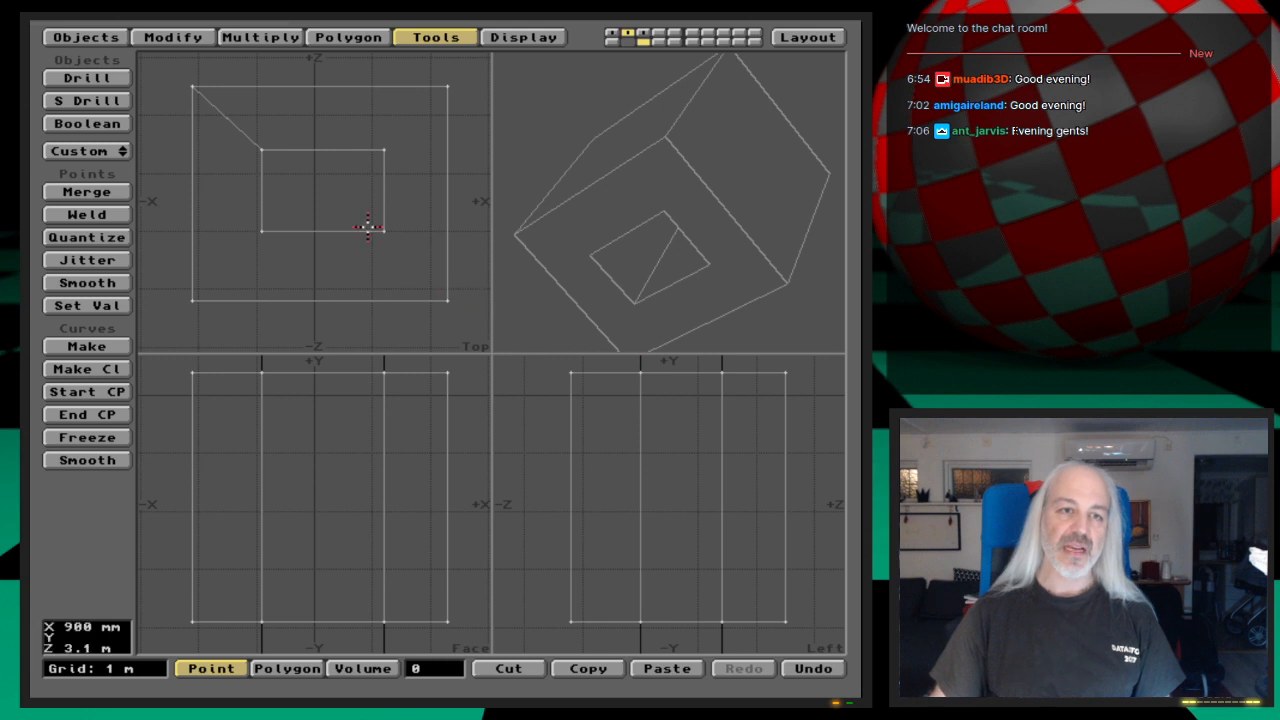
{"action": "left_click_drag", "start_coordinate": [714, 214], "coordinate": [714, 218]}
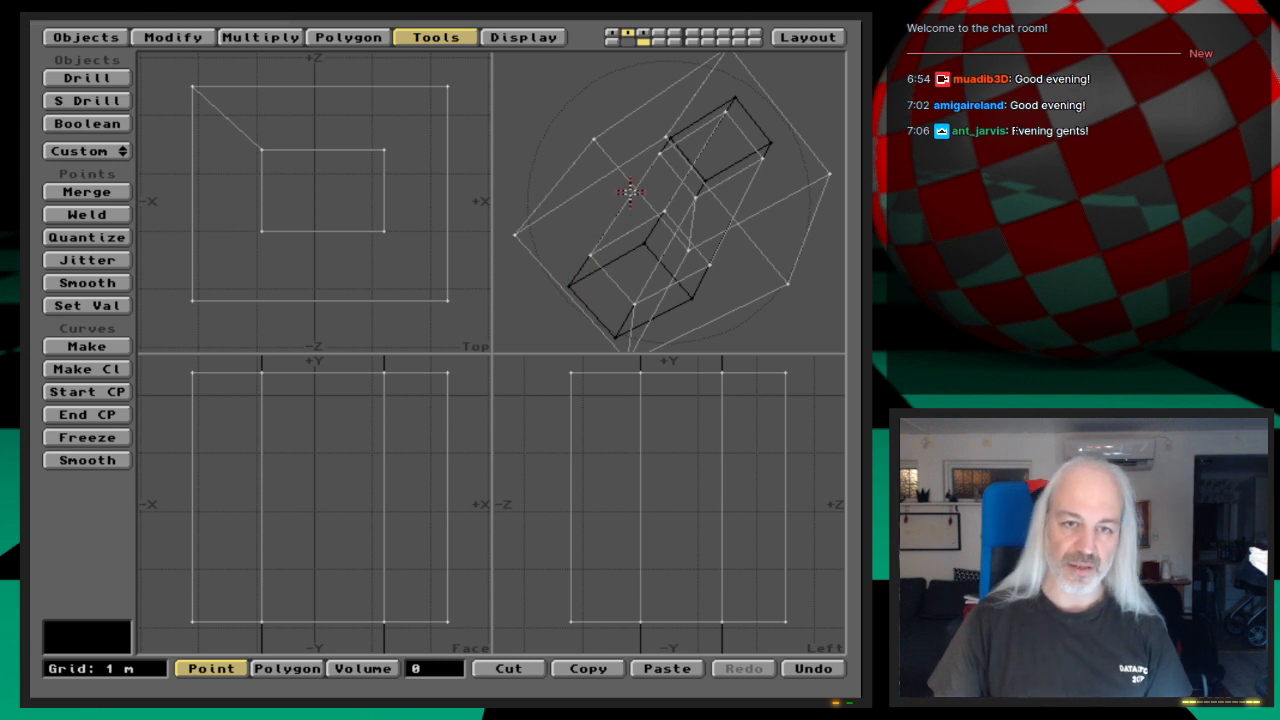
{"action": "left_click_drag", "start_coordinate": [570, 208], "coordinate": [647, 195]}
{"action": "left_click", "coordinate": [640, 40]}
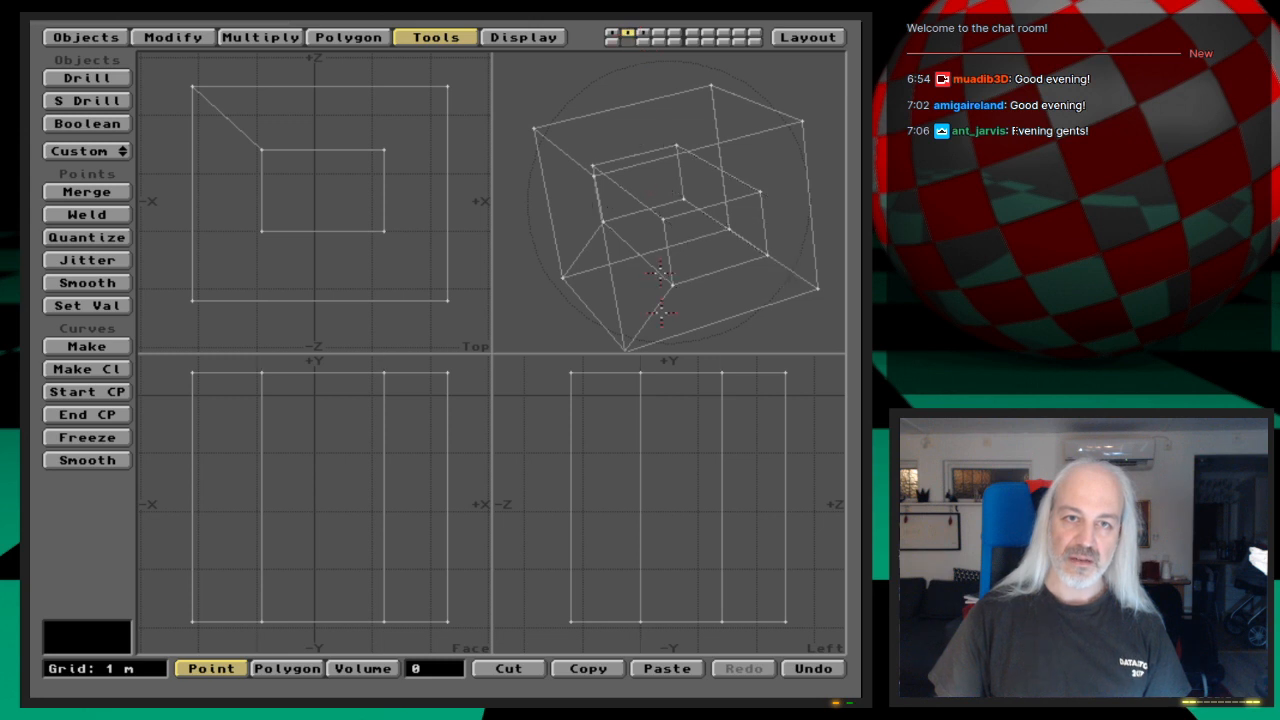
{"action": "left_click_drag", "start_coordinate": [661, 296], "coordinate": [719, 254]}
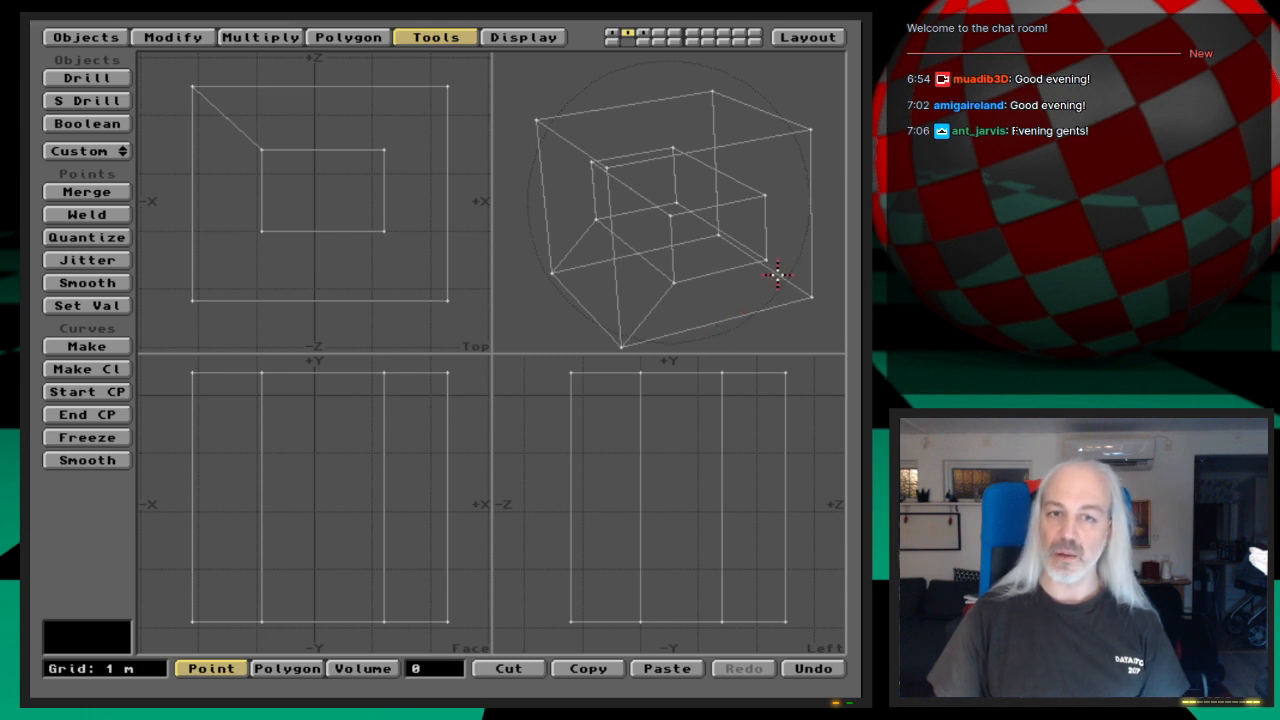
Step: Select and deselect individual points at the box's outer corner and the hole's corners to check for coincident points
{"action": "left_click", "coordinate": [676, 282]}
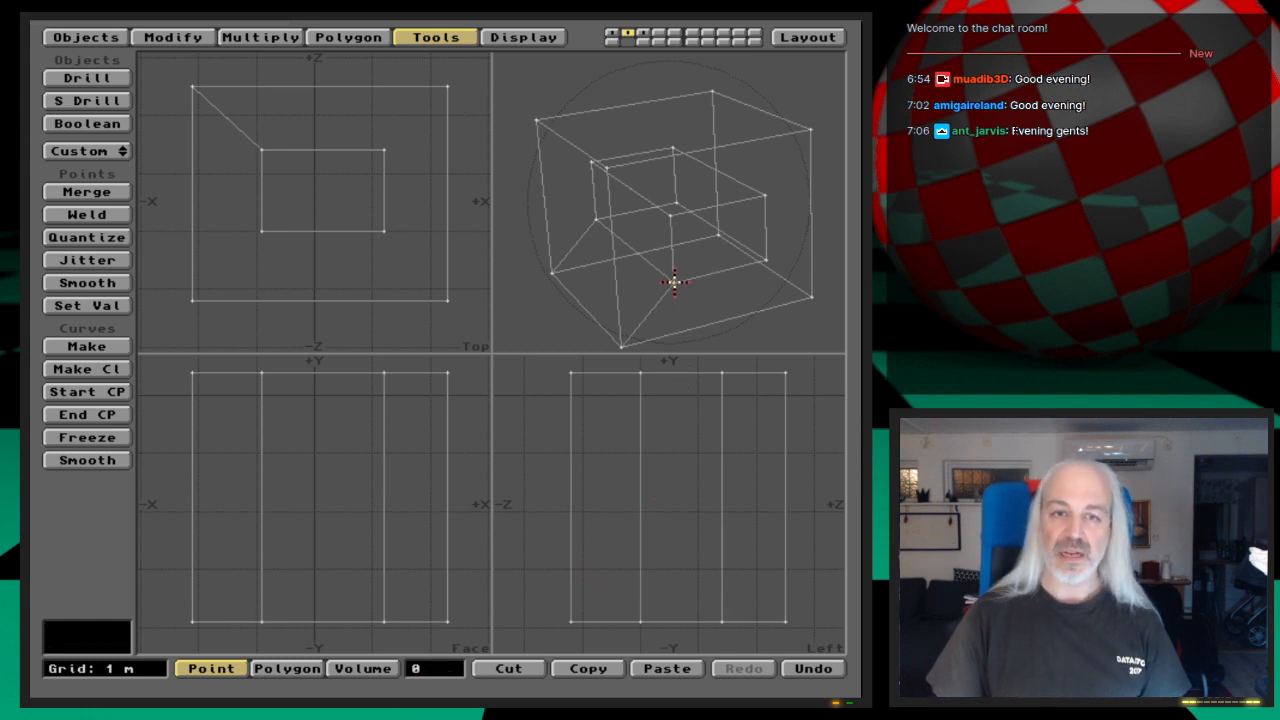
{"action": "left_click", "coordinate": [810, 298]}
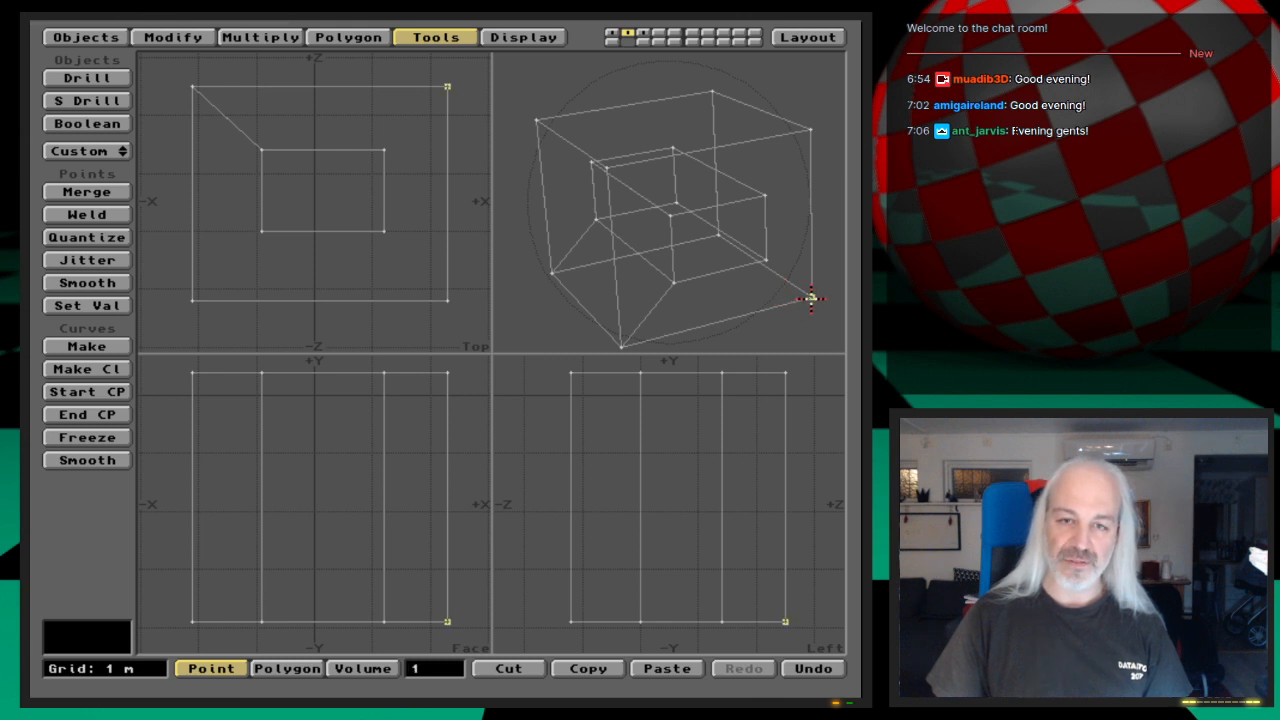
{"action": "left_click", "coordinate": [765, 258]}
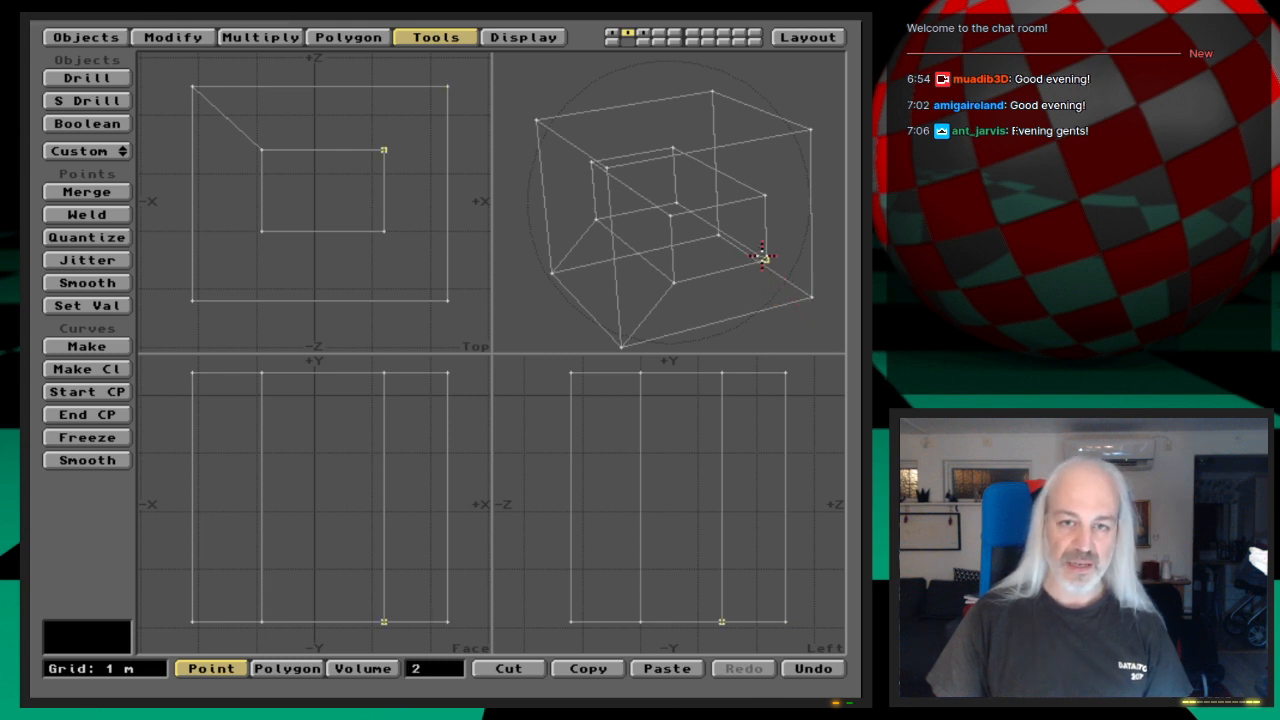
{"action": "left_click", "coordinate": [766, 258]}
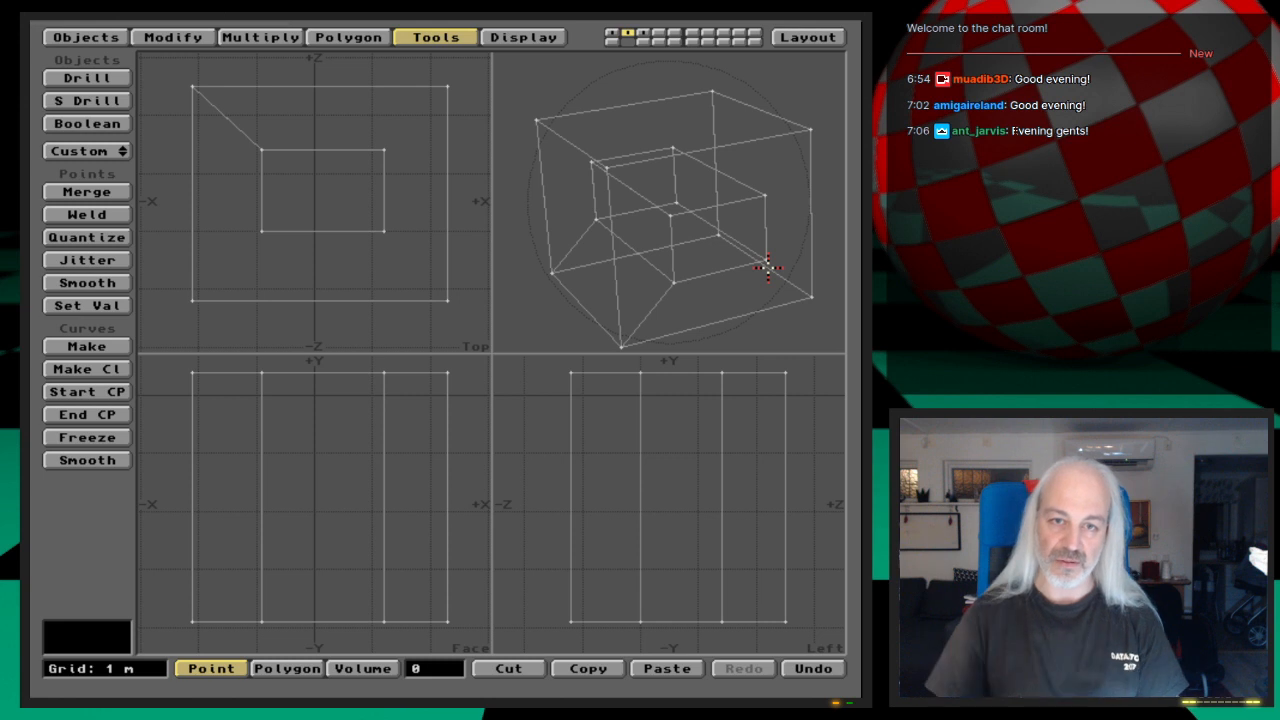
{"action": "left_click", "coordinate": [675, 284]}
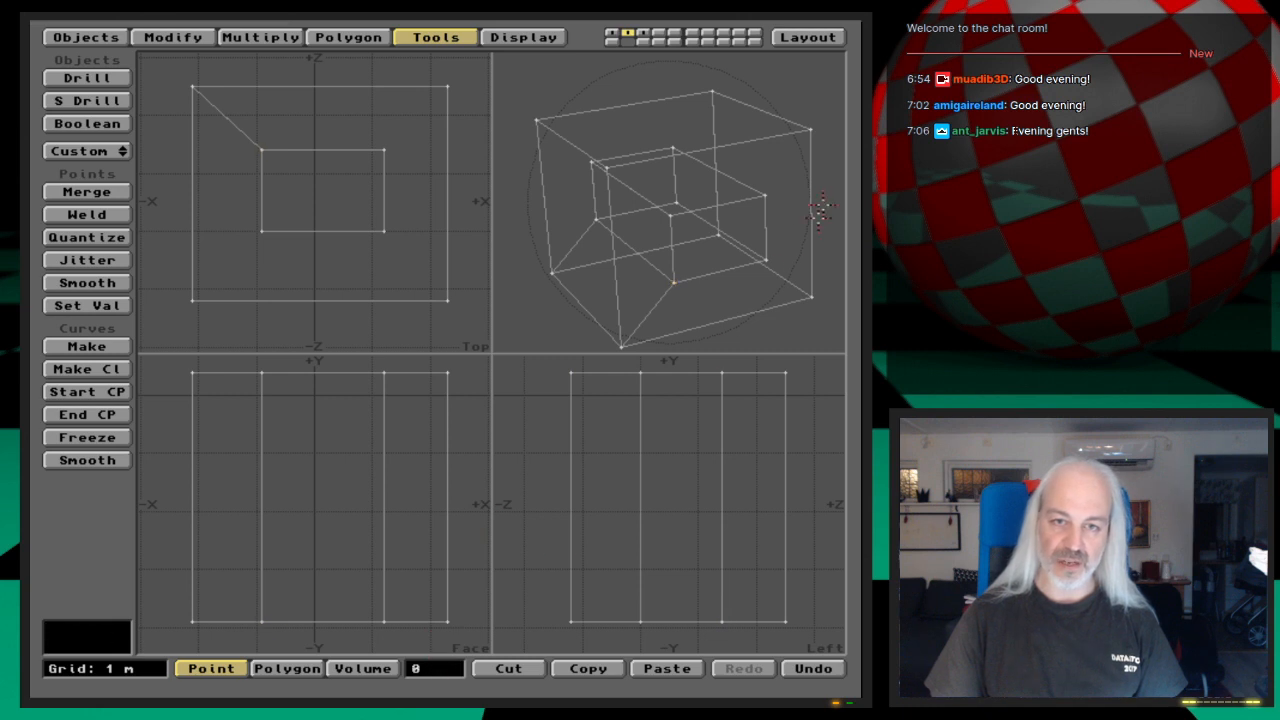
{"action": "left_click", "coordinate": [760, 192]}
{"action": "left_click", "coordinate": [763, 195]}
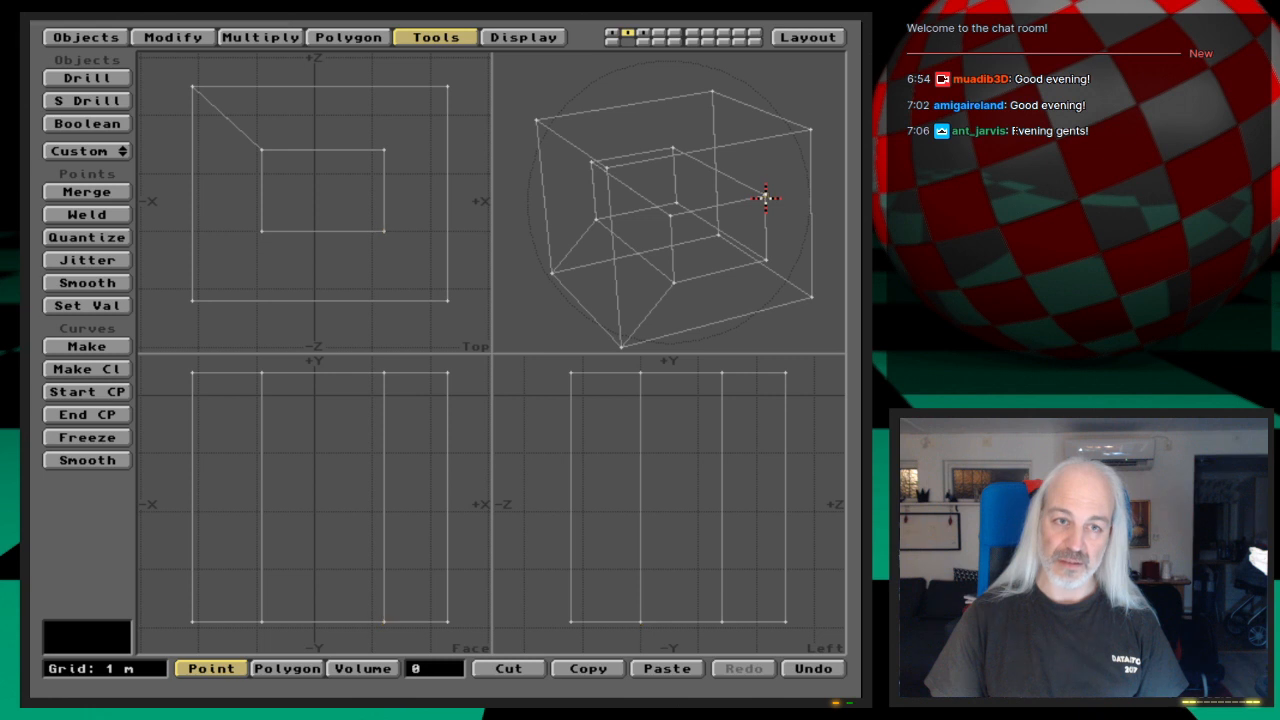
{"action": "left_click", "coordinate": [766, 262]}
{"action": "left_click", "coordinate": [768, 264]}
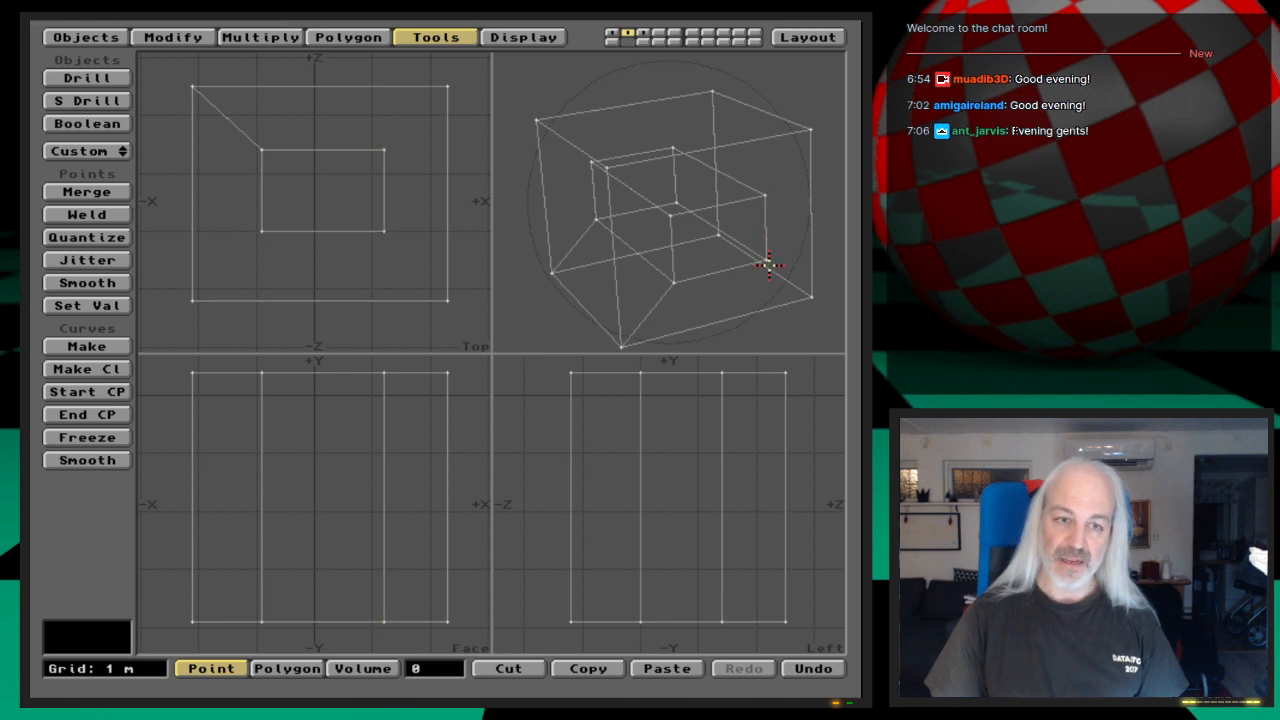
Step: Select the polygons sharing the hole's bottom edge to examine their outlines, and clear the selection
{"action": "key", "text": "space"}
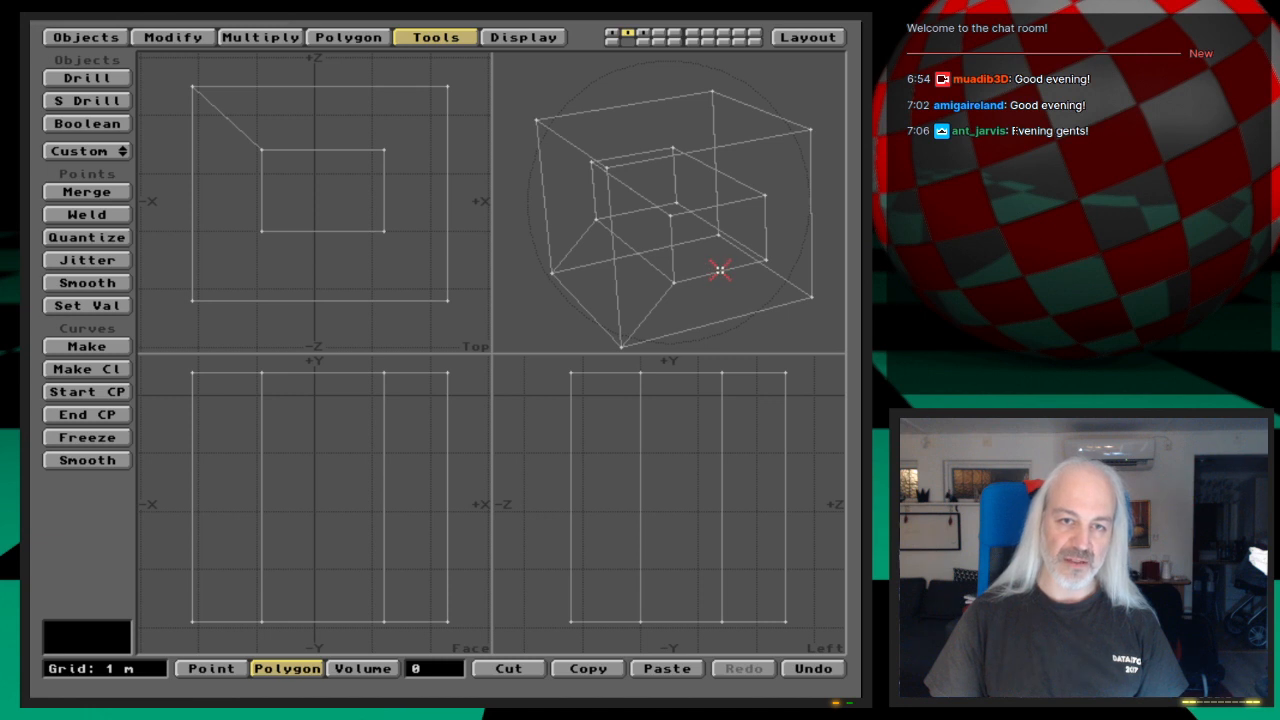
{"action": "left_click", "coordinate": [719, 270]}
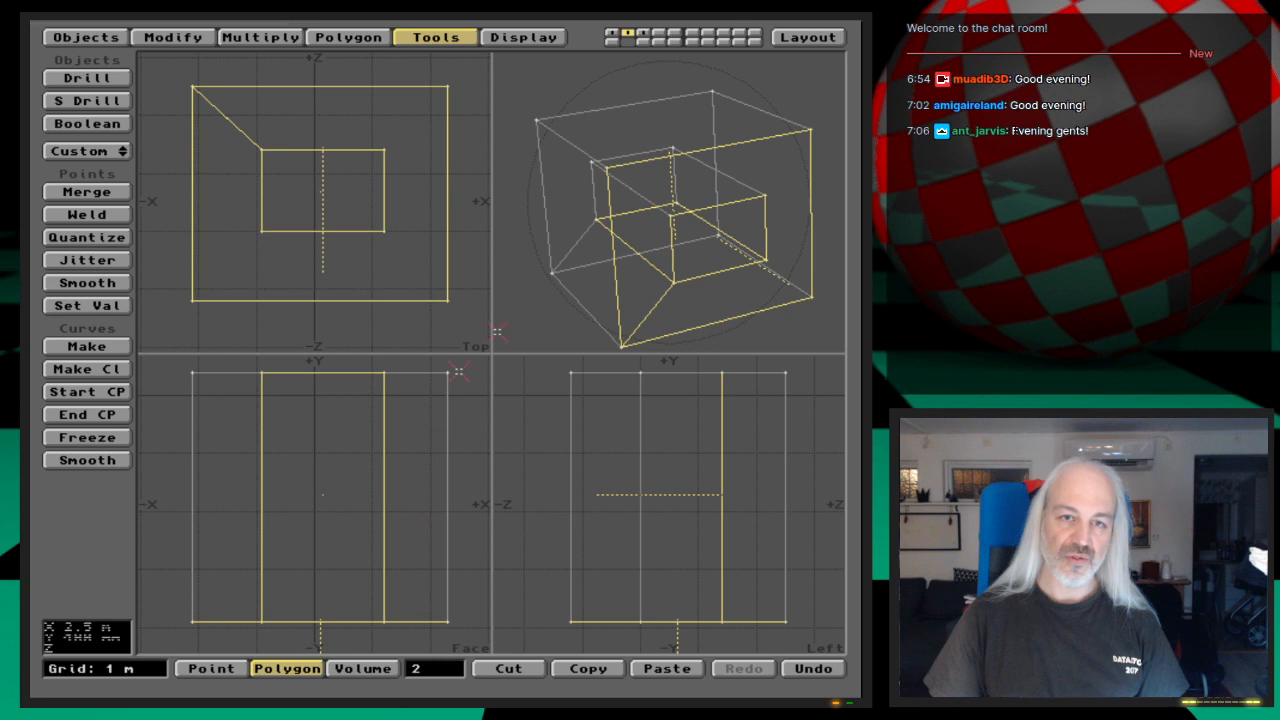
{"action": "left_click_drag", "start_coordinate": [775, 271], "coordinate": [660, 206], "text": "alt"}
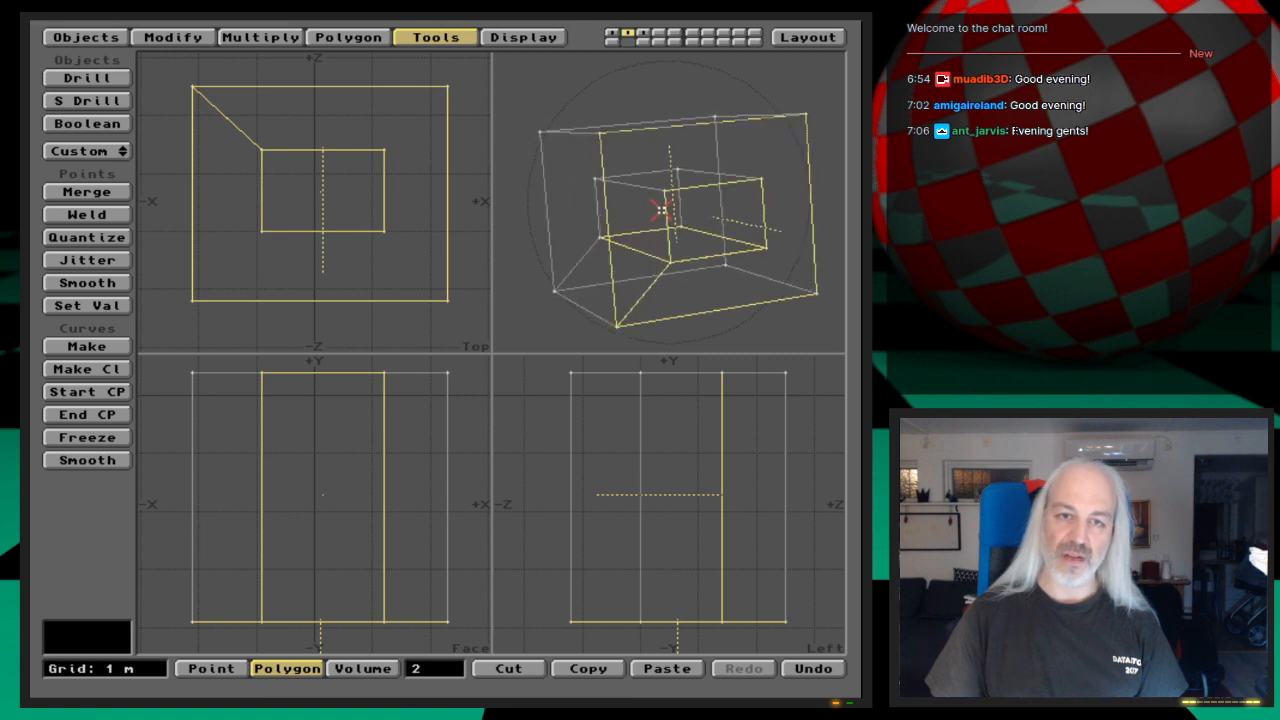
{"action": "left_click", "coordinate": [450, 670]}
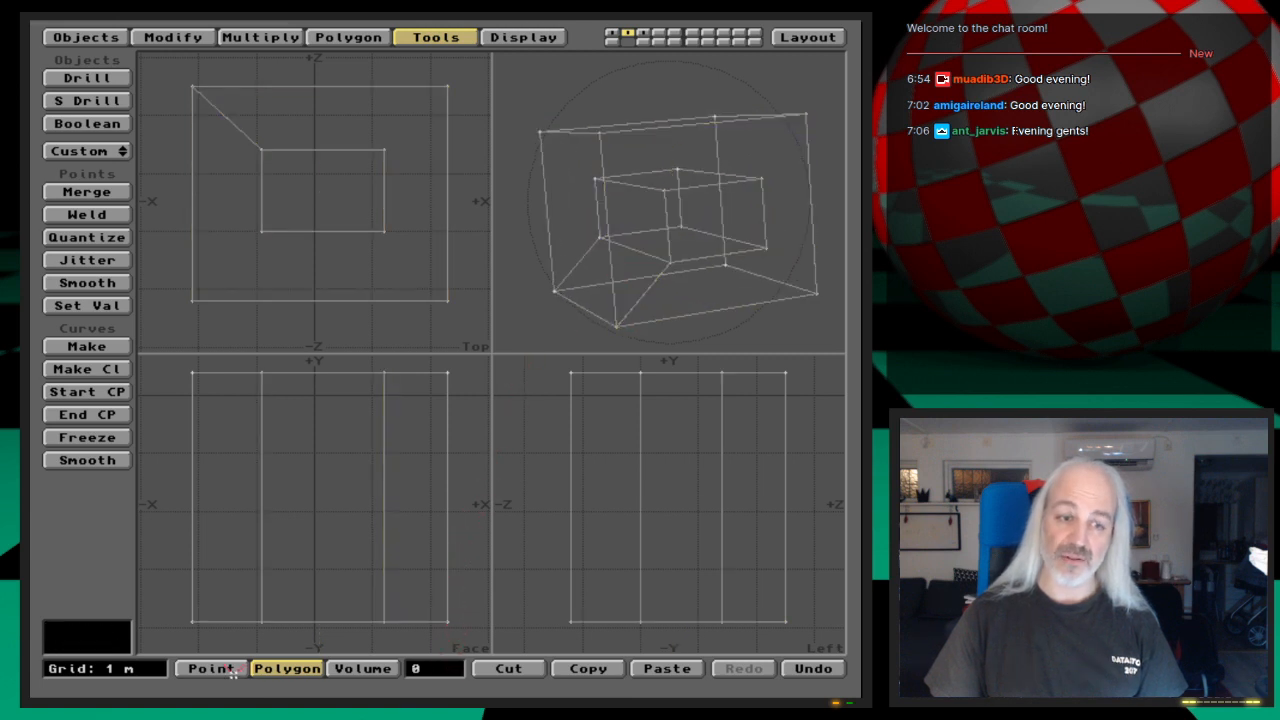
Step: Check two adjacent corner points on the hole's bottom edge for duplicates, and leave nothing selected
{"action": "left_click", "coordinate": [211, 668]}
{"action": "left_click", "coordinate": [672, 264]}
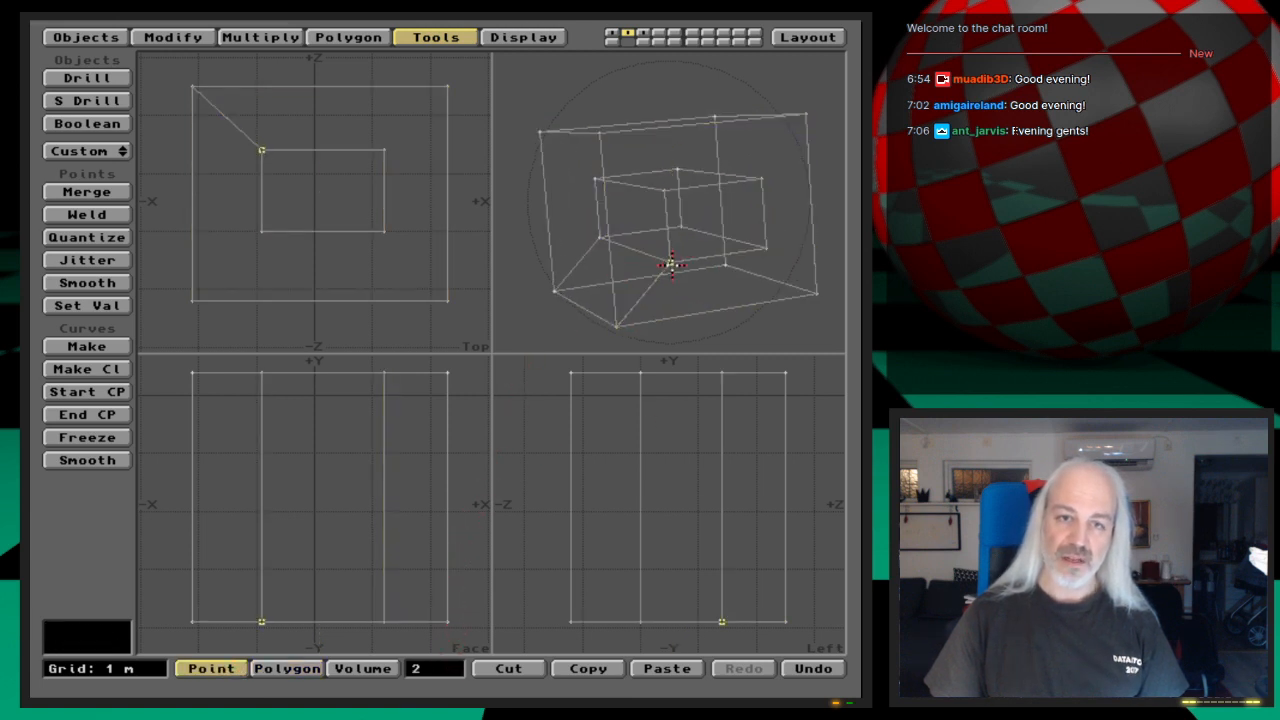
{"action": "left_click", "coordinate": [670, 263]}
{"action": "left_click", "coordinate": [766, 249]}
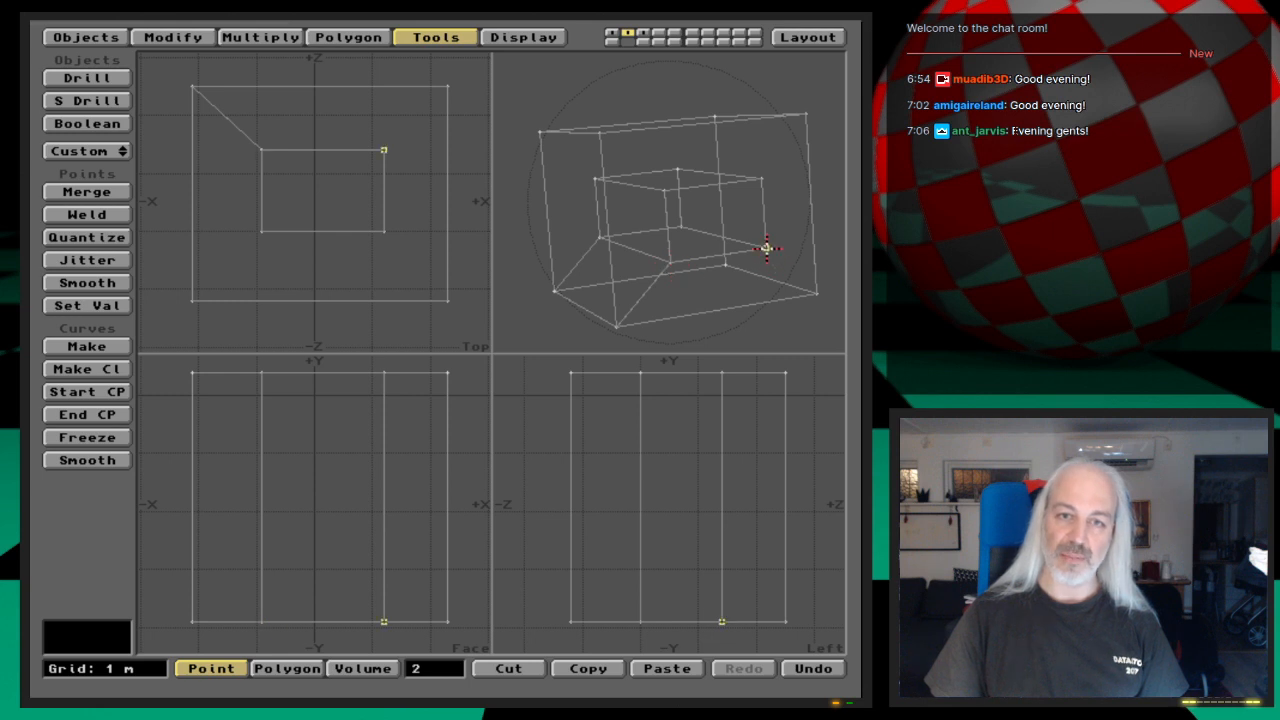
{"action": "left_click", "coordinate": [766, 250]}
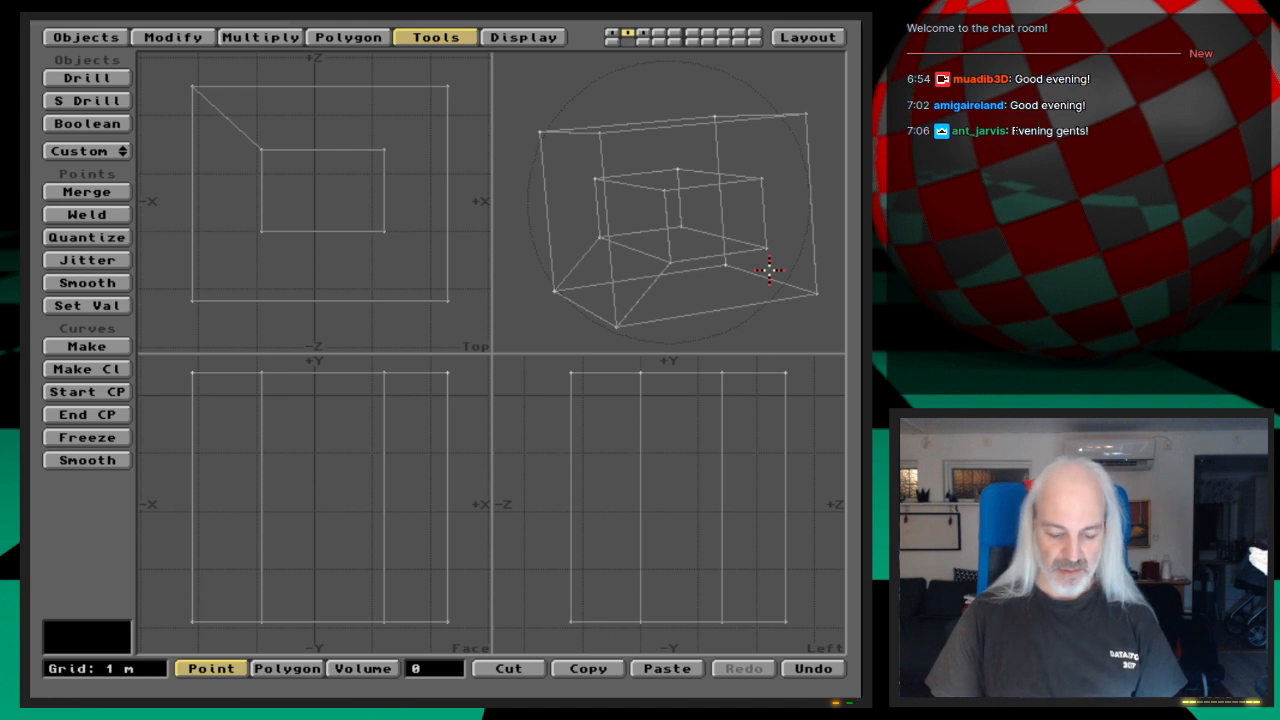
Step: Merge the coincident points of the subtracted box with the Automatic method, and recheck a hole corner point
{"action": "key", "text": "m"}
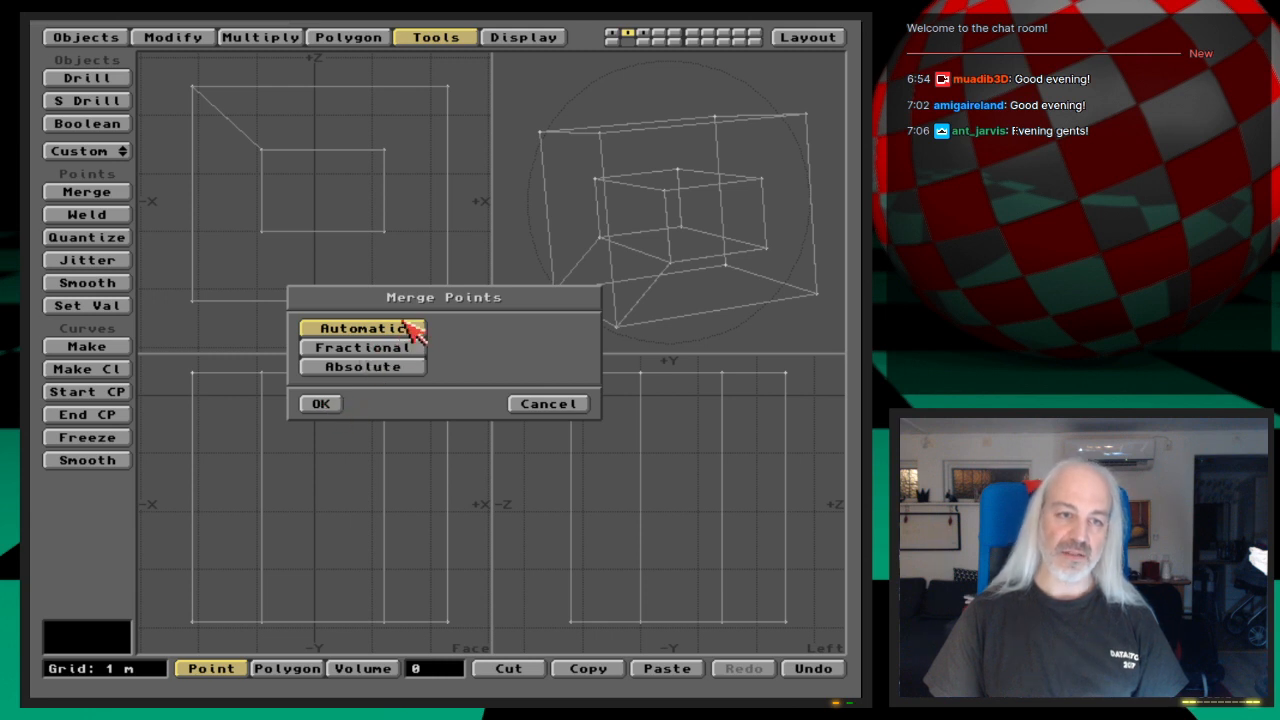
{"action": "left_click", "coordinate": [322, 404]}
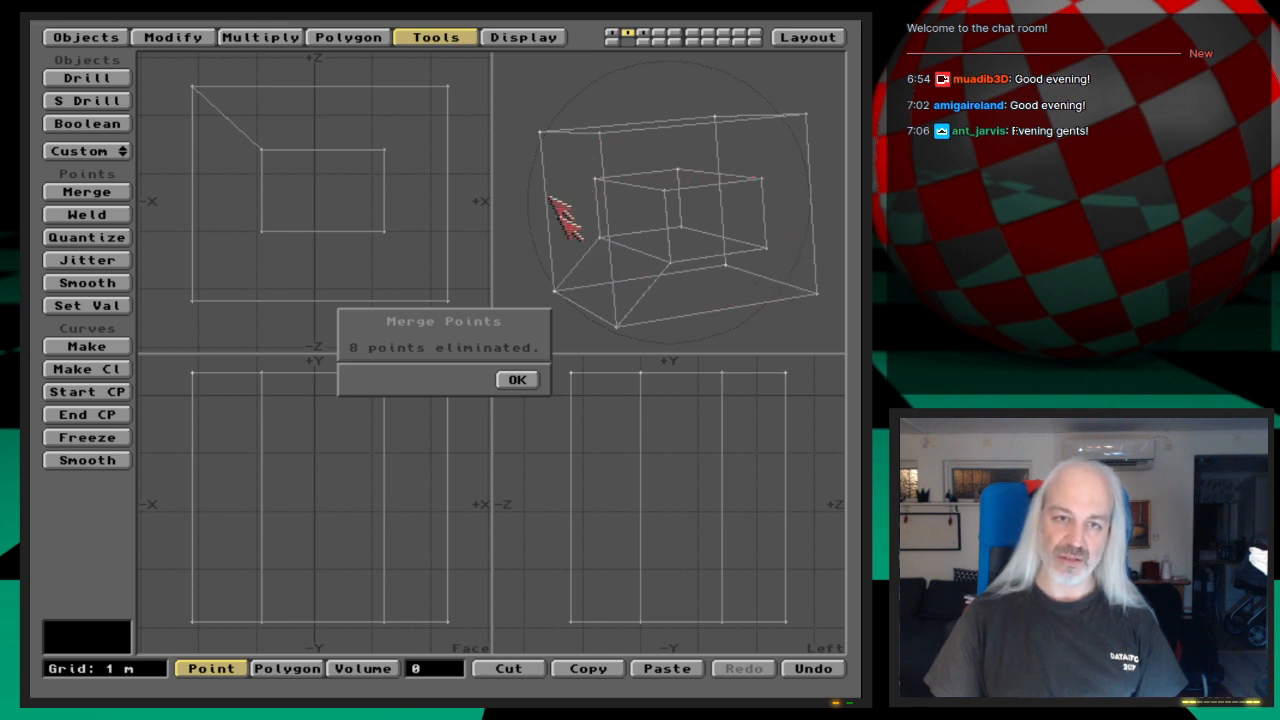
{"action": "left_click", "coordinate": [517, 380]}
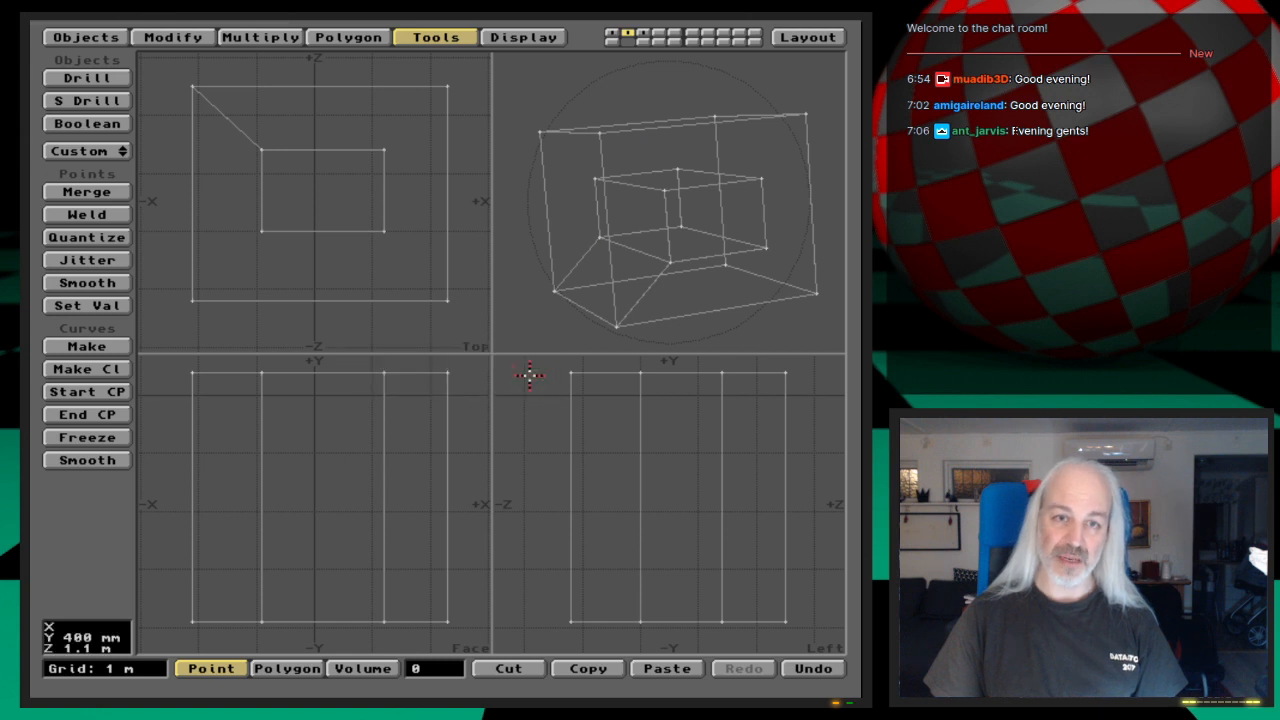
{"action": "left_click", "coordinate": [766, 248]}
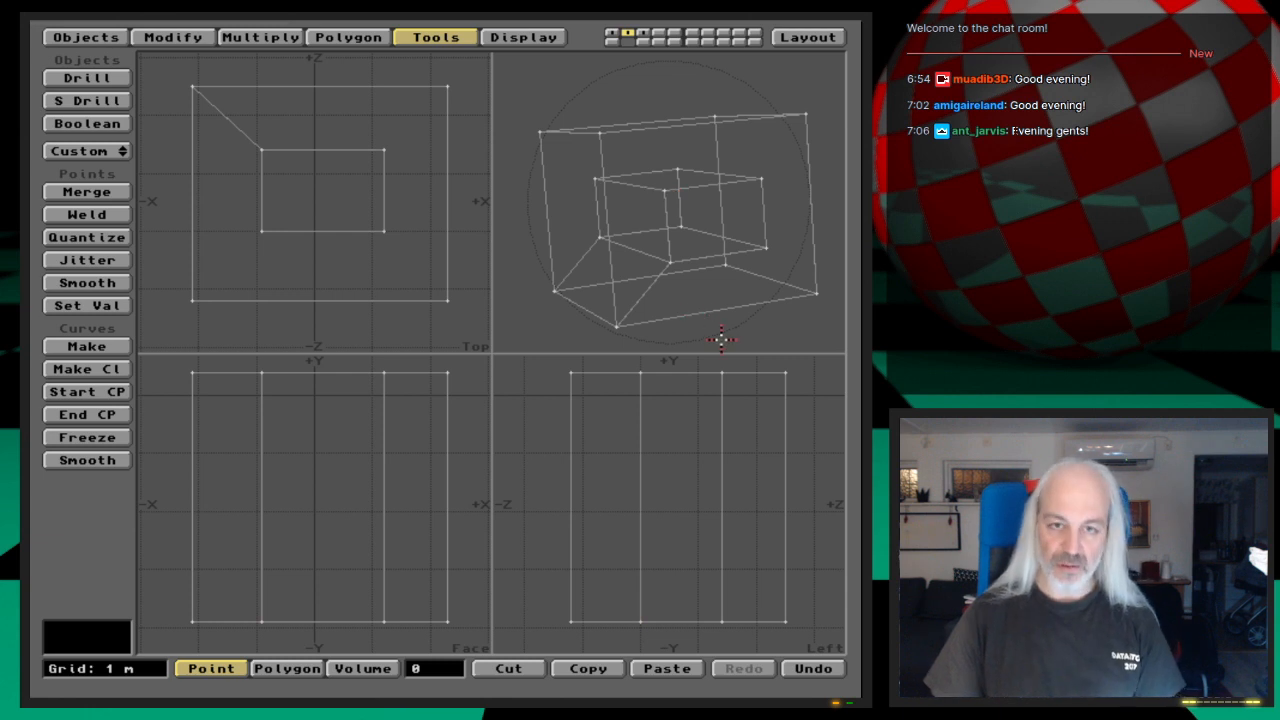
Step: Undo the point merge and the subtraction, and Boolean-union the large box with the narrow box in the background third layer
{"action": "key", "text": "u"}
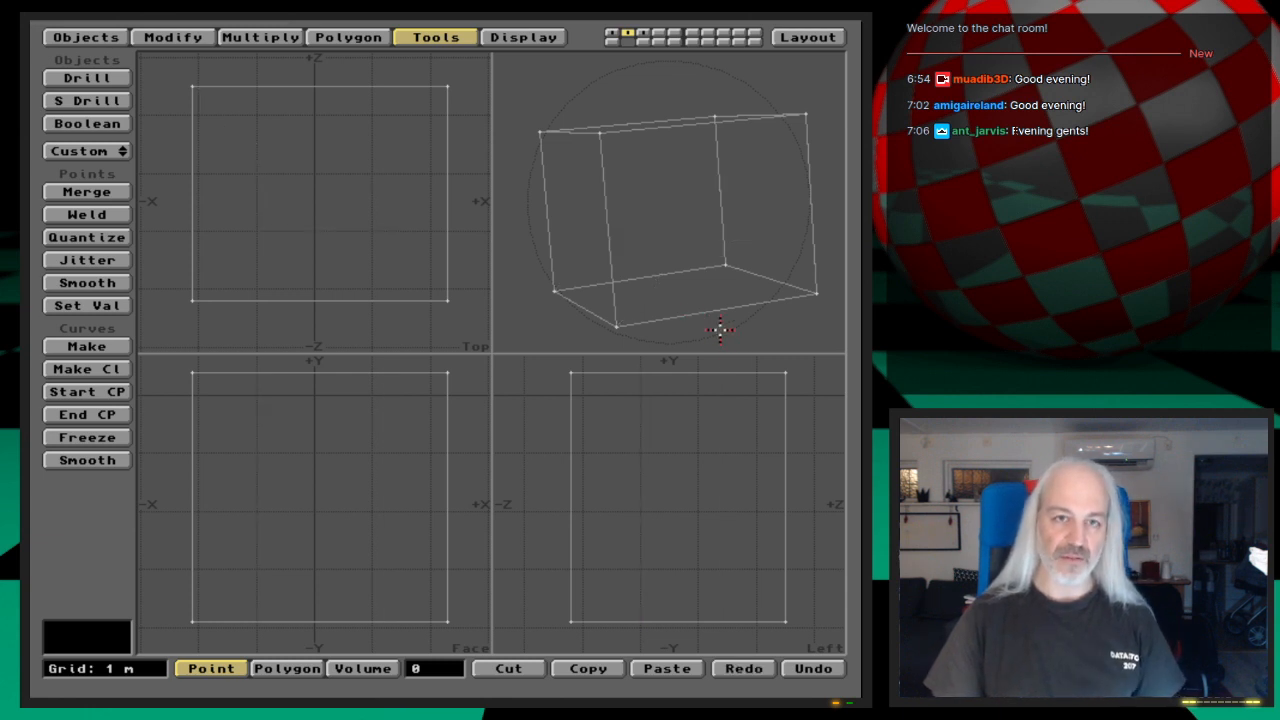
{"action": "left_click", "coordinate": [643, 43]}
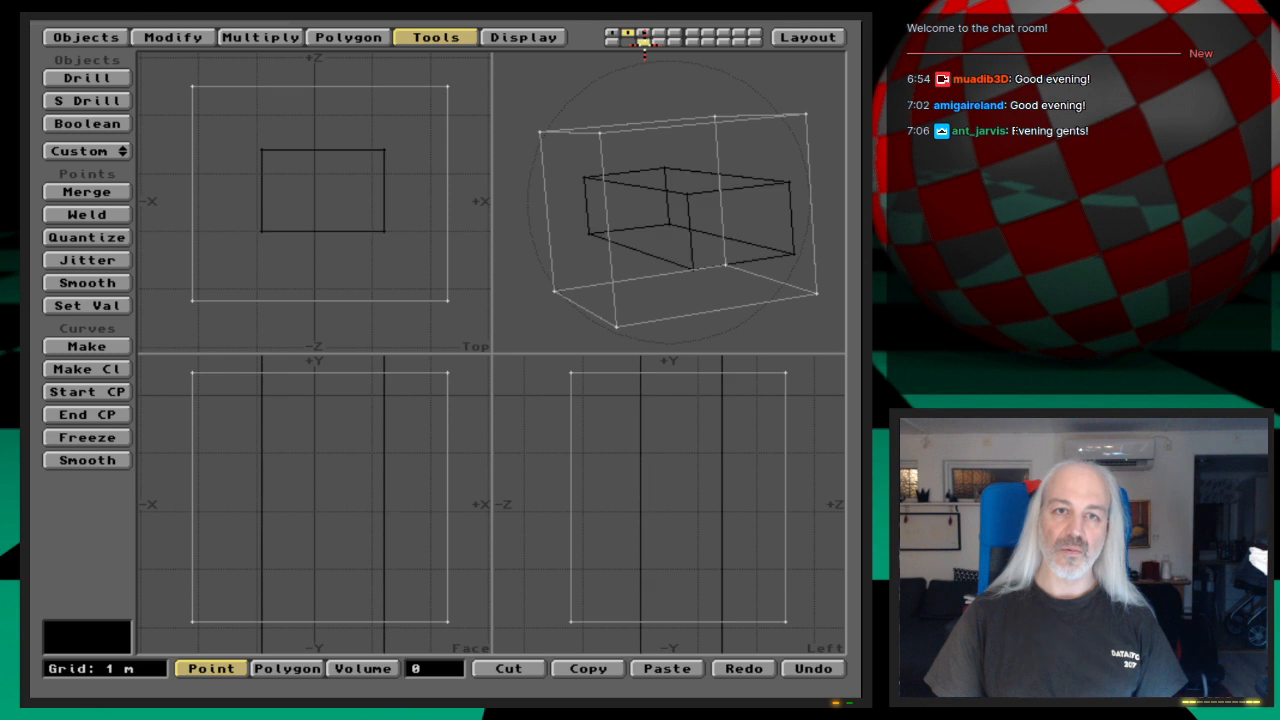
{"action": "left_click", "coordinate": [108, 125]}
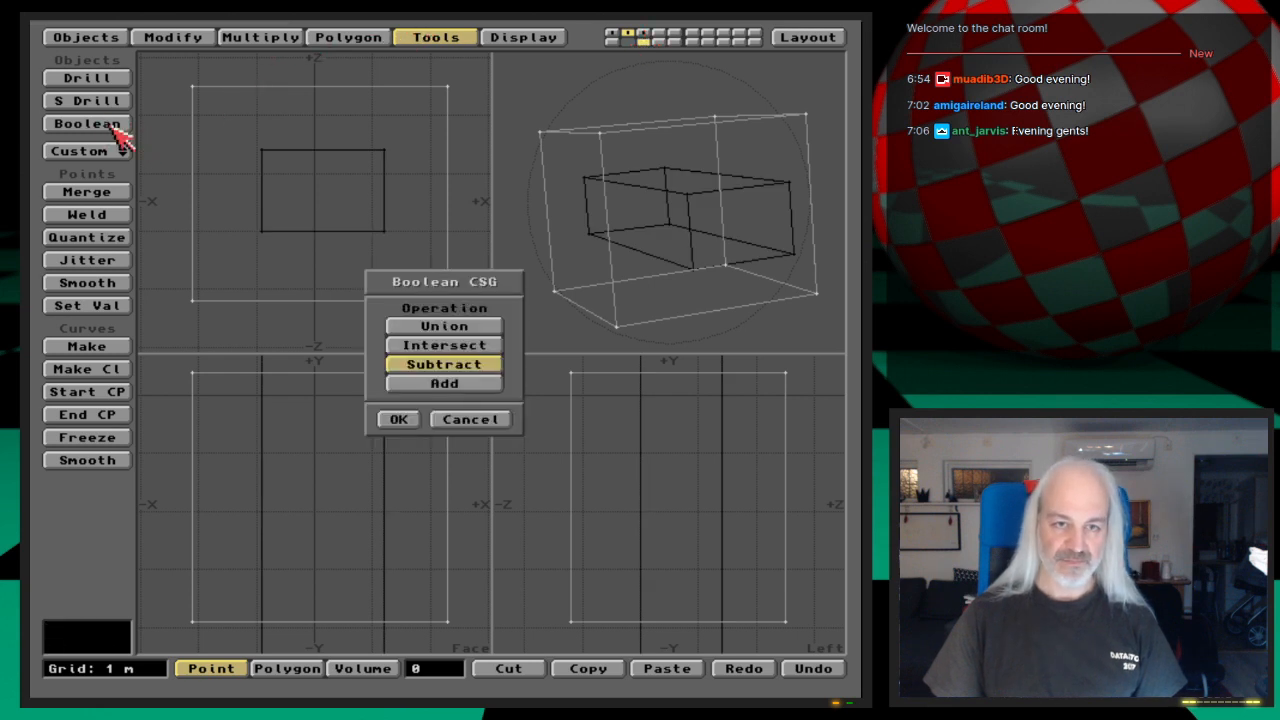
{"action": "left_click", "coordinate": [478, 324]}
{"action": "left_click", "coordinate": [398, 420]}
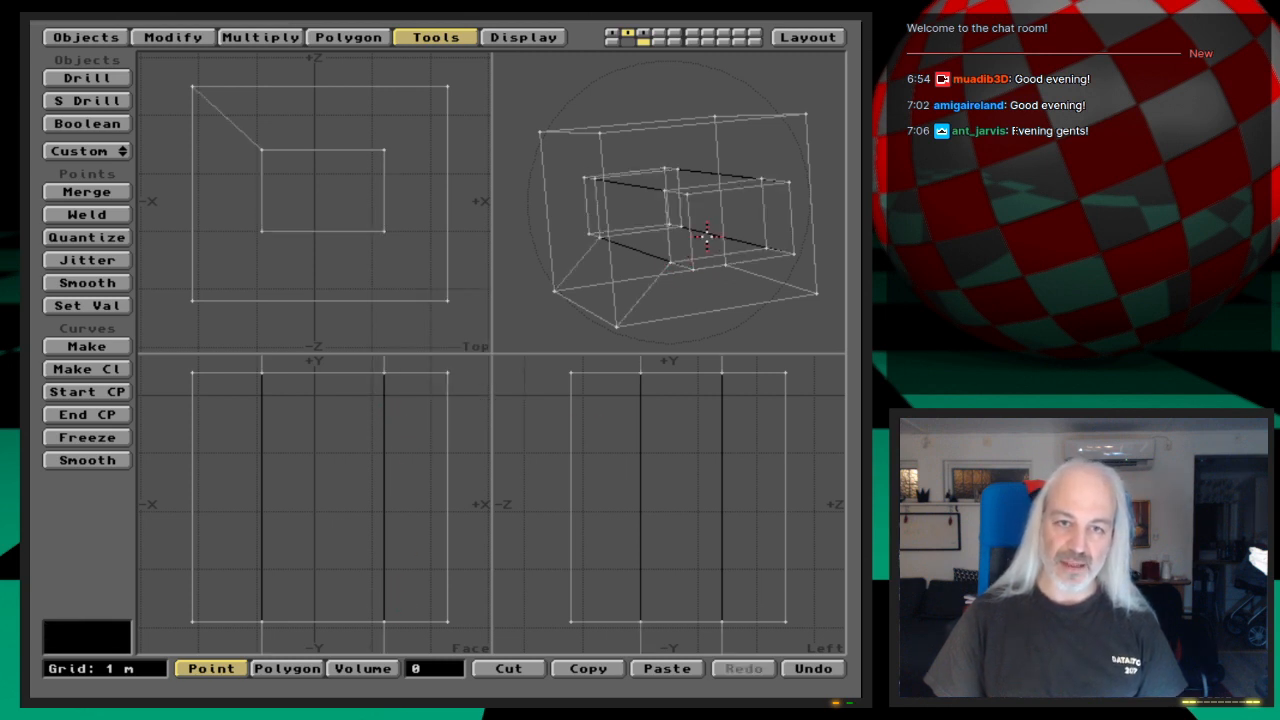
{"action": "key", "text": "Return"}
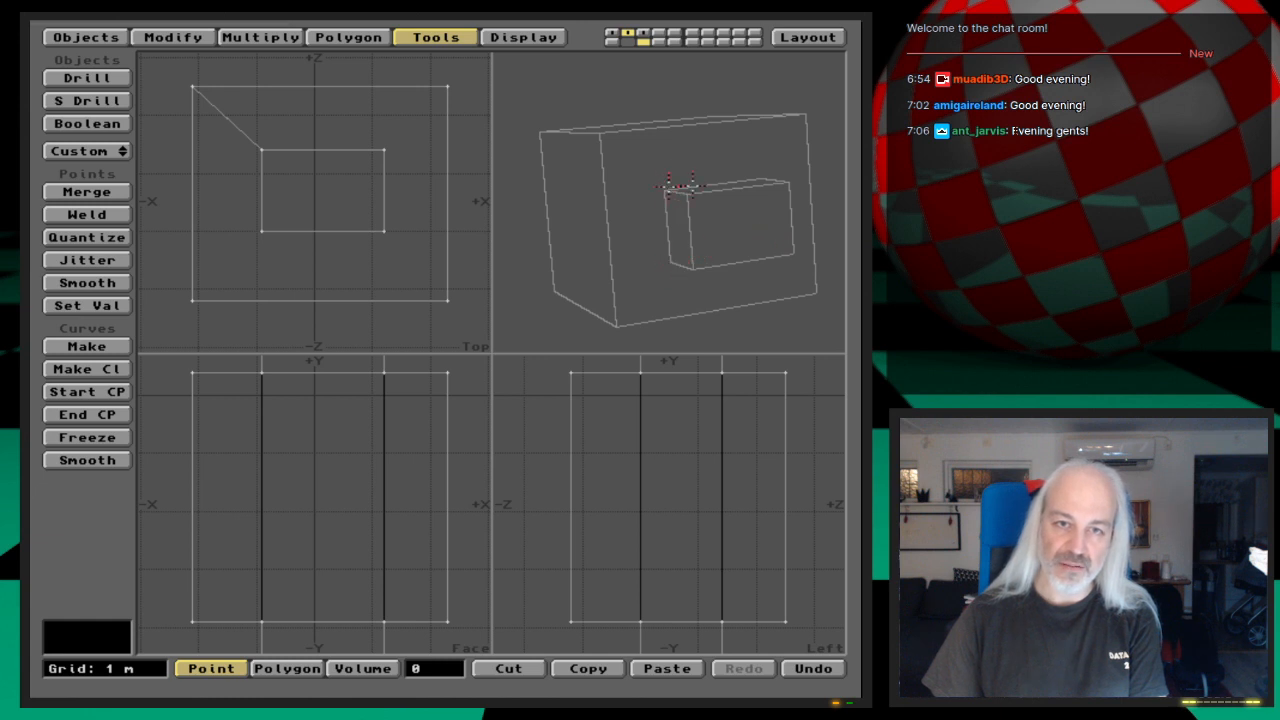
{"action": "left_click_drag", "start_coordinate": [676, 203], "coordinate": [673, 229]}
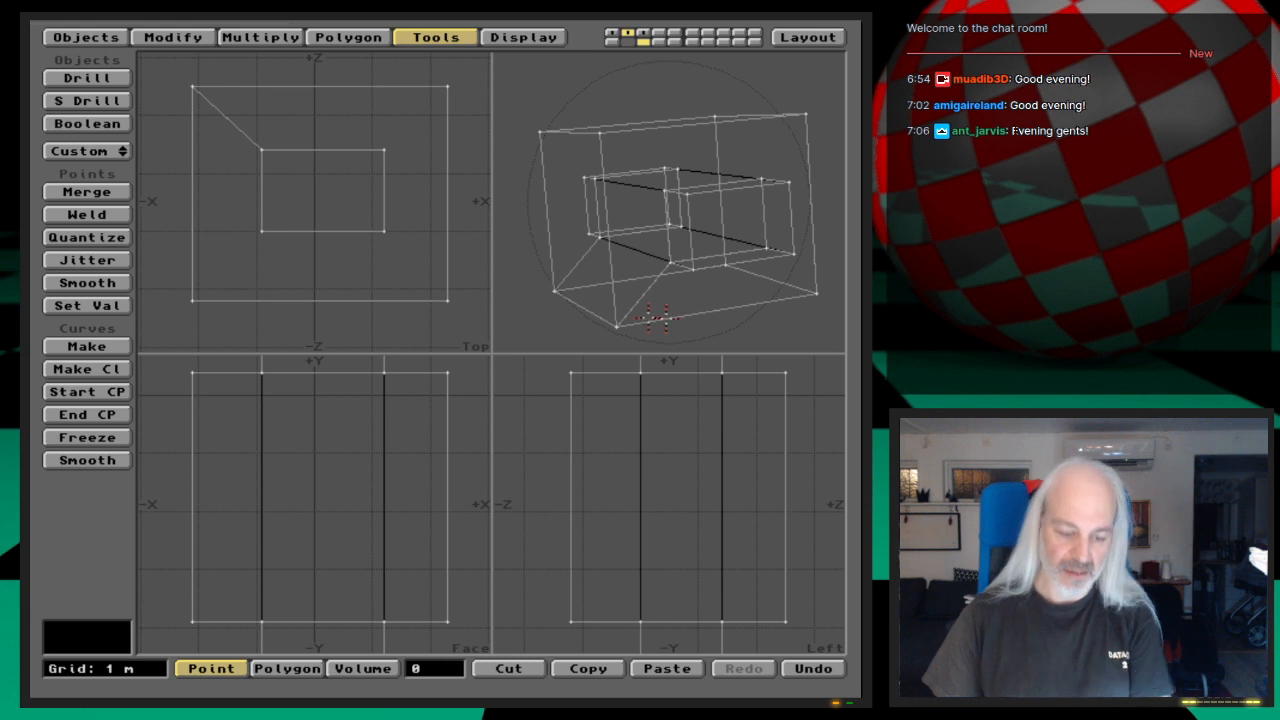
Step: Merge the coincident points of the united boxes with the Automatic method
{"action": "key", "text": "m"}
{"action": "key", "text": "Return"}
{"action": "key", "text": "Return"}
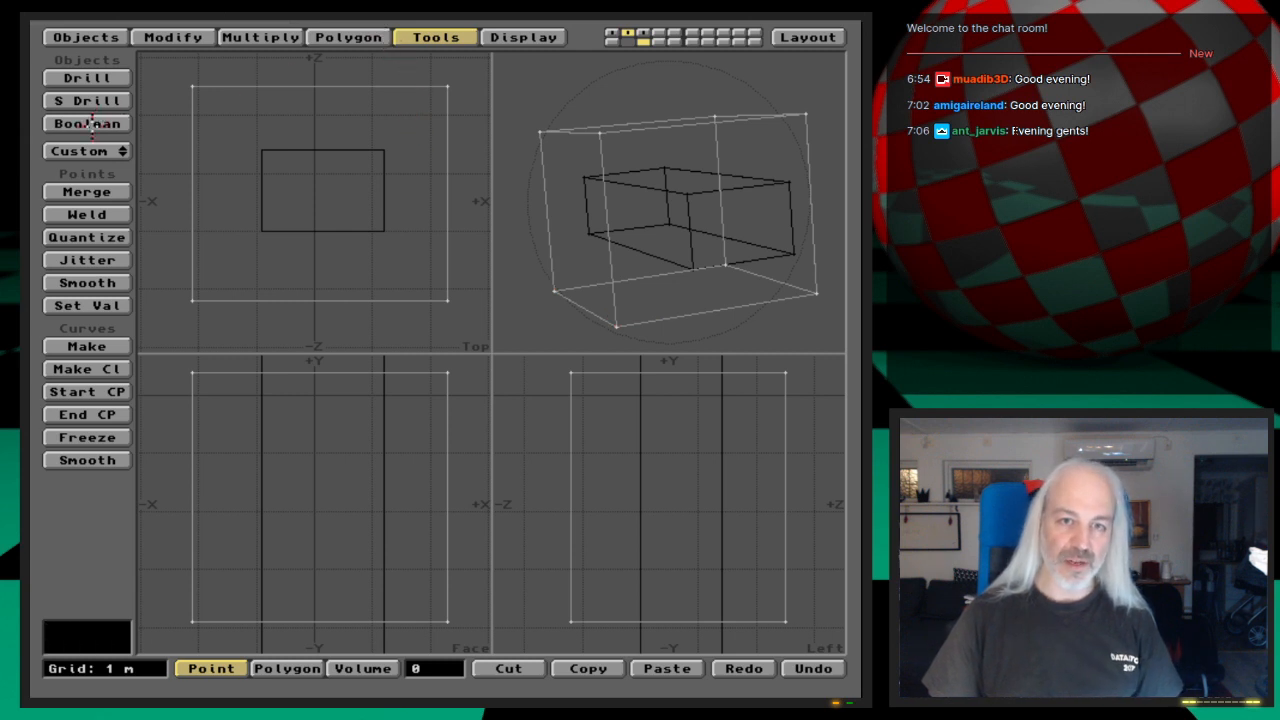
Step: Boolean-subtract the narrow background box from the restored large box, and merge the resulting coincident points with the Automatic method
{"action": "left_click", "coordinate": [88, 123]}
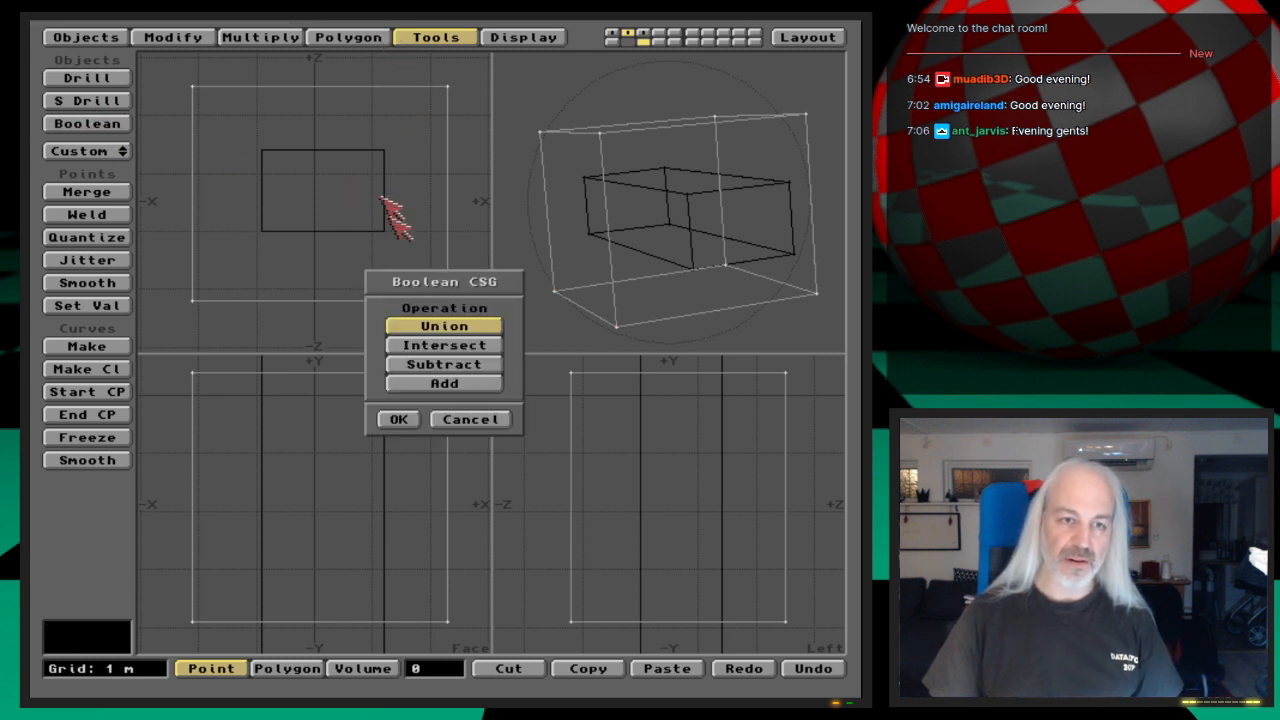
{"action": "left_click", "coordinate": [479, 364]}
{"action": "left_click", "coordinate": [401, 418]}
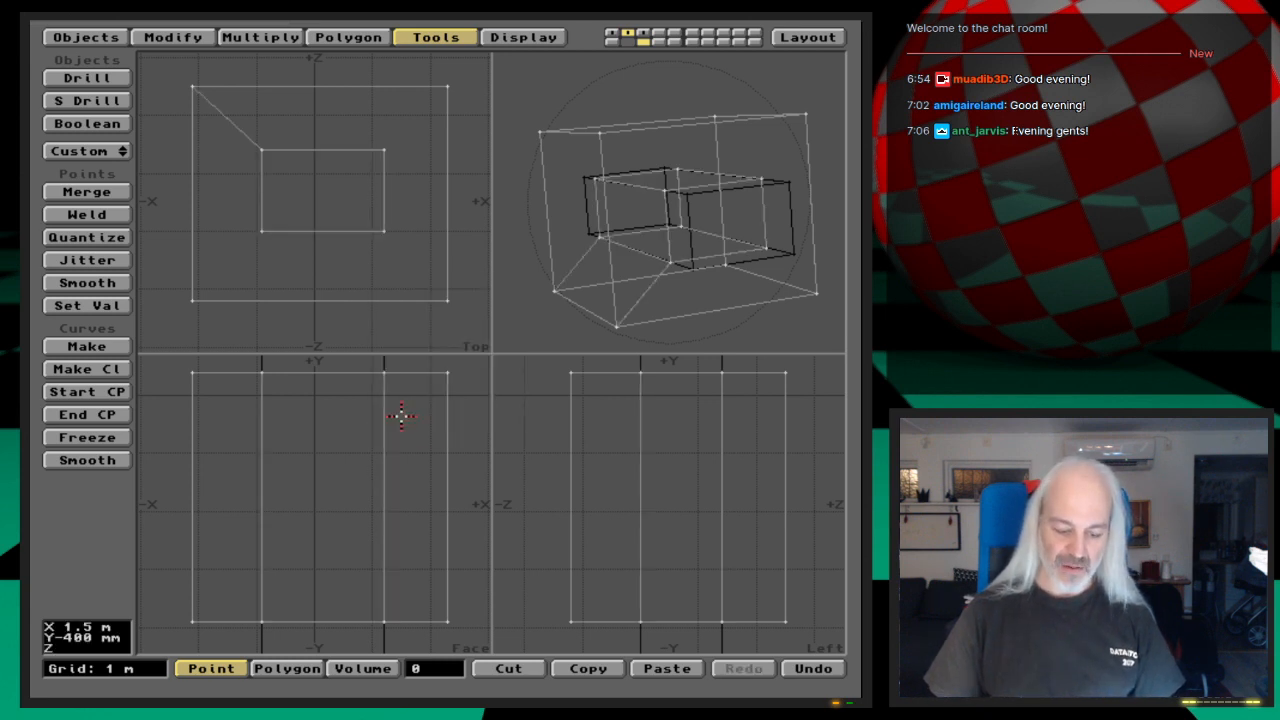
{"action": "key", "text": "m"}
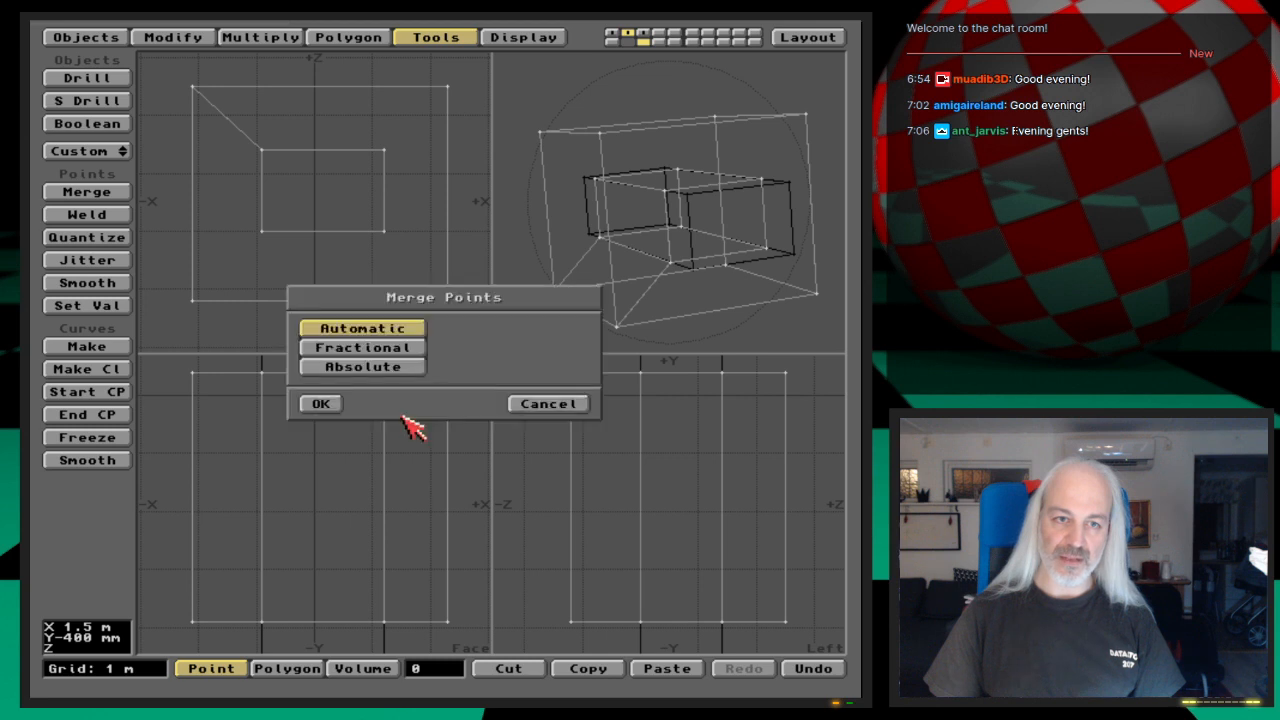
{"action": "key", "text": "Return"}
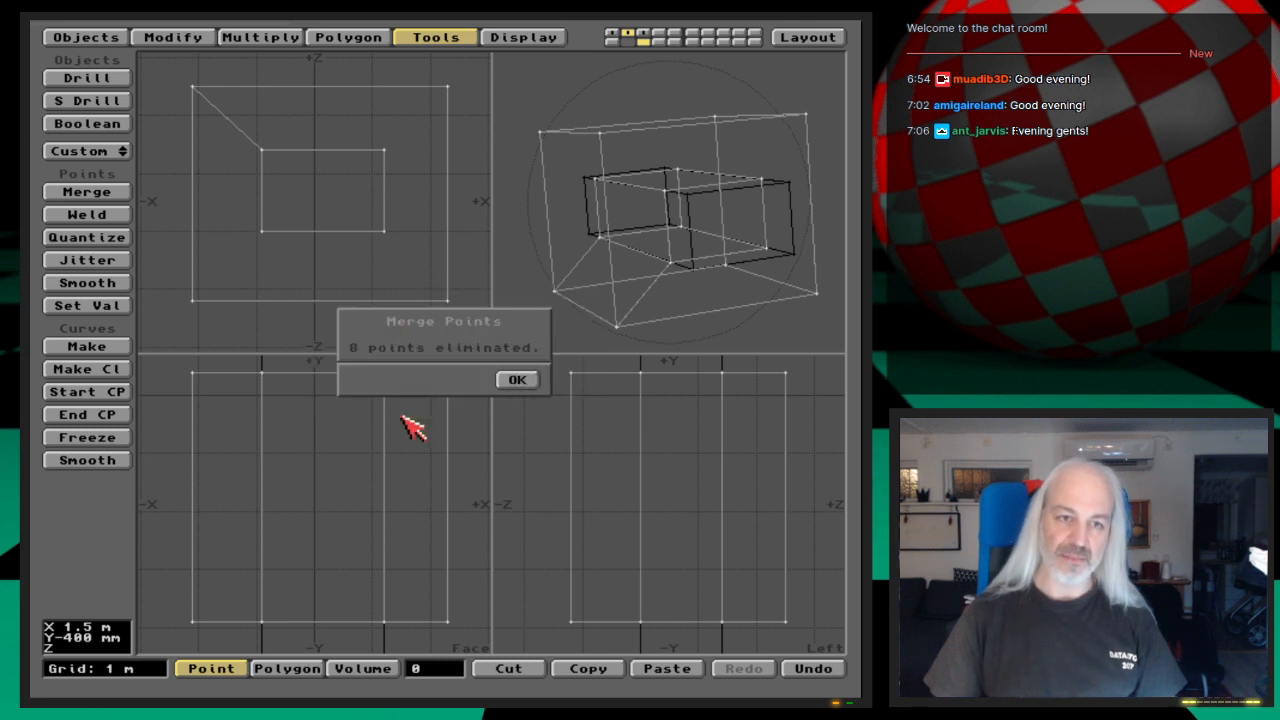
{"action": "key", "text": "Return"}
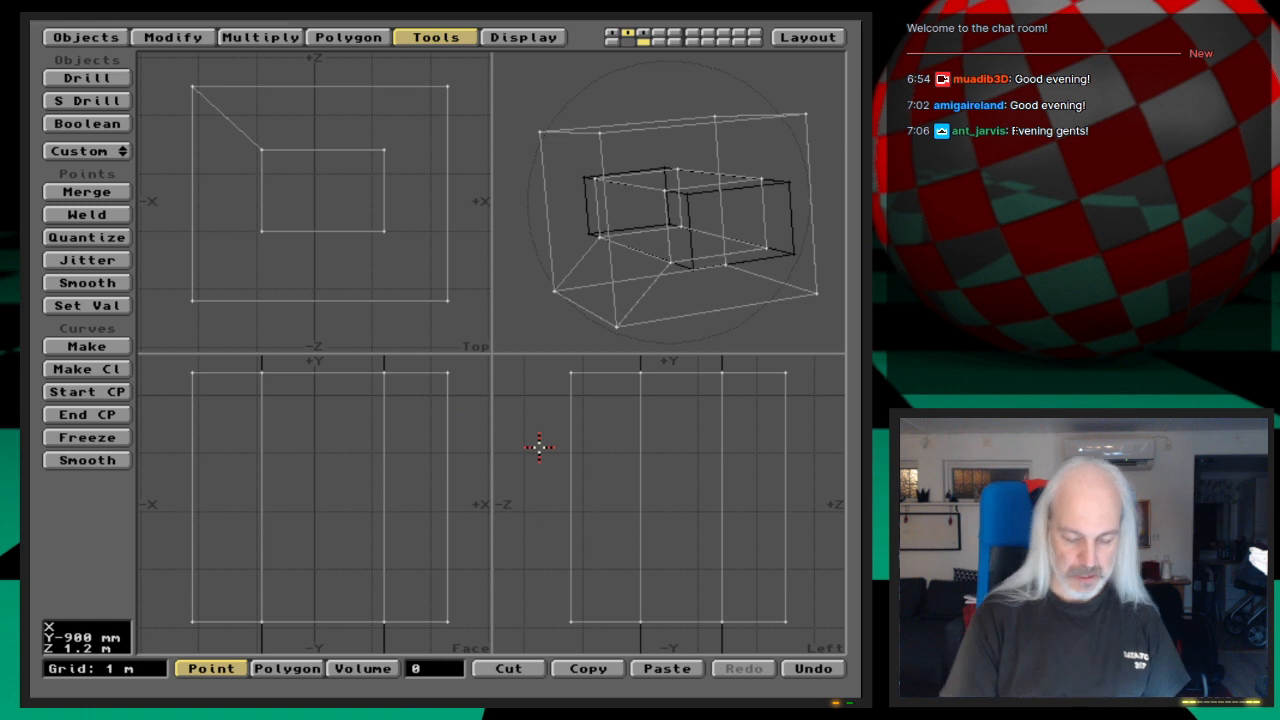
Step: Undo the point merge and the subtraction, and Boolean-intersect the large box with the narrow background box
{"action": "key", "text": "u"}
{"action": "left_click_drag", "start_coordinate": [632, 206], "coordinate": [665, 219]}
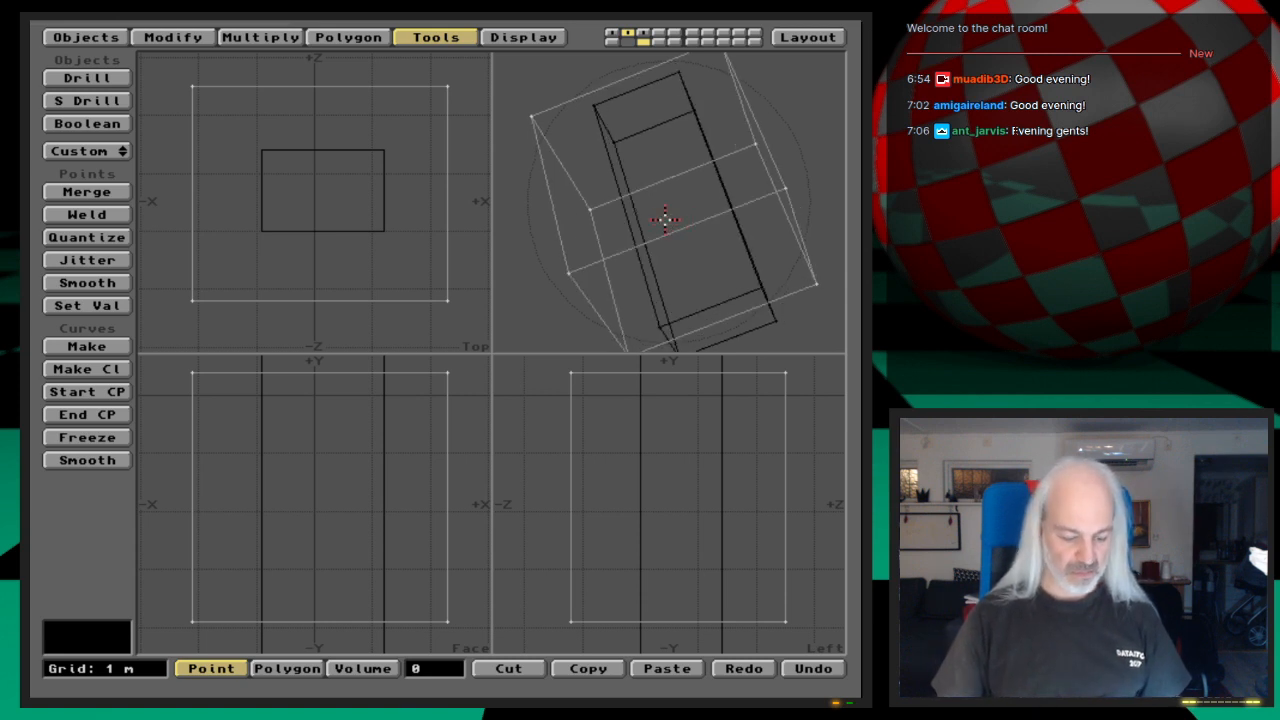
{"action": "key", "text": "shift+b"}
{"action": "left_click", "coordinate": [488, 345]}
{"action": "left_click", "coordinate": [400, 419]}
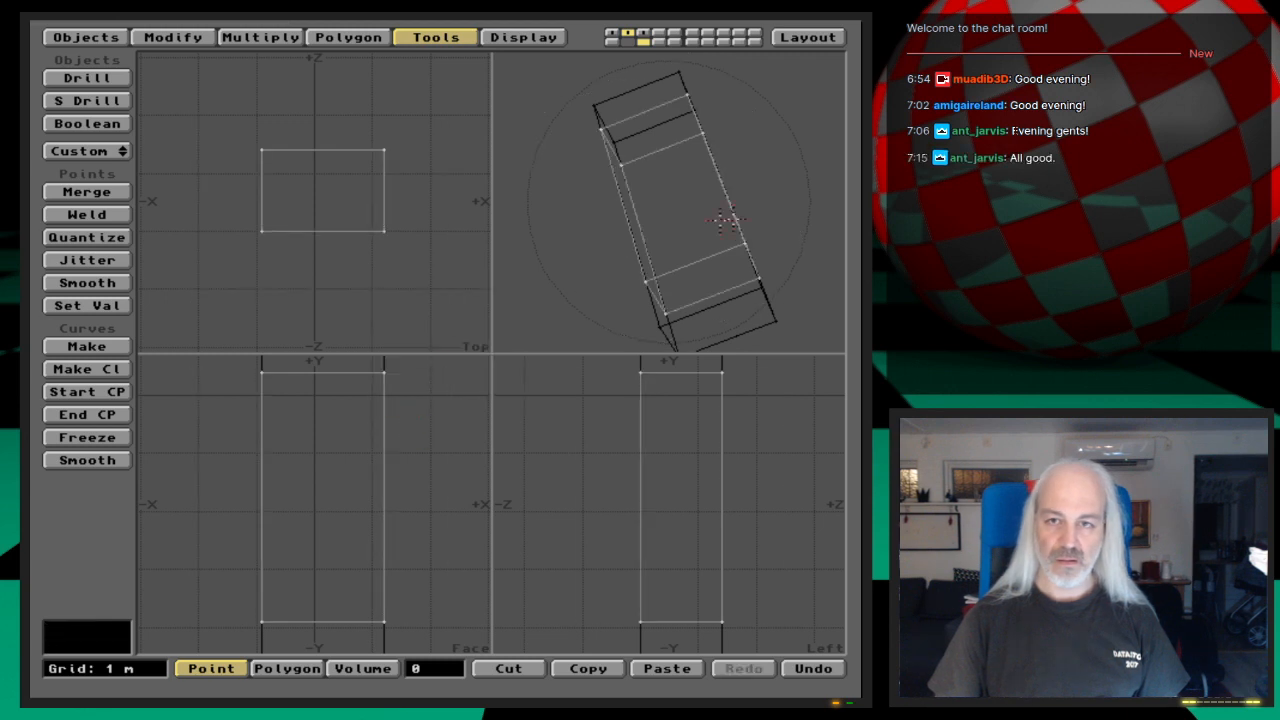
{"action": "left_click_drag", "start_coordinate": [618, 297], "coordinate": [616, 272]}
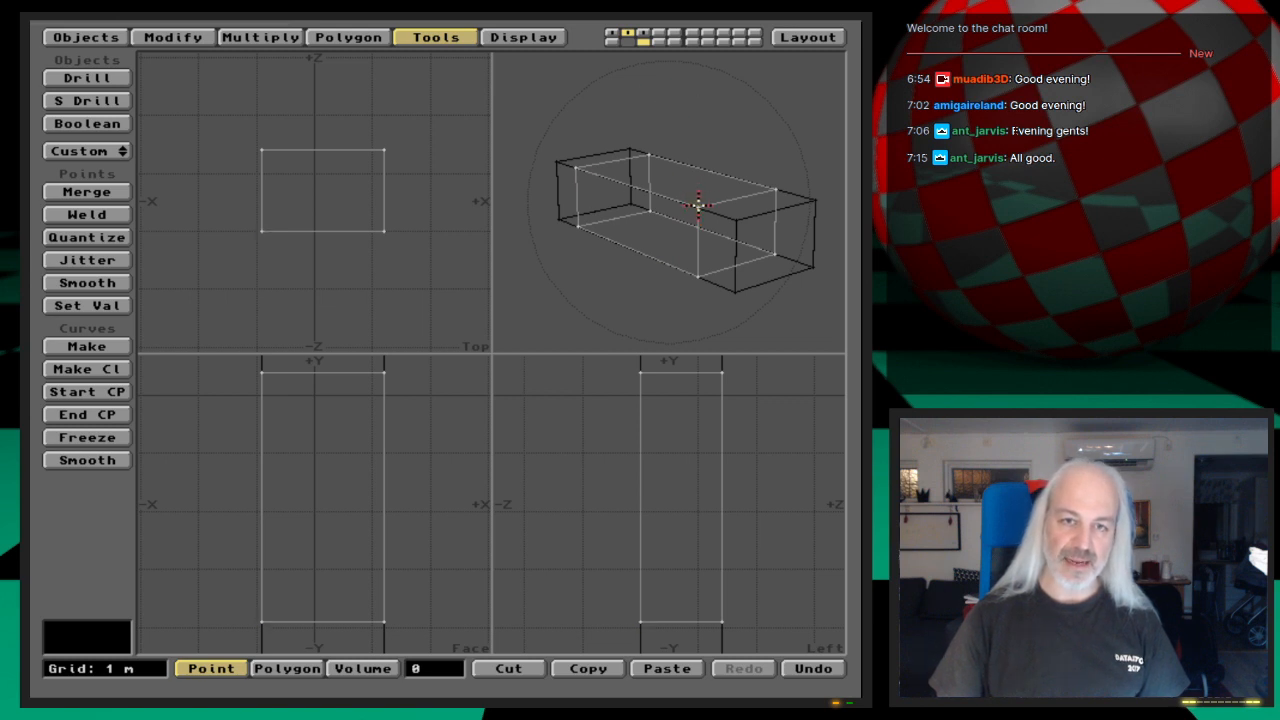
Step: Merge the points of the intersected box with the Automatic method, and cut that box from the second layer
{"action": "key", "text": "m"}
{"action": "key", "text": "Return"}
{"action": "key", "text": "Return"}
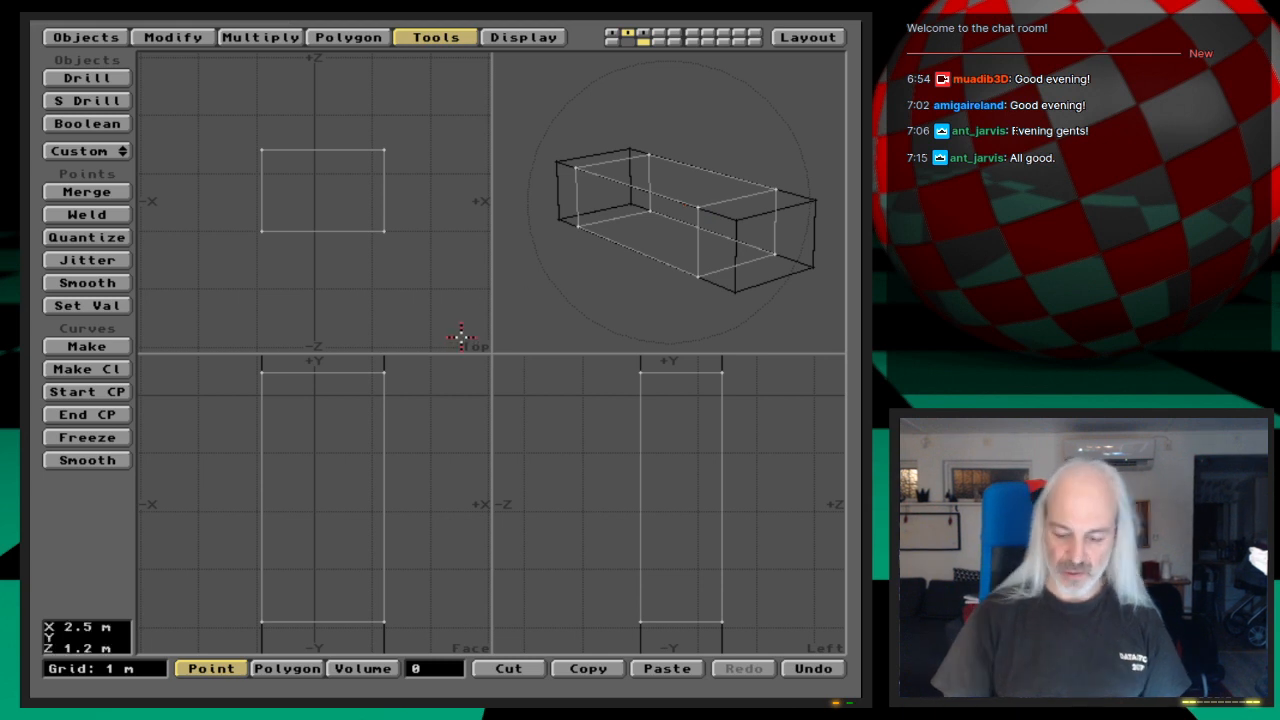
{"action": "key", "text": "x"}
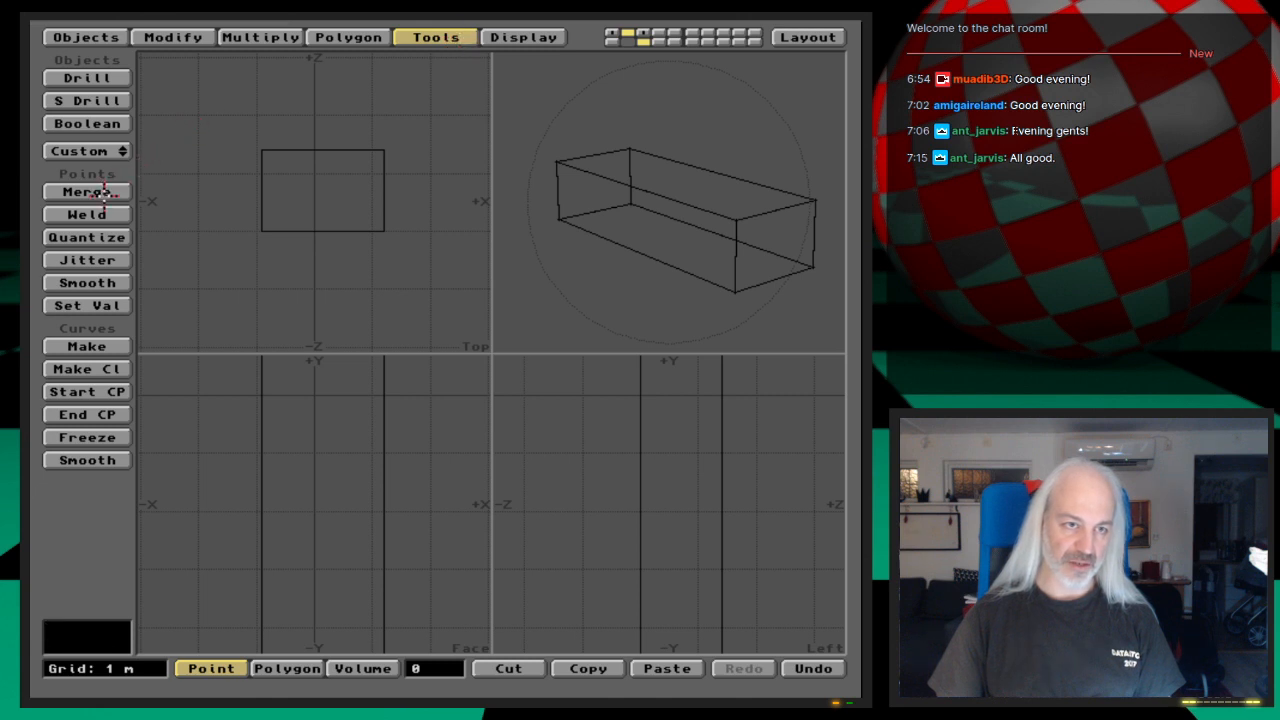
Step: Examine the Automatic and Fractional options of Merge Points for the narrow box in the third layer, and cancel the merge
{"action": "key", "text": "3"}
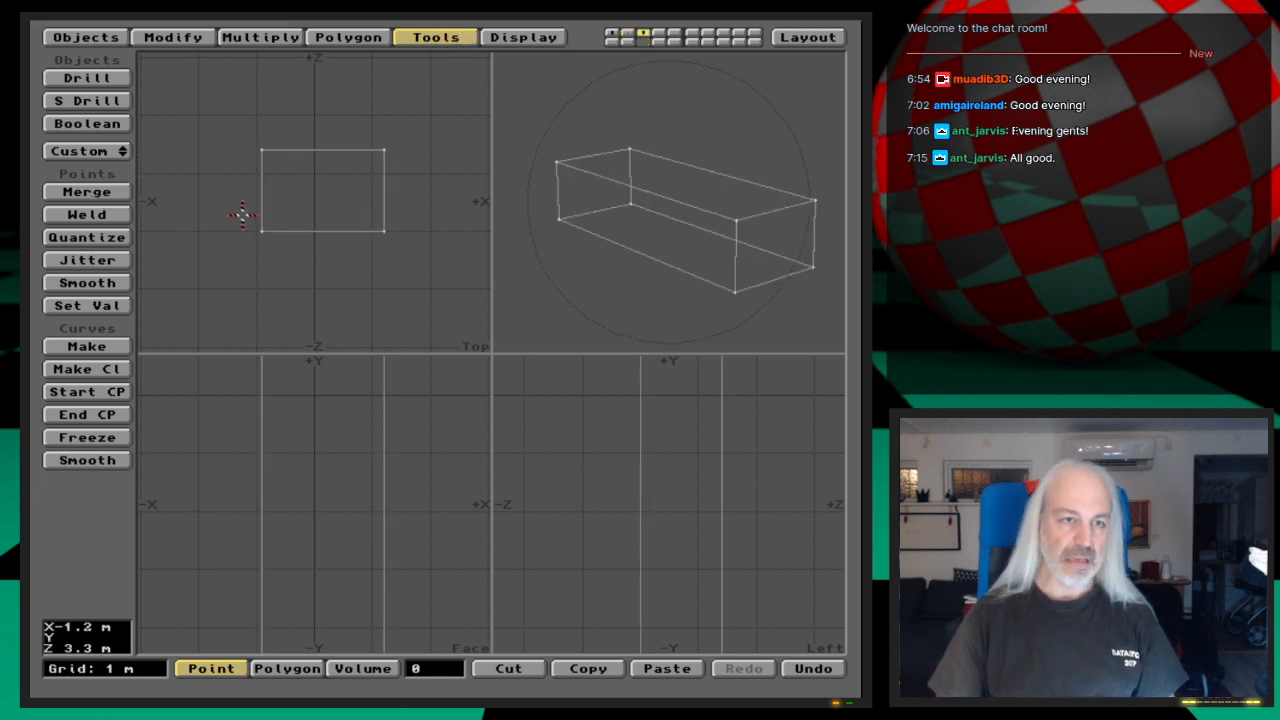
{"action": "left_click", "coordinate": [117, 192]}
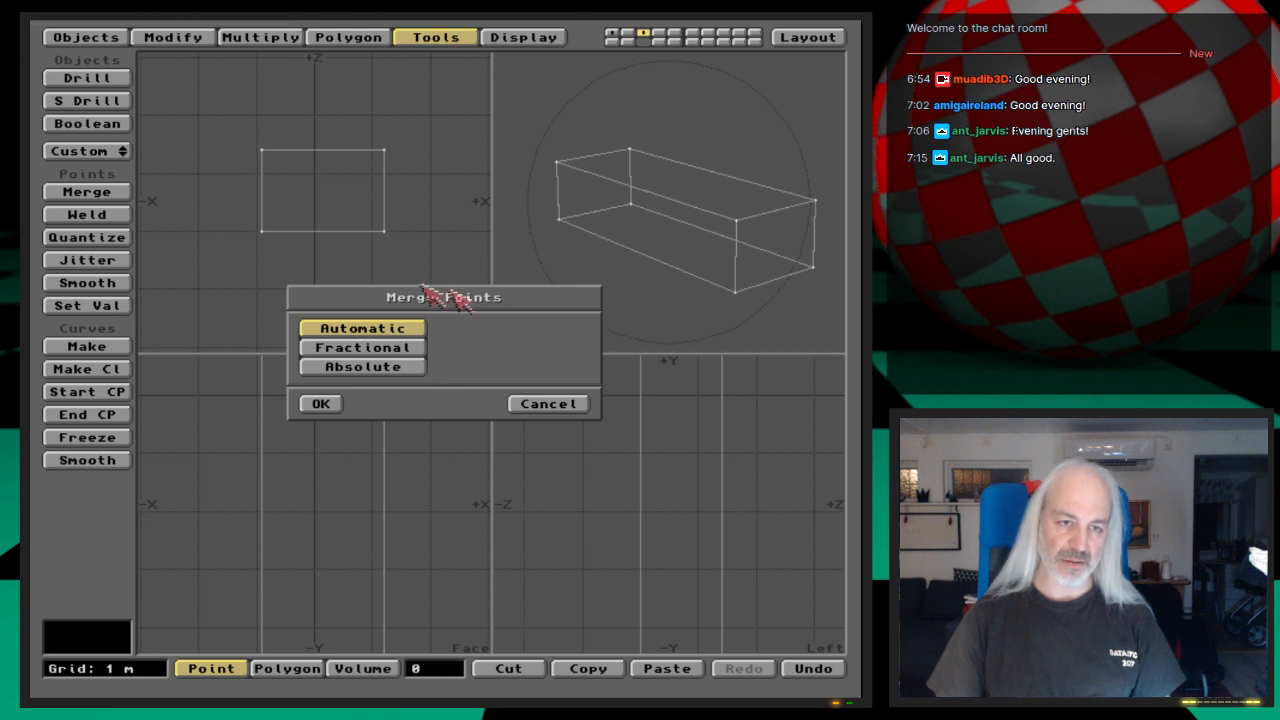
{"action": "left_click", "coordinate": [408, 347]}
{"action": "left_click", "coordinate": [402, 329]}
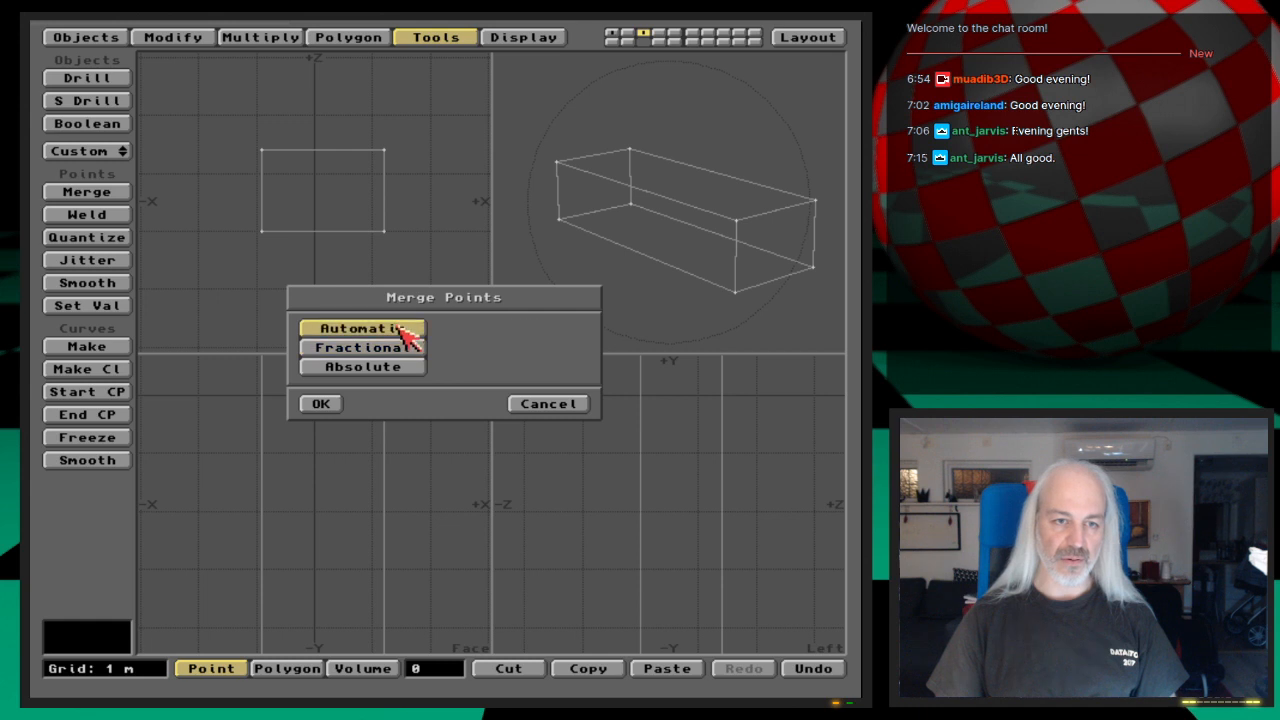
{"action": "left_click", "coordinate": [404, 347]}
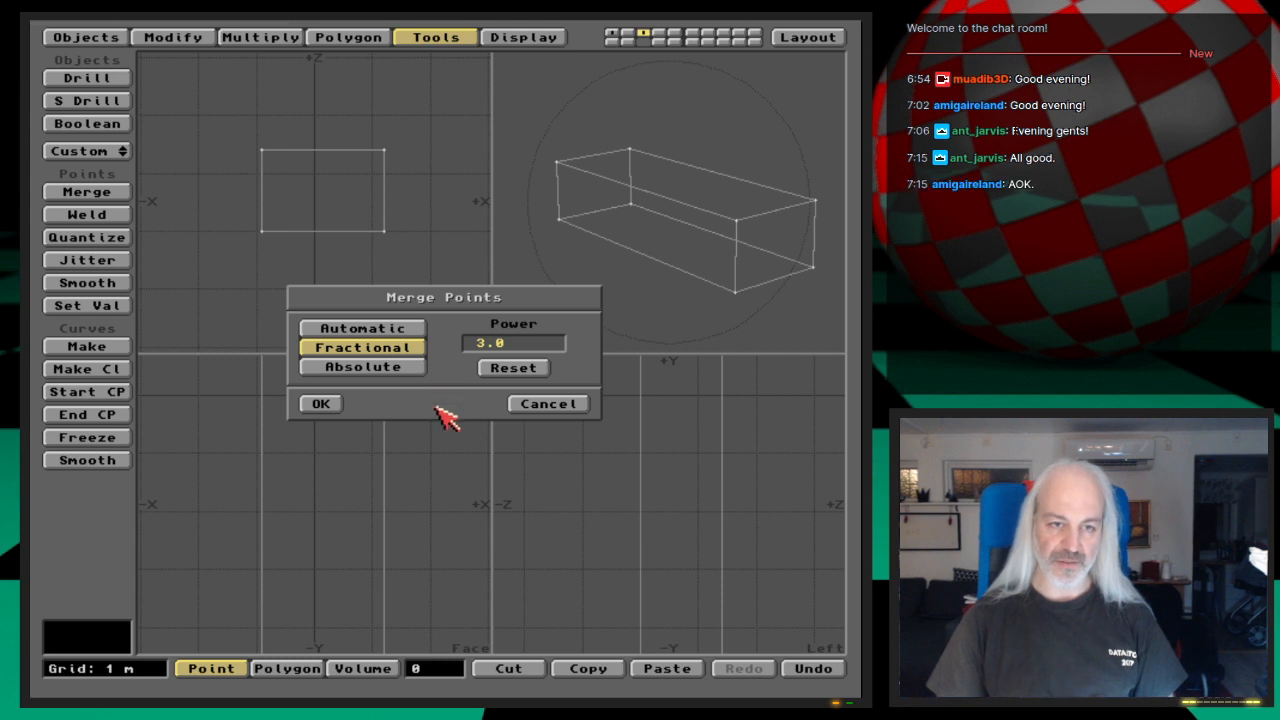
{"action": "left_click", "coordinate": [418, 329]}
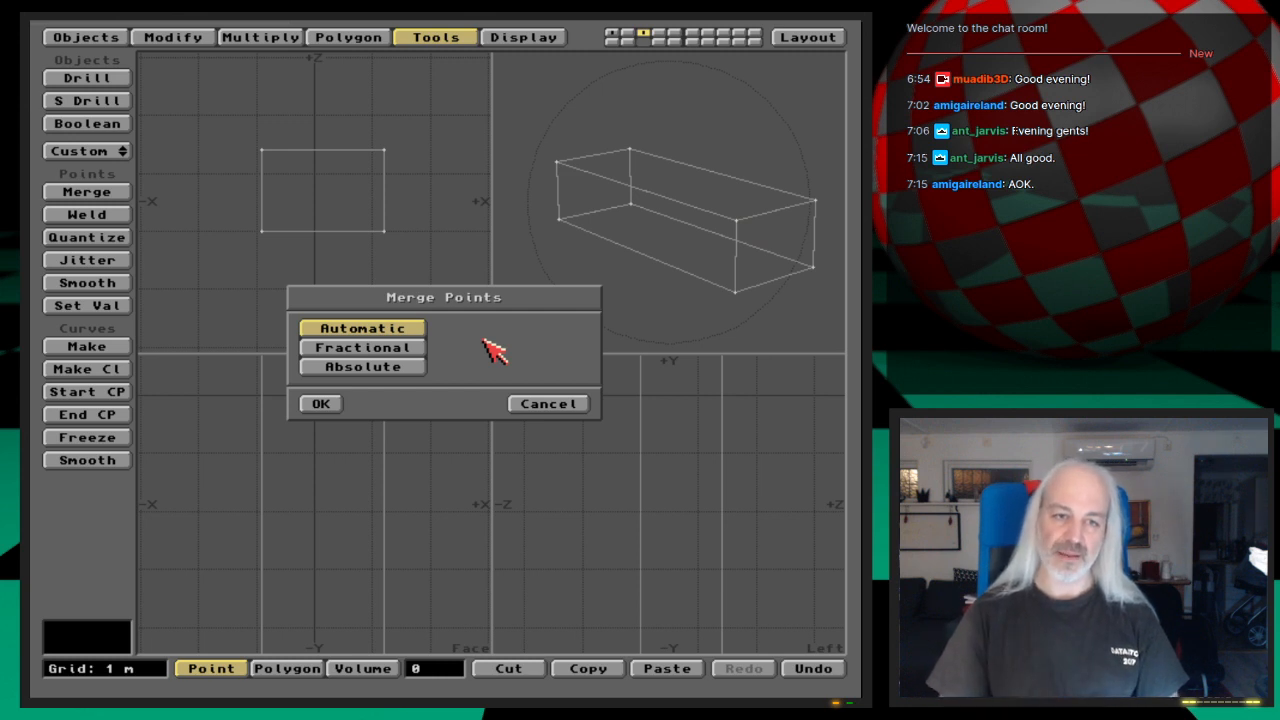
{"action": "left_click", "coordinate": [542, 404]}
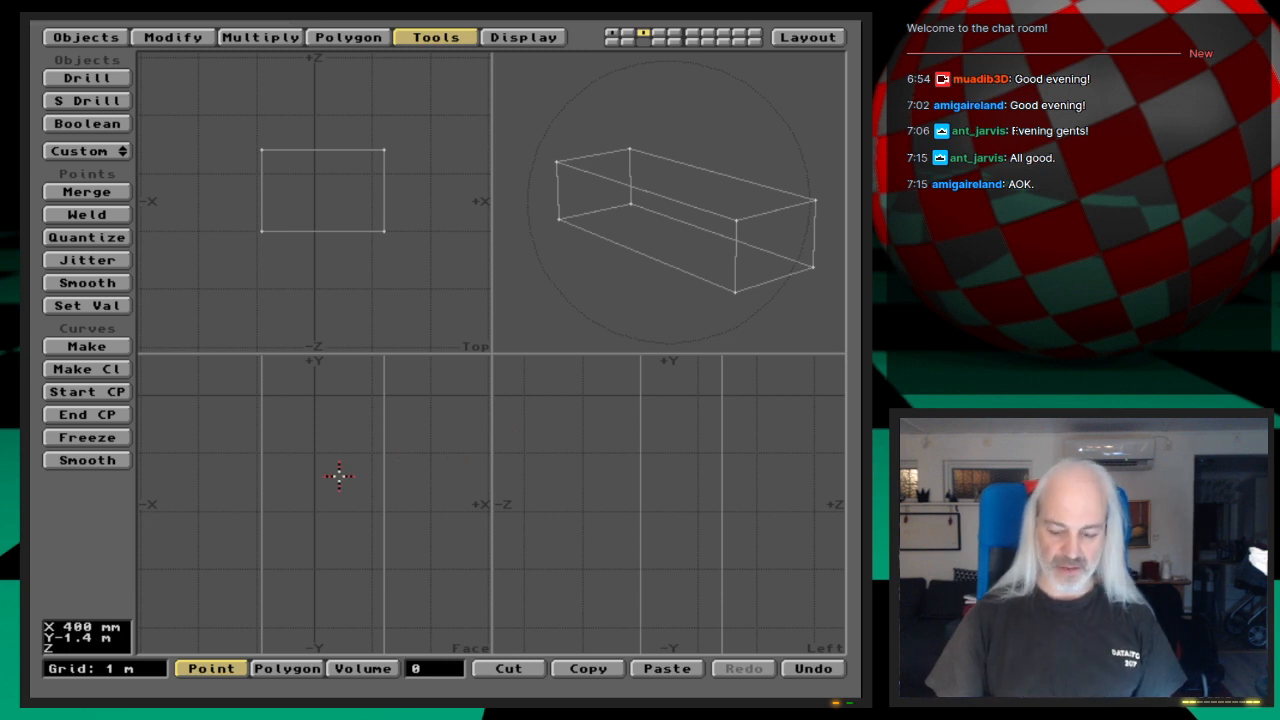
Step: Cut the narrow box from the third layer, and create a 2 m cube centred on the origin in the second layer
{"action": "key", "text": "x"}
{"action": "key", "text": "2"}
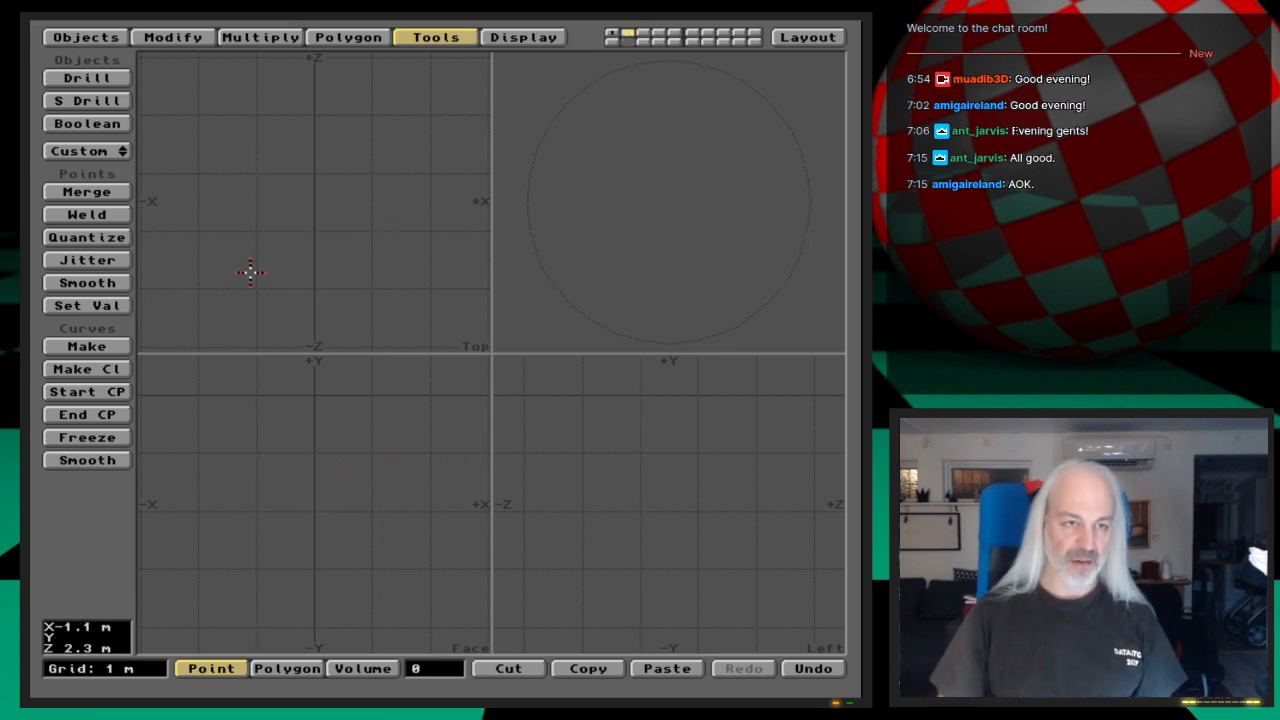
{"action": "left_click", "coordinate": [86, 37]}
{"action": "left_click", "coordinate": [87, 283]}
{"action": "key", "text": "a"}
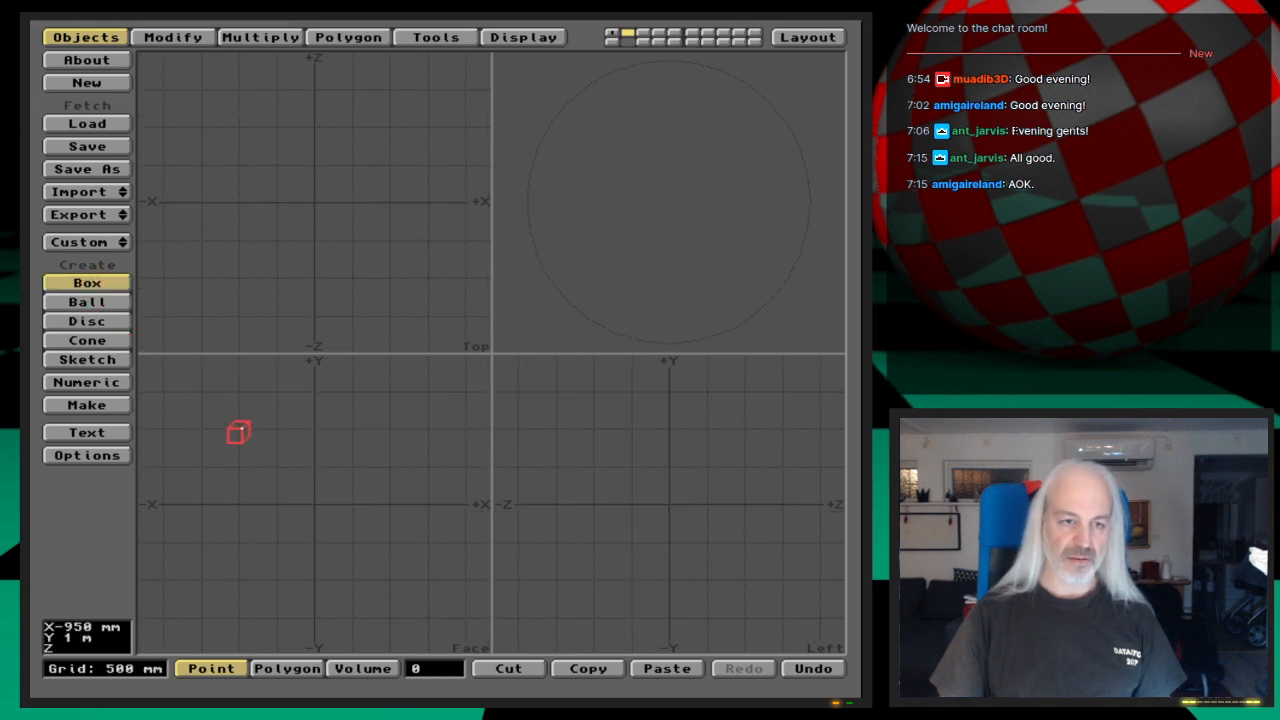
{"action": "left_click_drag", "start_coordinate": [238, 430], "coordinate": [390, 580]}
{"action": "left_click_drag", "start_coordinate": [243, 126], "coordinate": [240, 131]}
{"action": "left_click_drag", "start_coordinate": [389, 280], "coordinate": [386, 284]}
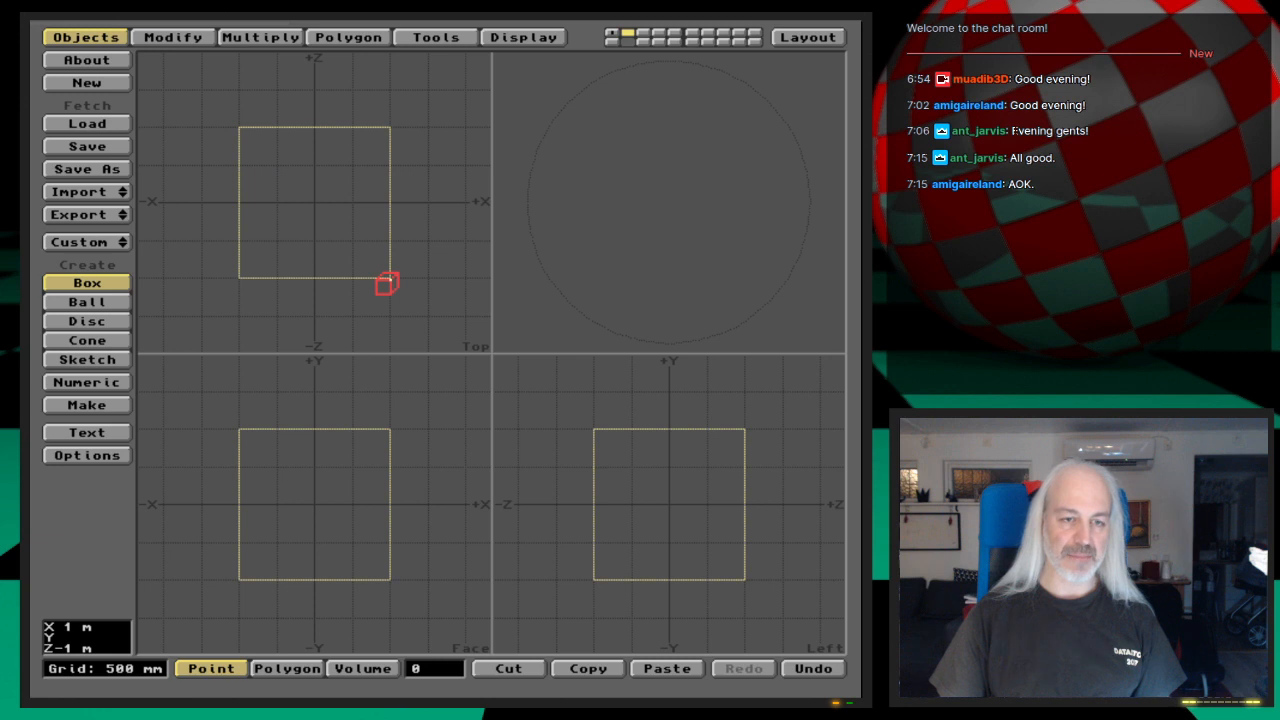
{"action": "key", "text": "Return"}
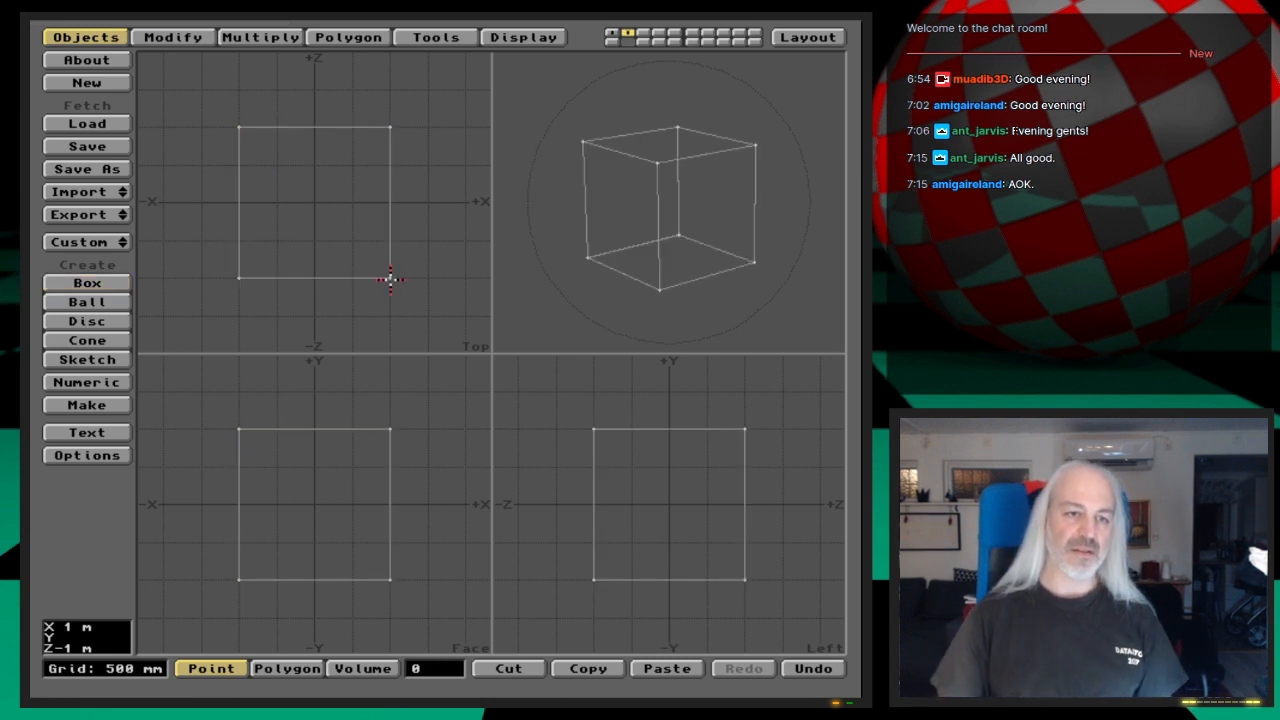
Step: Collapse the cube's four upper points into a pyramid apex by setting their X and Z values to 0 m
{"action": "mouse_move", "coordinate": [230, 408]}
{"action": "right_mouse_down"}
{"action": "mouse_move", "coordinate": [363, 477]}
{"action": "mouse_move", "coordinate": [360, 386]}
{"action": "mouse_move", "coordinate": [205, 425]}
{"action": "mouse_move", "coordinate": [247, 417]}
{"action": "right_mouse_up"}
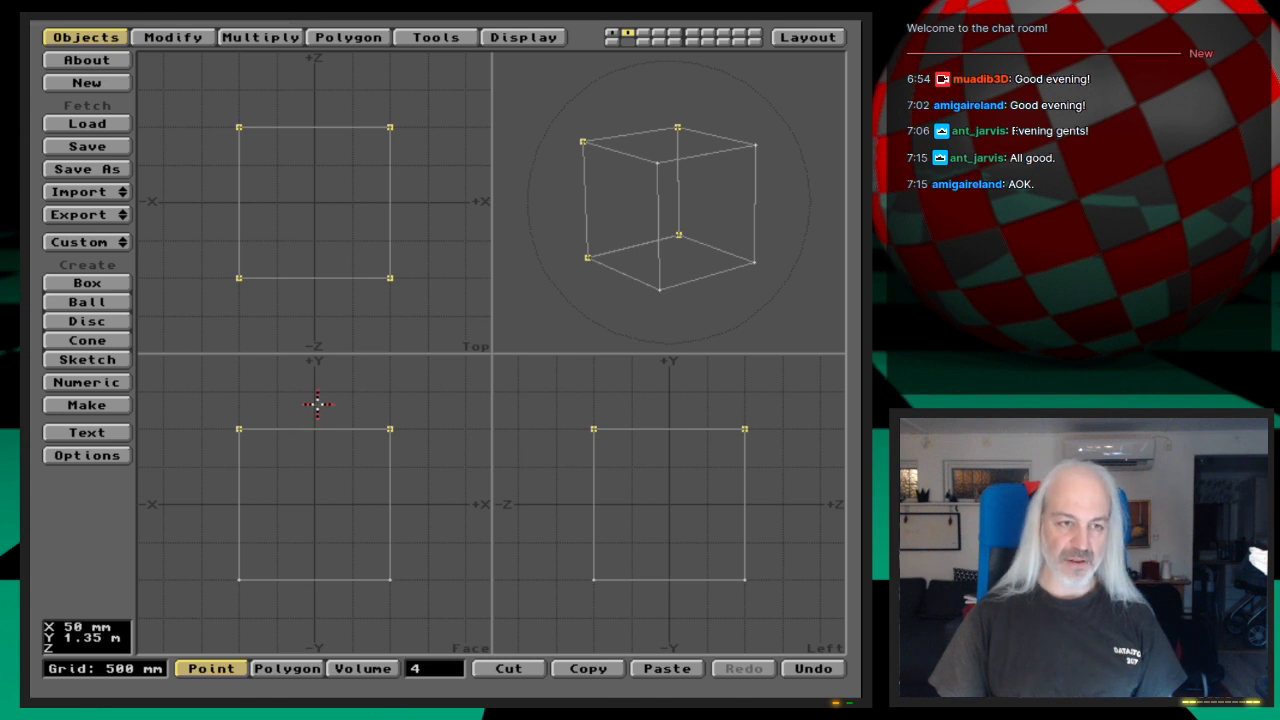
{"action": "left_click", "coordinate": [428, 37]}
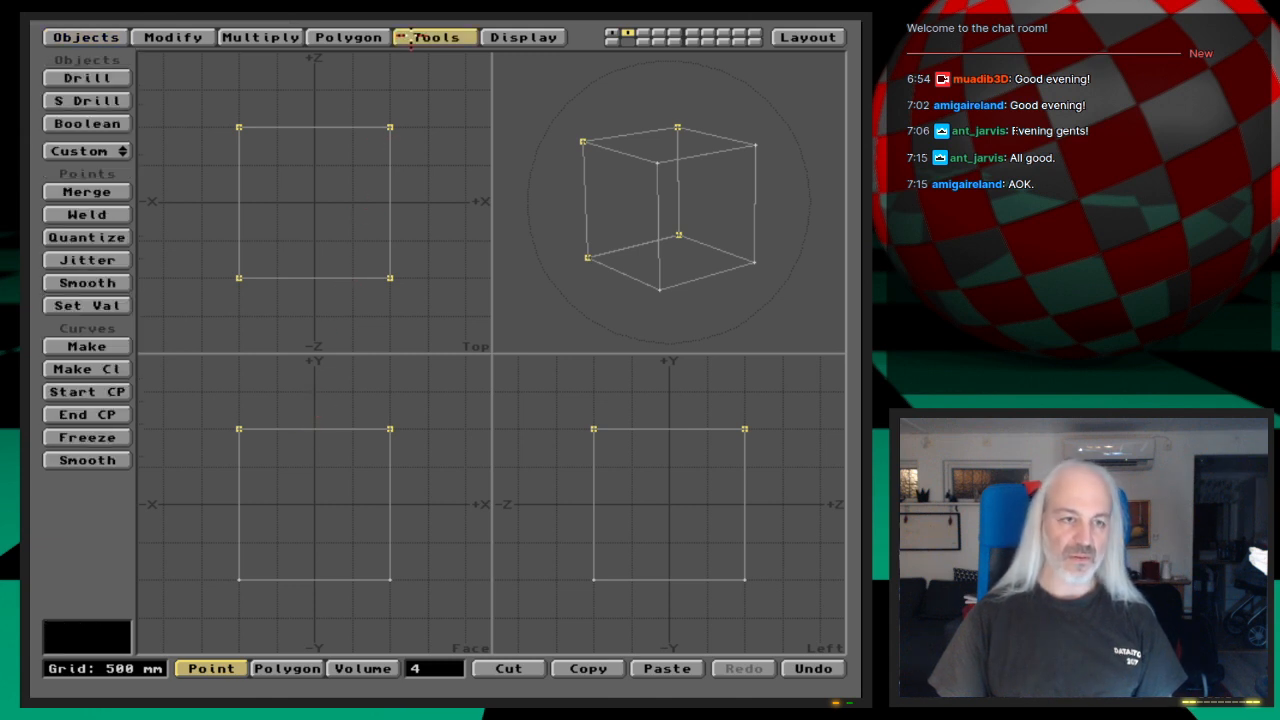
{"action": "left_click", "coordinate": [87, 305]}
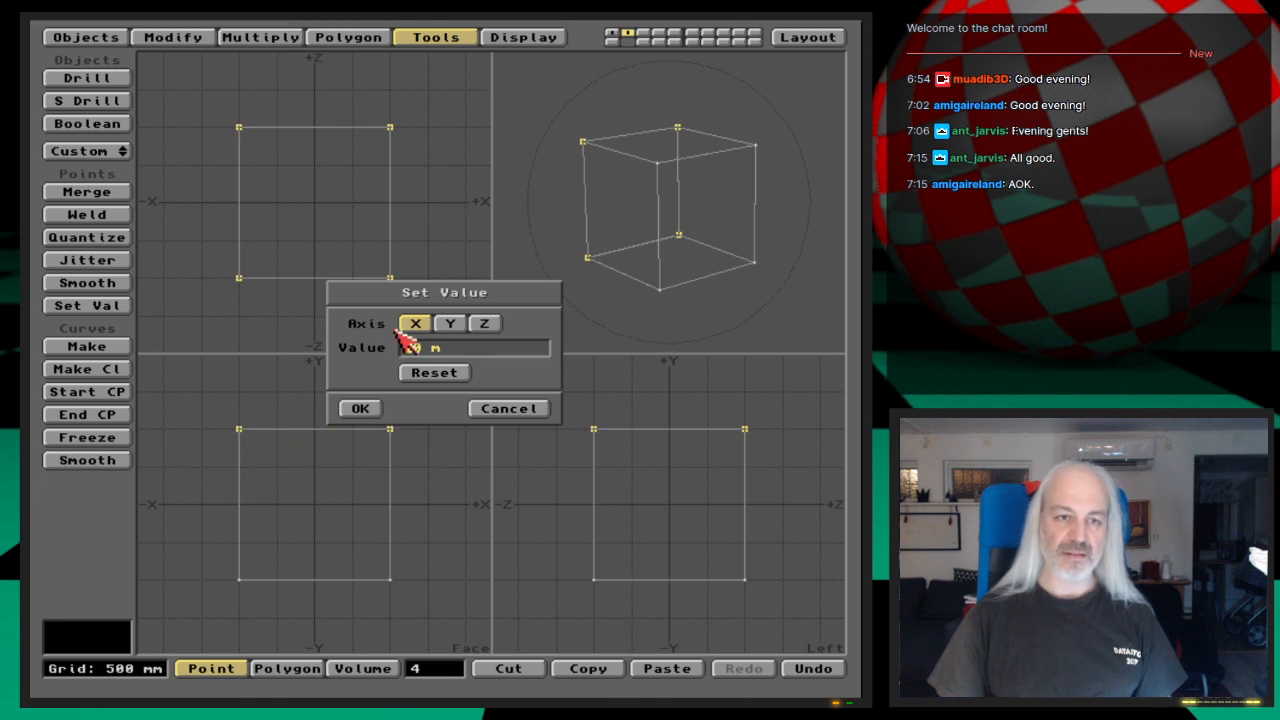
{"action": "left_click", "coordinate": [362, 409]}
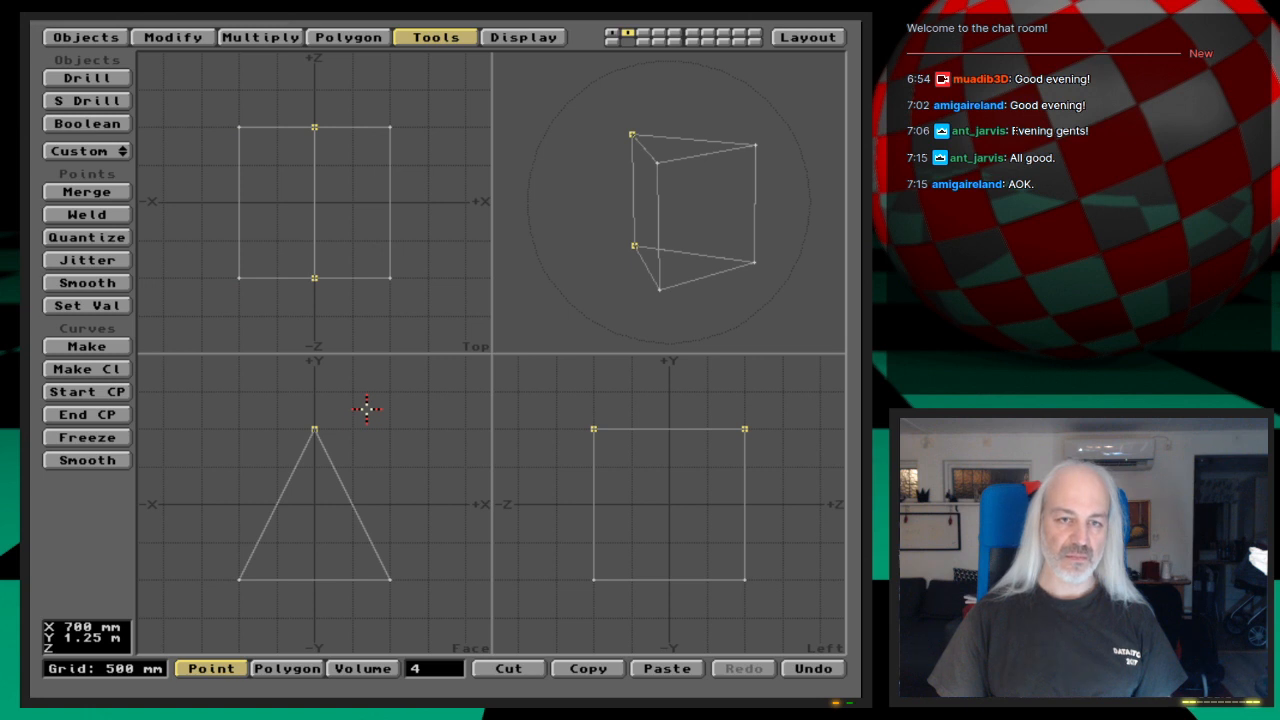
{"action": "key", "text": "v"}
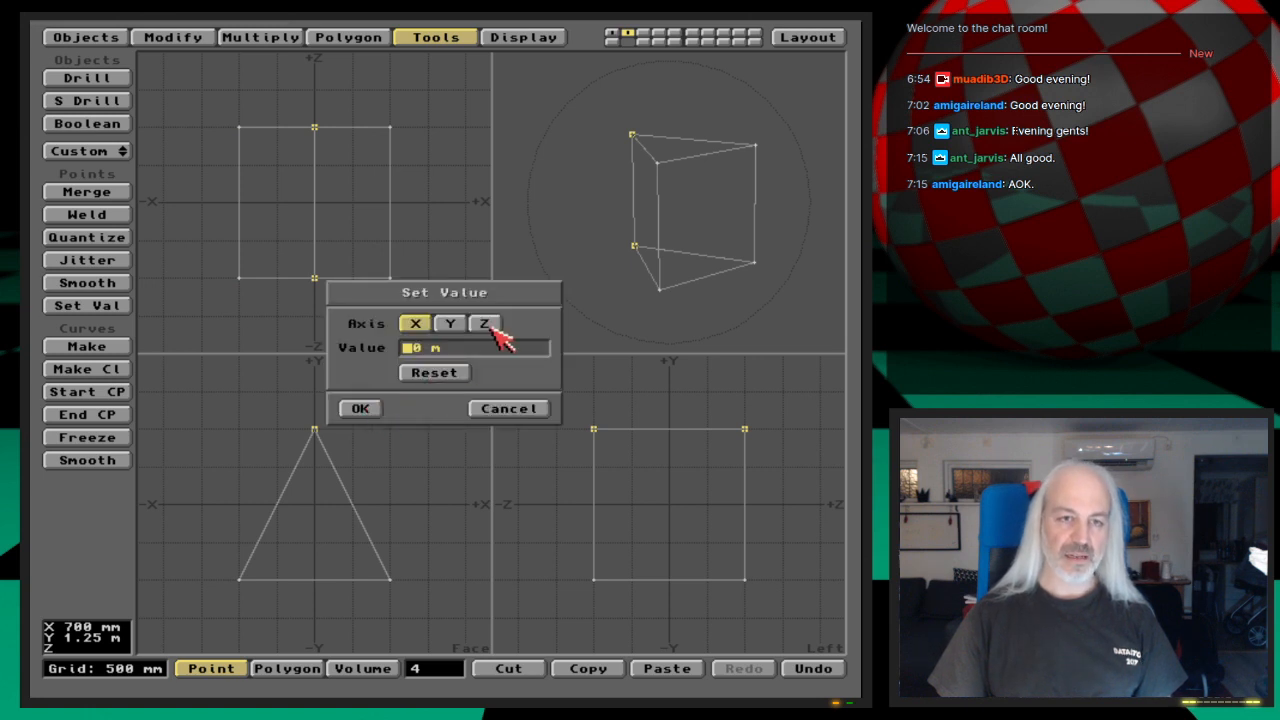
{"action": "left_click", "coordinate": [491, 330]}
{"action": "left_click", "coordinate": [362, 409]}
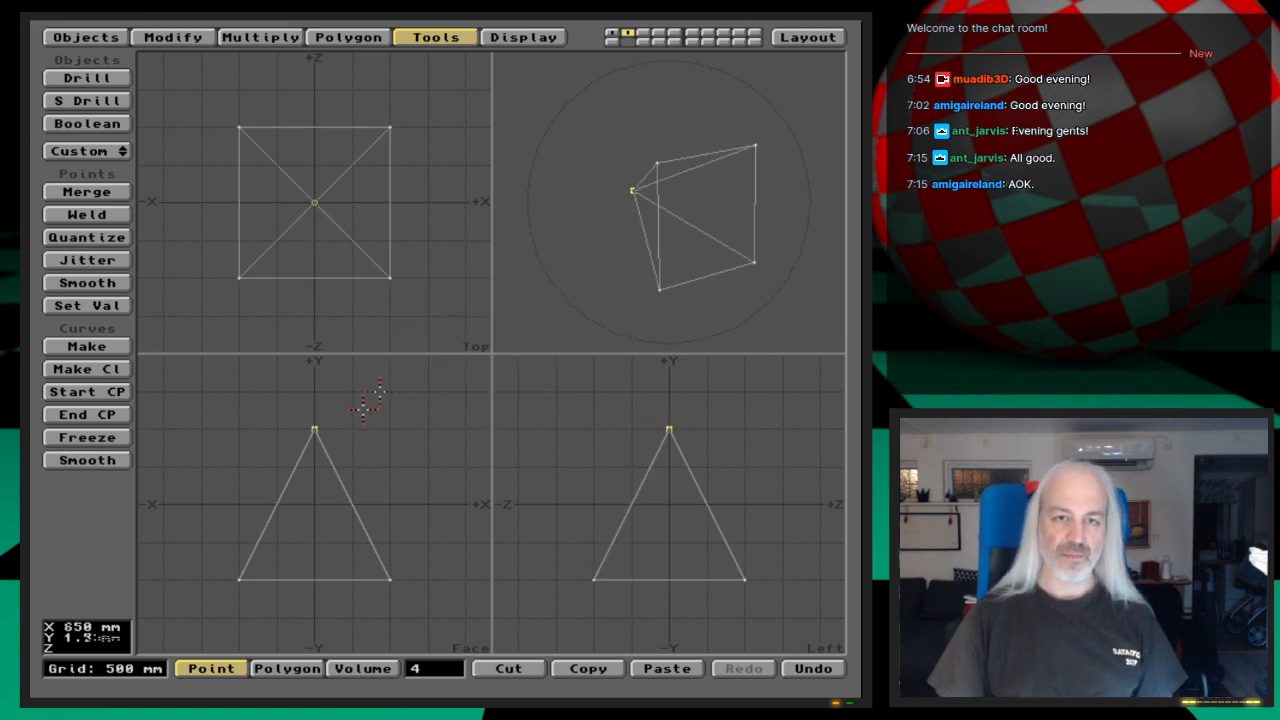
Step: Check the coordinates of the pyramid's selected apex points in Point Info, and cancel without changing them
{"action": "left_click_drag", "start_coordinate": [716, 117], "coordinate": [629, 270]}
{"action": "left_click_drag", "start_coordinate": [698, 167], "coordinate": [690, 232]}
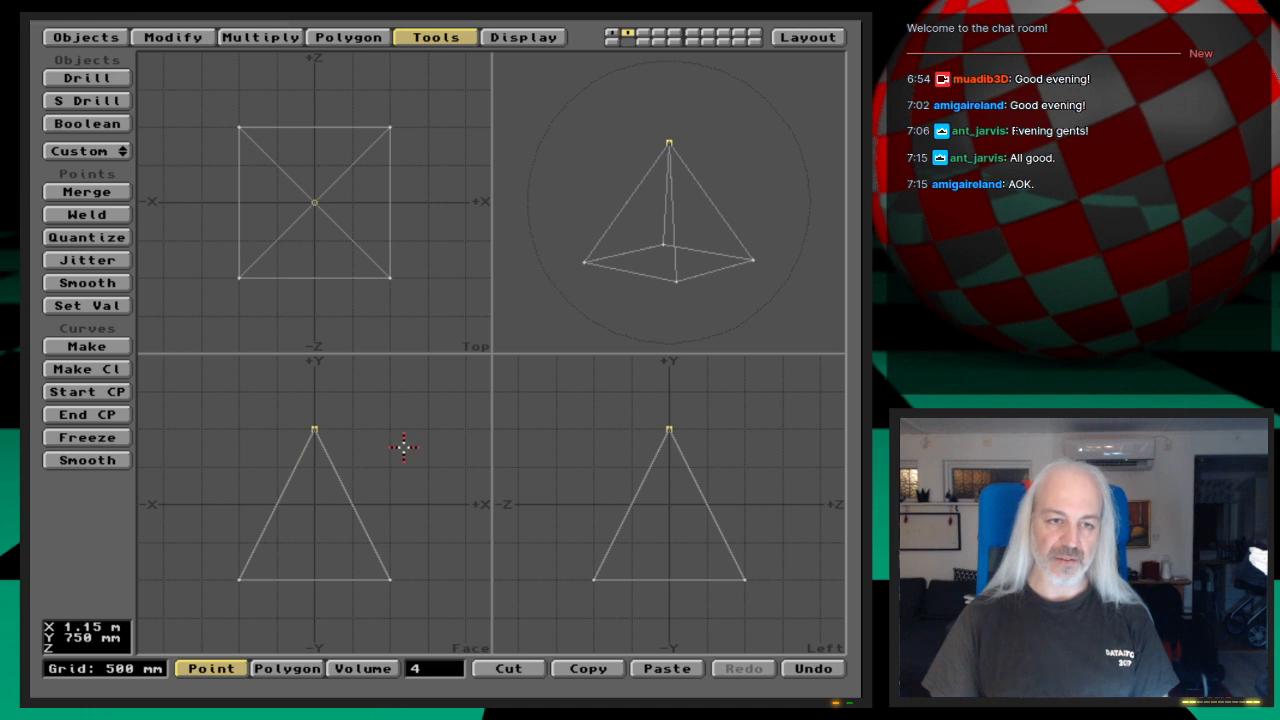
{"action": "key", "text": "i"}
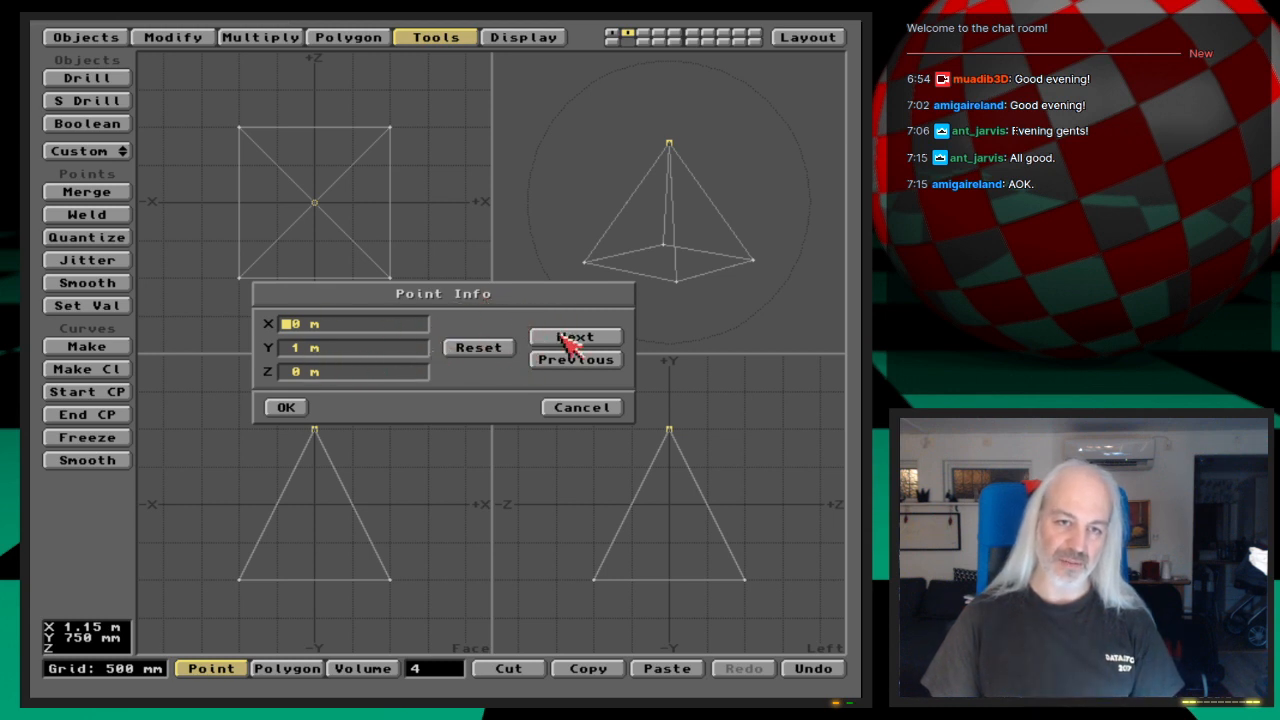
{"action": "left_click", "coordinate": [580, 408]}
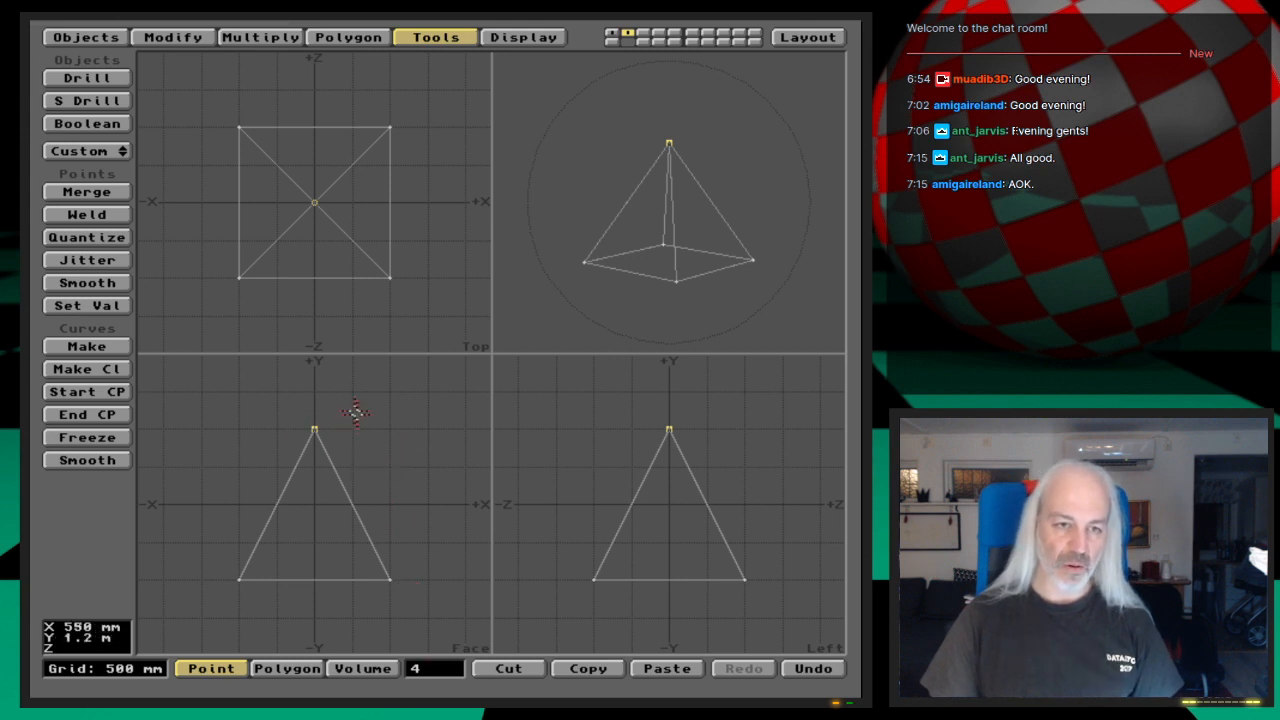
Step: Merge the selected apex points with the Automatic method, check the selection at the apex, and undo the merge
{"action": "key", "text": "m"}
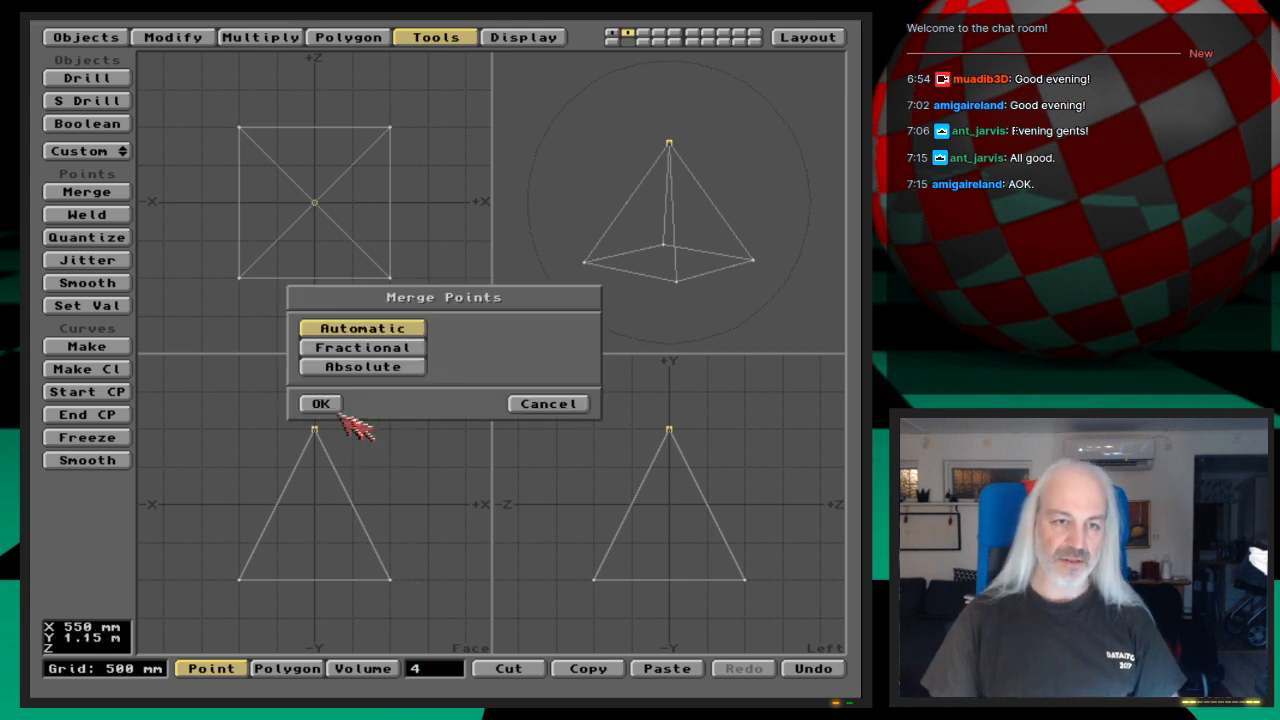
{"action": "left_click", "coordinate": [318, 401]}
{"action": "left_click", "coordinate": [516, 382]}
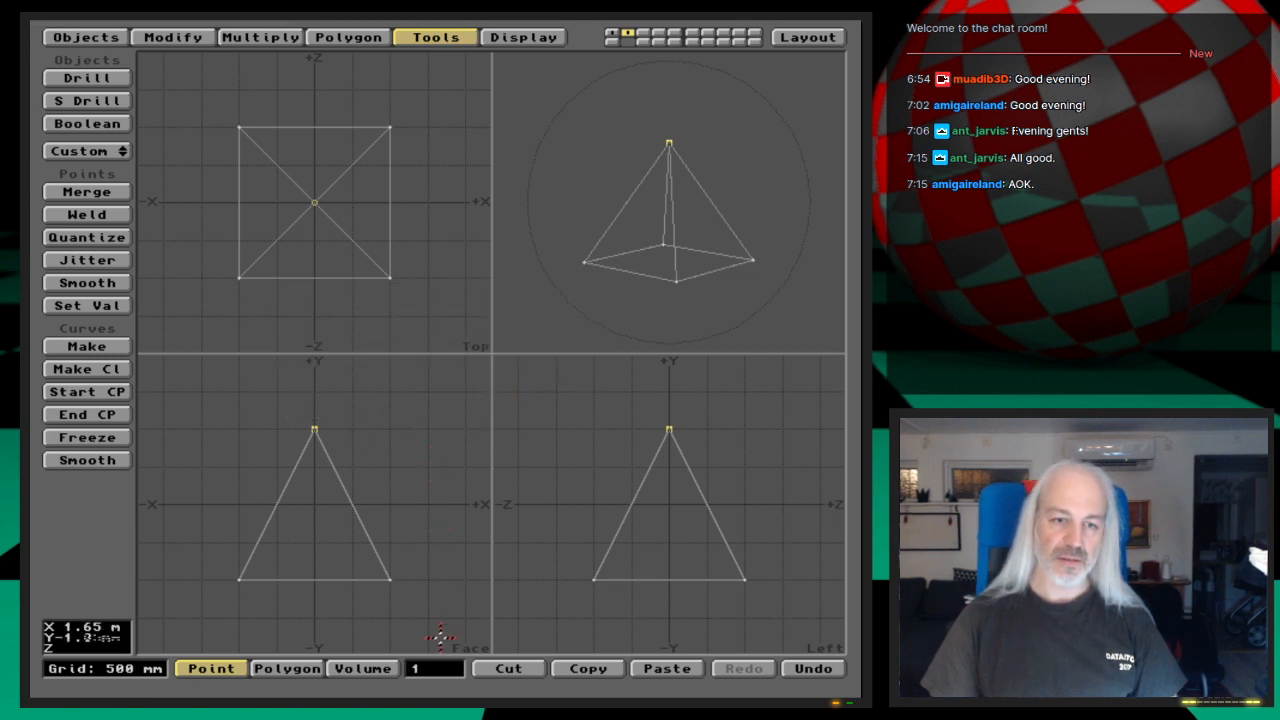
{"action": "left_click", "coordinate": [436, 668]}
{"action": "left_click", "coordinate": [316, 428]}
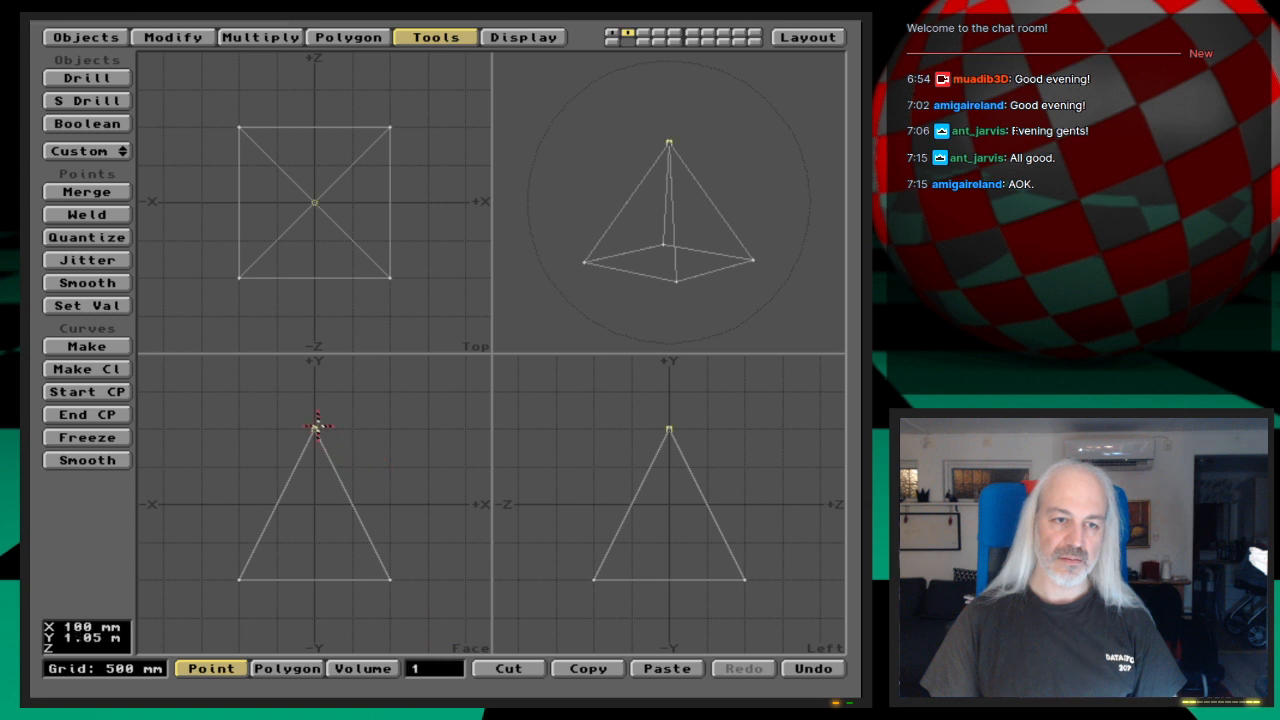
{"action": "left_click", "coordinate": [316, 428]}
{"action": "key", "text": "u"}
Step: Clear the point selection and merge all of the pyramid's duplicate points with the Automatic method
{"action": "left_click", "coordinate": [393, 581]}
{"action": "left_click", "coordinate": [391, 580]}
{"action": "left_click", "coordinate": [240, 579]}
{"action": "left_click", "coordinate": [241, 578]}
{"action": "left_click", "coordinate": [311, 427]}
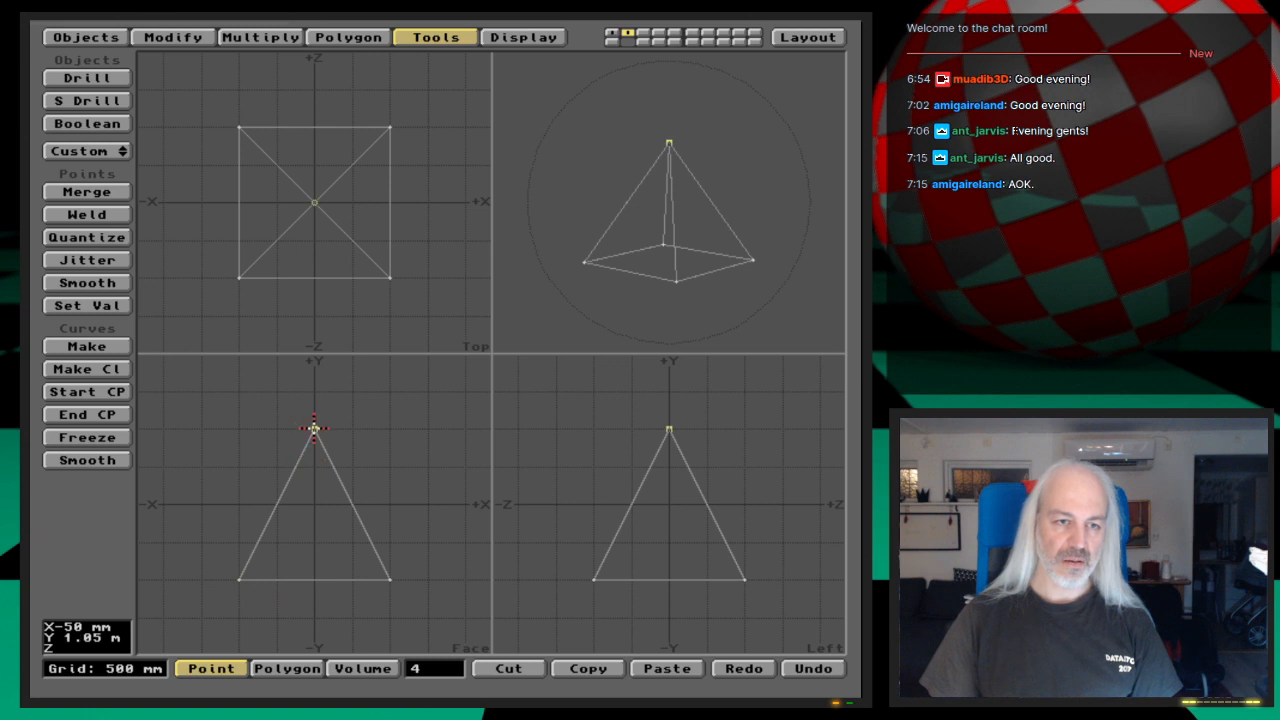
{"action": "left_click", "coordinate": [443, 673]}
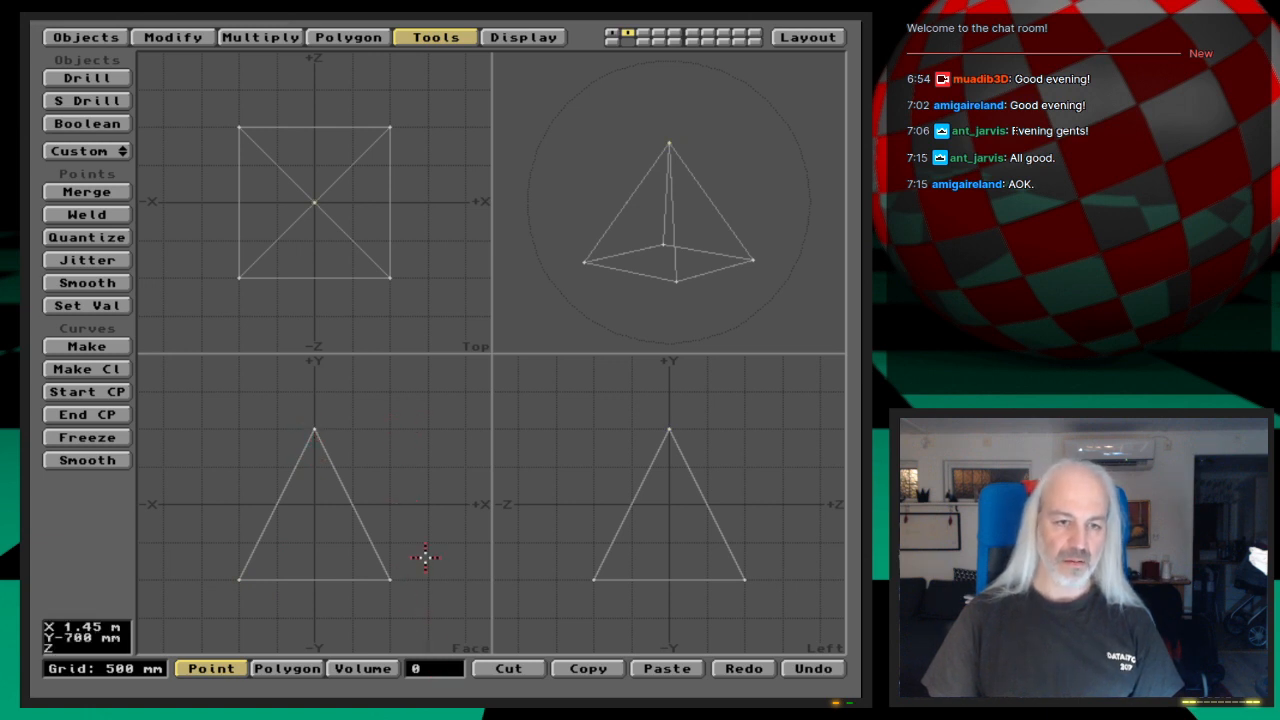
{"action": "key", "text": "m"}
{"action": "key", "text": "Return"}
{"action": "key", "text": "Return"}
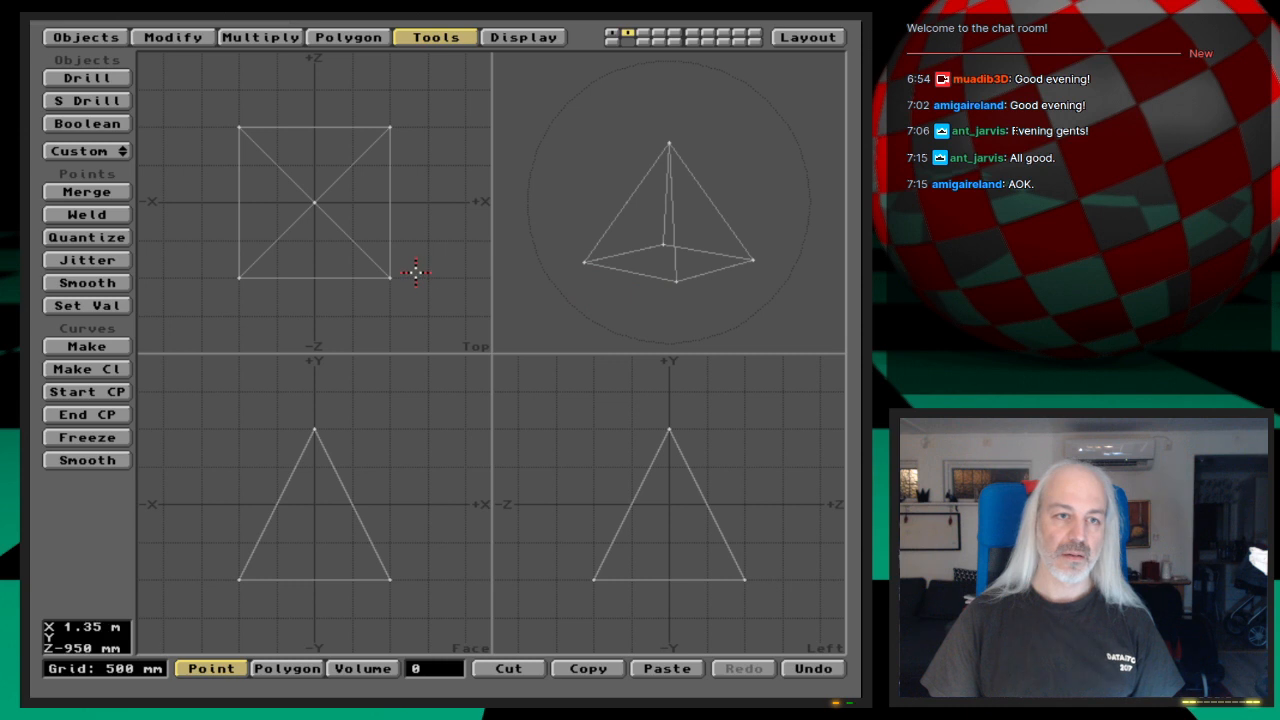
Step: Inspect the merged pyramid in polygon mode, and delete it from the second layer
{"action": "key", "text": "space"}
{"action": "mouse_move", "coordinate": [646, 252]}
{"action": "left_mouse_down"}
{"action": "mouse_move", "coordinate": [617, 263]}
{"action": "mouse_move", "coordinate": [722, 186]}
{"action": "left_mouse_up"}
{"action": "left_click", "coordinate": [461, 685]}
{"action": "mouse_move", "coordinate": [424, 218]}
{"action": "left_mouse_down", "text": "alt"}
{"action": "mouse_move", "coordinate": [188, 84]}
{"action": "mouse_move", "coordinate": [611, 248]}
{"action": "mouse_move", "coordinate": [419, 267]}
{"action": "mouse_move", "coordinate": [428, 227]}
{"action": "left_mouse_up", "text": "alt"}
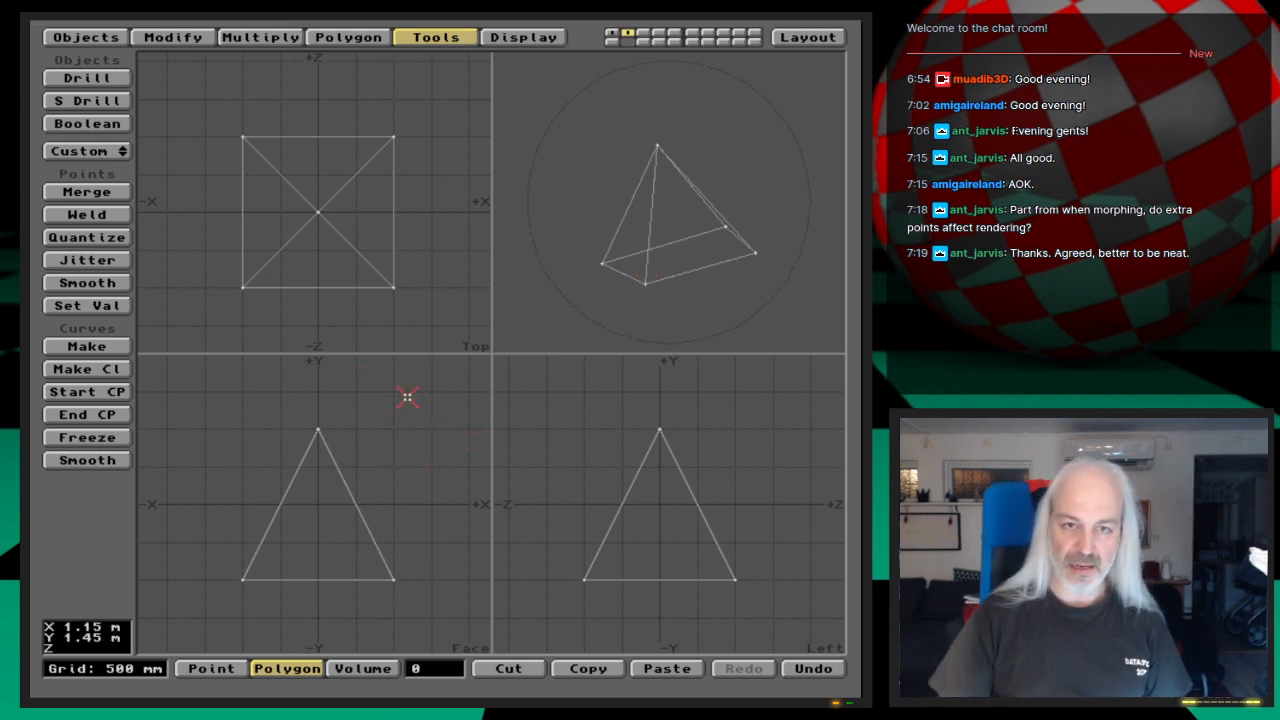
{"action": "left_click_drag", "start_coordinate": [551, 271], "coordinate": [612, 270]}
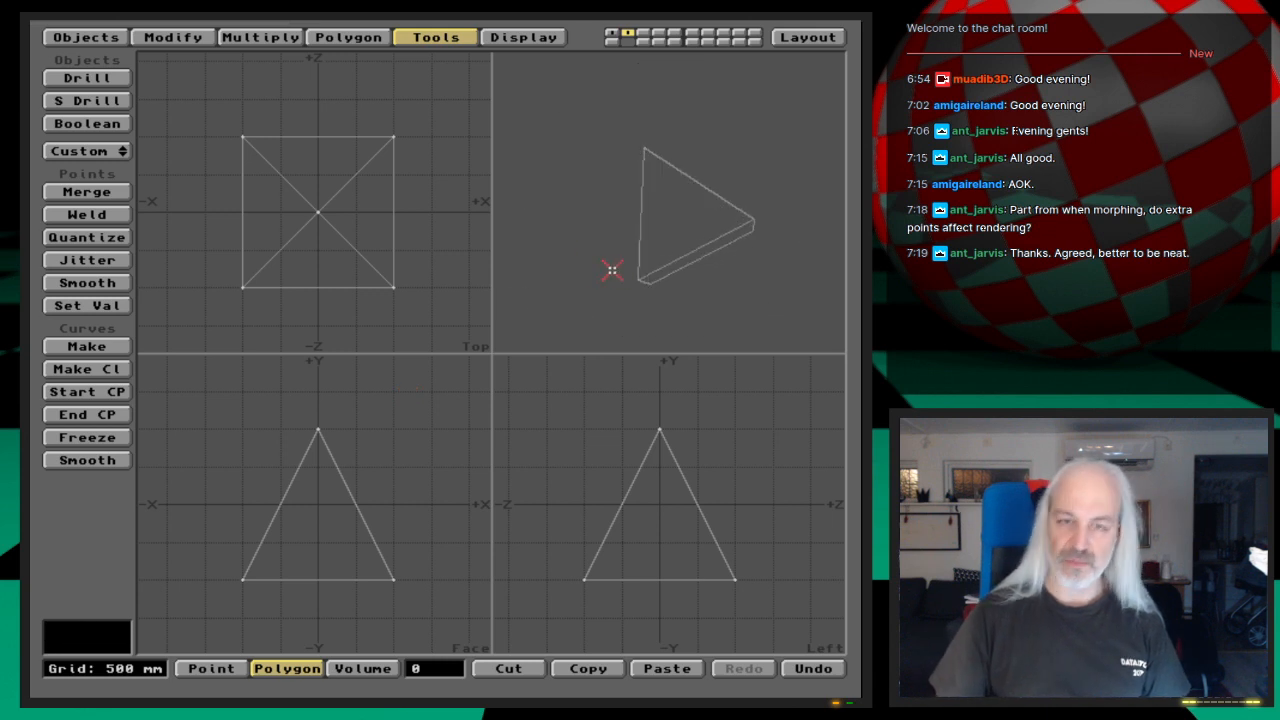
{"action": "left_click_drag", "start_coordinate": [620, 151], "coordinate": [687, 140]}
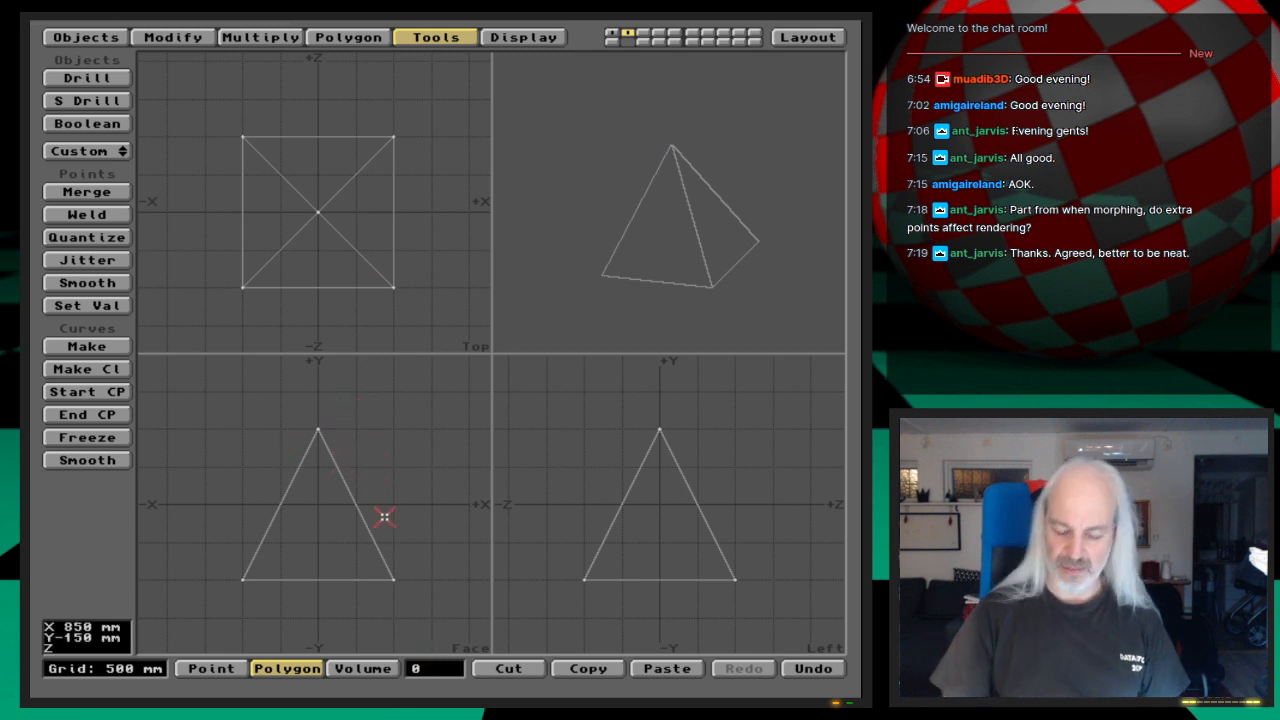
{"action": "key", "text": "Delete"}
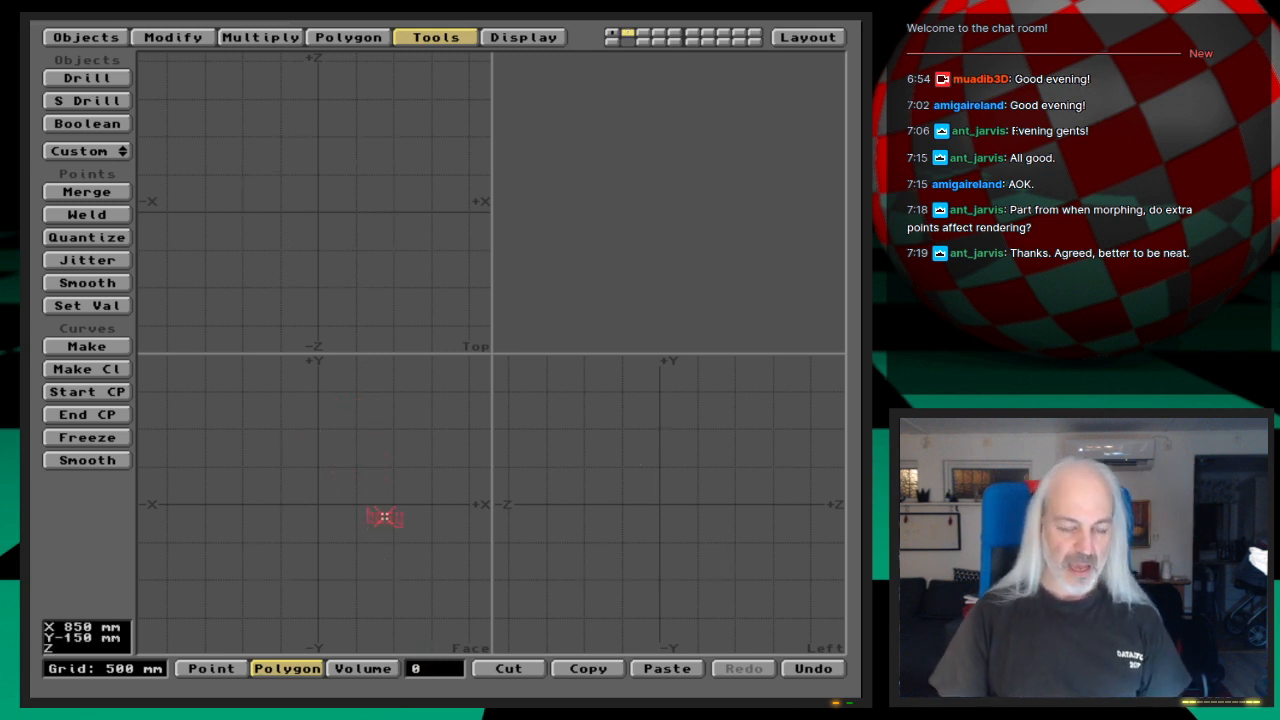
Step: Show the shuttle in the first layer, fitted to the views, and look at it from an angle
{"action": "key", "text": "1"}
{"action": "key", "text": "a"}
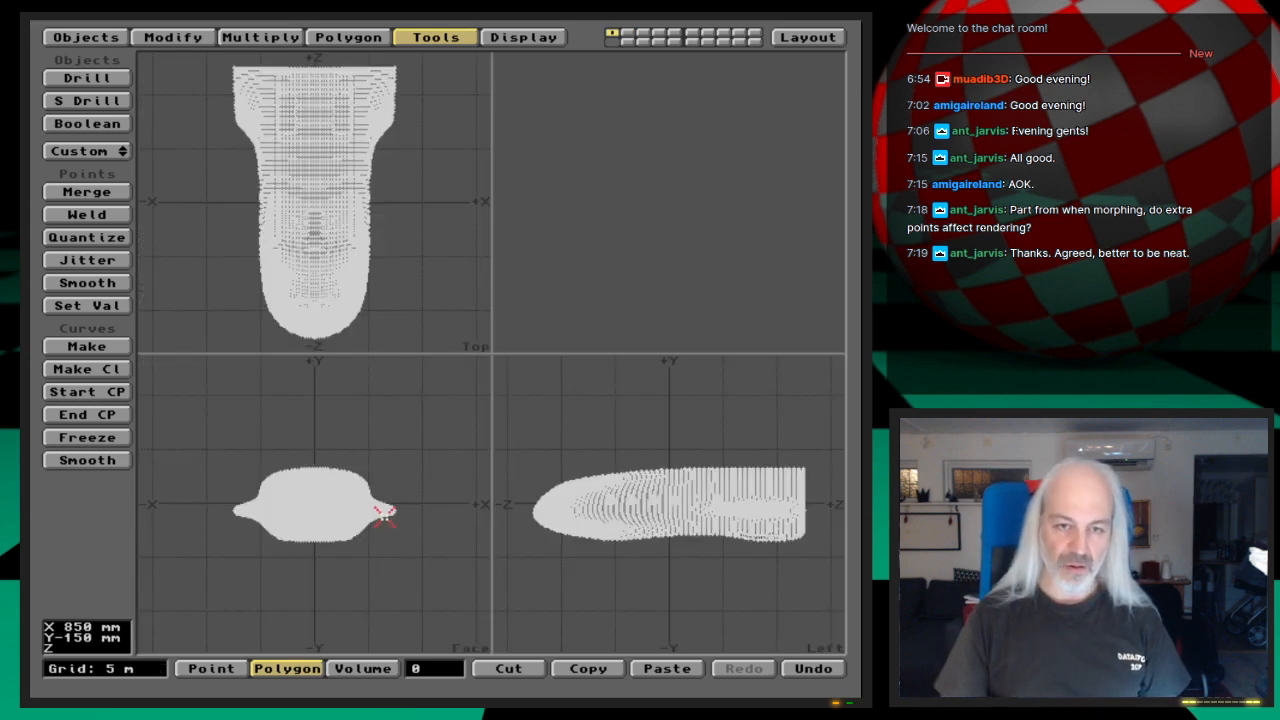
{"action": "mouse_move", "coordinate": [700, 163]}
{"action": "left_mouse_down"}
{"action": "mouse_move", "coordinate": [748, 188]}
{"action": "mouse_move", "coordinate": [714, 246]}
{"action": "mouse_move", "coordinate": [610, 294]}
{"action": "mouse_move", "coordinate": [708, 229]}
{"action": "mouse_move", "coordinate": [600, 500]}
{"action": "left_mouse_up"}
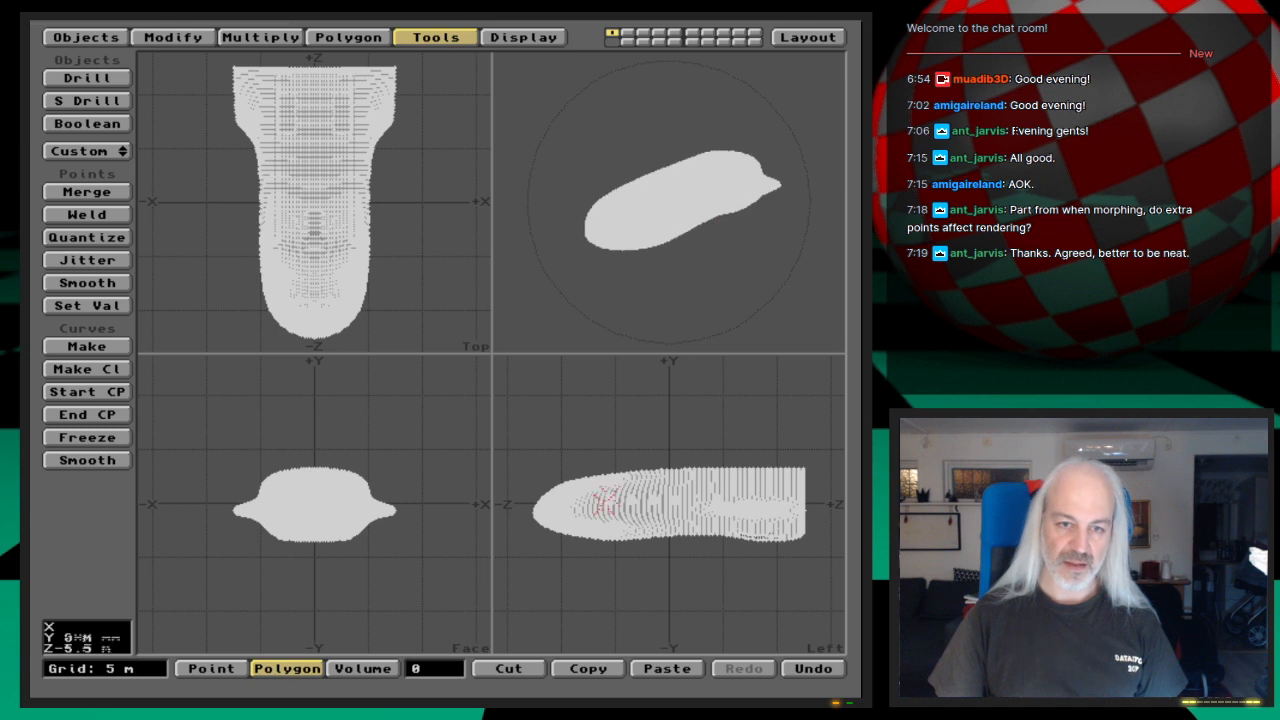
Step: Load the object Gear_Covers_st3 from the 3D:webcast/Ep.29/Objects drawer into the second layer
{"action": "key", "text": "2"}
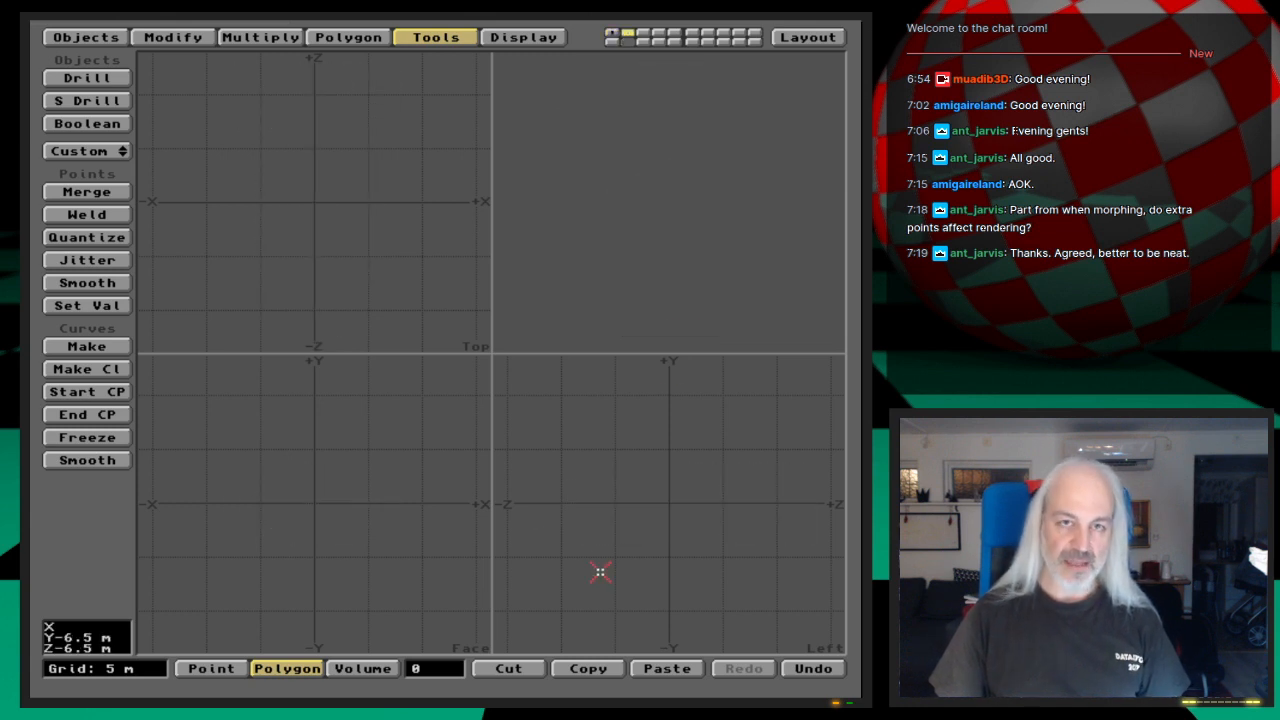
{"action": "key", "text": "l"}
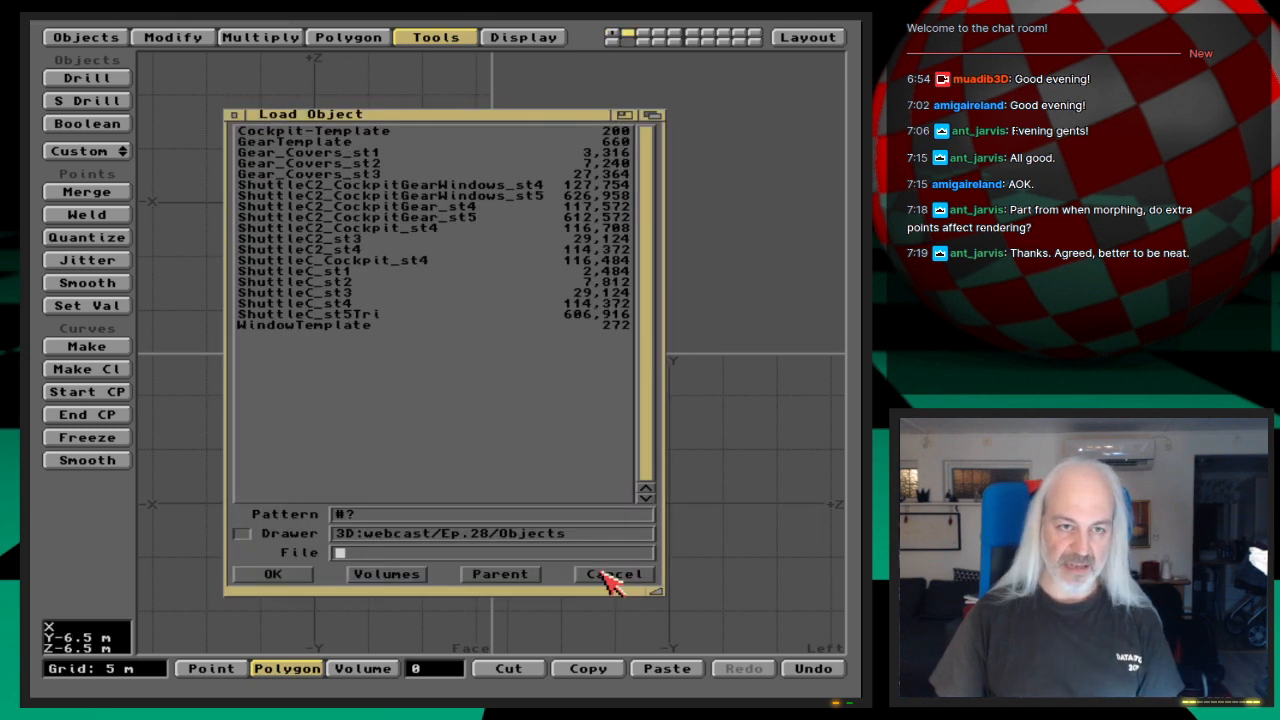
{"action": "left_click", "coordinate": [488, 533]}
{"action": "key", "text": "BackSpace"}
{"action": "type", "text": "9"}
{"action": "key", "text": "Return"}
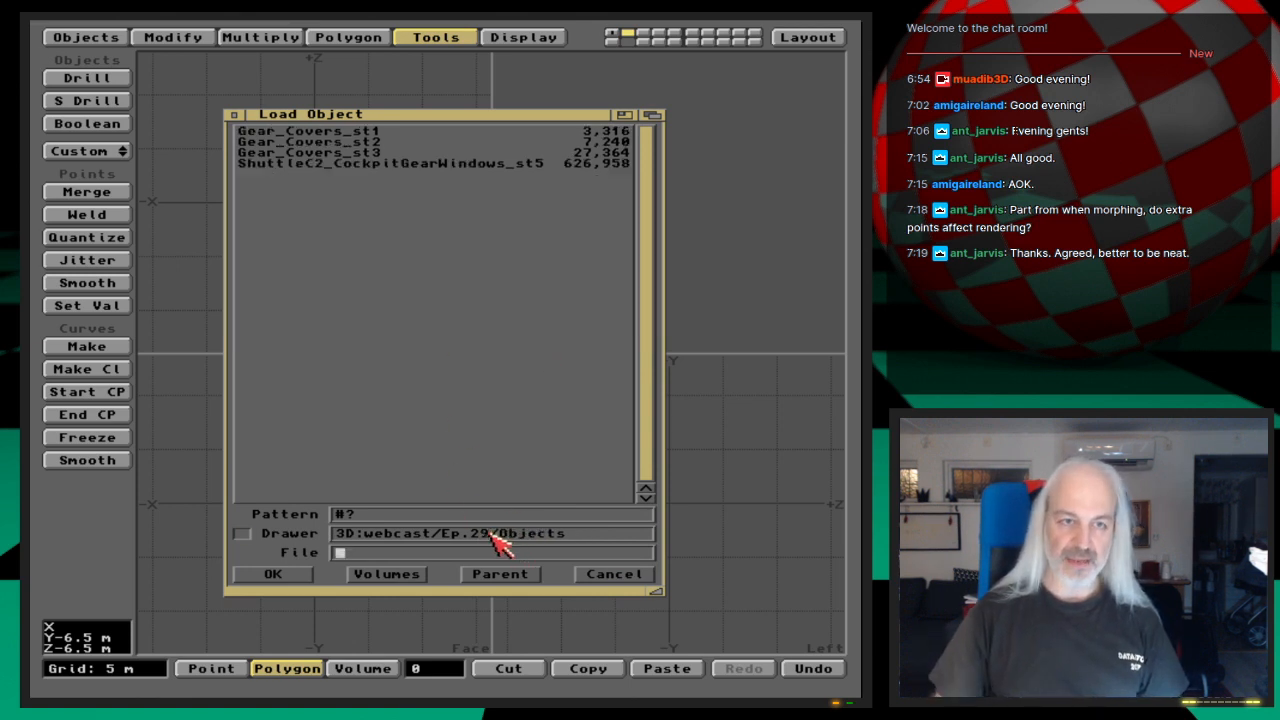
{"action": "double_click", "coordinate": [370, 155]}
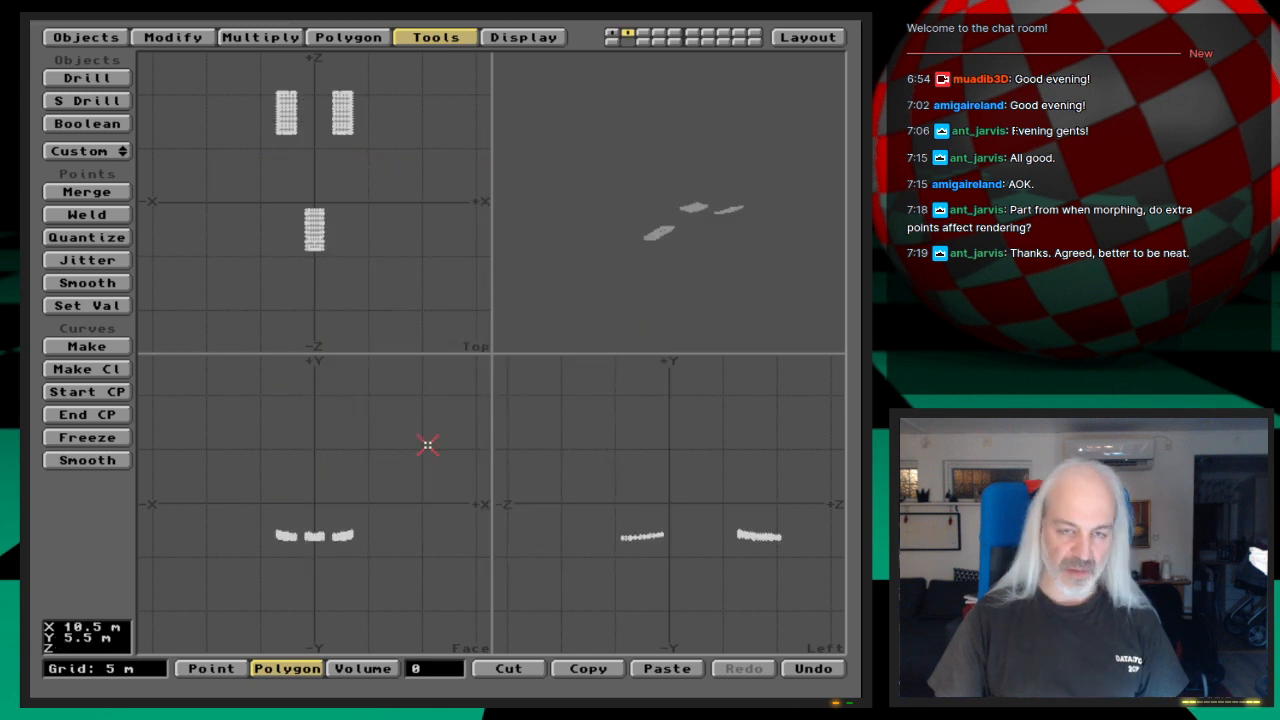
Step: Examine the gear covers from below, and show them together with the shuttle by activating both layers
{"action": "key", "text": "a"}
{"action": "left_click_drag", "start_coordinate": [609, 270], "coordinate": [709, 260]}
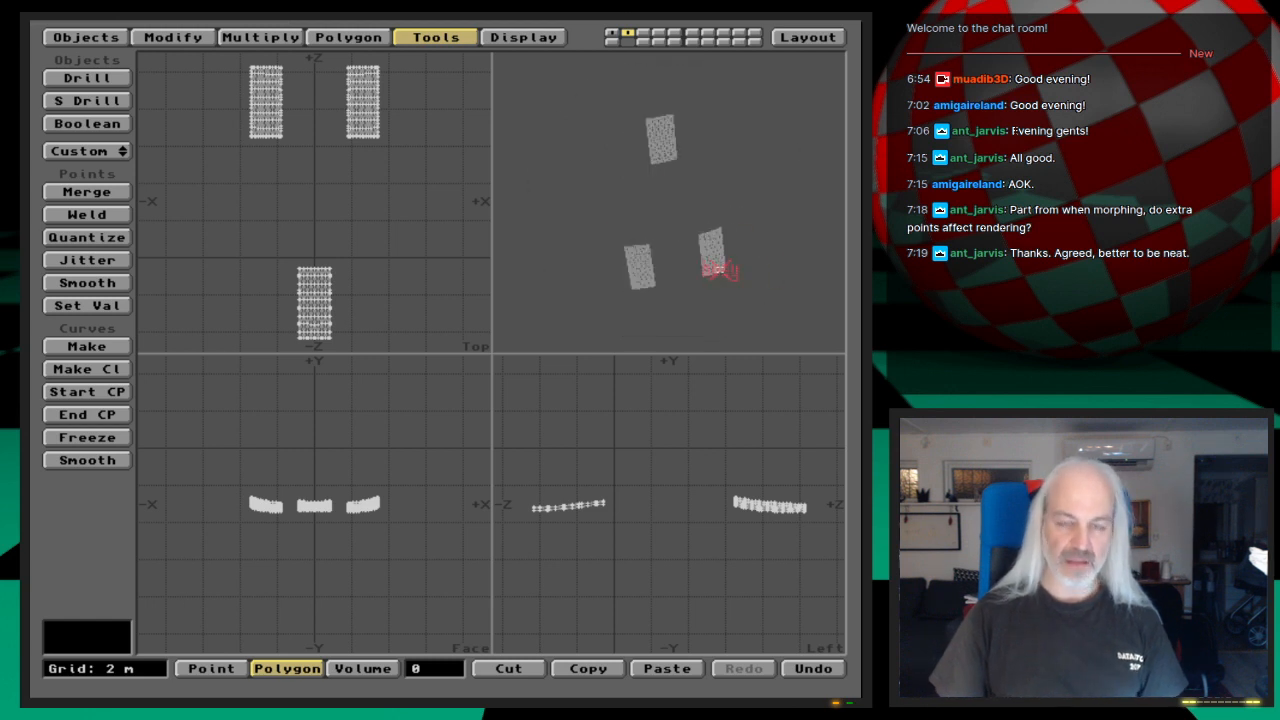
{"action": "key", "text": "1"}
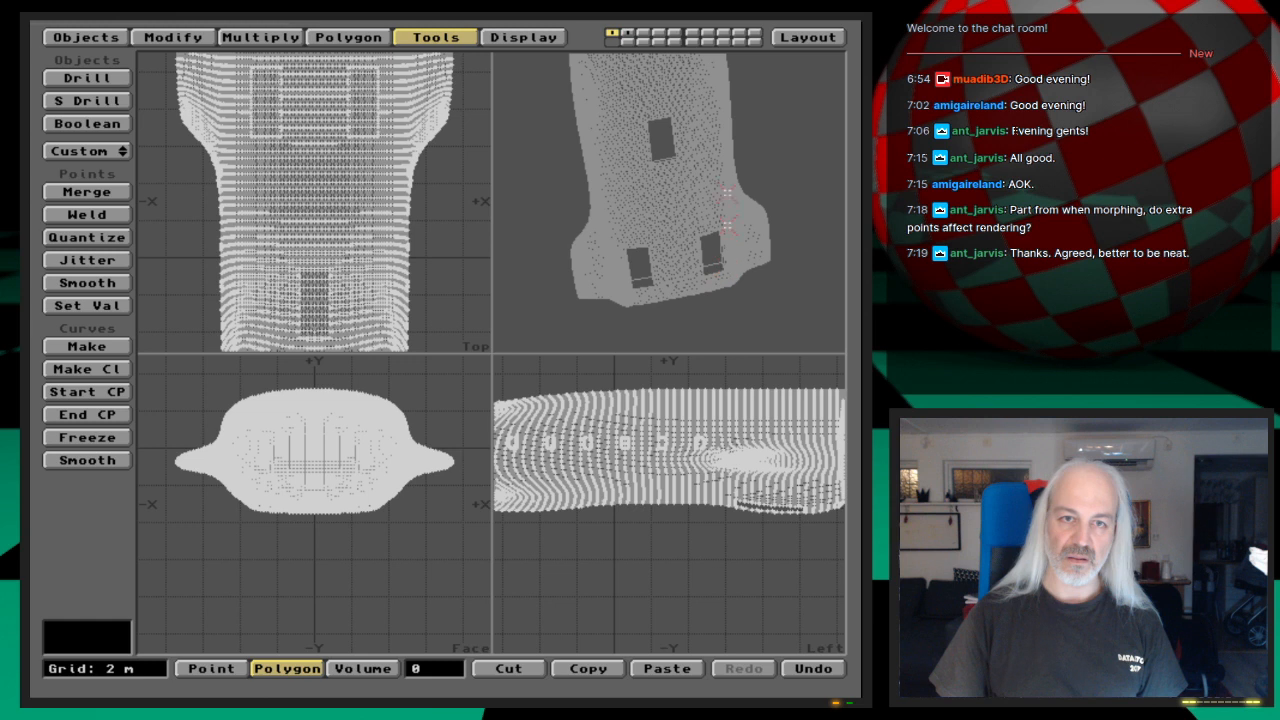
{"action": "key", "text": "shift+2"}
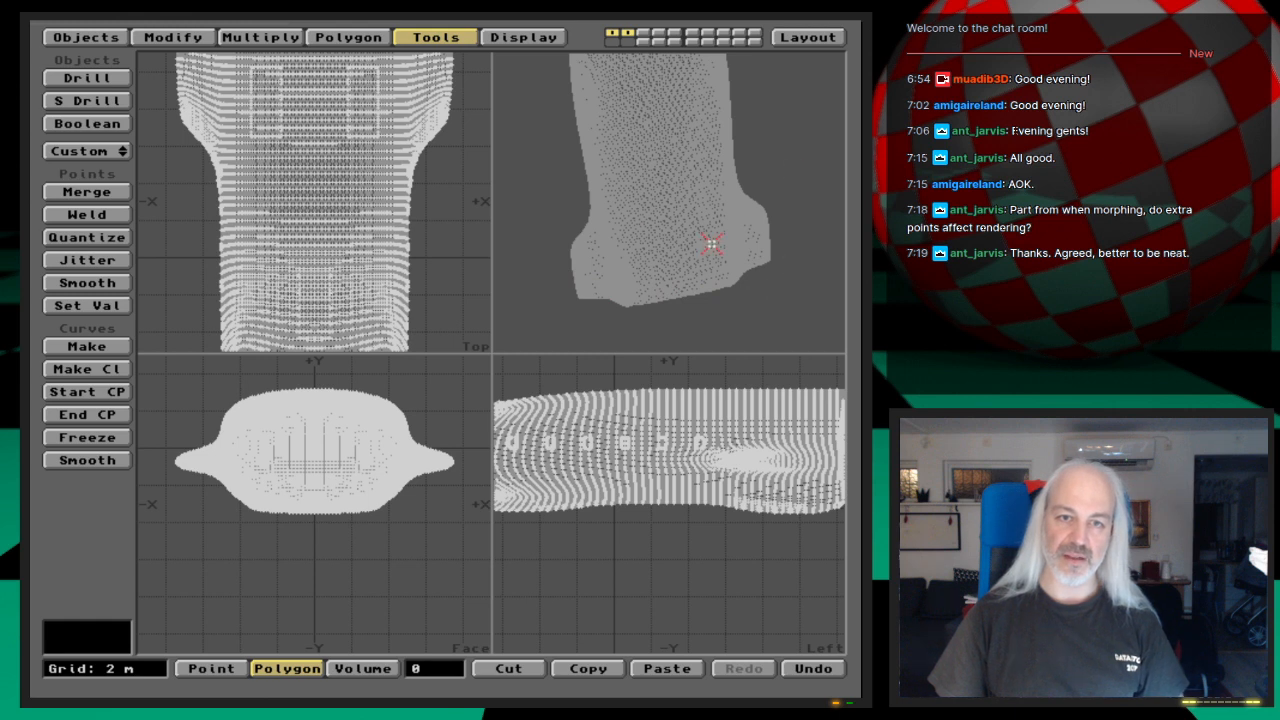
Step: Switch to LightWave Layout and load the scene from the Scenes drawer in 3D:webcast/Ep.29
{"action": "left_click", "coordinate": [838, 31]}
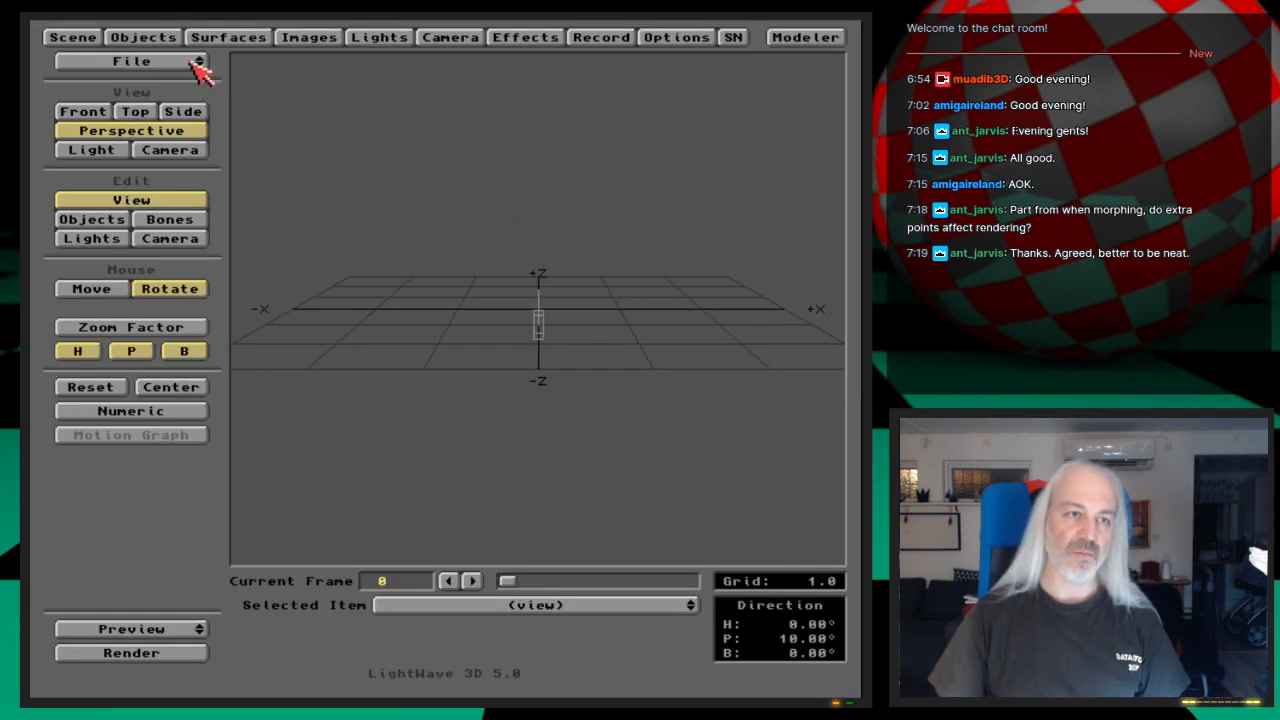
{"action": "left_click_drag", "start_coordinate": [197, 62], "coordinate": [212, 92]}
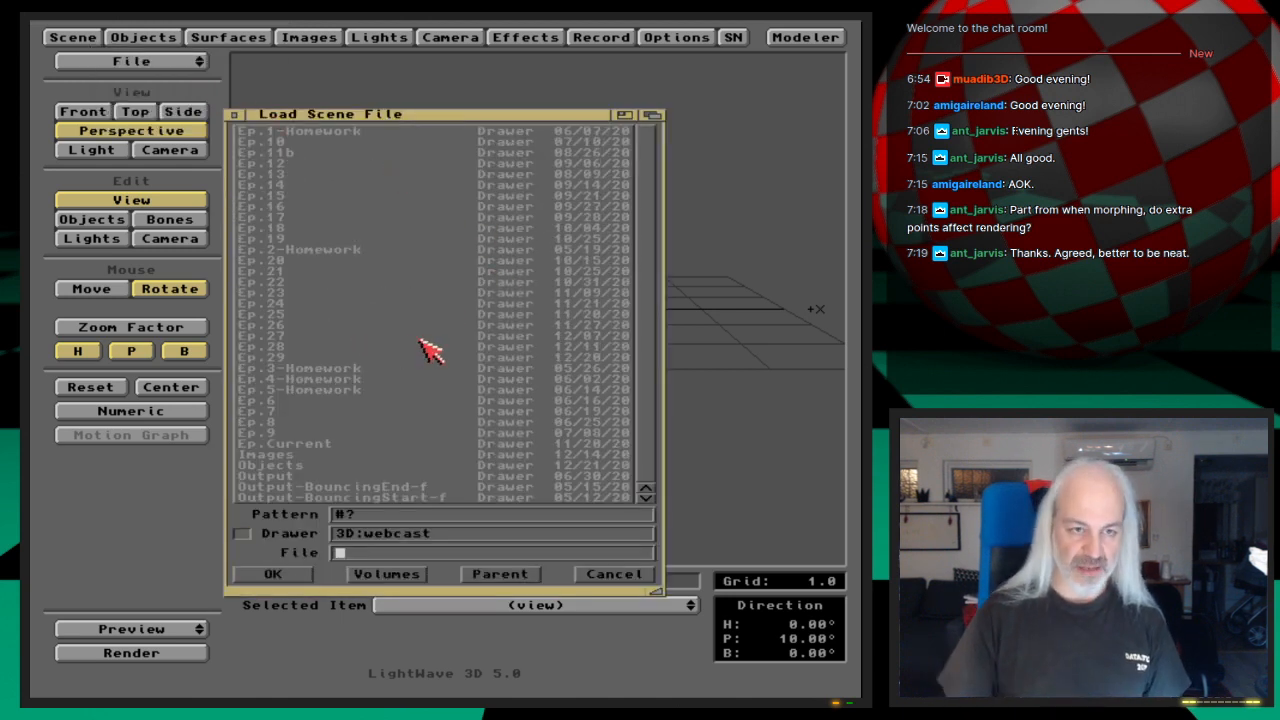
{"action": "left_click", "coordinate": [278, 357]}
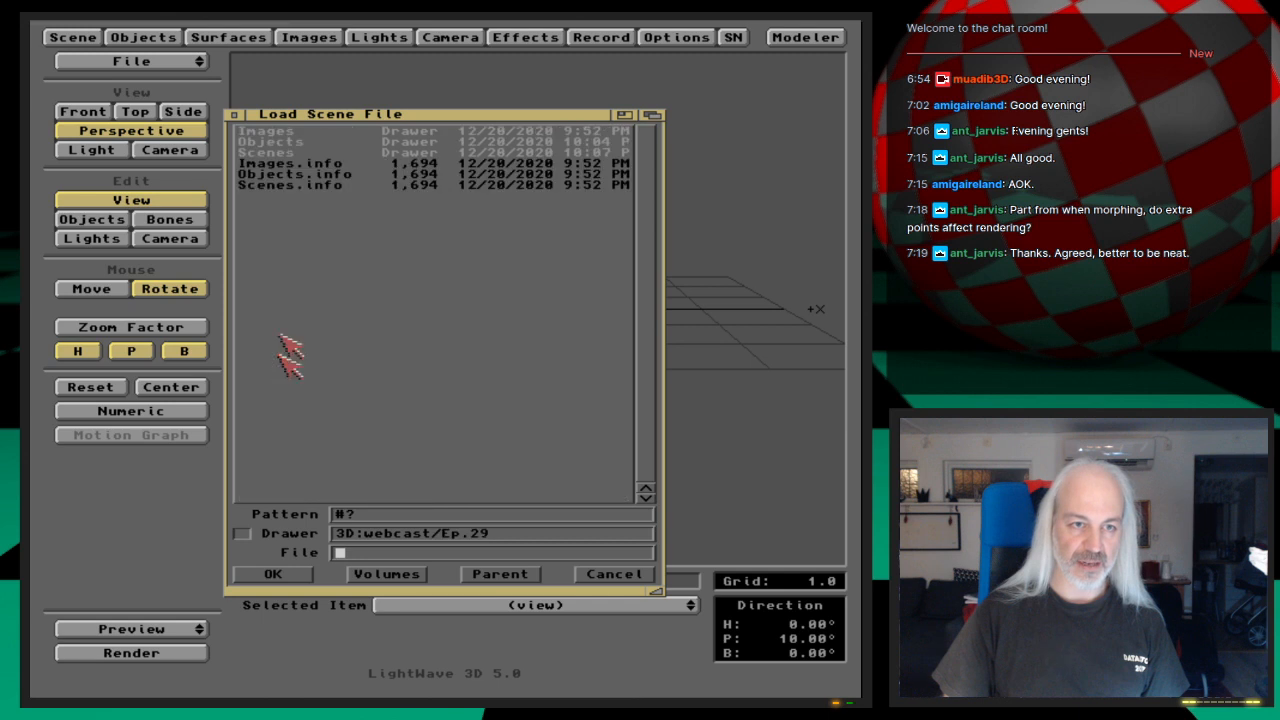
{"action": "left_click", "coordinate": [300, 153]}
{"action": "double_click", "coordinate": [310, 132]}
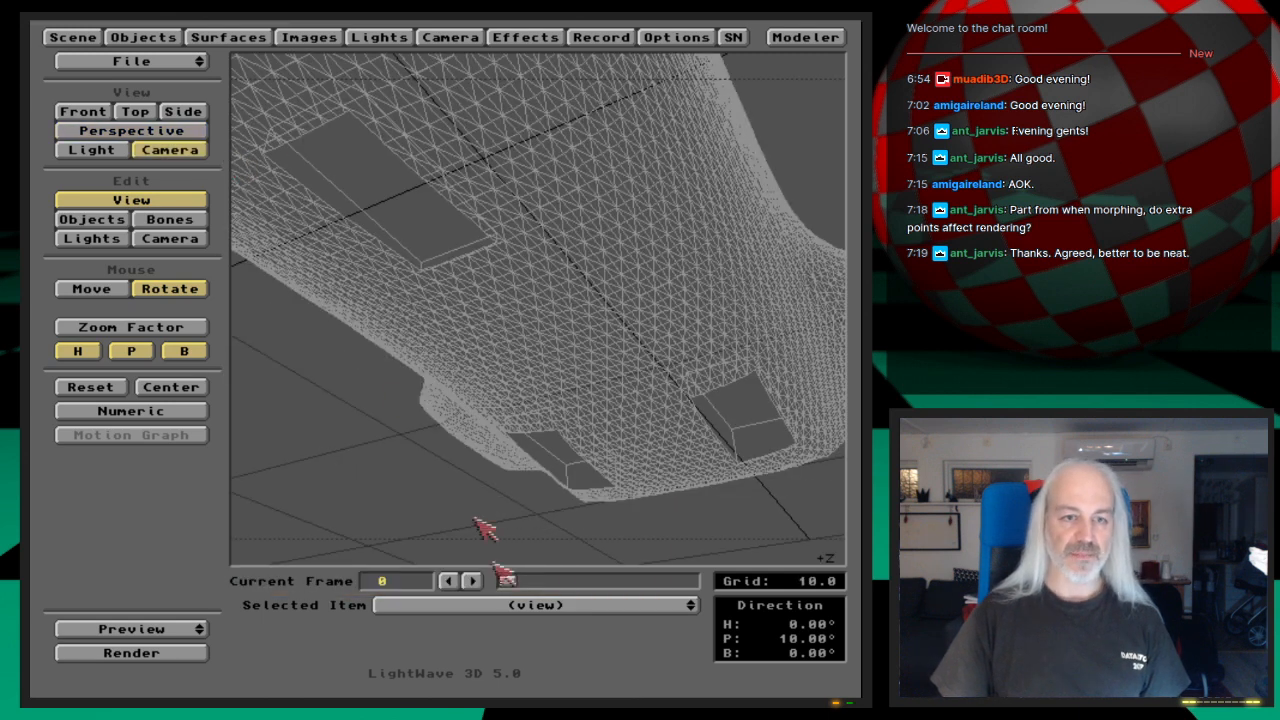
Step: Load the object Gear_Covers_st3 from the 3D:webcast/Ep.29/Objects drawer into the Layout scene
{"action": "left_click", "coordinate": [143, 37]}
{"action": "left_click", "coordinate": [640, 228]}
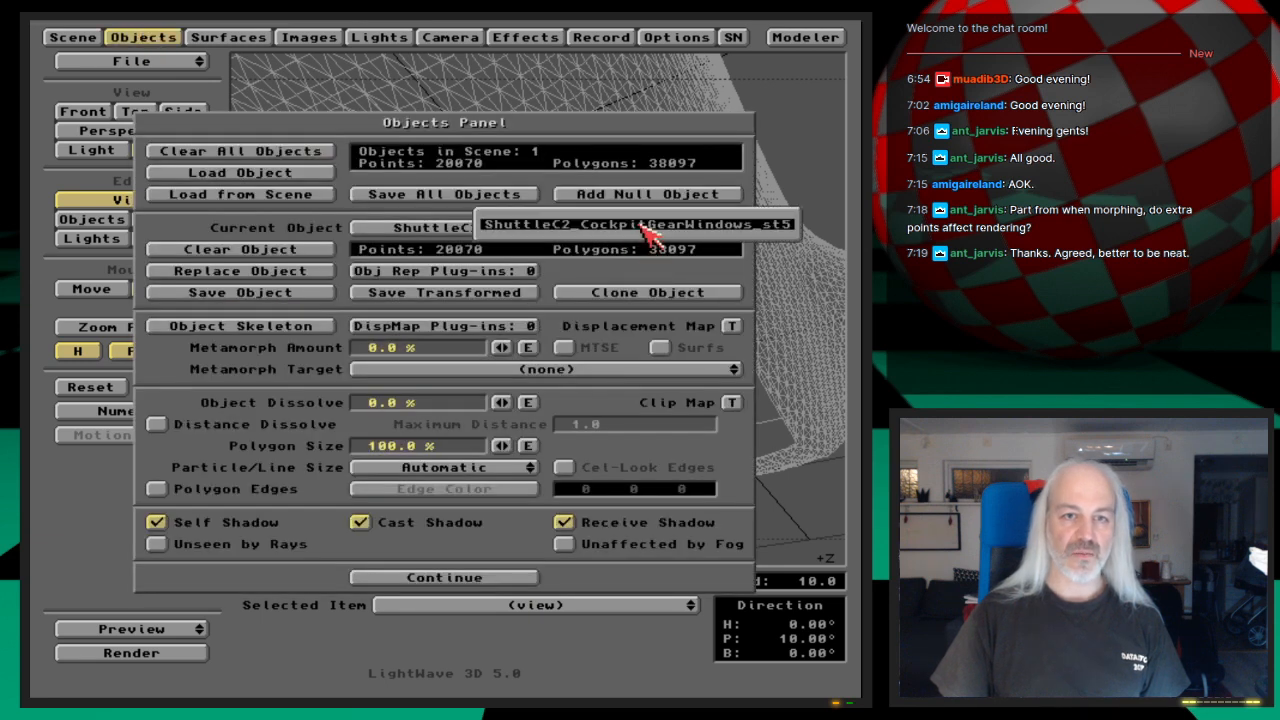
{"action": "left_click", "coordinate": [316, 173]}
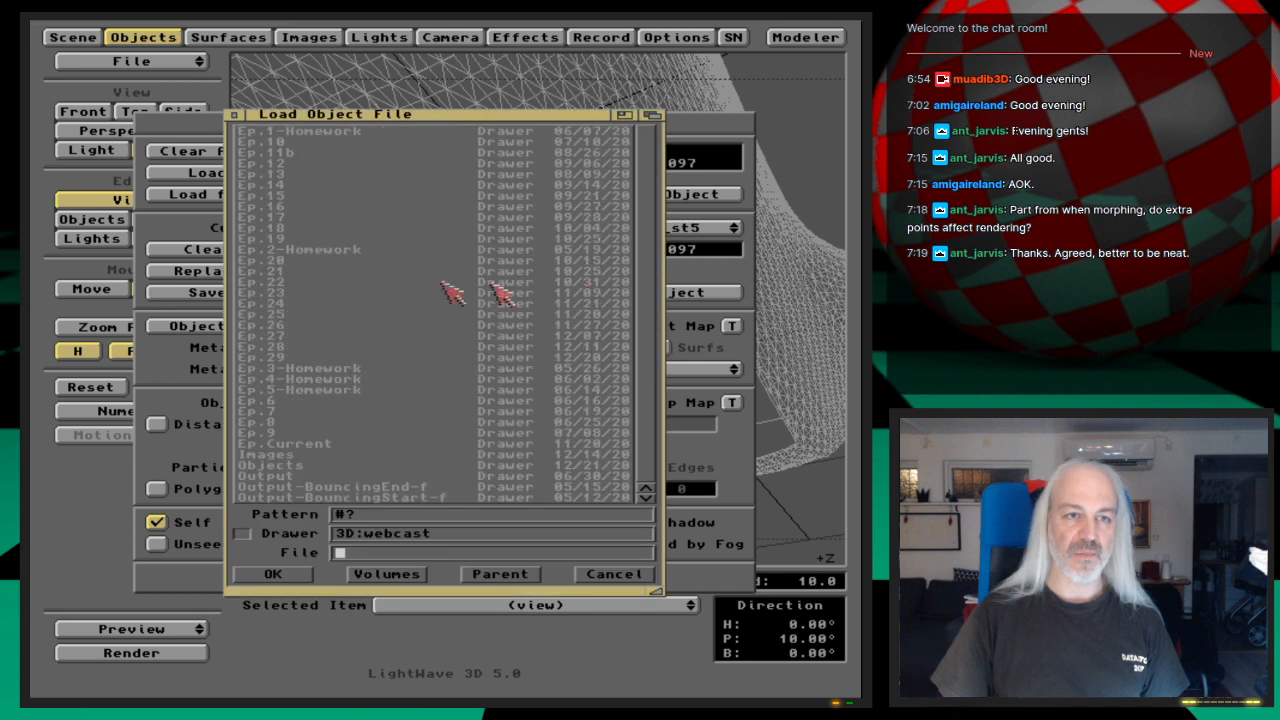
{"action": "left_click", "coordinate": [289, 357]}
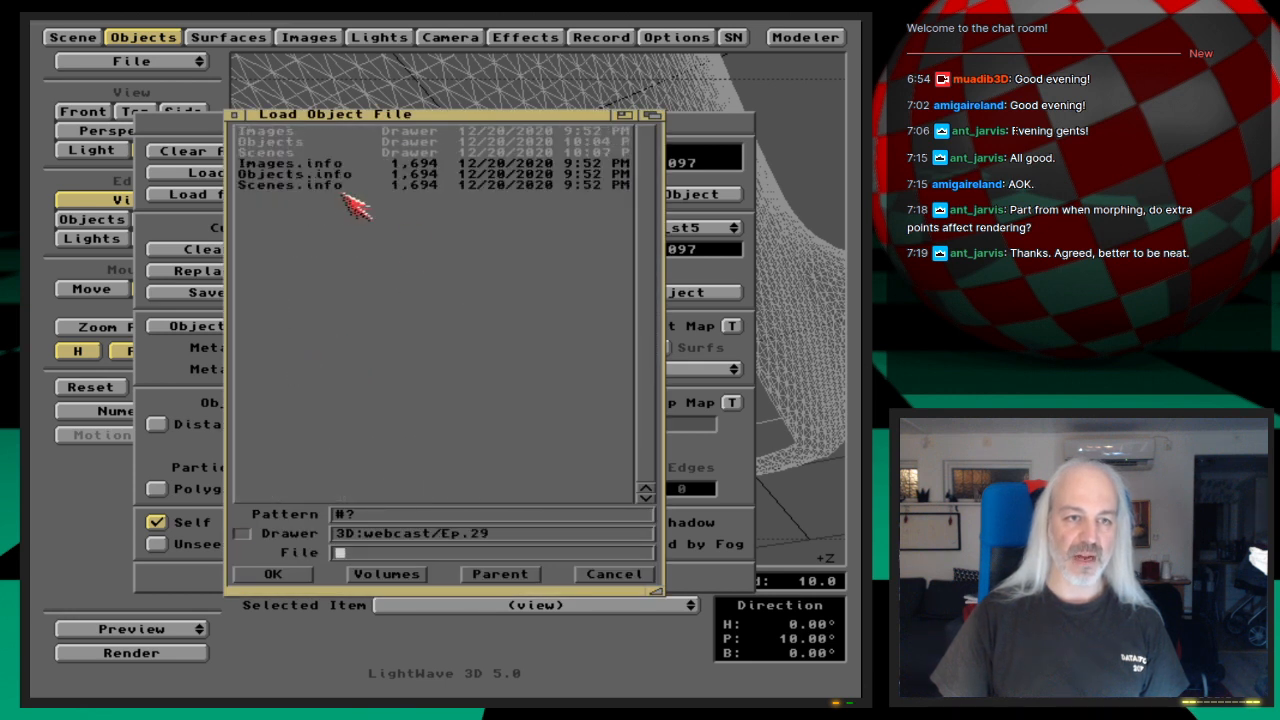
{"action": "double_click", "coordinate": [302, 142]}
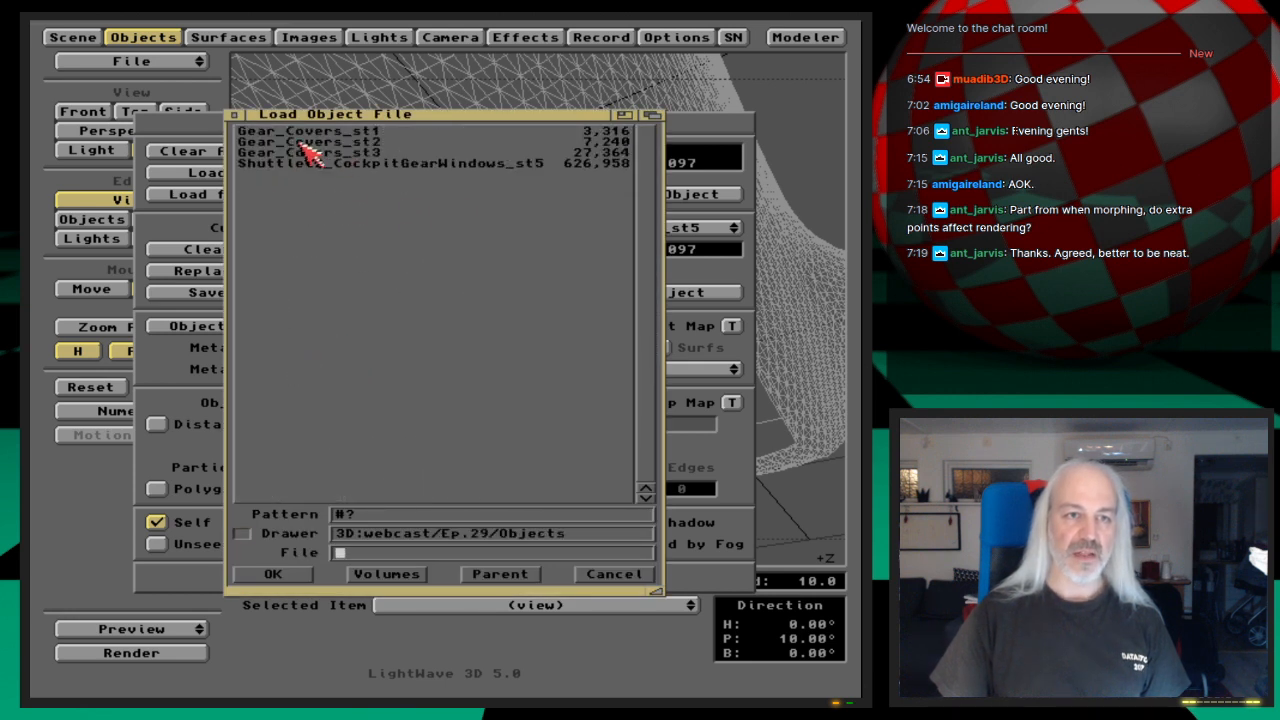
{"action": "double_click", "coordinate": [381, 154]}
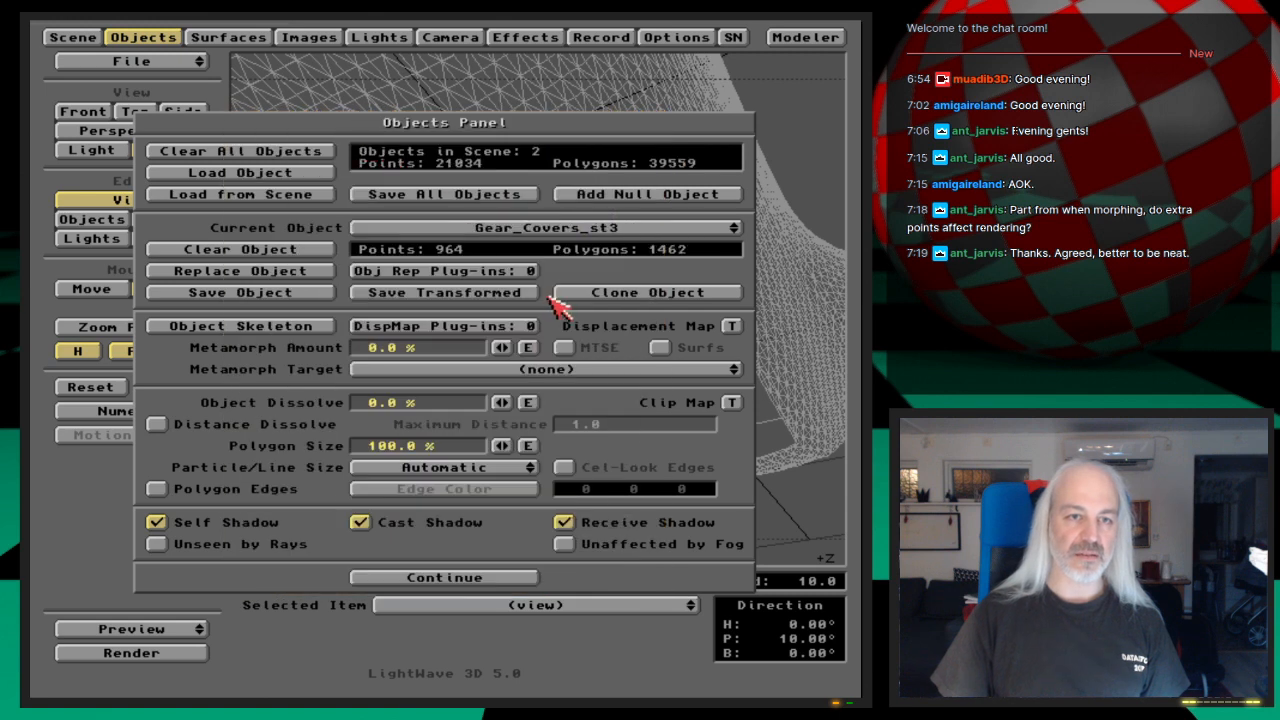
Step: Give Gear_Covers_st3 an object dissolve envelope with keys of 100% at frame 0 and 0% at frame 1
{"action": "left_click", "coordinate": [527, 403]}
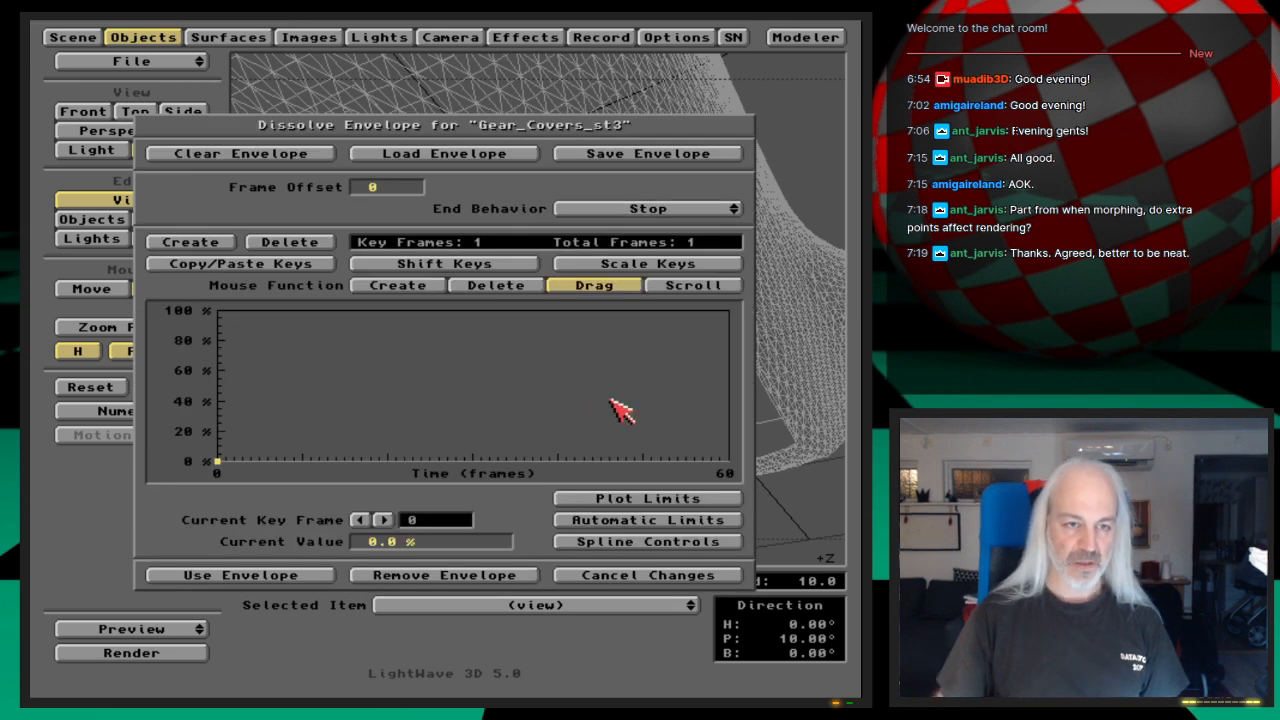
{"action": "key", "text": "Return"}
{"action": "type", "text": "10"}
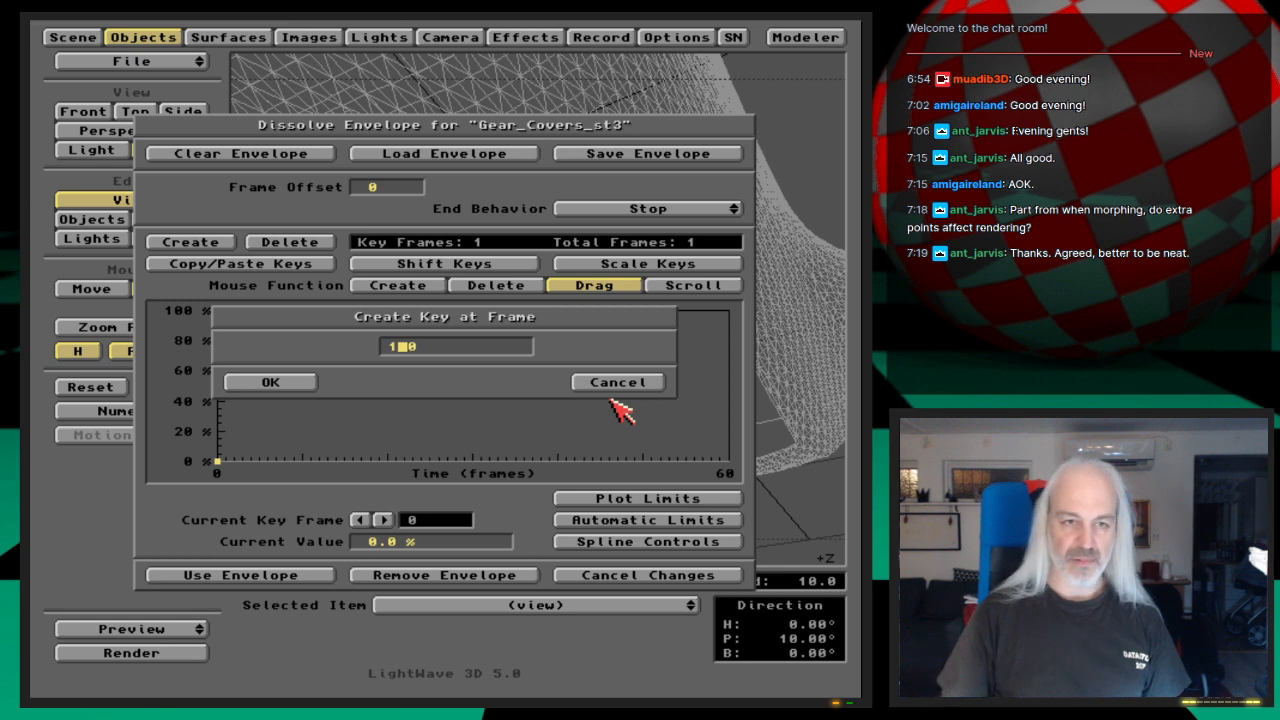
{"action": "key", "text": "Return"}
{"action": "key", "text": "Left"}
{"action": "key", "text": "Tab"}
{"action": "type", "text": "10"}
{"action": "key", "text": "Return"}
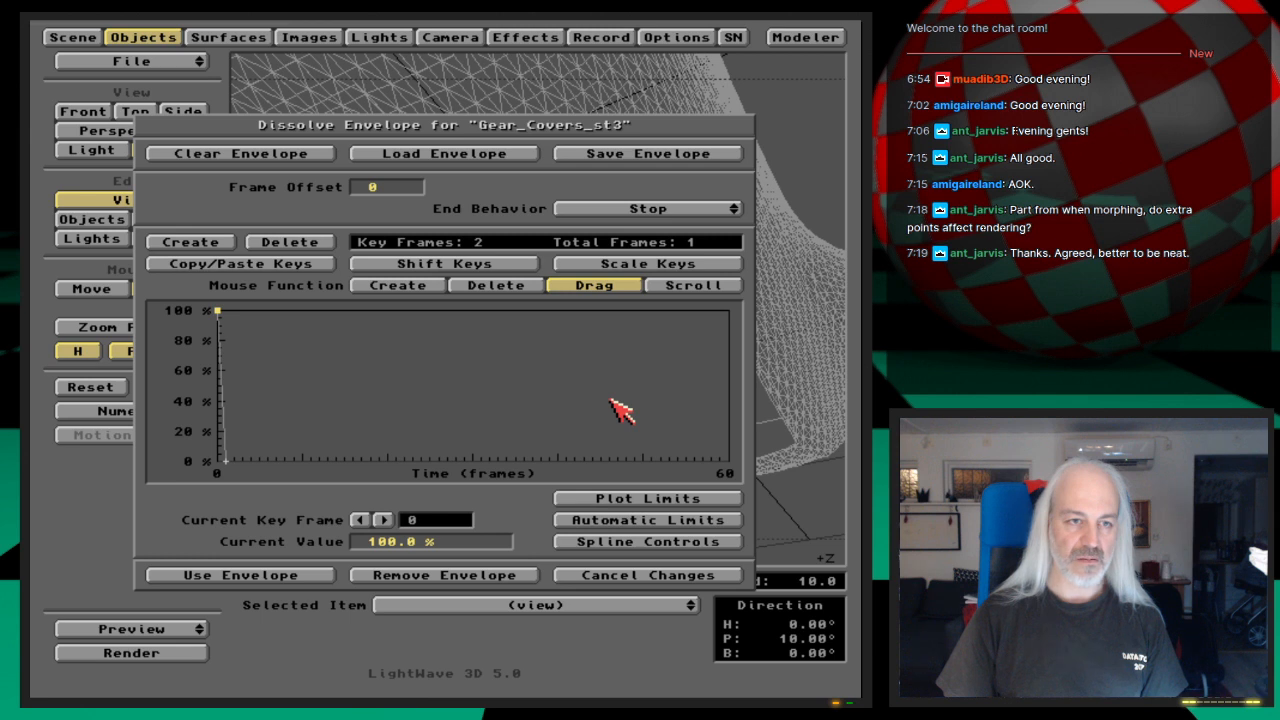
{"action": "key", "text": "Right"}
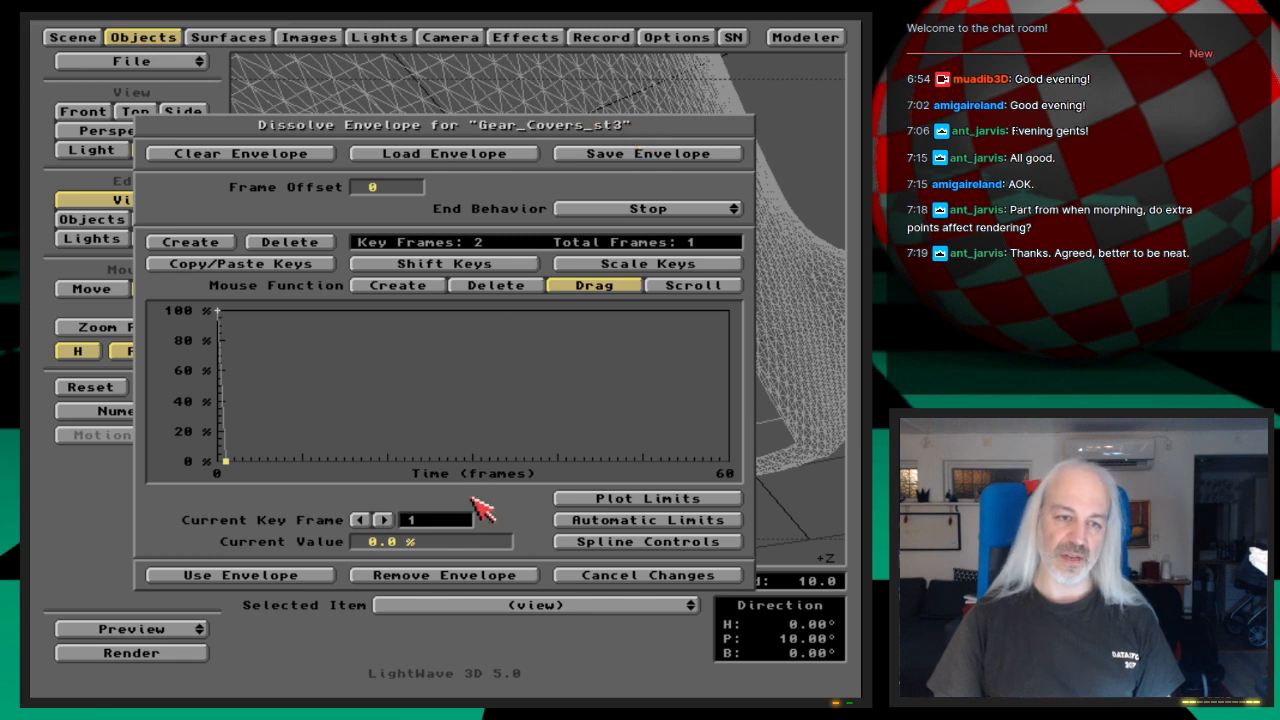
{"action": "left_click", "coordinate": [303, 574]}
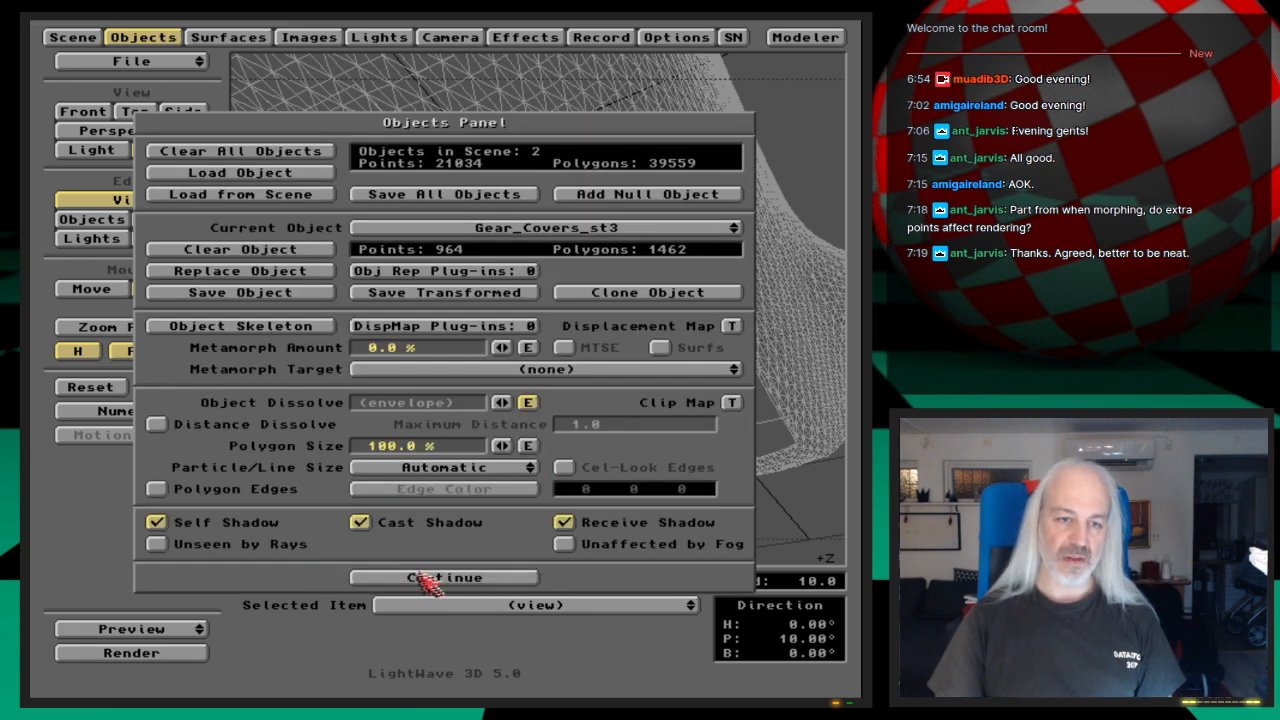
{"action": "left_click", "coordinate": [430, 577]}
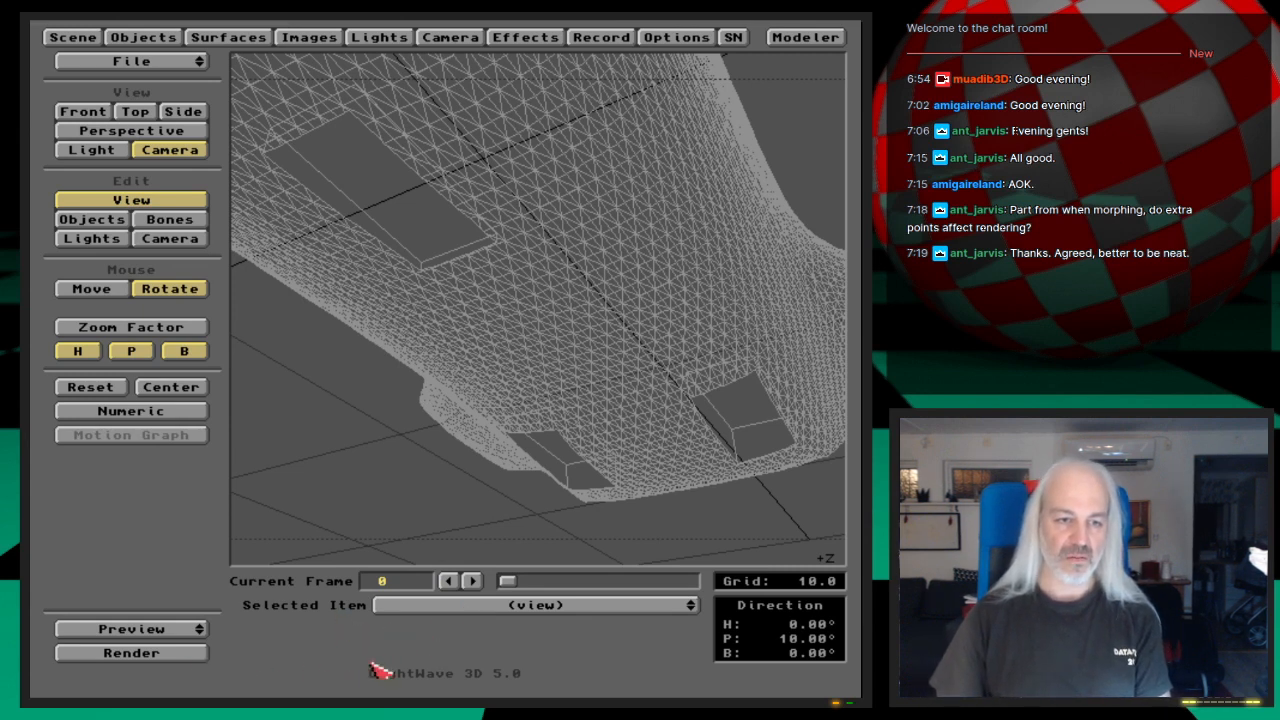
Step: Render frames 0 and 1 and examine the shuttle in both images
{"action": "key", "text": "F9"}
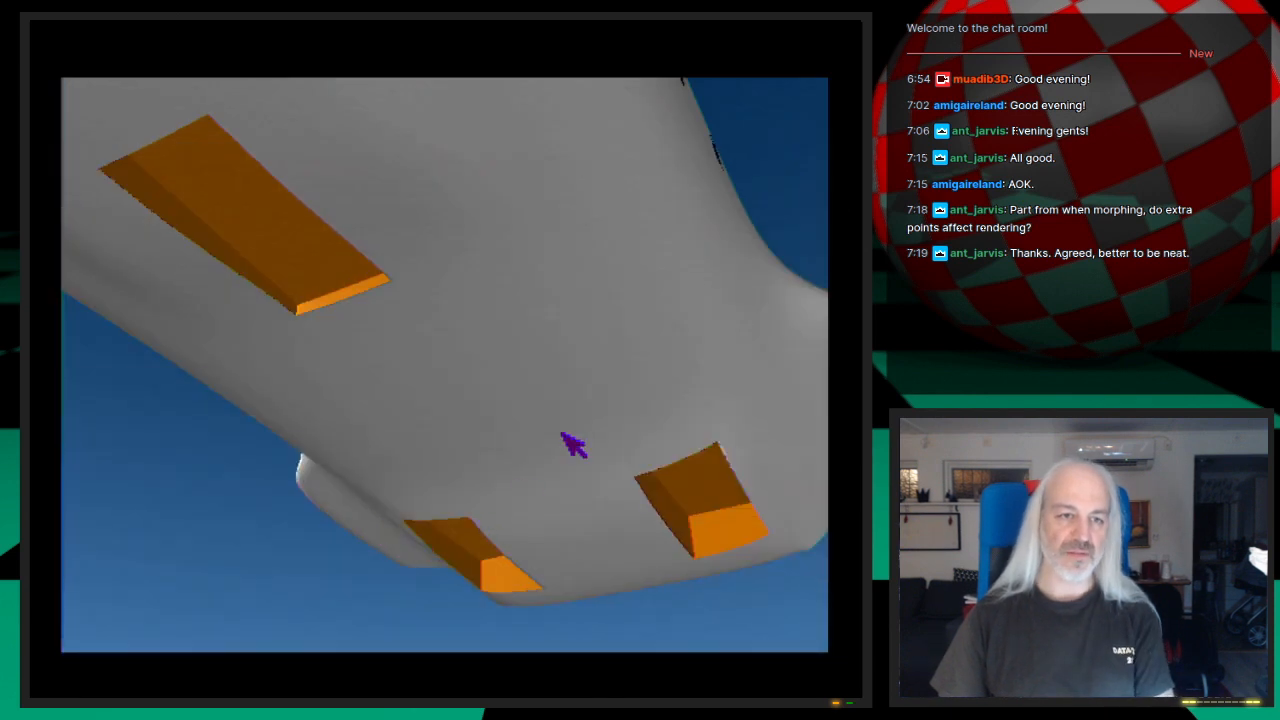
{"action": "left_click", "coordinate": [562, 433]}
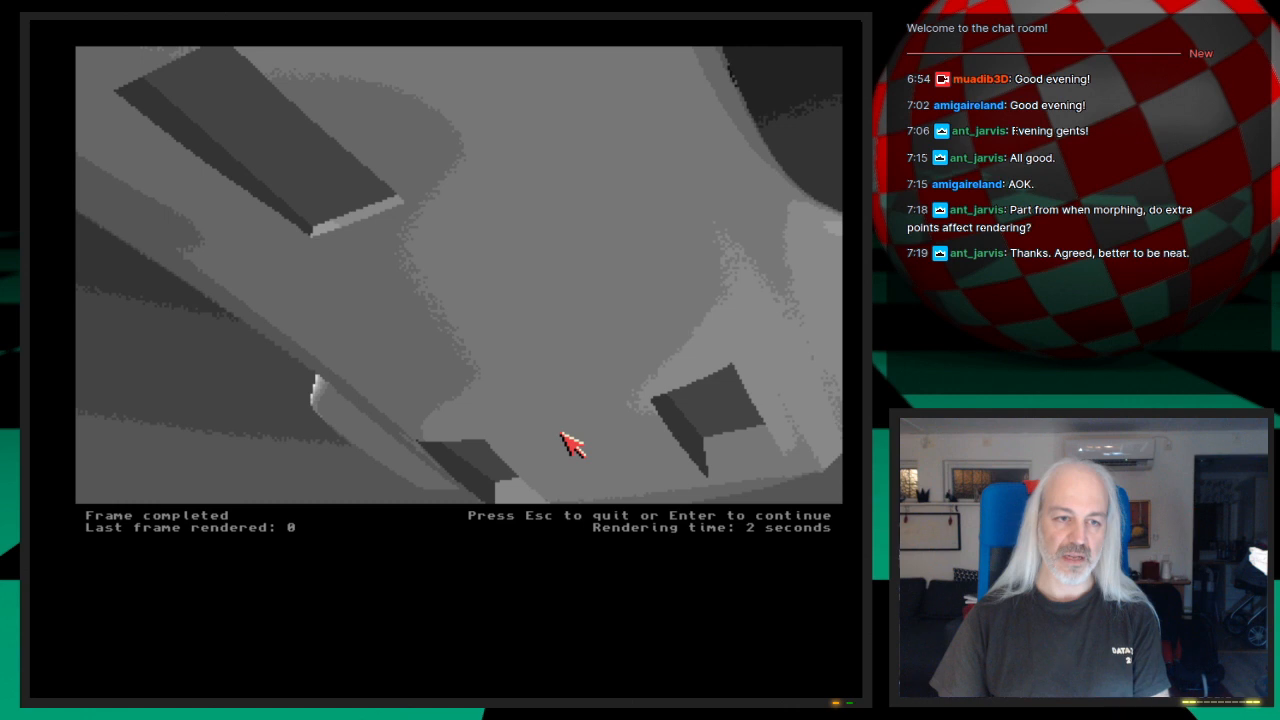
{"action": "key", "text": "Return"}
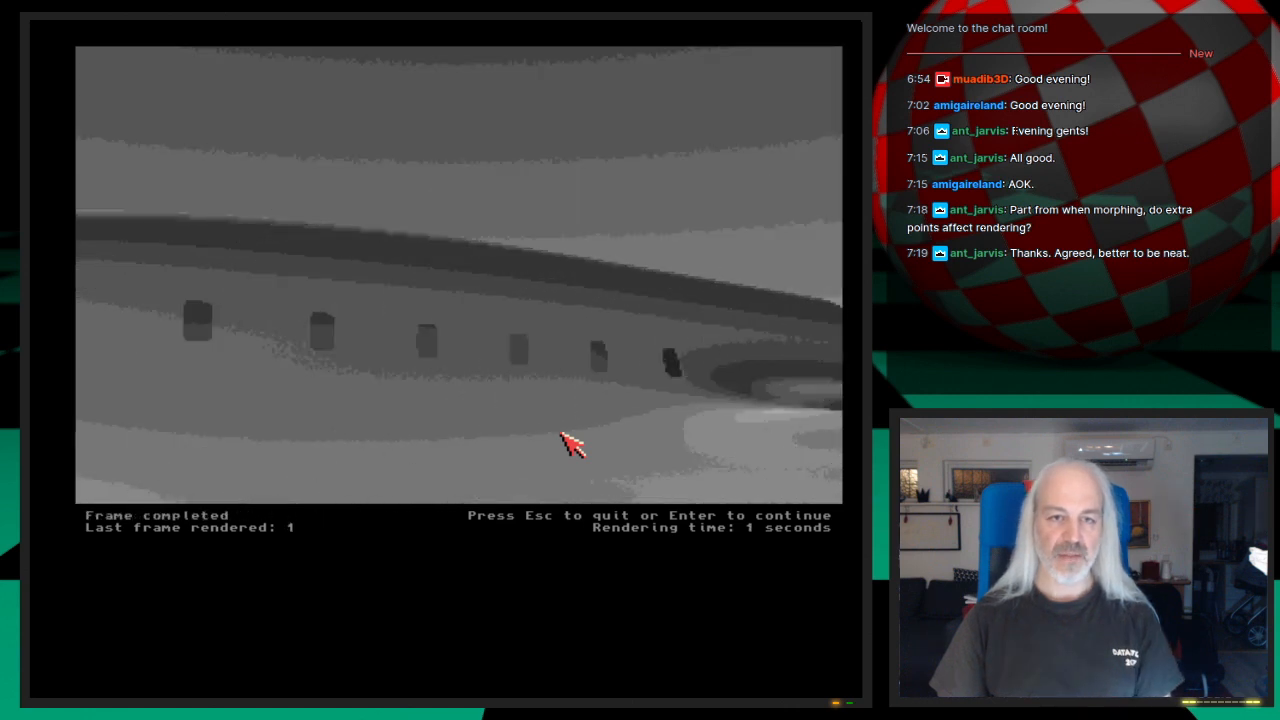
{"action": "key", "text": "Escape"}
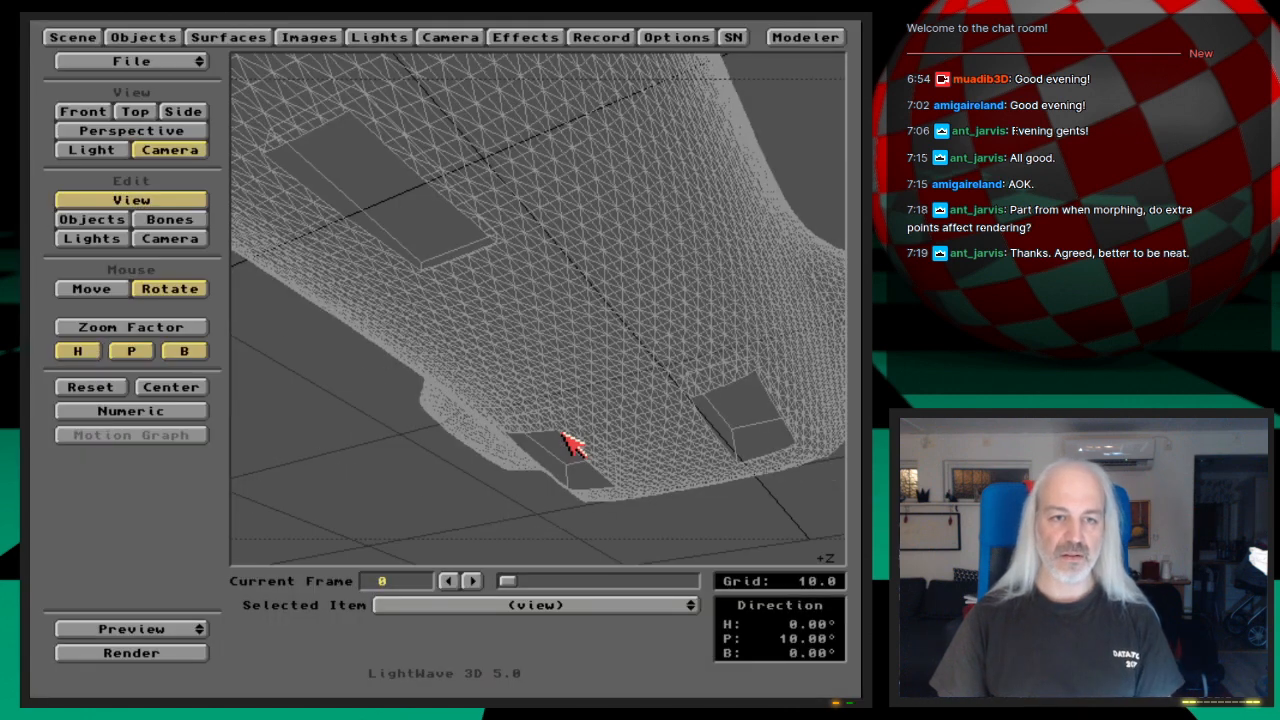
Step: Copy the camera's frame 0 position to a motion key at frame 1, for the selected item only
{"action": "left_click", "coordinate": [178, 241]}
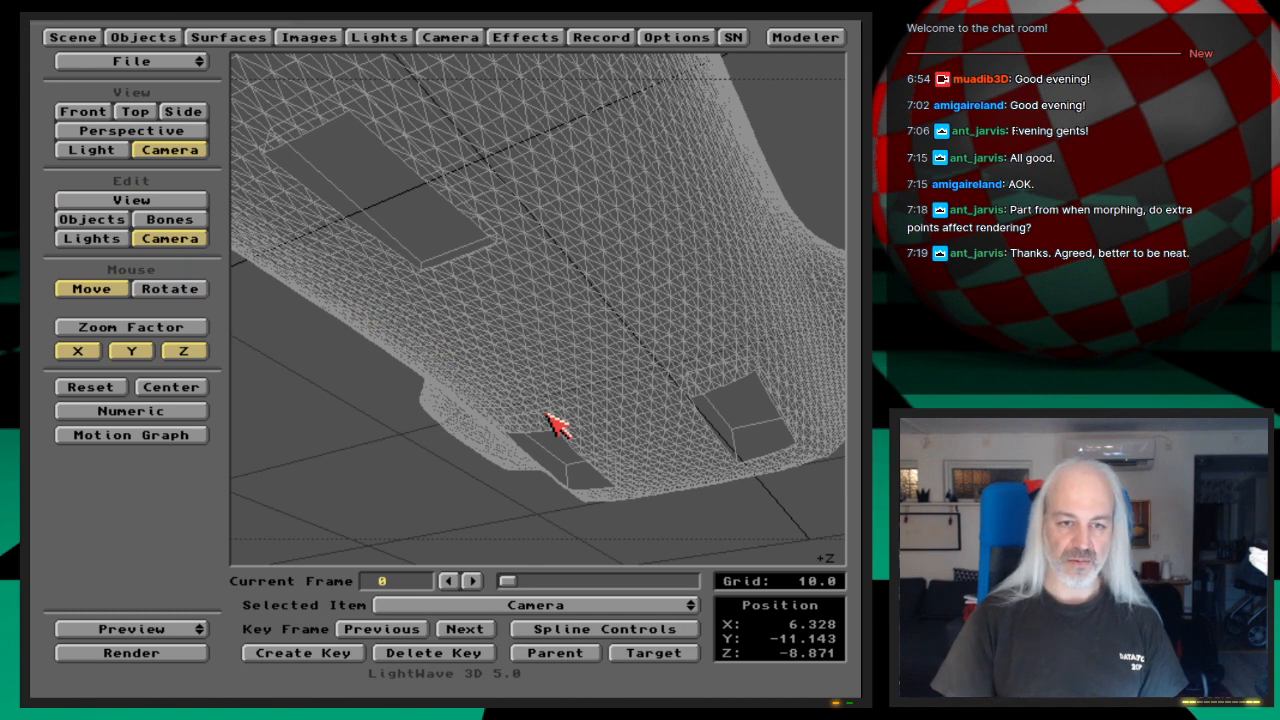
{"action": "key", "text": "Right"}
{"action": "key", "text": "Right"}
{"action": "key", "text": "Left"}
{"action": "key", "text": "Left"}
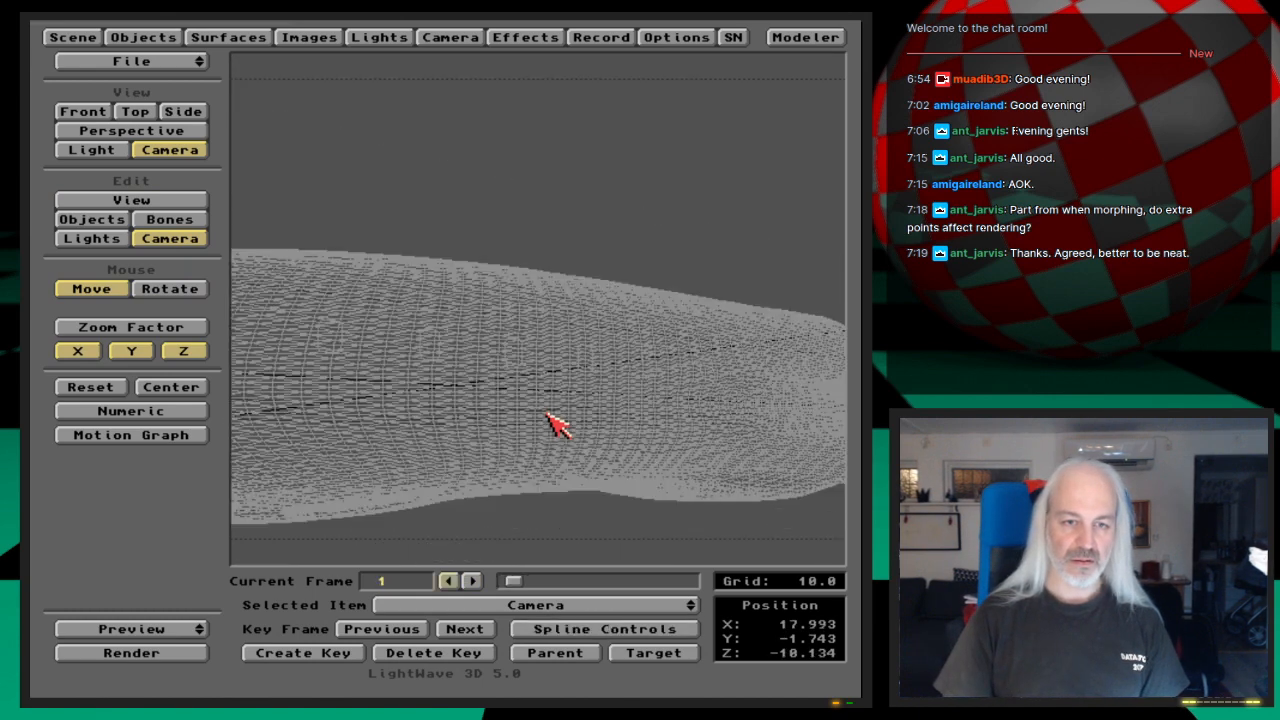
{"action": "key", "text": "Right"}
{"action": "key", "text": "Return"}
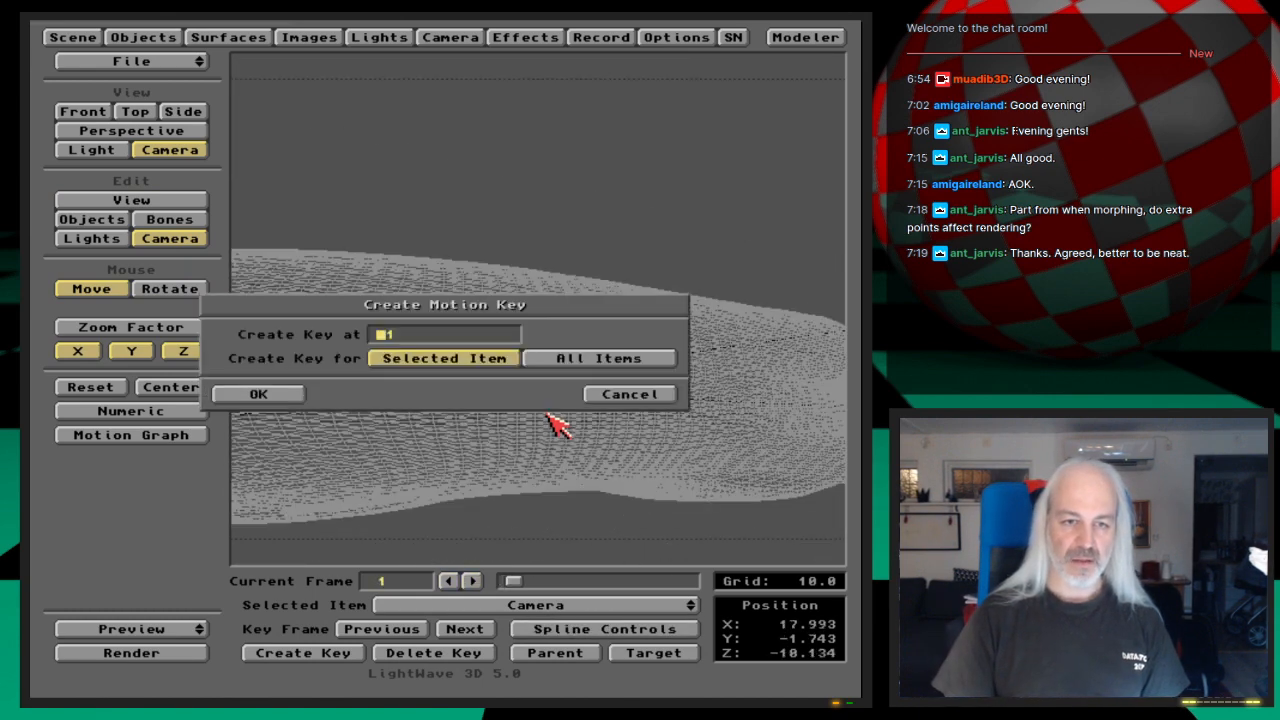
{"action": "key", "text": "Return"}
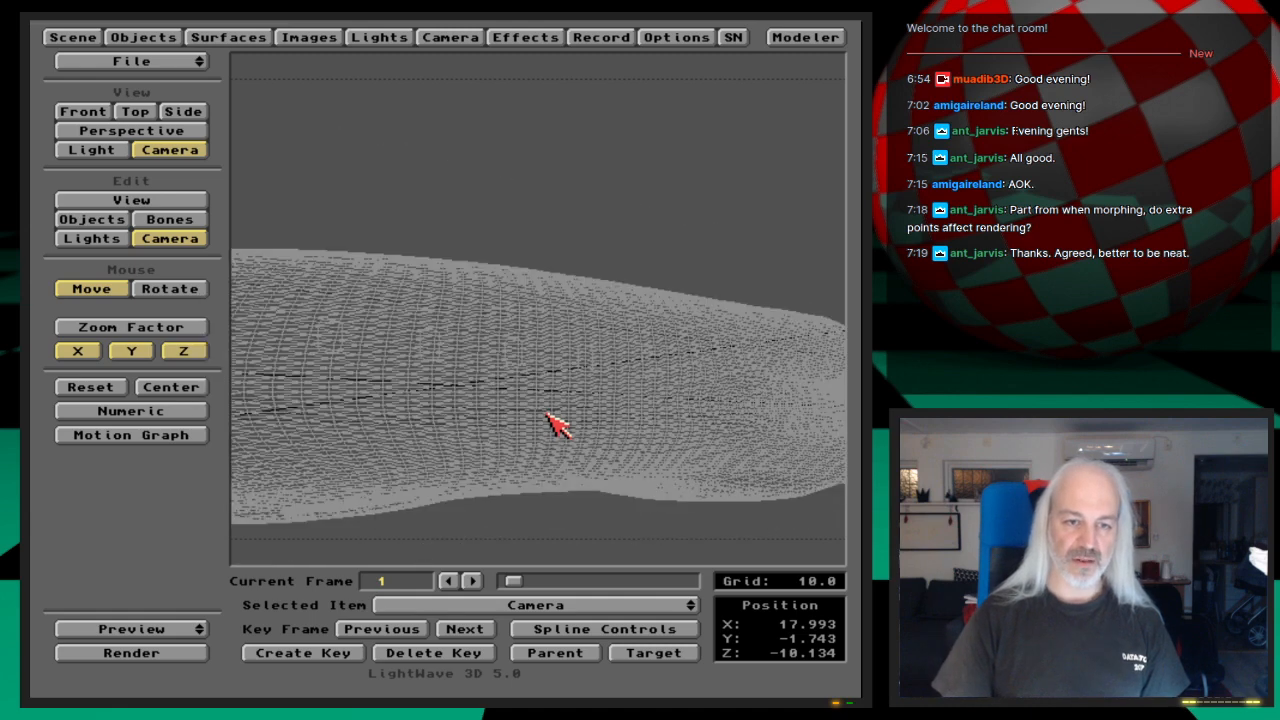
{"action": "key", "text": "Left"}
{"action": "key", "text": "Return"}
{"action": "type", "text": "1"}
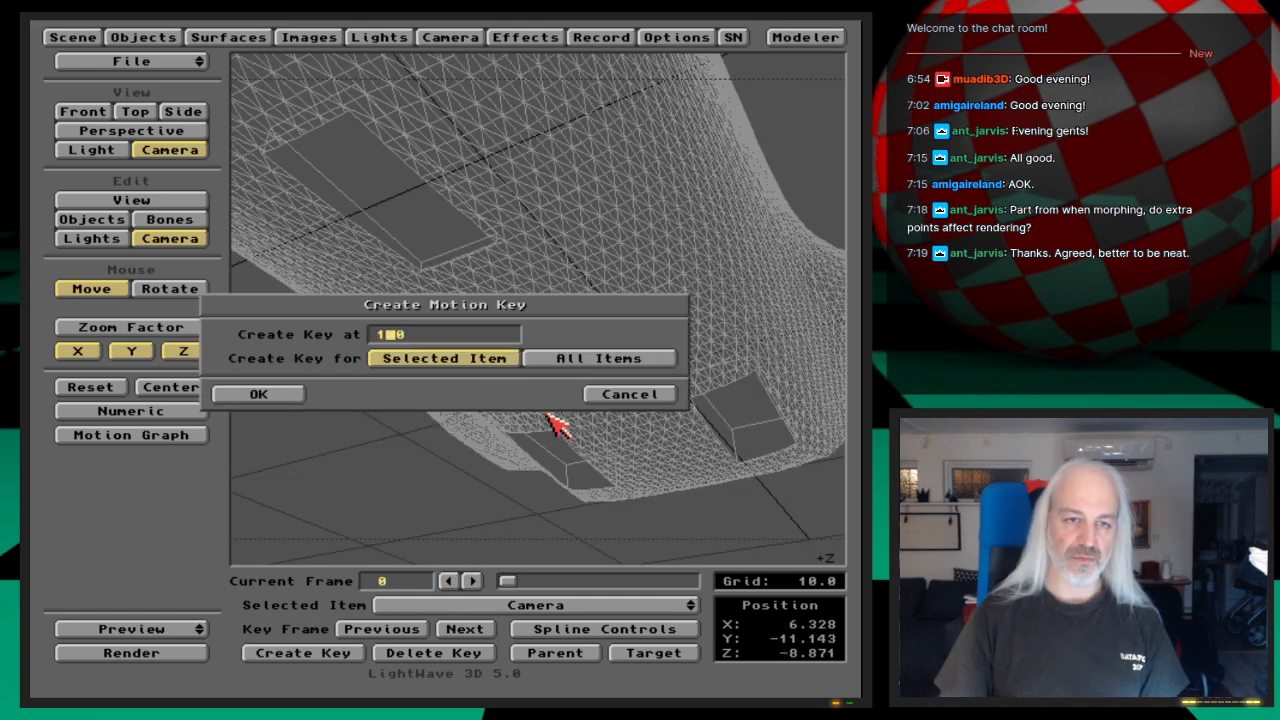
{"action": "key", "text": "Return"}
Step: Render frames 0 and 1 again from the matching camera position and compare the gear openings on the shuttle's underside
{"action": "key", "text": "F9"}
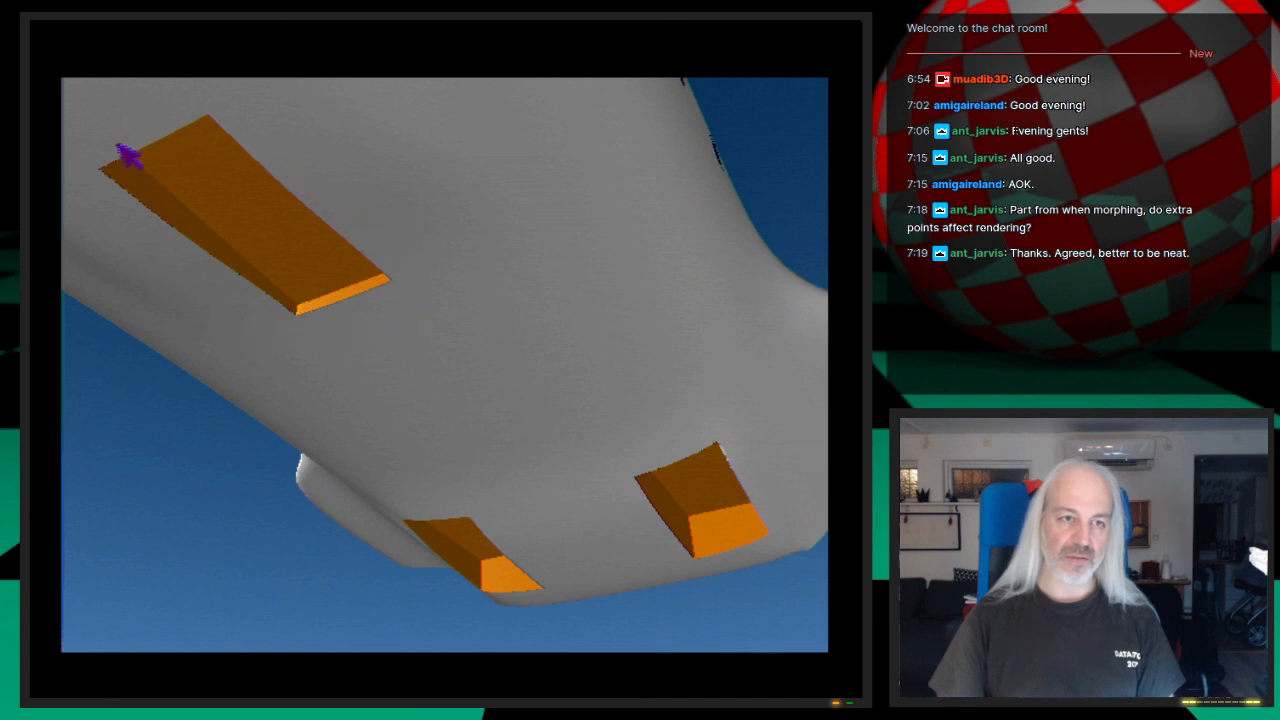
{"action": "left_click", "coordinate": [340, 253]}
{"action": "key", "text": "Return"}
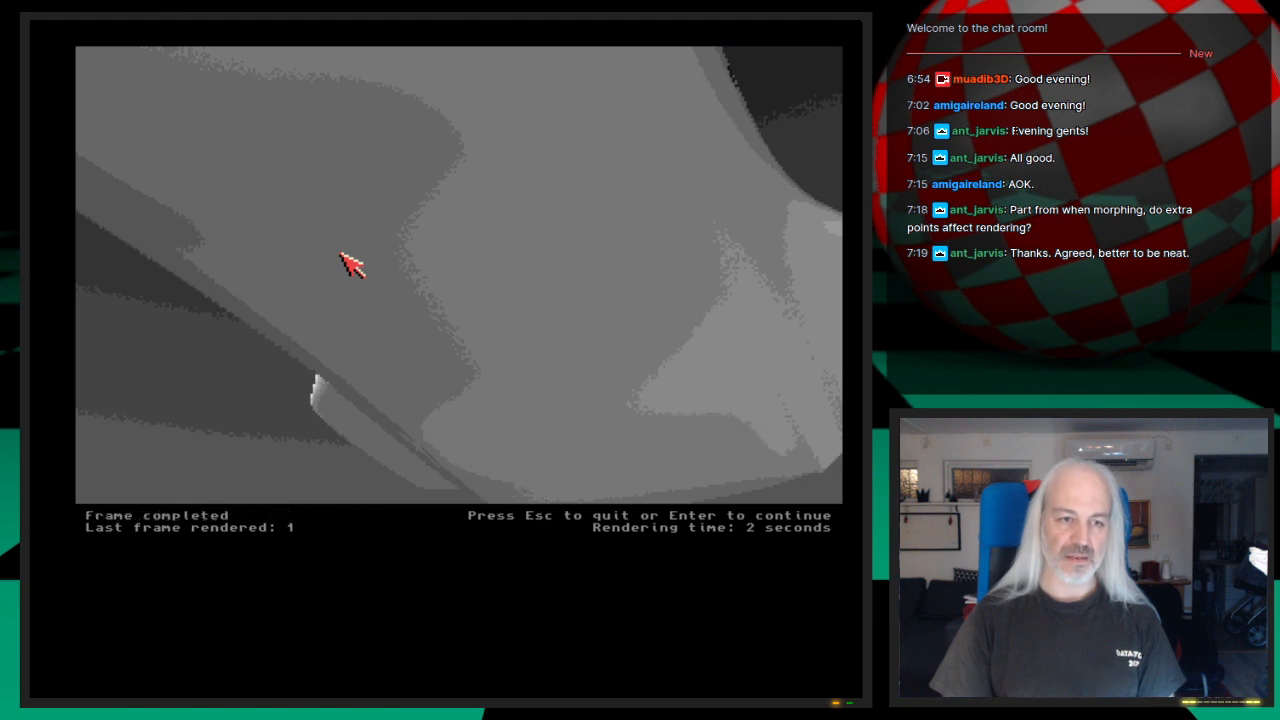
{"action": "left_click", "coordinate": [341, 254]}
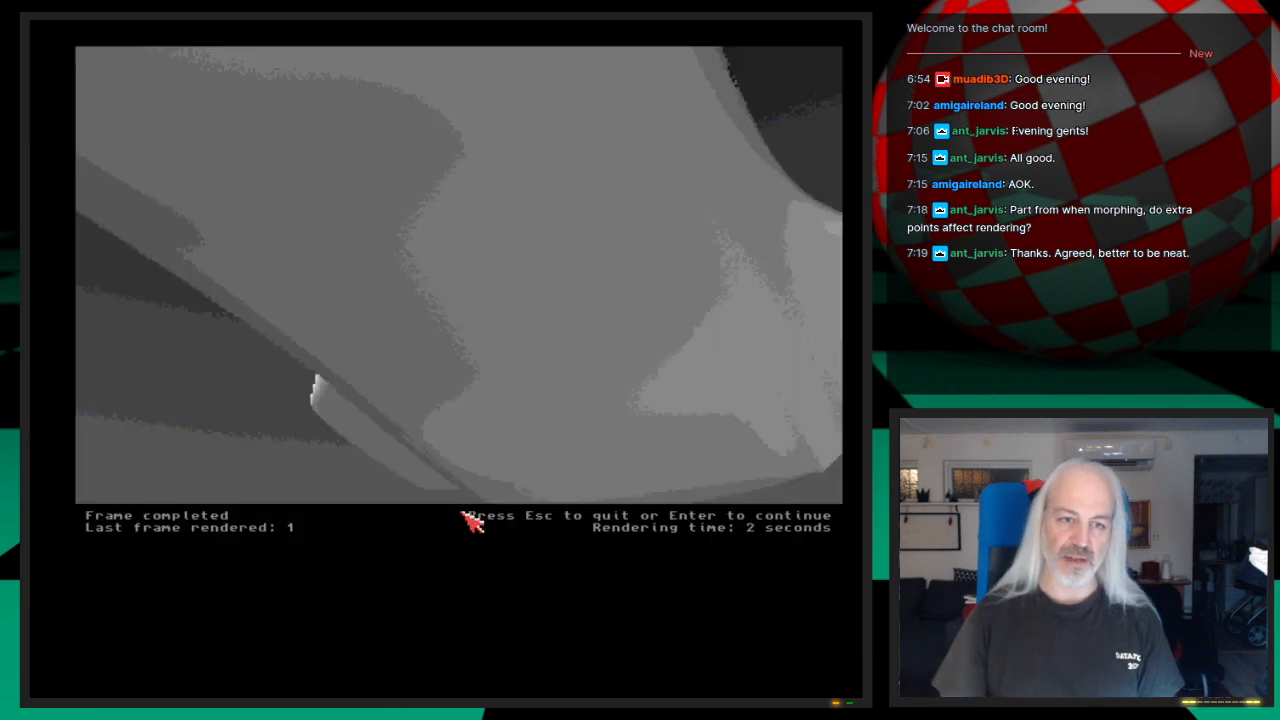
{"action": "key", "text": "Escape"}
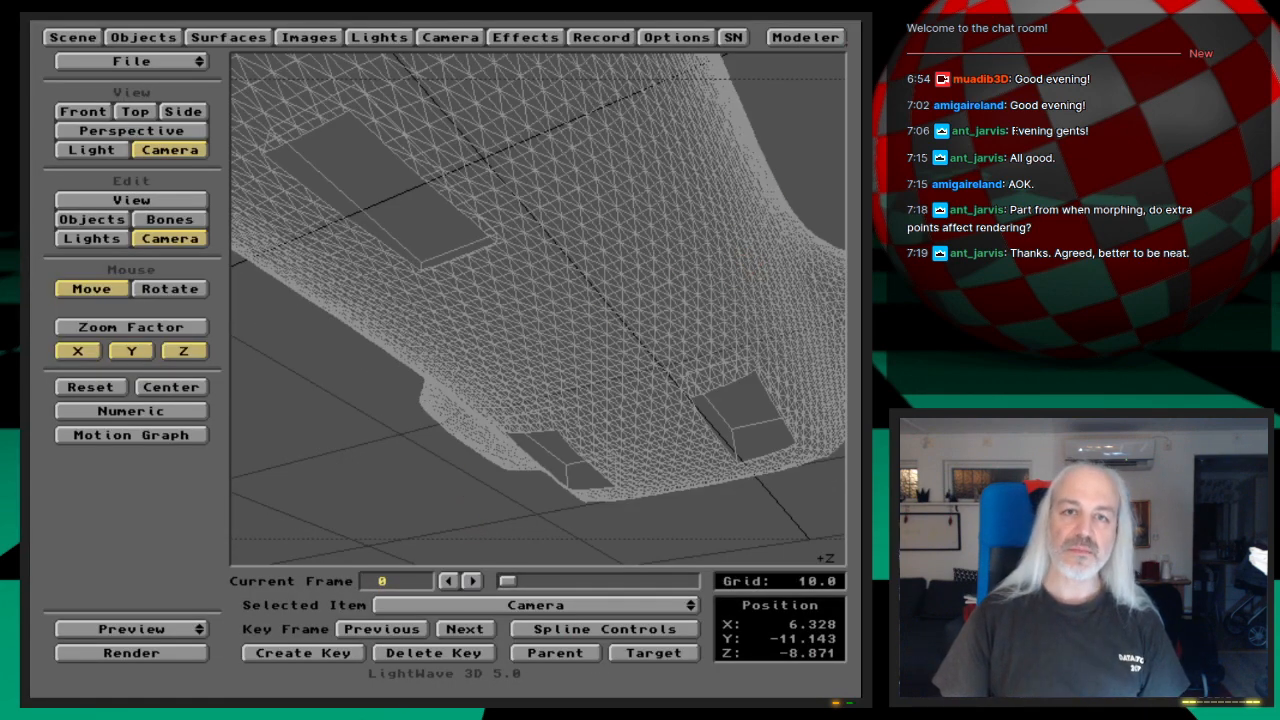
Step: Switch to Modeler and move the polygons of the single gear cover at the -Z end from the second layer to the third
{"action": "left_click", "coordinate": [806, 37]}
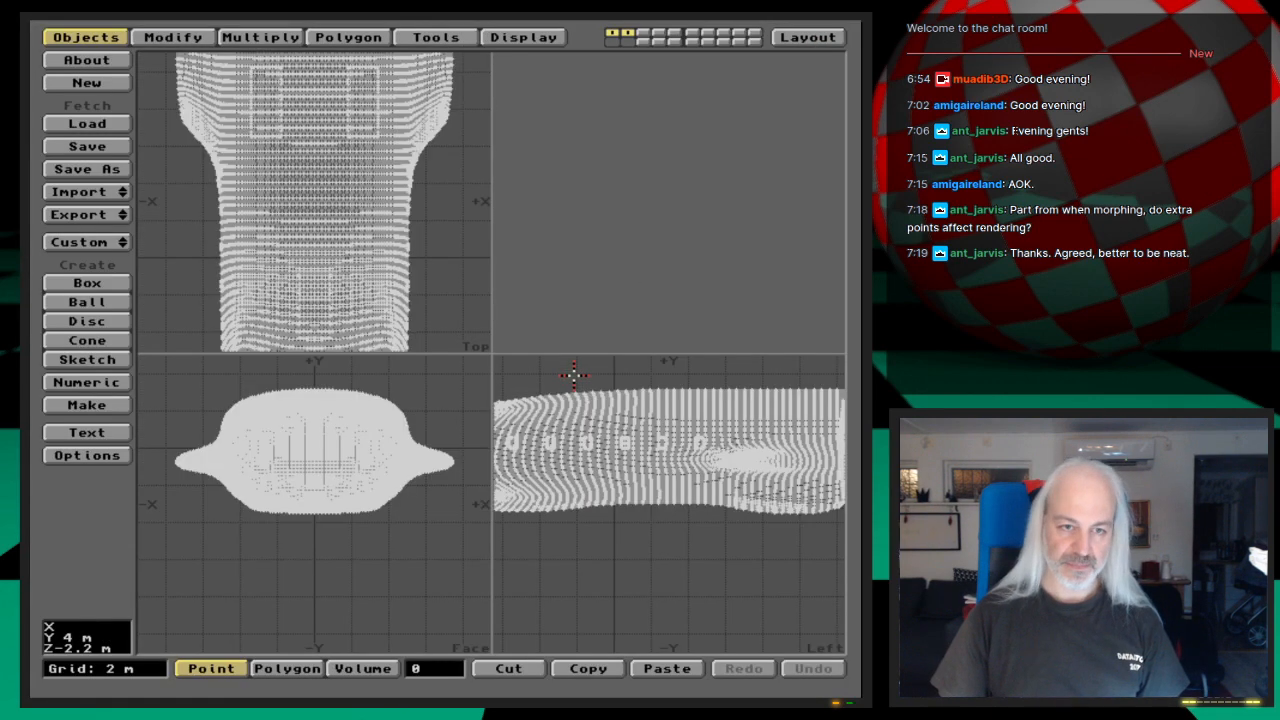
{"action": "key", "text": "2"}
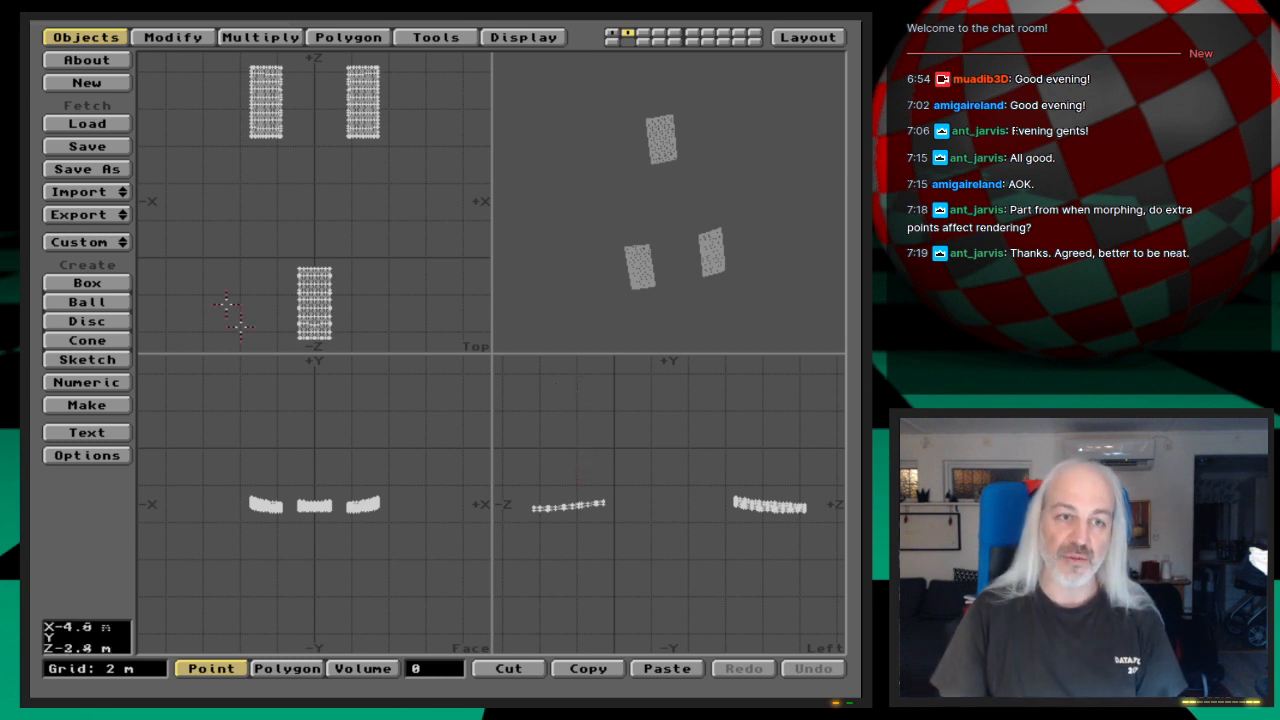
{"action": "key", "text": "space"}
{"action": "right_click_drag", "start_coordinate": [266, 234], "coordinate": [375, 355]}
{"action": "right_click_drag", "start_coordinate": [237, 318], "coordinate": [300, 236]}
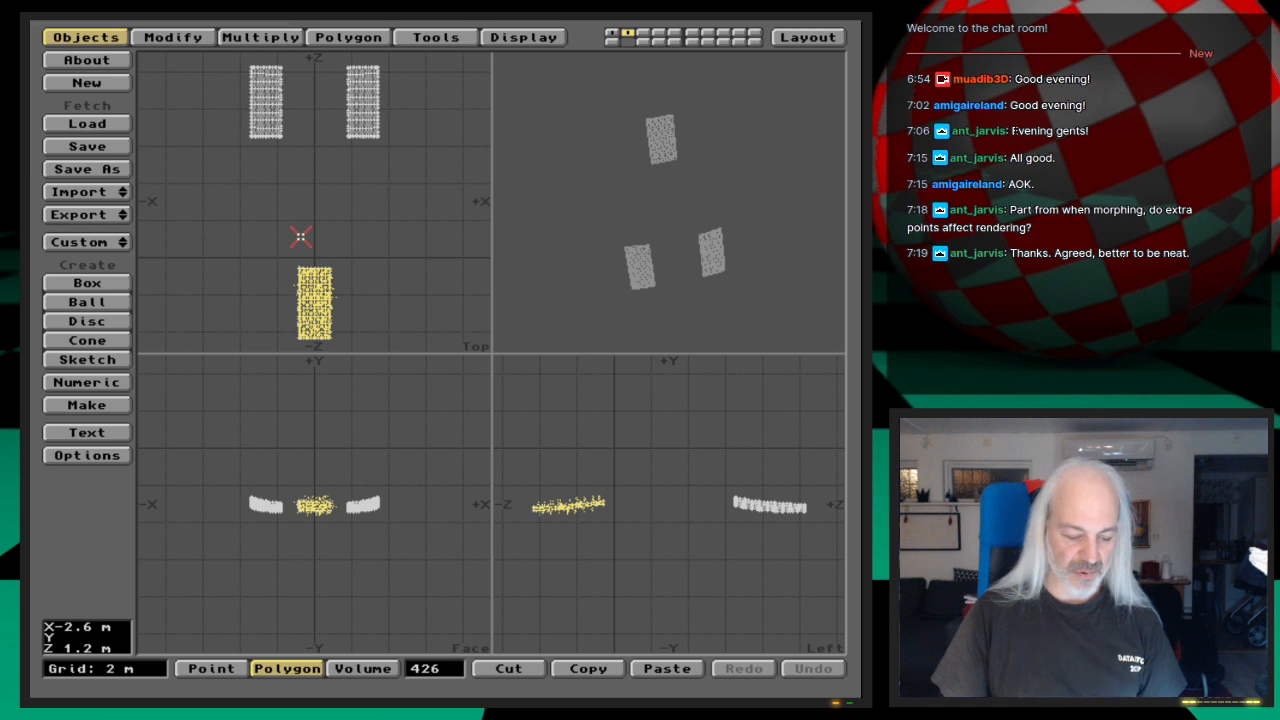
{"action": "key", "text": "Delete"}
{"action": "key", "text": "3"}
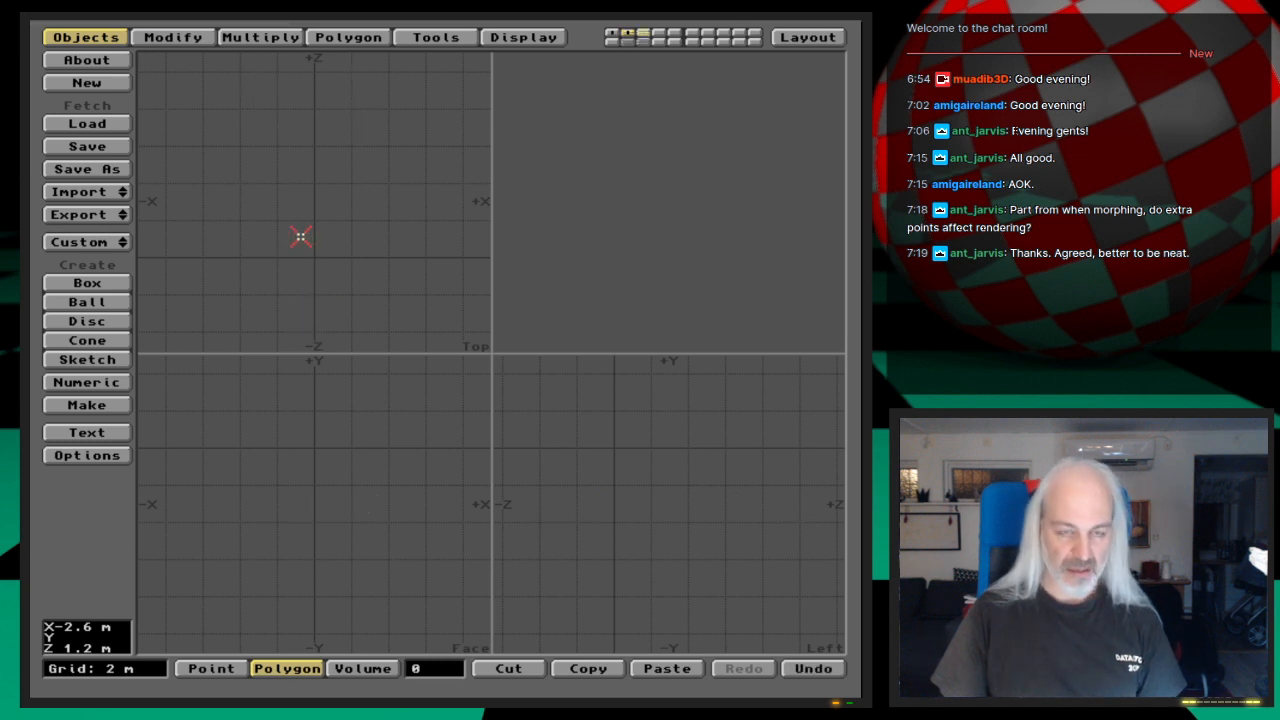
{"action": "key", "text": "v"}
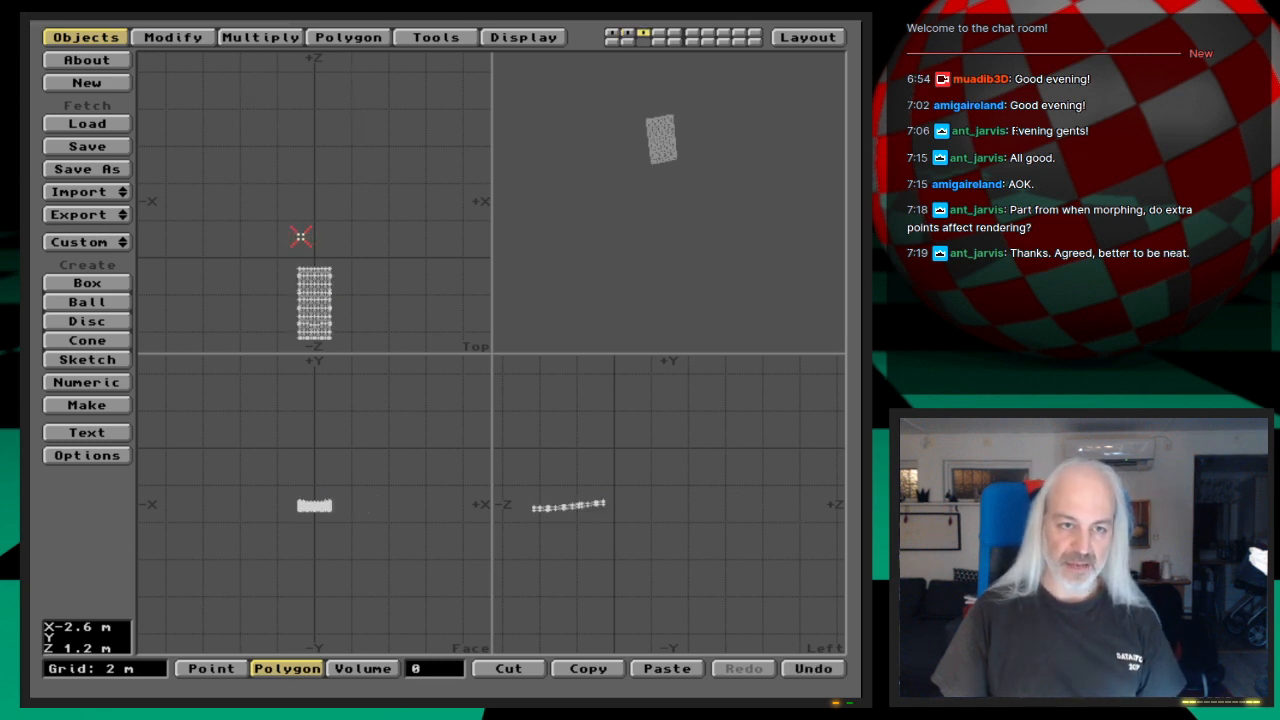
Step: Move the polygons of the gear cover on the -X side from the second layer to the fourth, and check each cover's layer
{"action": "key", "text": "2"}
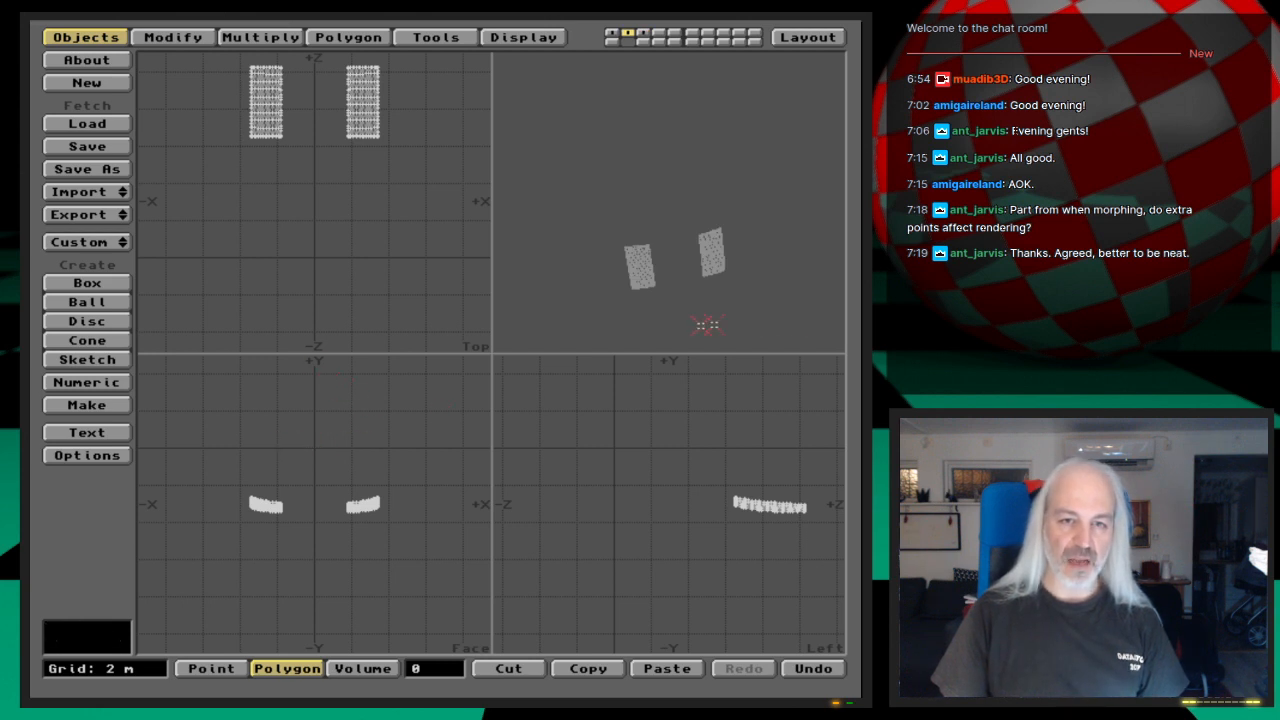
{"action": "mouse_move", "coordinate": [704, 156]}
{"action": "left_mouse_down"}
{"action": "mouse_move", "coordinate": [643, 243]}
{"action": "mouse_move", "coordinate": [711, 254]}
{"action": "mouse_move", "coordinate": [634, 263]}
{"action": "mouse_move", "coordinate": [696, 205]}
{"action": "mouse_move", "coordinate": [671, 200]}
{"action": "left_mouse_up"}
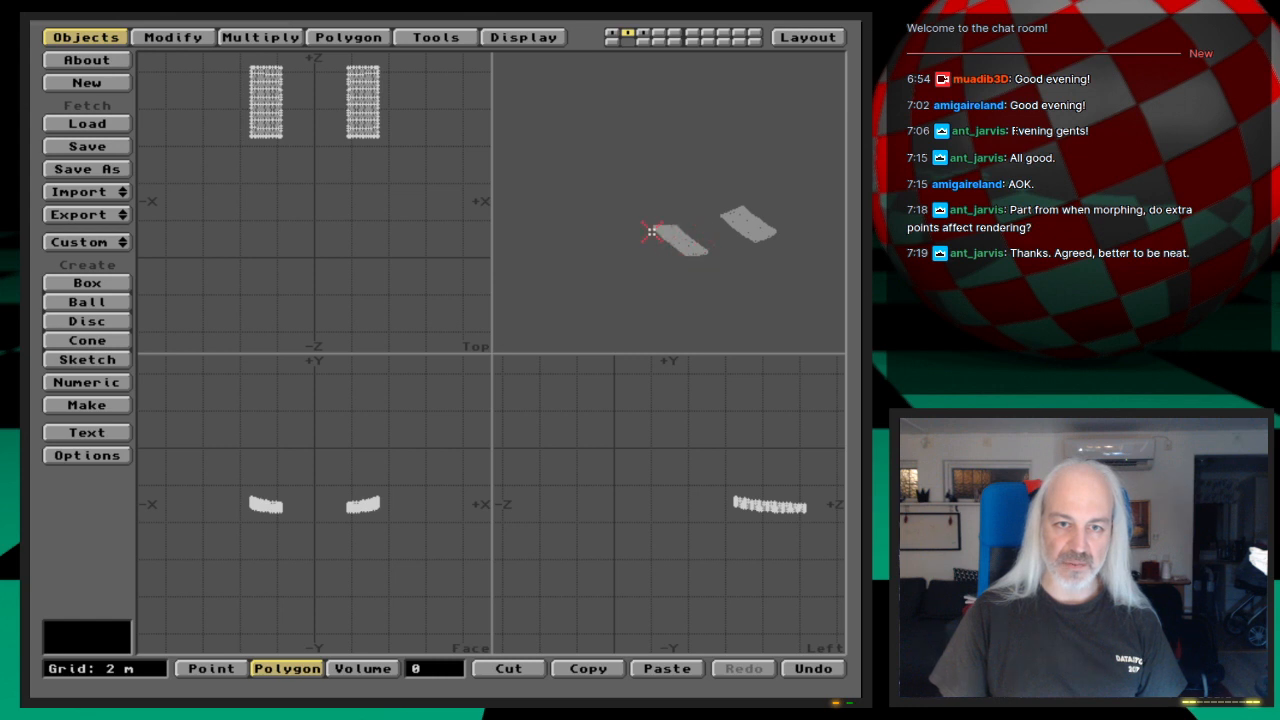
{"action": "left_click_drag", "start_coordinate": [651, 232], "coordinate": [643, 236]}
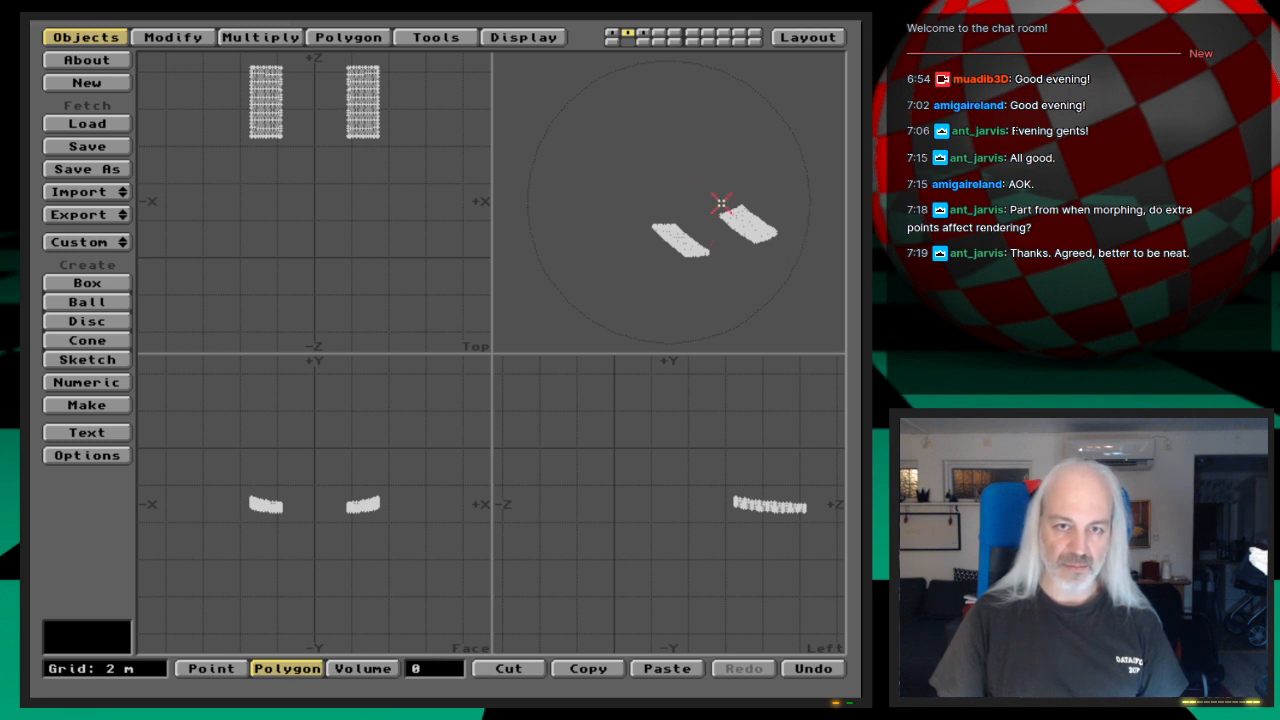
{"action": "key", "text": "1"}
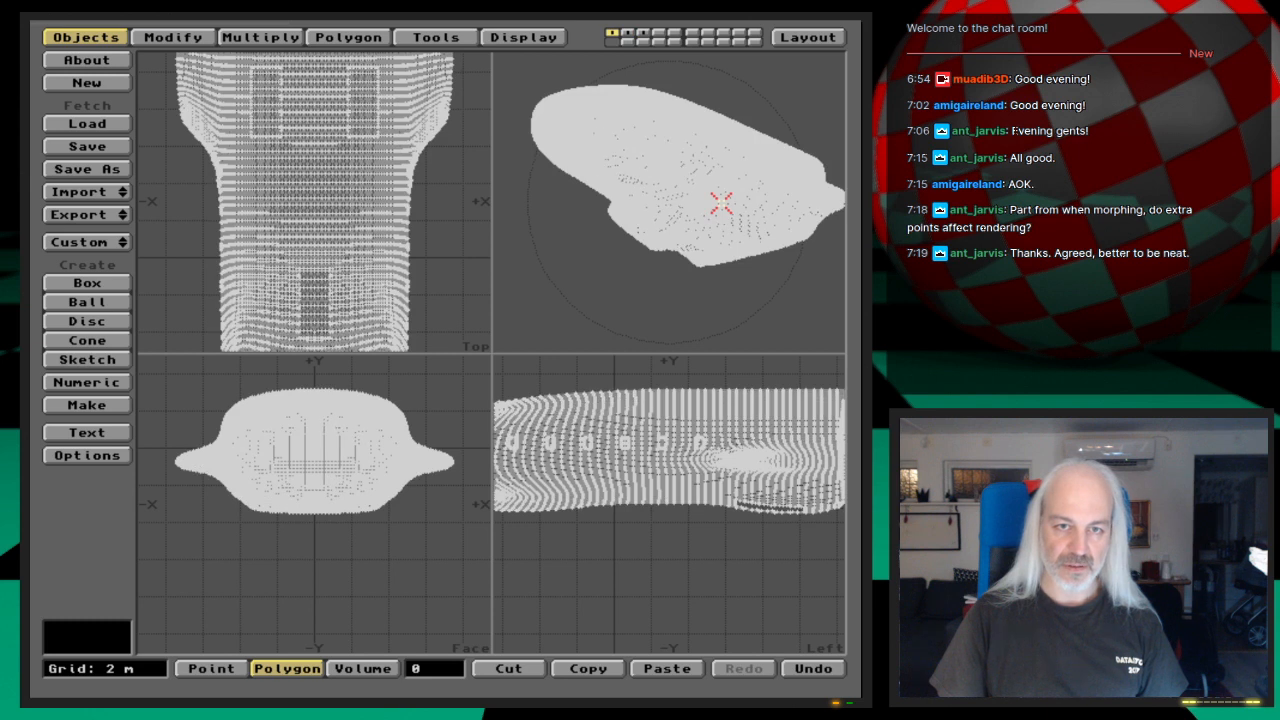
{"action": "key", "text": "2"}
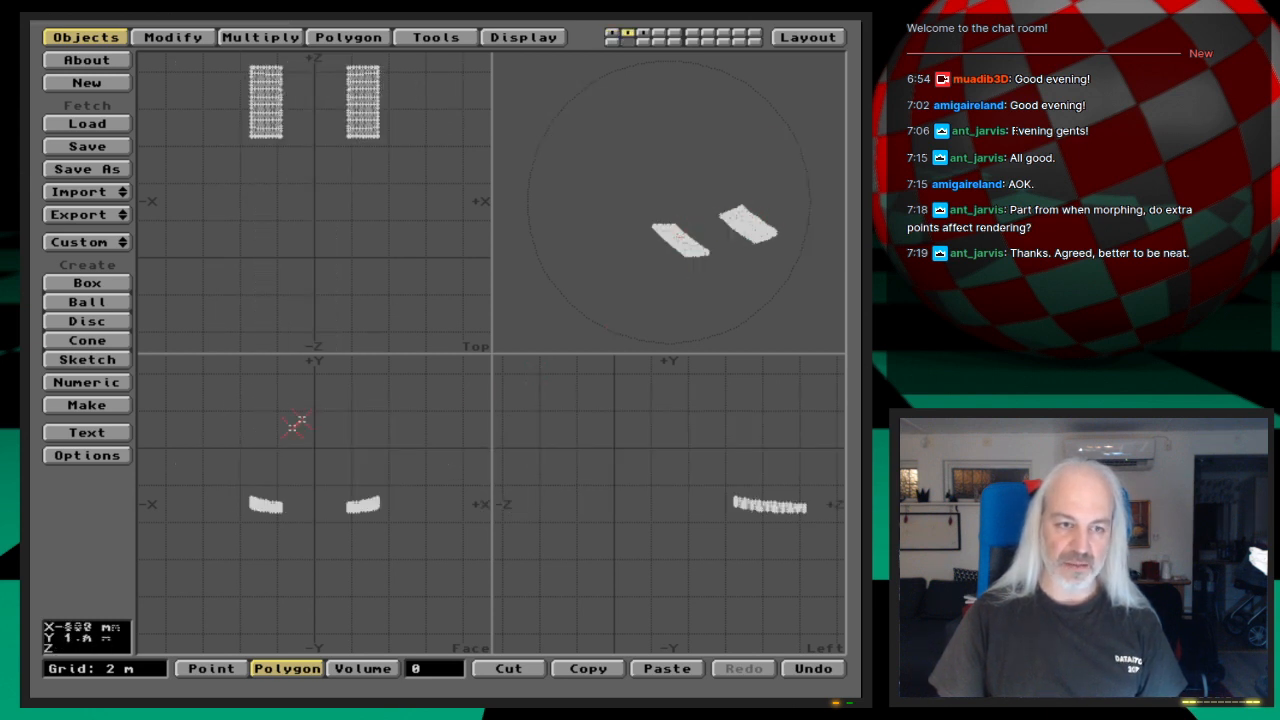
{"action": "mouse_move", "coordinate": [288, 566]}
{"action": "right_mouse_down"}
{"action": "mouse_move", "coordinate": [200, 517]}
{"action": "mouse_move", "coordinate": [342, 450]}
{"action": "right_mouse_up"}
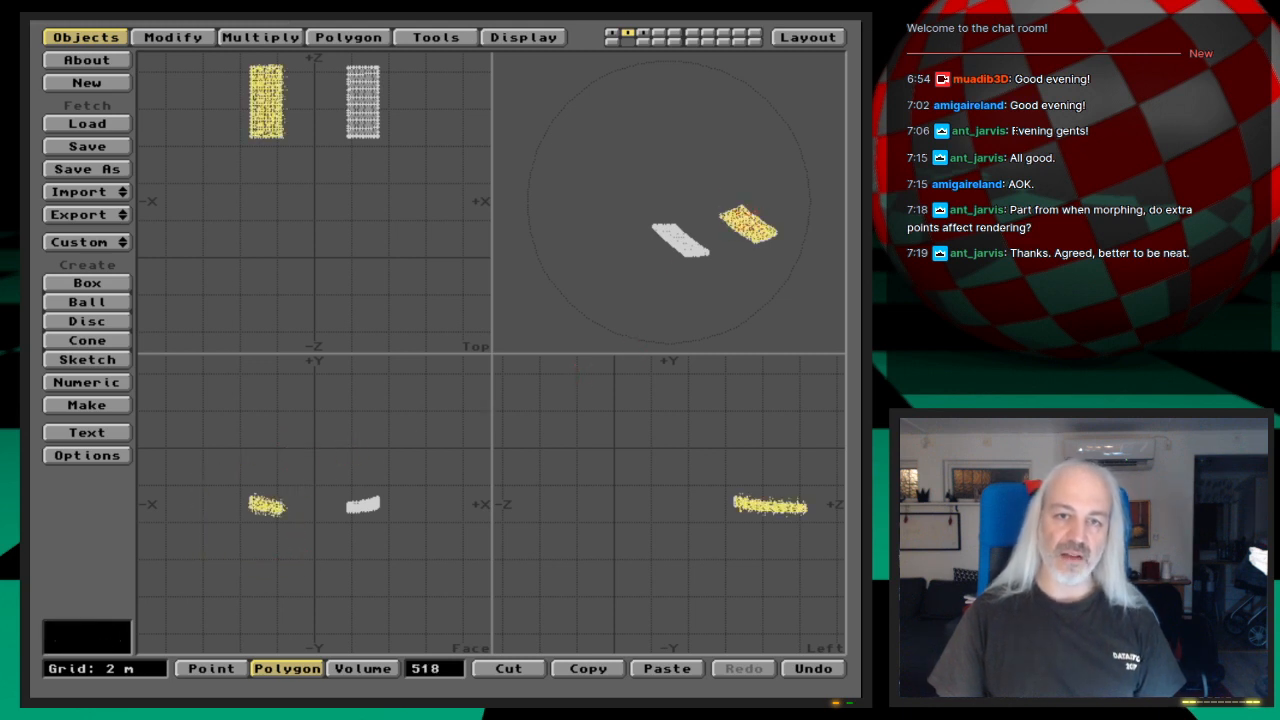
{"action": "key", "text": "Delete"}
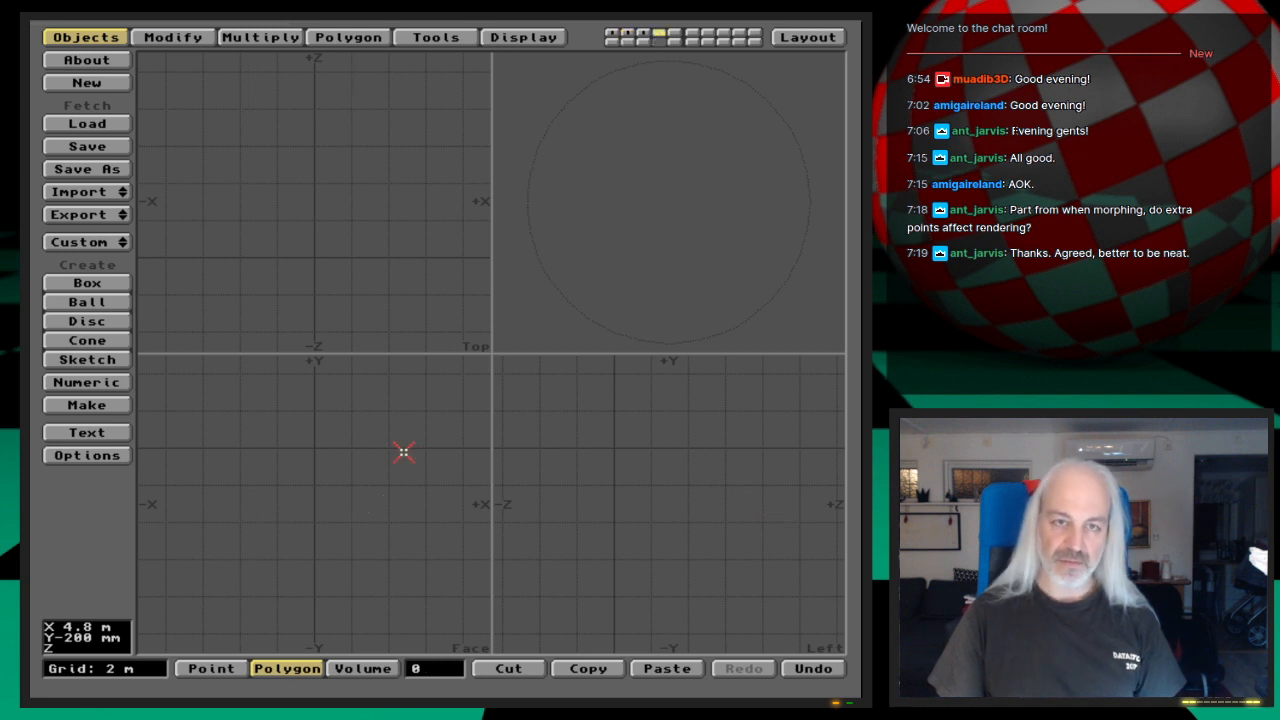
{"action": "key", "text": "v"}
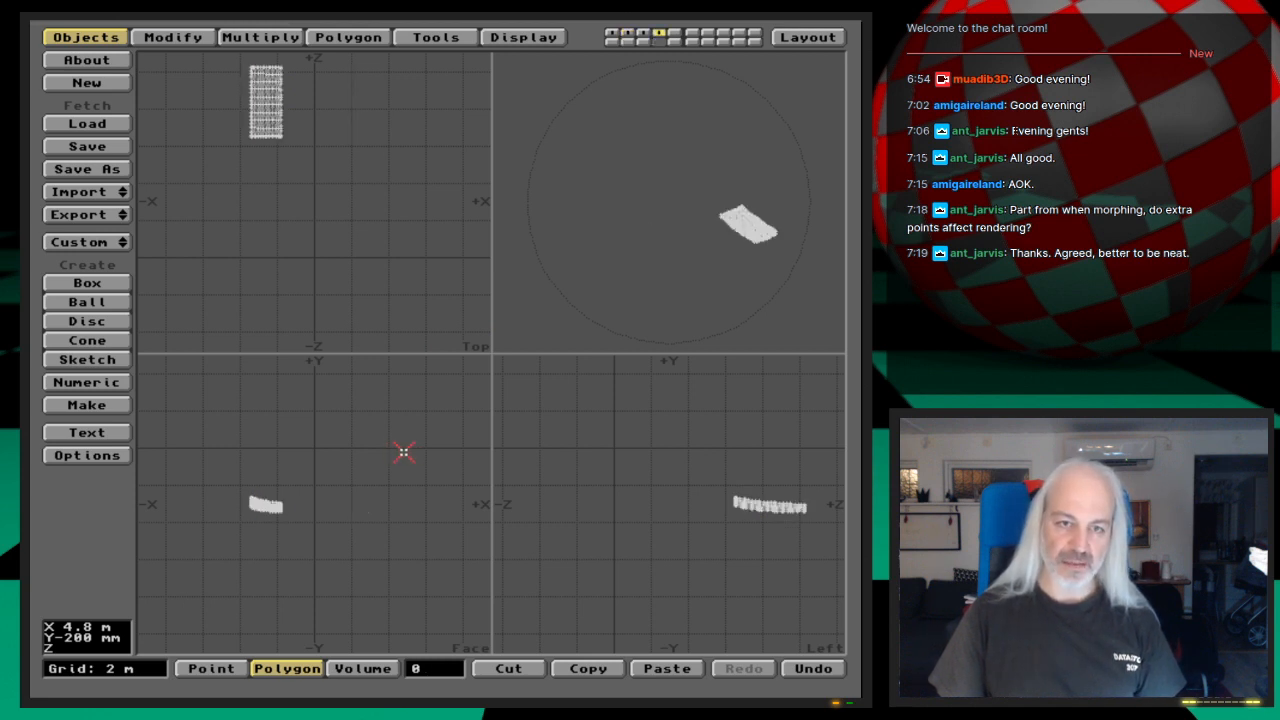
{"action": "key", "text": "2"}
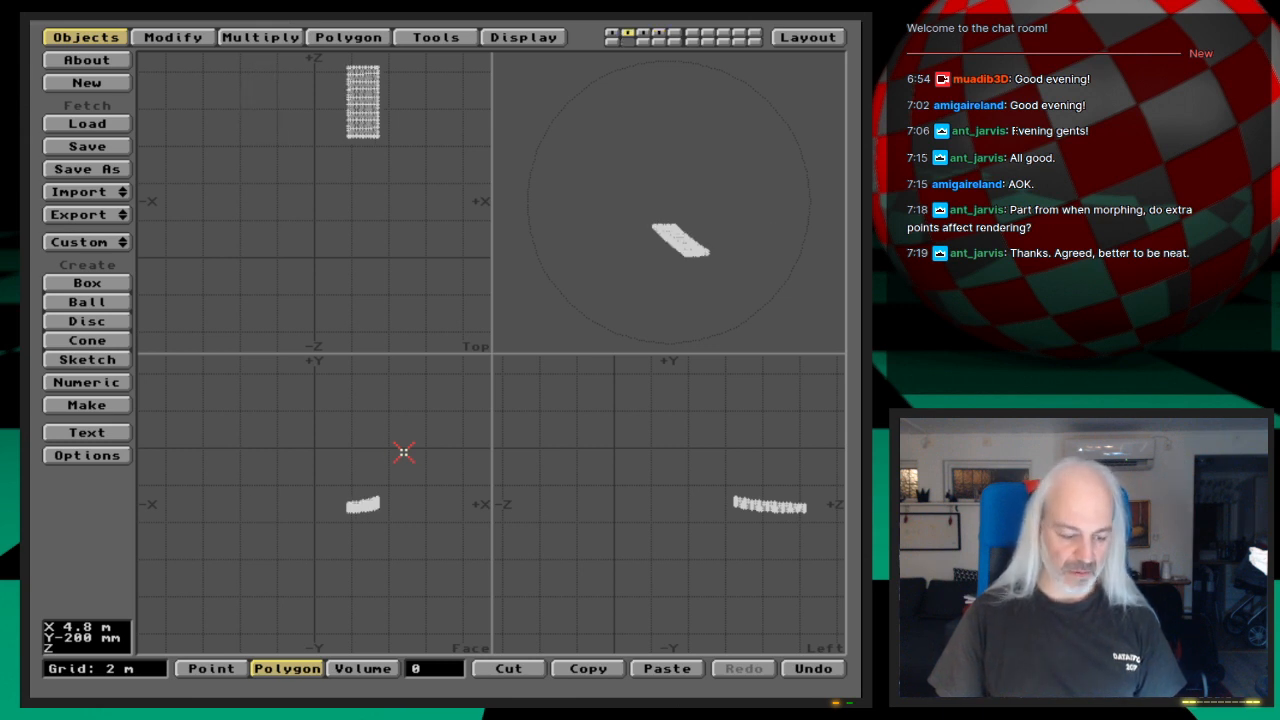
{"action": "key", "text": "3"}
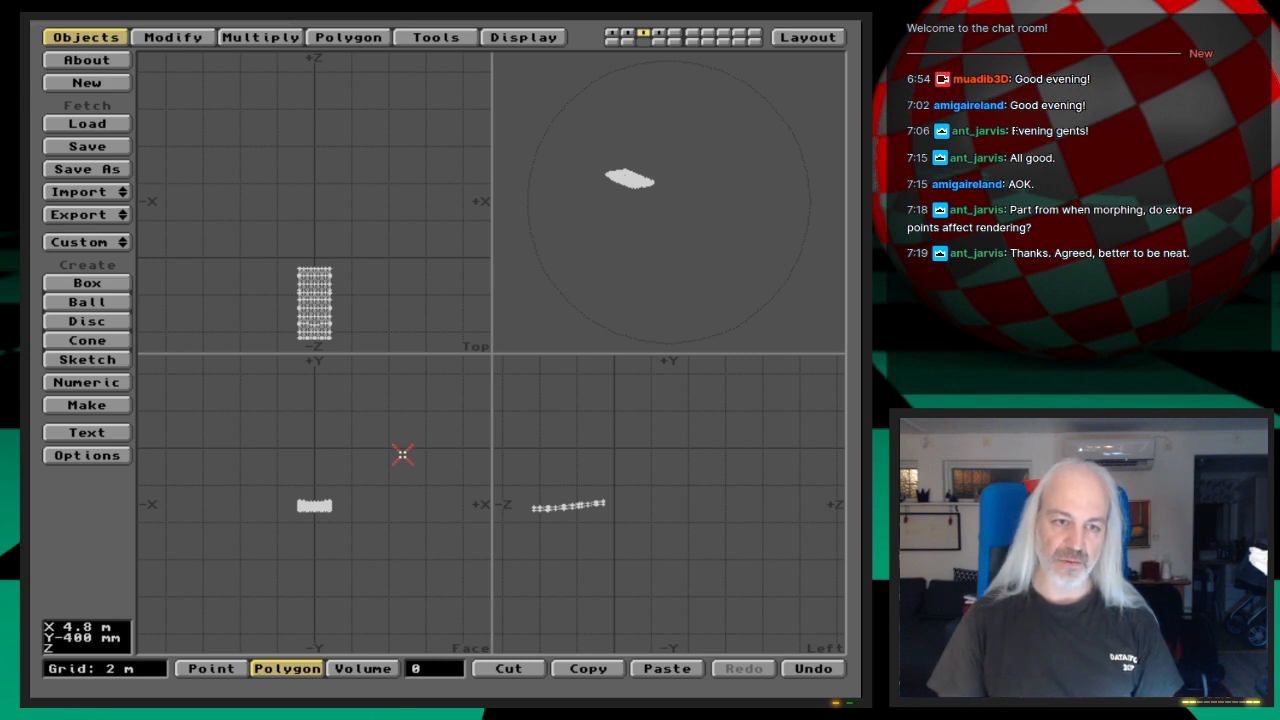
{"action": "key", "text": "4"}
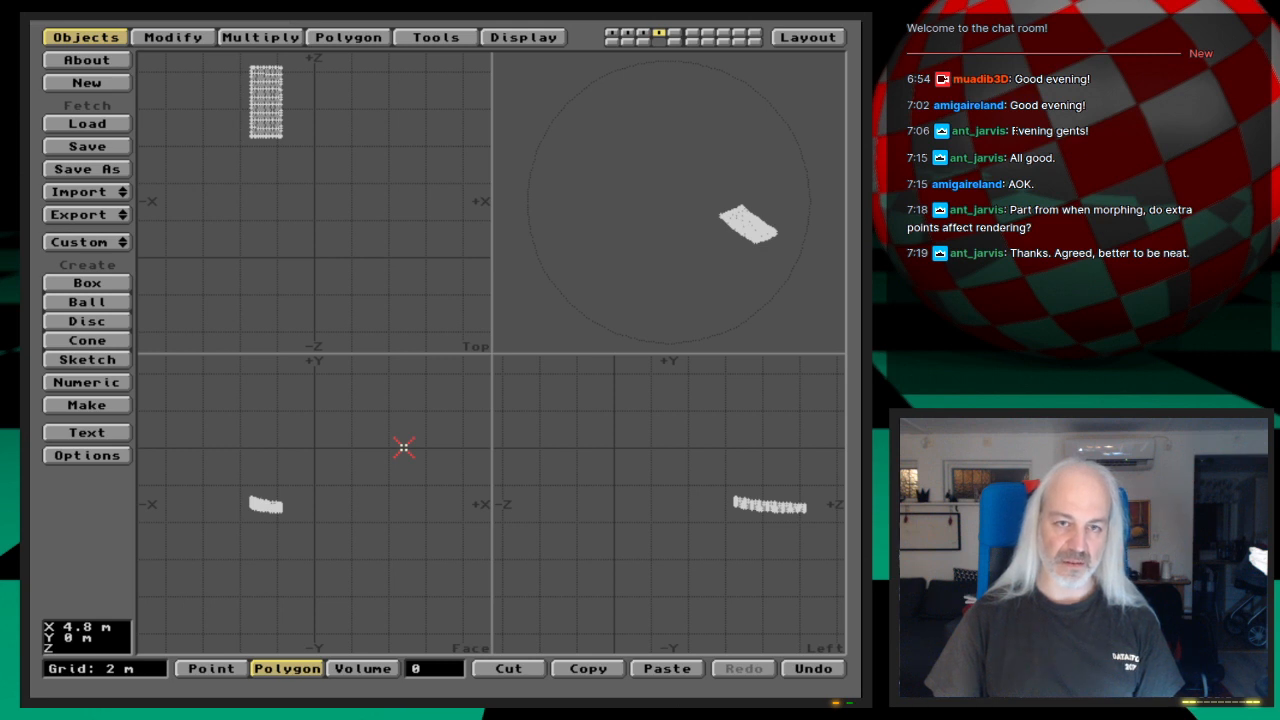
Step: Save the second layer's gear cover on the +X side as GearCover-Left in the 3D:webcast/Ep.29/Objects drawer
{"action": "key", "text": "2"}
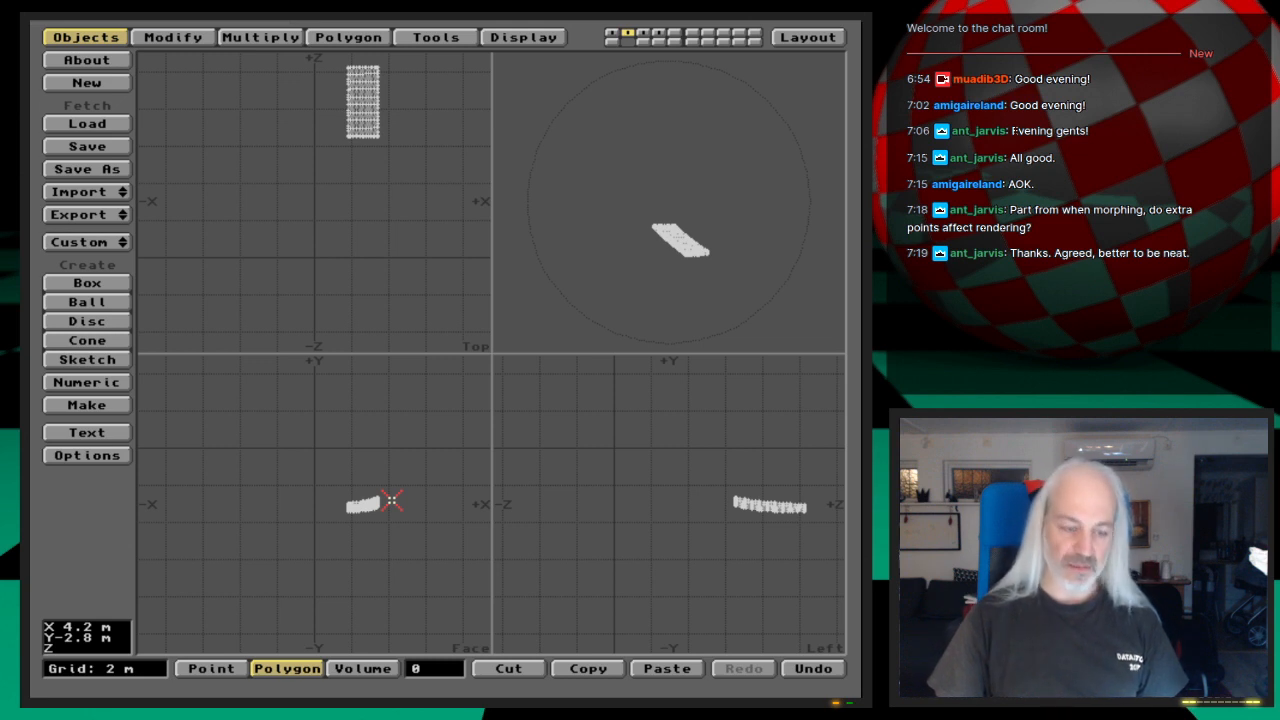
{"action": "key", "text": "shift+s"}
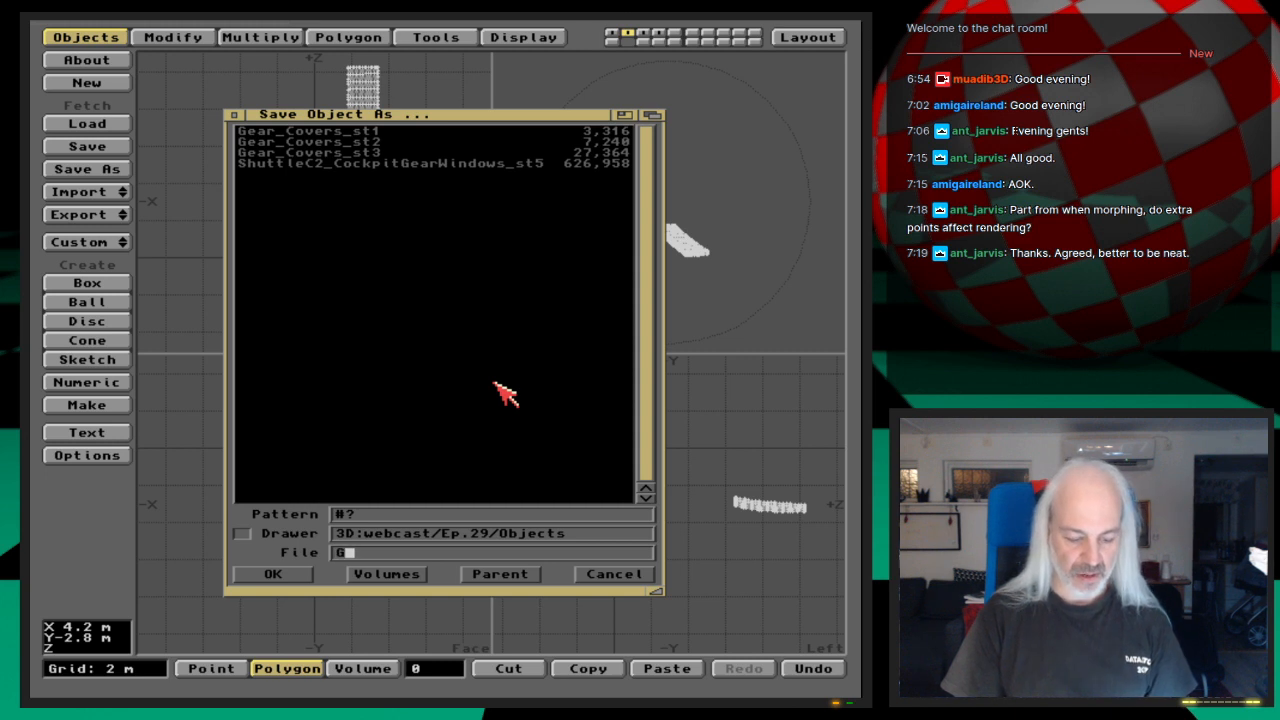
{"action": "key", "text": "BackSpace"}
{"action": "key", "text": "BackSpace"}
{"action": "key", "text": "BackSpace"}
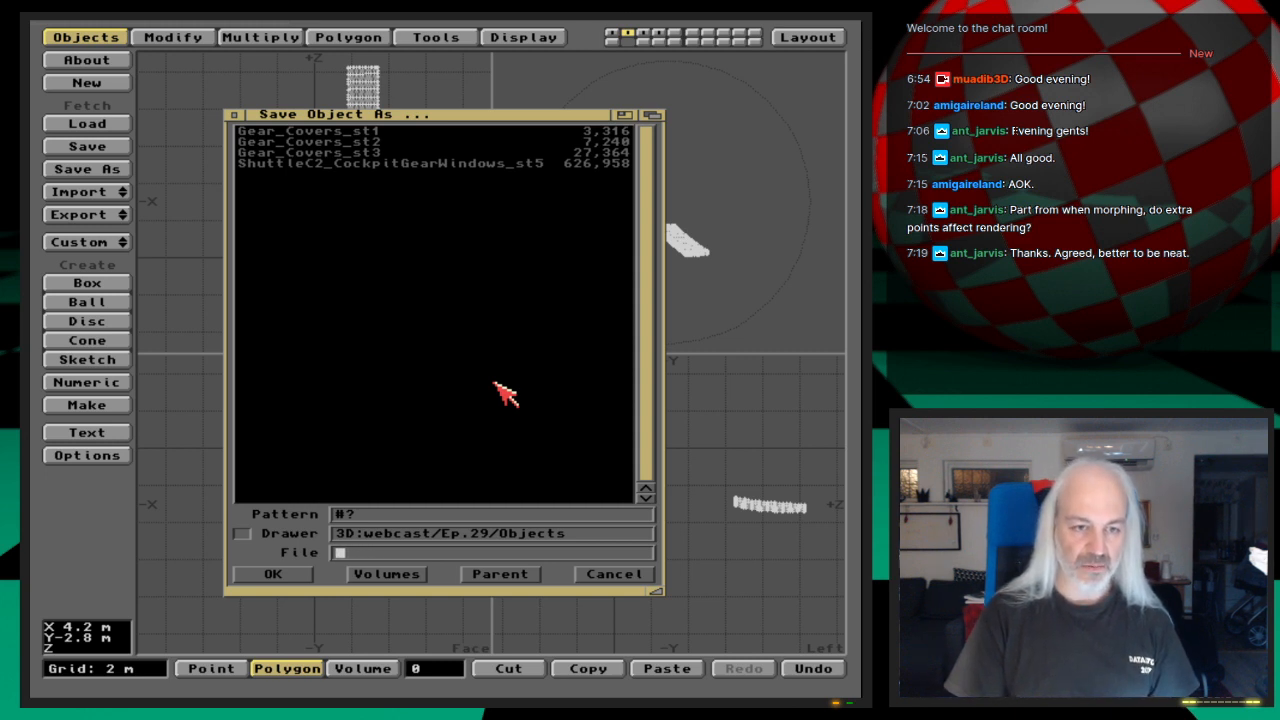
{"action": "type", "text": "GearCover-Left"}
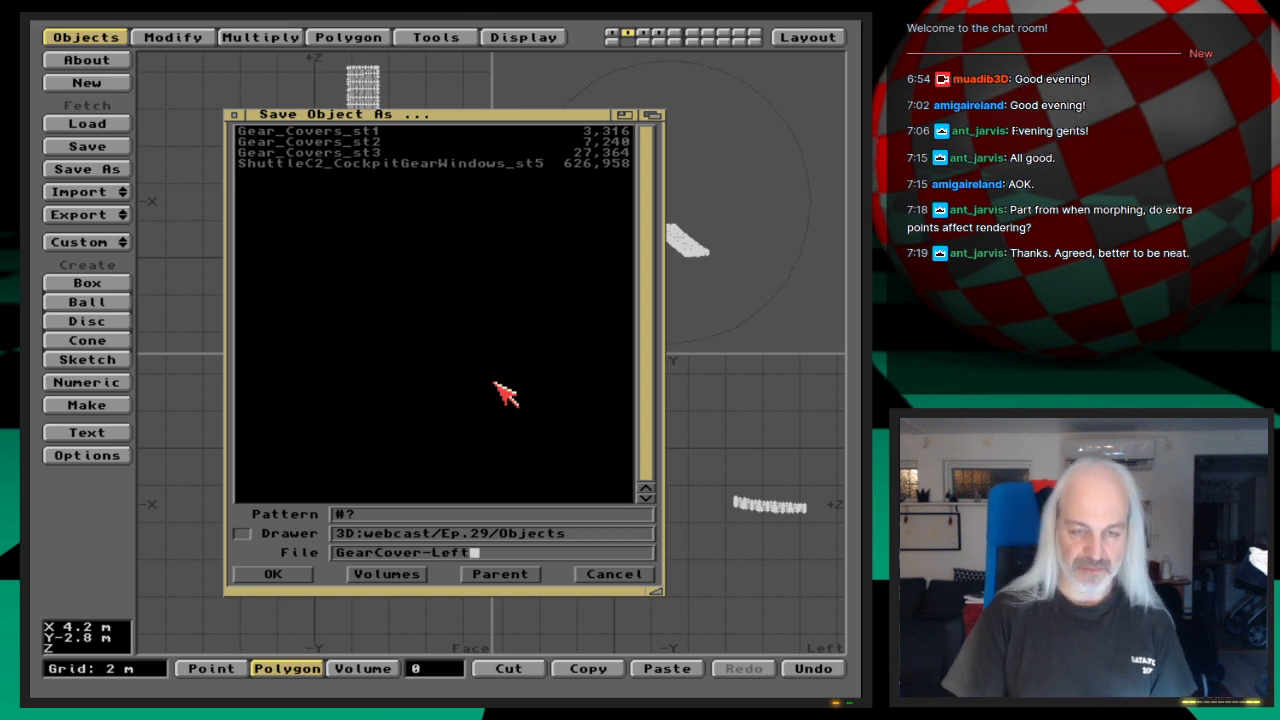
{"action": "key", "text": "Return"}
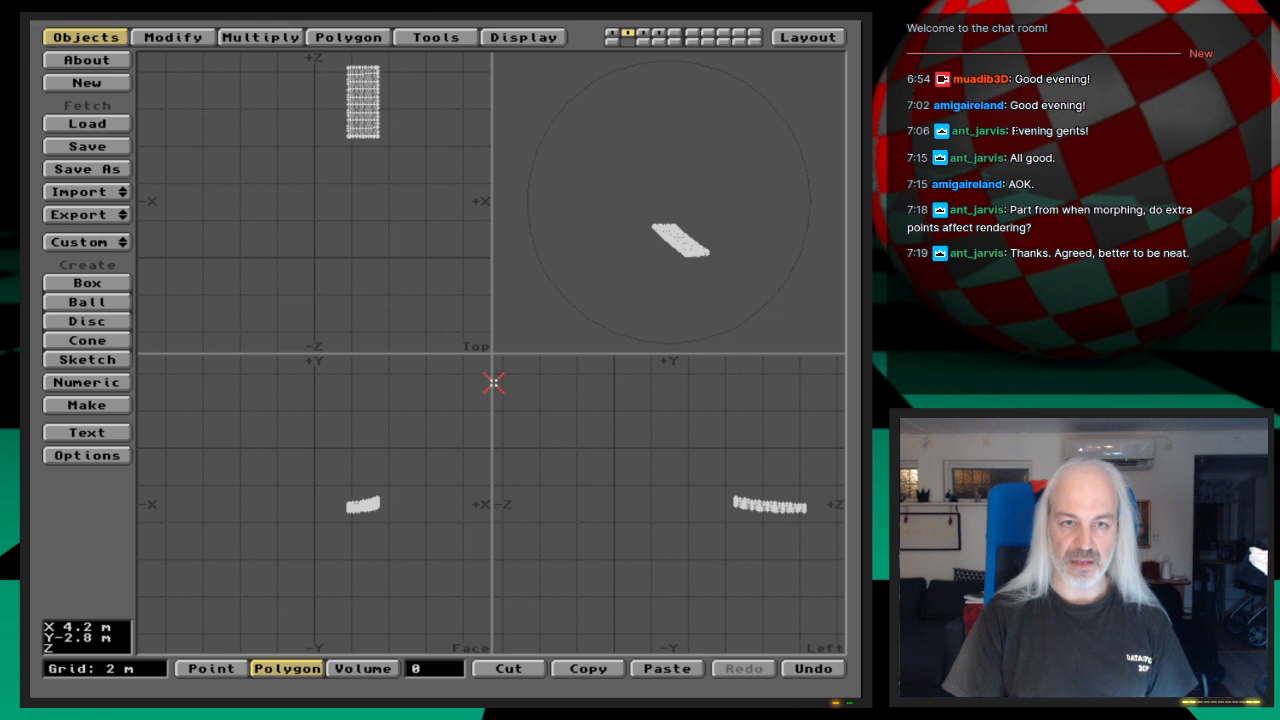
Step: Save the third layer's gear cover at the -Z end as GearCover-Front in the same drawer
{"action": "key", "text": "3"}
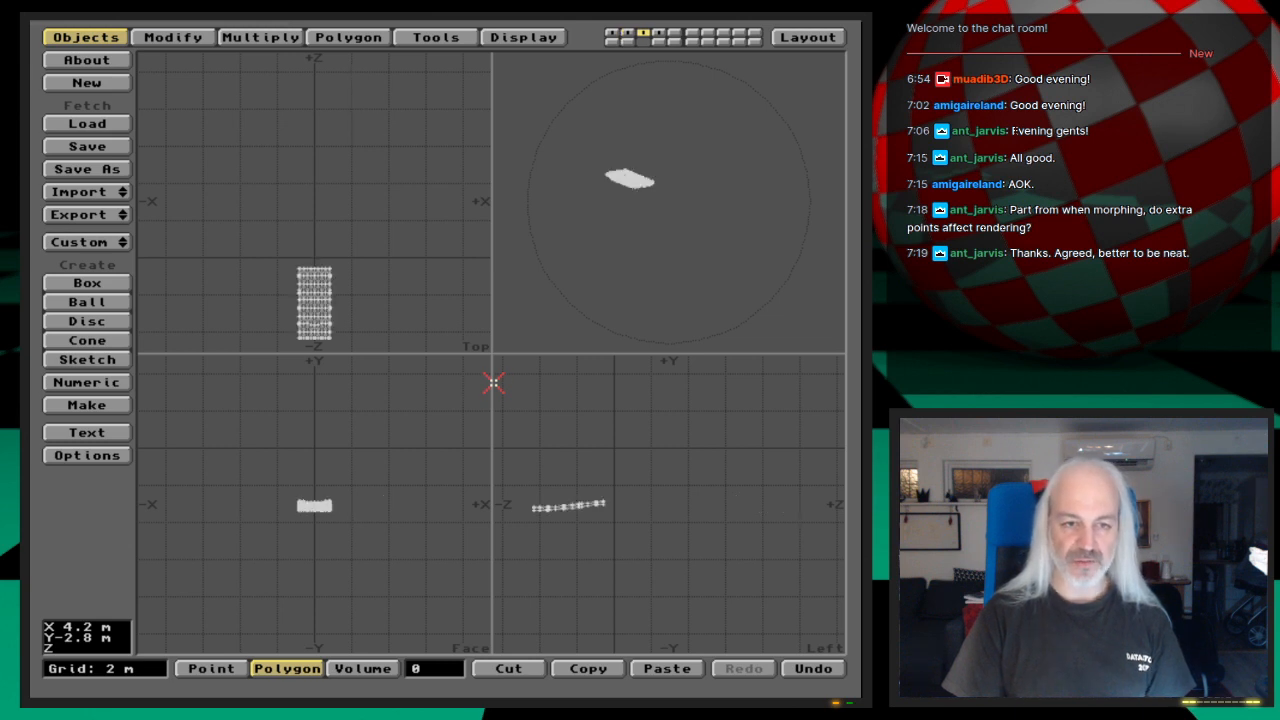
{"action": "key", "text": "shift+s"}
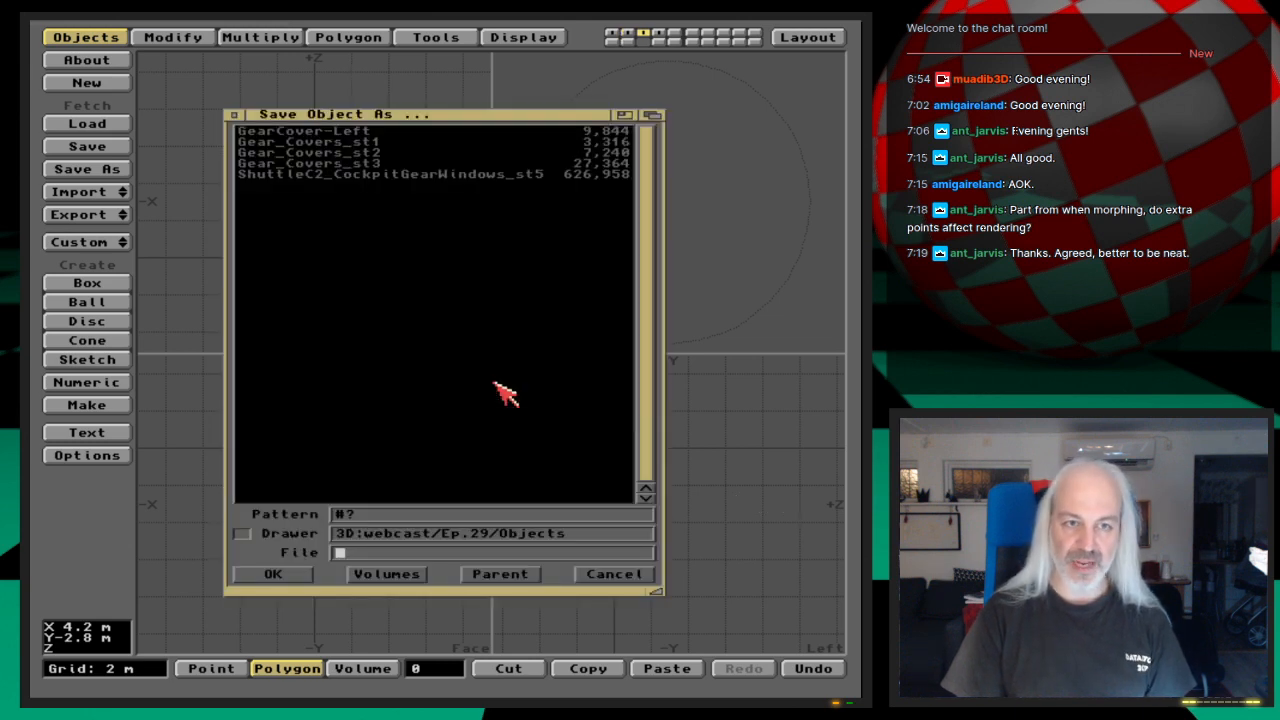
{"action": "key", "text": "Down"}
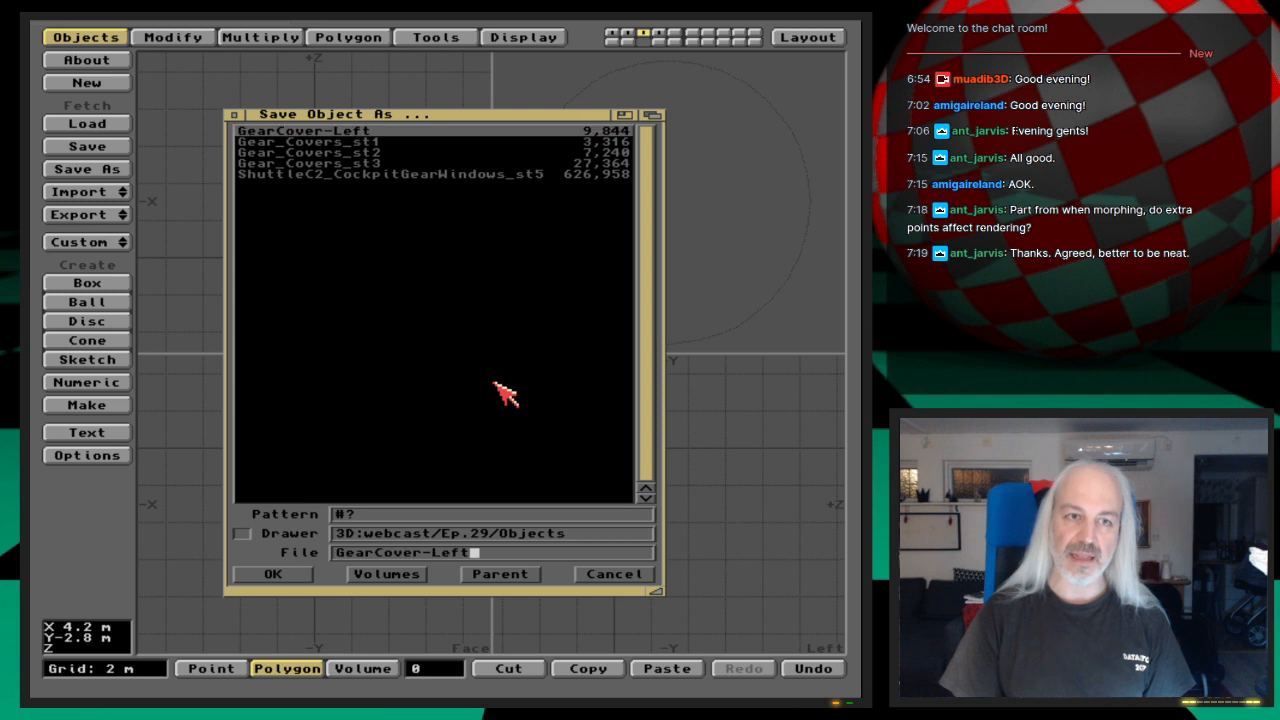
{"action": "key", "text": "BackSpace"}
{"action": "key", "text": "BackSpace"}
{"action": "key", "text": "BackSpace"}
{"action": "key", "text": "BackSpace"}
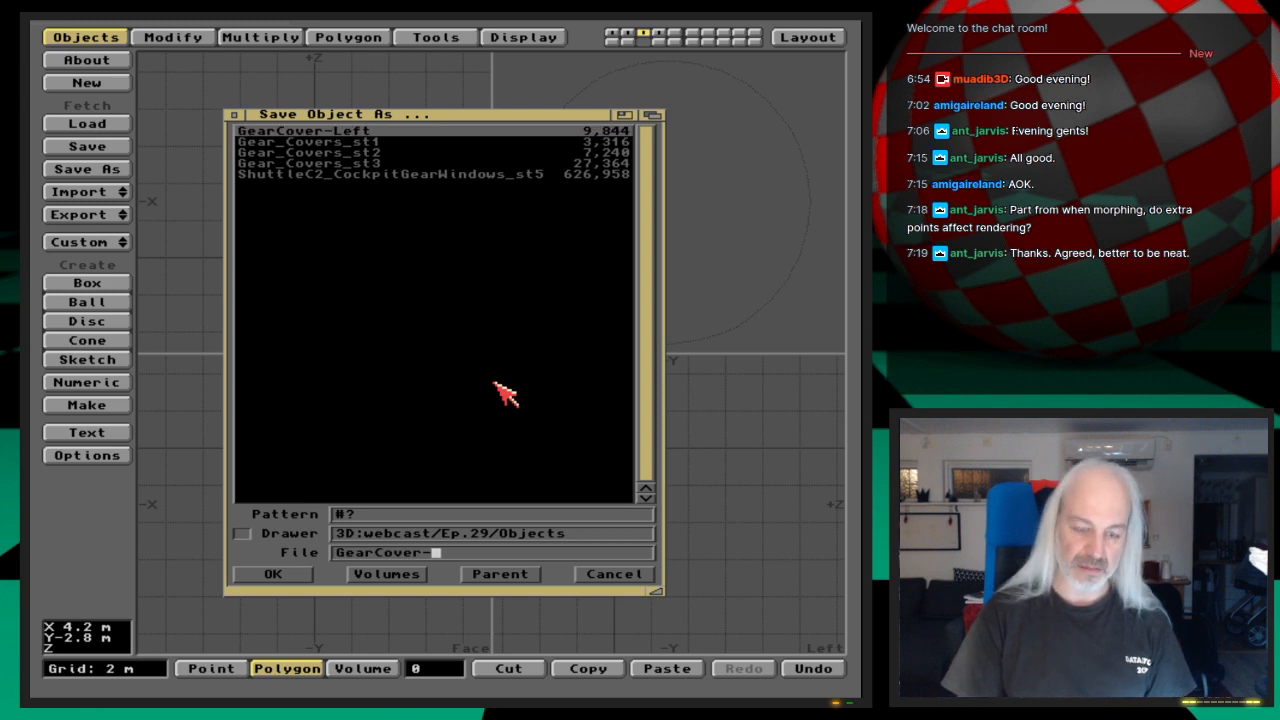
{"action": "type", "text": "Front"}
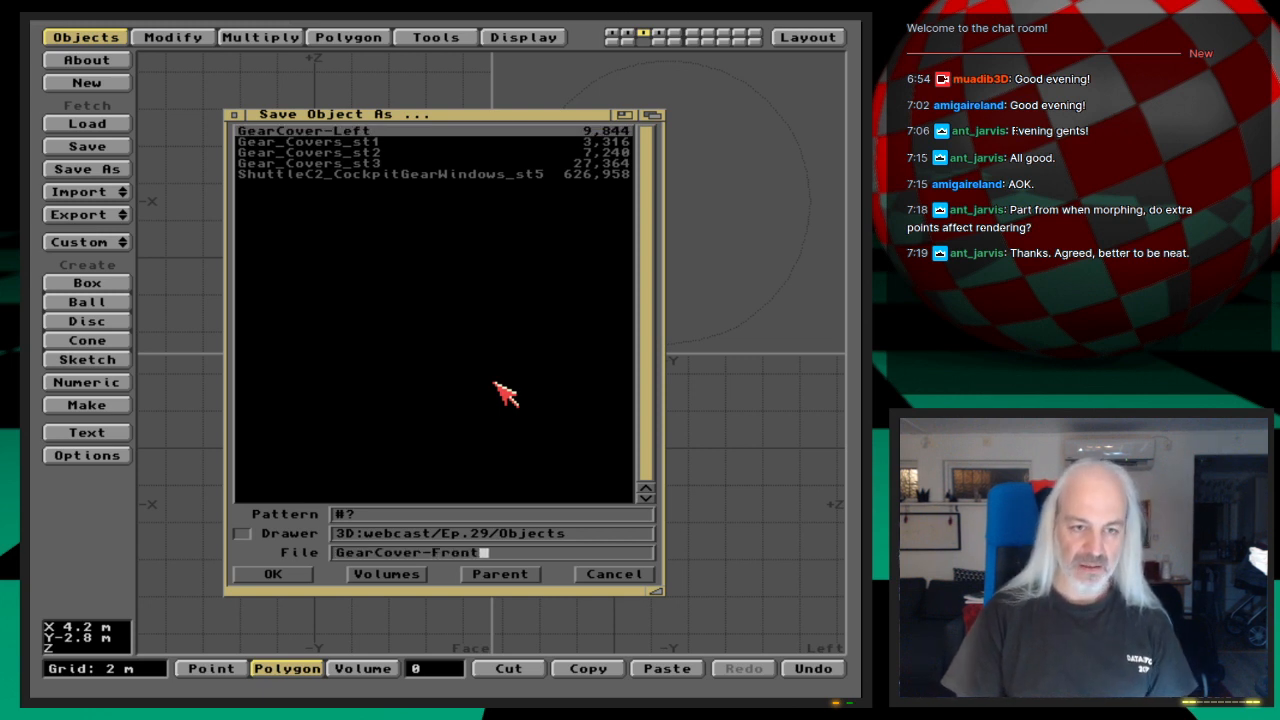
{"action": "key", "text": "Return"}
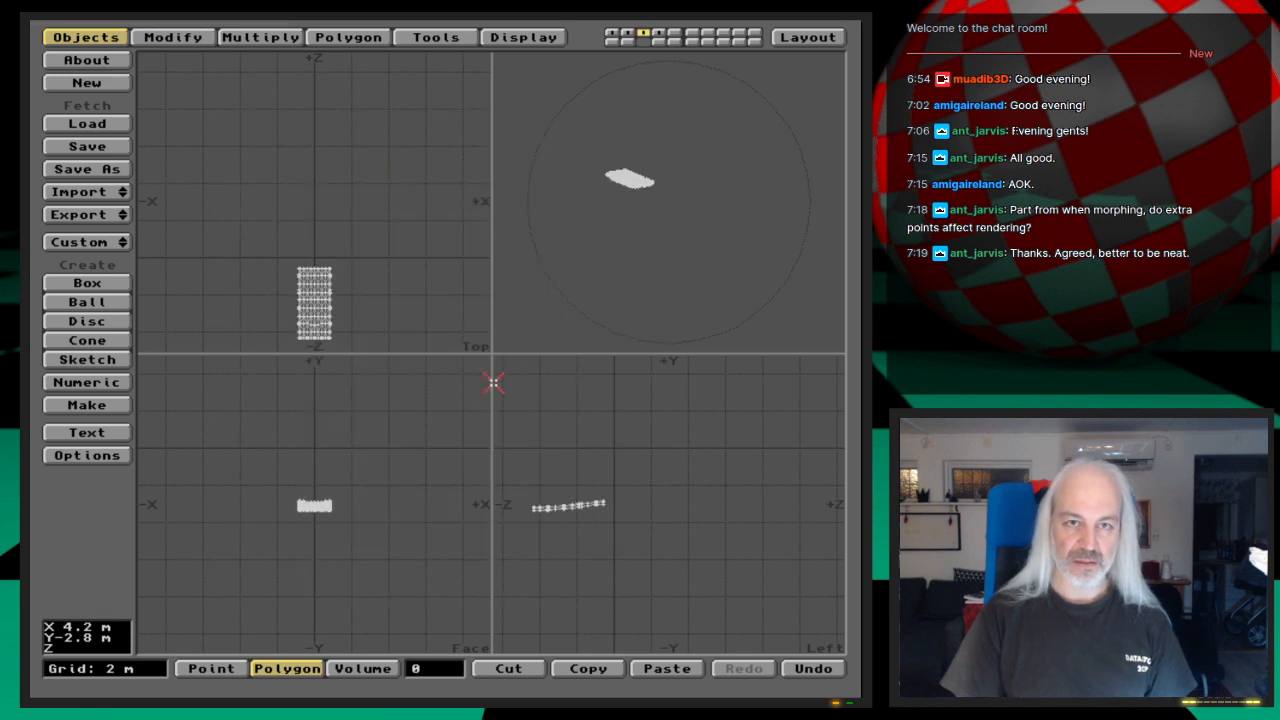
Step: Save the fourth layer's gear cover on the -X side as GearCover-Right in the same drawer
{"action": "key", "text": "4"}
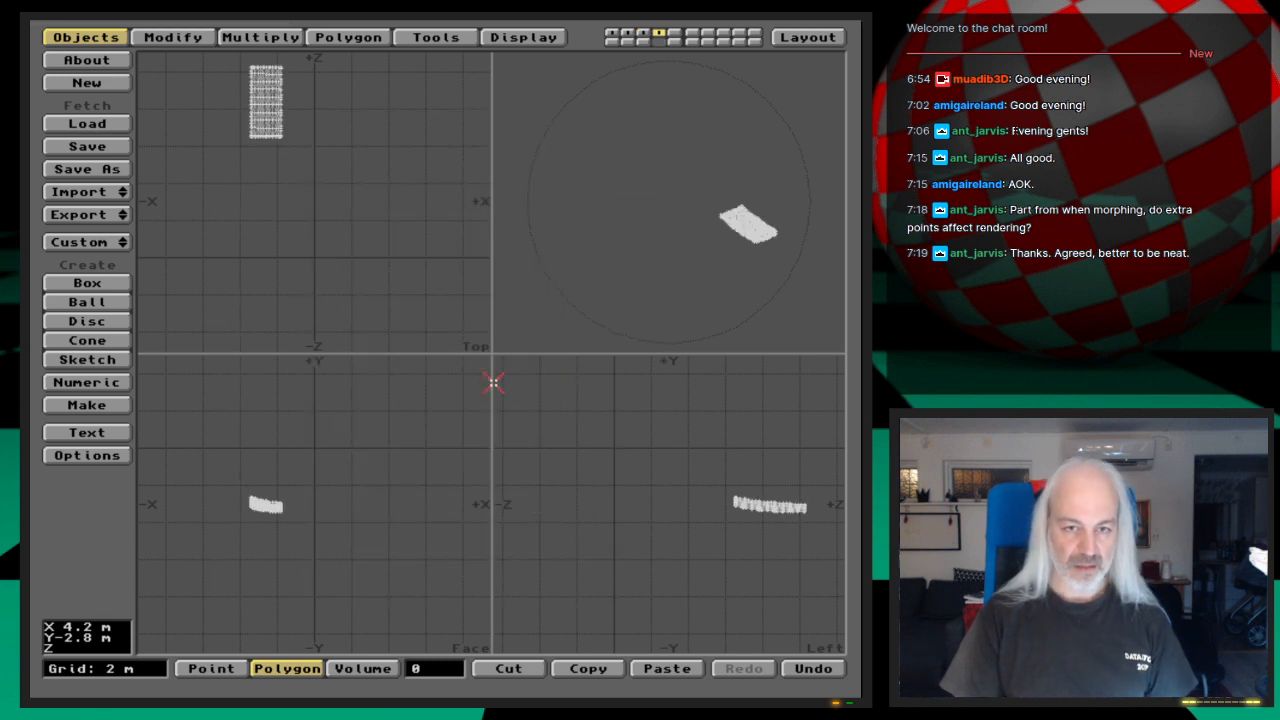
{"action": "key", "text": "shift+d"}
{"action": "key", "text": "Return"}
{"action": "key", "text": "s"}
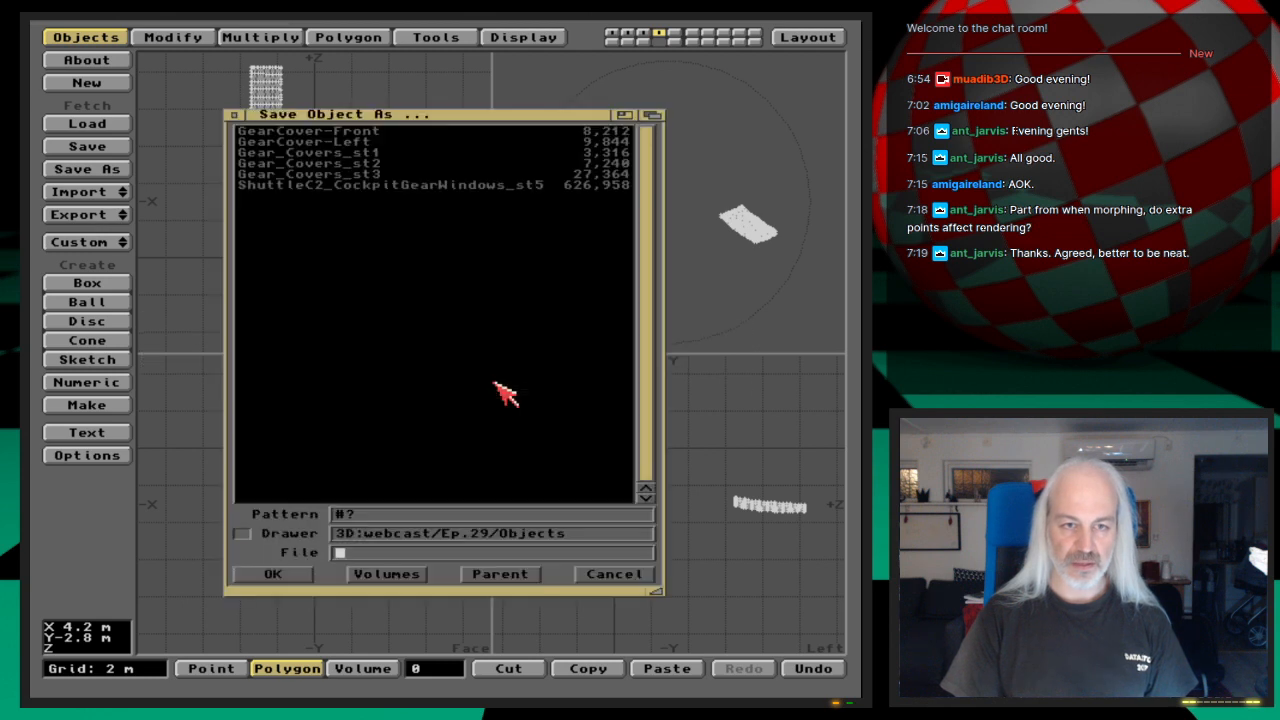
{"action": "key", "text": "Down"}
{"action": "key", "text": "BackSpace"}
{"action": "key", "text": "BackSpace"}
{"action": "key", "text": "BackSpace"}
{"action": "key", "text": "BackSpace"}
{"action": "key", "text": "BackSpace"}
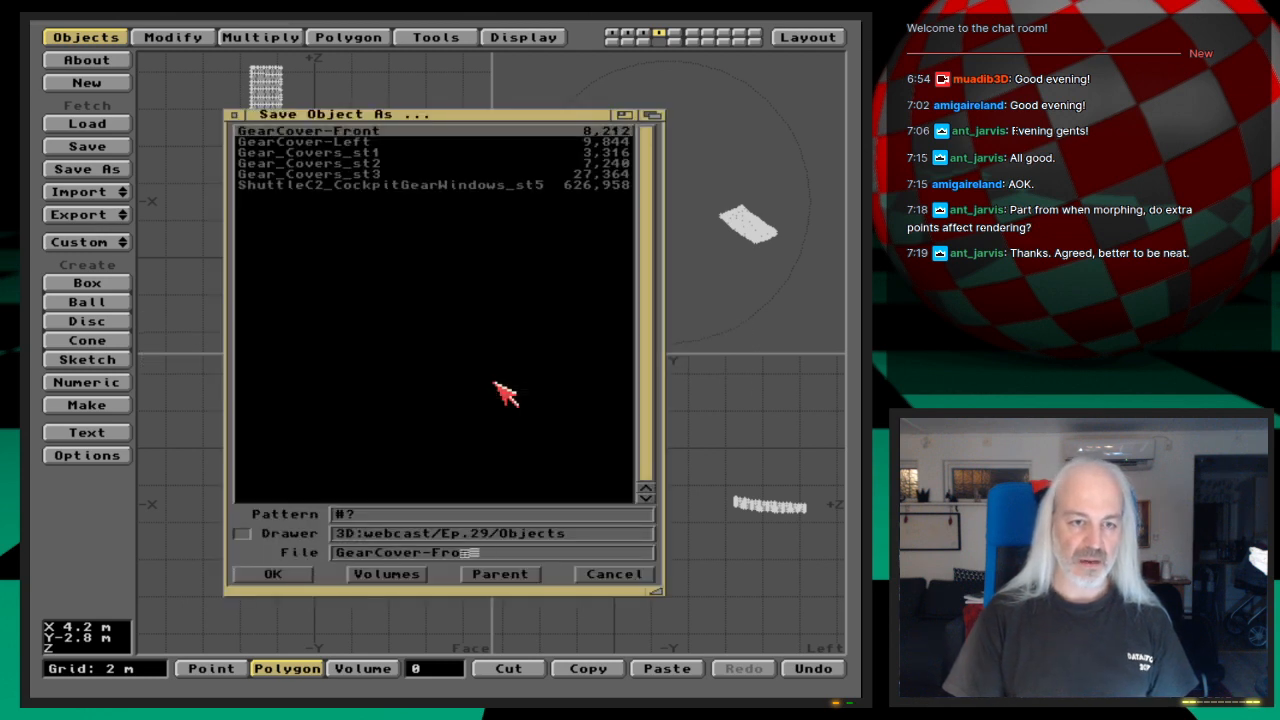
{"action": "type", "text": "Right"}
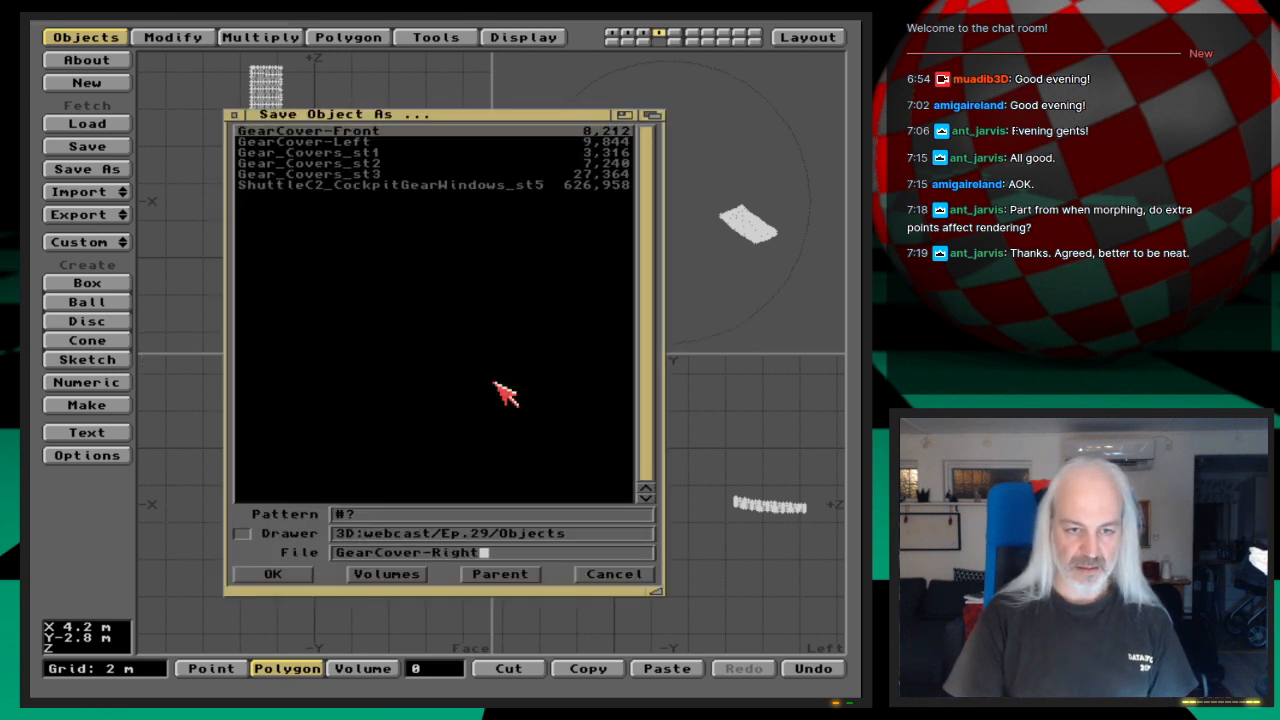
{"action": "key", "text": "Return"}
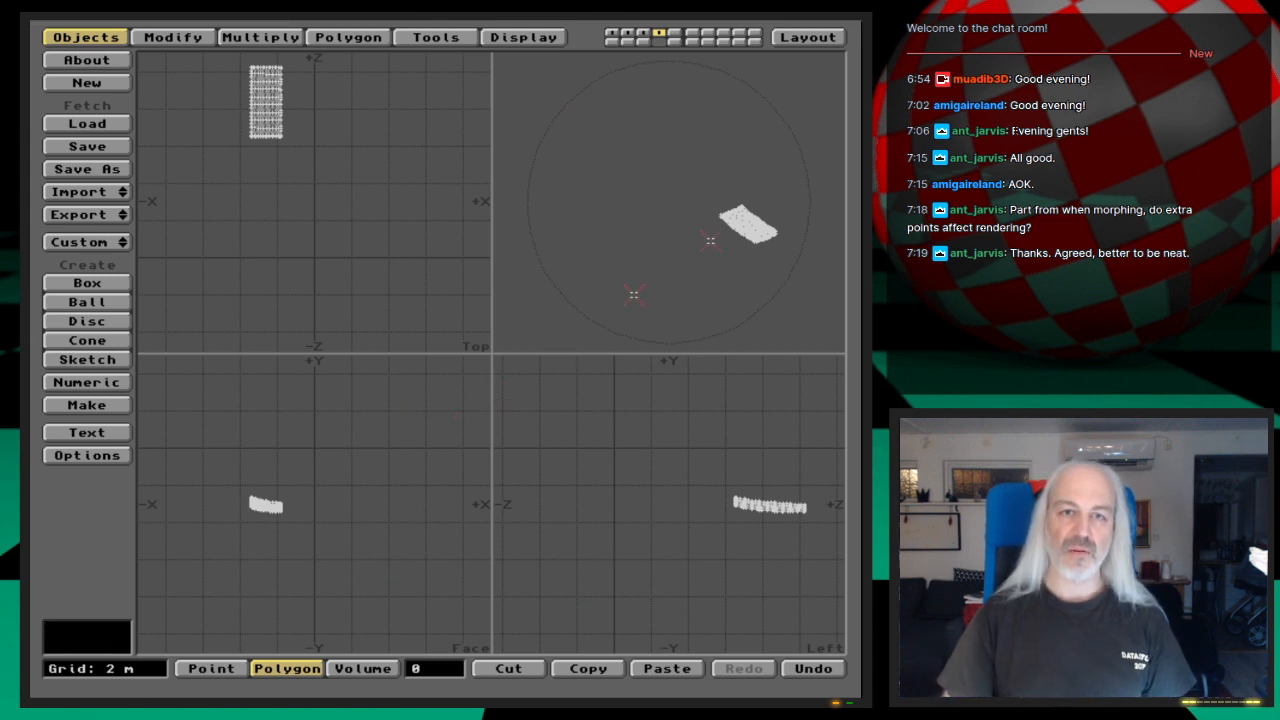
Step: Switch to Layout and clear the Gear_Covers_st3 object from the scene
{"action": "left_click", "coordinate": [808, 37]}
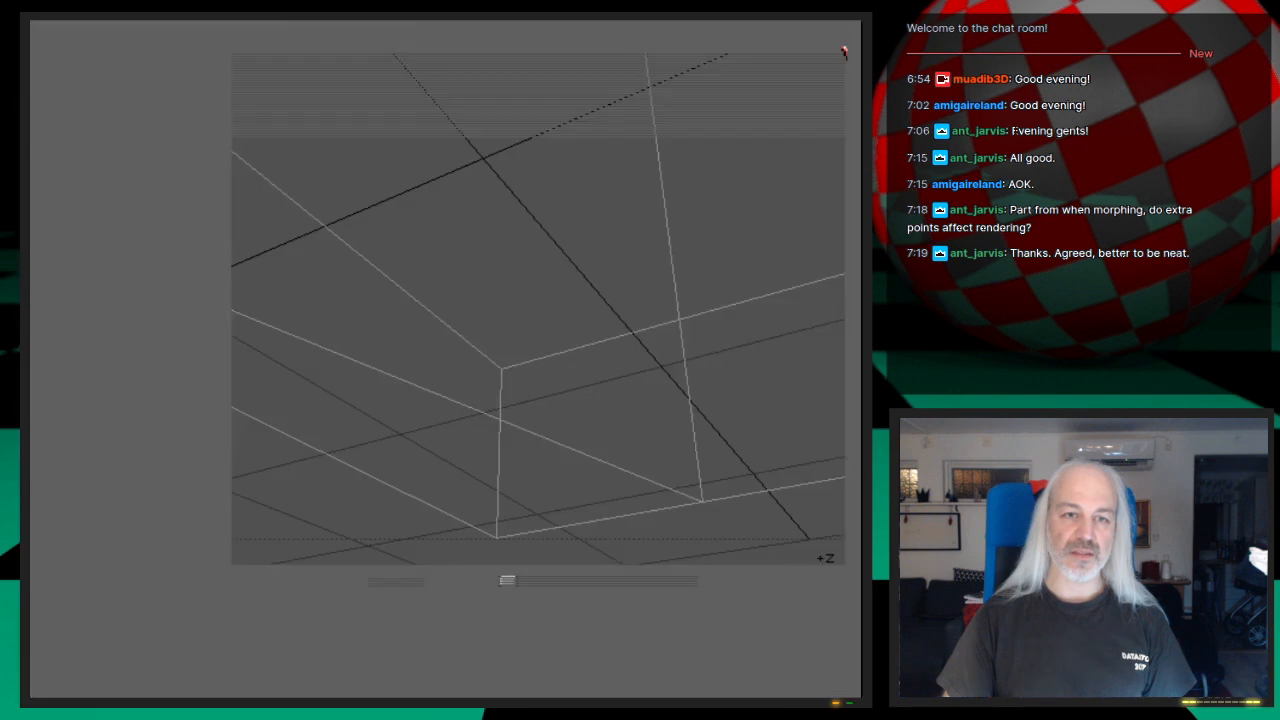
{"action": "left_click", "coordinate": [178, 37]}
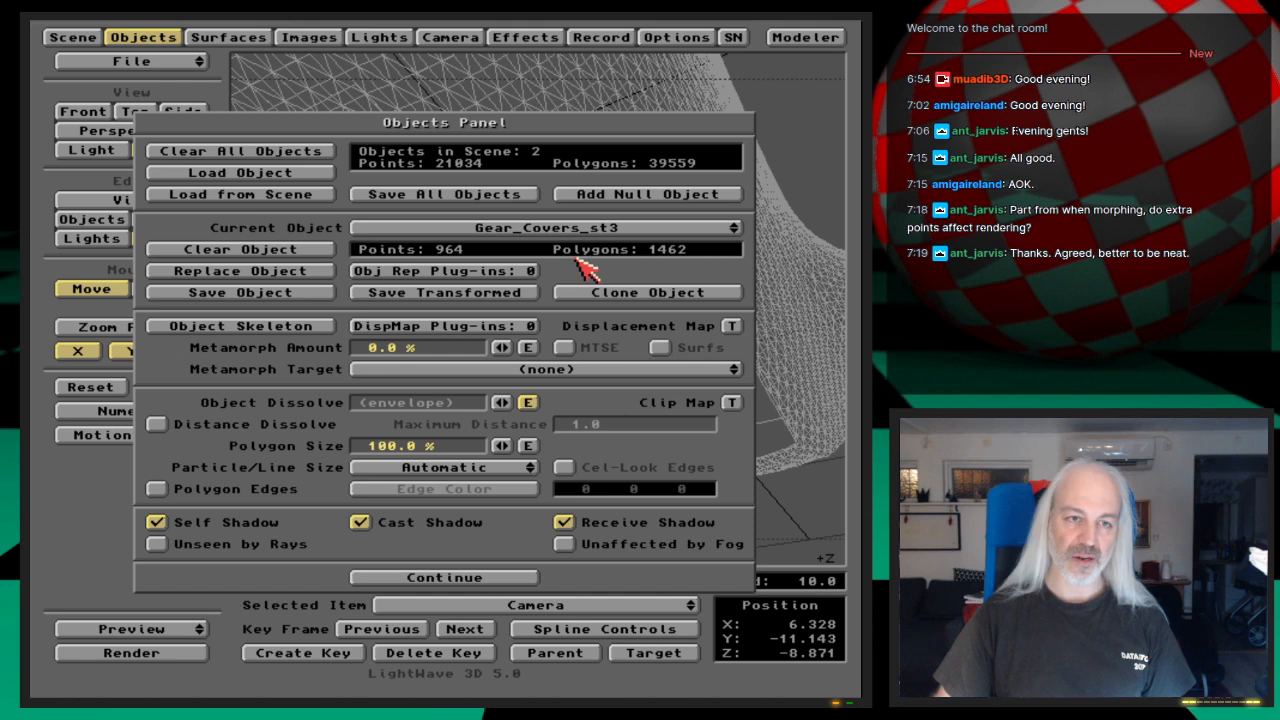
{"action": "left_click", "coordinate": [316, 250]}
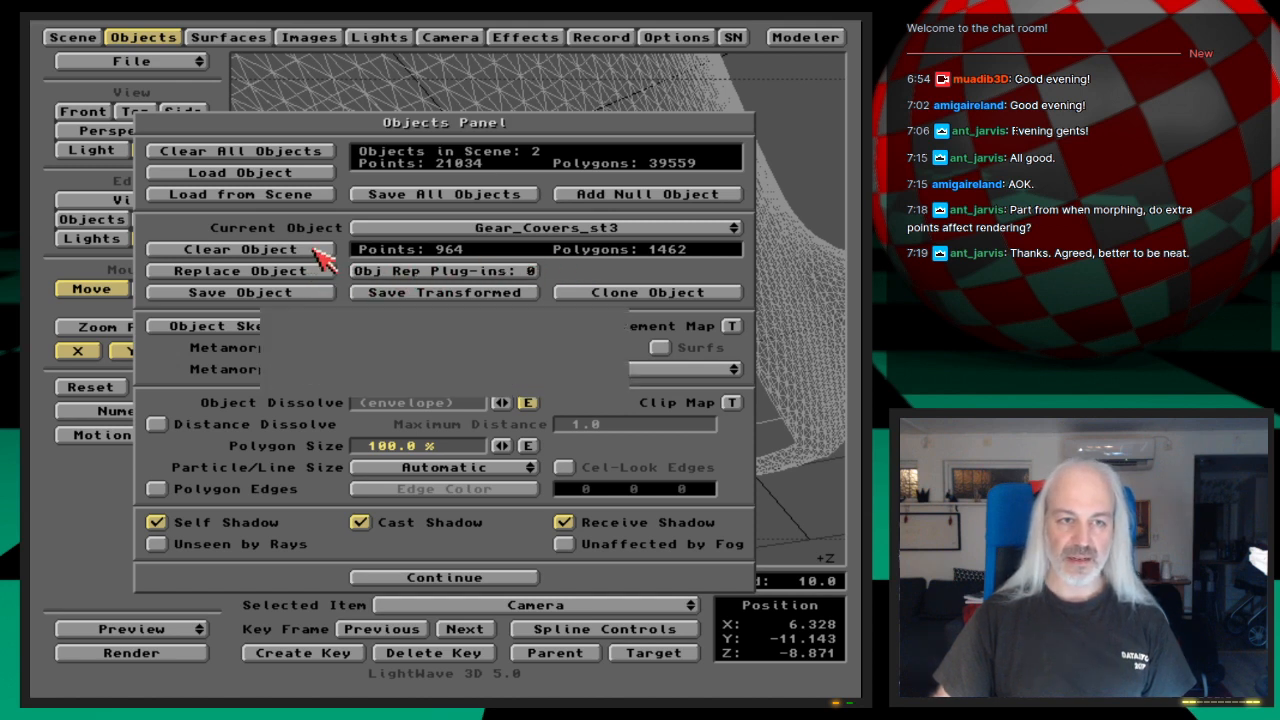
{"action": "left_click", "coordinate": [338, 375]}
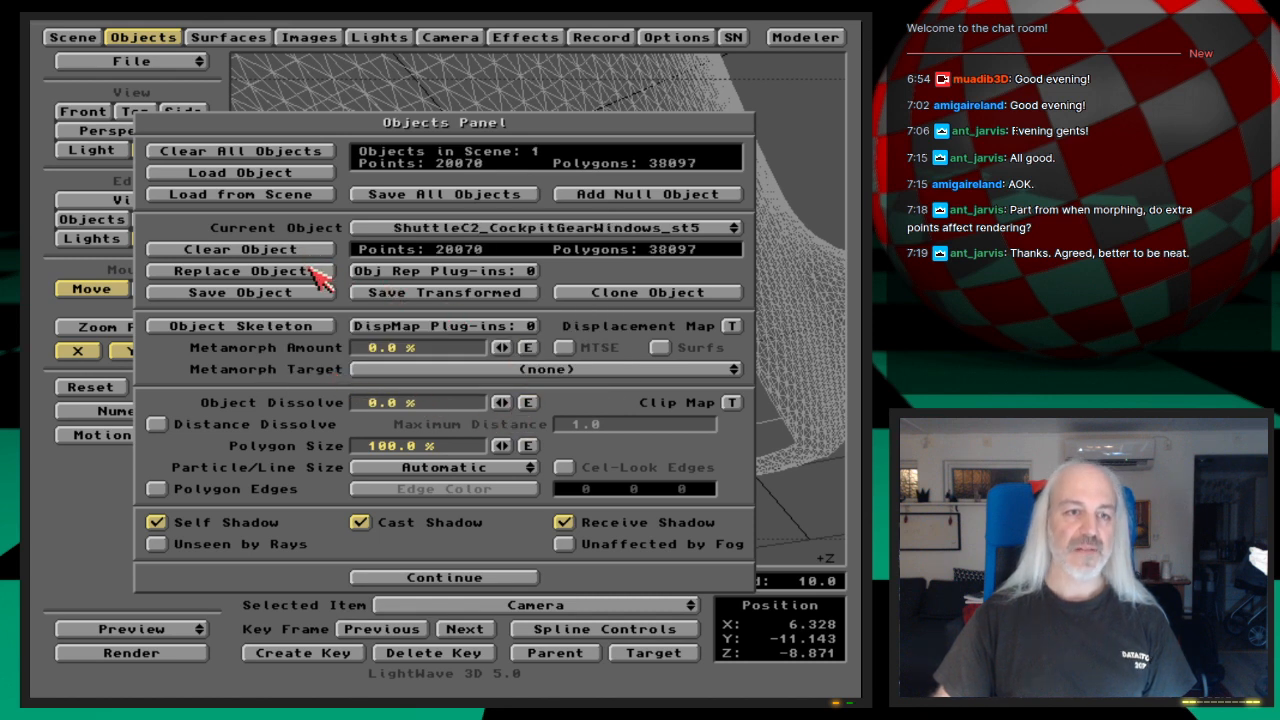
Step: Load the GearCover-Front, GearCover-Left and GearCover-Right objects from the 3D:webcast/Ep.29/Objects drawer into the scene
{"action": "left_click", "coordinate": [292, 175]}
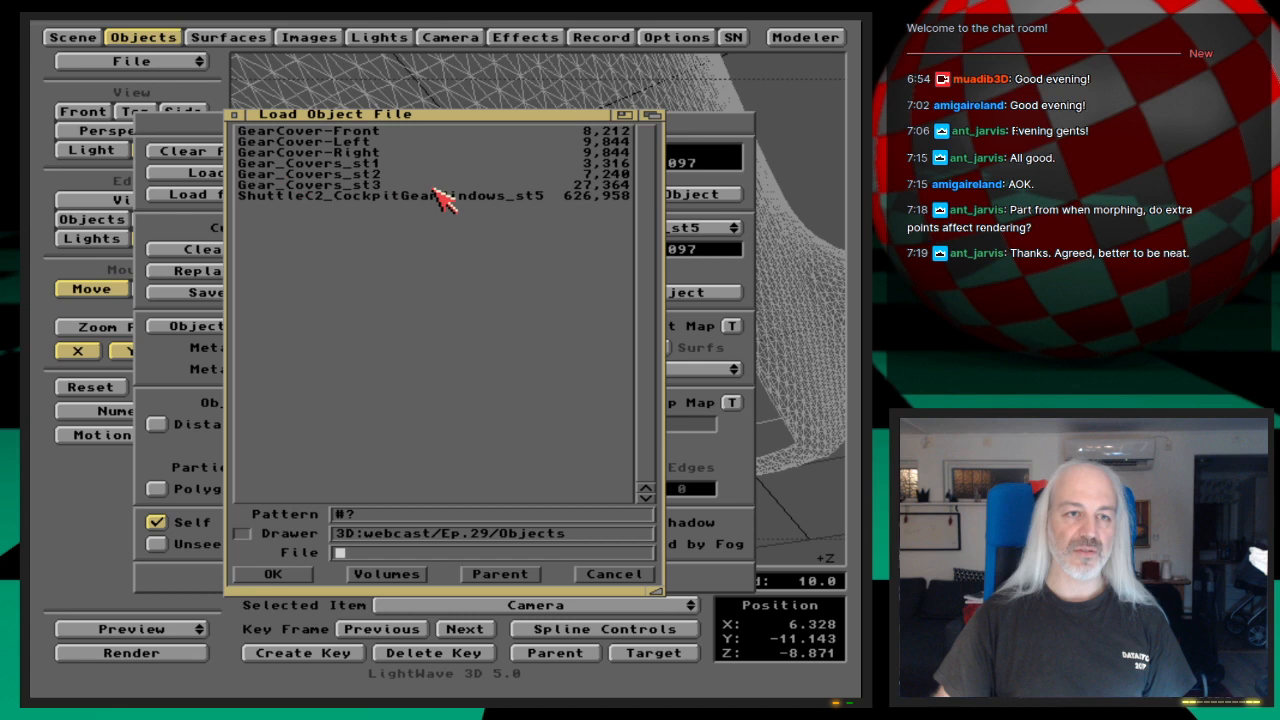
{"action": "double_click", "coordinate": [396, 133]}
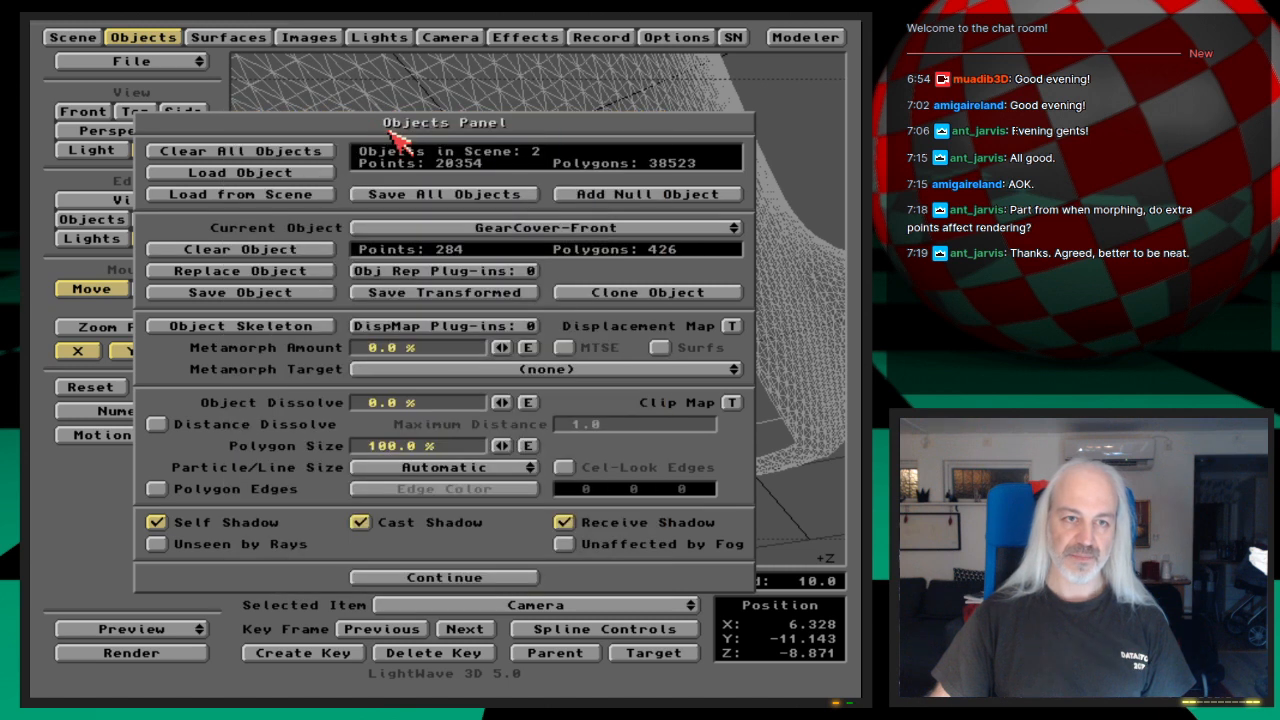
{"action": "left_click", "coordinate": [320, 173]}
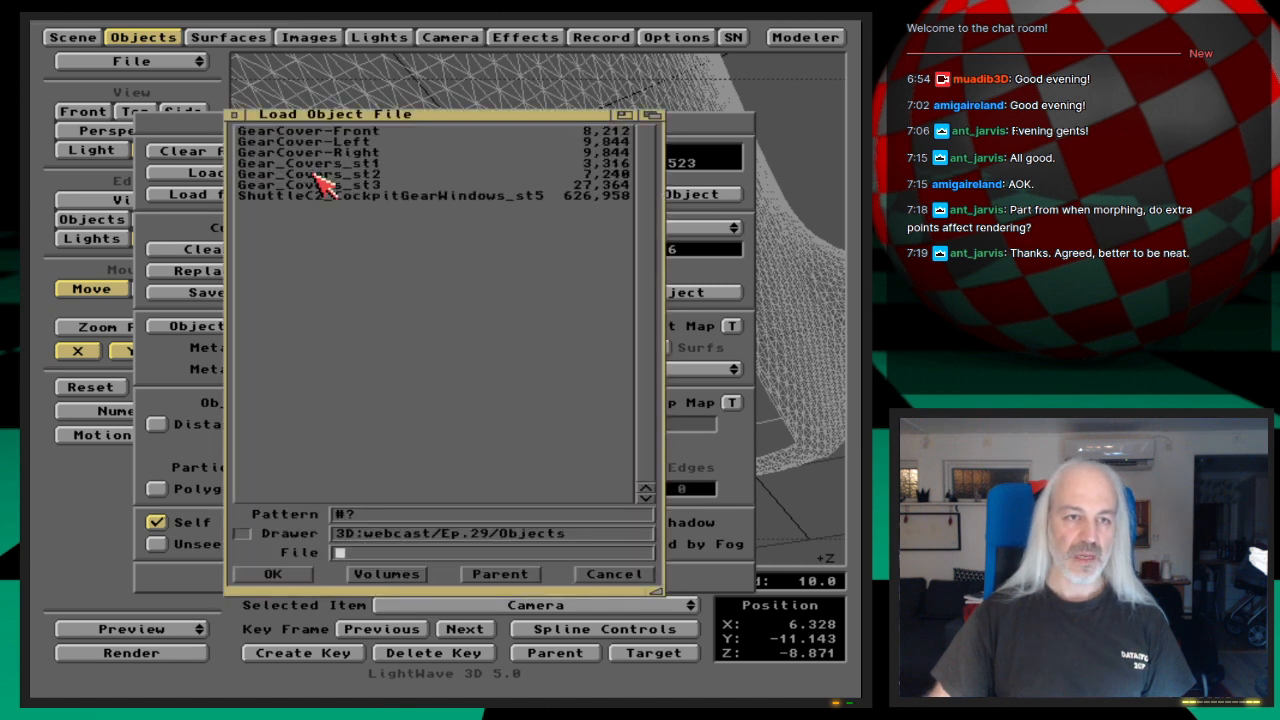
{"action": "double_click", "coordinate": [384, 142]}
{"action": "left_click", "coordinate": [323, 172]}
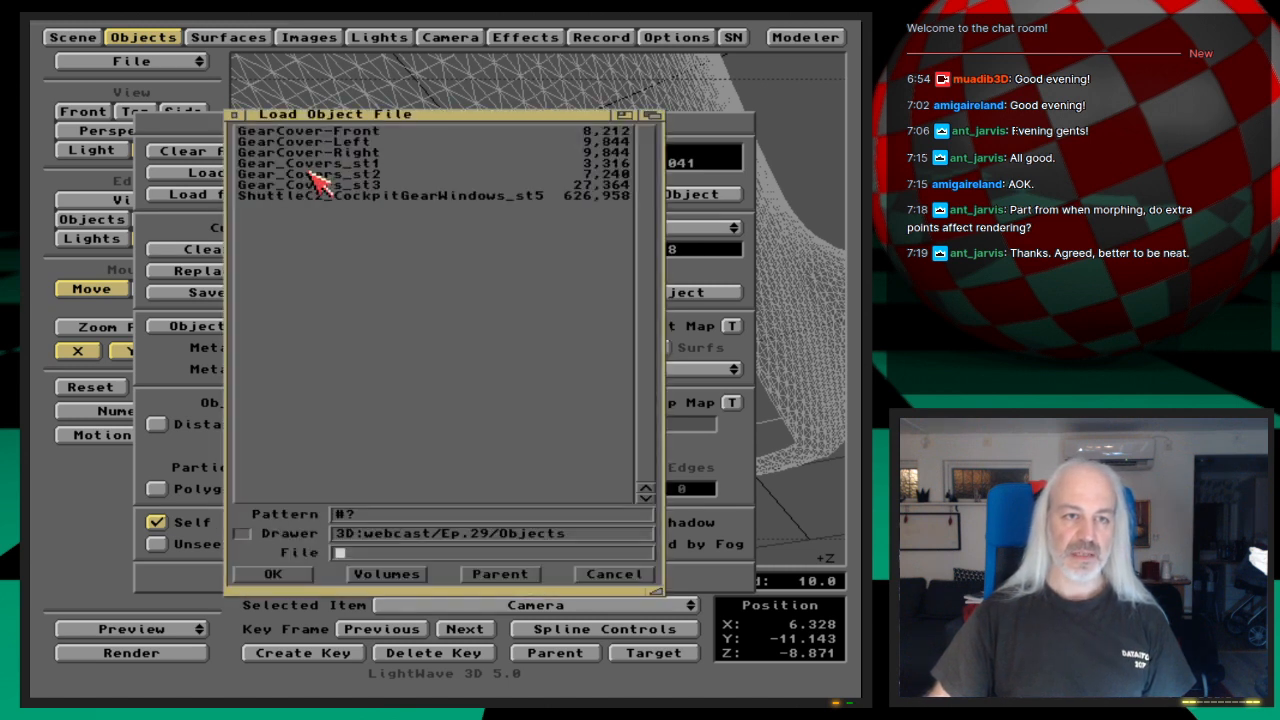
{"action": "double_click", "coordinate": [385, 153]}
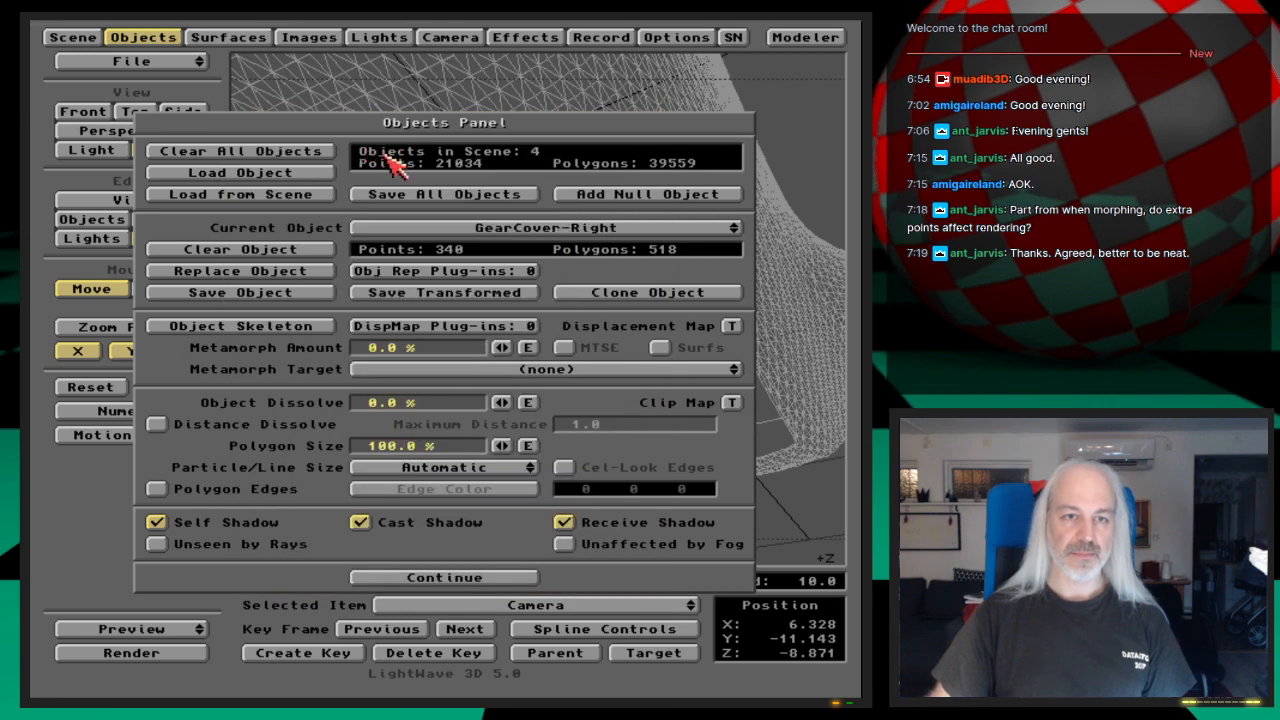
{"action": "left_click", "coordinate": [166, 39]}
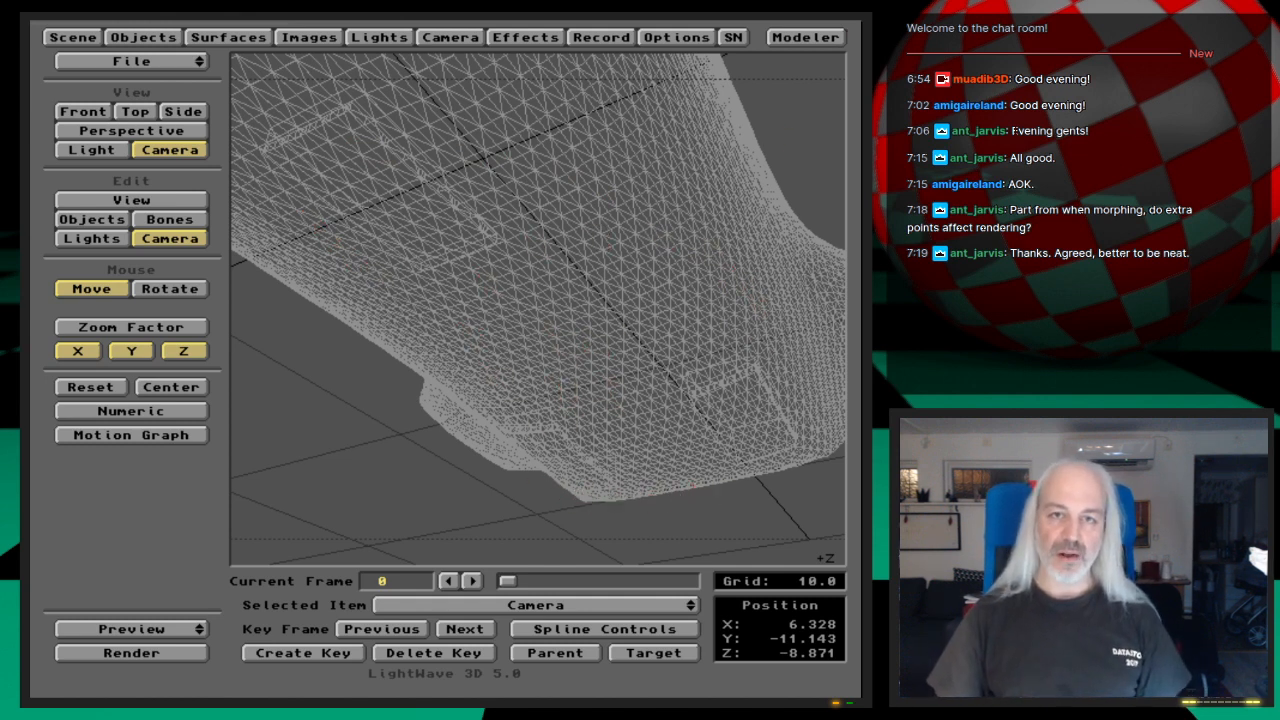
Step: Switch to Modeler to view the shuttle hull on the first layer and return to Layout
{"action": "key", "text": "super+m"}
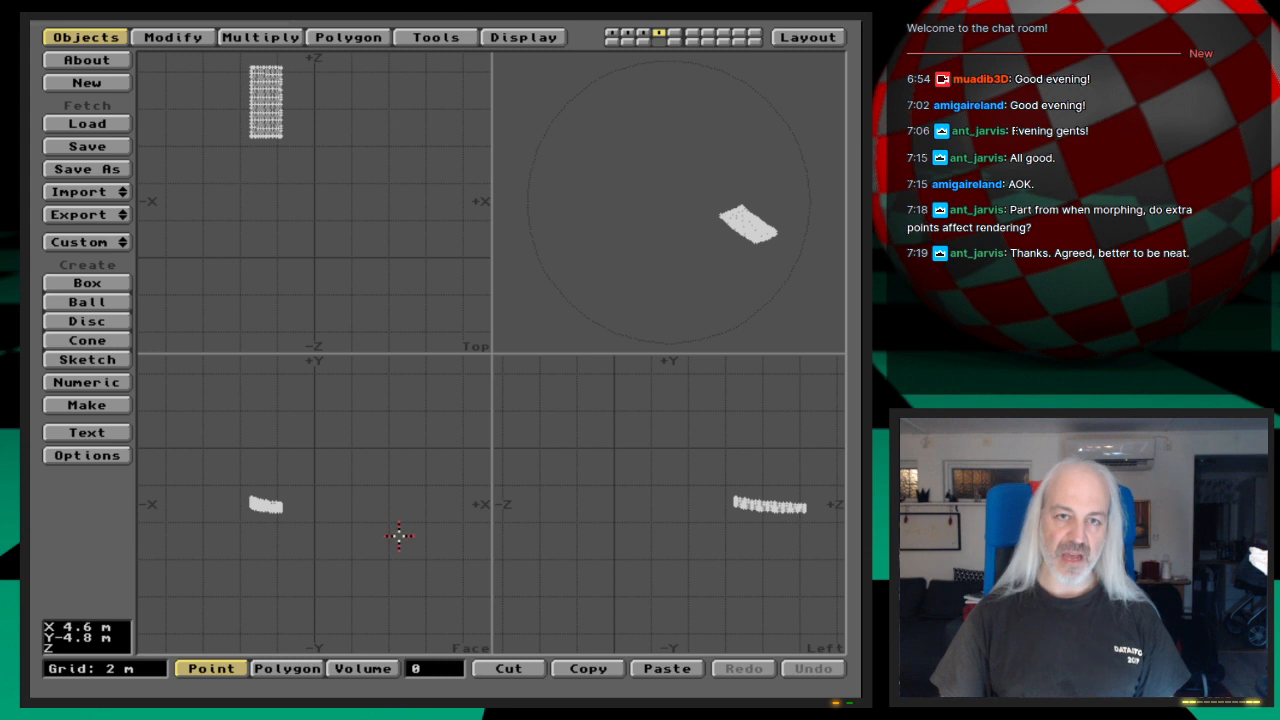
{"action": "key", "text": "1"}
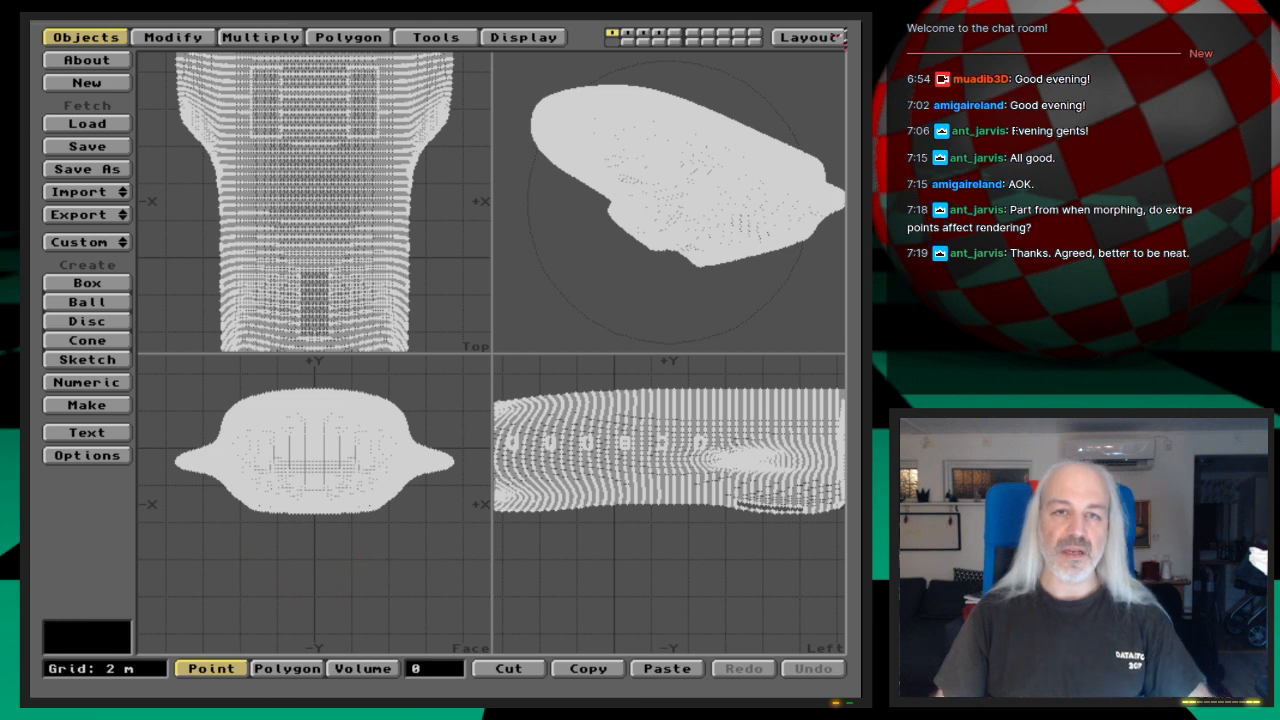
{"action": "left_click", "coordinate": [819, 41]}
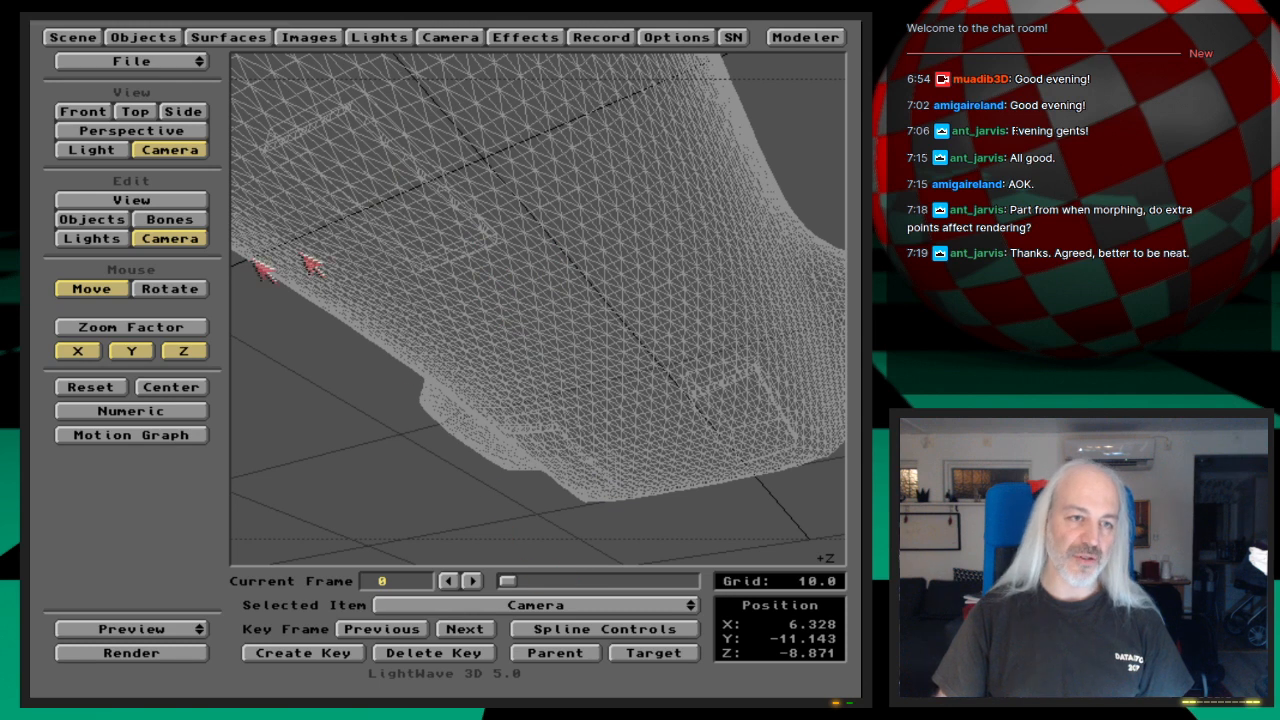
Step: Select the GearCover-Front object and parent it to the shuttle object
{"action": "left_click", "coordinate": [115, 220]}
{"action": "left_click_drag", "start_coordinate": [571, 606], "coordinate": [575, 592]}
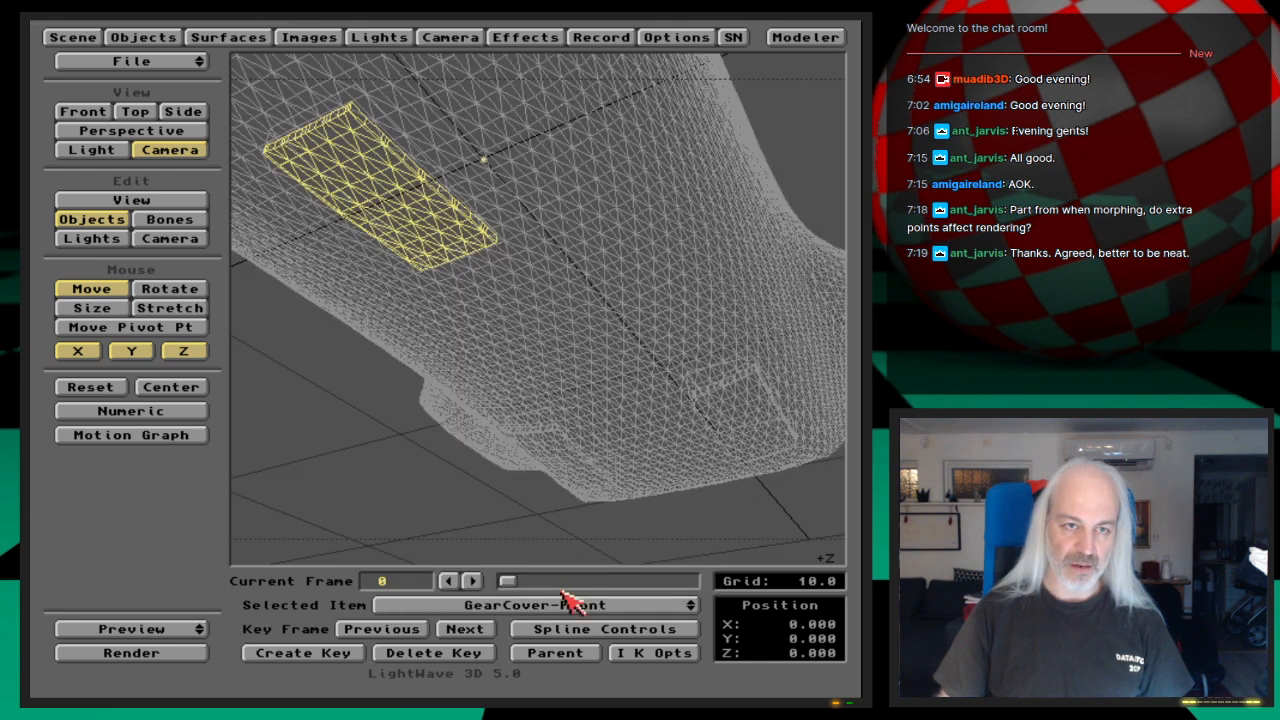
{"action": "left_click", "coordinate": [553, 653]}
{"action": "left_click_drag", "start_coordinate": [500, 350], "coordinate": [508, 358]}
{"action": "left_click", "coordinate": [272, 386]}
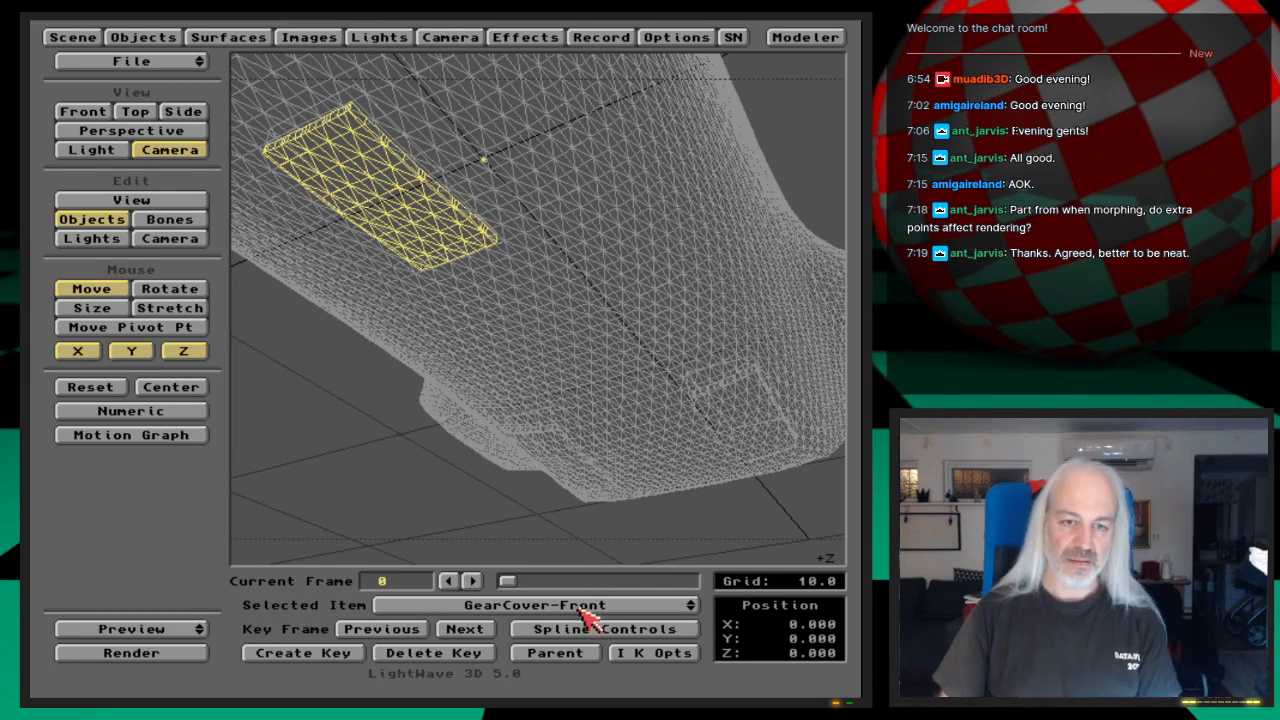
Step: Select the GearCover-Left object and parent it to the shuttle object
{"action": "key", "text": "Down"}
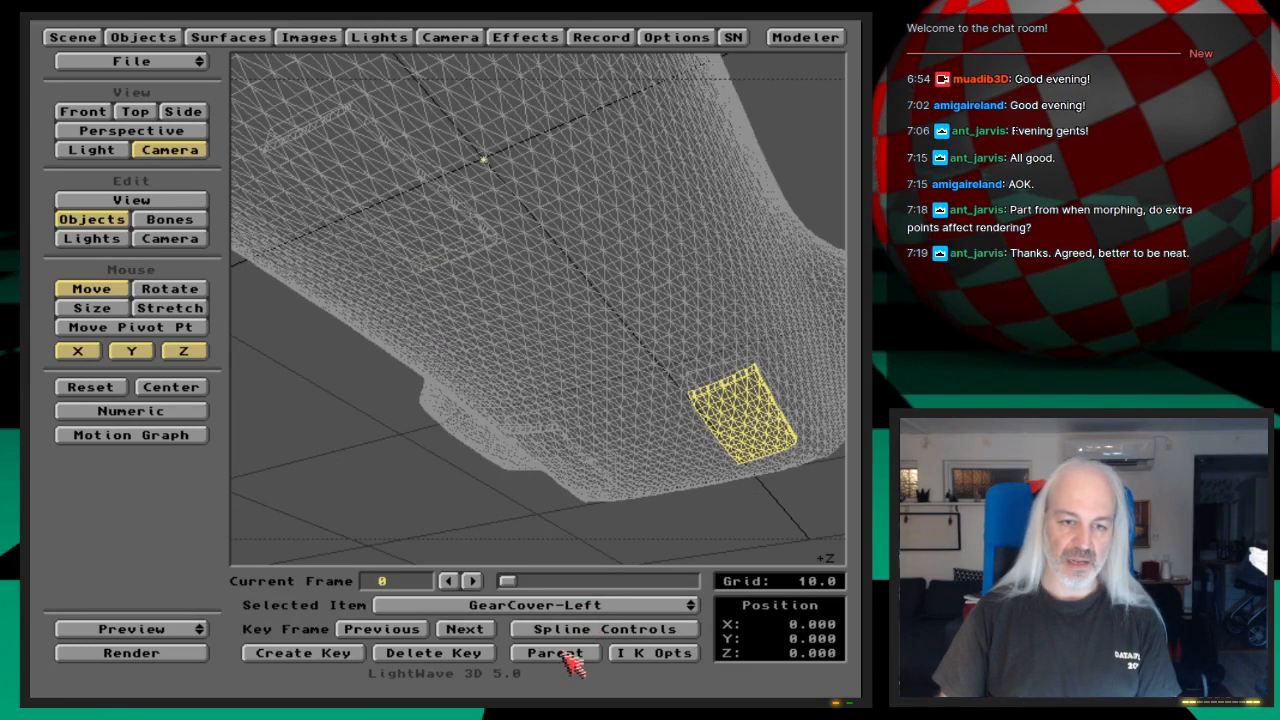
{"action": "left_click", "coordinate": [563, 652]}
{"action": "left_click_drag", "start_coordinate": [537, 346], "coordinate": [542, 366]}
{"action": "left_click", "coordinate": [289, 387]}
Step: Select the GearCover-Right object and parent it to the shuttle object
{"action": "left_click_drag", "start_coordinate": [608, 607], "coordinate": [610, 614]}
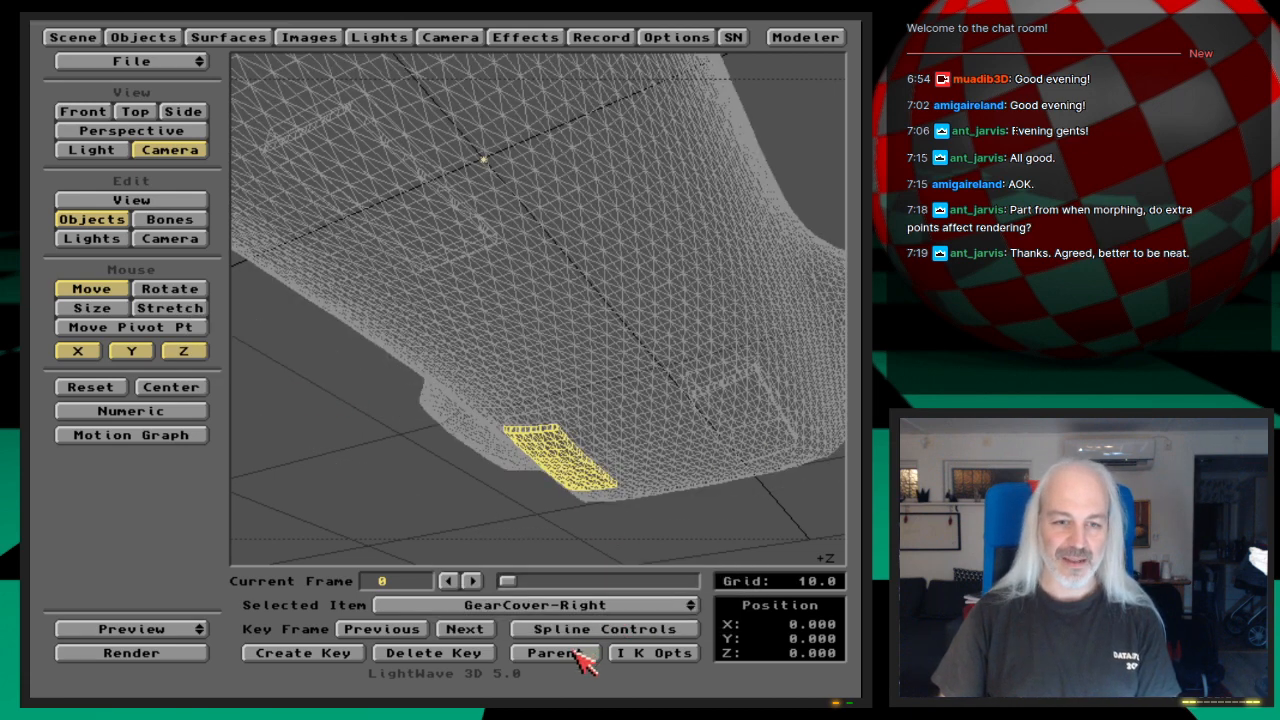
{"action": "left_click", "coordinate": [556, 652]}
{"action": "left_click_drag", "start_coordinate": [520, 349], "coordinate": [526, 367]}
{"action": "left_click", "coordinate": [287, 381]}
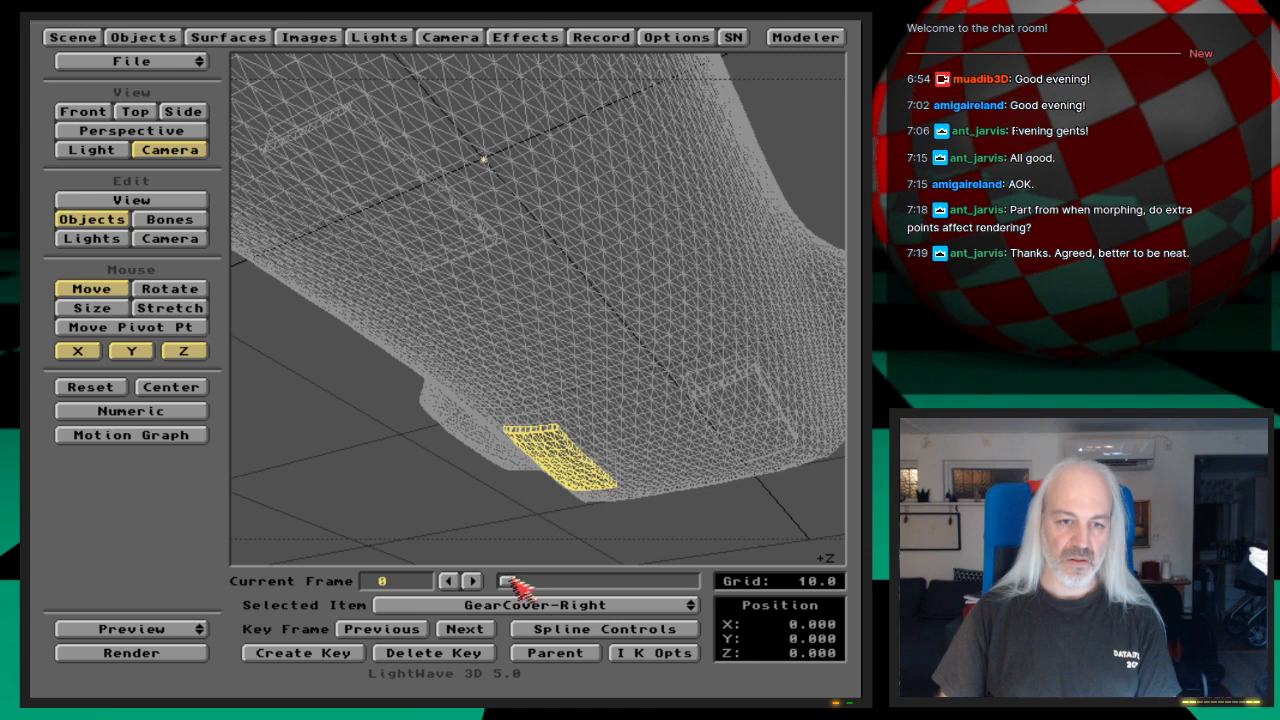
Step: Render frame 0 from the camera to check how the separate gear covers sit in the hull
{"action": "left_click", "coordinate": [143, 36]}
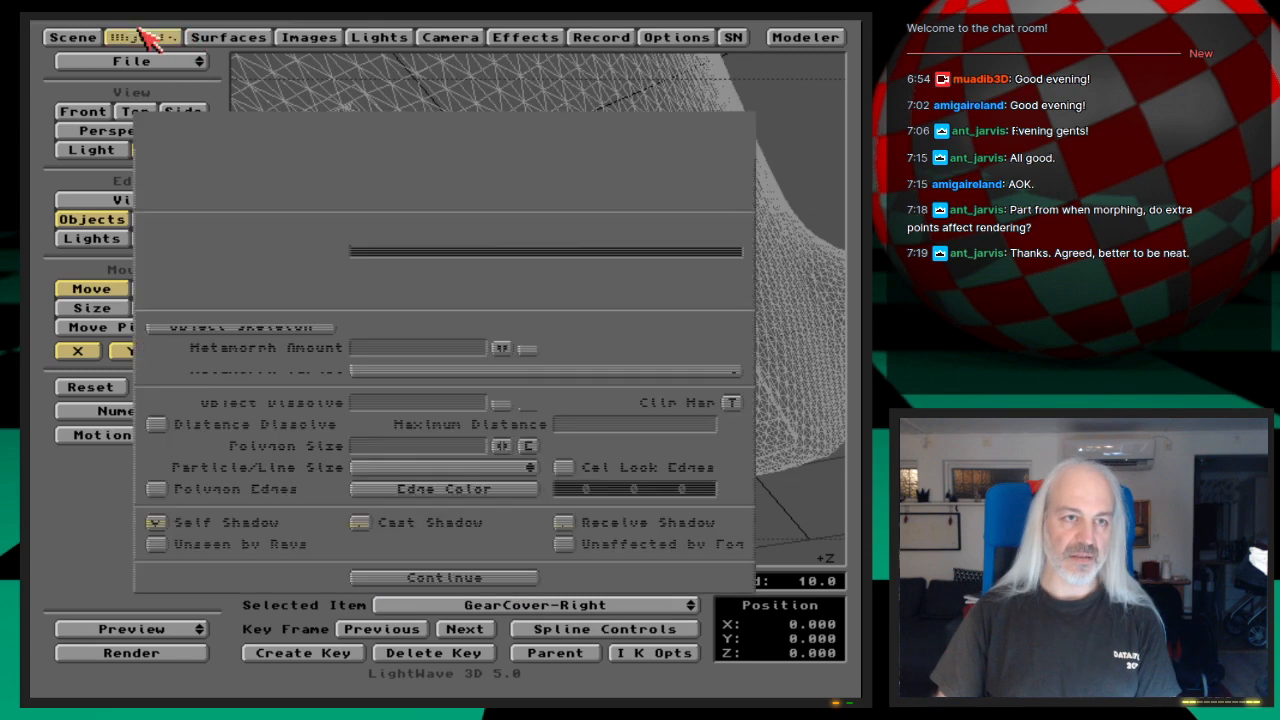
{"action": "left_click", "coordinate": [143, 36]}
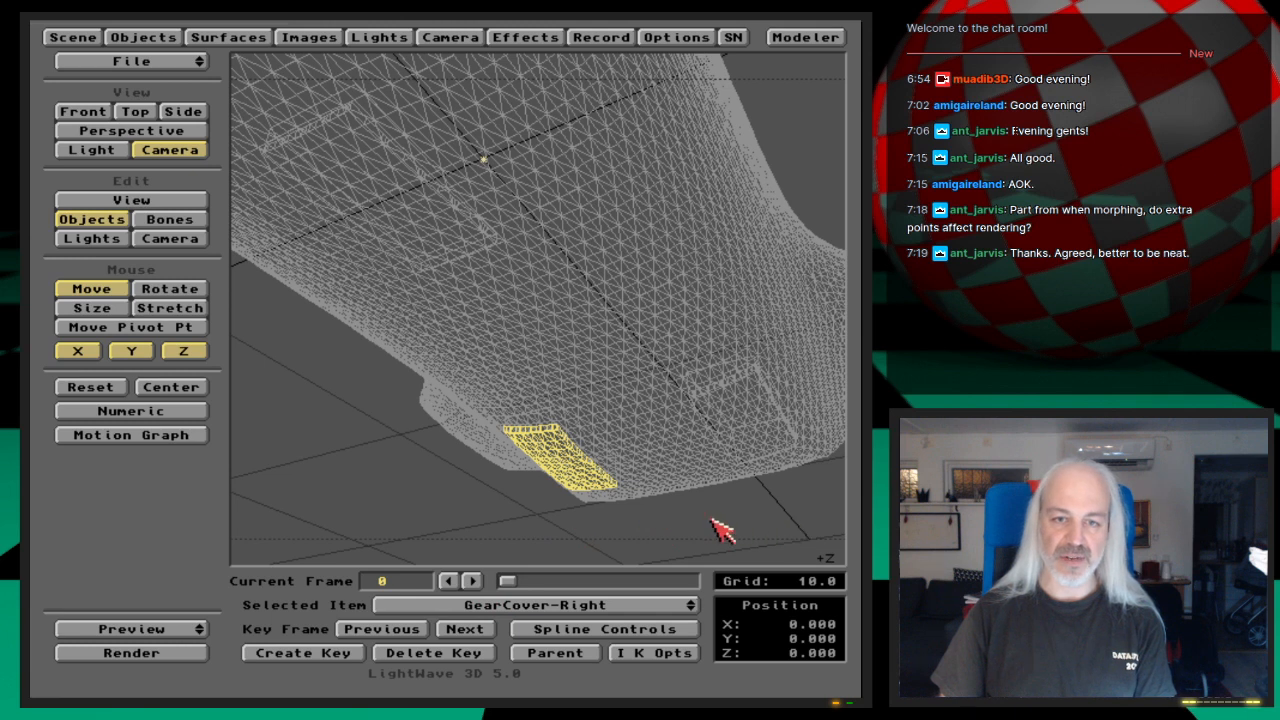
{"action": "key", "text": "F9"}
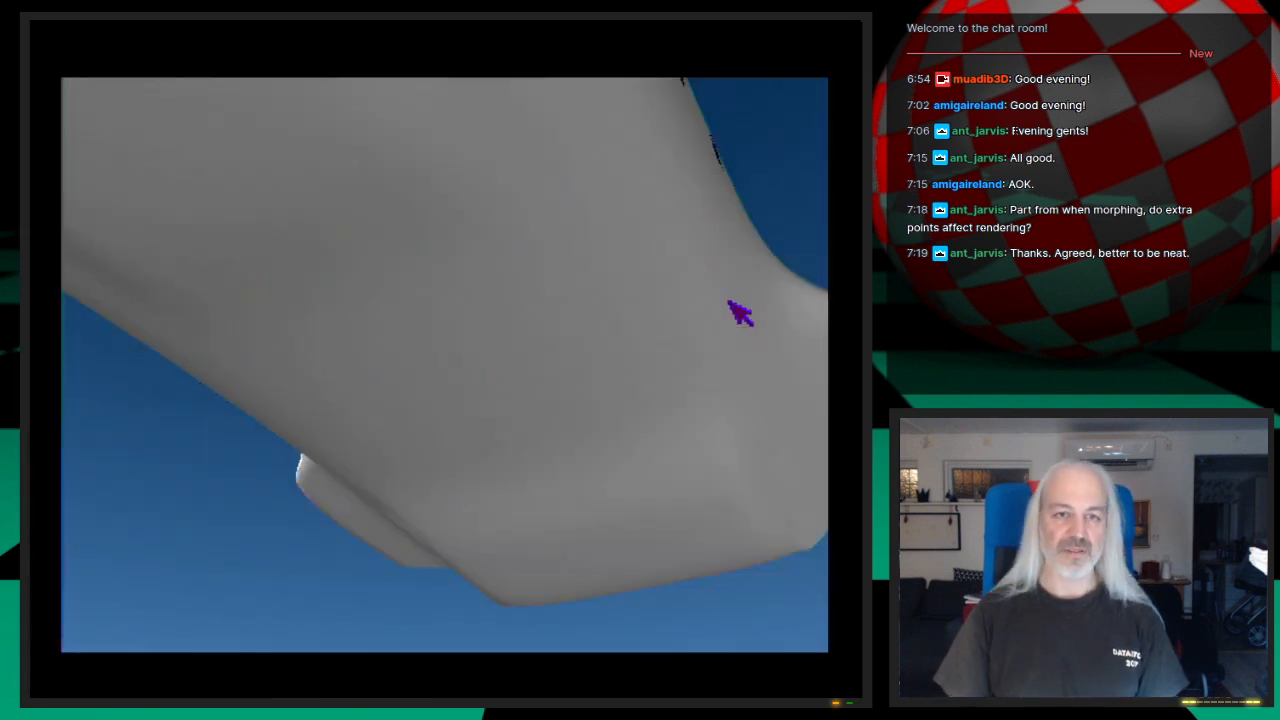
{"action": "left_click", "coordinate": [662, 428]}
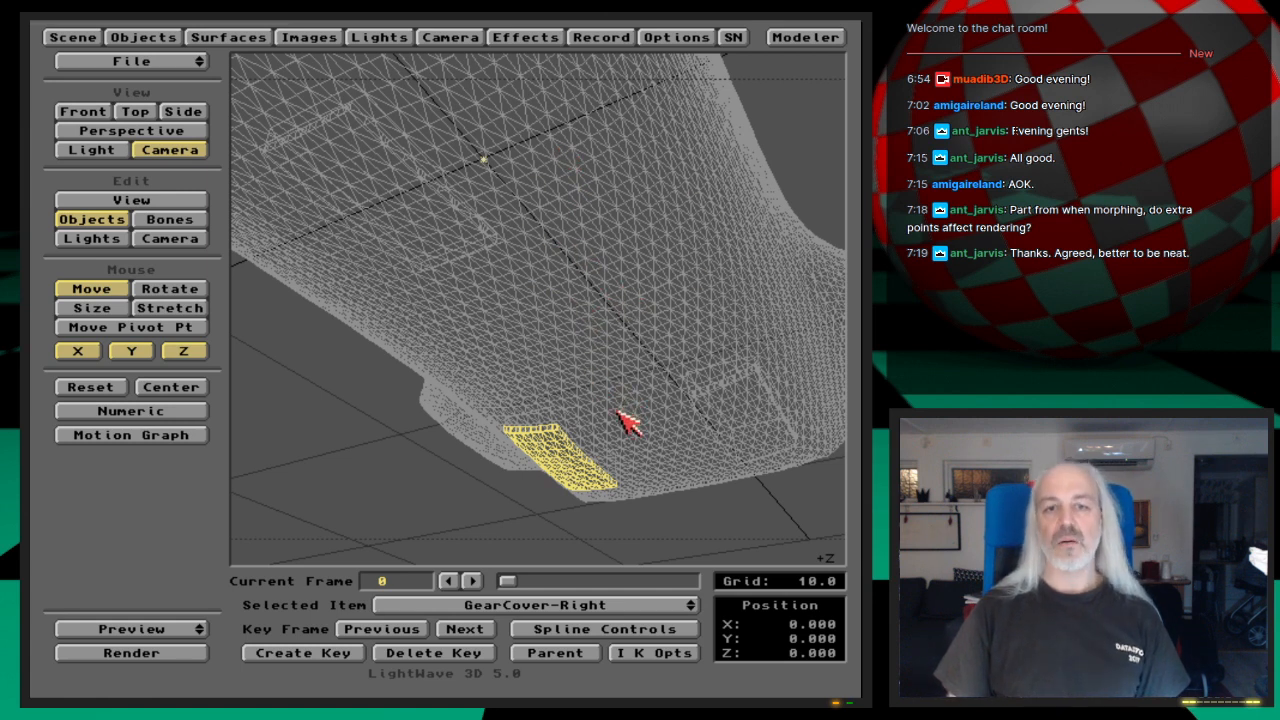
{"action": "left_click", "coordinate": [546, 605]}
{"action": "left_click_drag", "start_coordinate": [548, 600], "coordinate": [628, 462]}
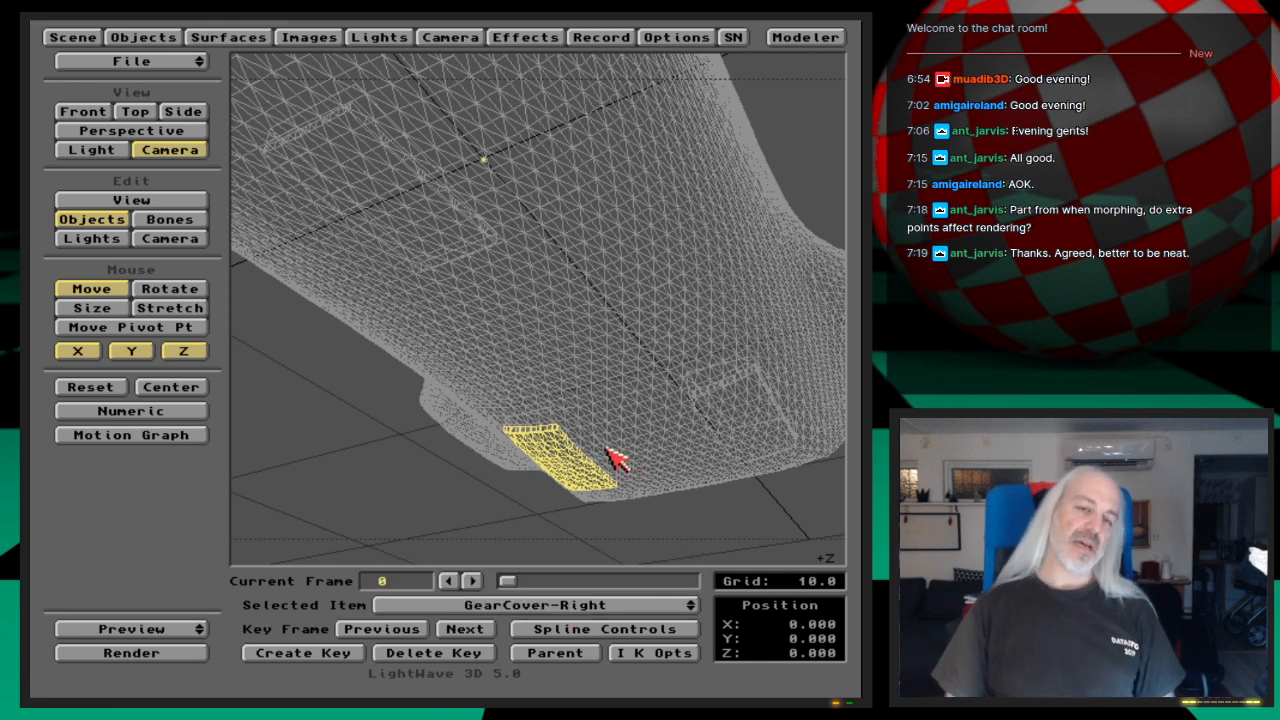
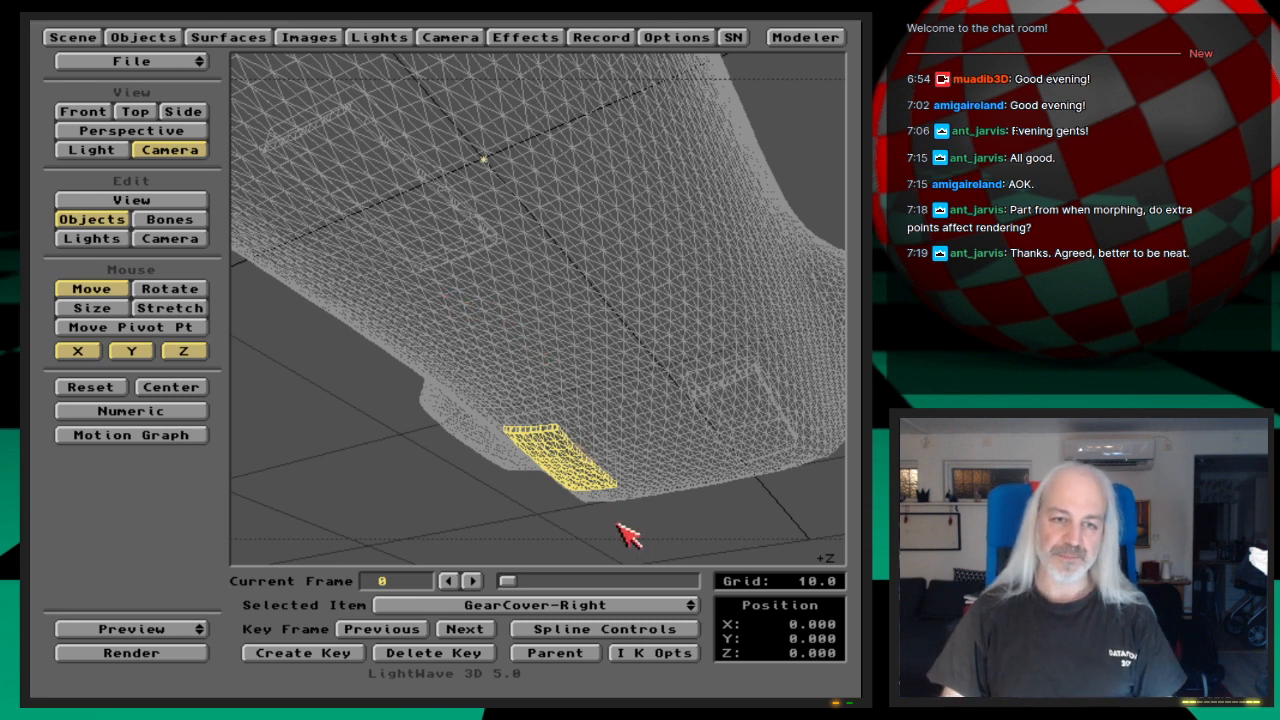
Step: Save the scene under the new name Shuttle-GearDoorsAnimated
{"action": "key", "text": "1"}
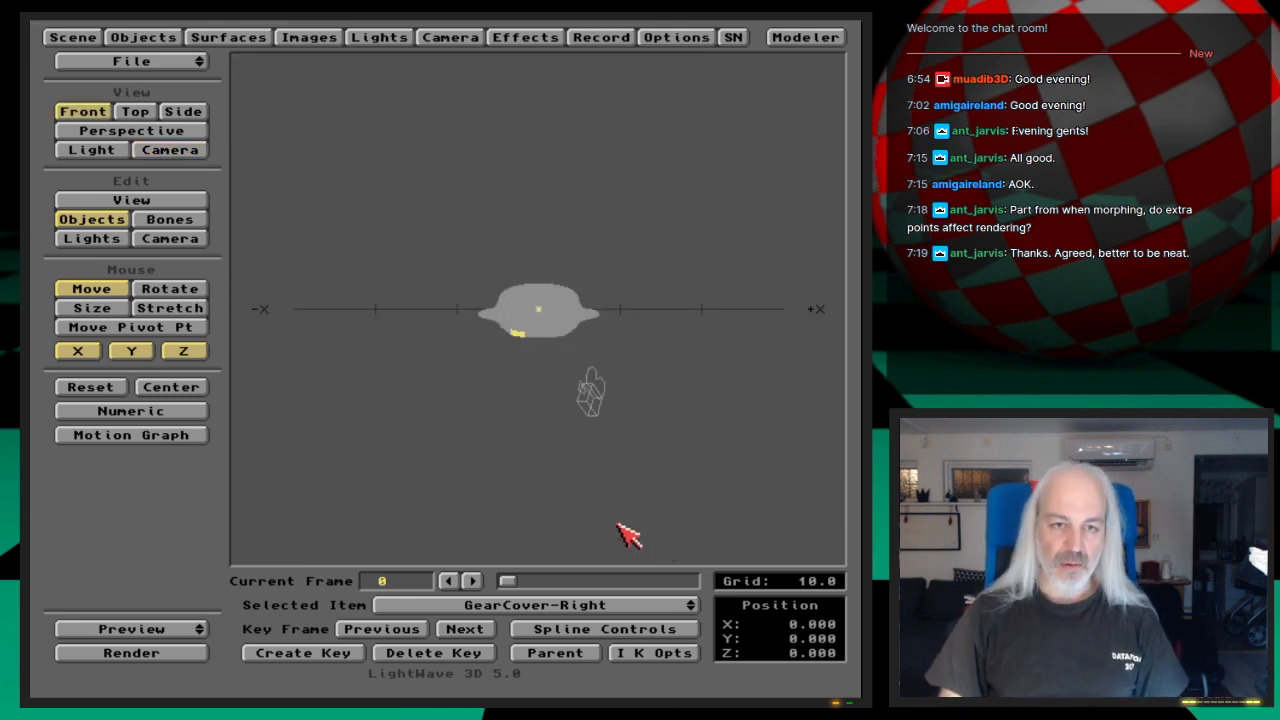
{"action": "key", "text": "period"}
{"action": "key", "text": "period"}
{"action": "key", "text": "period"}
{"action": "key", "text": "period"}
{"action": "key", "text": "period"}
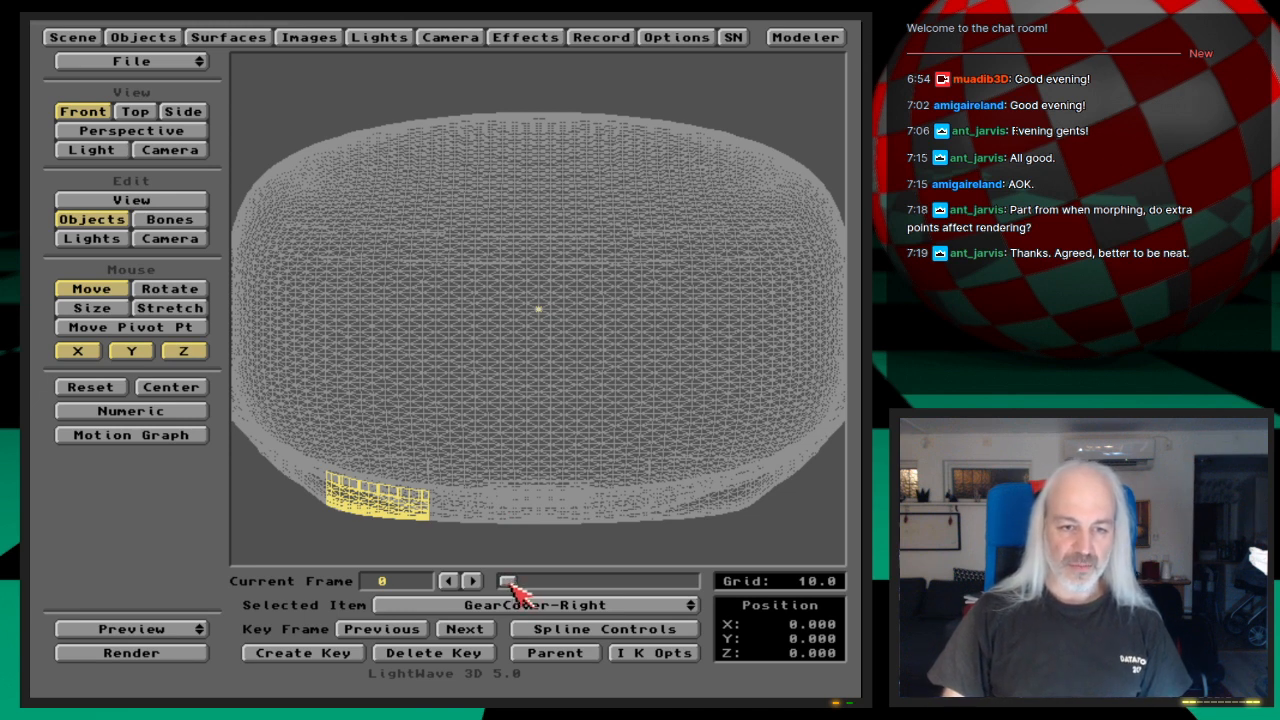
{"action": "left_click_drag", "start_coordinate": [510, 587], "coordinate": [554, 598]}
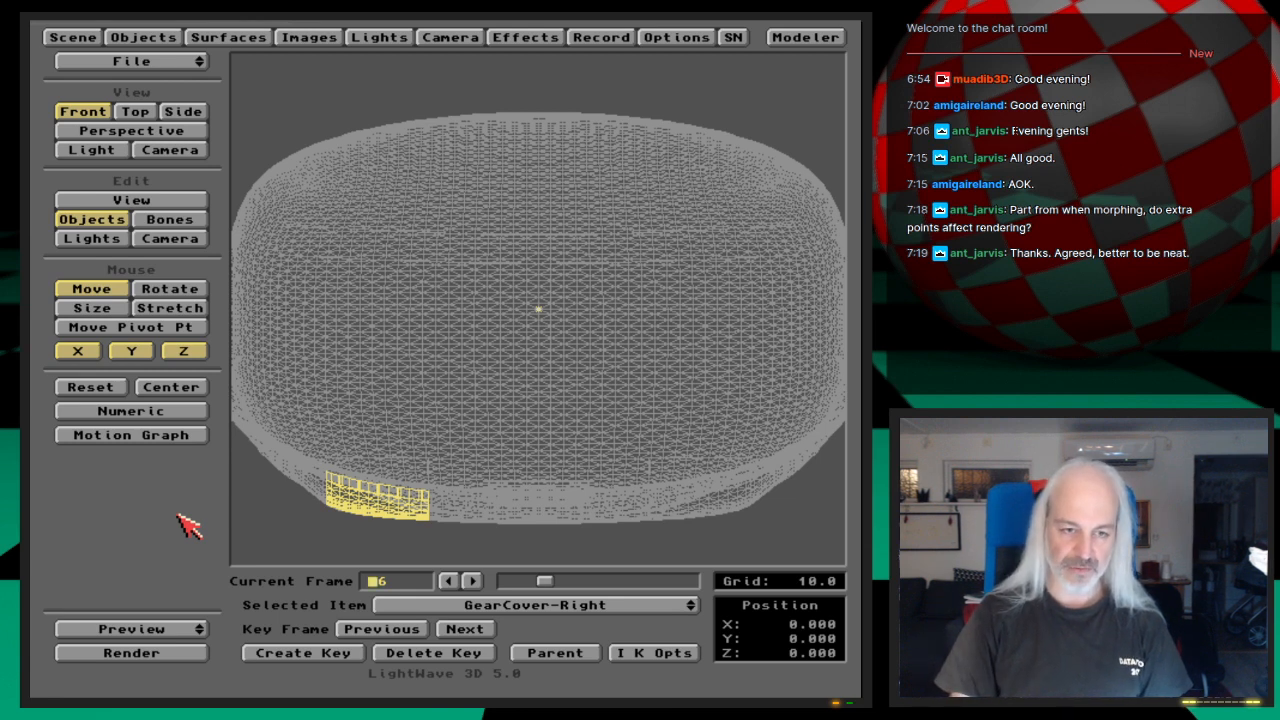
{"action": "key", "text": "s"}
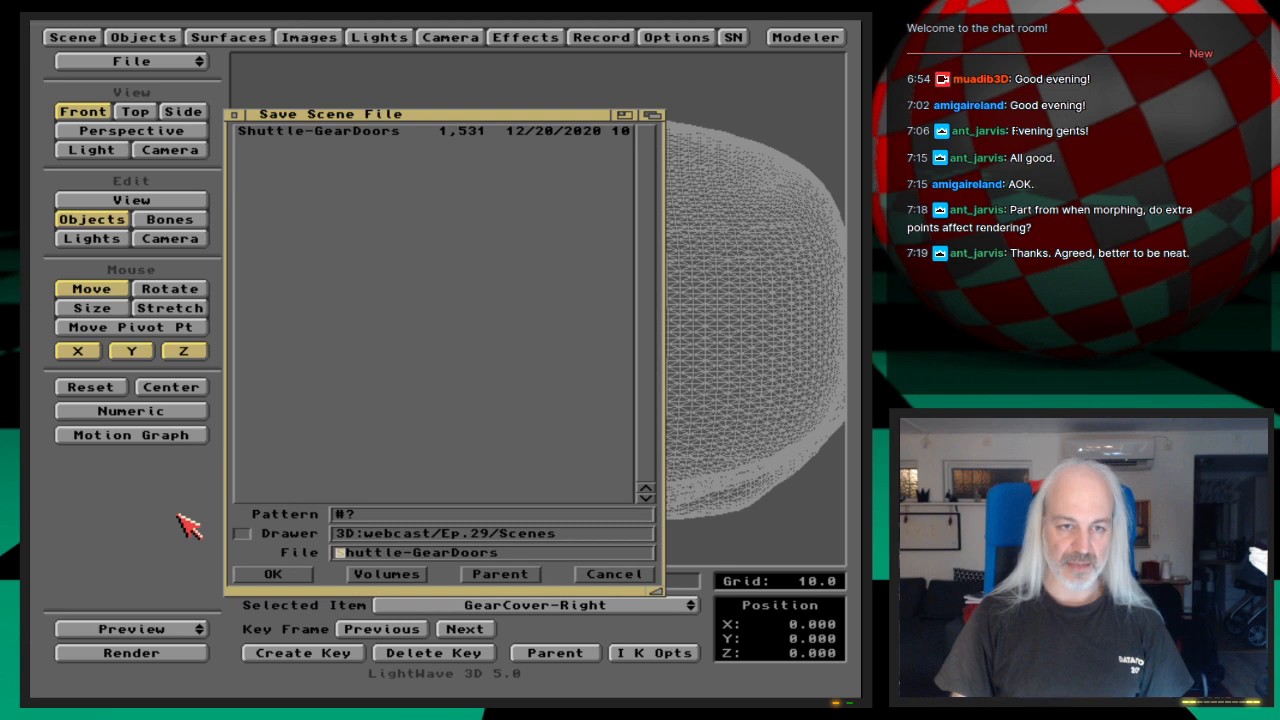
{"action": "key", "text": "shift+Right"}
{"action": "type", "text": "Animated"}
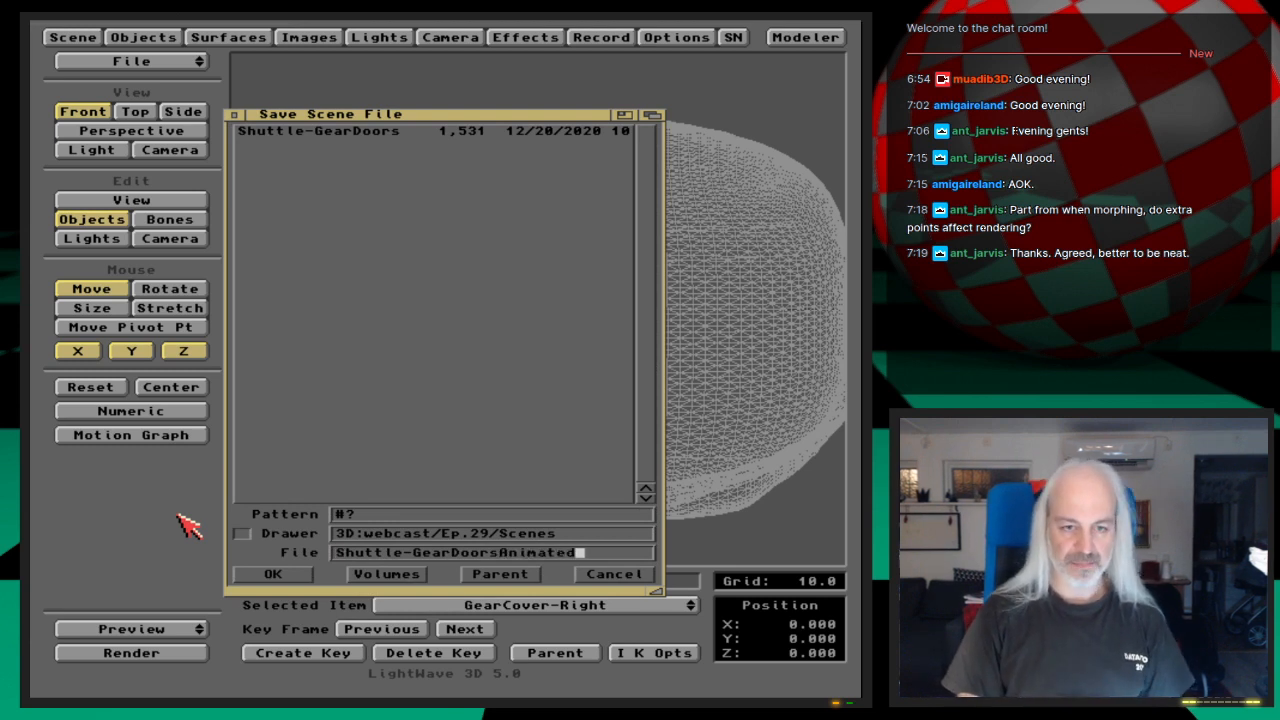
{"action": "key", "text": "Return"}
Step: Step through frames 0 to 2 in the camera view to examine the camera's existing keyframes
{"action": "key", "text": "Left"}
{"action": "key", "text": "Left"}
{"action": "key", "text": "Left"}
{"action": "key", "text": "Left"}
{"action": "key", "text": "Left"}
{"action": "key", "text": "Left"}
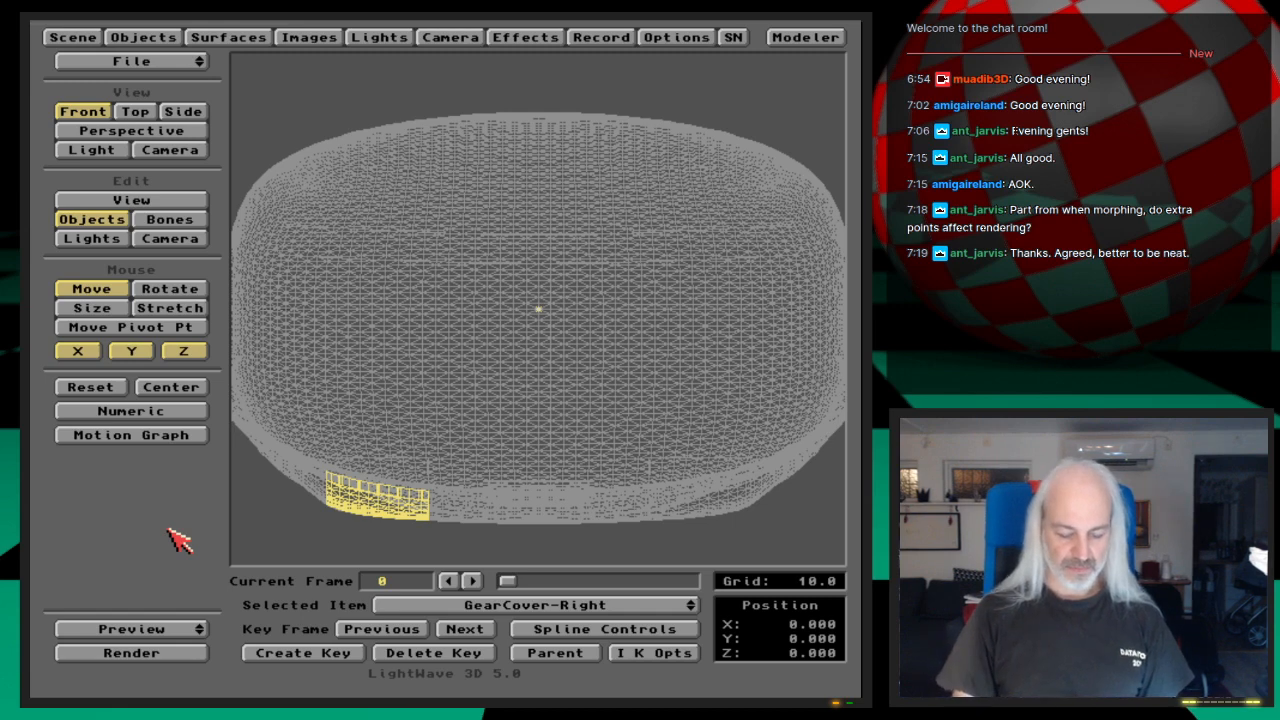
{"action": "key", "text": "shift+c"}
{"action": "key", "text": "6"}
{"action": "key", "text": "Right"}
{"action": "key", "text": "Right"}
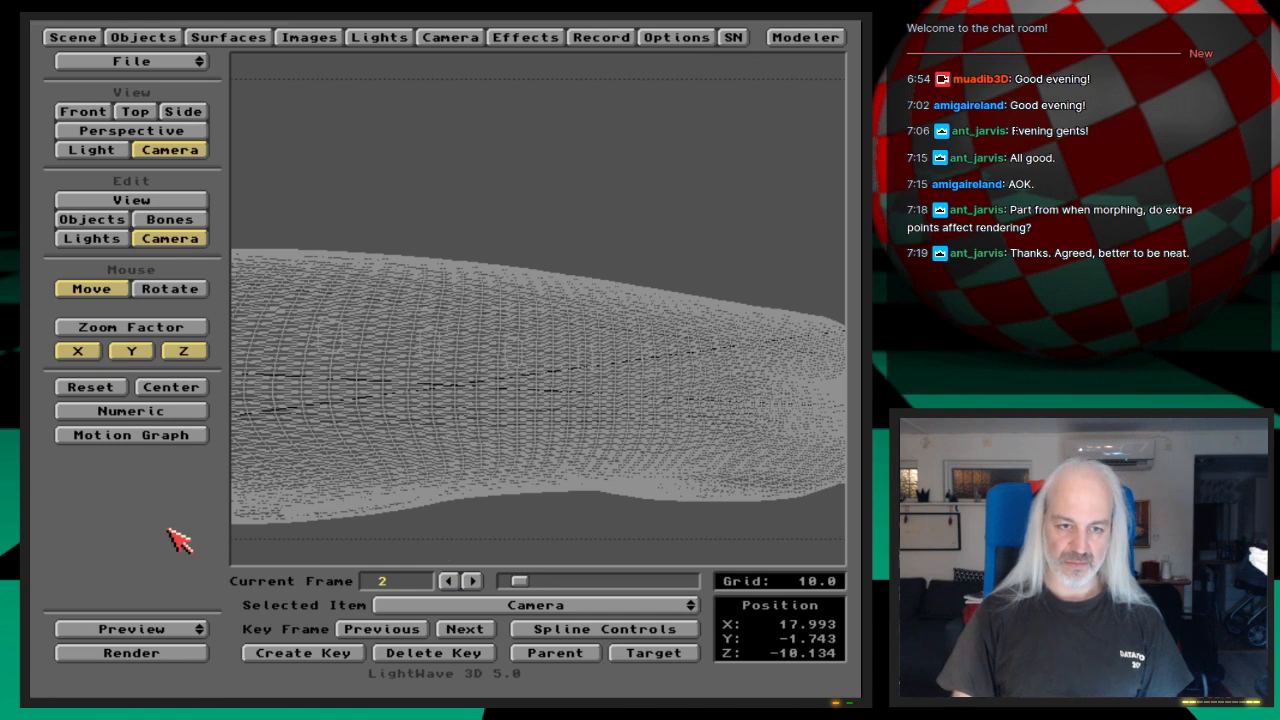
{"action": "key", "text": "Delete"}
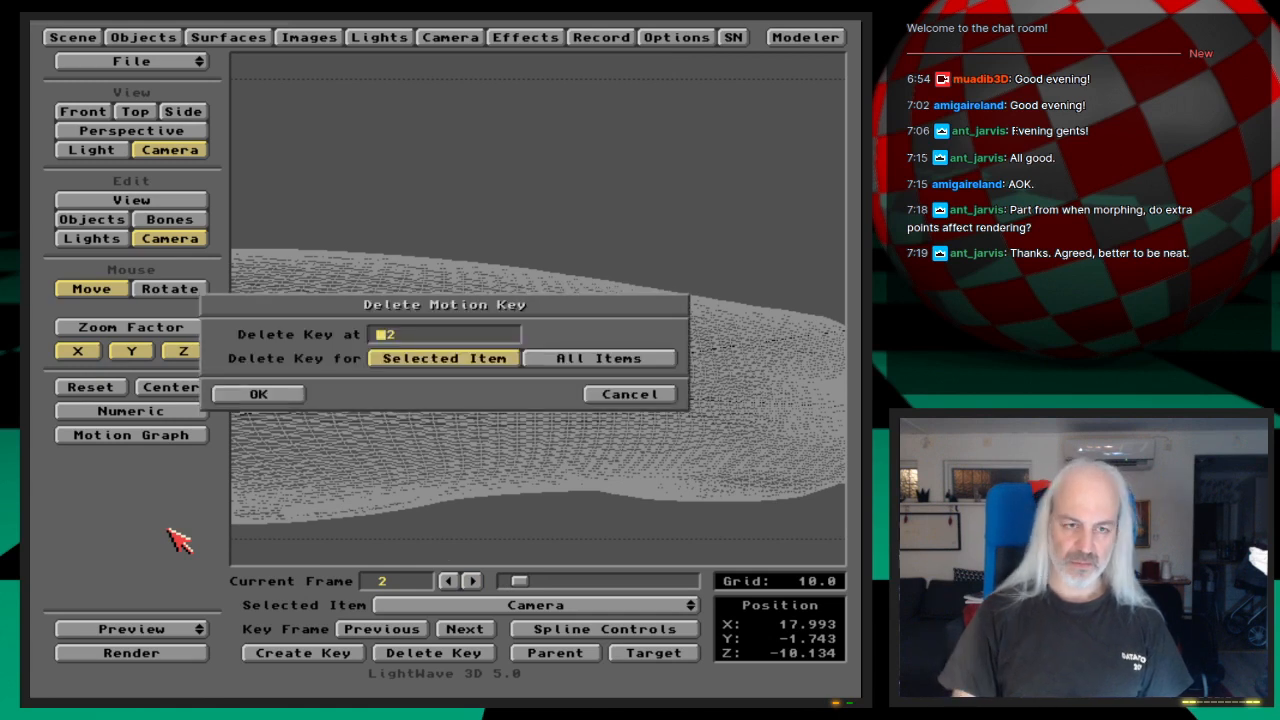
{"action": "left_click", "coordinate": [629, 394]}
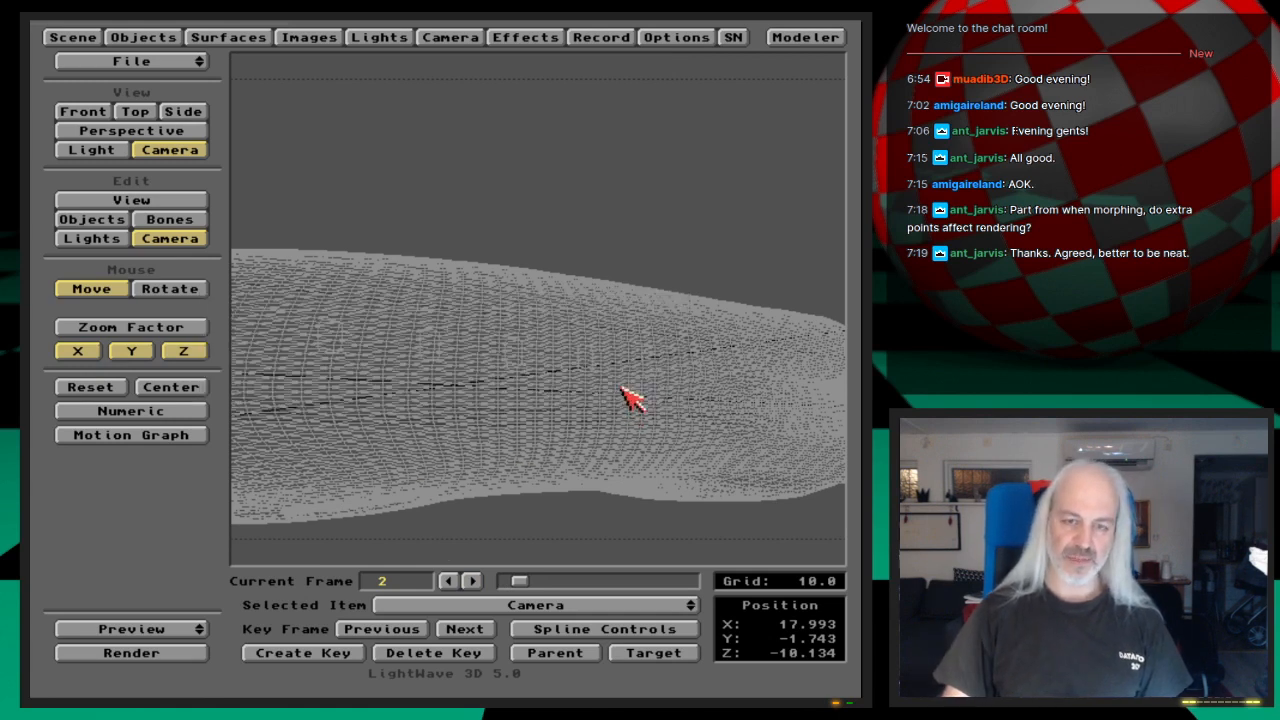
Step: Create a motion key at frame 20 for GearCover-Right only, working in the front view
{"action": "key", "text": "1"}
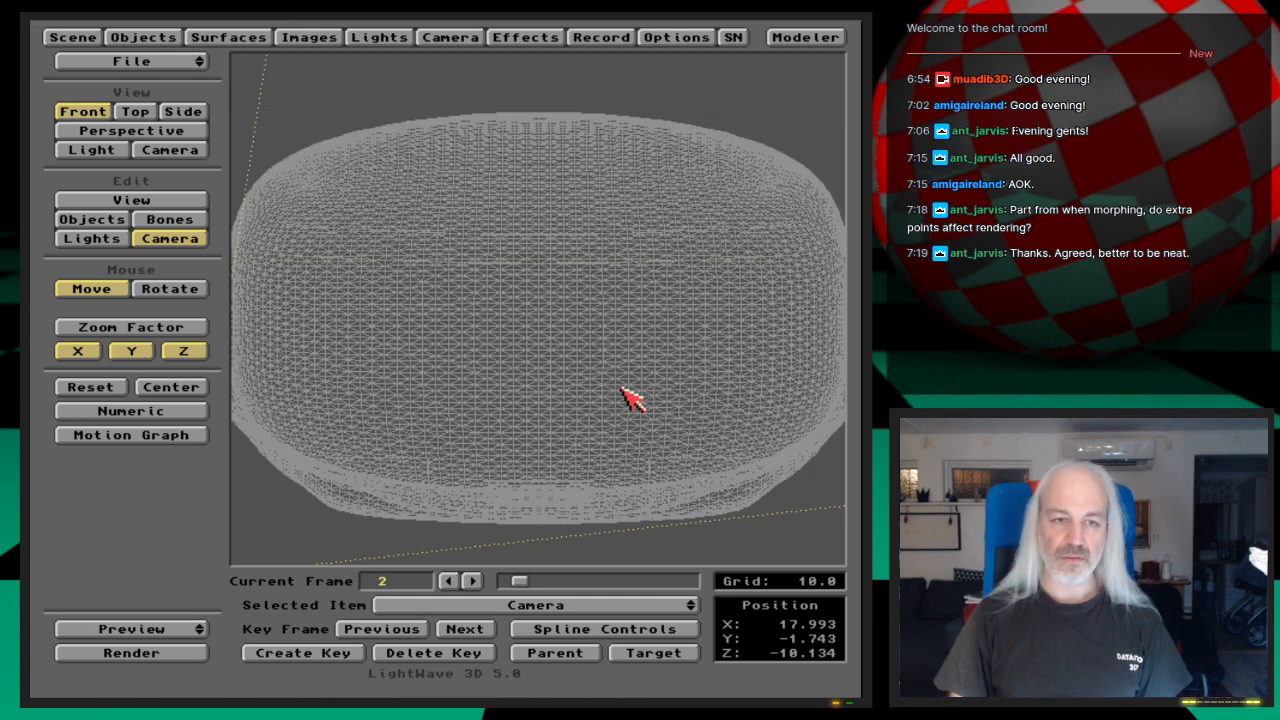
{"action": "key", "text": "o"}
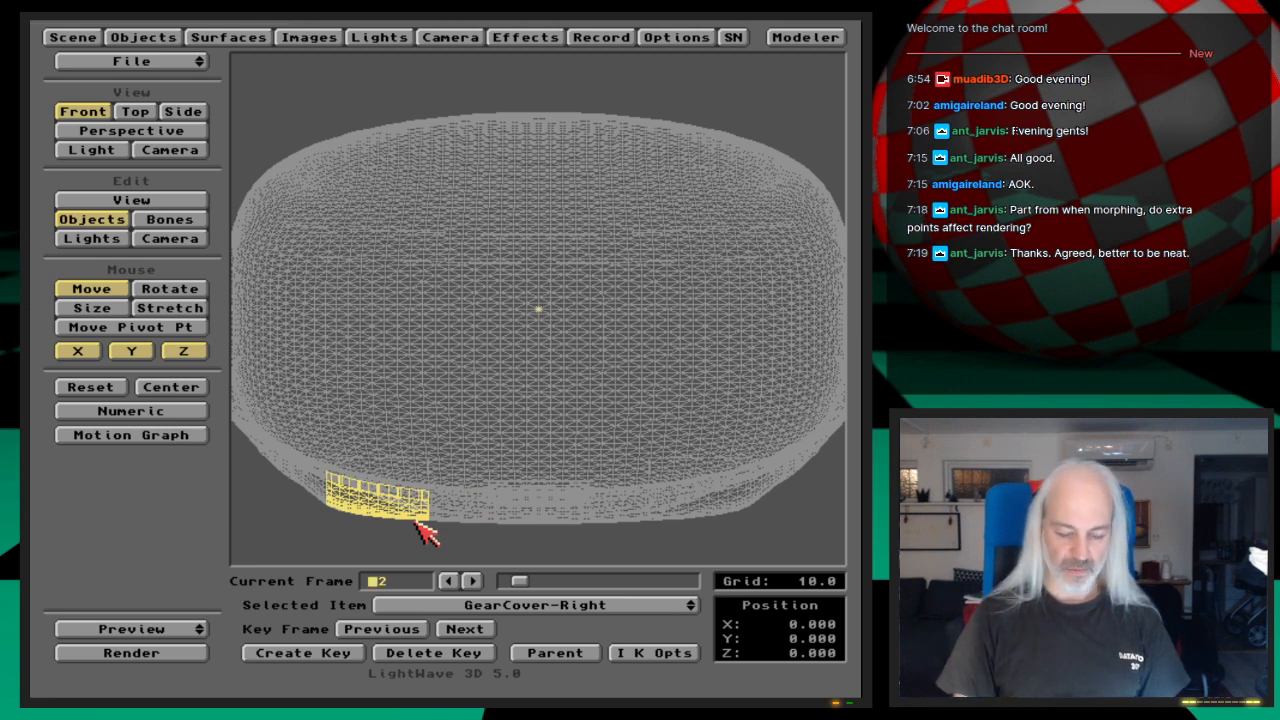
{"action": "type", "text": "202"}
{"action": "key", "text": "Return"}
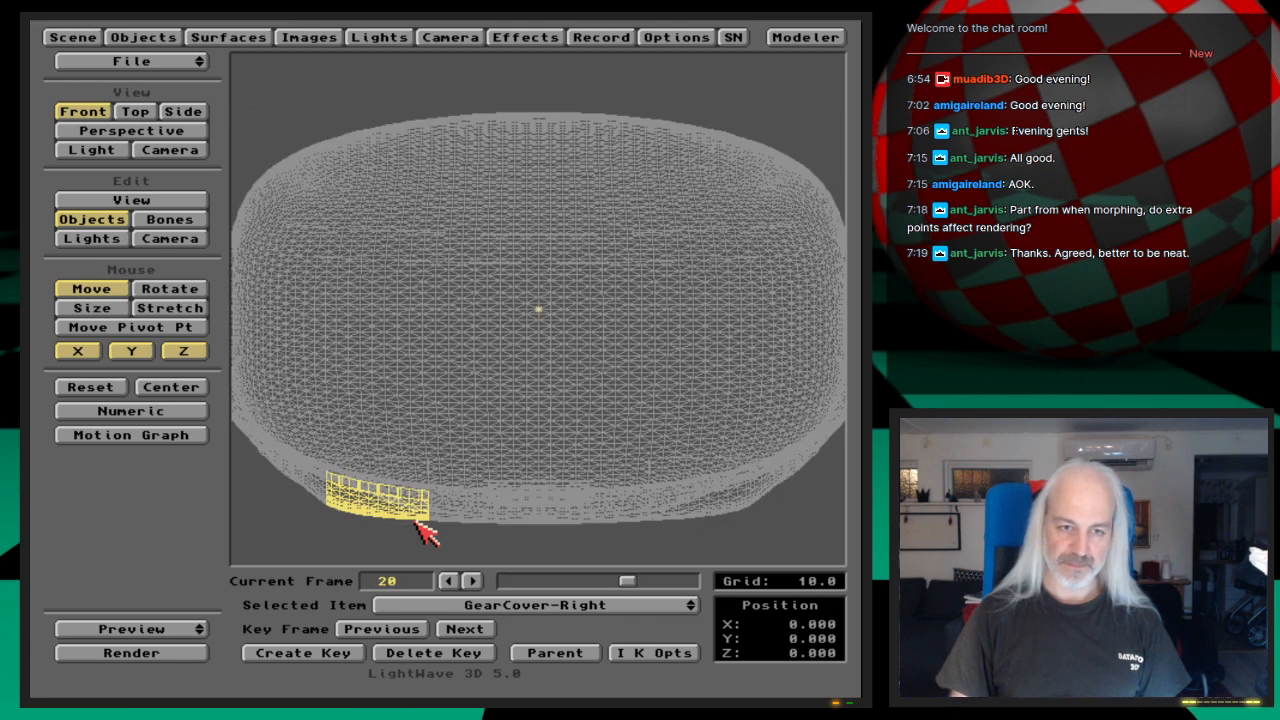
{"action": "key", "text": "Return"}
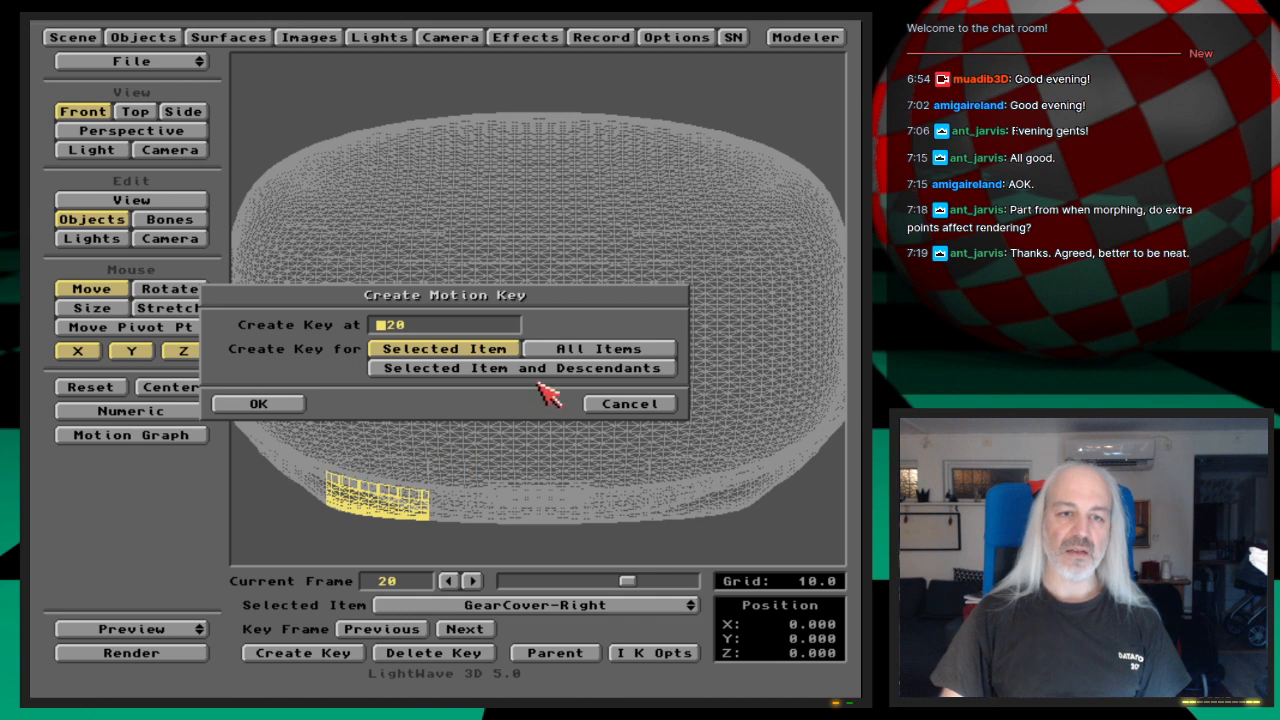
{"action": "left_click", "coordinate": [615, 404]}
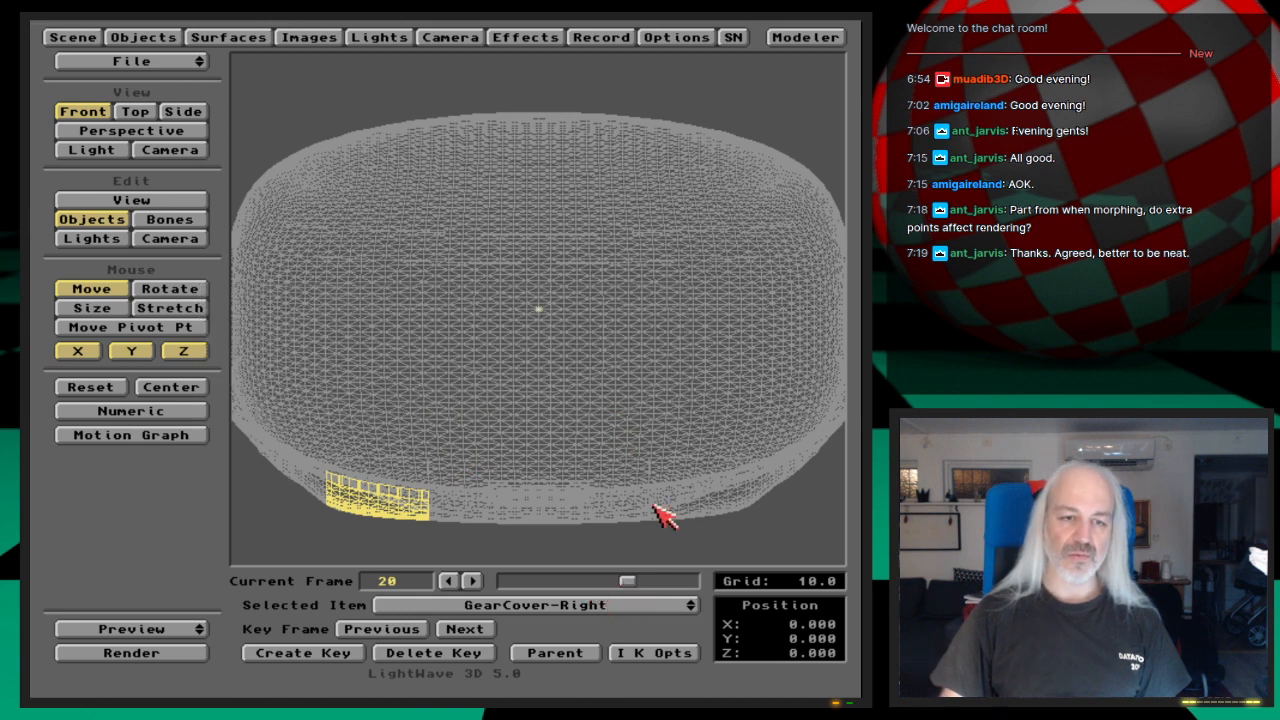
{"action": "key", "text": "Return"}
{"action": "key", "text": "Return"}
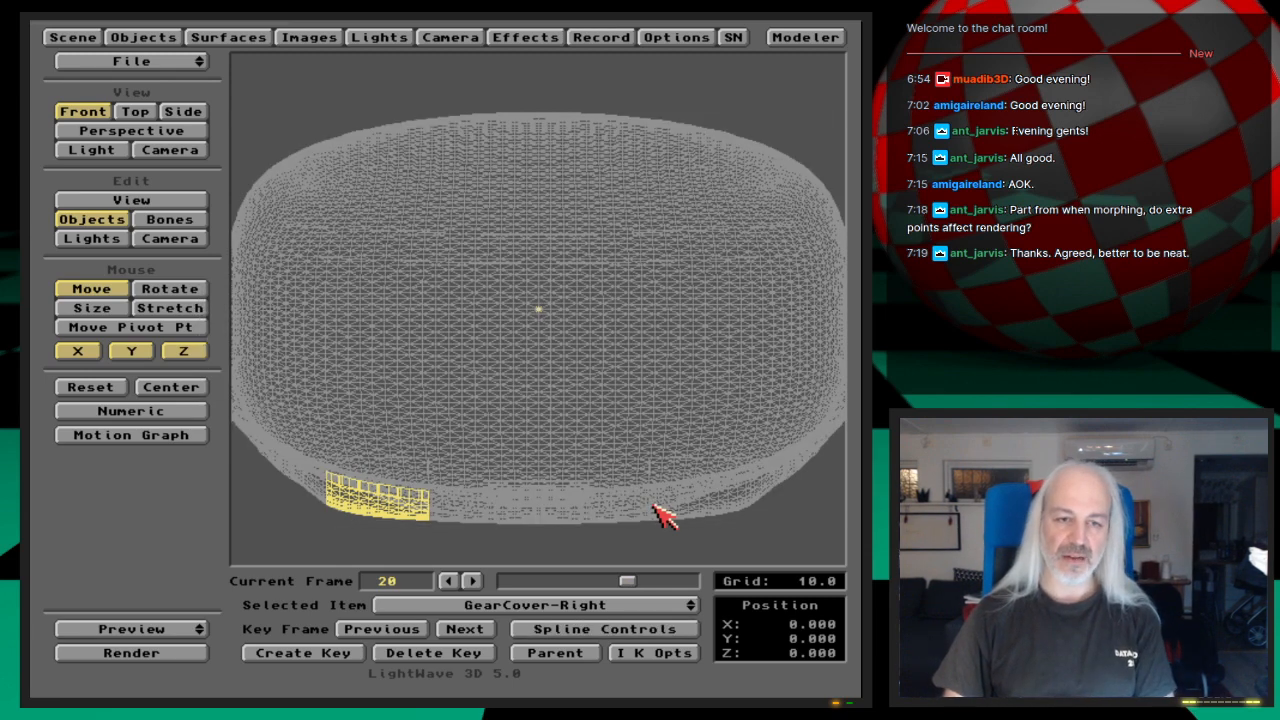
Step: Create motion keys at frame 20 for GearCover-Left and GearCover-Front
{"action": "key", "text": "Up"}
{"action": "key", "text": "Down"}
{"action": "key", "text": "Down"}
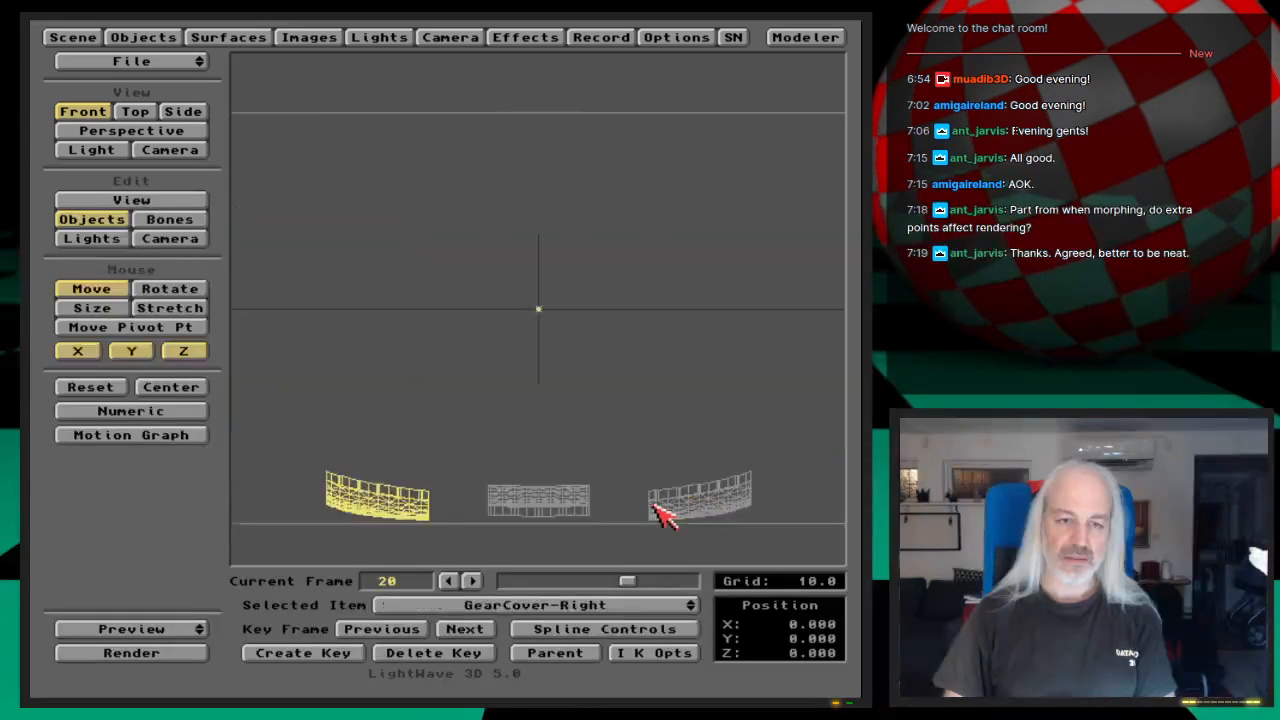
{"action": "key", "text": "Return"}
{"action": "key", "text": "Return"}
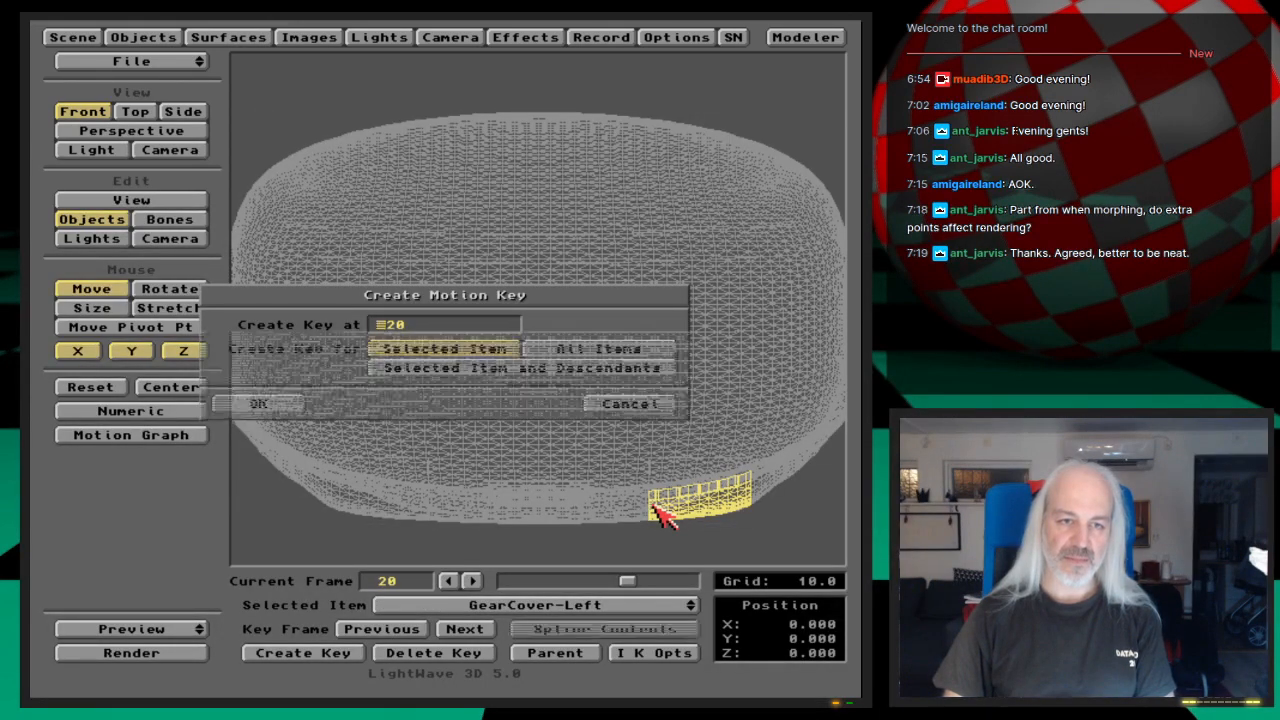
{"action": "key", "text": "Down"}
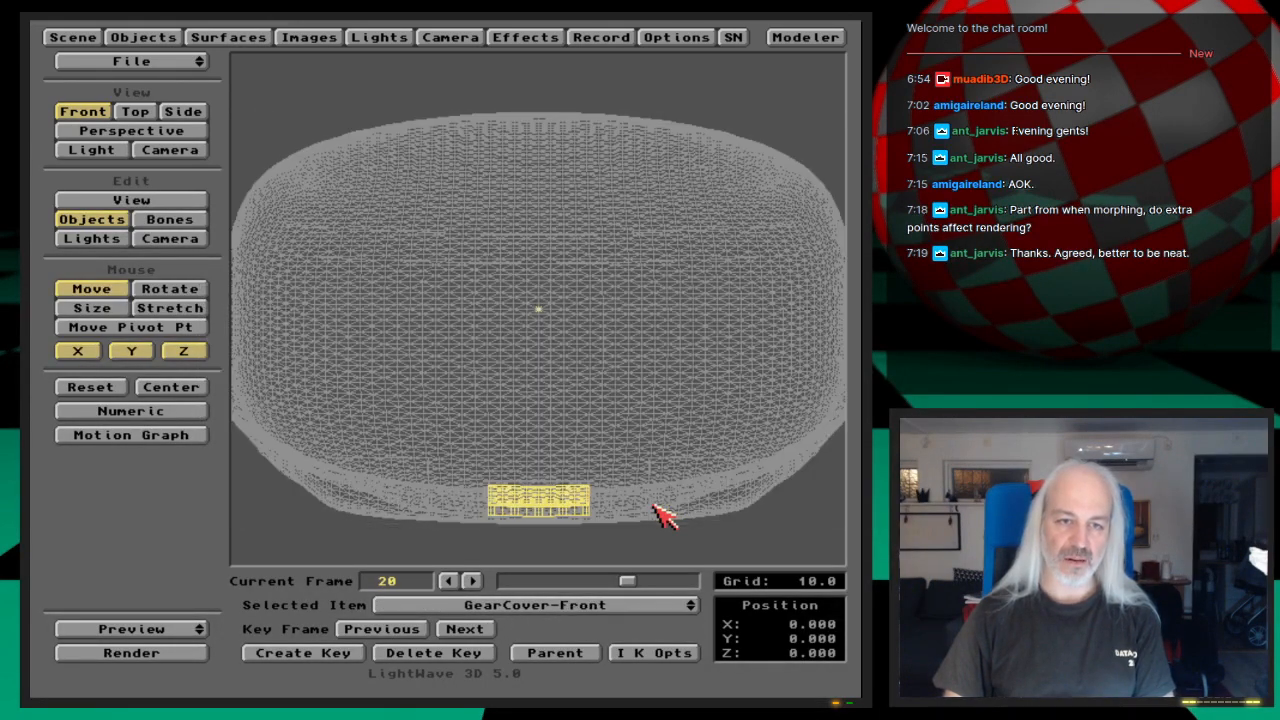
{"action": "key", "text": "Return"}
{"action": "key", "text": "Return"}
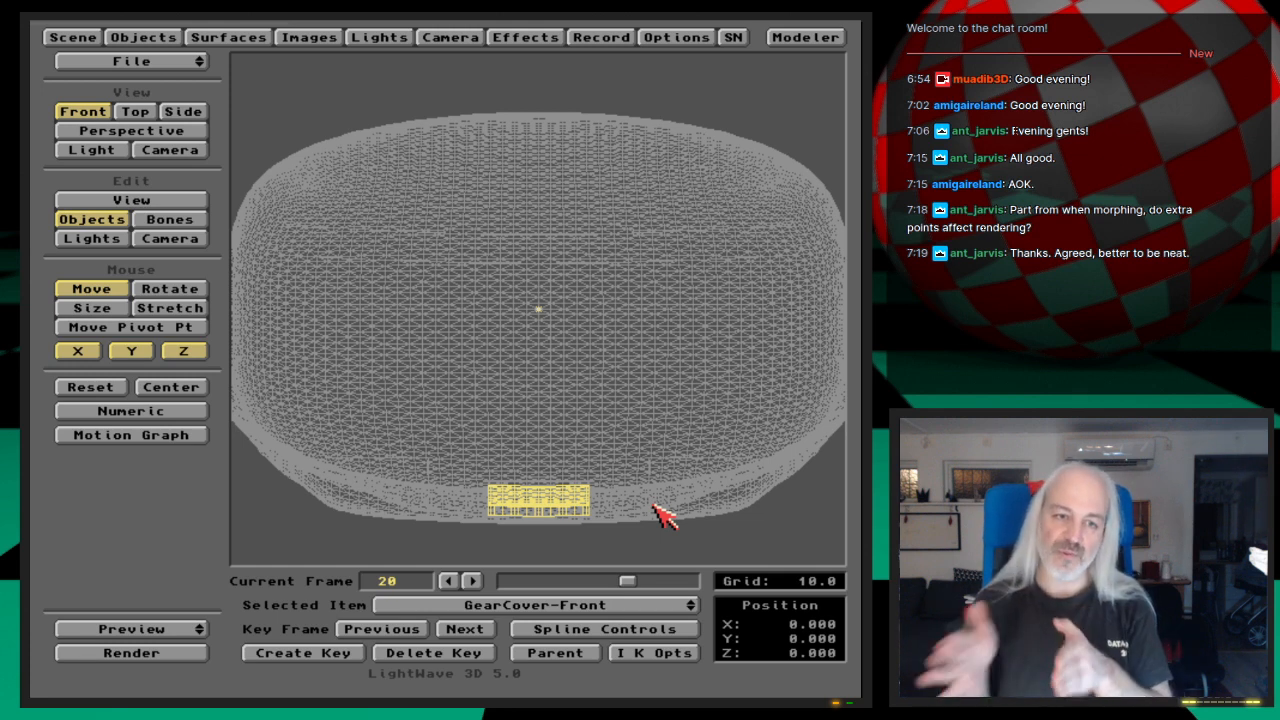
Step: Set the frame 20 keys of GearCover-Front and GearCover-Left to Linear in their spline controls
{"action": "left_click", "coordinate": [662, 630]}
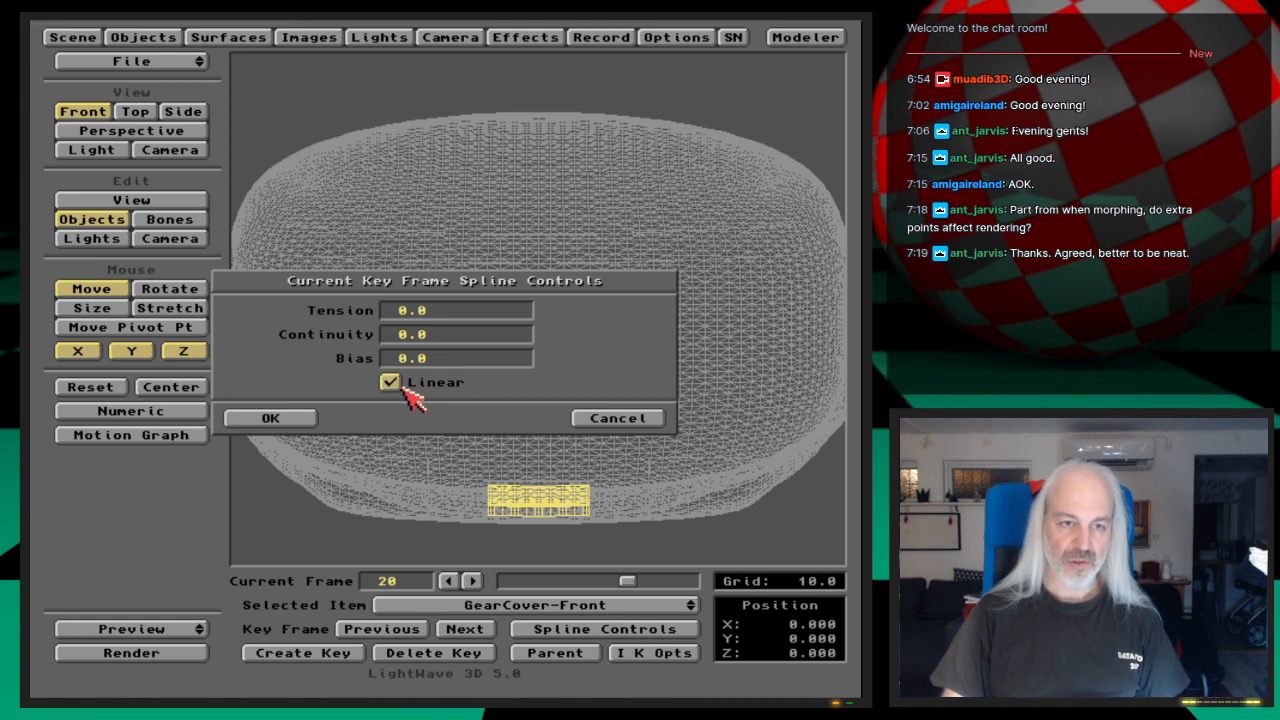
{"action": "left_click", "coordinate": [306, 418]}
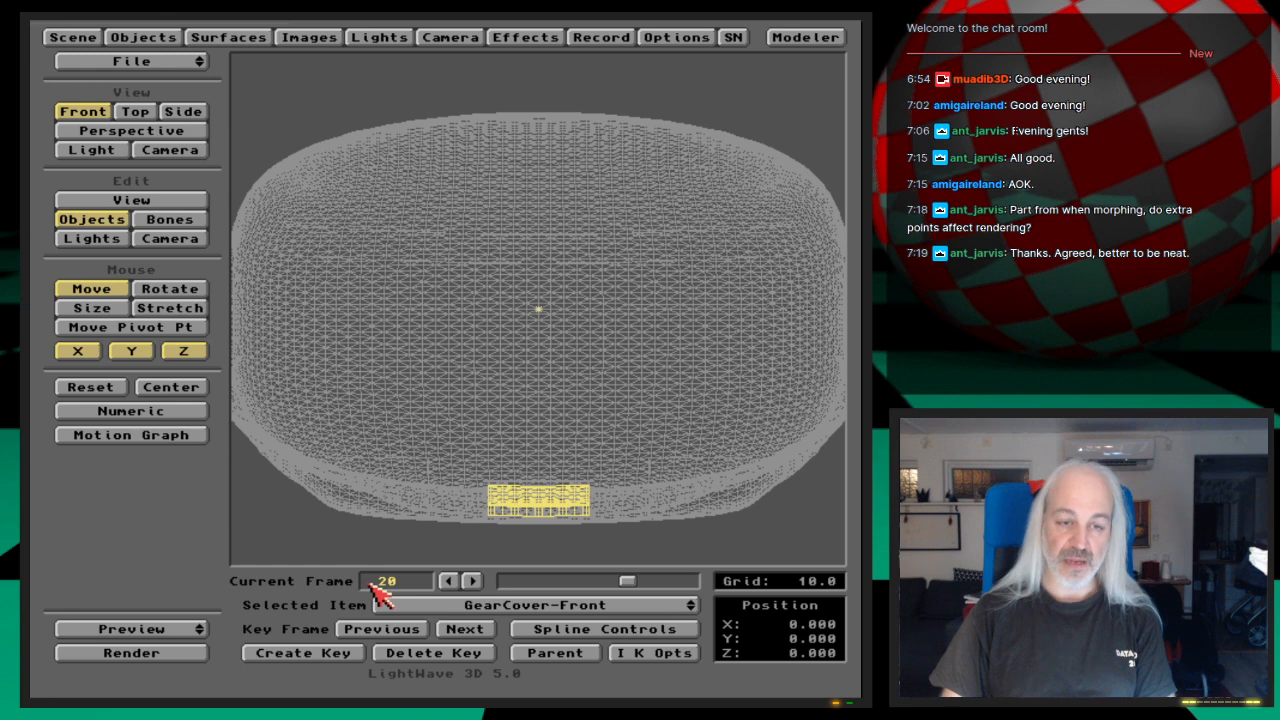
{"action": "left_click", "coordinate": [603, 607]}
{"action": "left_click", "coordinate": [600, 635]}
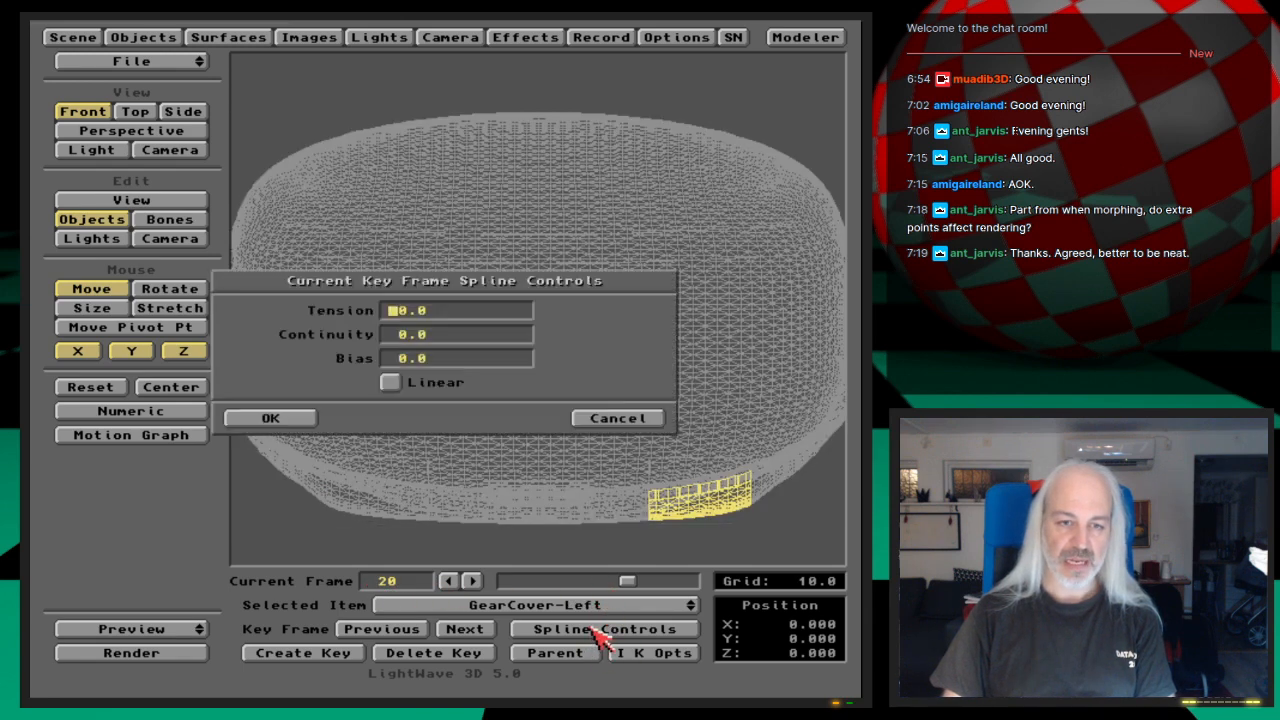
{"action": "left_click", "coordinate": [411, 382]}
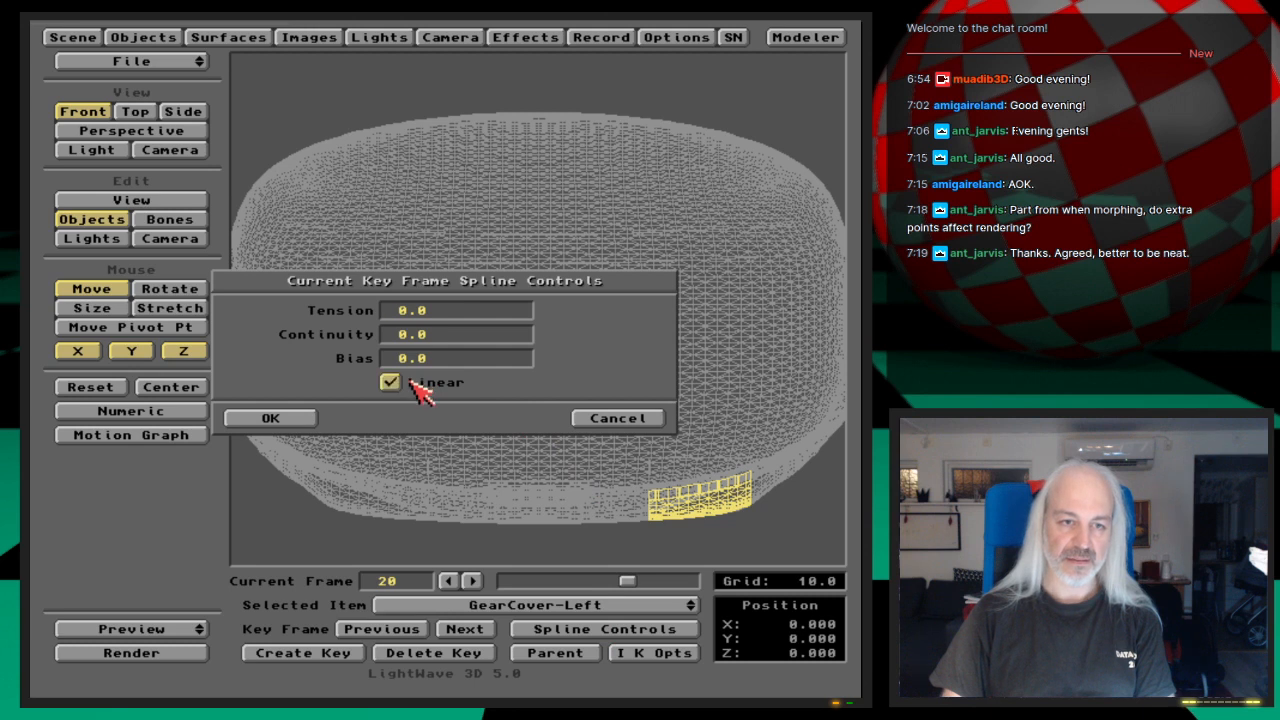
{"action": "left_click", "coordinate": [296, 424]}
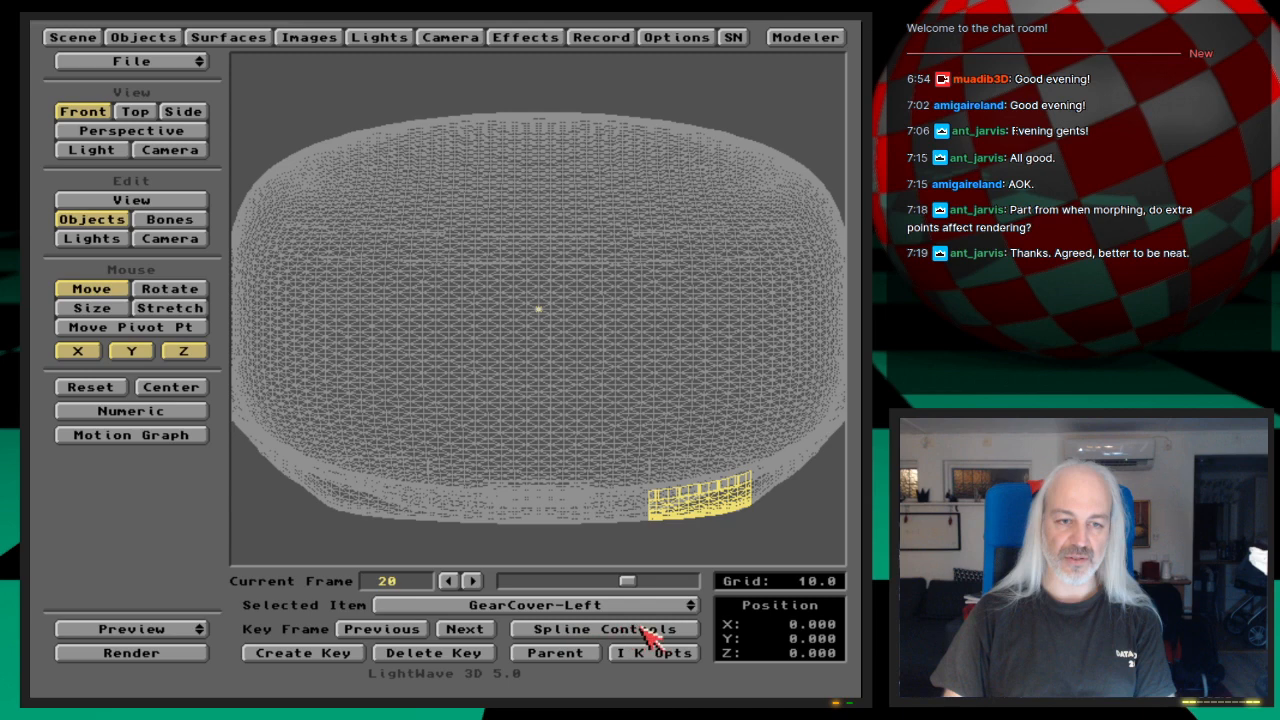
{"action": "left_click", "coordinate": [610, 633]}
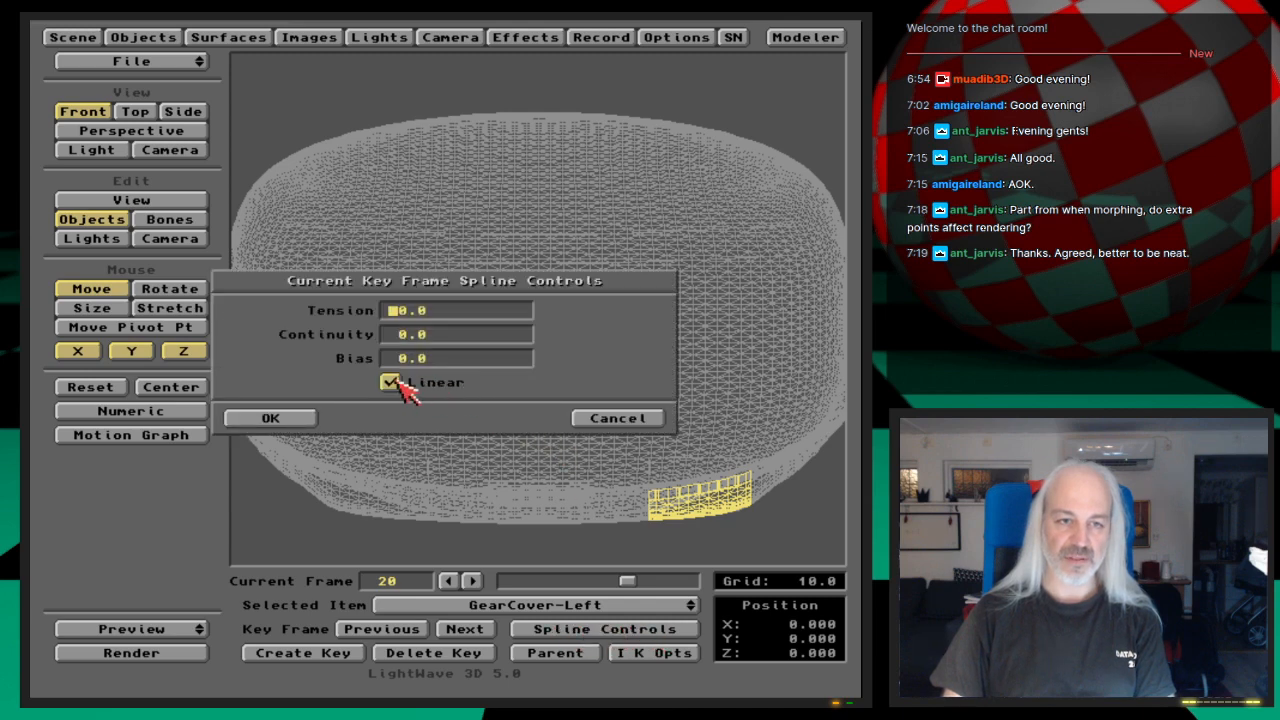
{"action": "left_click", "coordinate": [274, 420]}
Step: Select GearCover-Right and set its frame 20 key to Linear in the spline controls
{"action": "key", "text": "Down"}
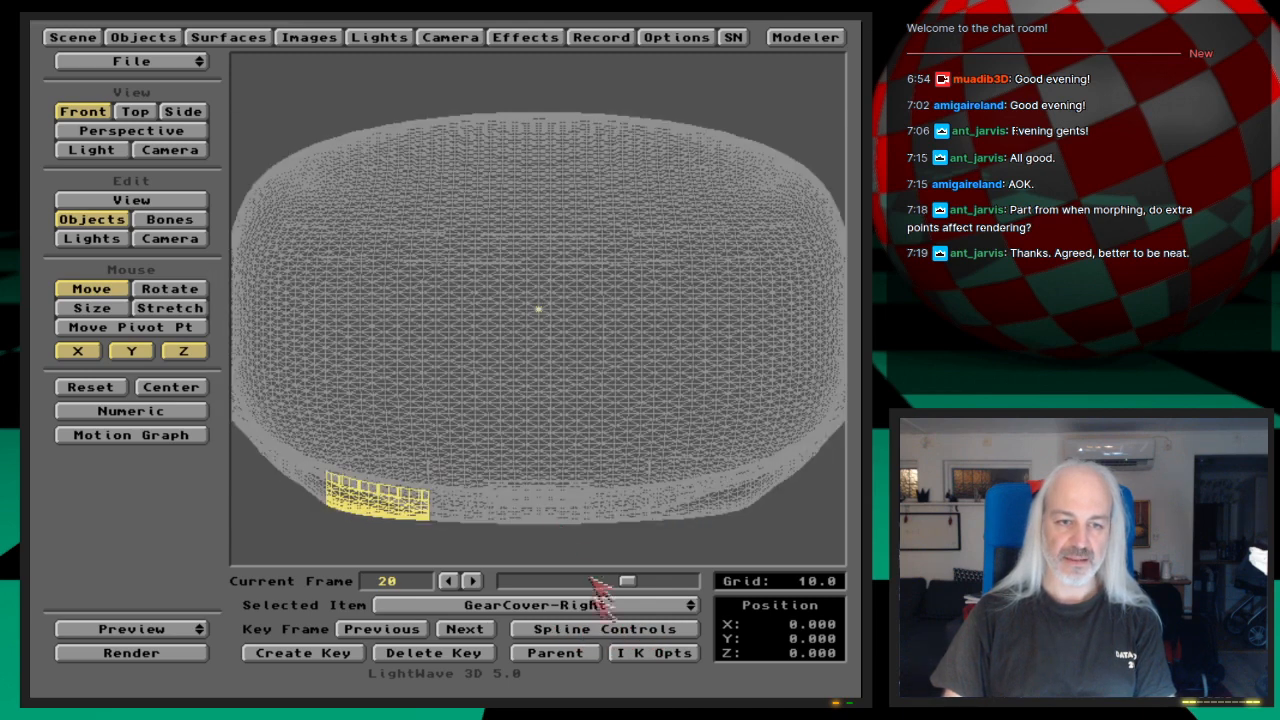
{"action": "left_click", "coordinate": [625, 630]}
{"action": "left_click", "coordinate": [389, 382]}
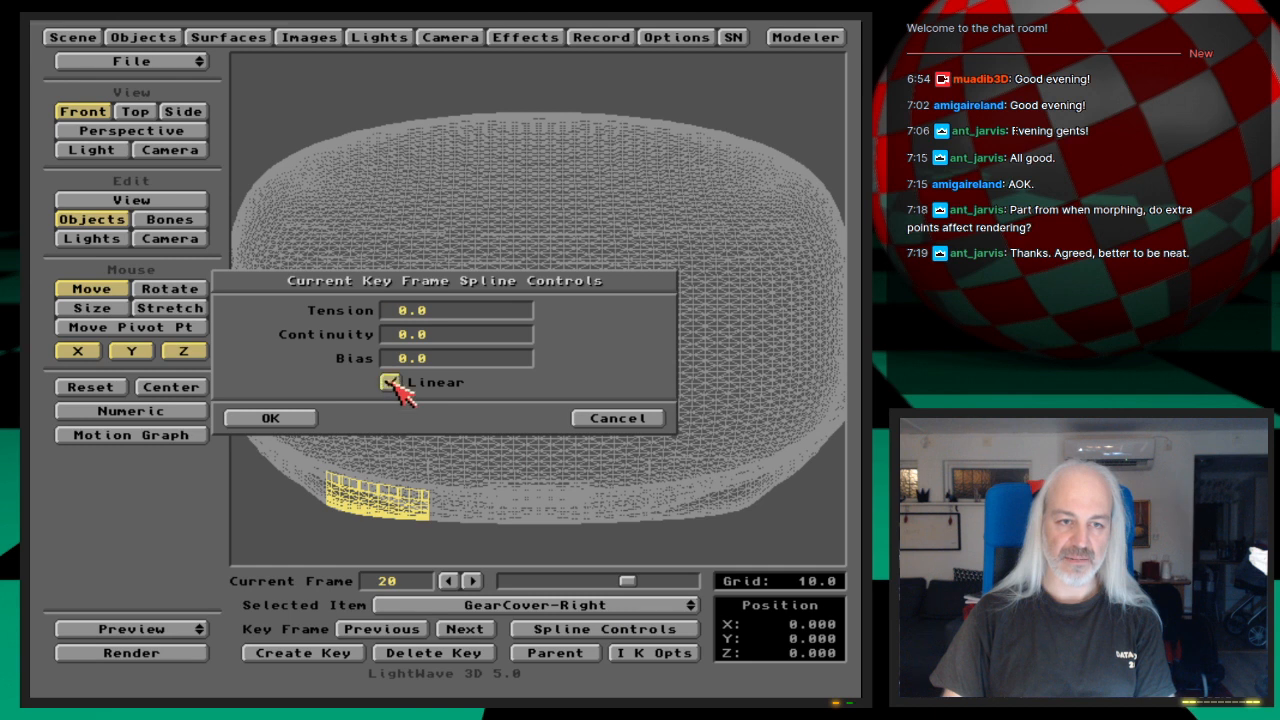
{"action": "left_click", "coordinate": [278, 416]}
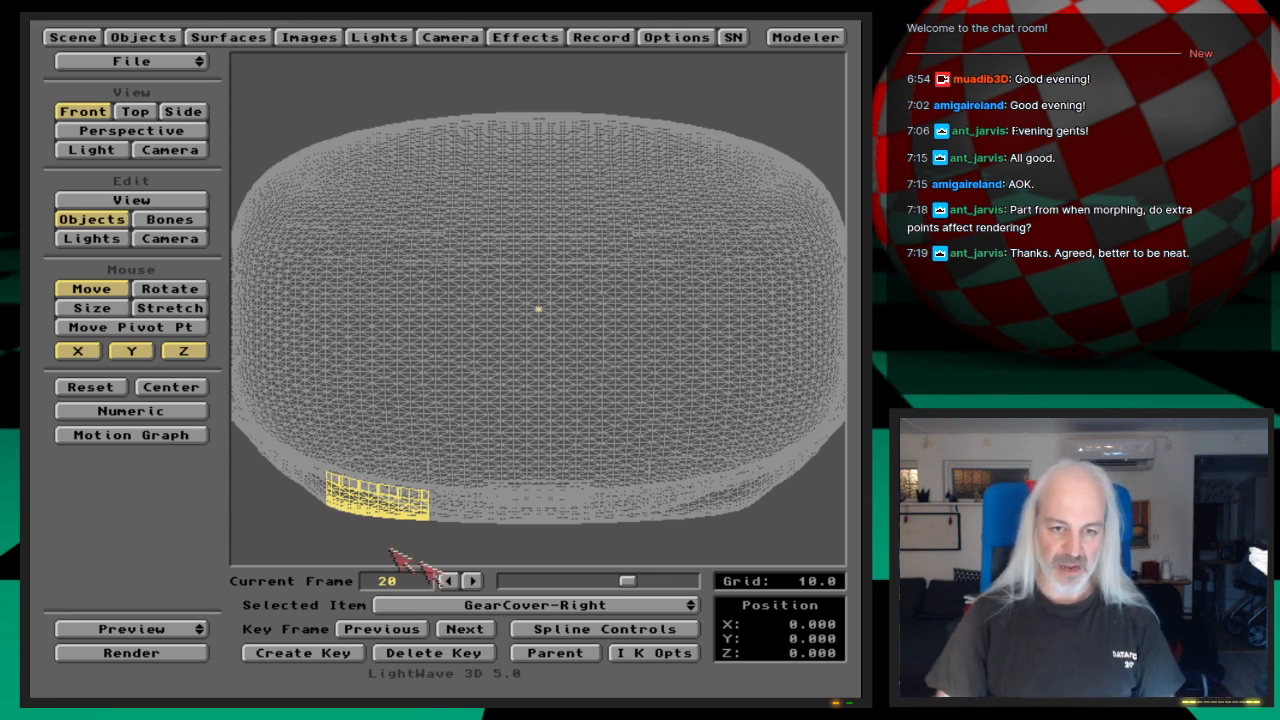
{"action": "left_click", "coordinate": [596, 628]}
{"action": "left_click", "coordinate": [308, 424]}
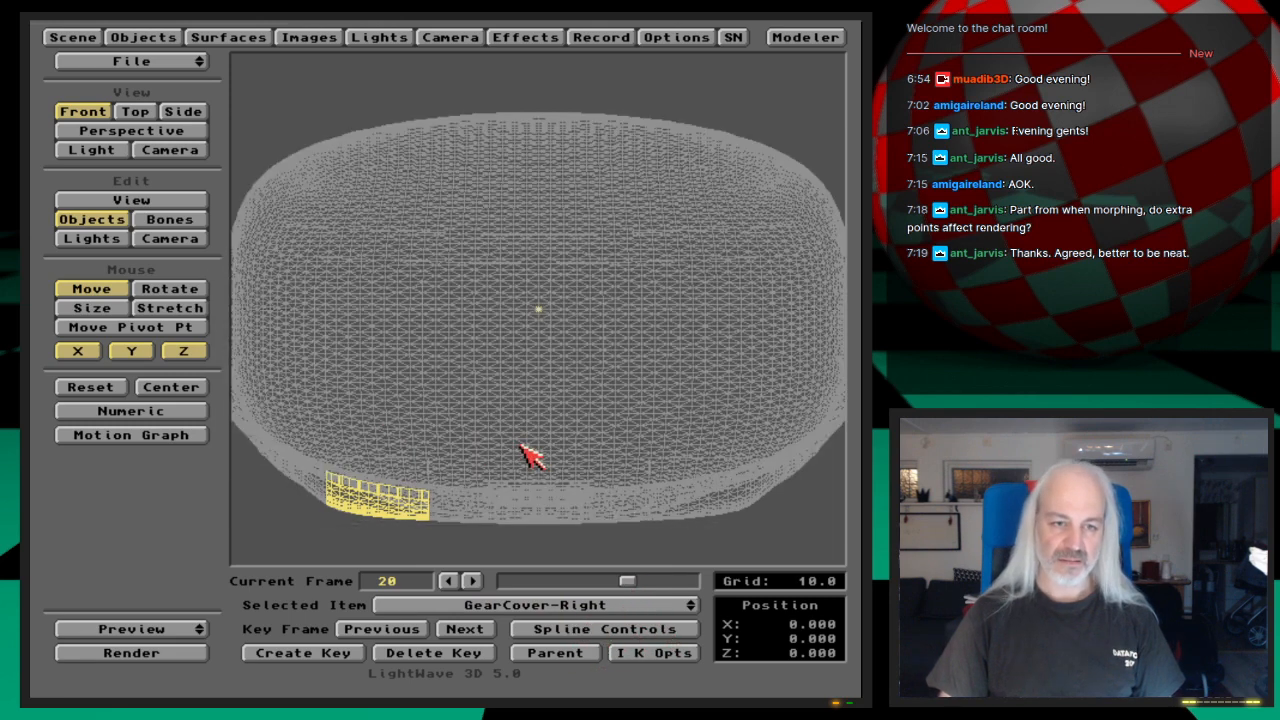
Step: Save the scene again, overwriting Shuttle-GearDoorsAnimated
{"action": "key", "text": "s"}
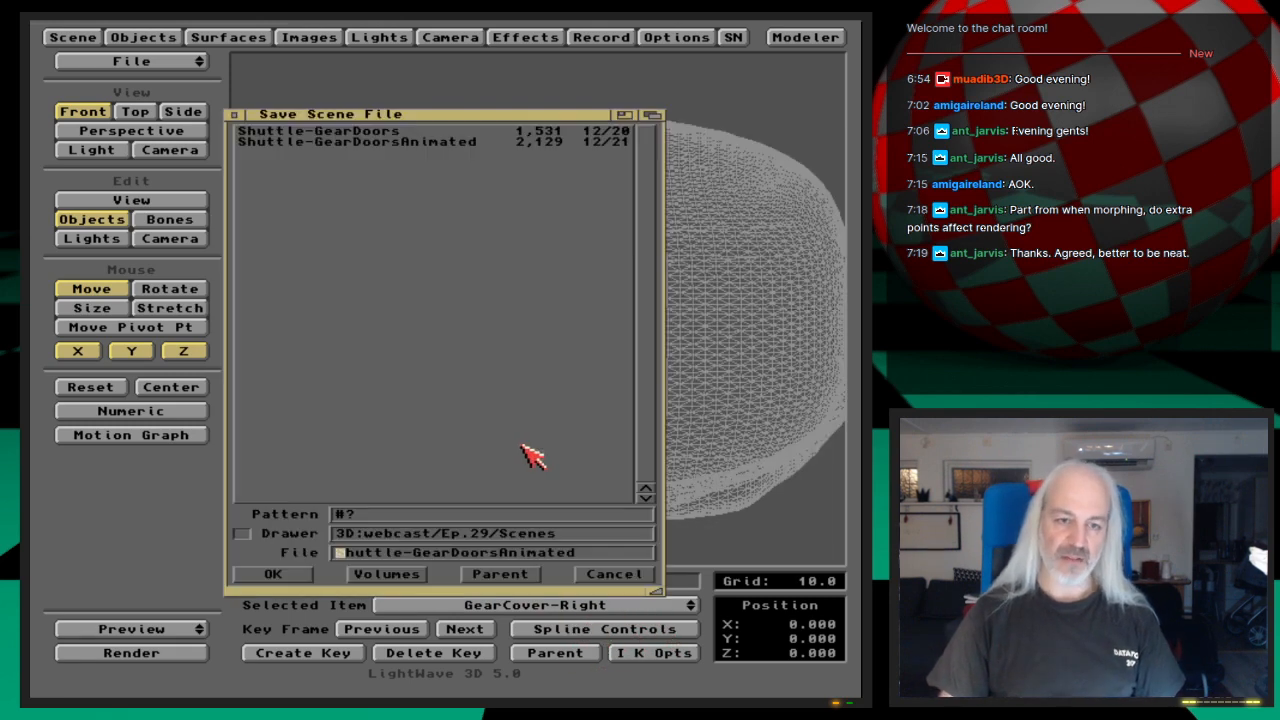
{"action": "key", "text": "Return"}
{"action": "key", "text": "Return"}
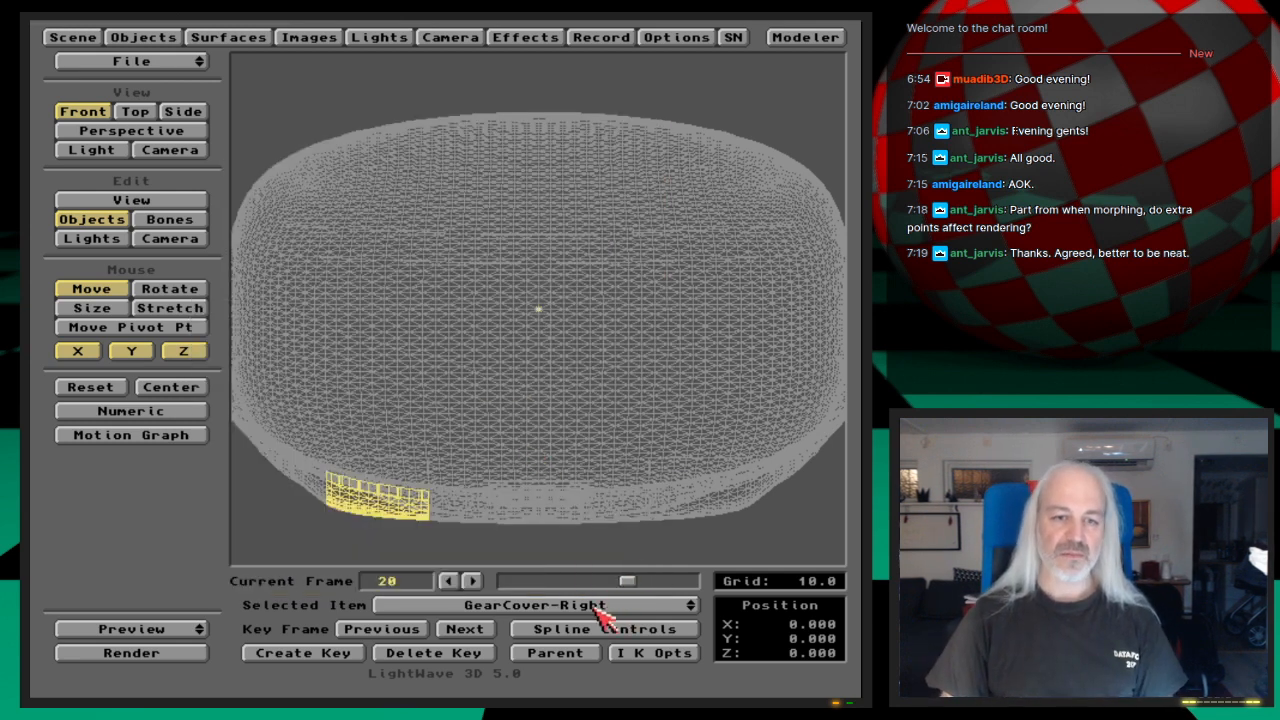
Step: Switch to the perspective view and display the shuttle object as points only through the scene overview
{"action": "left_click_drag", "start_coordinate": [620, 606], "coordinate": [625, 614]}
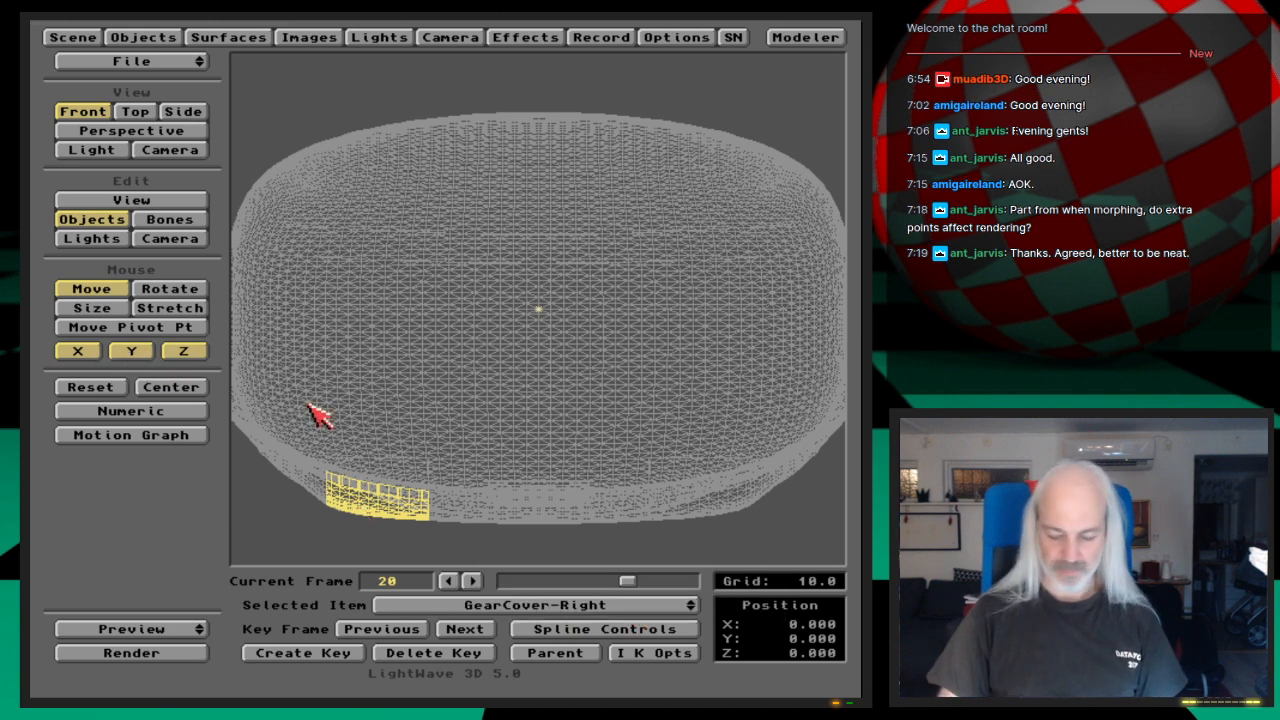
{"action": "key", "text": "4"}
{"action": "mouse_move", "coordinate": [600, 405]}
{"action": "left_mouse_down", "text": "alt"}
{"action": "mouse_move", "coordinate": [672, 408]}
{"action": "mouse_move", "coordinate": [530, 415]}
{"action": "mouse_move", "coordinate": [586, 386]}
{"action": "left_mouse_up", "text": "alt"}
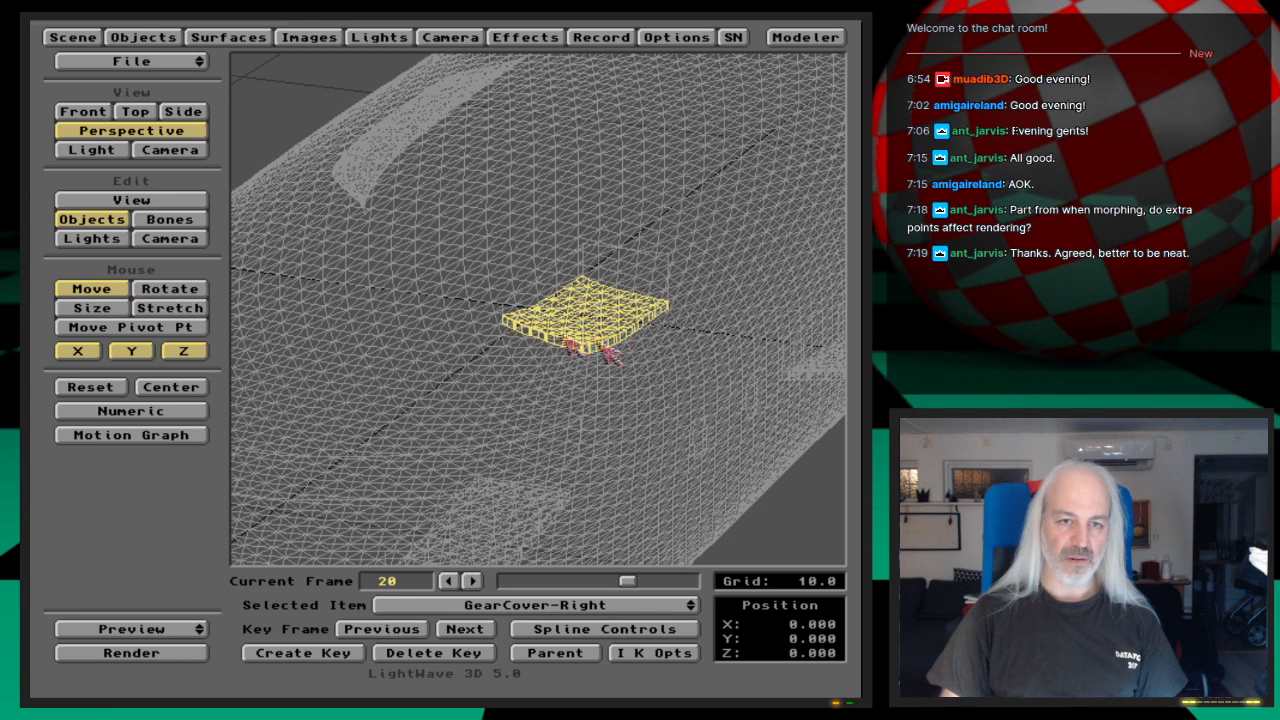
{"action": "left_click", "coordinate": [78, 40]}
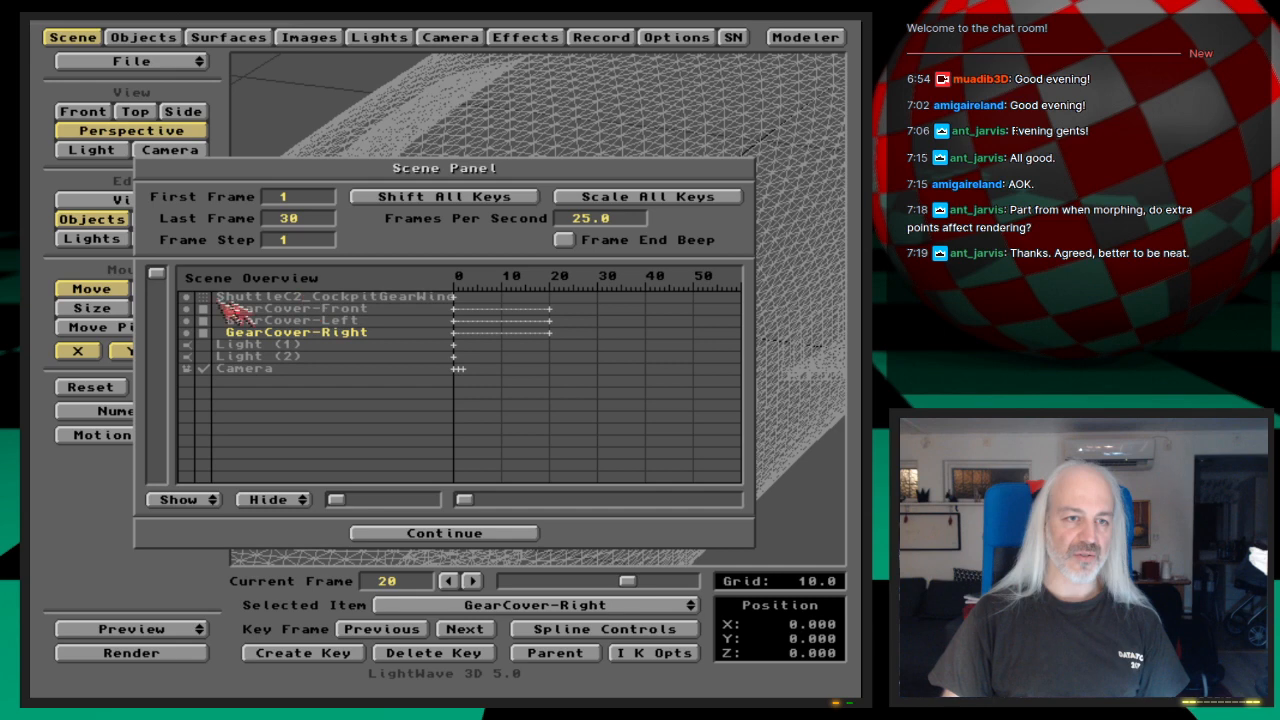
{"action": "left_click", "coordinate": [446, 534]}
{"action": "left_click_drag", "start_coordinate": [650, 427], "coordinate": [680, 414], "text": "alt"}
{"action": "left_click_drag", "start_coordinate": [588, 407], "coordinate": [591, 437], "text": "alt"}
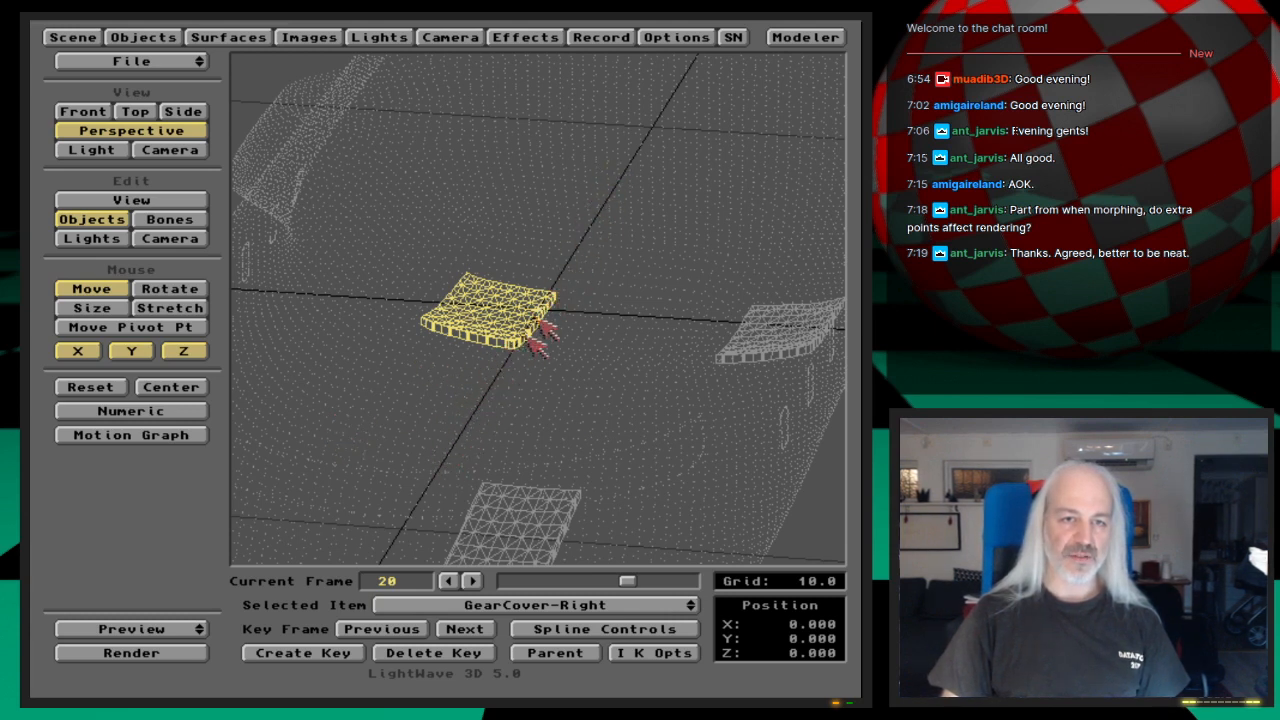
Step: Lock Z movement and try raising GearCover-Right to about Y 0.3 at frame 20
{"action": "left_click", "coordinate": [131, 350]}
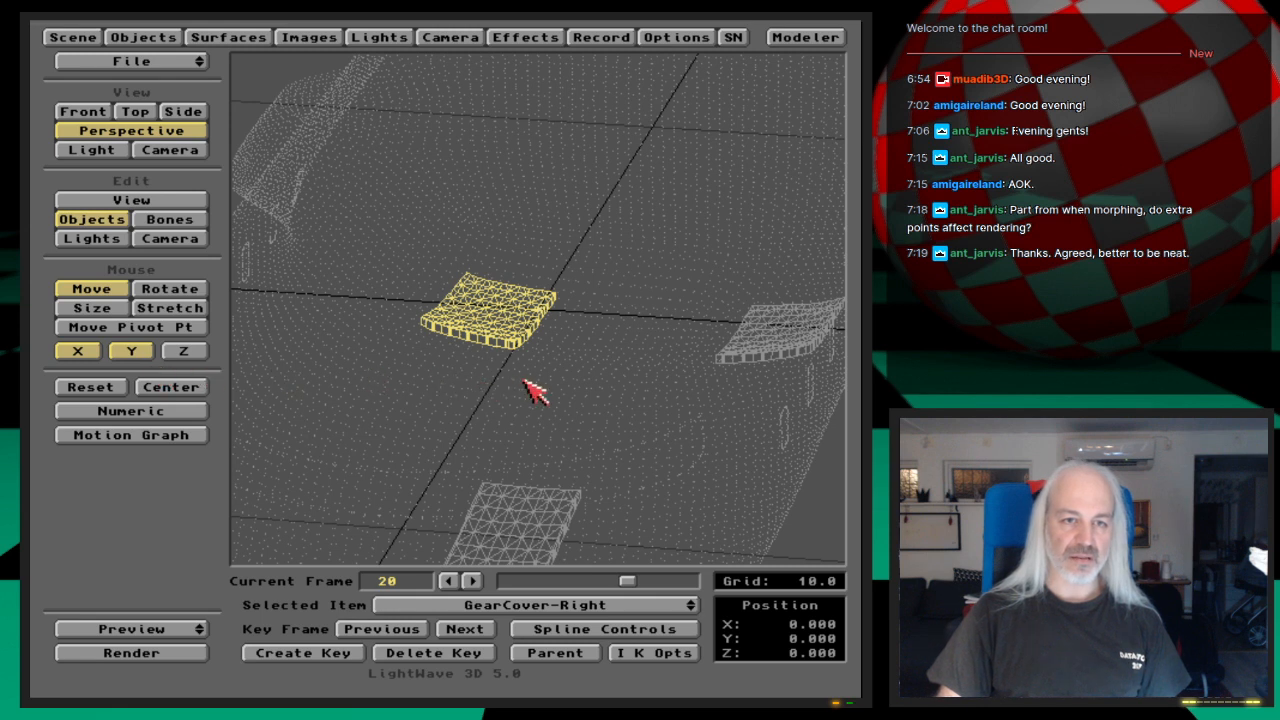
{"action": "left_click_drag", "start_coordinate": [490, 400], "coordinate": [523, 380]}
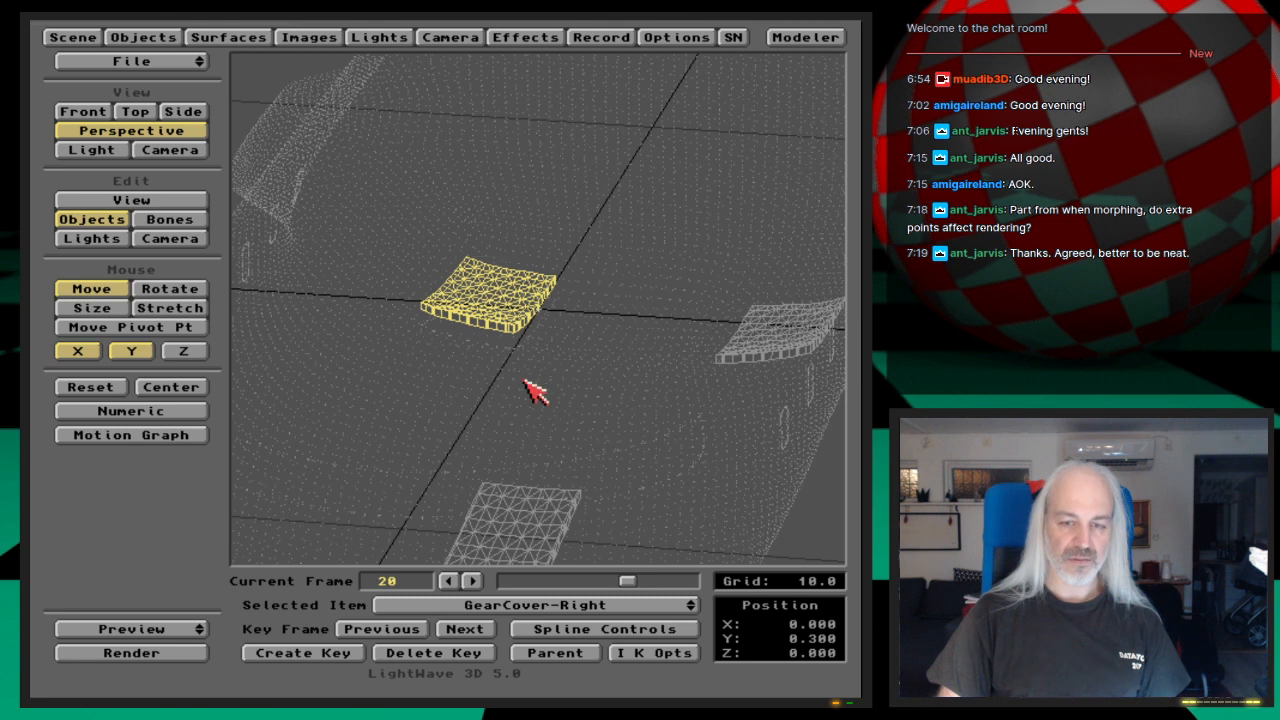
{"action": "key", "text": "Left"}
{"action": "key", "text": "Right"}
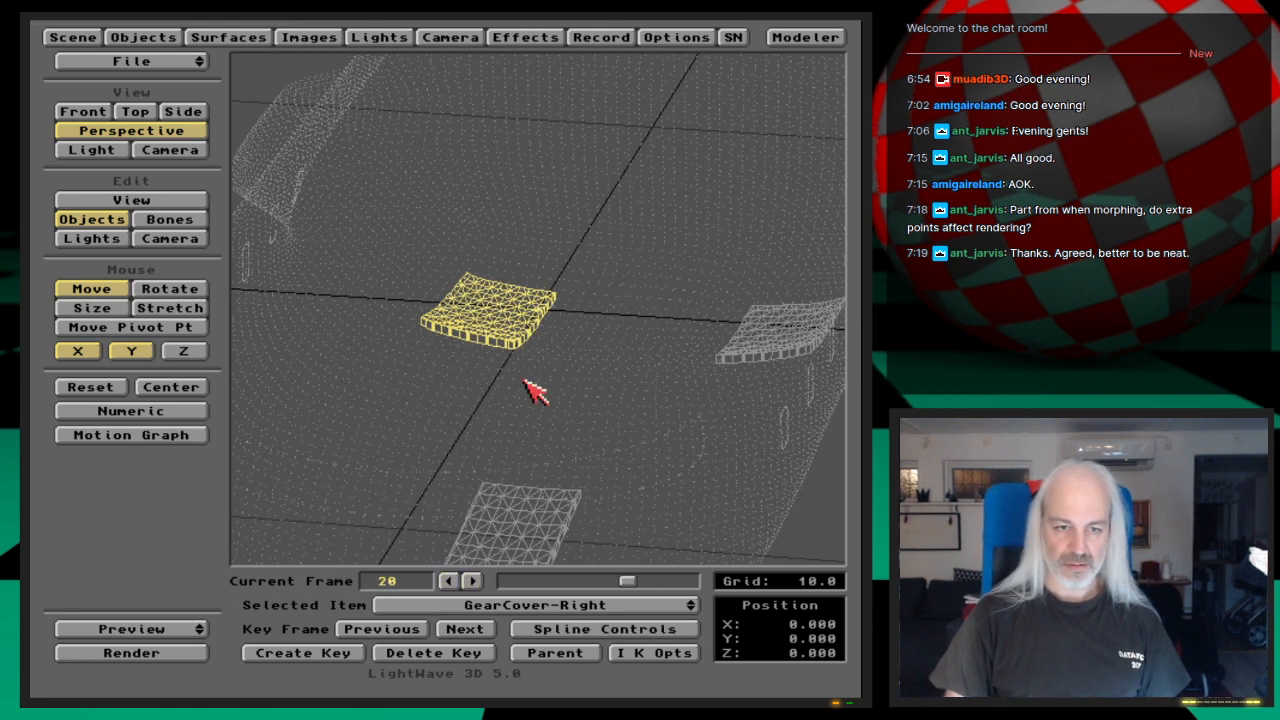
Step: Switch to the front view and try shifting GearCover-Right to about X 0.2, Y 0.1
{"action": "key", "text": "1"}
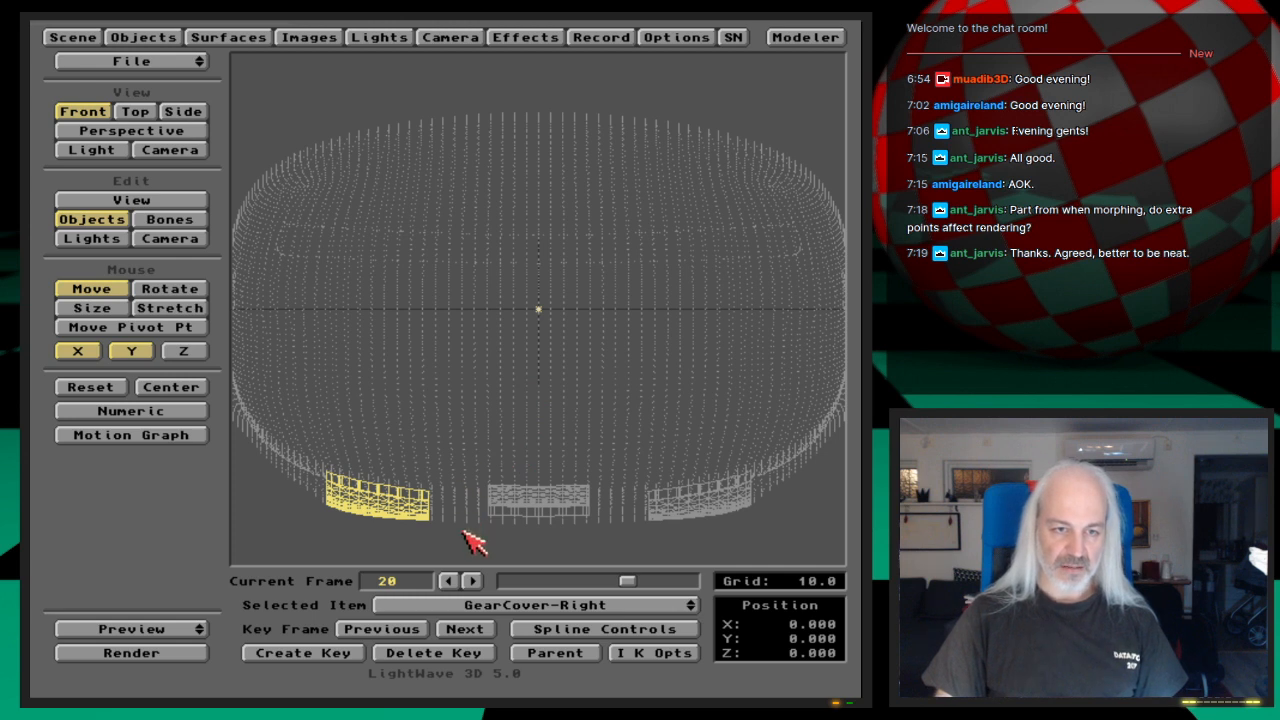
{"action": "left_click_drag", "start_coordinate": [380, 490], "coordinate": [386, 490]}
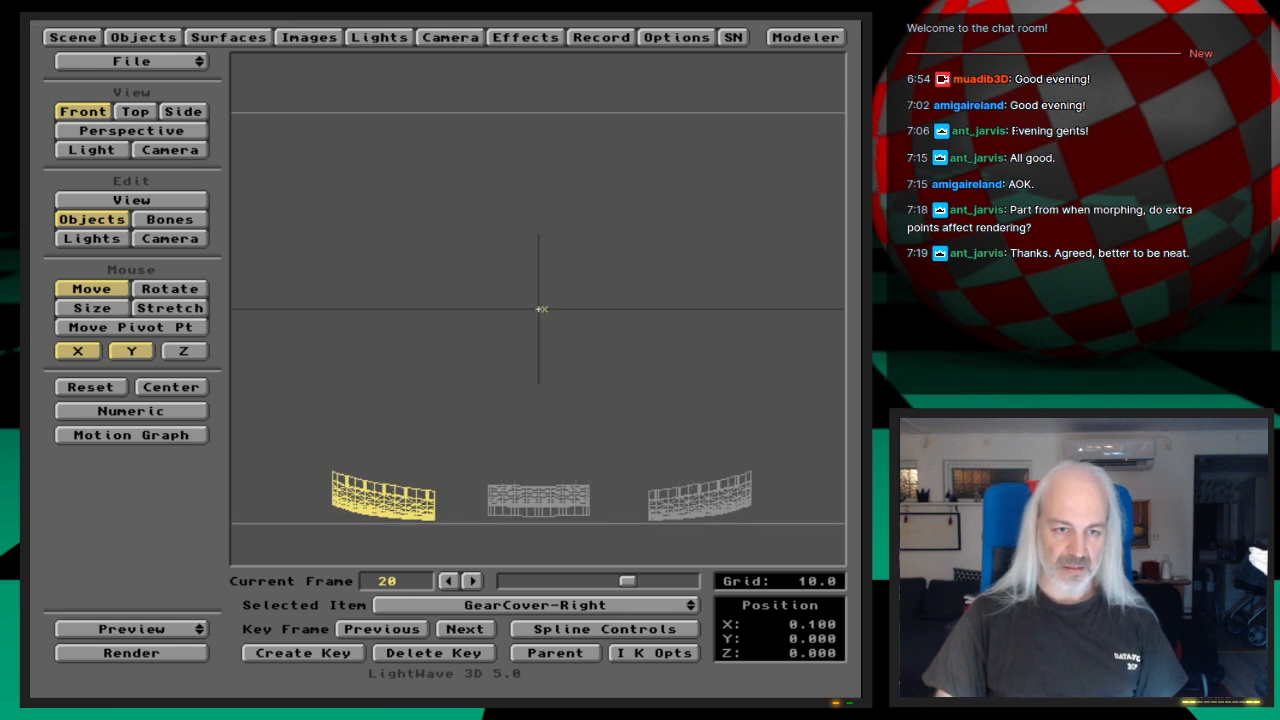
{"action": "left_click_drag", "start_coordinate": [542, 309], "coordinate": [550, 303]}
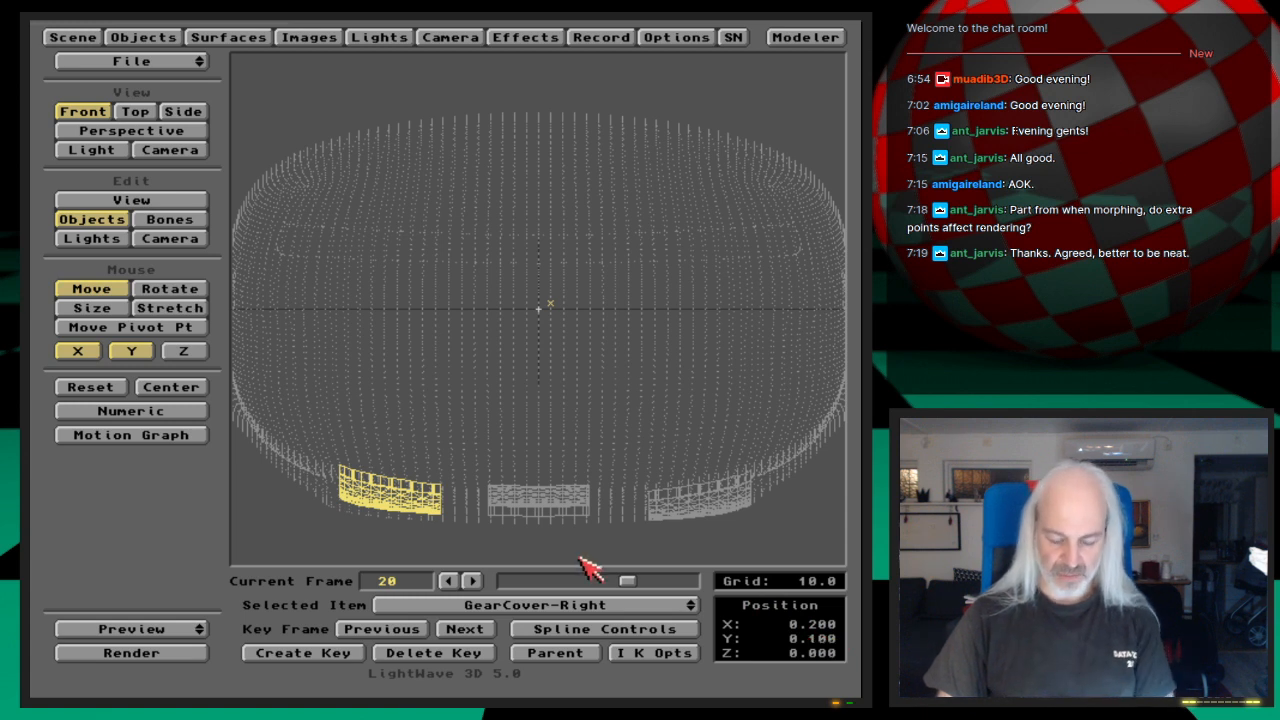
{"action": "key", "text": "Left"}
Step: Lock X movement, raise GearCover-Right to Y 0.1 and create its motion key at frame 25
{"action": "left_click", "coordinate": [88, 353]}
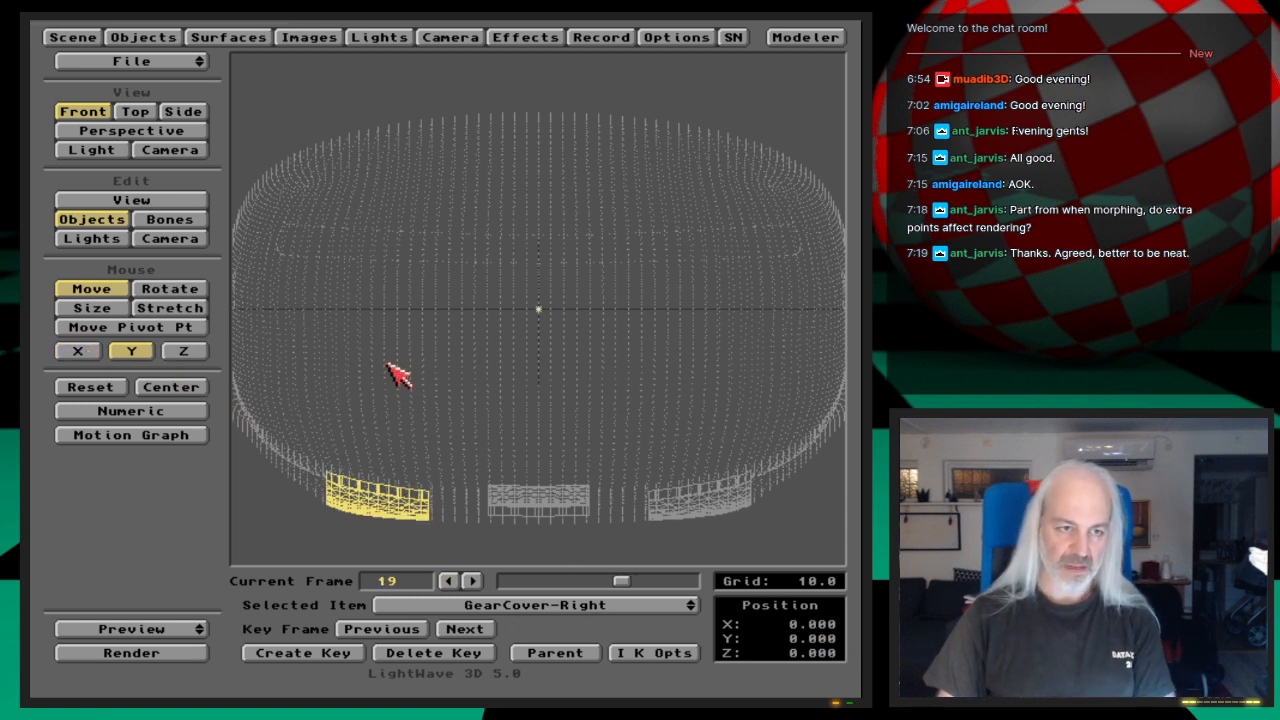
{"action": "left_click_drag", "start_coordinate": [504, 533], "coordinate": [514, 537]}
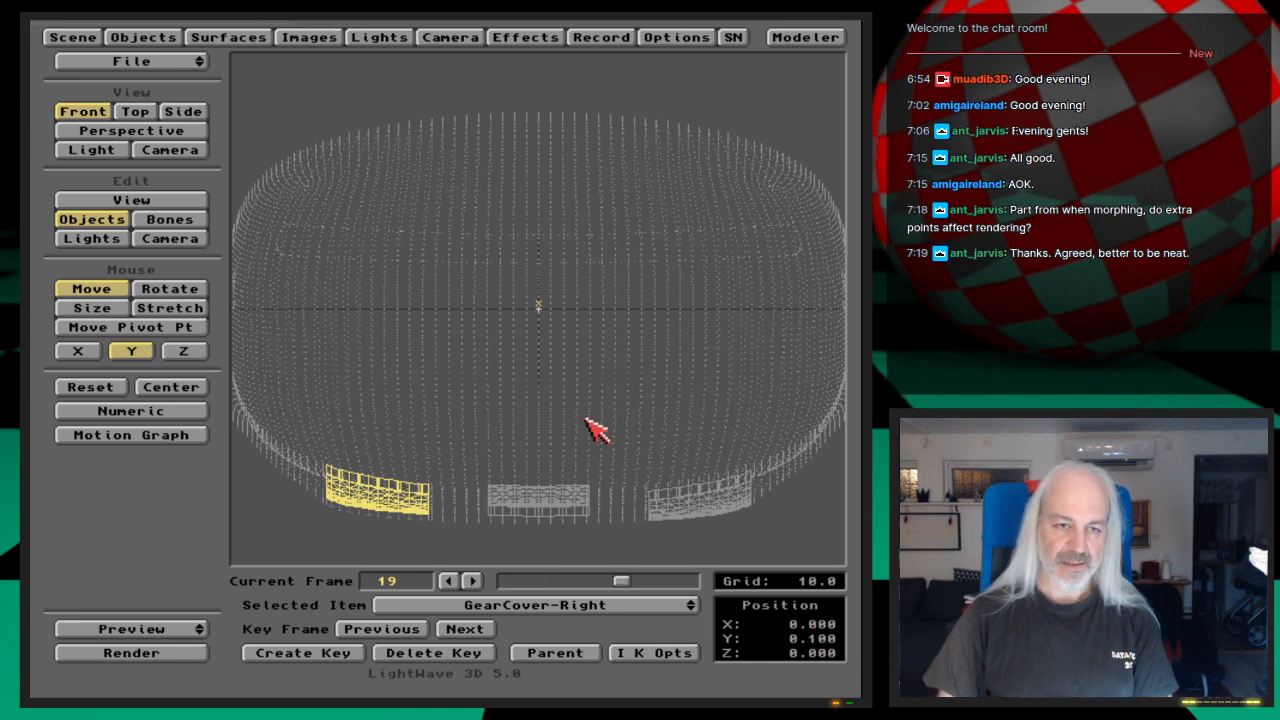
{"action": "key", "text": "Return"}
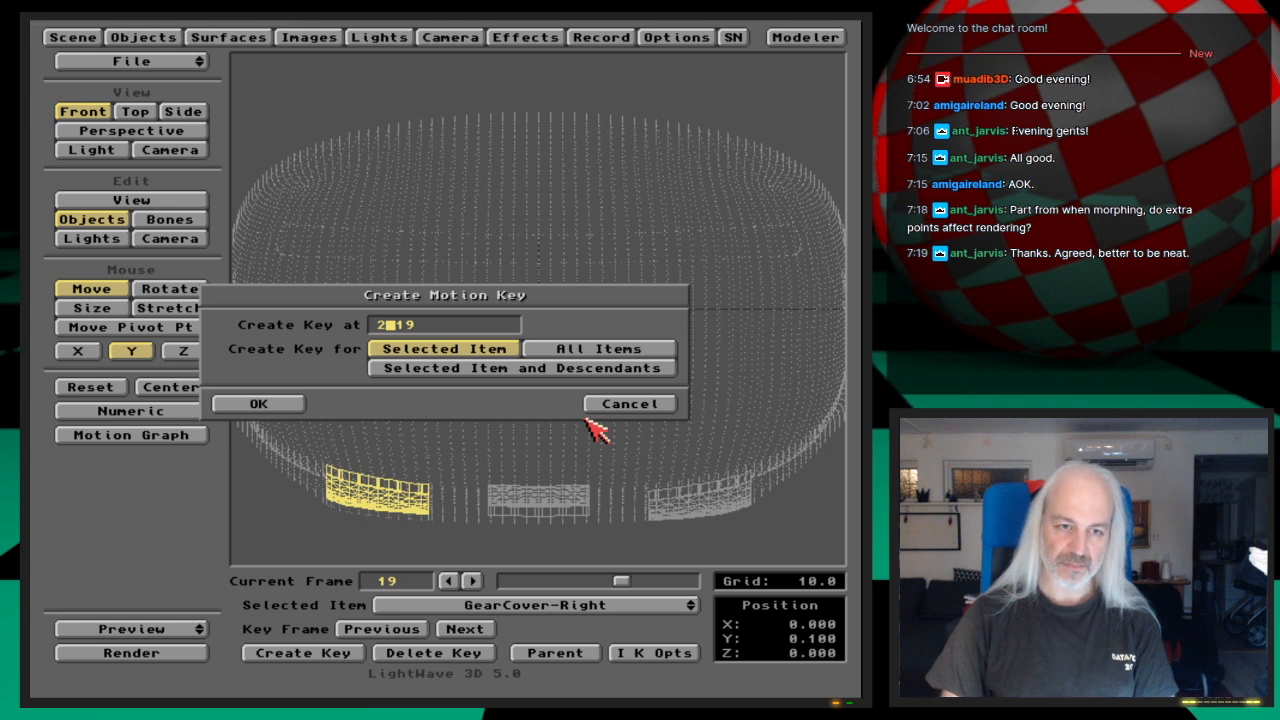
{"action": "key", "text": "Return"}
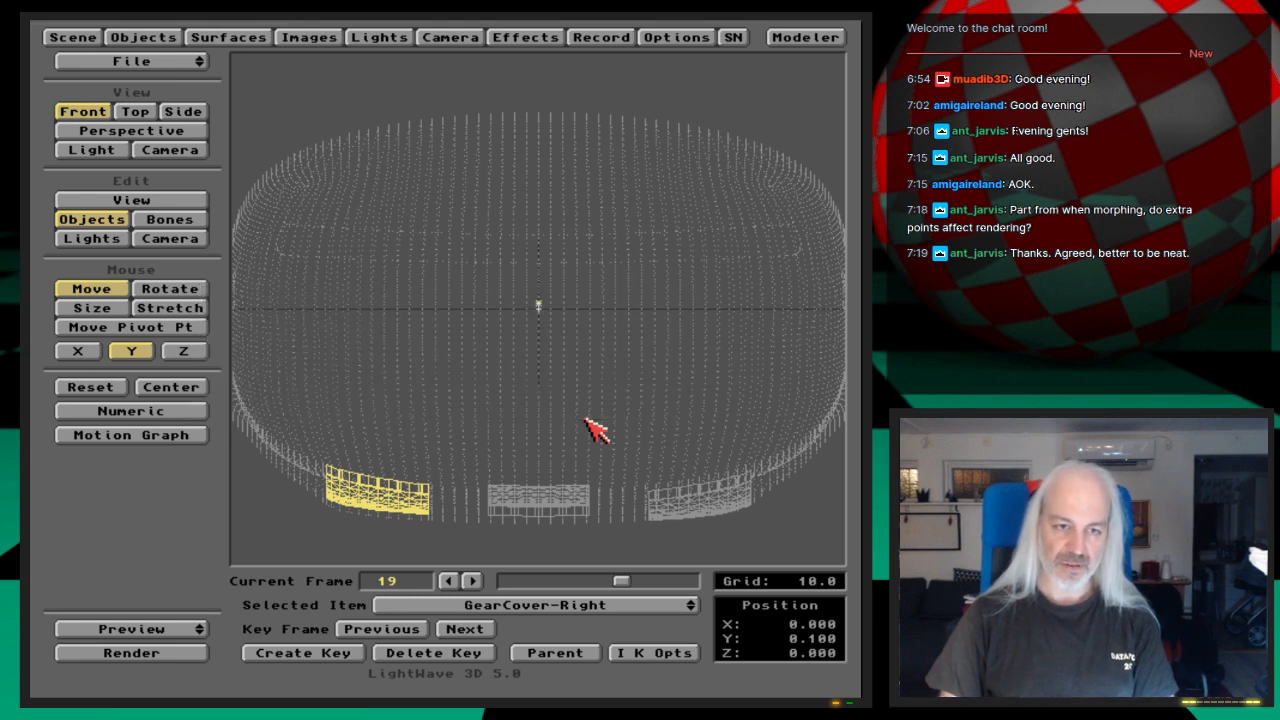
Step: Step through frames 19 to 25 to check the upward motion of GearCover-Right
{"action": "key", "text": "Right"}
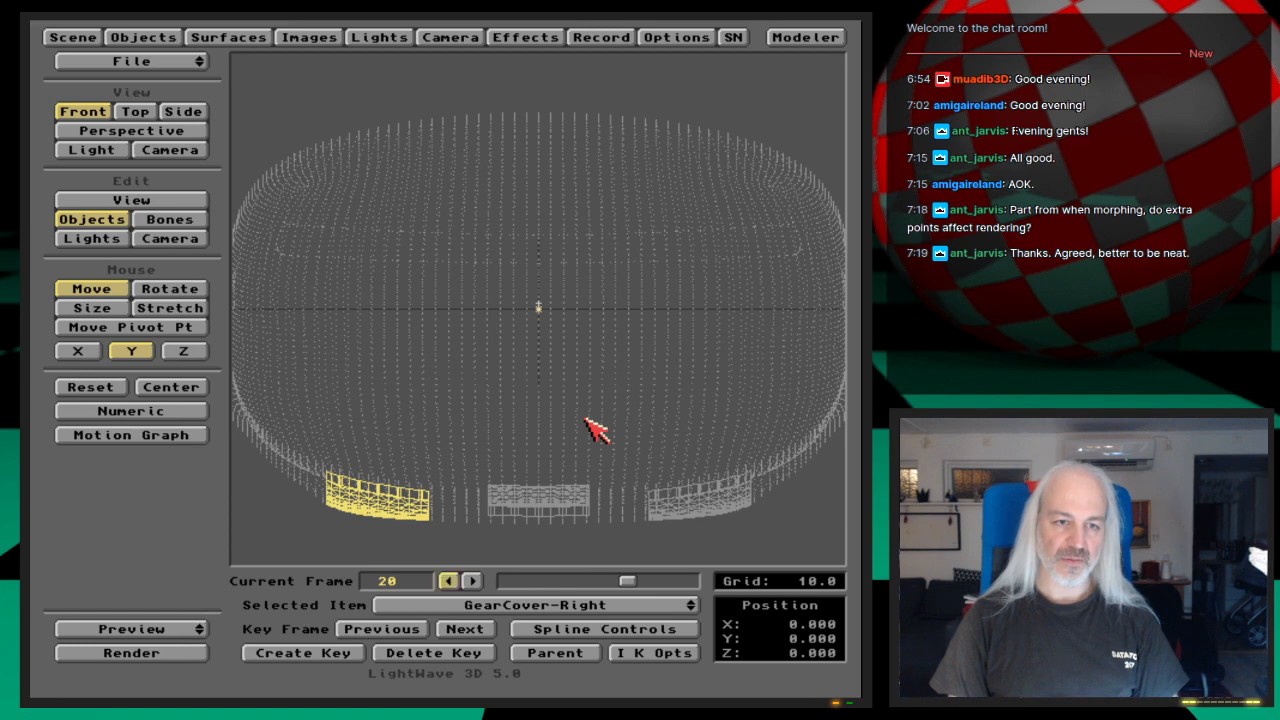
{"action": "key", "text": "Left"}
{"action": "key", "text": "Right"}
{"action": "key", "text": "Right"}
{"action": "key", "text": "Right"}
{"action": "key", "text": "Right"}
{"action": "key", "text": "Right"}
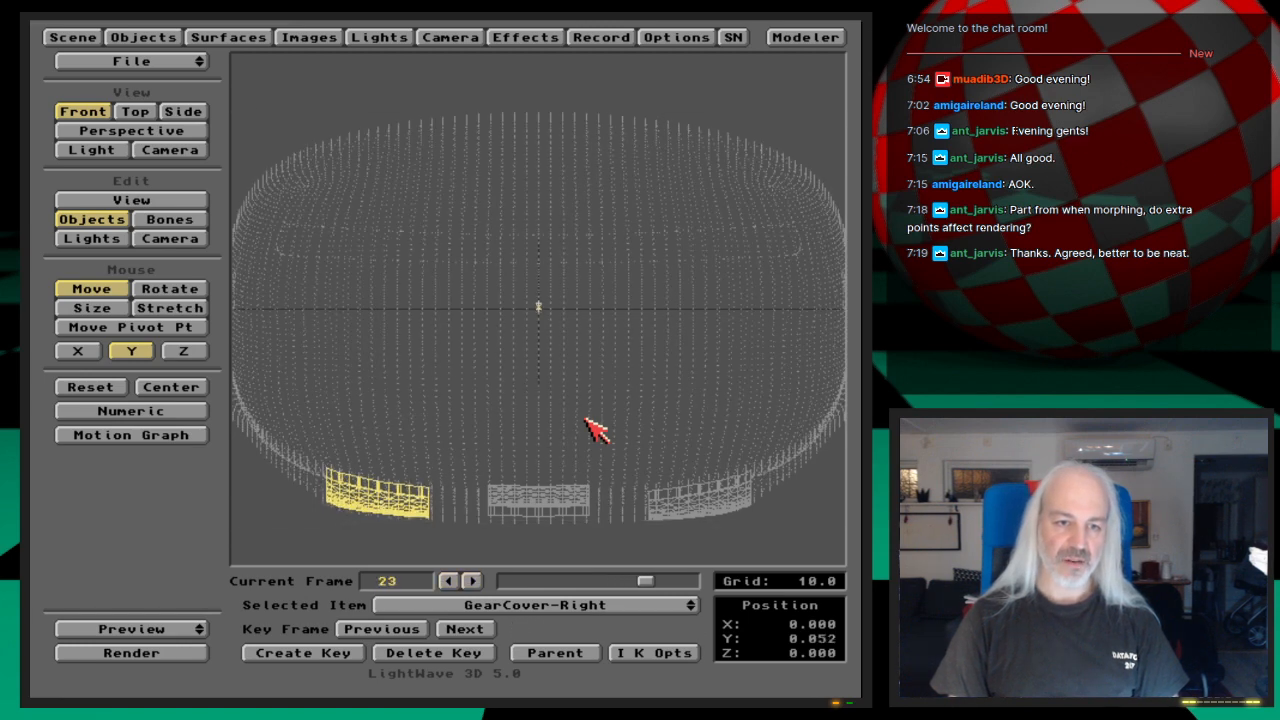
{"action": "key", "text": "Right"}
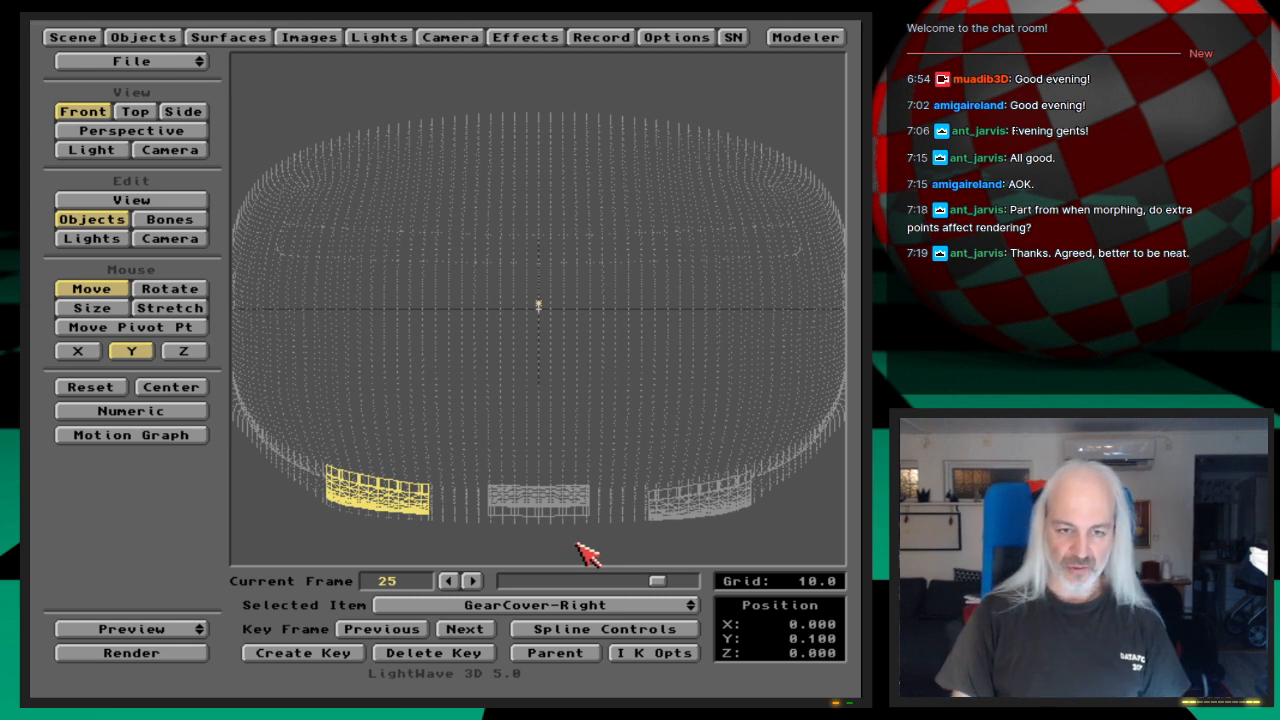
Step: Select GearCover-Left, set its Y position numerically to 0.1 and create its key at frame 25
{"action": "key", "text": "Up"}
{"action": "key", "text": "Up"}
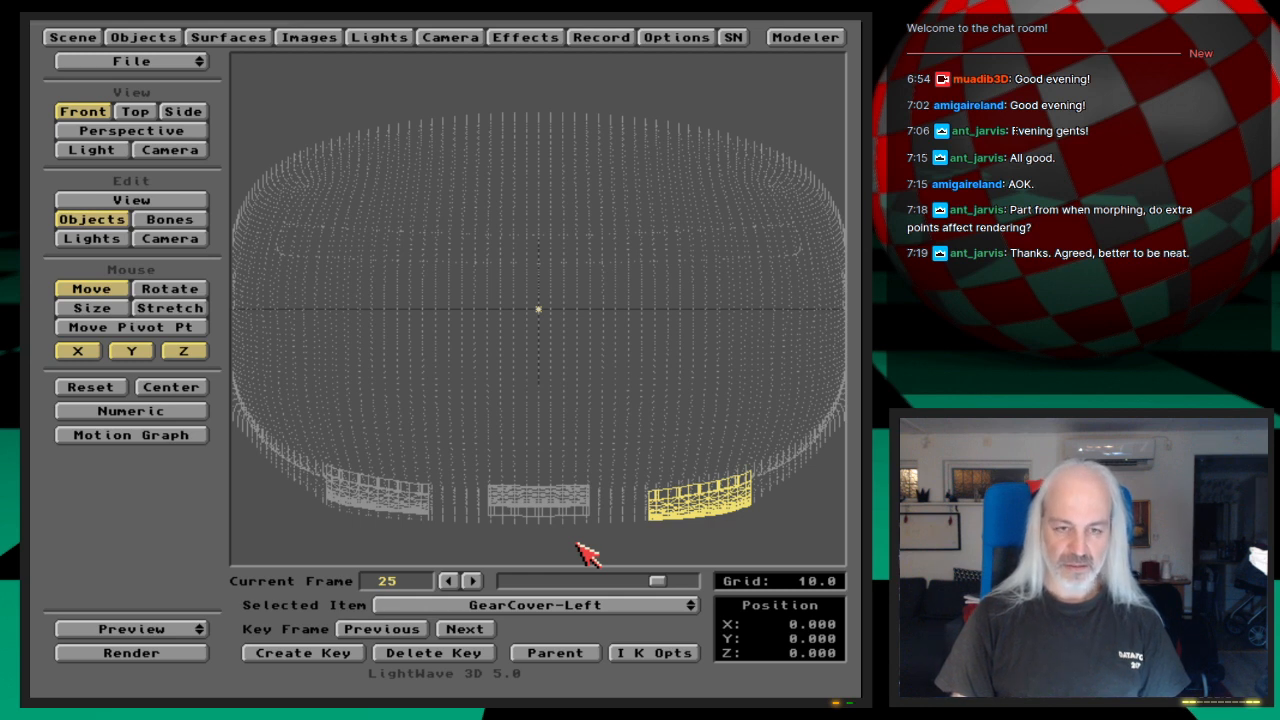
{"action": "key", "text": "n"}
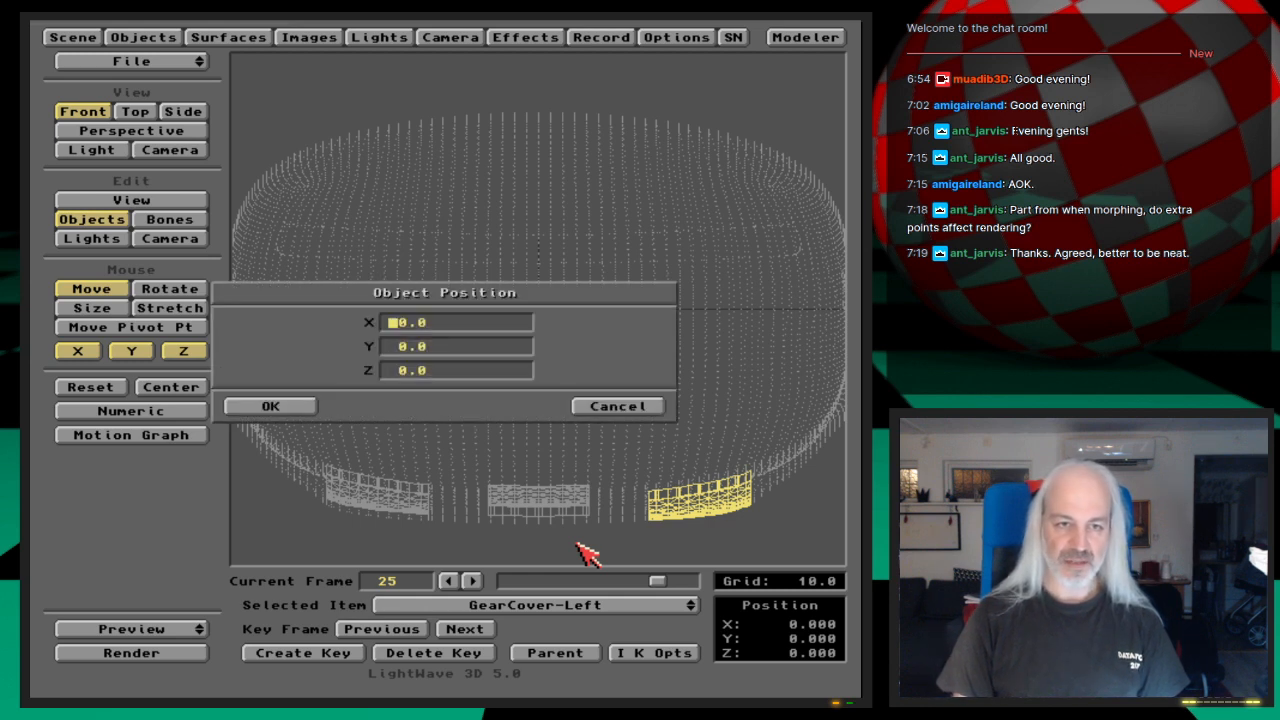
{"action": "key", "text": "Tab"}
{"action": "type", "text": ".1"}
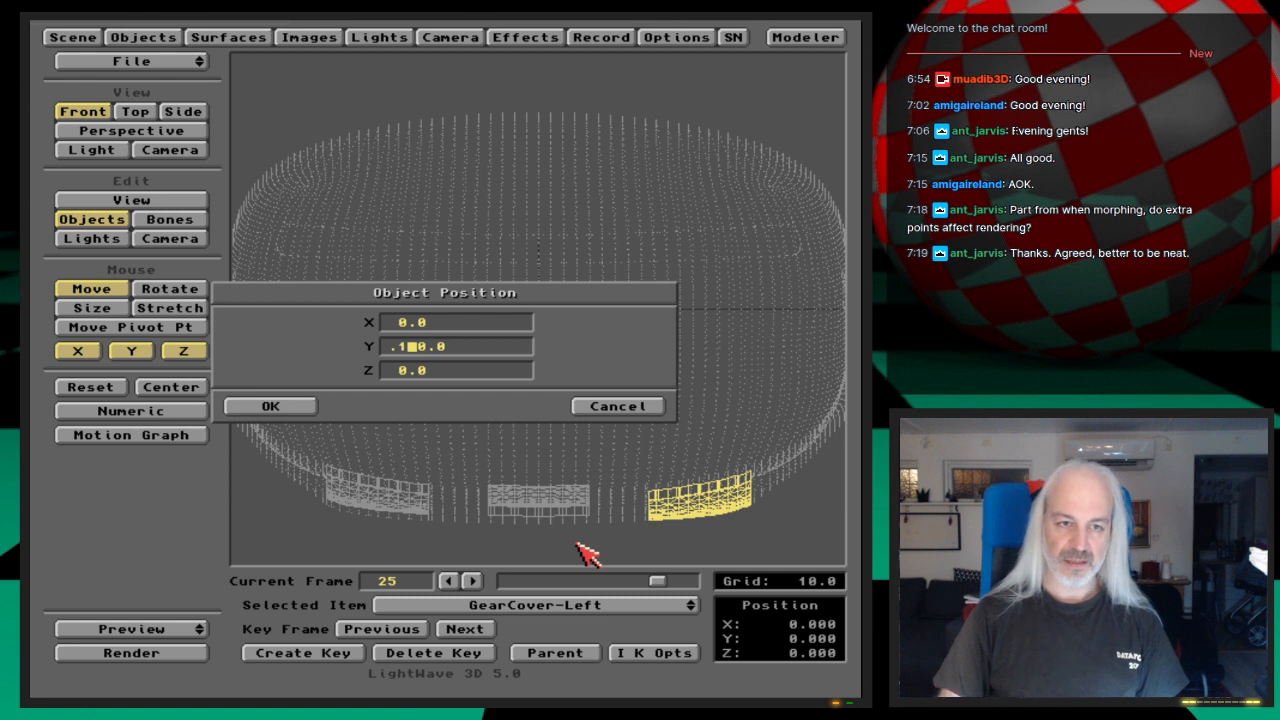
{"action": "key", "text": "Return"}
{"action": "key", "text": "Return"}
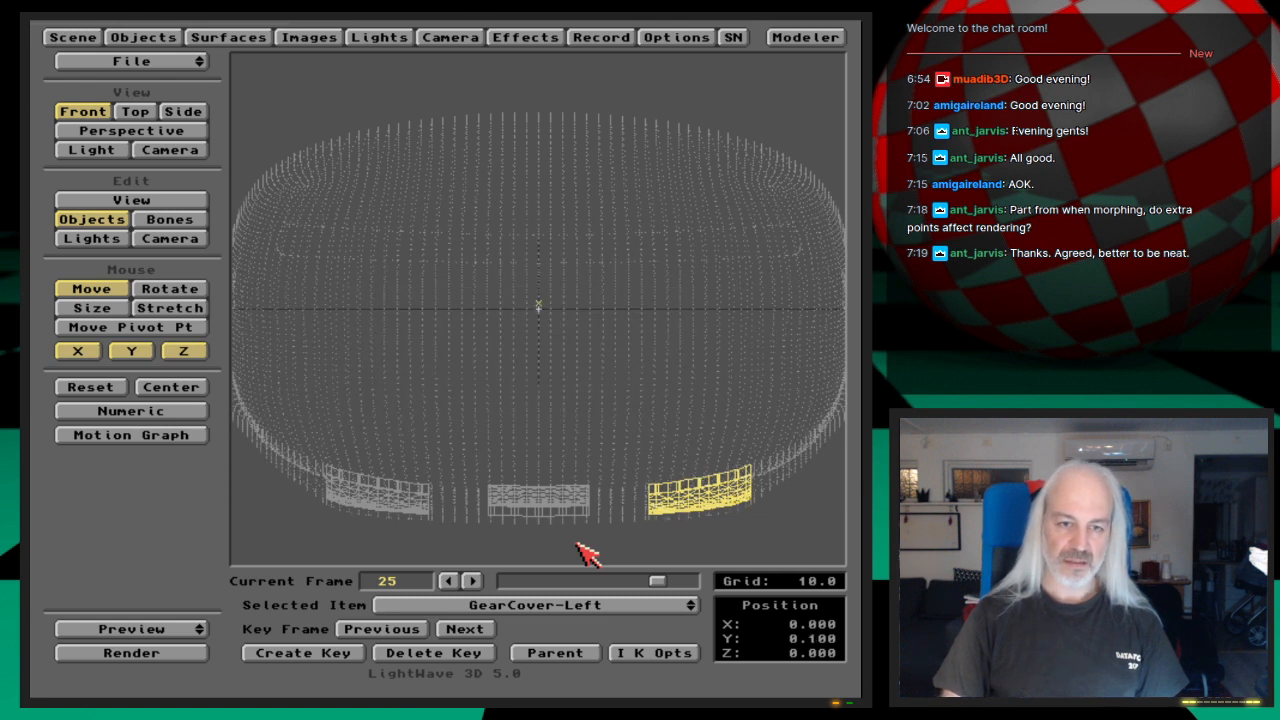
{"action": "key", "text": "Return"}
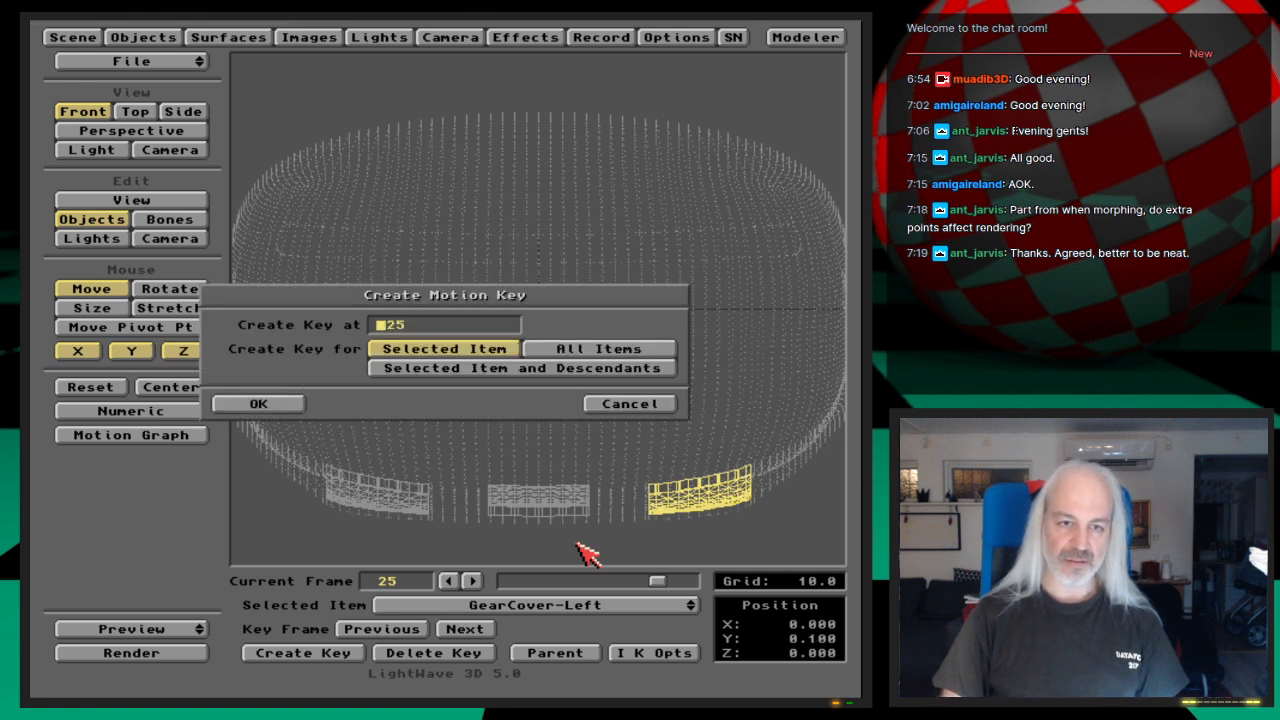
{"action": "key", "text": "Return"}
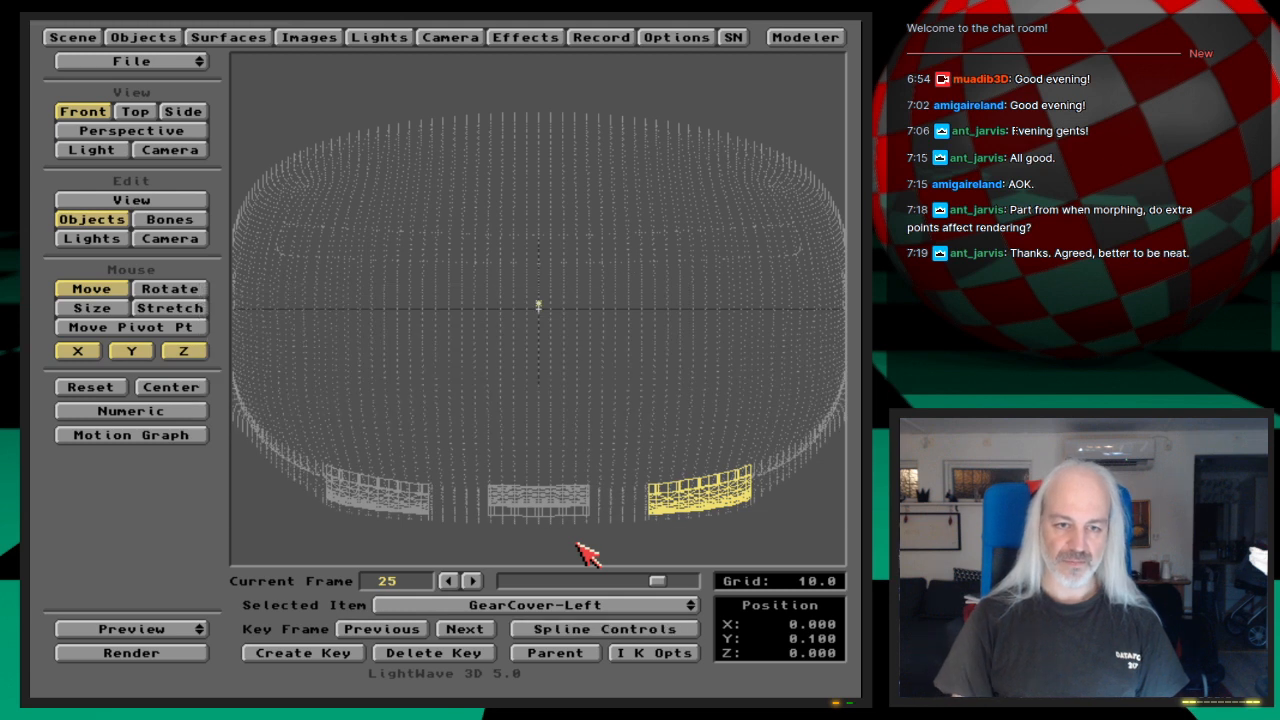
Step: Select GearCover-Front, set its Y position numerically to 0.1 and create its key at frame 25
{"action": "key", "text": "Down"}
{"action": "key", "text": "Up"}
{"action": "key", "text": "Up"}
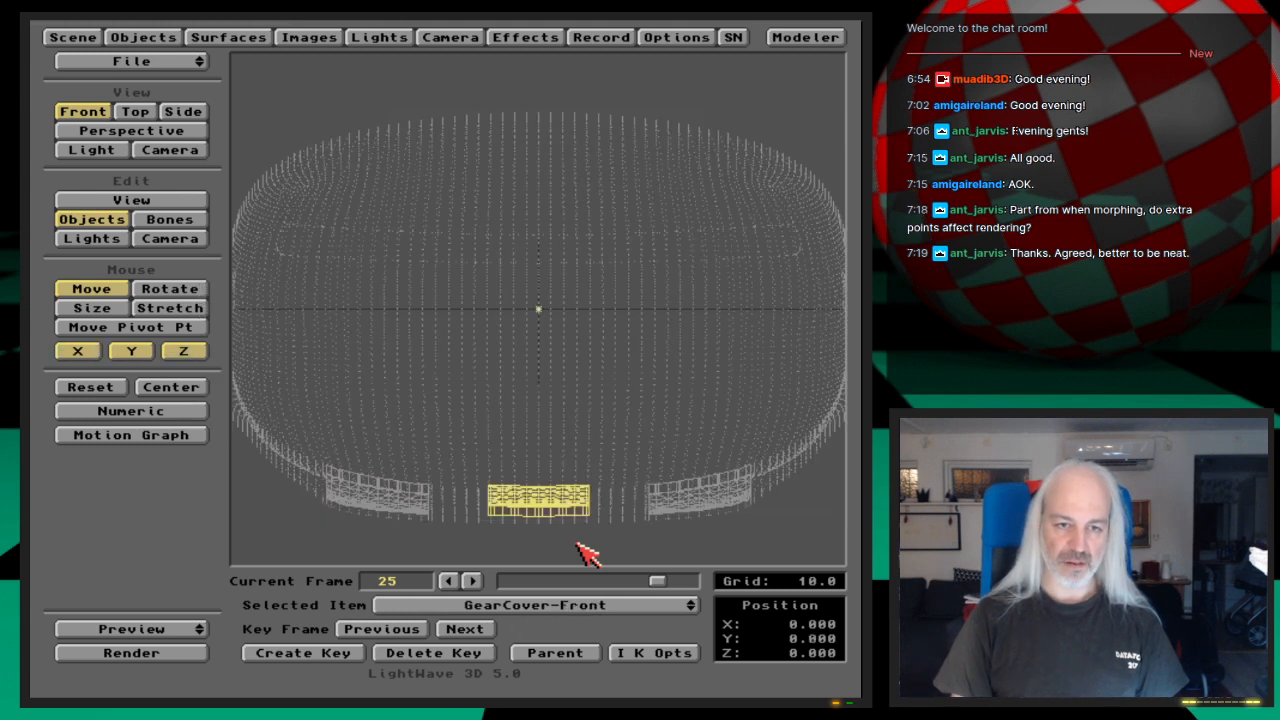
{"action": "type", "text": "n"}
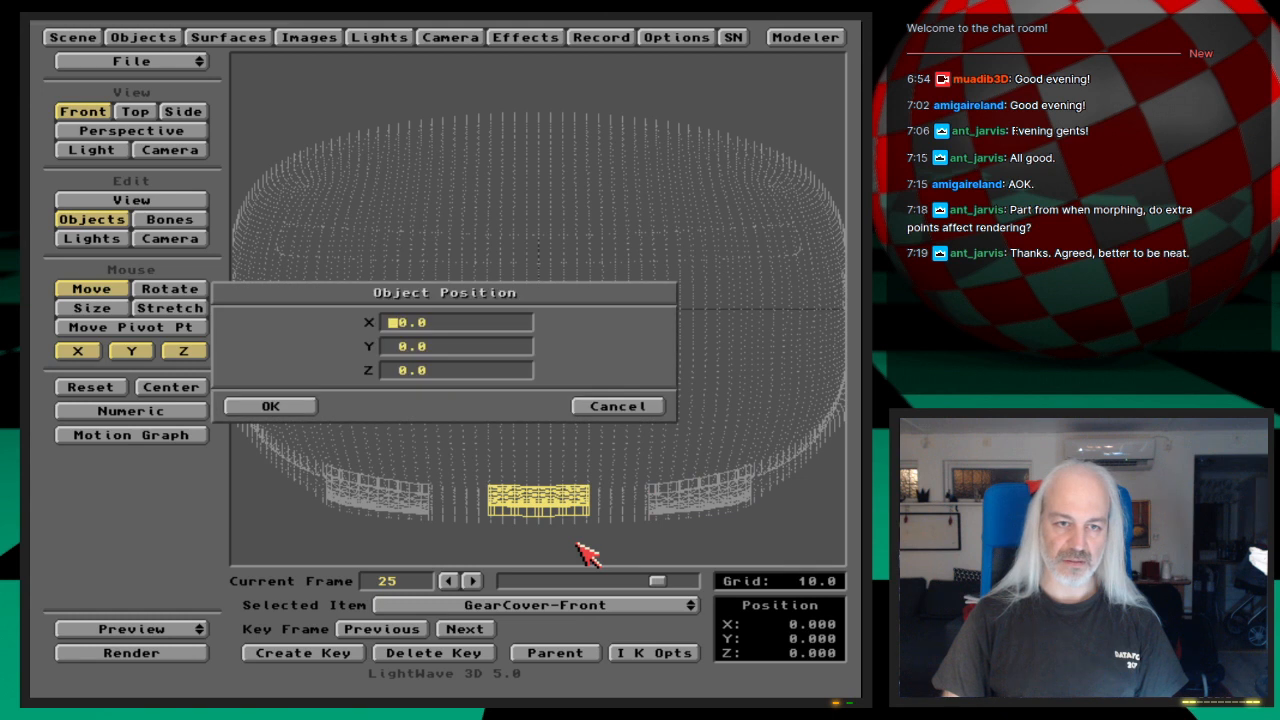
{"action": "type", "text": "0.1"}
{"action": "key", "text": "Return"}
{"action": "key", "text": "Return"}
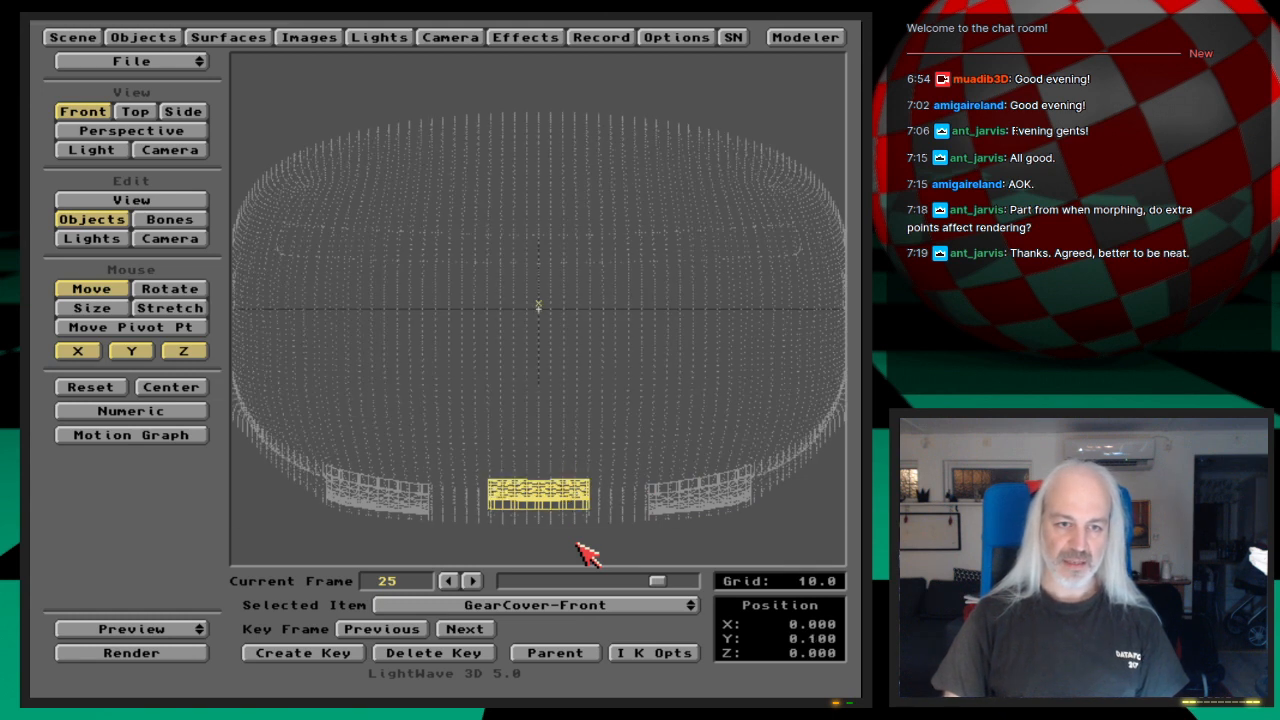
{"action": "key", "text": "Return"}
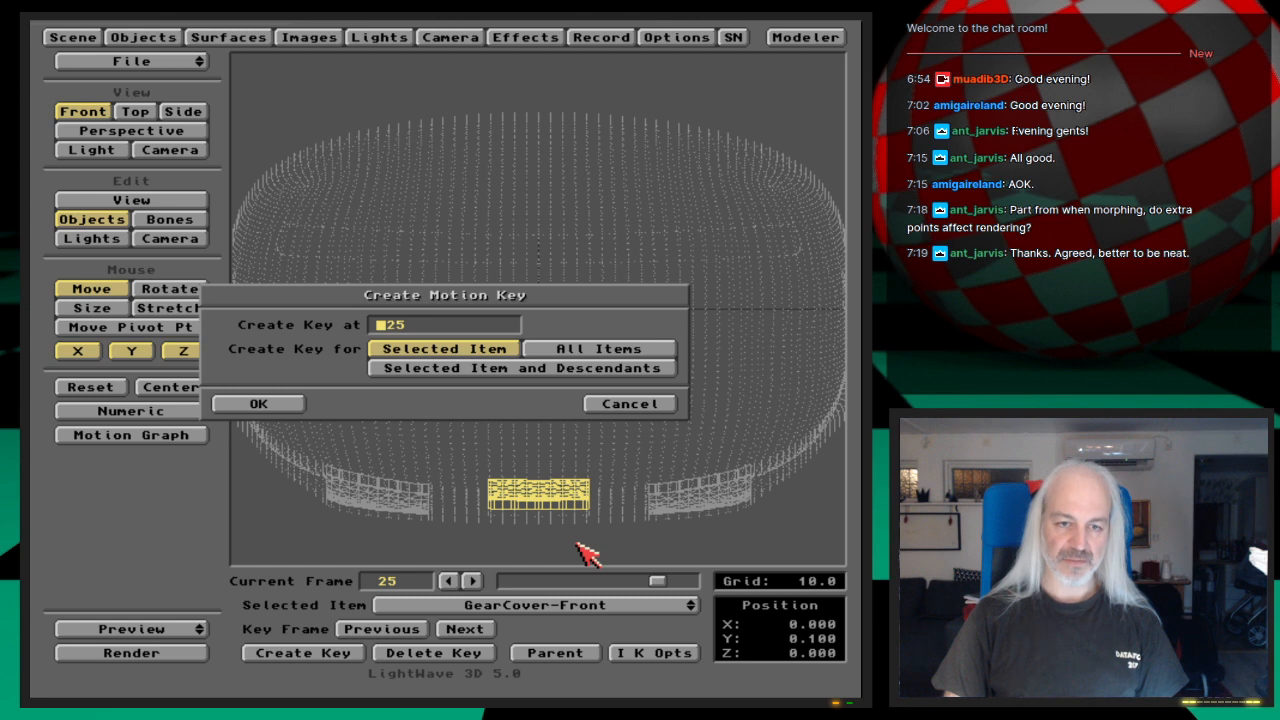
{"action": "key", "text": "Return"}
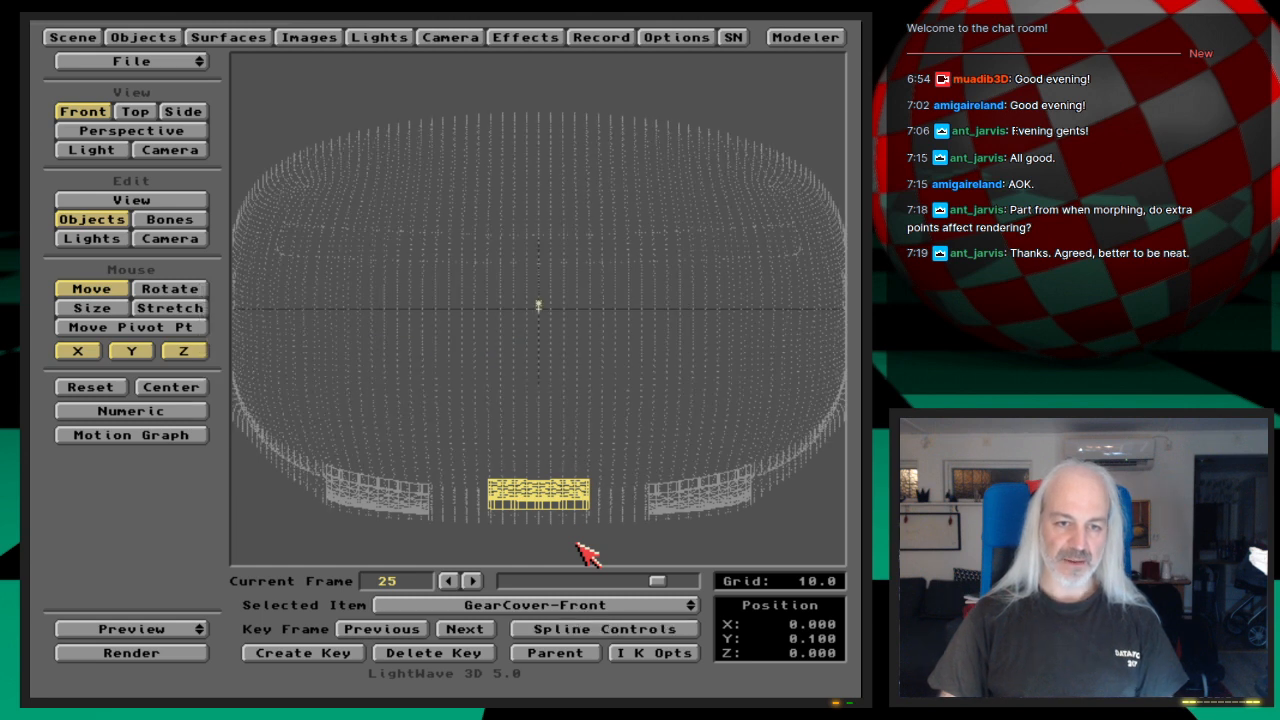
Step: Go back before frame 20 and step forward to frame 25 to check the lift of all three gear covers
{"action": "left_click_drag", "start_coordinate": [660, 585], "coordinate": [603, 591]}
{"action": "key", "text": "Right"}
{"action": "key", "text": "Right"}
{"action": "key", "text": "Right"}
{"action": "key", "text": "Right"}
{"action": "key", "text": "Right"}
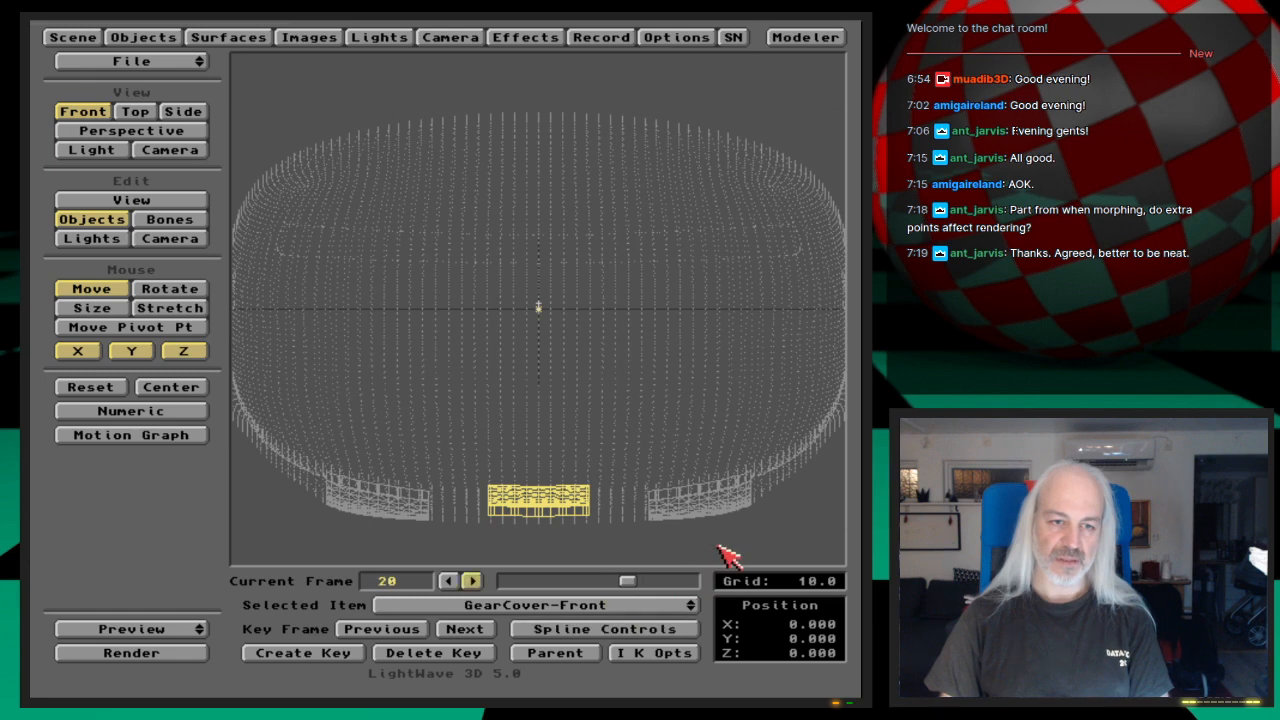
{"action": "key", "text": "Right"}
{"action": "key", "text": "Right"}
{"action": "key", "text": "Right"}
{"action": "key", "text": "Right"}
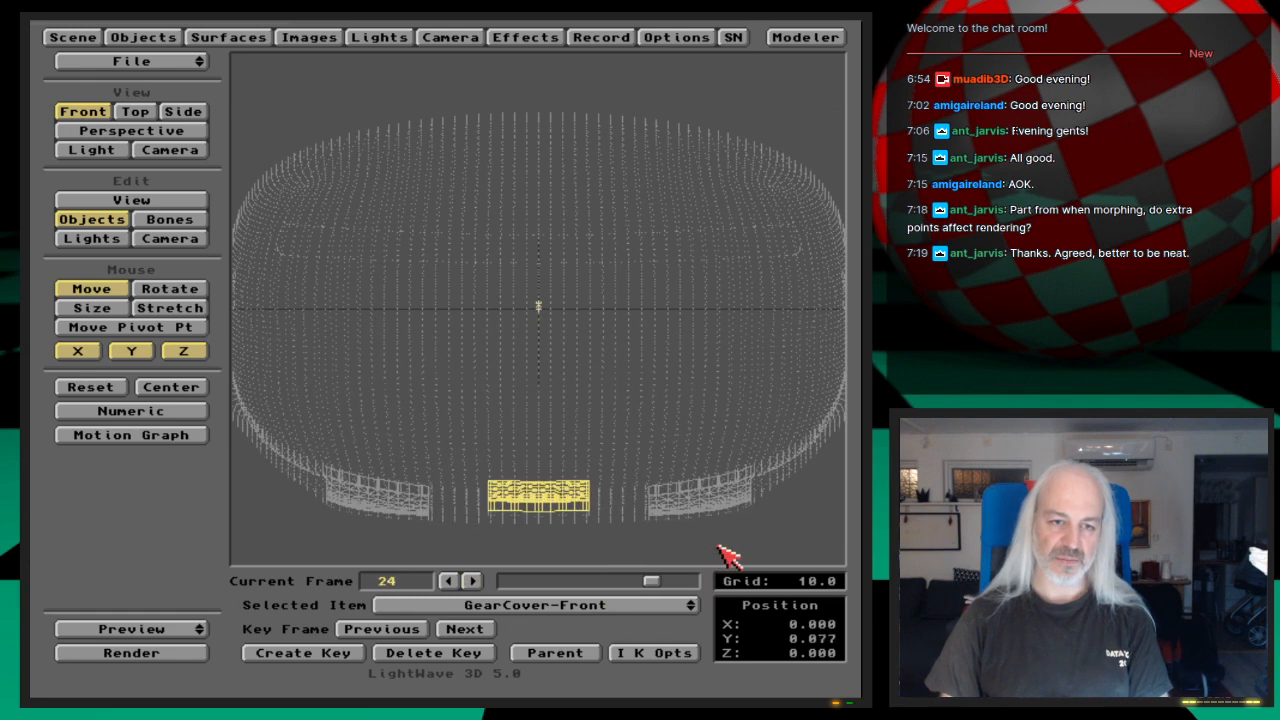
{"action": "key", "text": "Right"}
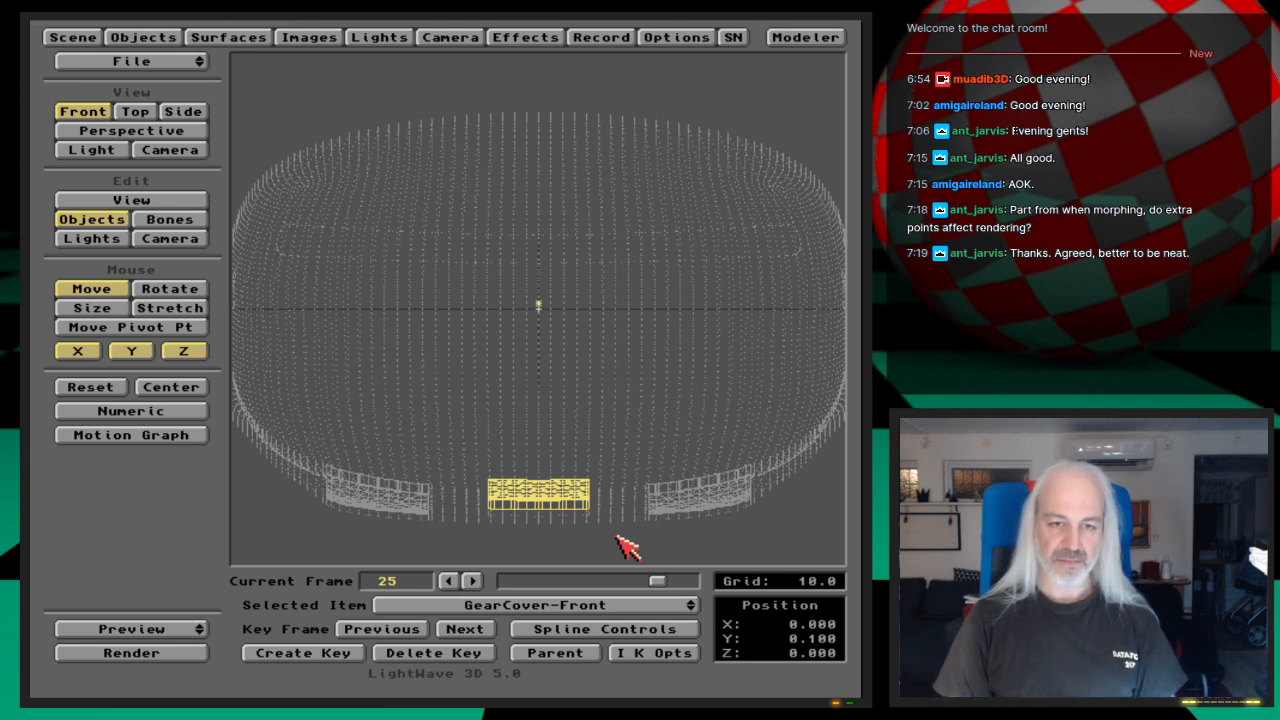
Step: Create motion keys at frame 30 for GearCover-Front, GearCover-Left and GearCover-Right, holding their frame 25 positions
{"action": "key", "text": "Return"}
{"action": "type", "text": "30"}
{"action": "key", "text": "Return"}
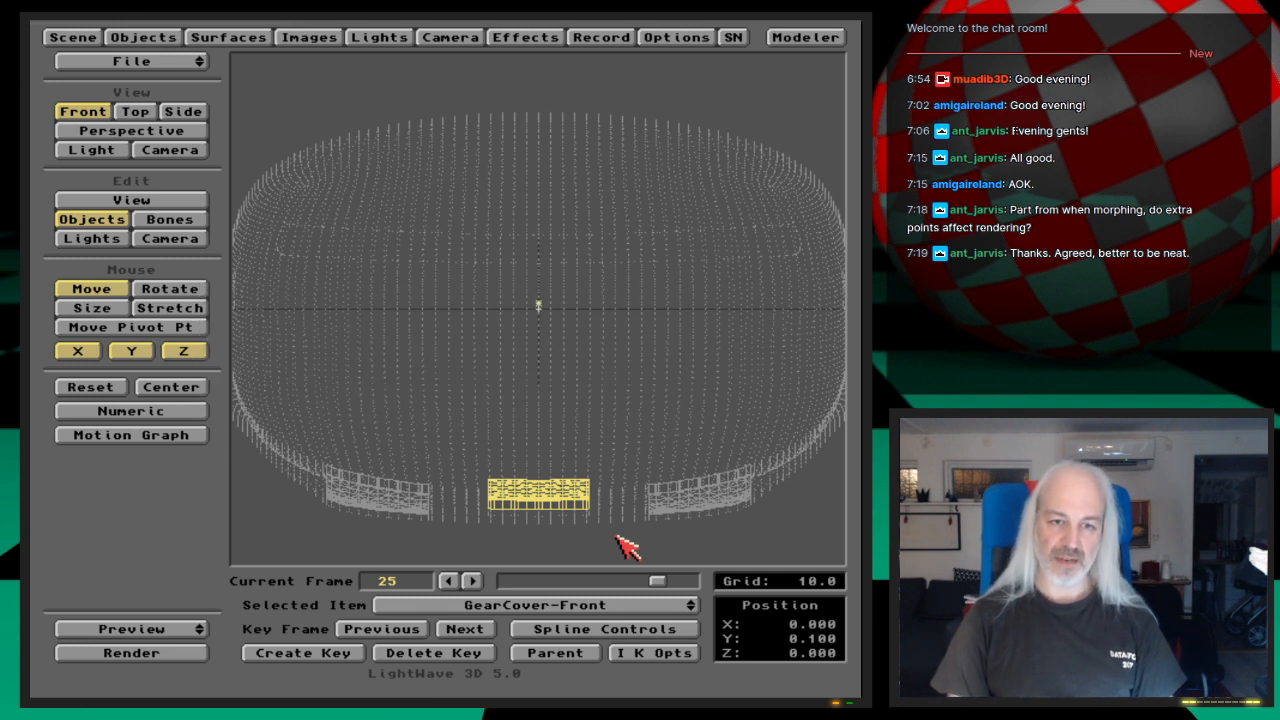
{"action": "key", "text": "Down"}
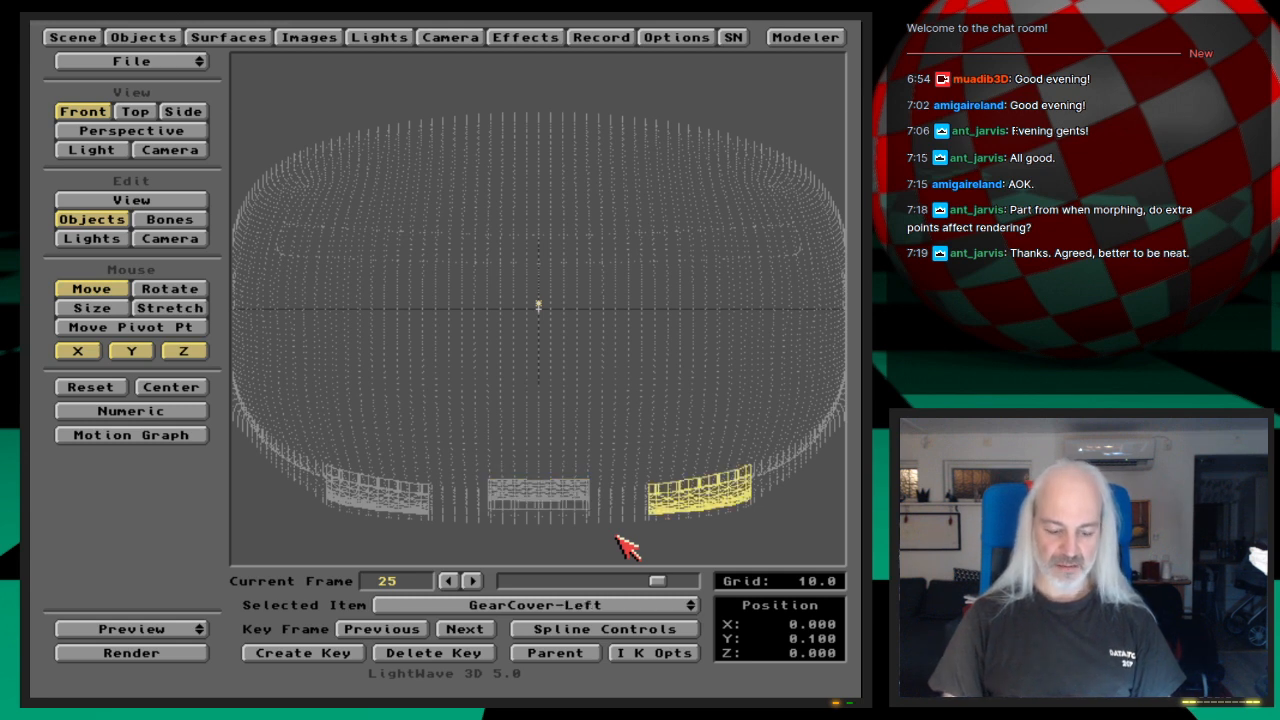
{"action": "key", "text": "Return"}
{"action": "type", "text": "3025"}
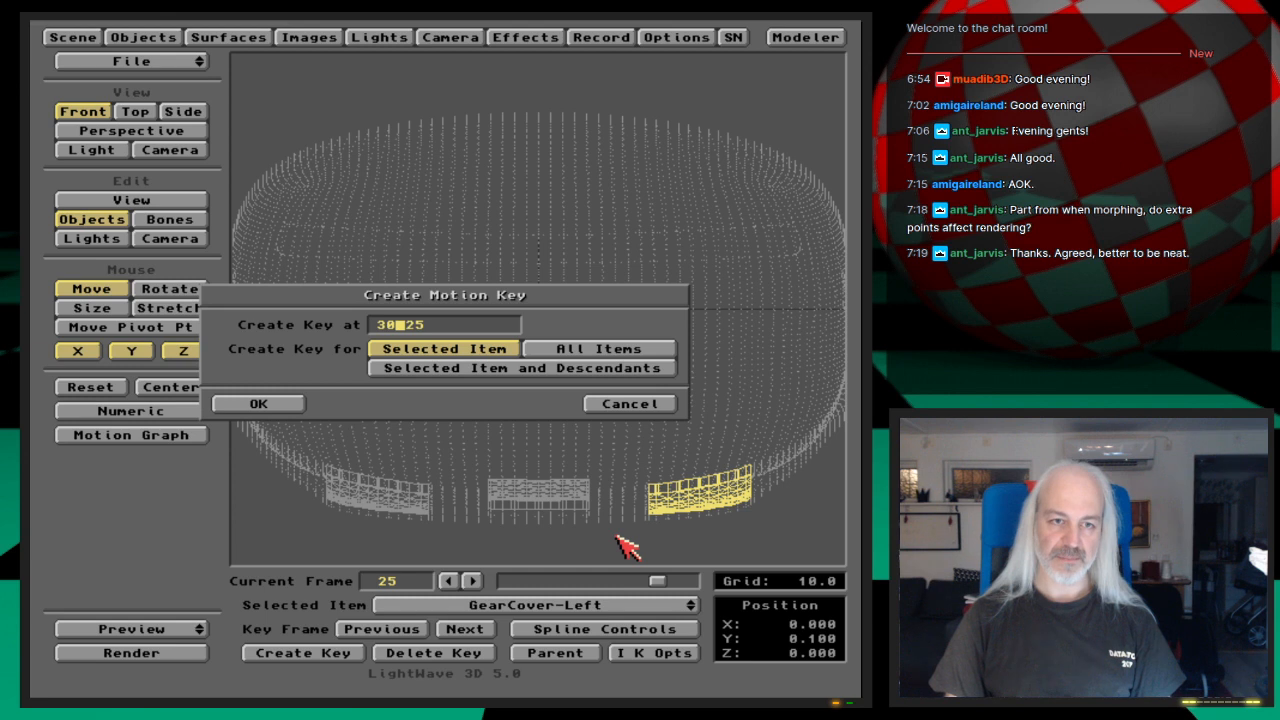
{"action": "key", "text": "Return"}
{"action": "key", "text": "Down"}
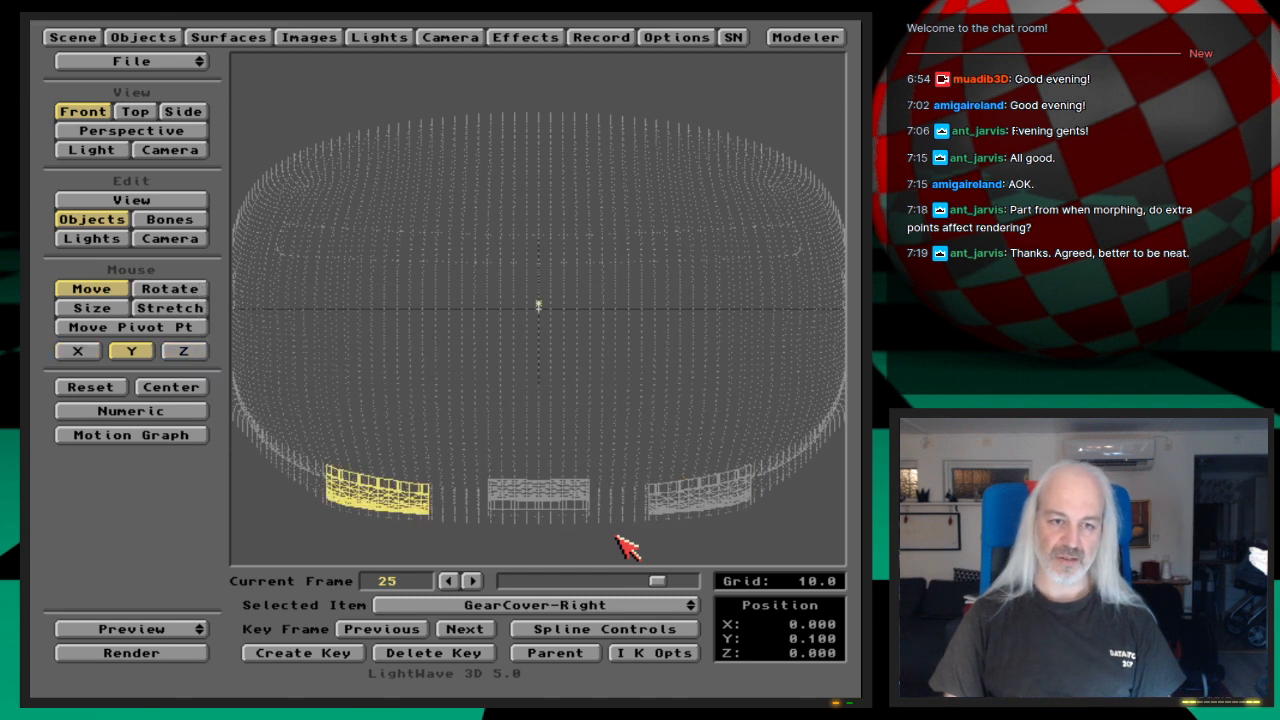
{"action": "key", "text": "Return"}
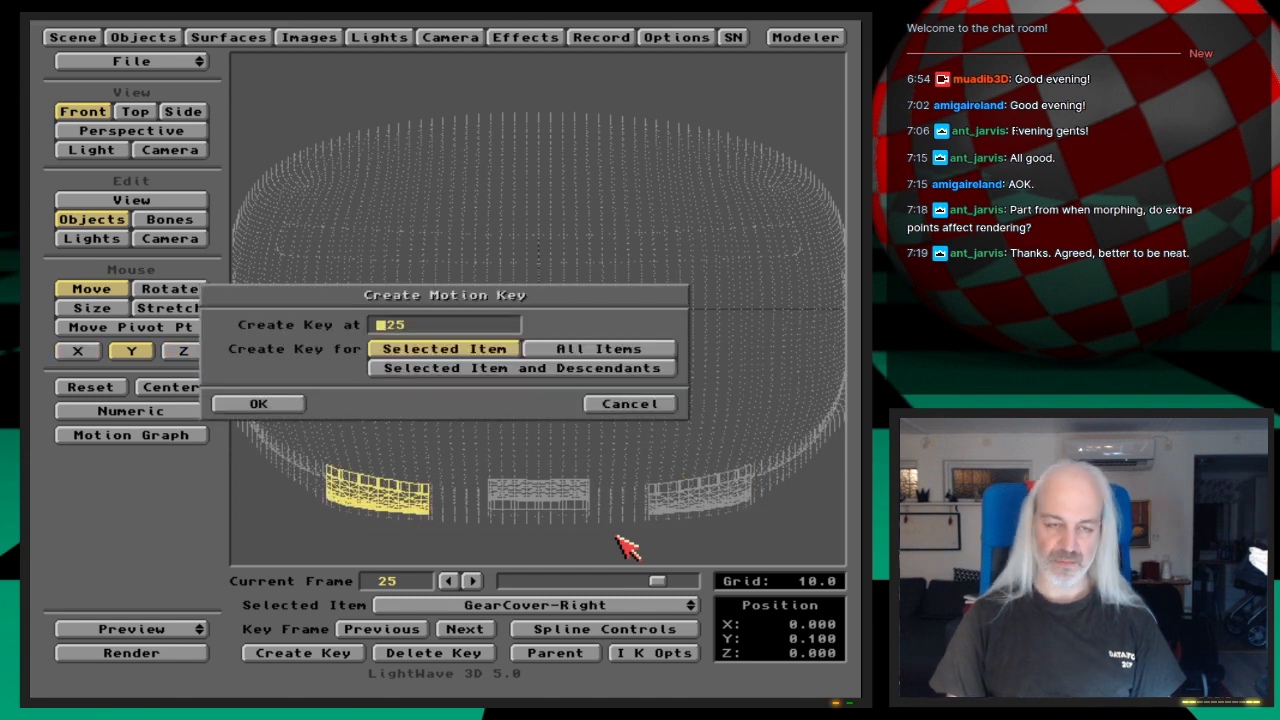
{"action": "type", "text": "30"}
{"action": "key", "text": "Return"}
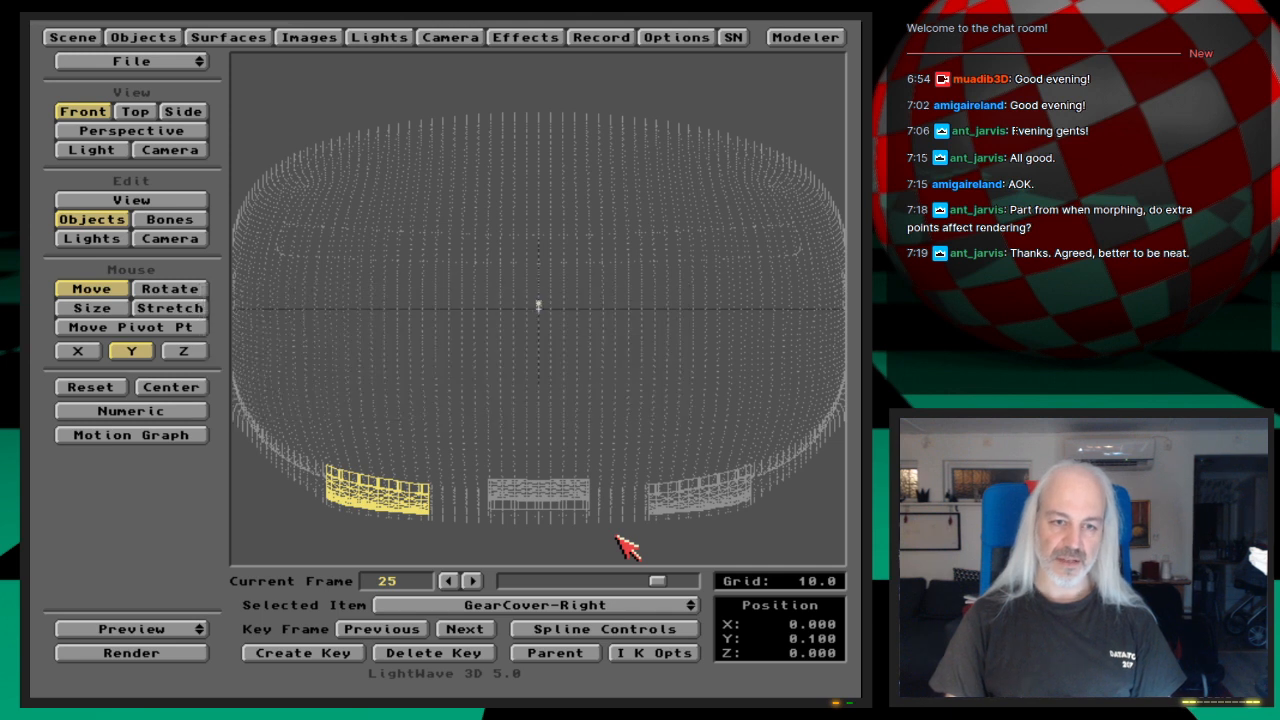
Step: Switch to the camera view and scrub the animation back to frame 0
{"action": "key", "text": "6"}
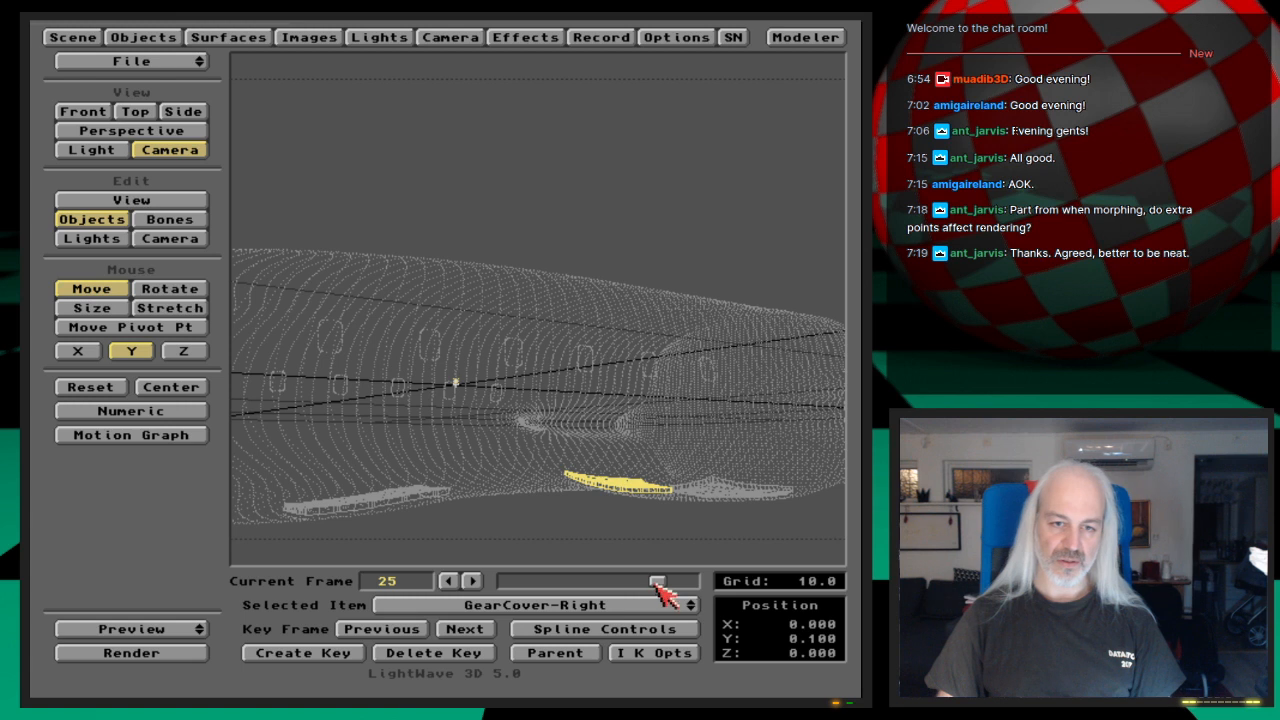
{"action": "left_click_drag", "start_coordinate": [660, 584], "coordinate": [490, 592]}
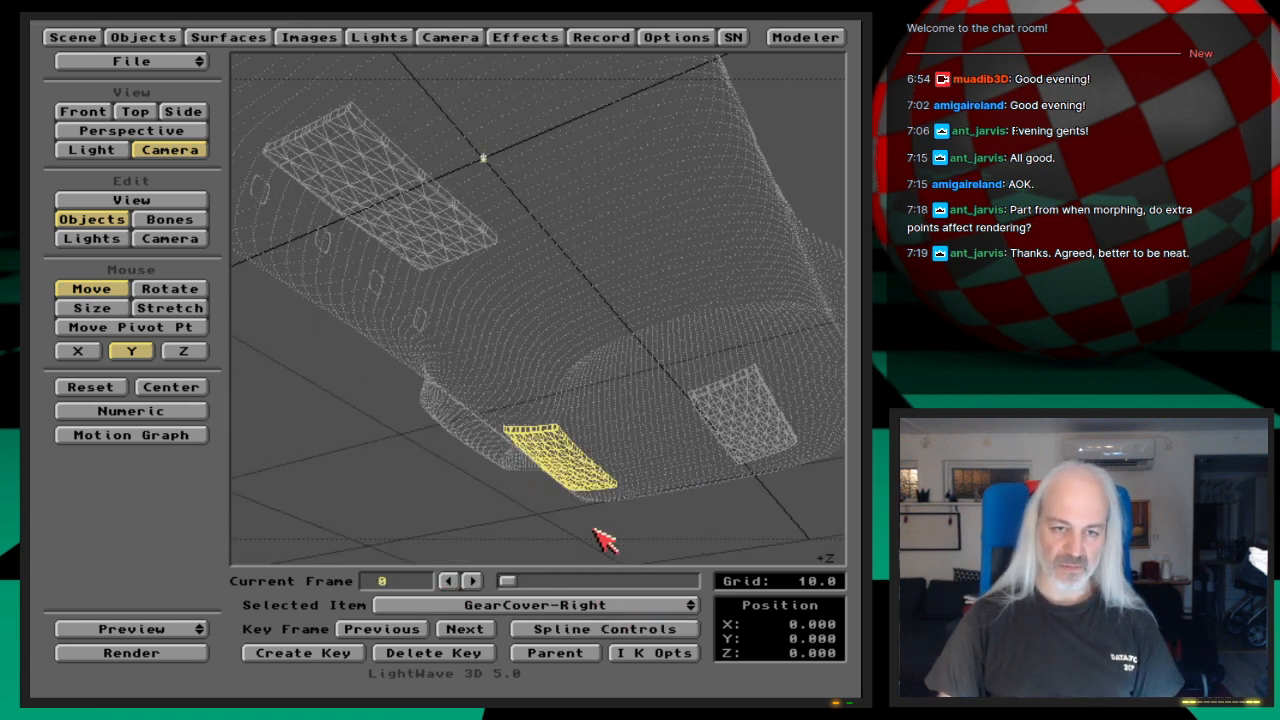
Step: Select the camera, delete its motion key at frame 1 and check its remaining keys
{"action": "key", "text": "shift+c"}
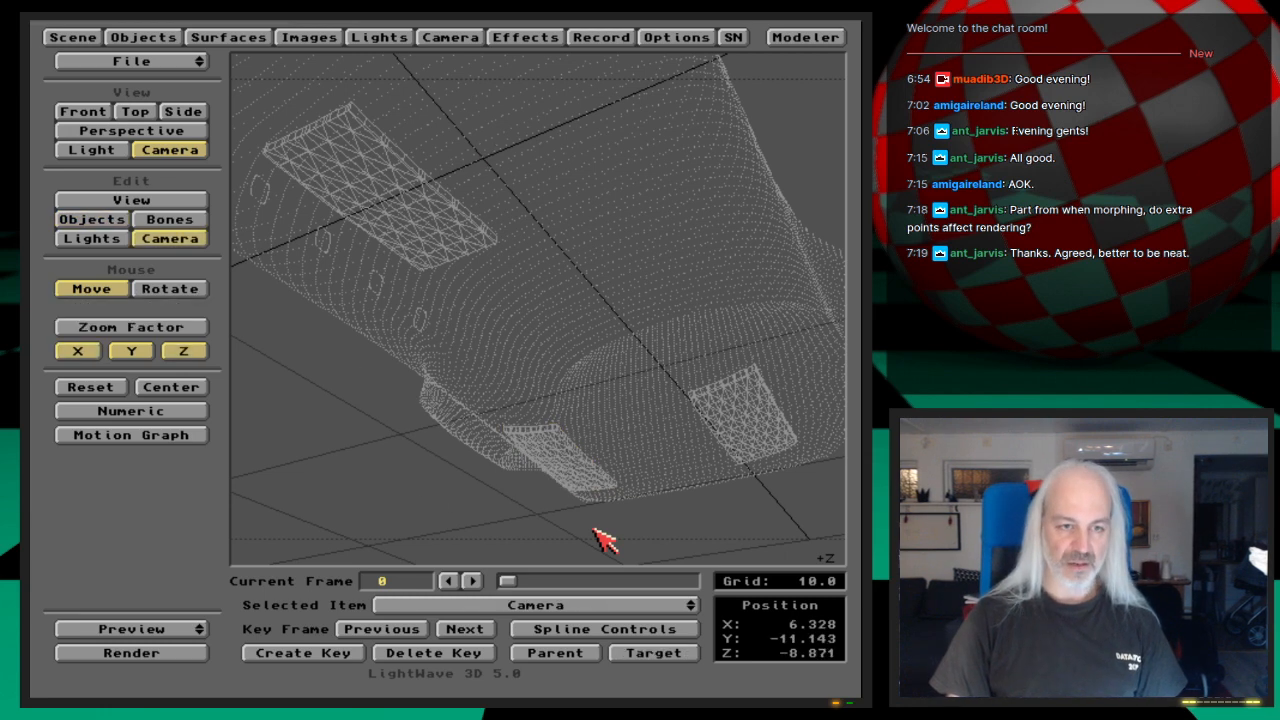
{"action": "key", "text": "Right"}
{"action": "key", "text": "Right"}
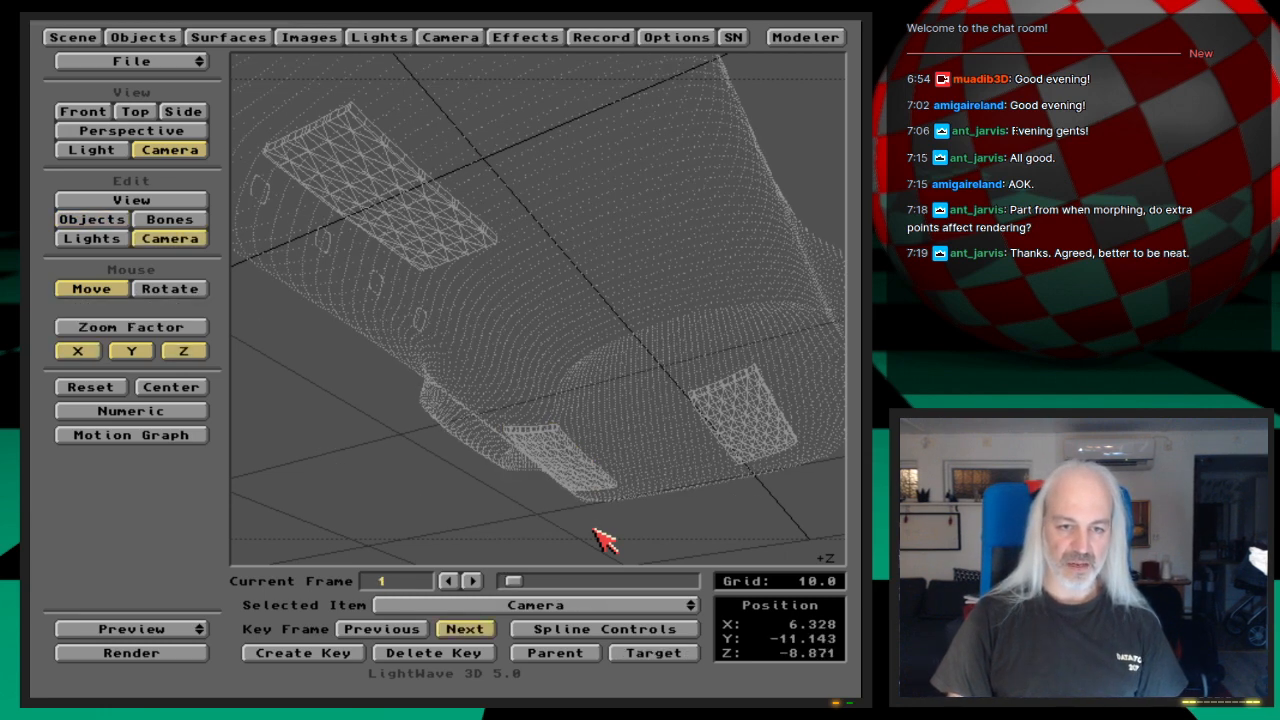
{"action": "key", "text": "Delete"}
{"action": "key", "text": "Return"}
{"action": "key", "text": "Left"}
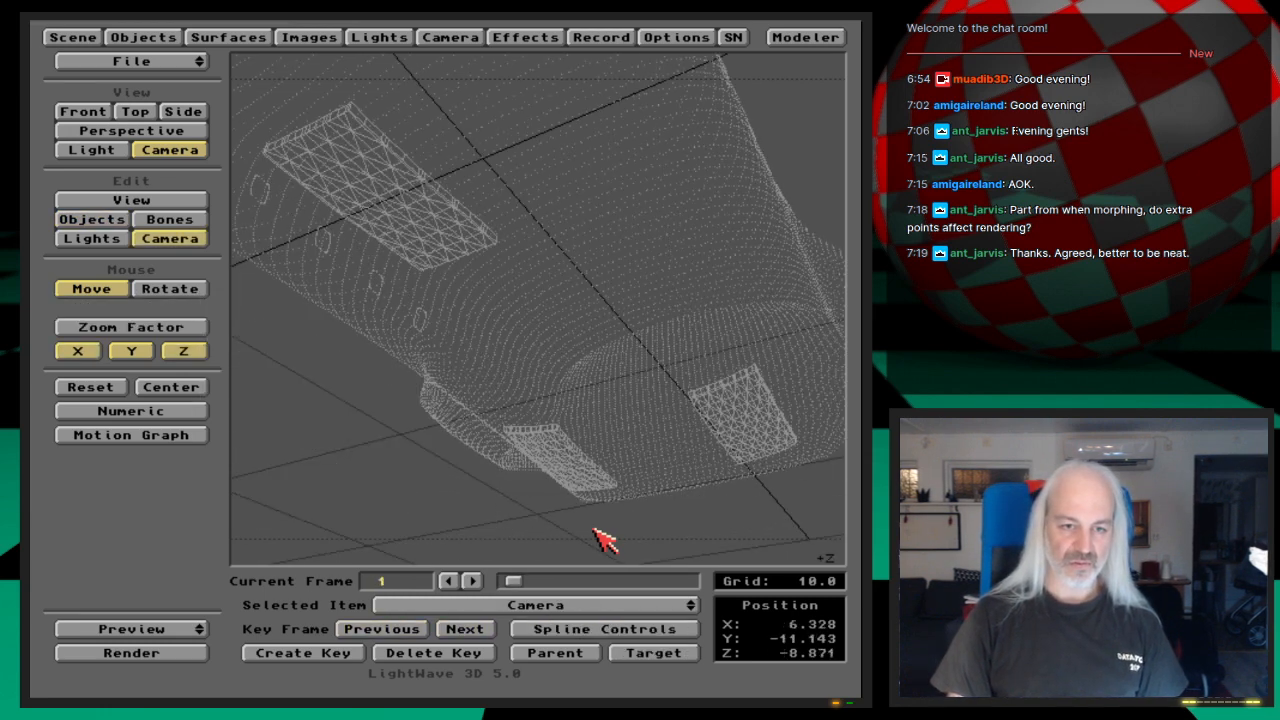
{"action": "key", "text": "Right"}
{"action": "key", "text": "Right"}
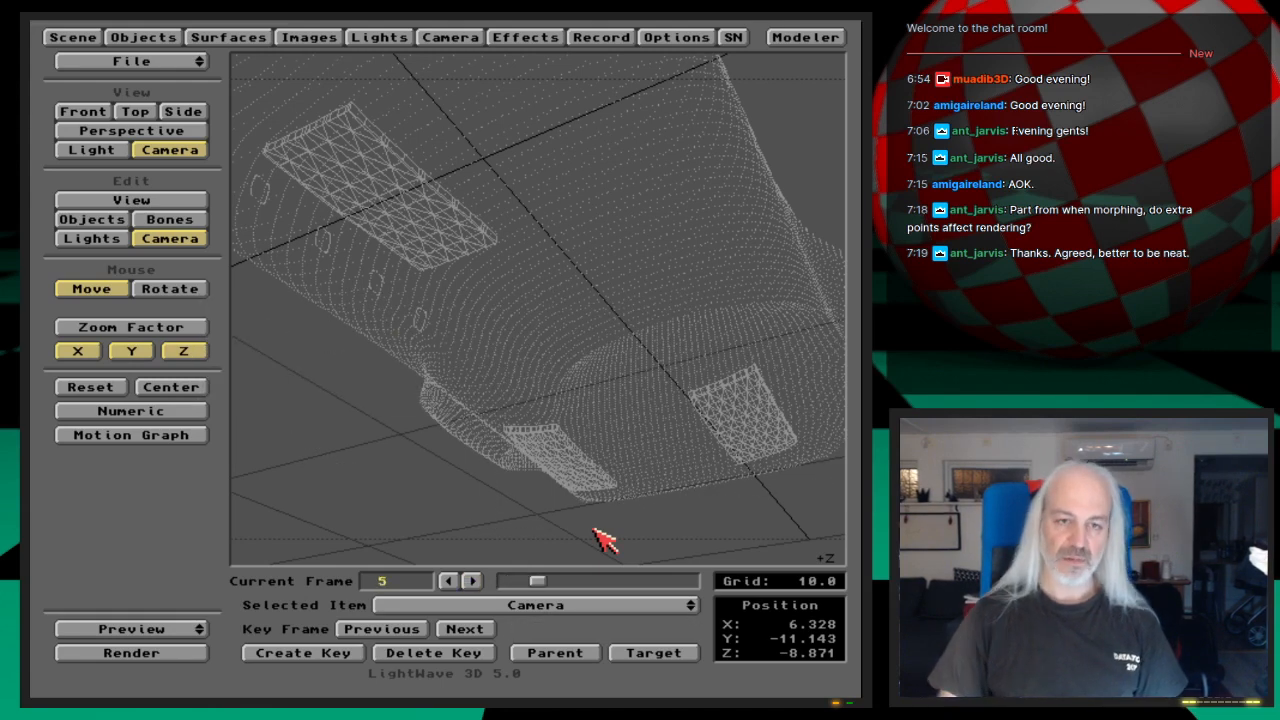
Step: Return to frame 0 and make a wireframe preview of frames 20 to 30 with a frame step of 1
{"action": "left_click_drag", "start_coordinate": [540, 583], "coordinate": [200, 628]}
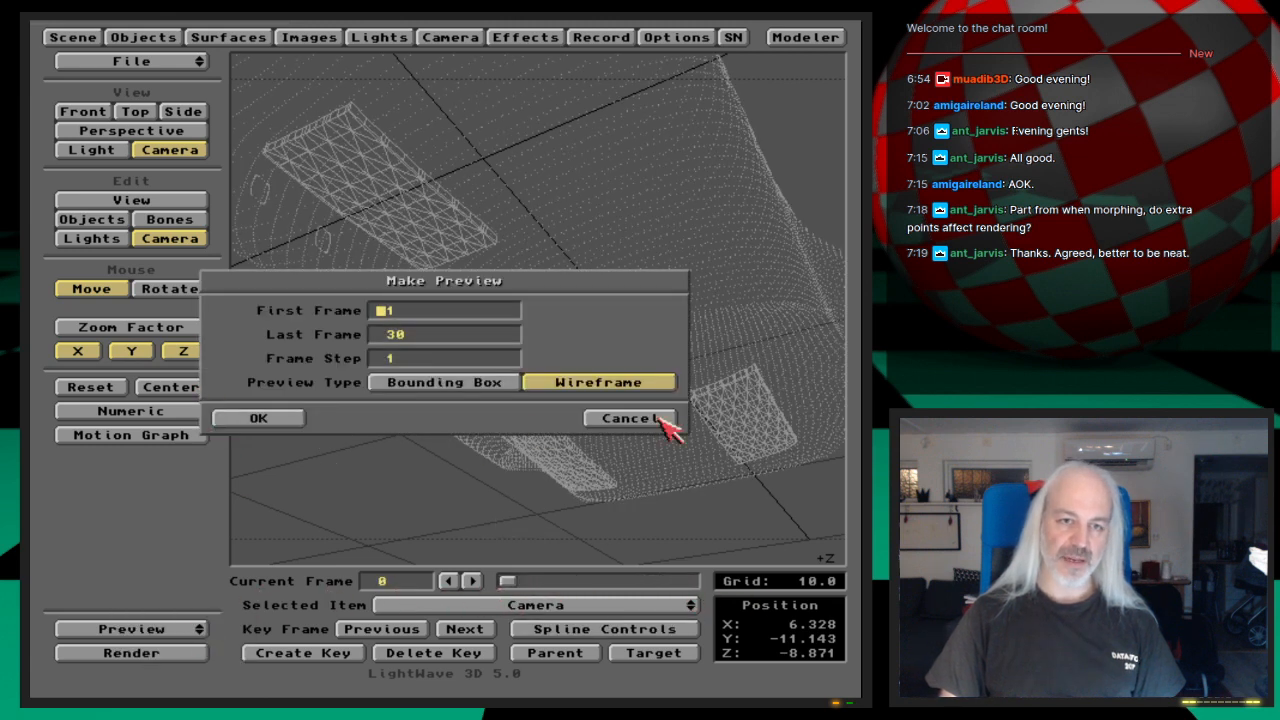
{"action": "type", "text": "20"}
{"action": "key", "text": "Return"}
{"action": "key", "text": "Return"}
{"action": "key", "text": "Return"}
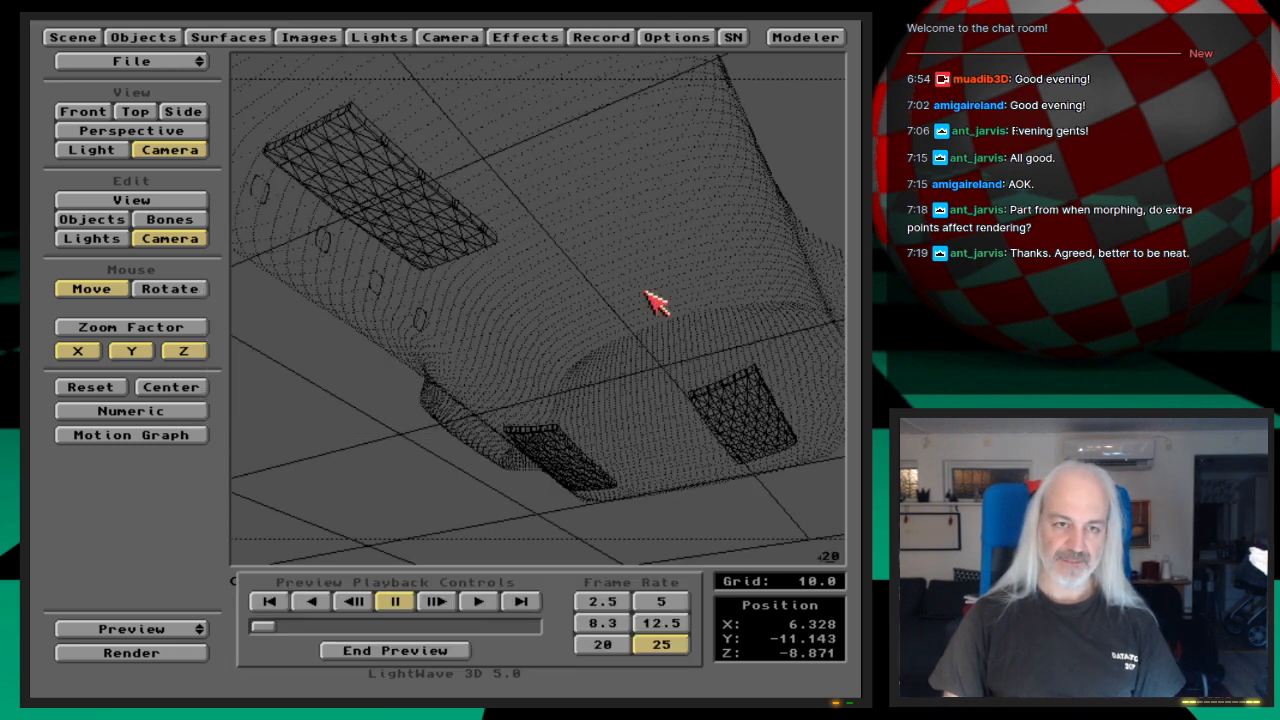
Step: Play the gear cover preview forward at frame rates 2.5 and 8.3, and end the preview
{"action": "left_click", "coordinate": [621, 605]}
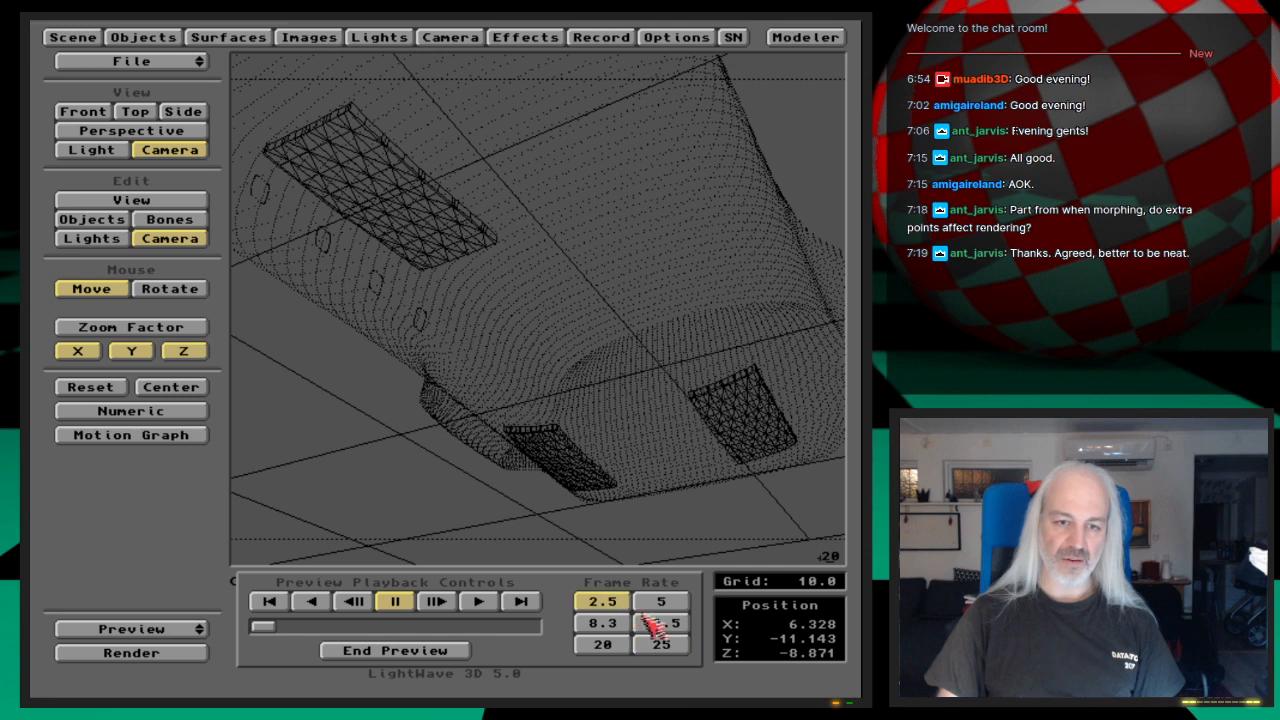
{"action": "left_click", "coordinate": [522, 602]}
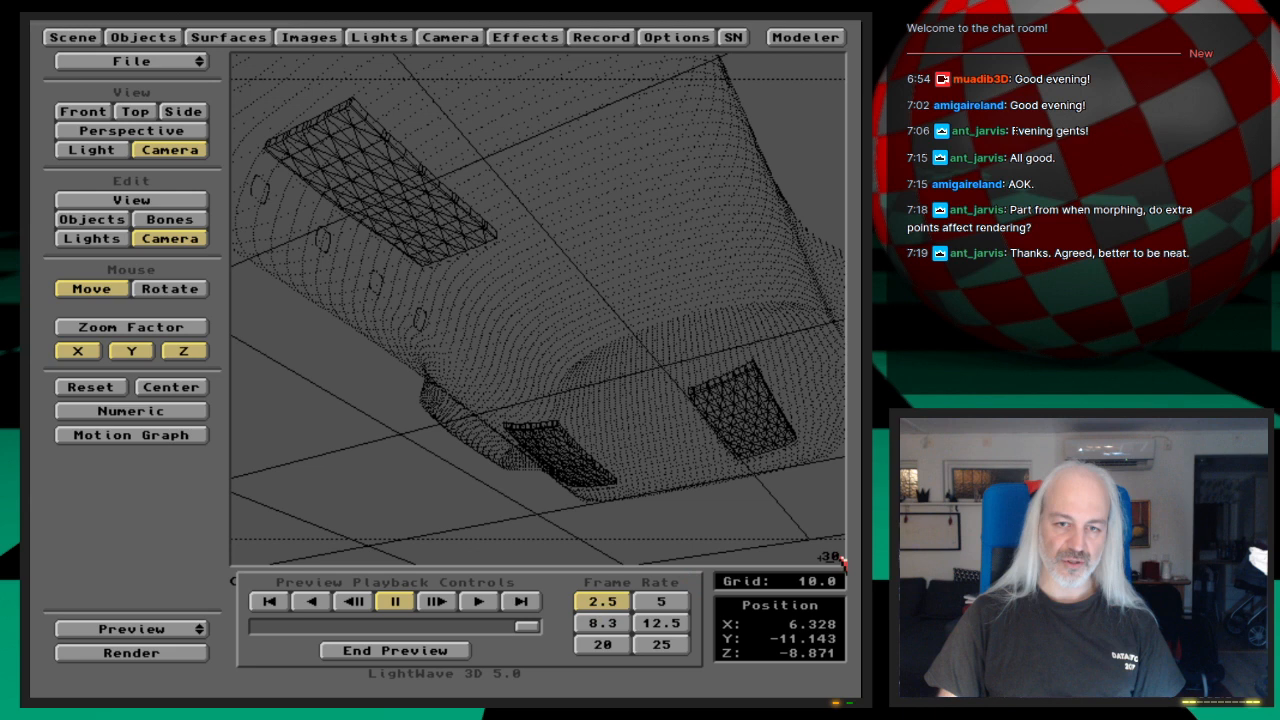
{"action": "left_click", "coordinate": [481, 602]}
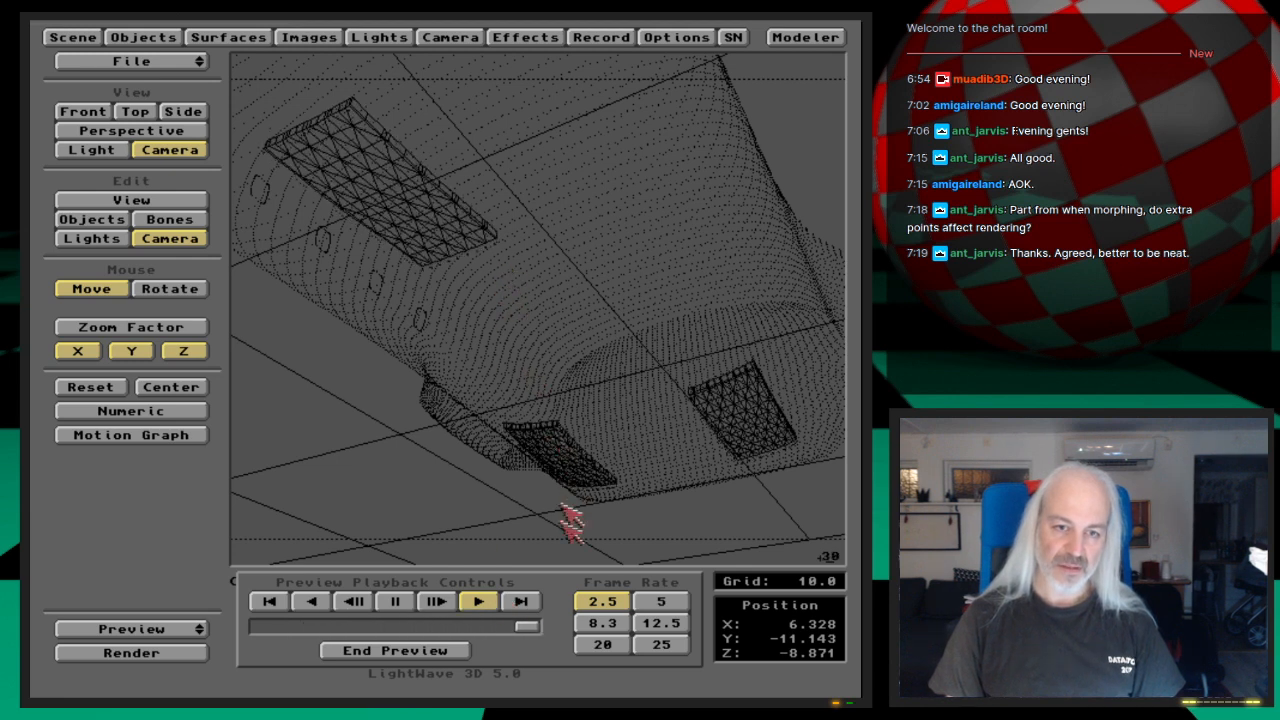
{"action": "left_click", "coordinate": [603, 627]}
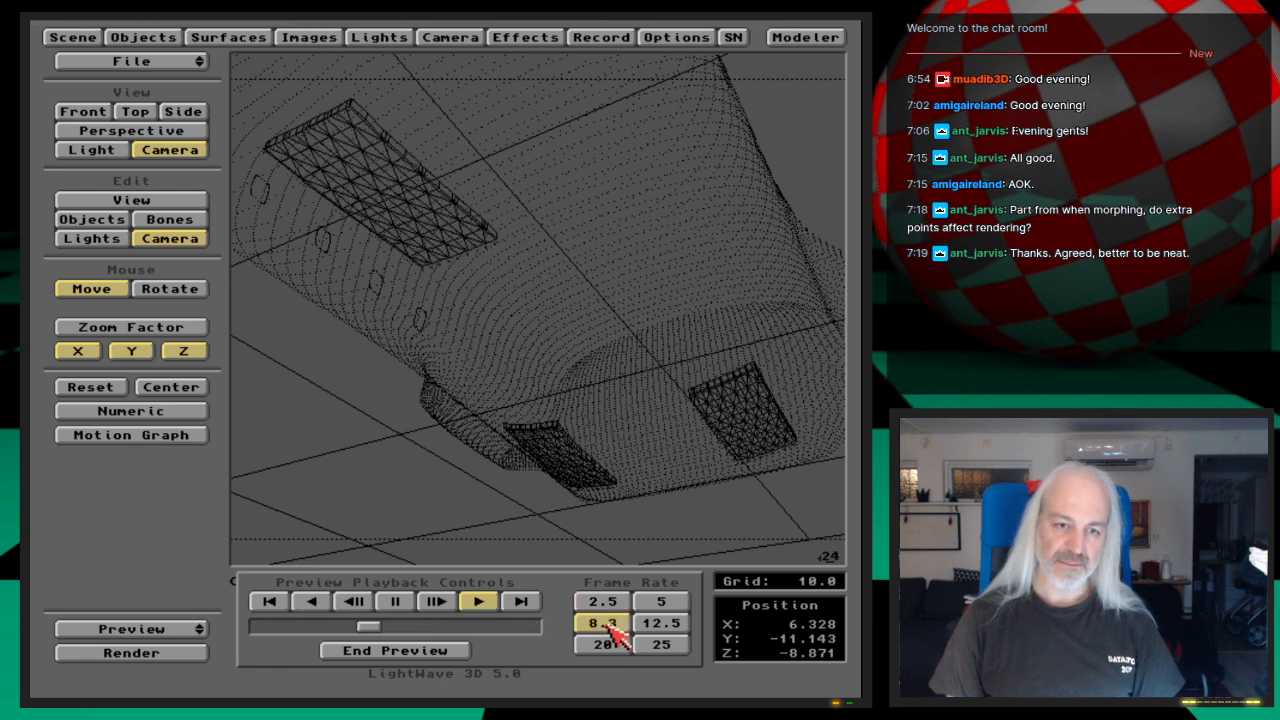
{"action": "left_click", "coordinate": [445, 652]}
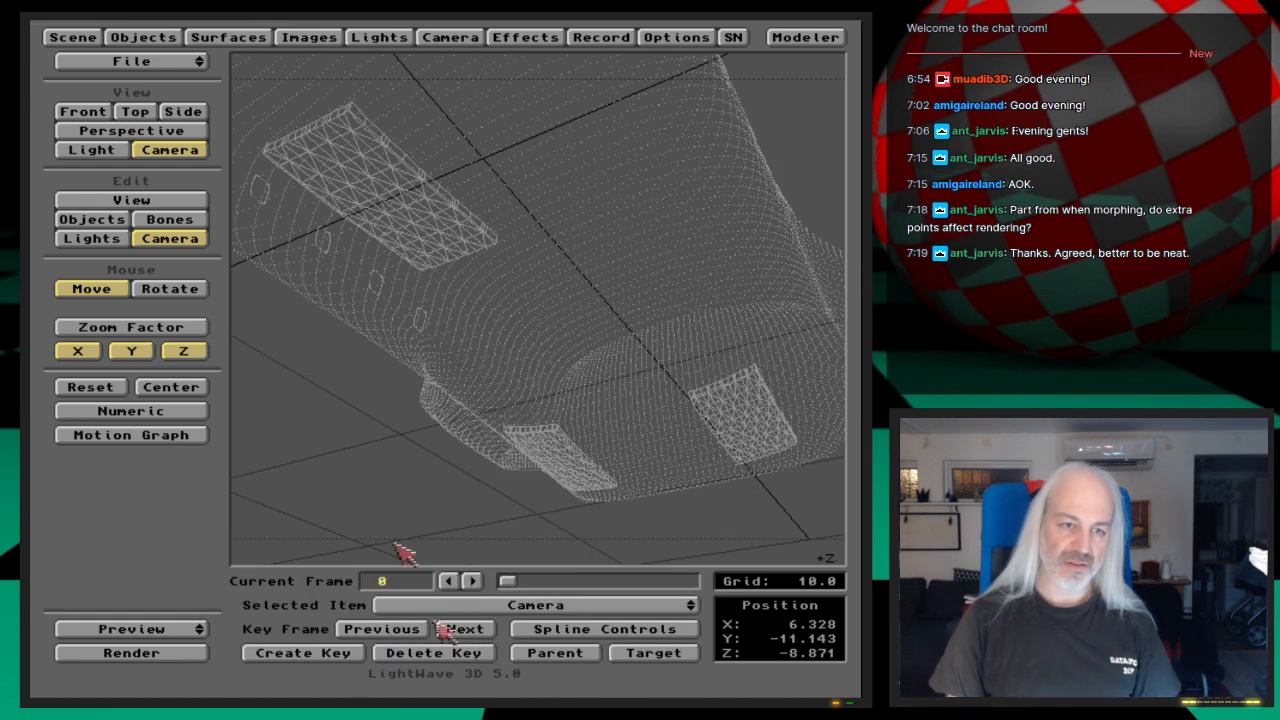
Step: Set the scene's last frame to 50
{"action": "left_click", "coordinate": [55, 37]}
{"action": "left_click", "coordinate": [281, 222]}
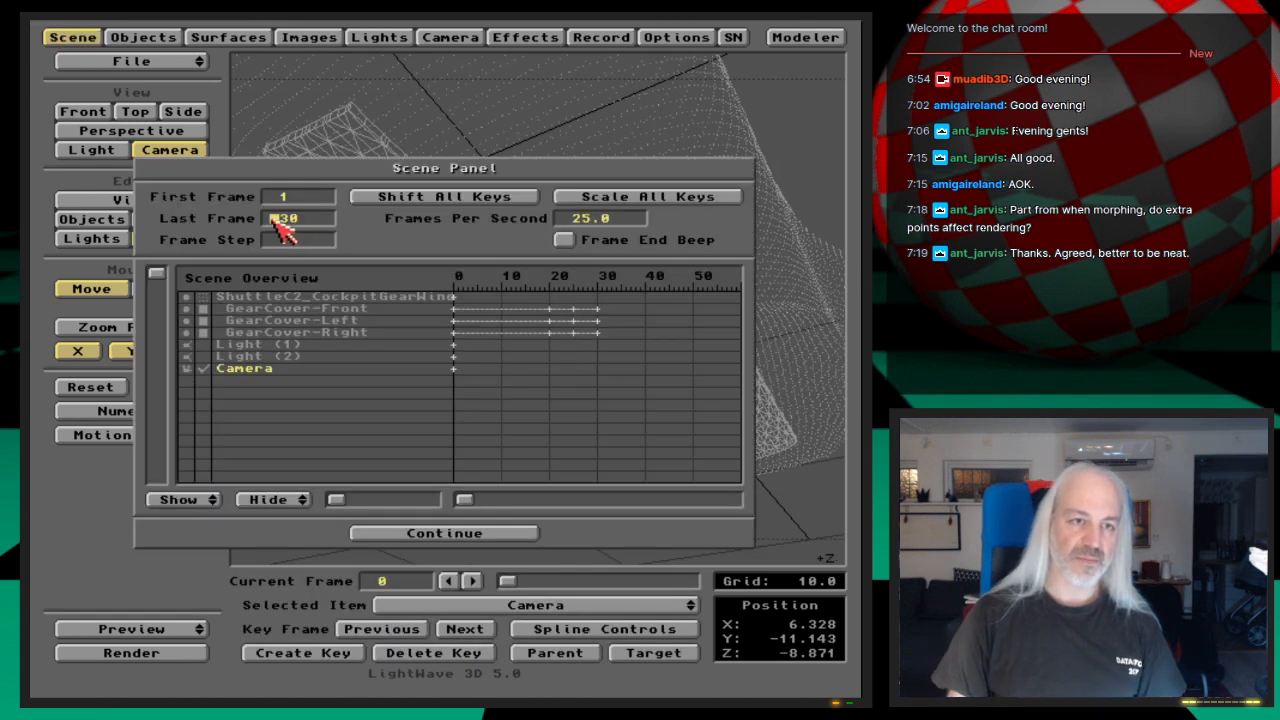
{"action": "type", "text": "50"}
{"action": "key", "text": "Return"}
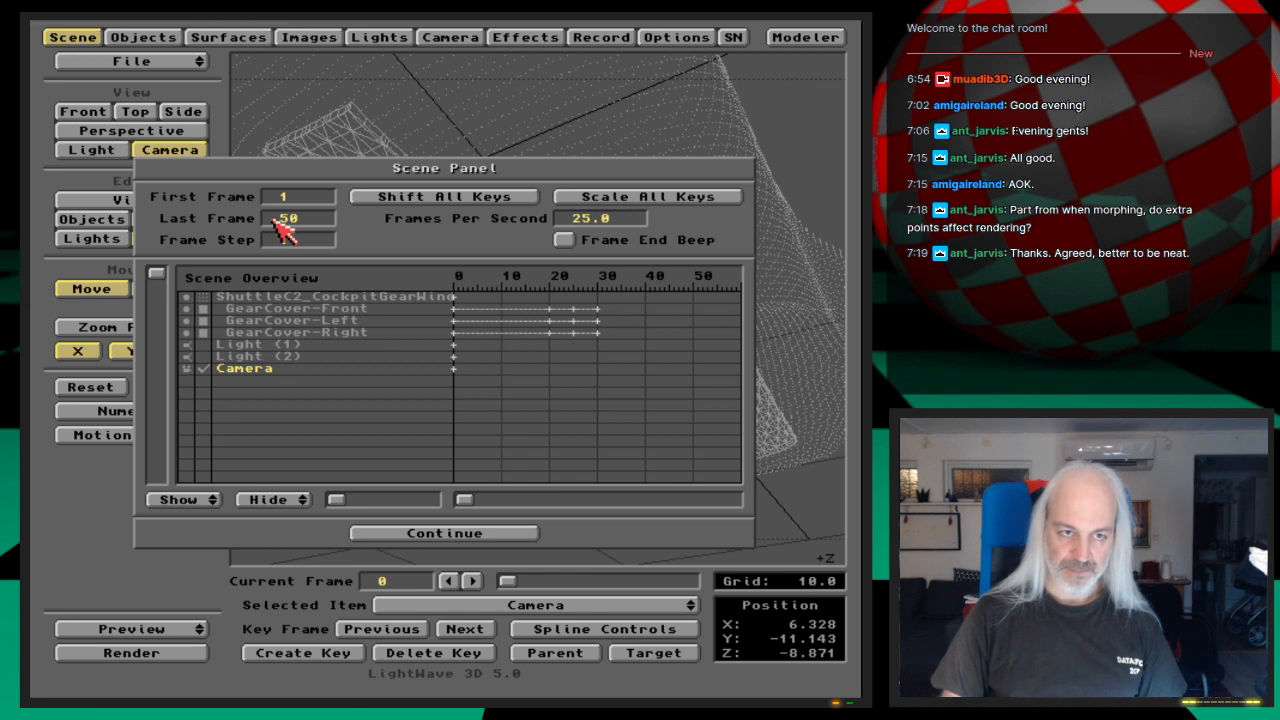
{"action": "left_click", "coordinate": [62, 38]}
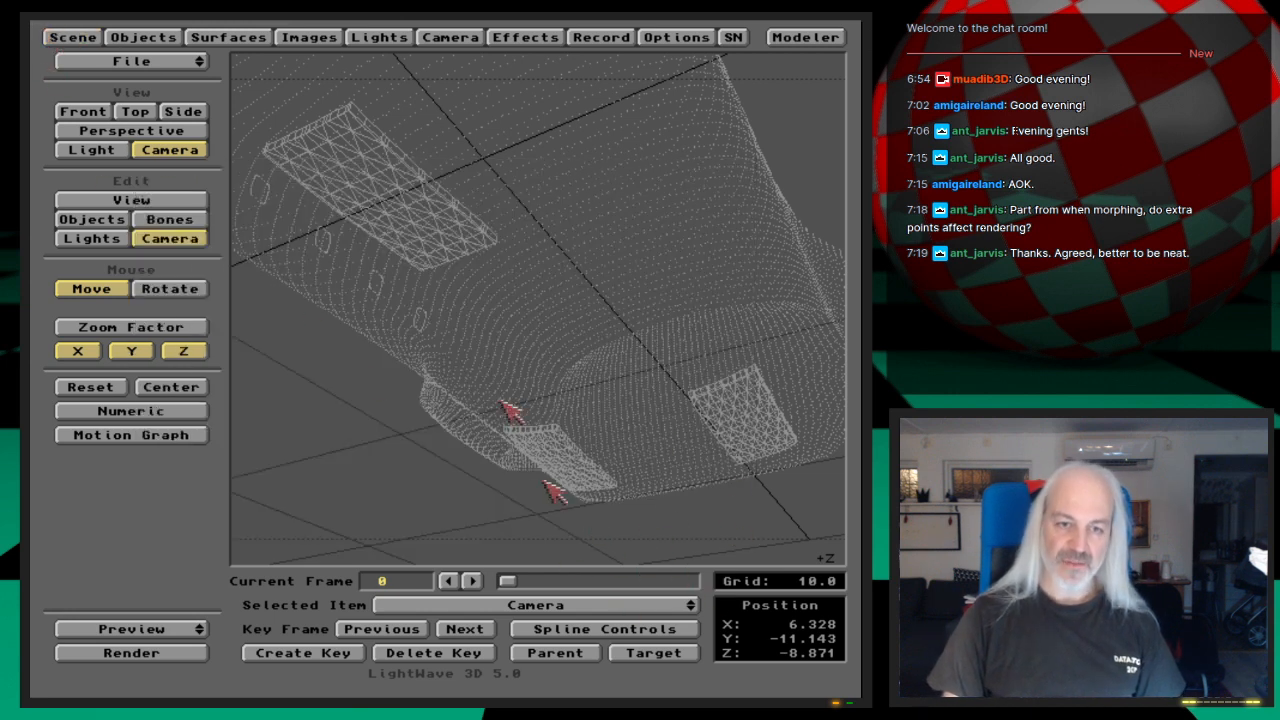
Step: Select GearCover-Right, go to its frame 25 key and make that key linear in the spline controls
{"action": "left_click_drag", "start_coordinate": [510, 585], "coordinate": [578, 592]}
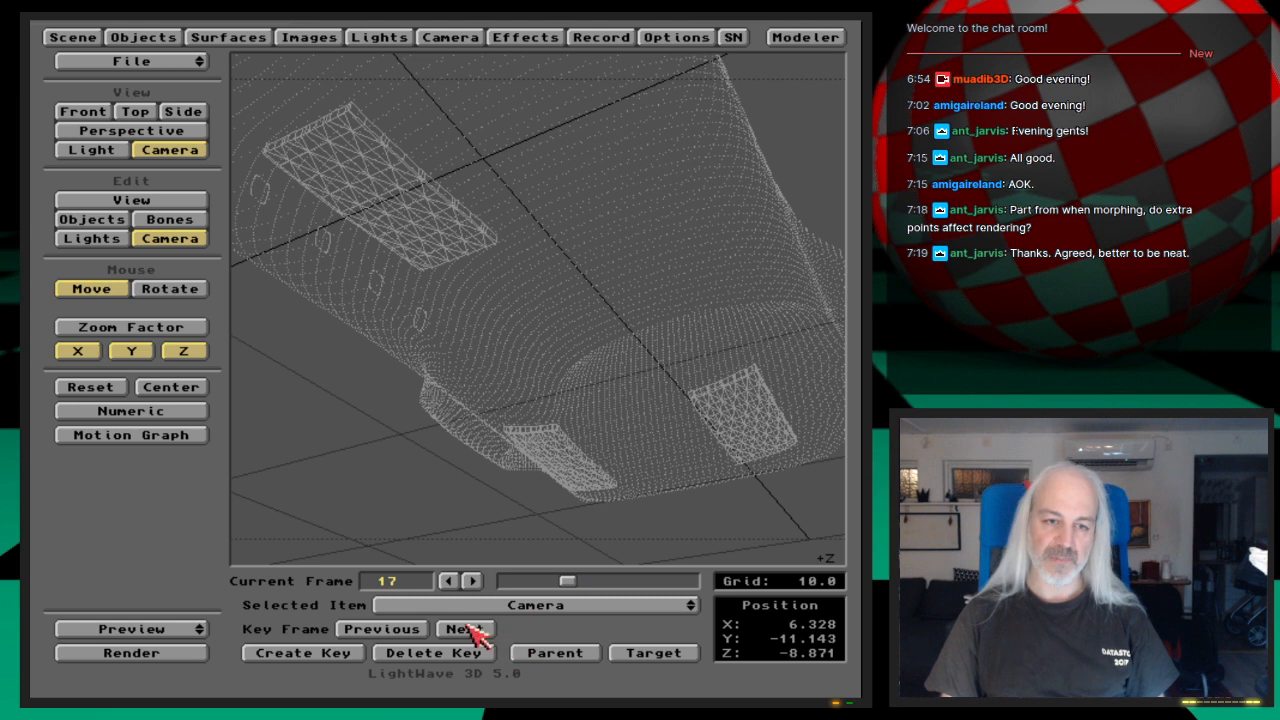
{"action": "left_click", "coordinate": [117, 220]}
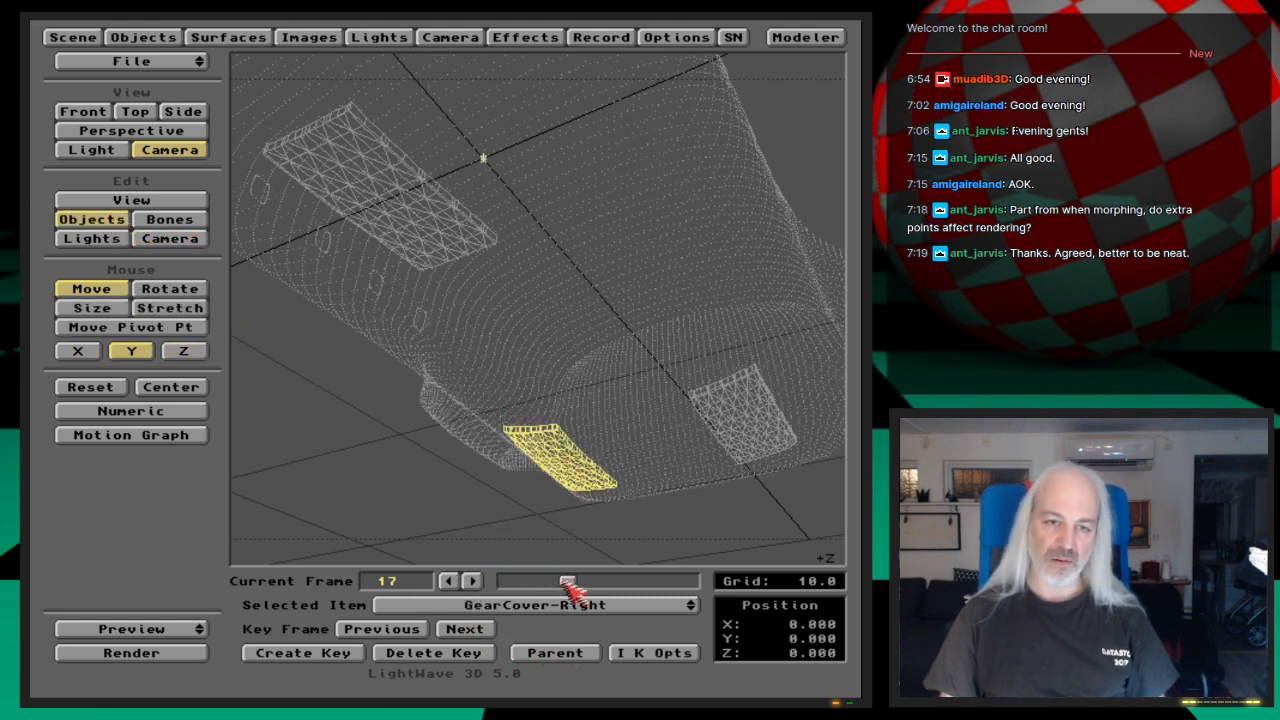
{"action": "left_click", "coordinate": [466, 630]}
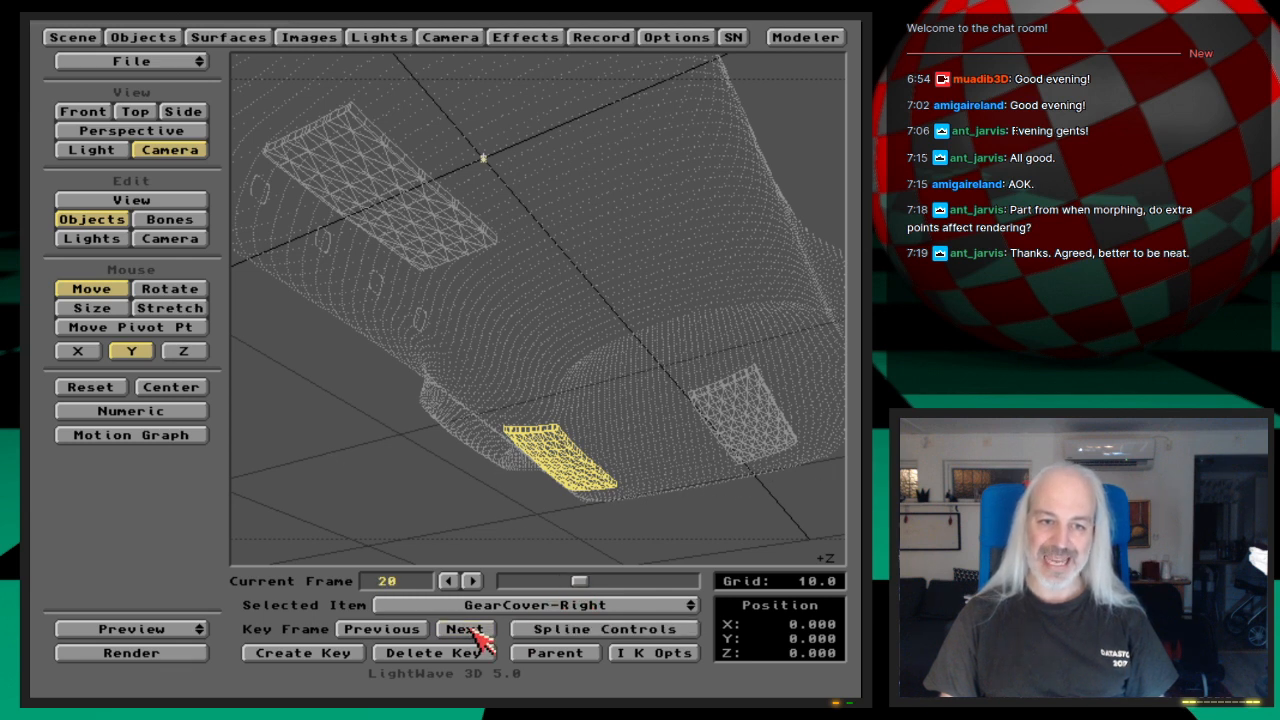
{"action": "left_click", "coordinate": [476, 632]}
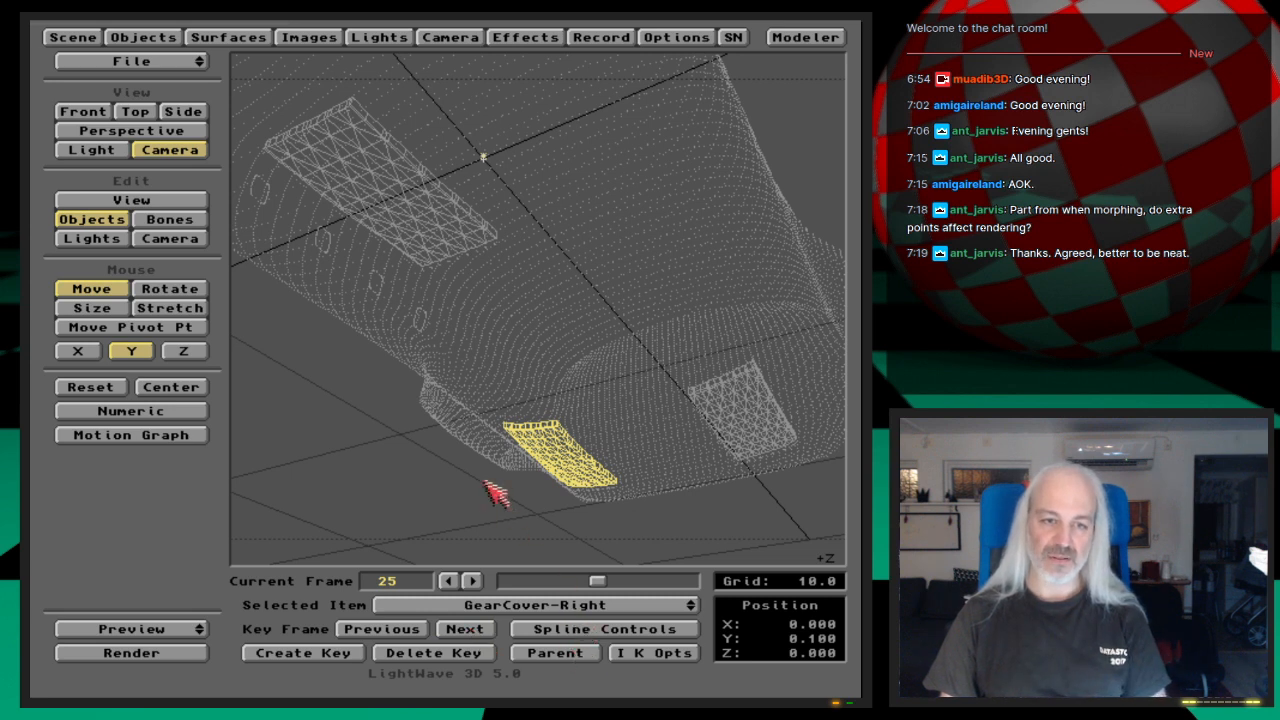
{"action": "left_click", "coordinate": [590, 630]}
{"action": "left_click", "coordinate": [415, 386]}
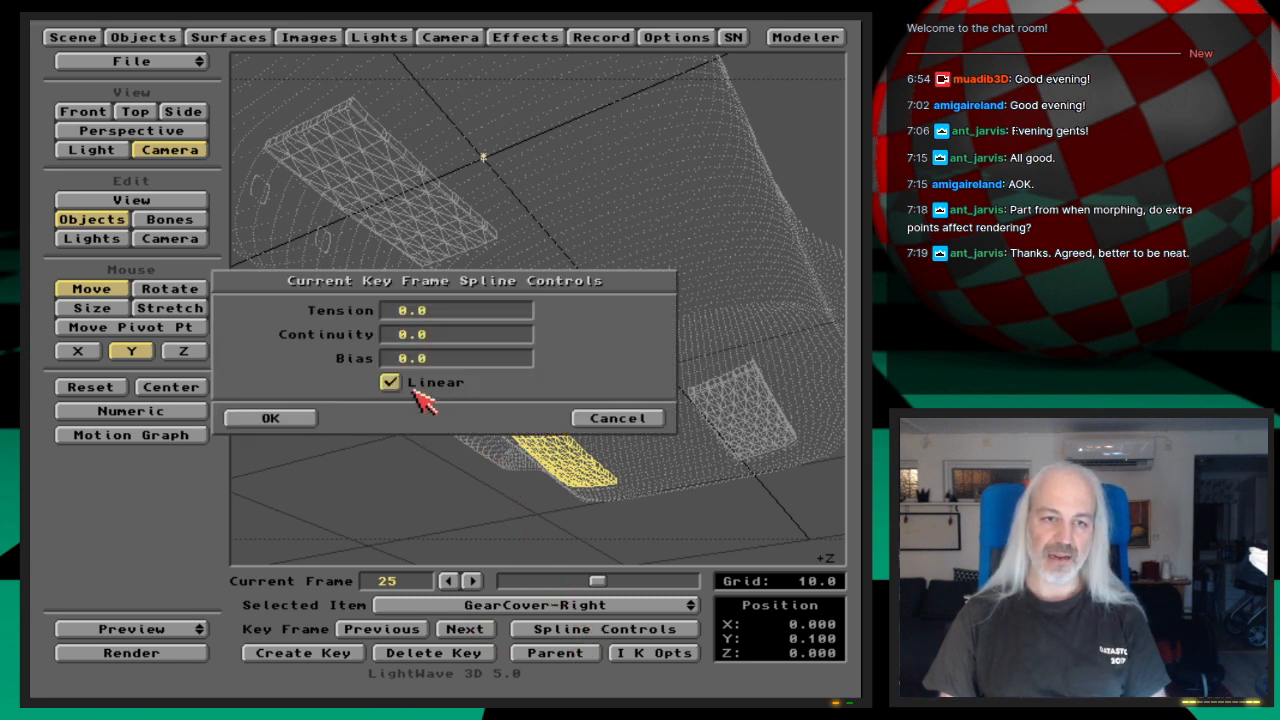
{"action": "left_click", "coordinate": [293, 421]}
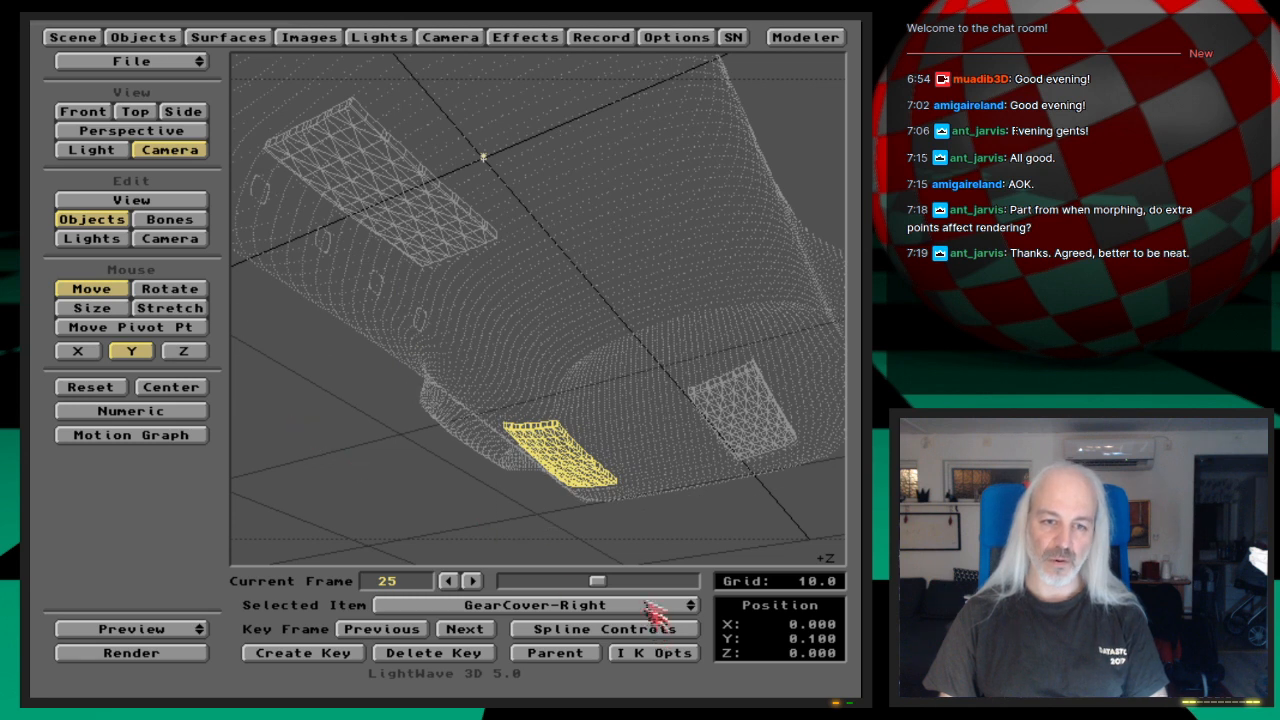
Step: Select GearCover-Left and turn on Linear for its frame 25 key
{"action": "key", "text": "Up"}
{"action": "key", "text": "Down"}
{"action": "key", "text": "Down"}
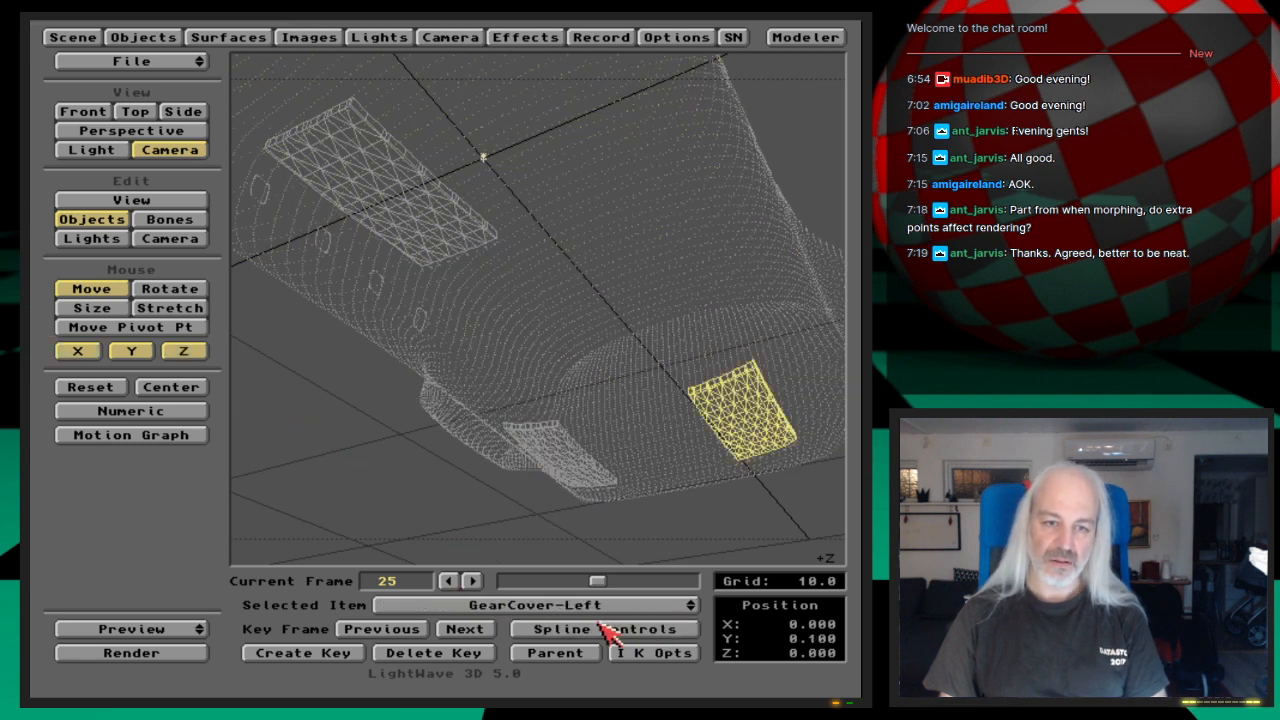
{"action": "left_click", "coordinate": [601, 627]}
{"action": "left_click", "coordinate": [389, 386]}
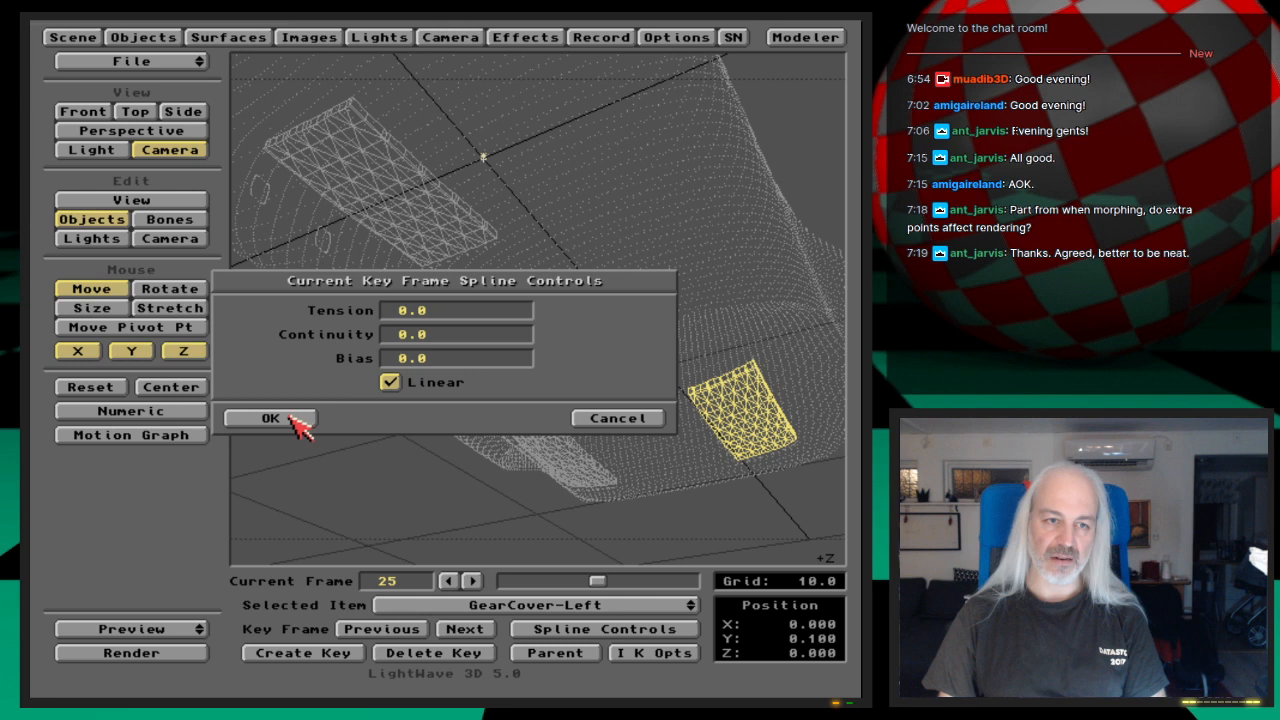
{"action": "left_click", "coordinate": [291, 421]}
Step: Select GearCover-Front and turn on Linear for its frame 25 key
{"action": "key", "text": "Down"}
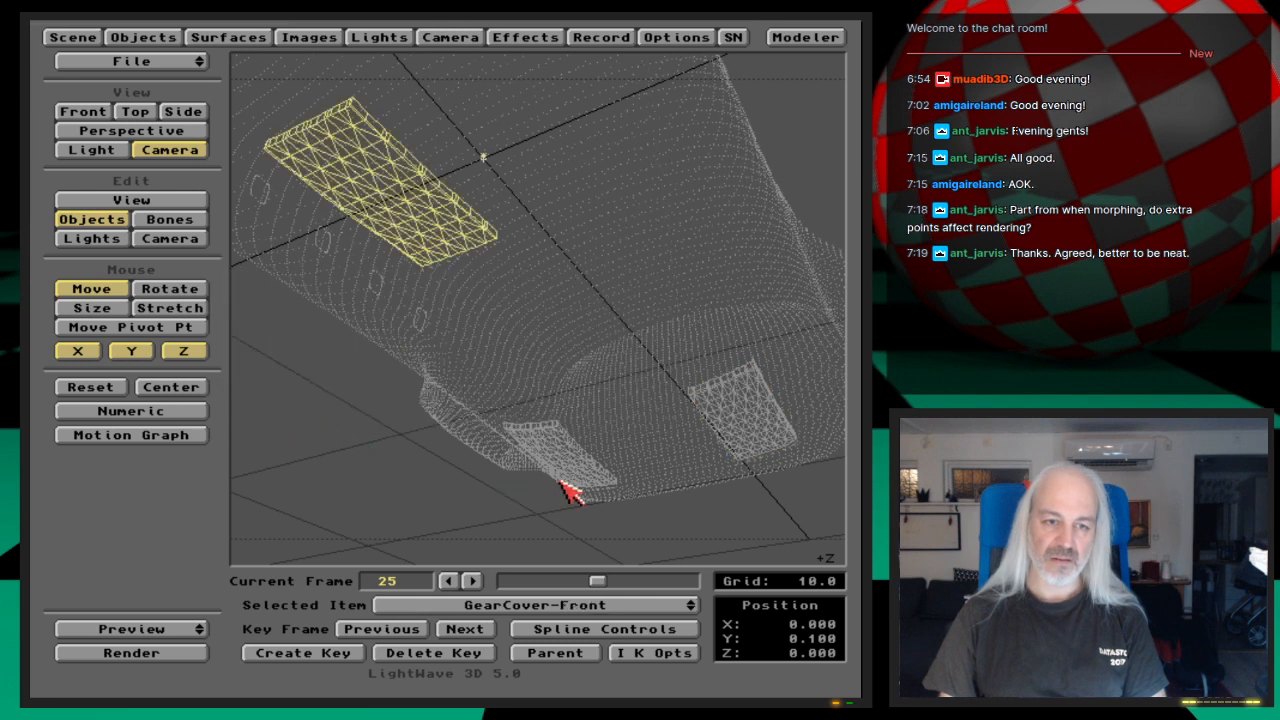
{"action": "left_click", "coordinate": [577, 630]}
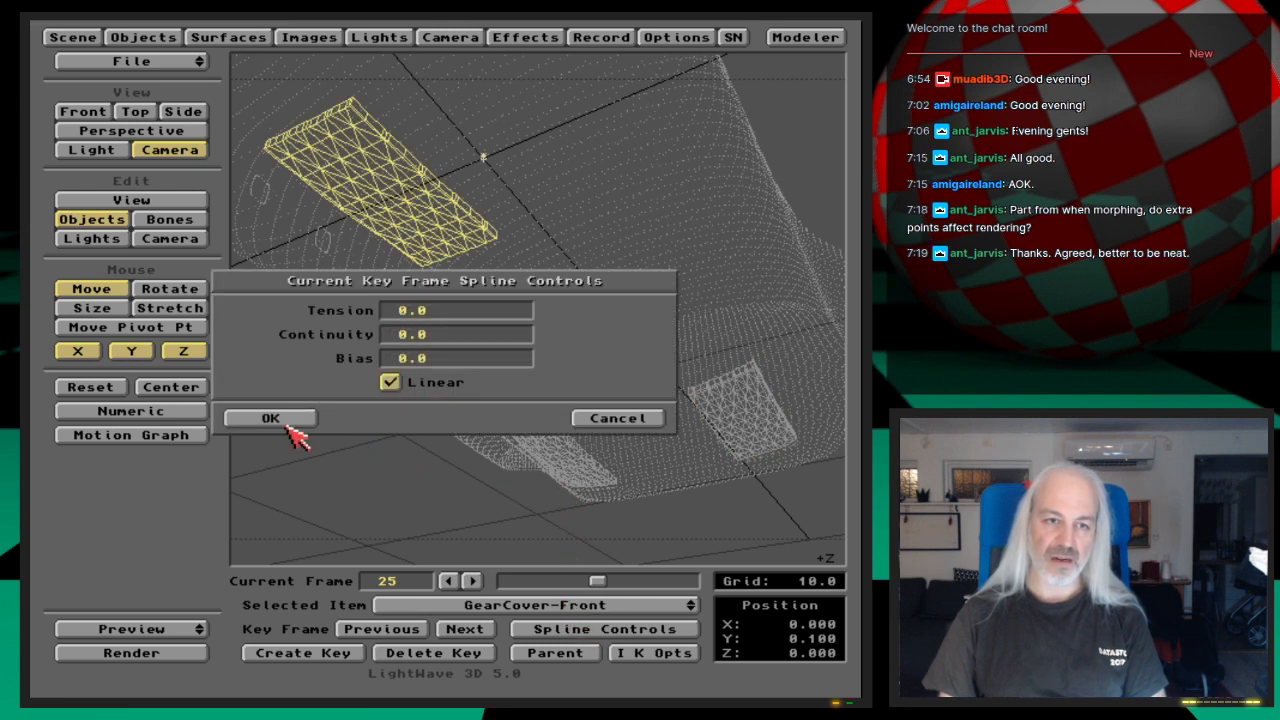
{"action": "left_click", "coordinate": [286, 421]}
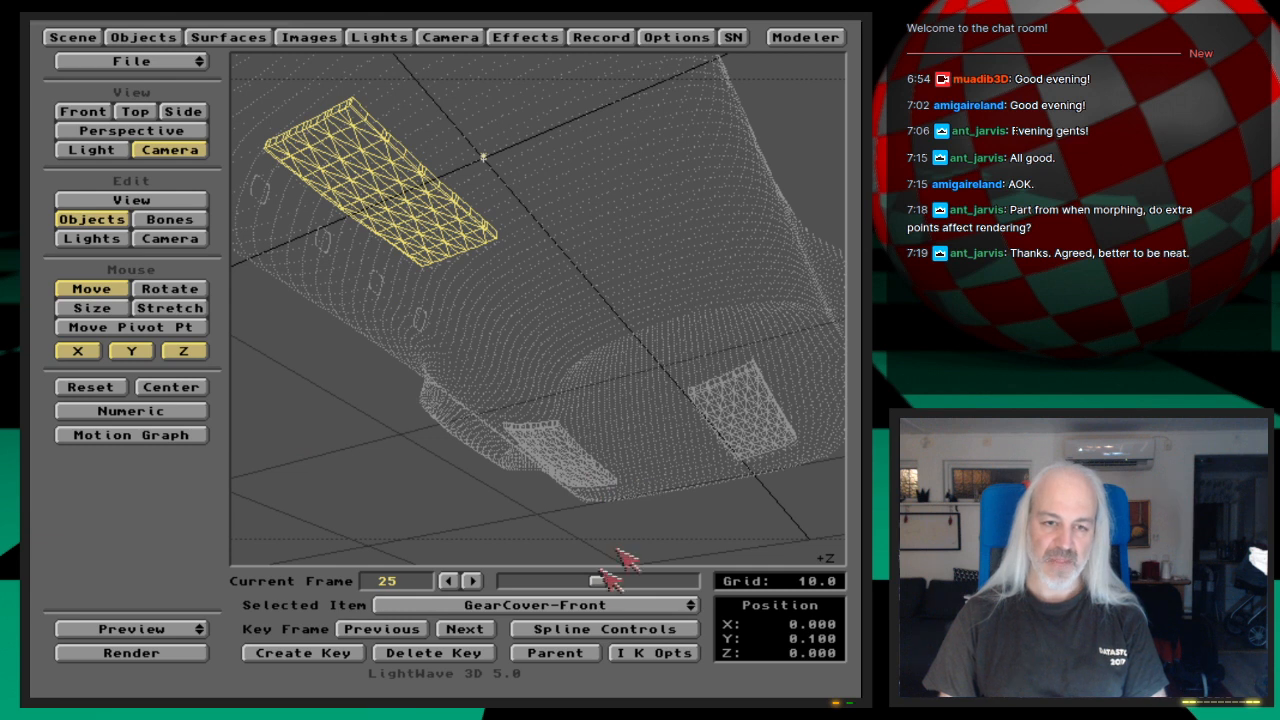
Step: Check the motion around frame 25, go to GearCover-Front's frame 30 key and make that key linear
{"action": "left_click", "coordinate": [466, 629]}
{"action": "mouse_move", "coordinate": [614, 581]}
{"action": "left_mouse_down"}
{"action": "mouse_move", "coordinate": [570, 590]}
{"action": "mouse_move", "coordinate": [632, 590]}
{"action": "mouse_move", "coordinate": [597, 587]}
{"action": "left_mouse_up"}
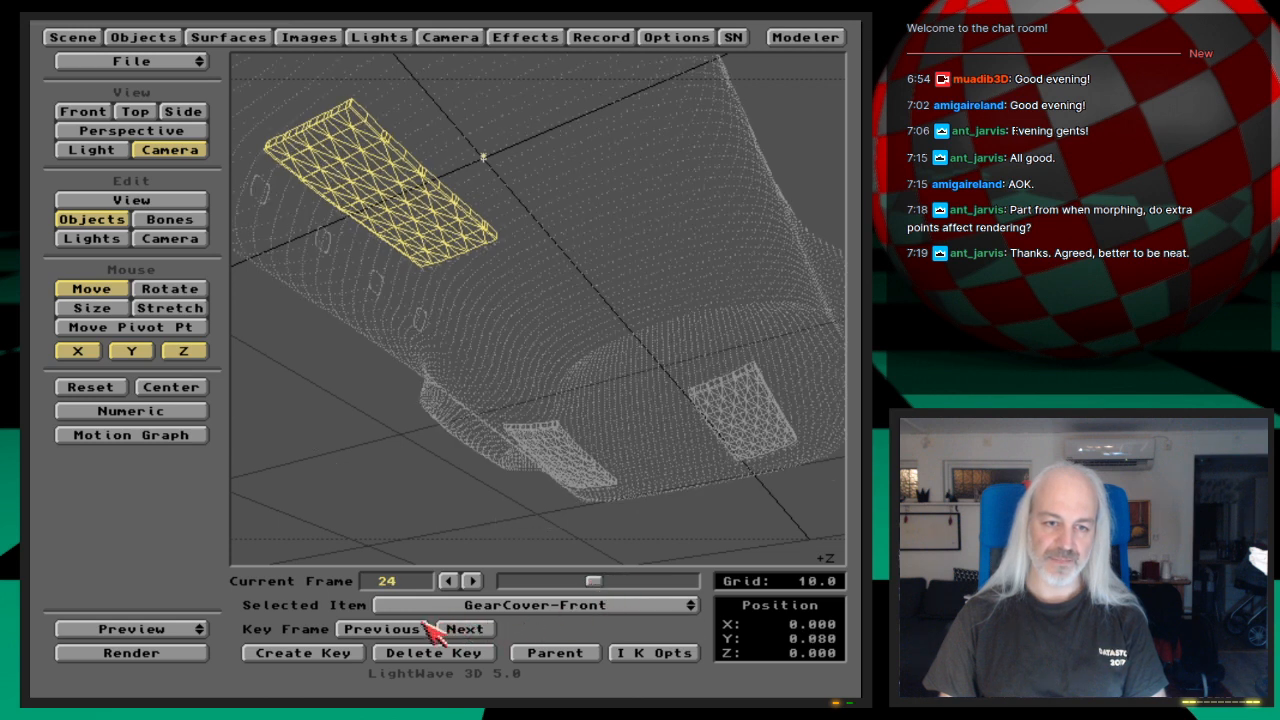
{"action": "left_click", "coordinate": [472, 630]}
{"action": "left_click", "coordinate": [560, 629]}
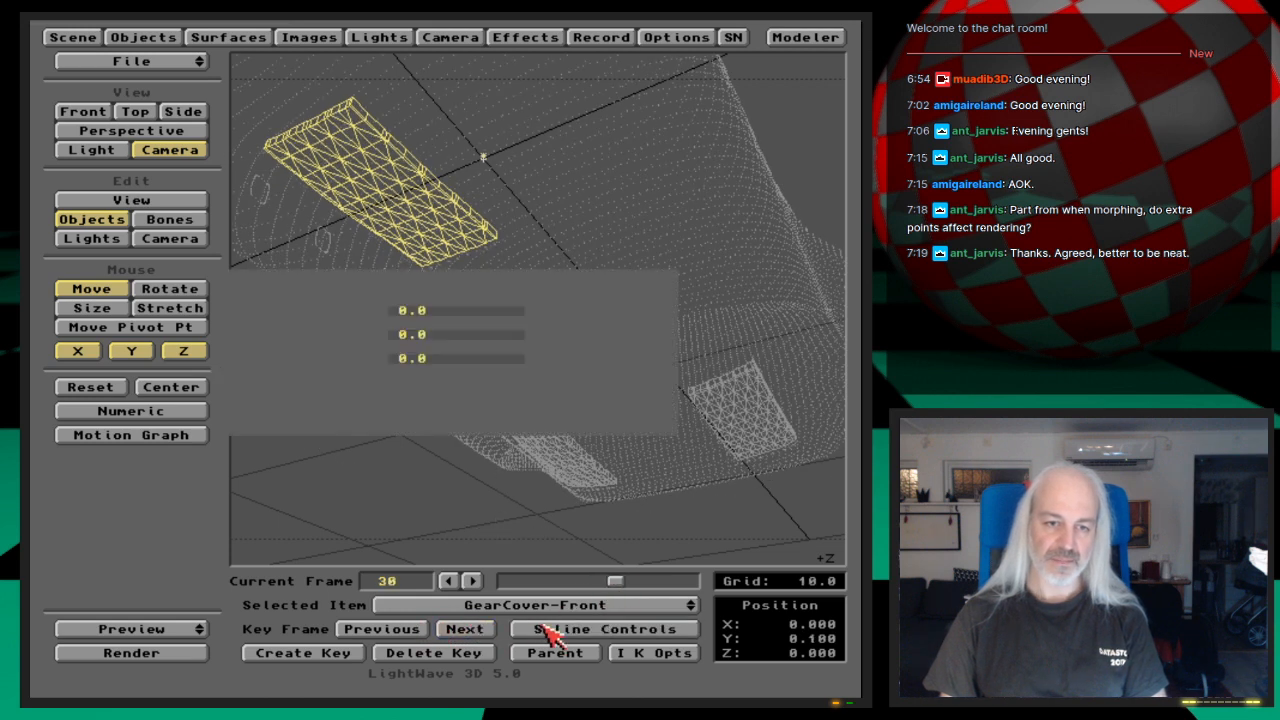
{"action": "left_click", "coordinate": [390, 382]}
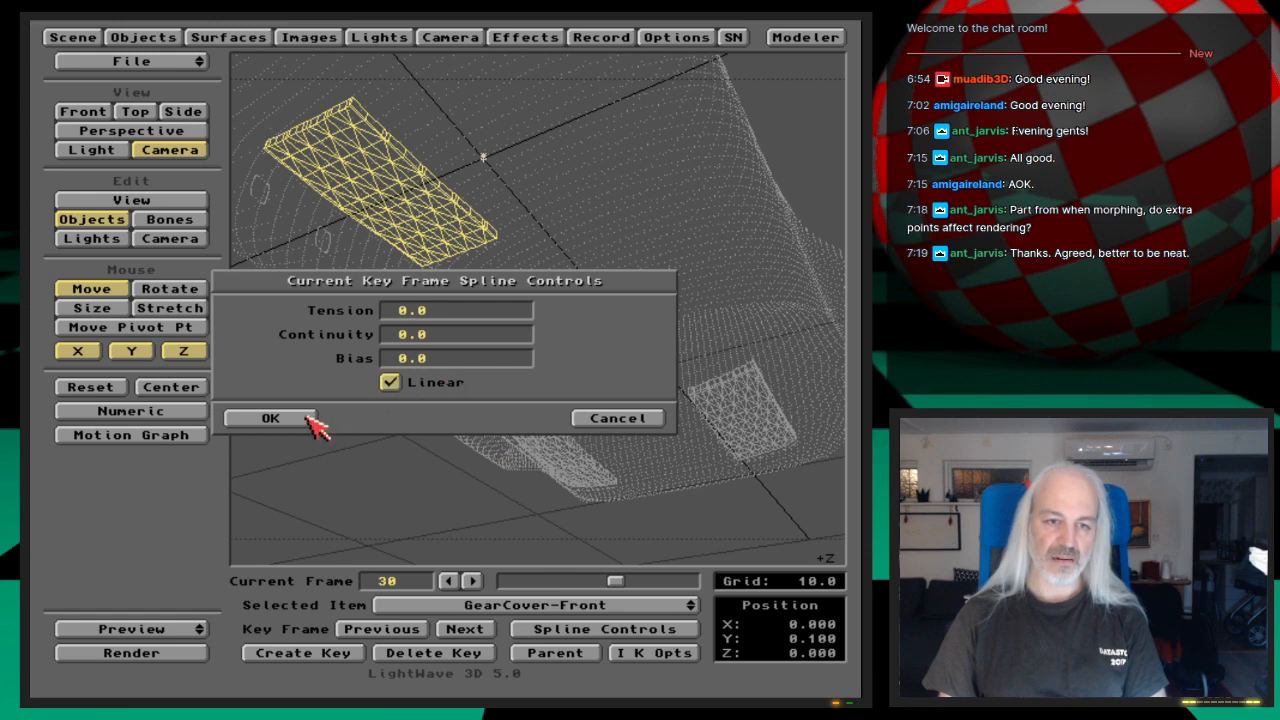
{"action": "left_click", "coordinate": [270, 418]}
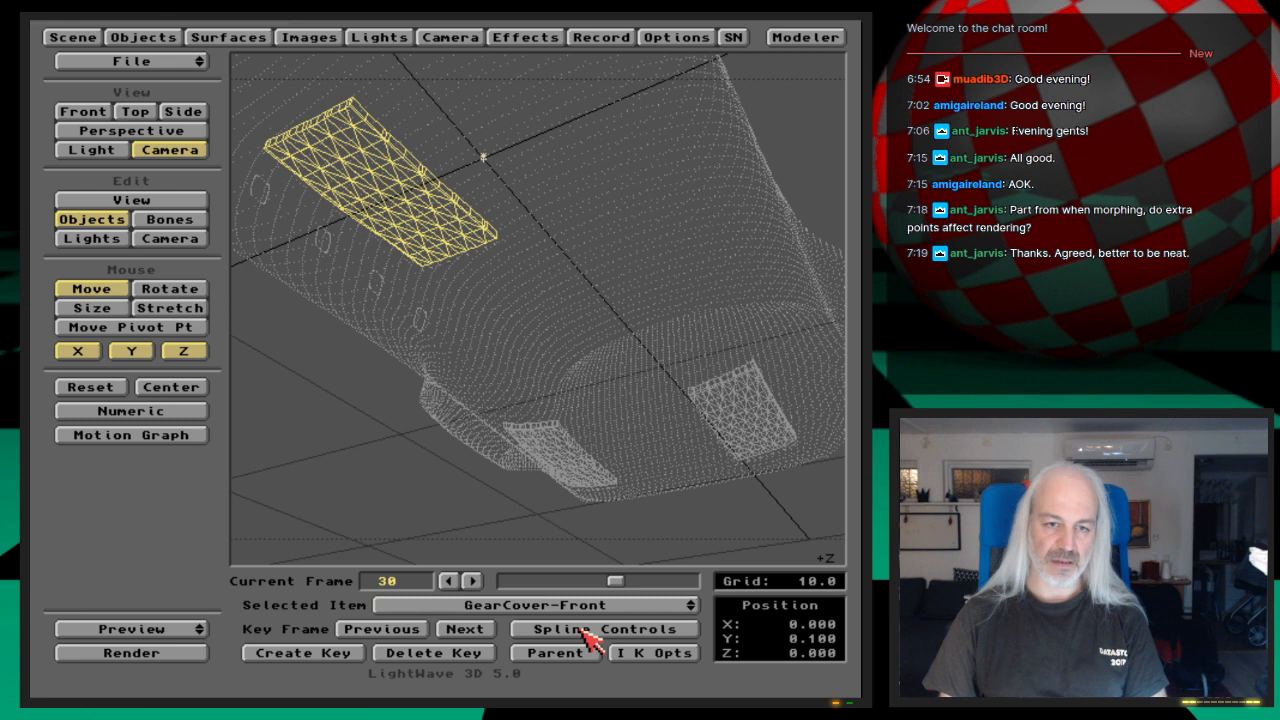
Step: Make the frame 30 keys of GearCover-Left and GearCover-Right linear as well
{"action": "key", "text": "Down"}
{"action": "left_click", "coordinate": [548, 630]}
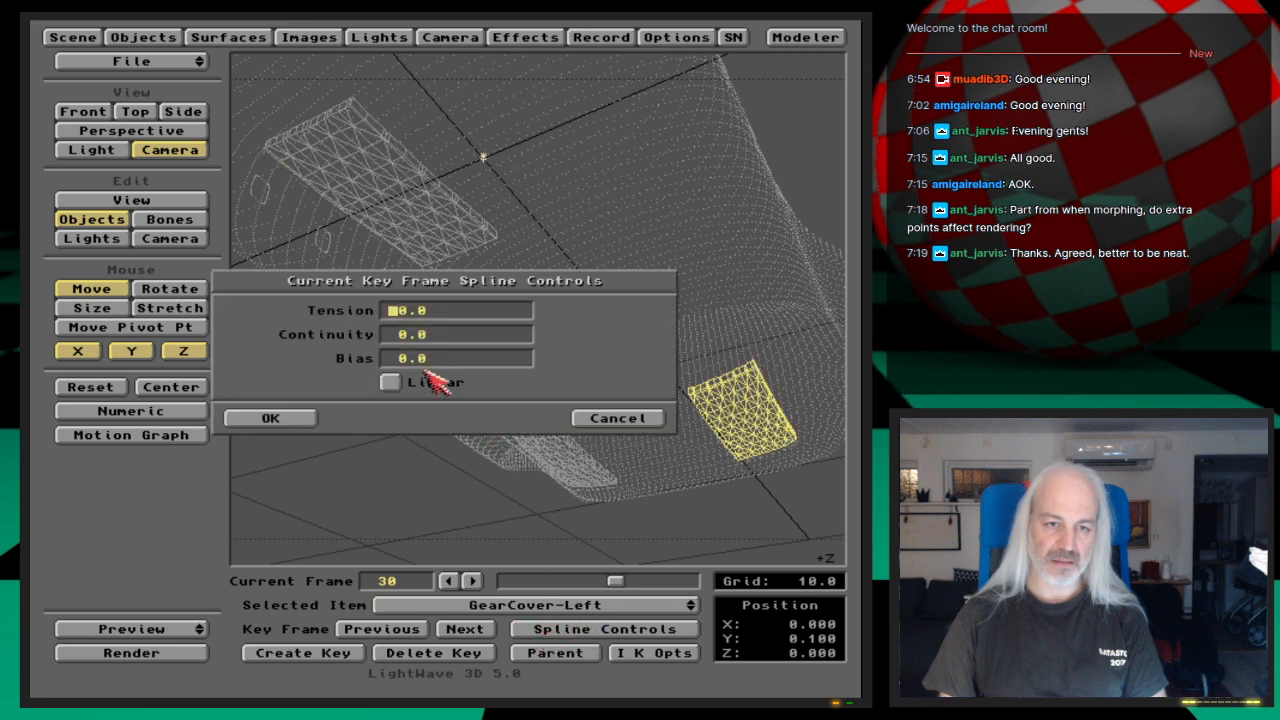
{"action": "left_click", "coordinate": [300, 420]}
{"action": "key", "text": "Down"}
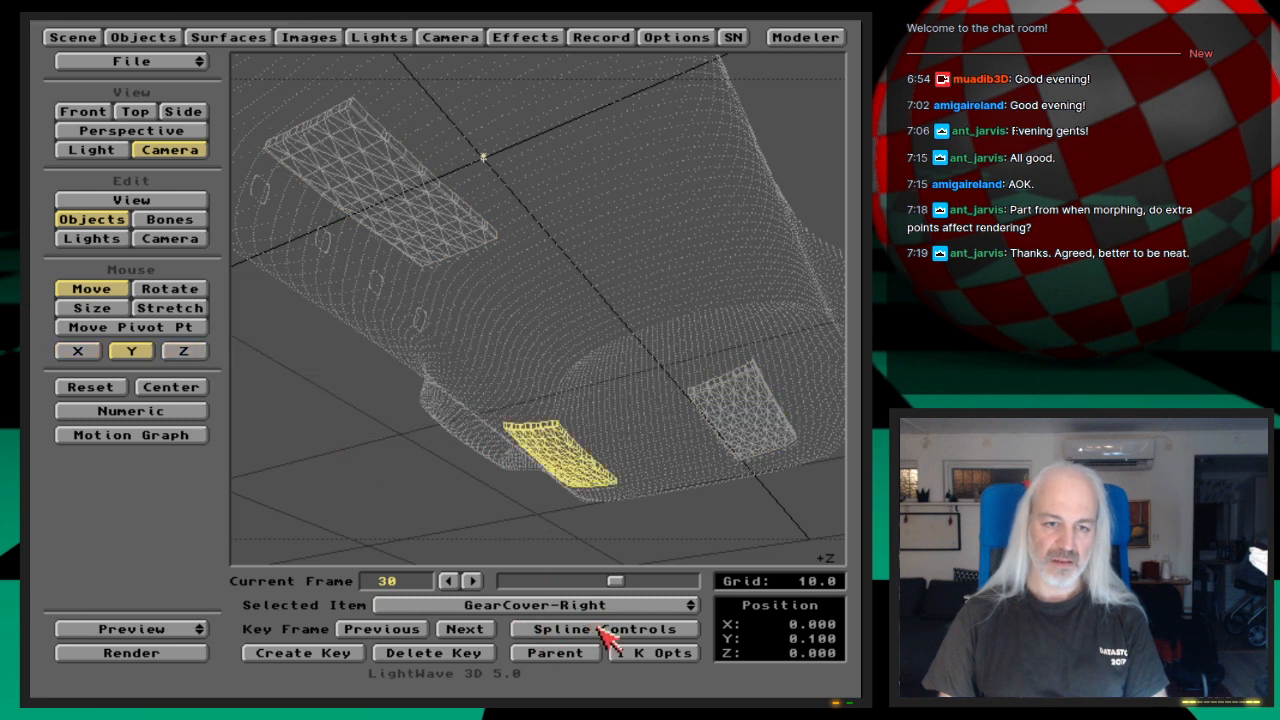
{"action": "left_click", "coordinate": [592, 630]}
{"action": "left_click", "coordinate": [390, 383]}
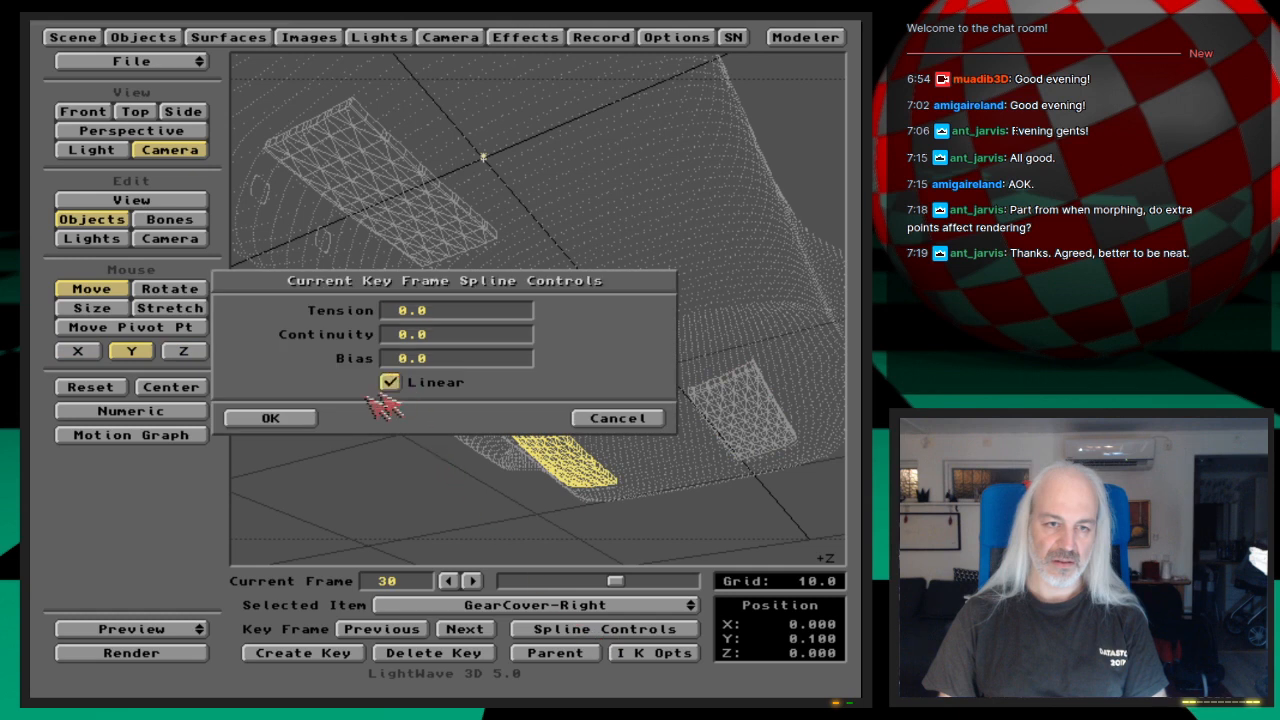
{"action": "left_click", "coordinate": [312, 420]}
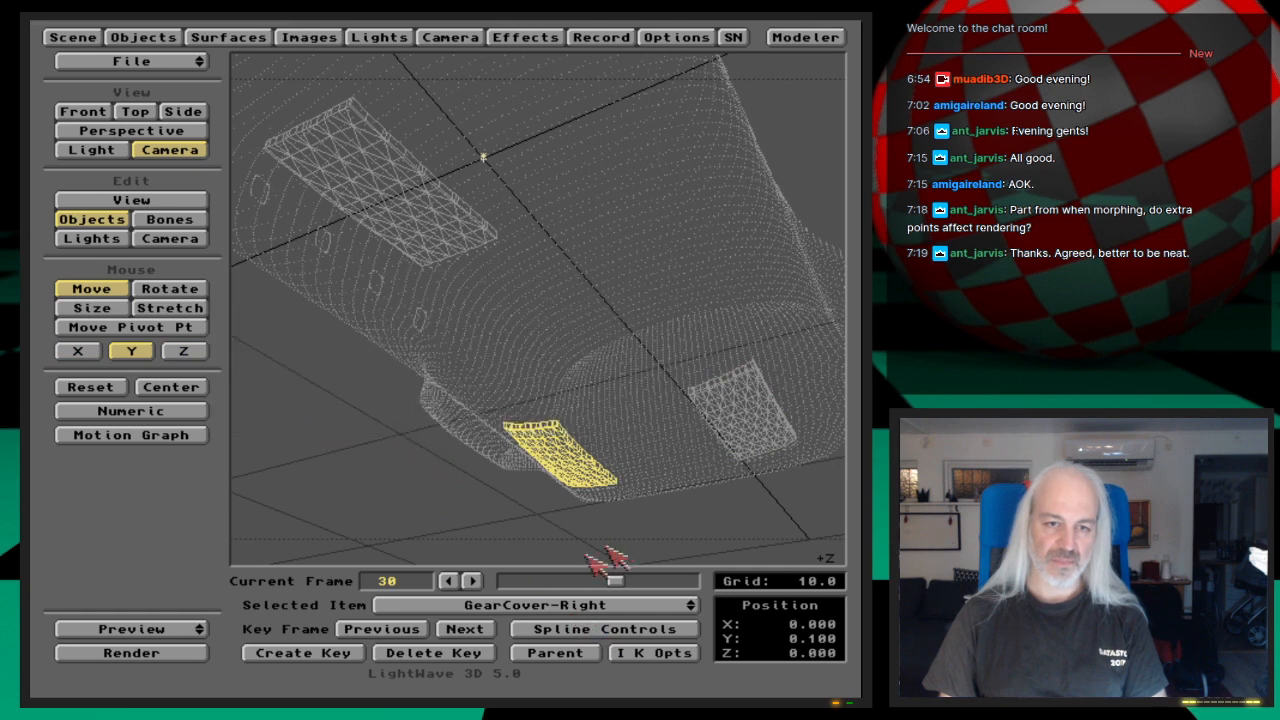
Step: Scrub back to an earlier frame and step through GearCover-Right's keys up to frame 30 to check the motion
{"action": "left_click_drag", "start_coordinate": [617, 580], "coordinate": [558, 598]}
{"action": "left_click", "coordinate": [482, 627]}
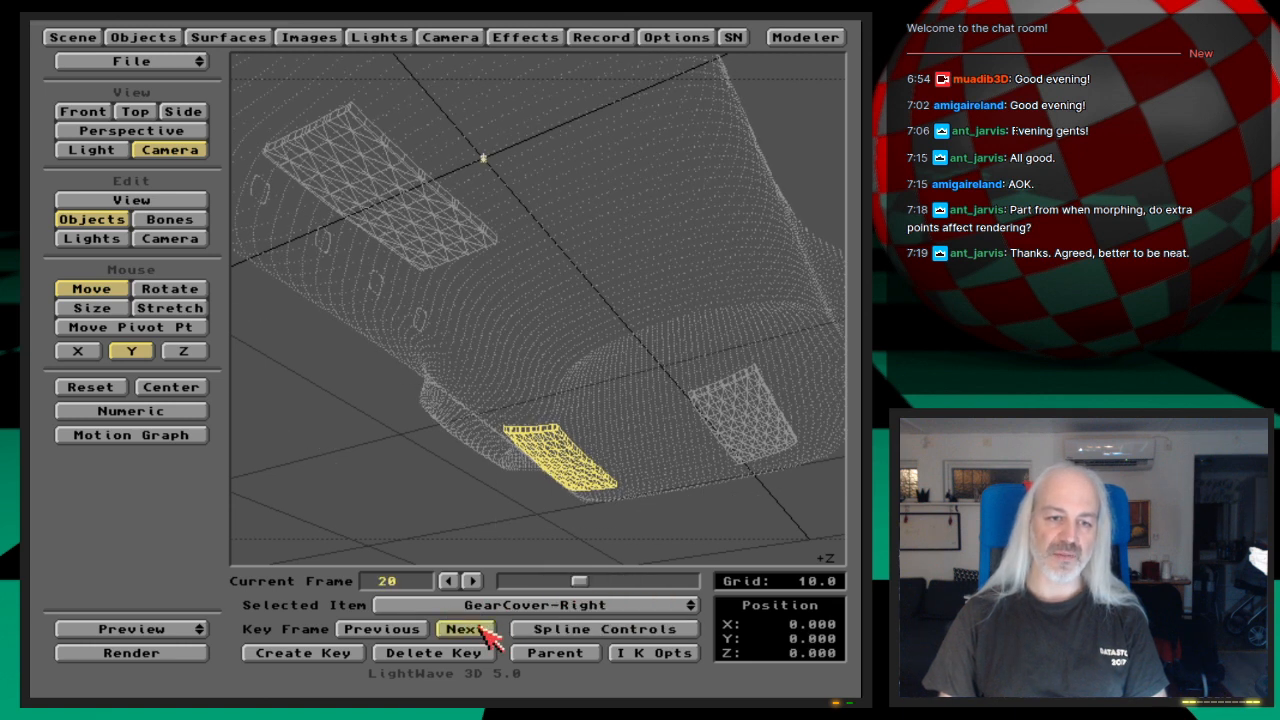
{"action": "left_click", "coordinate": [482, 628]}
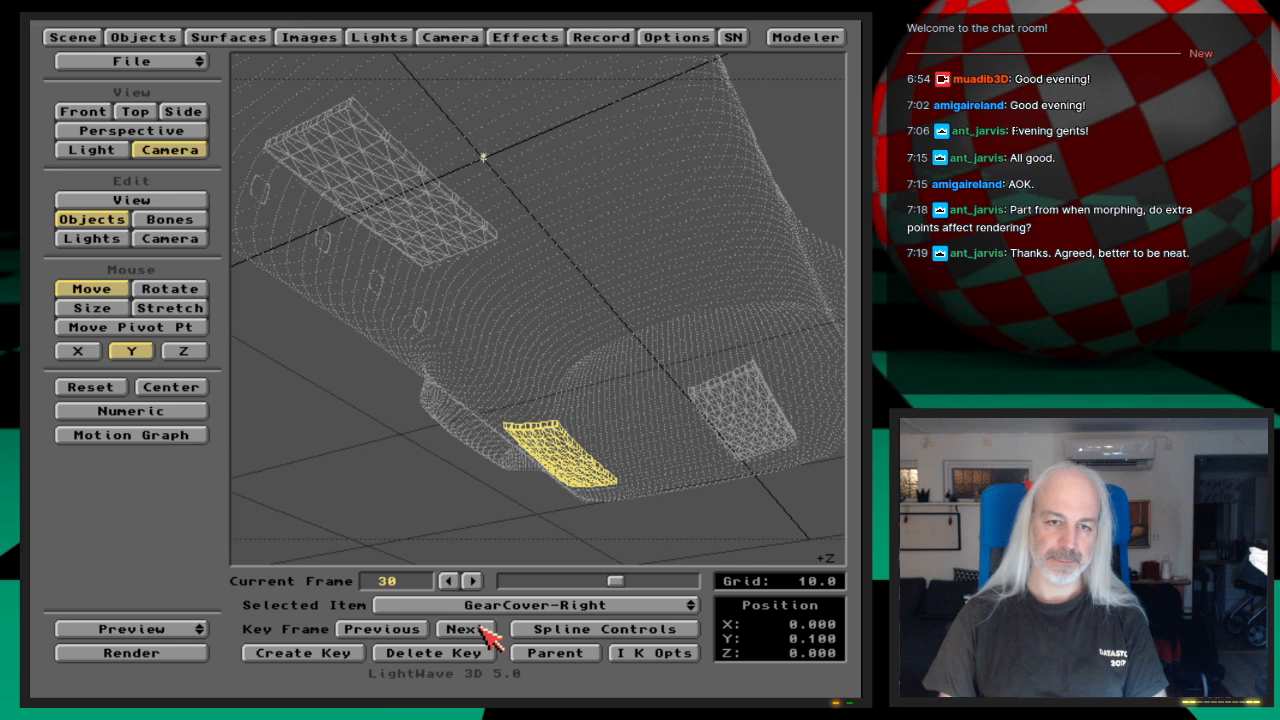
Step: In the front view, try sliding GearCover-Right along X toward the front cover, then bring it back
{"action": "key", "text": "1"}
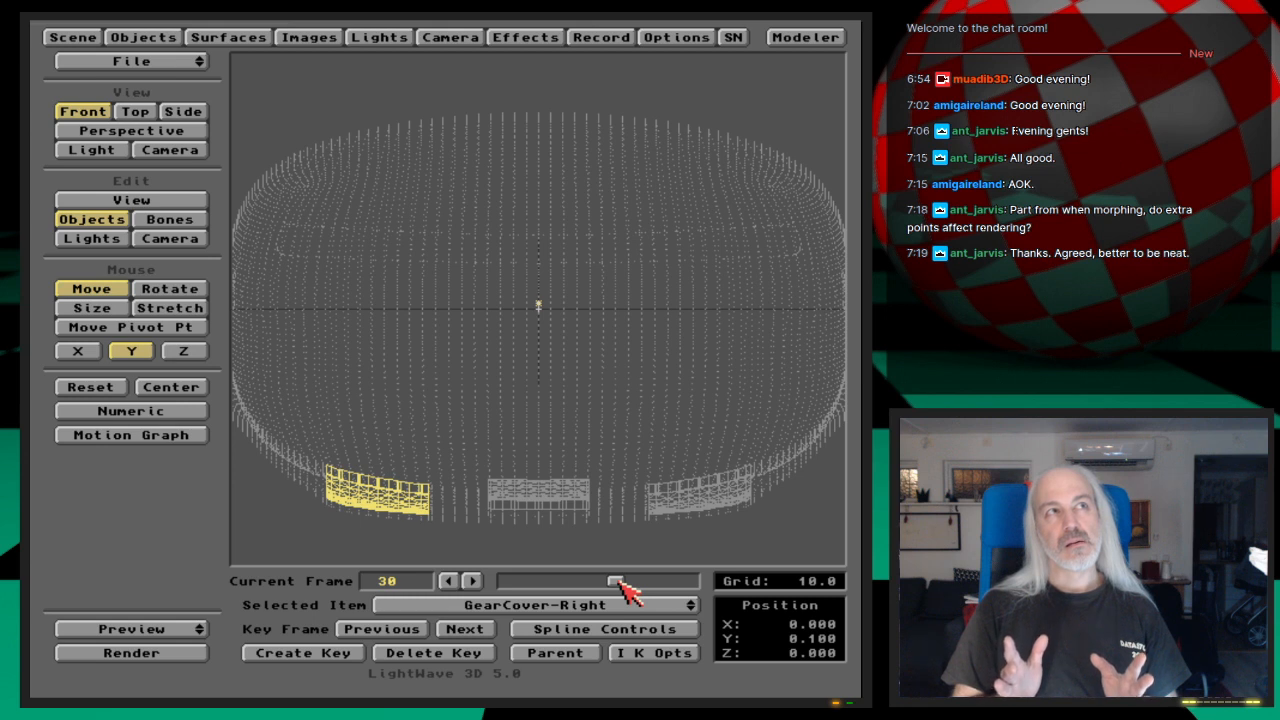
{"action": "left_click", "coordinate": [90, 354]}
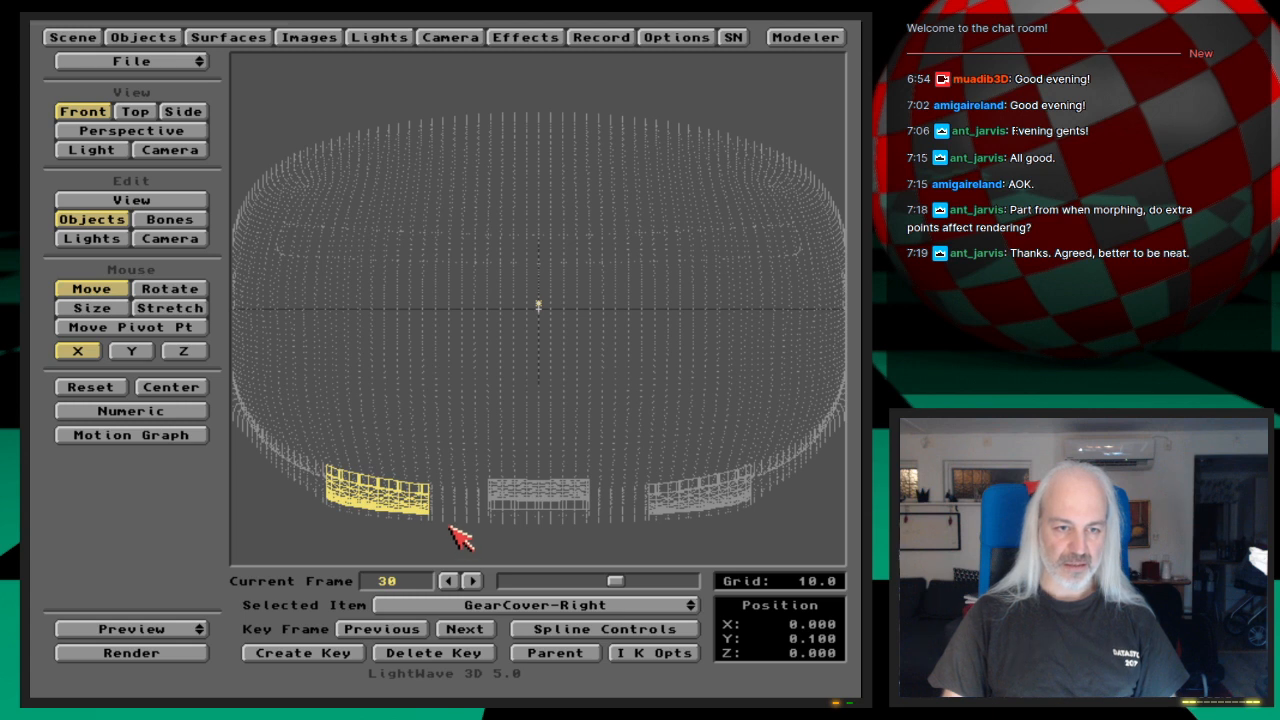
{"action": "left_click_drag", "start_coordinate": [338, 527], "coordinate": [450, 527]}
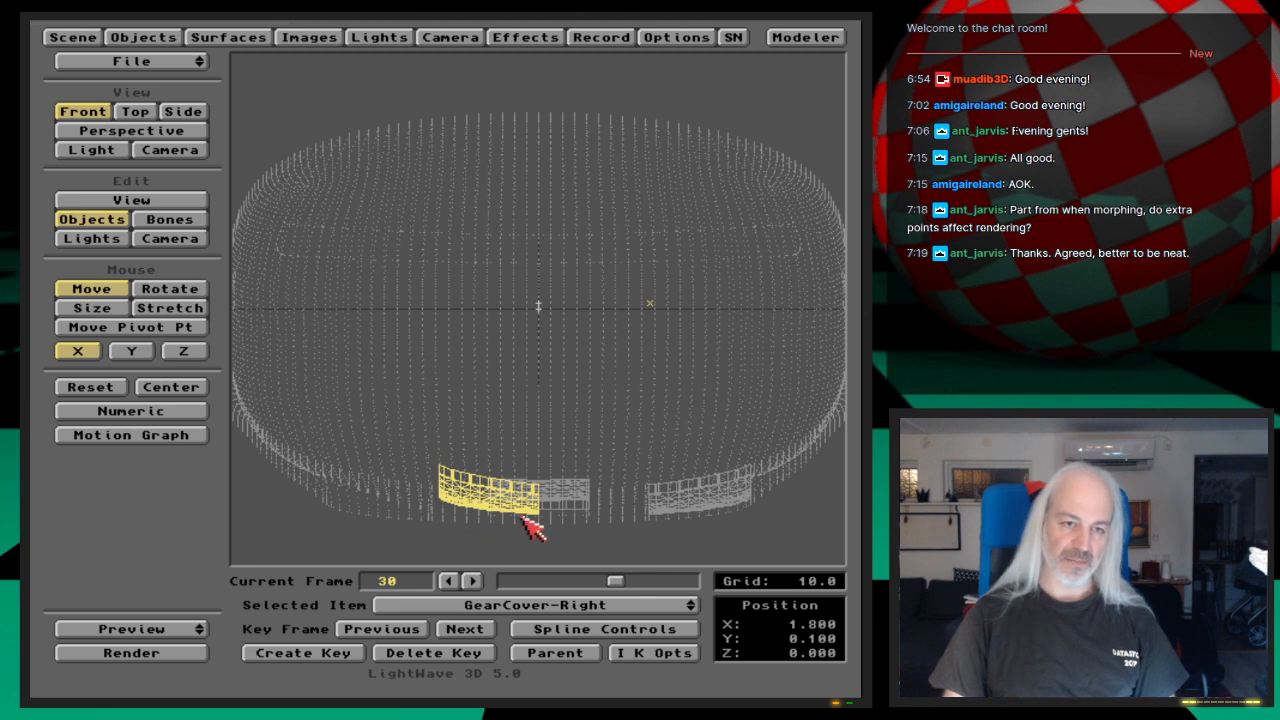
{"action": "left_click_drag", "start_coordinate": [541, 515], "coordinate": [410, 520]}
{"action": "left_click", "coordinate": [473, 583]}
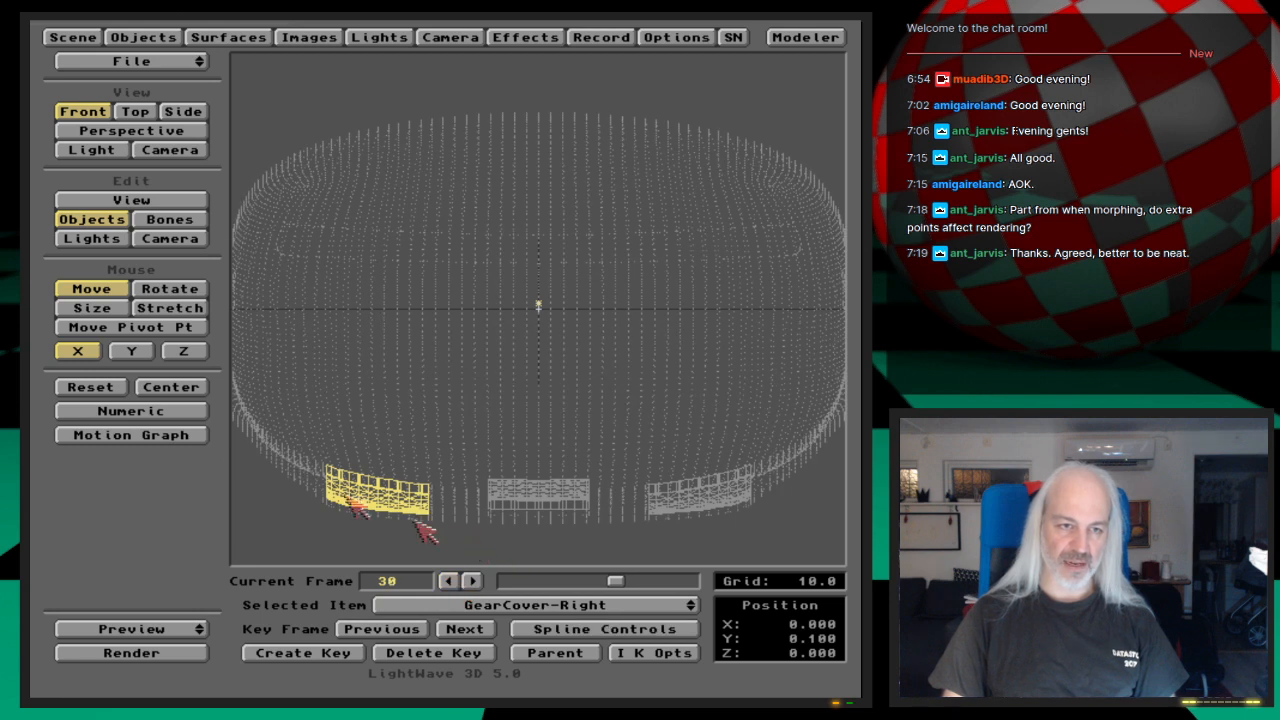
Step: Rotate GearCover-Right in bank to about -9.8° so that it tilts along the hull's curve
{"action": "left_click", "coordinate": [192, 290]}
{"action": "left_click", "coordinate": [131, 351]}
{"action": "left_click", "coordinate": [78, 351]}
{"action": "left_click_drag", "start_coordinate": [420, 350], "coordinate": [322, 350]}
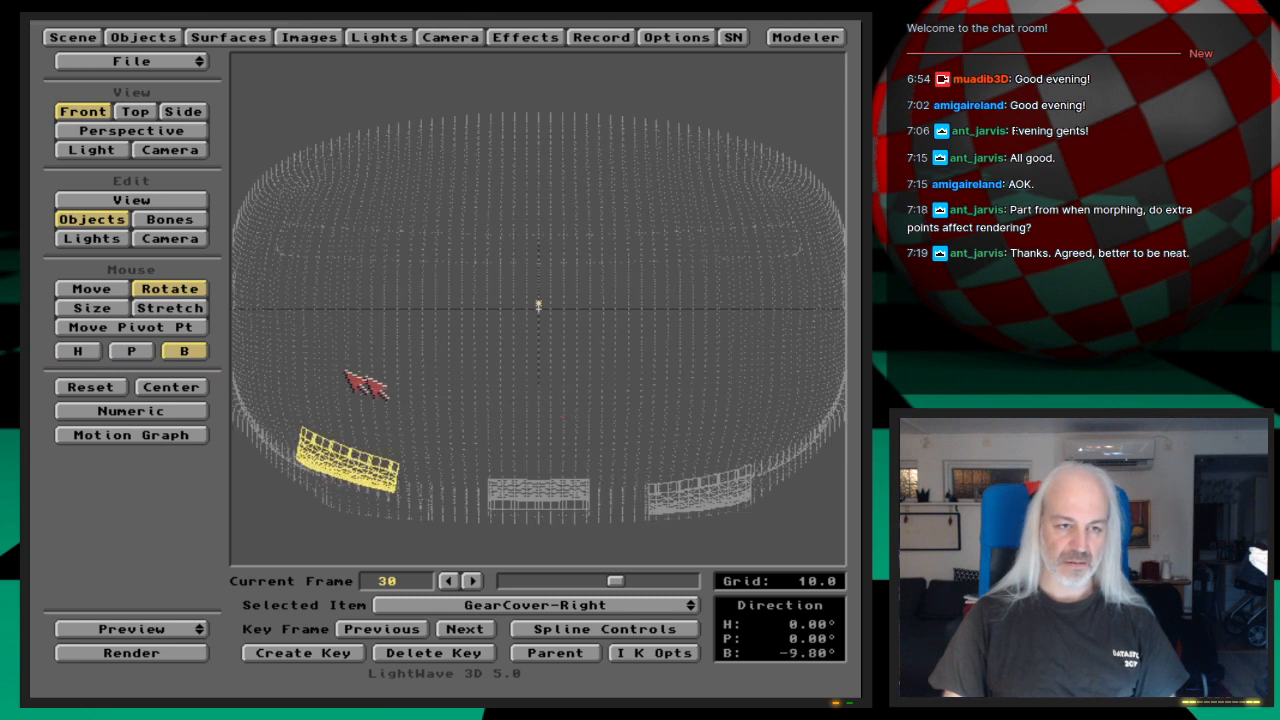
Step: Move GearCover-Right outward along X to about -0.3 and create a key for it at frame 50
{"action": "left_click", "coordinate": [92, 289]}
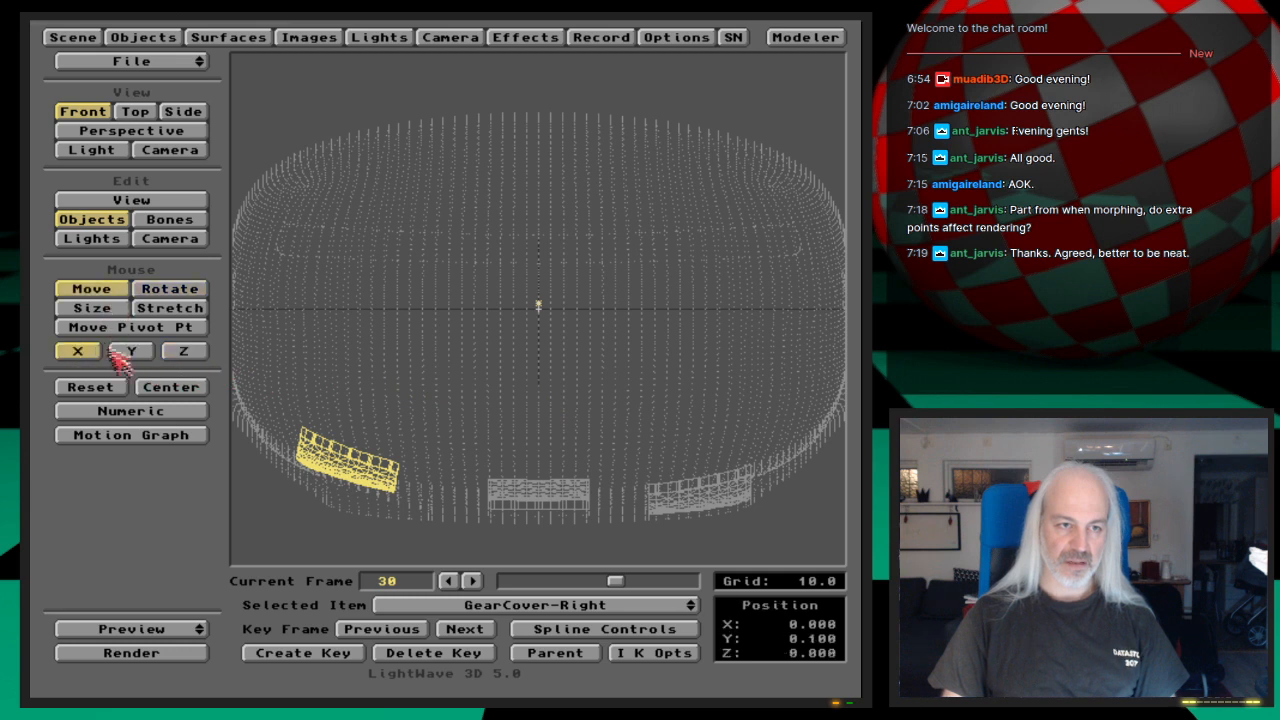
{"action": "left_click_drag", "start_coordinate": [538, 305], "coordinate": [495, 303]}
{"action": "left_click_drag", "start_coordinate": [378, 465], "coordinate": [407, 475]}
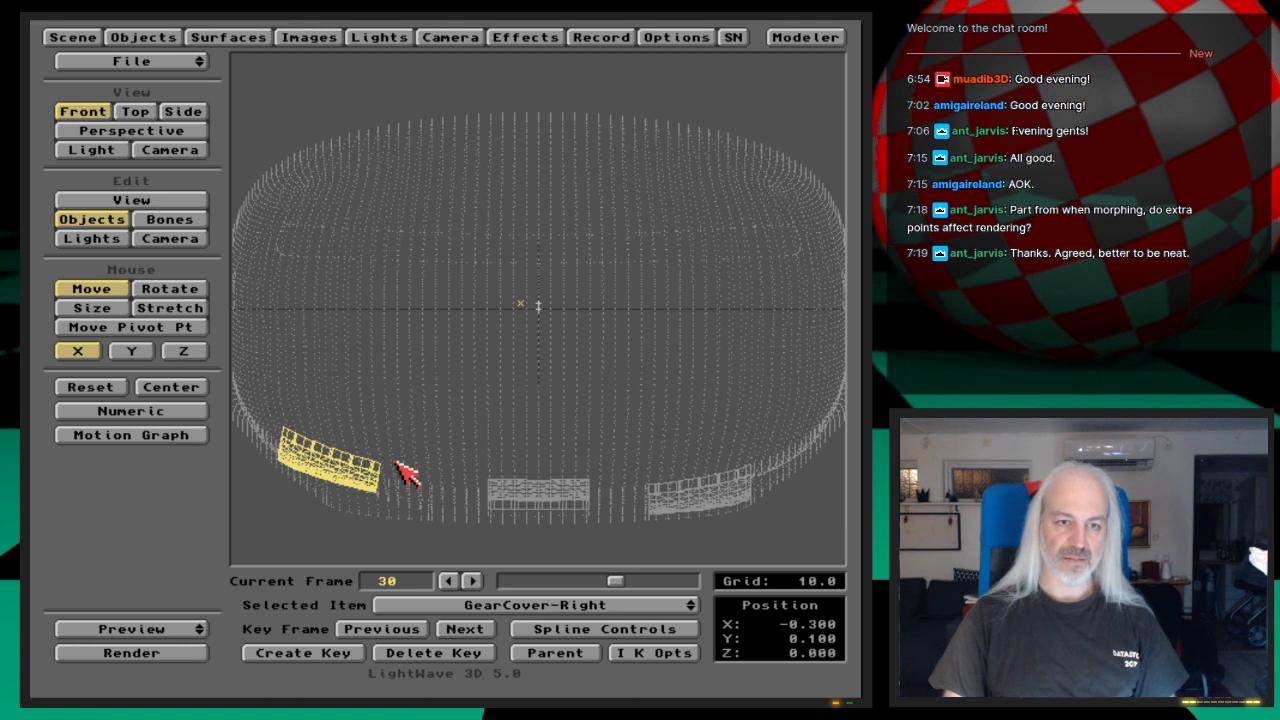
{"action": "key", "text": "Return"}
{"action": "type", "text": "50"}
{"action": "key", "text": "Return"}
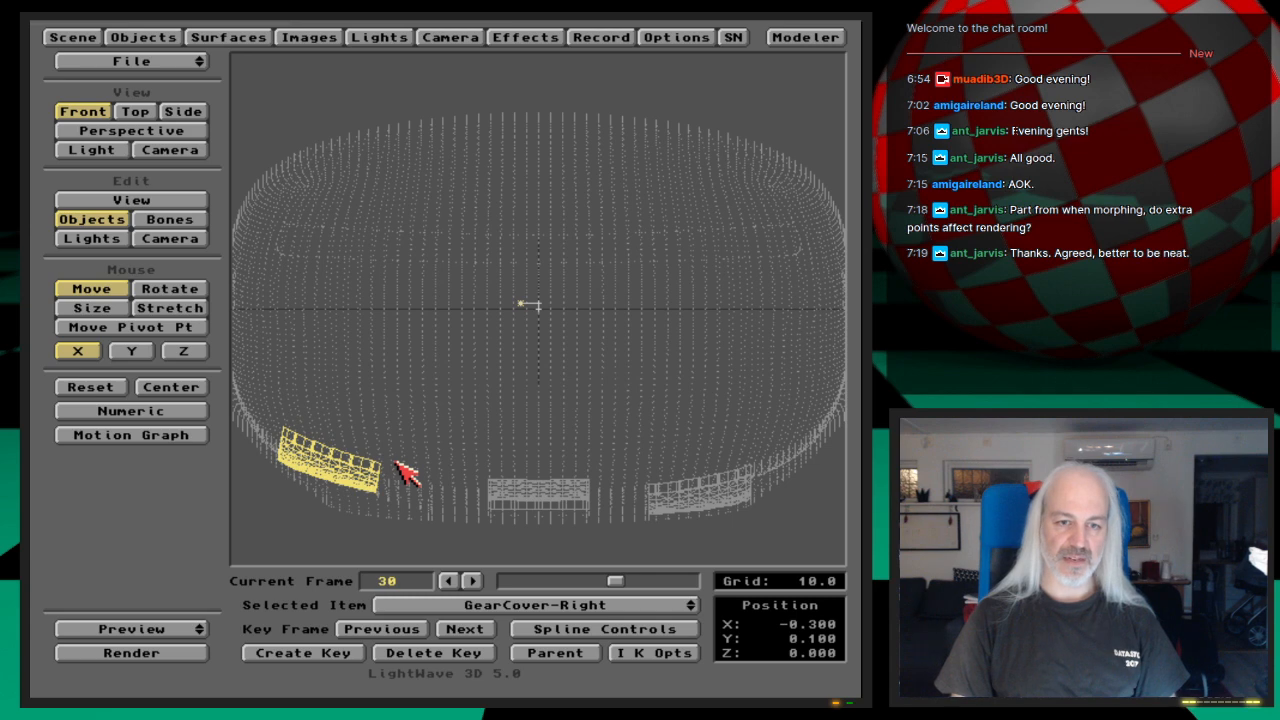
Step: Step forward and back through the frames after frame 30 to check GearCover-Right's sideways motion
{"action": "key", "text": "Right"}
{"action": "key", "text": "Right"}
{"action": "key", "text": "Right"}
{"action": "key", "text": "Right"}
{"action": "key", "text": "Right"}
{"action": "key", "text": "Right"}
{"action": "key", "text": "Right"}
{"action": "key", "text": "Right"}
{"action": "key", "text": "Right"}
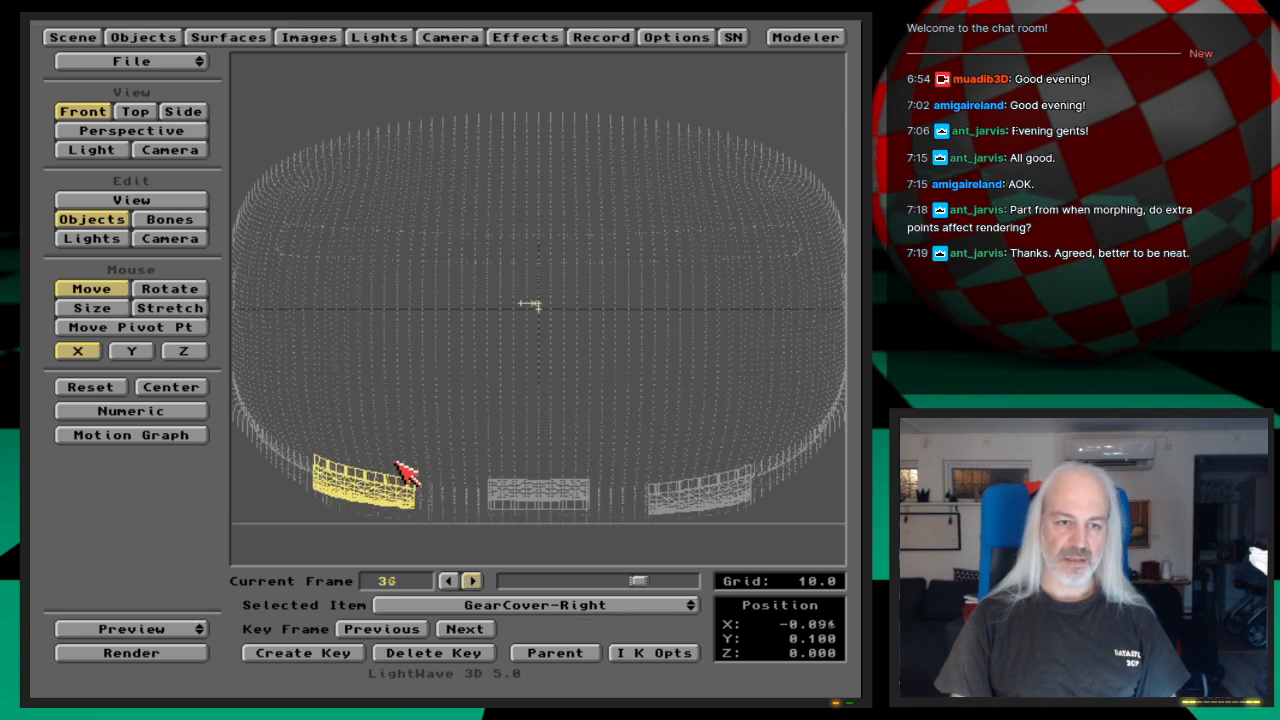
{"action": "key", "text": "Right"}
{"action": "key", "text": "Right"}
{"action": "key", "text": "Right"}
{"action": "key", "text": "Right"}
{"action": "key", "text": "Right"}
{"action": "key", "text": "Right"}
{"action": "key", "text": "Right"}
{"action": "key", "text": "Right"}
{"action": "key", "text": "Right"}
{"action": "key", "text": "Right"}
{"action": "key", "text": "Right"}
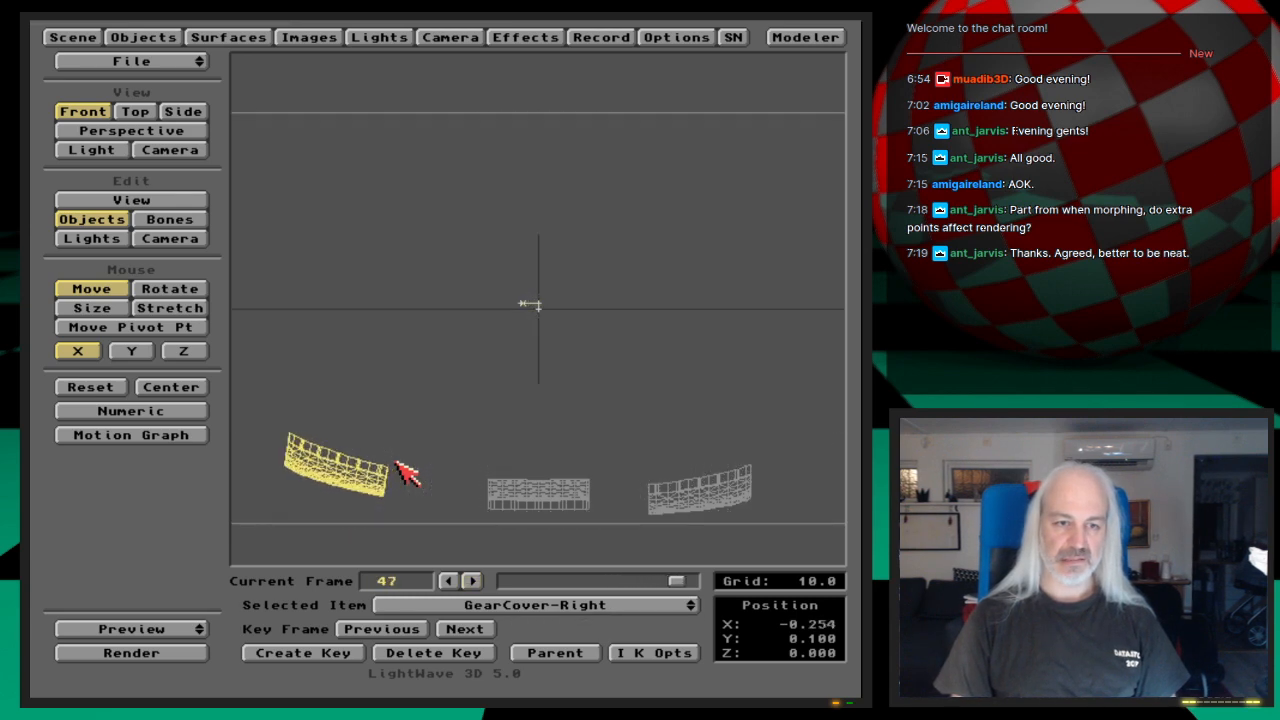
{"action": "key", "text": "Left"}
{"action": "key", "text": "Left"}
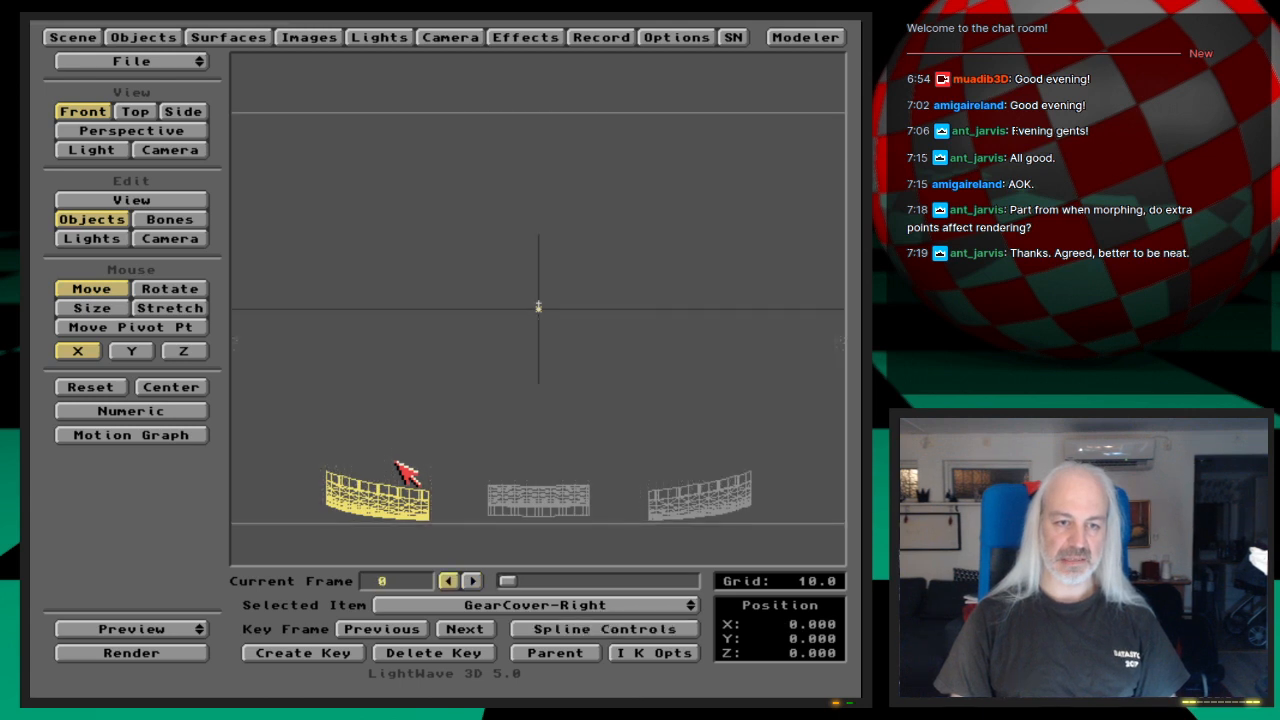
{"action": "key", "text": "Left"}
{"action": "key", "text": "Left"}
Step: Set the scene's last frame to 100
{"action": "left_click", "coordinate": [47, 33]}
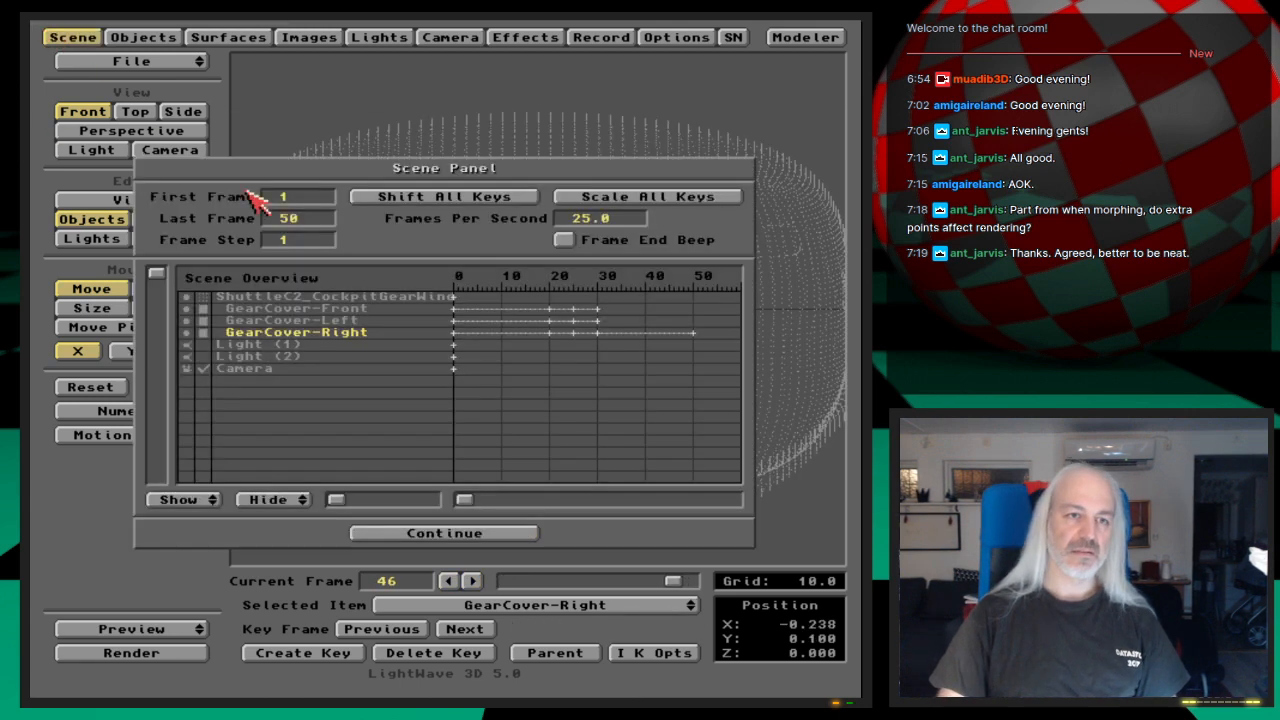
{"action": "type", "text": "100"}
{"action": "key", "text": "Return"}
{"action": "left_click", "coordinate": [46, 31]}
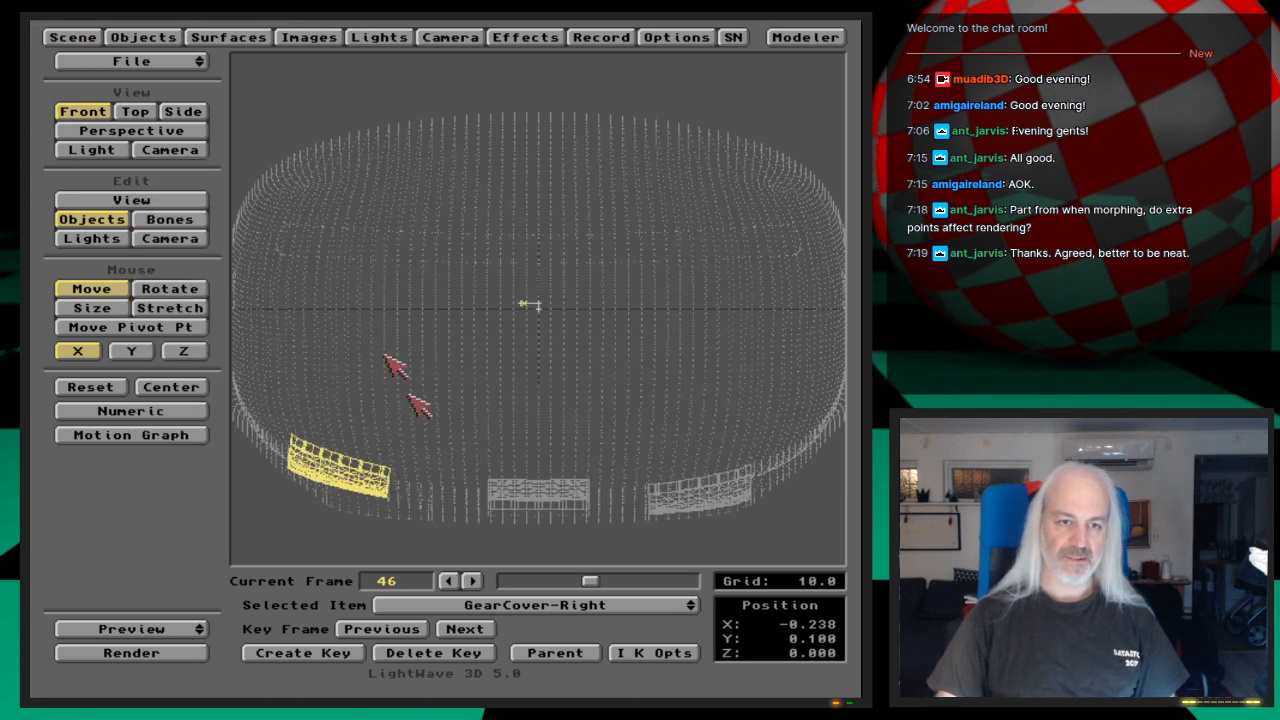
Step: Review the motion from frame 30 up to frame 50 and bank GearCover-Right to about -20° there
{"action": "left_click", "coordinate": [420, 632]}
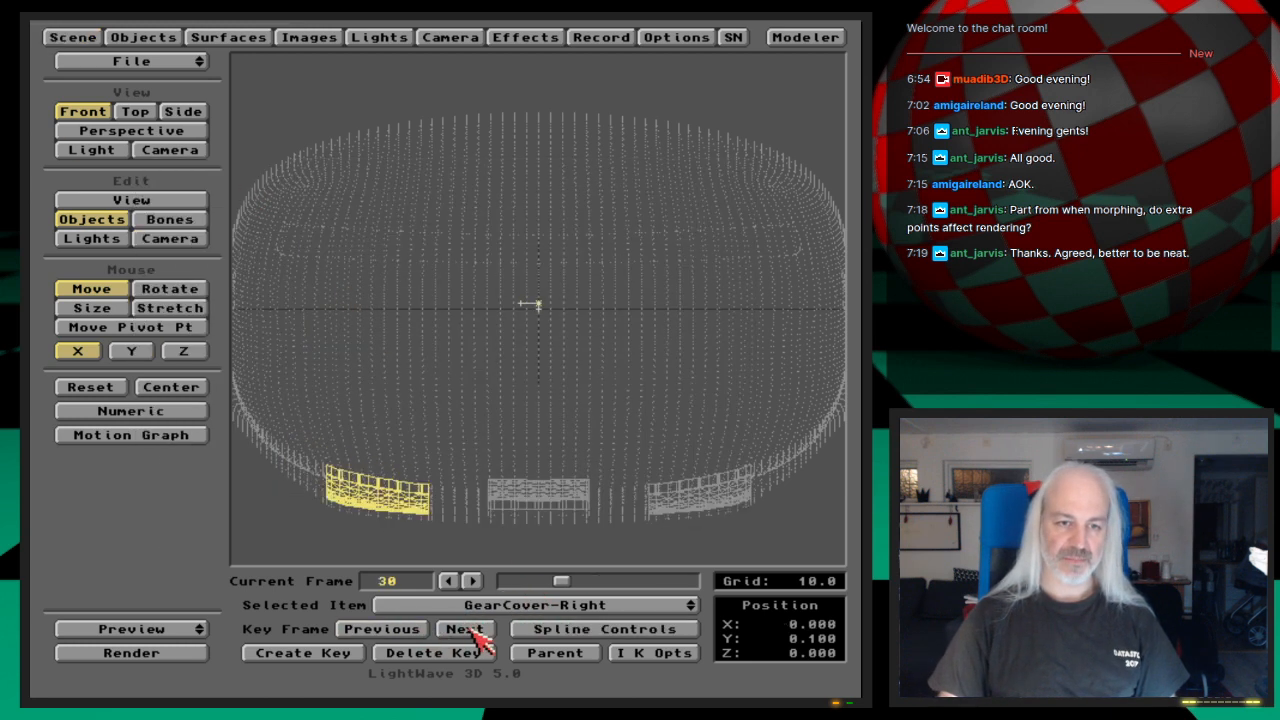
{"action": "left_click_drag", "start_coordinate": [562, 585], "coordinate": [593, 588]}
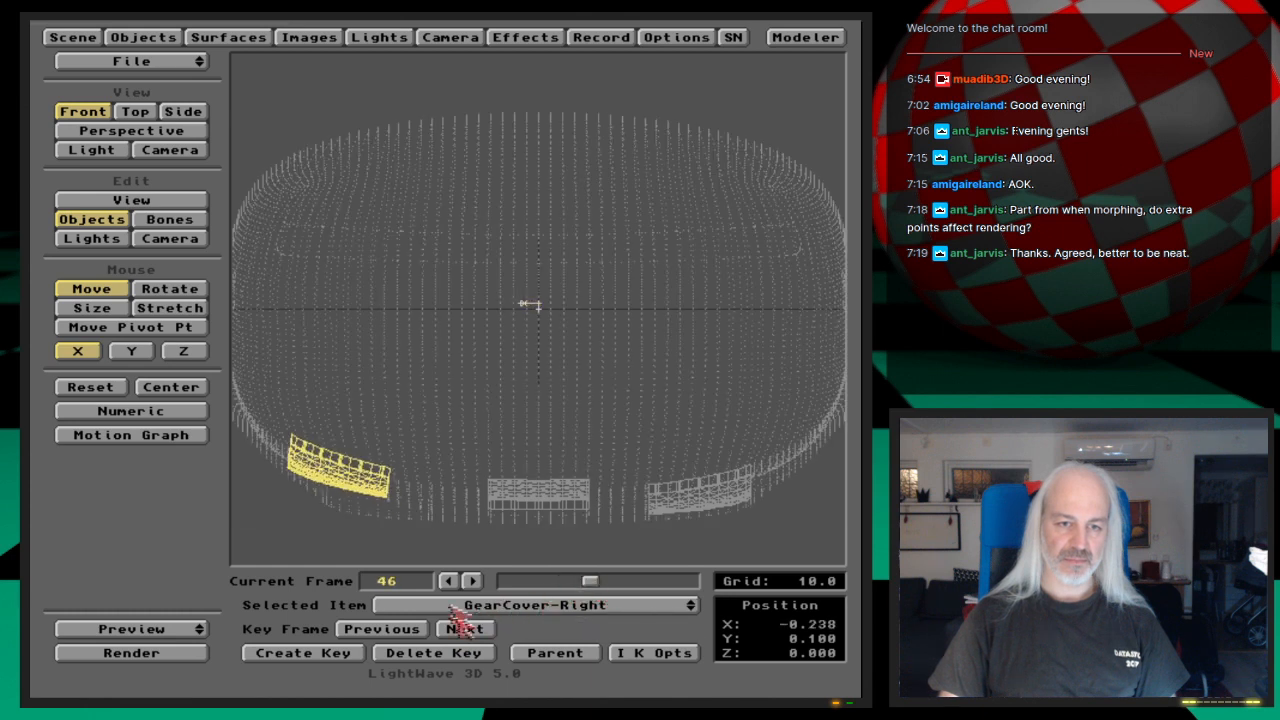
{"action": "left_click", "coordinate": [472, 581]}
{"action": "left_click", "coordinate": [472, 581]}
{"action": "left_click", "coordinate": [472, 581]}
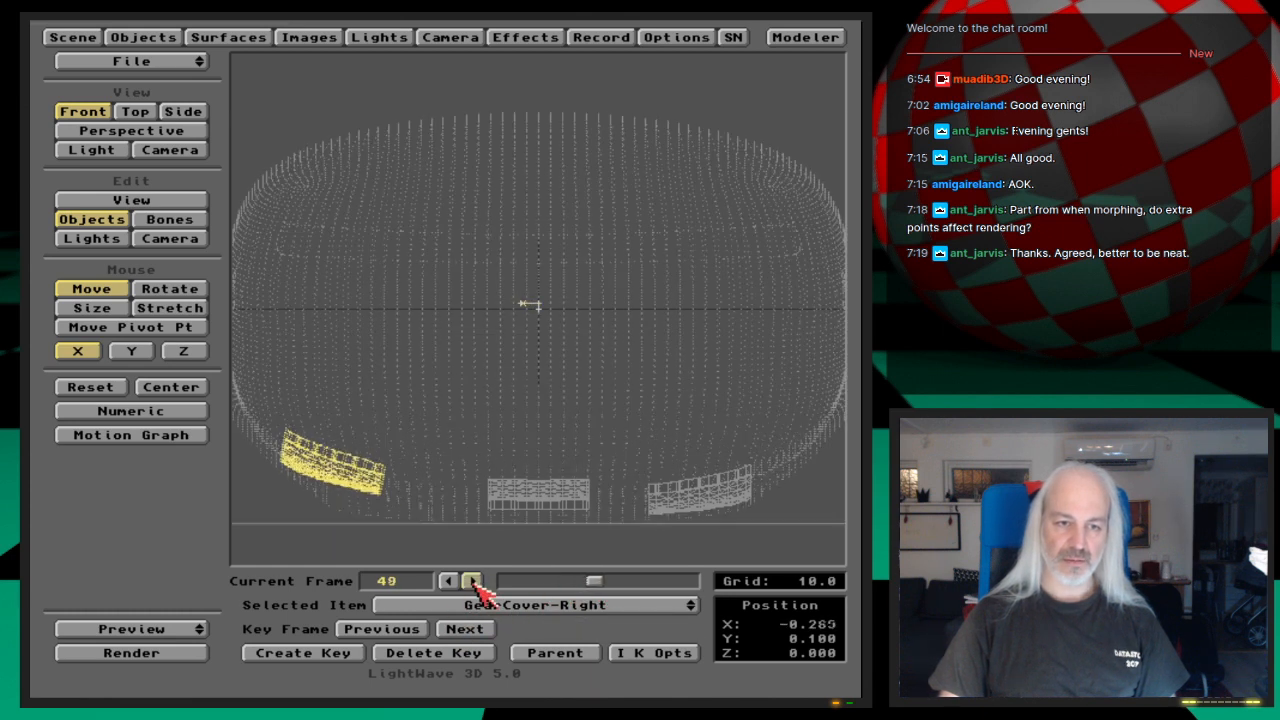
{"action": "left_click", "coordinate": [472, 581]}
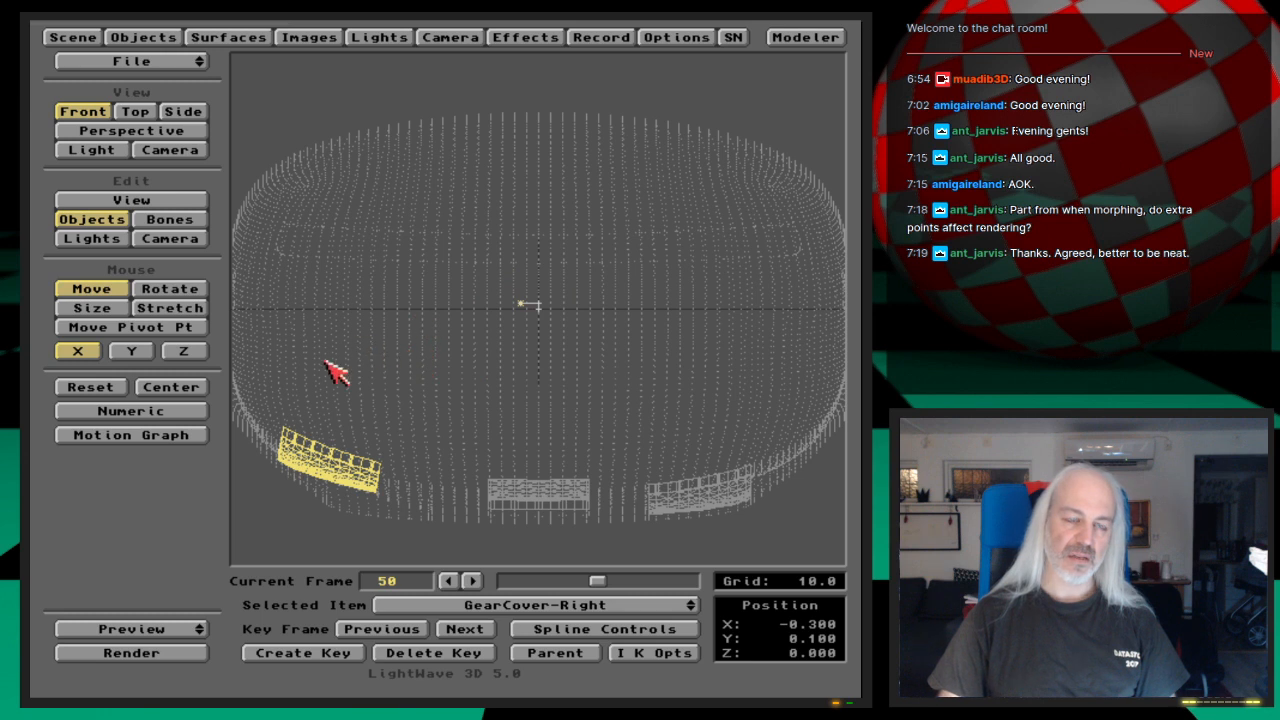
{"action": "left_click", "coordinate": [168, 289]}
{"action": "left_click", "coordinate": [180, 352]}
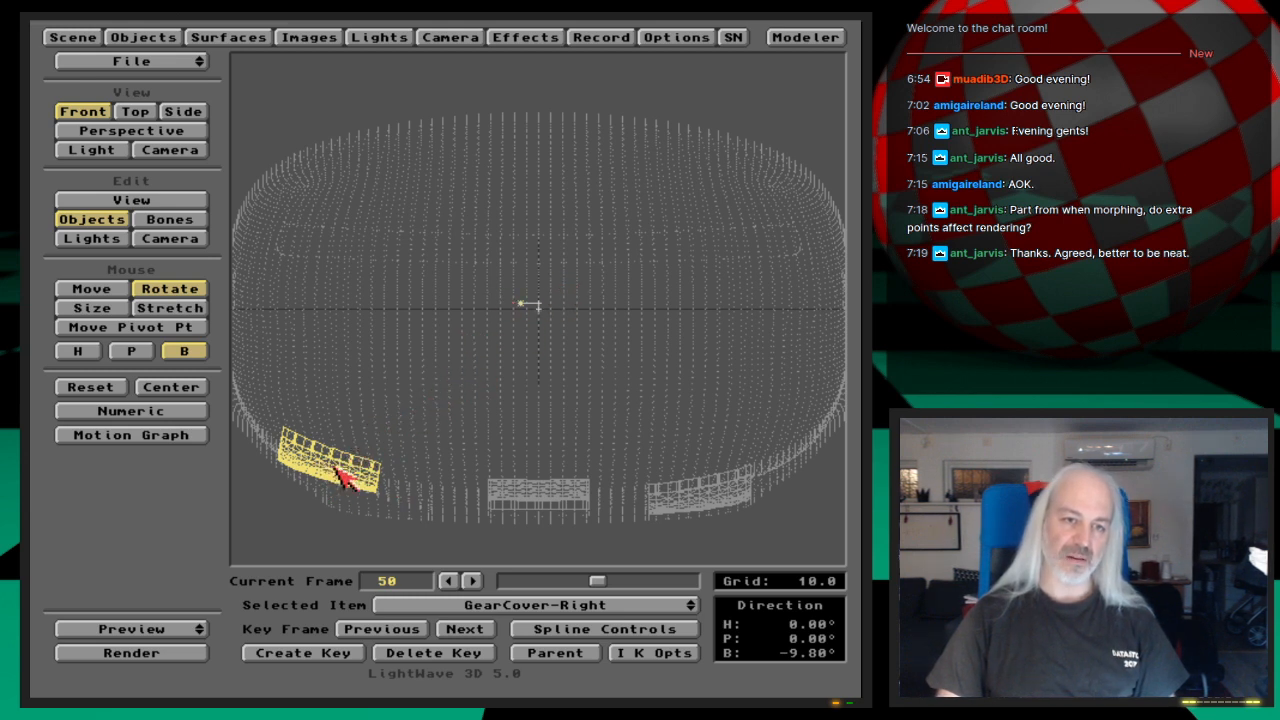
{"action": "left_click_drag", "start_coordinate": [340, 478], "coordinate": [262, 478]}
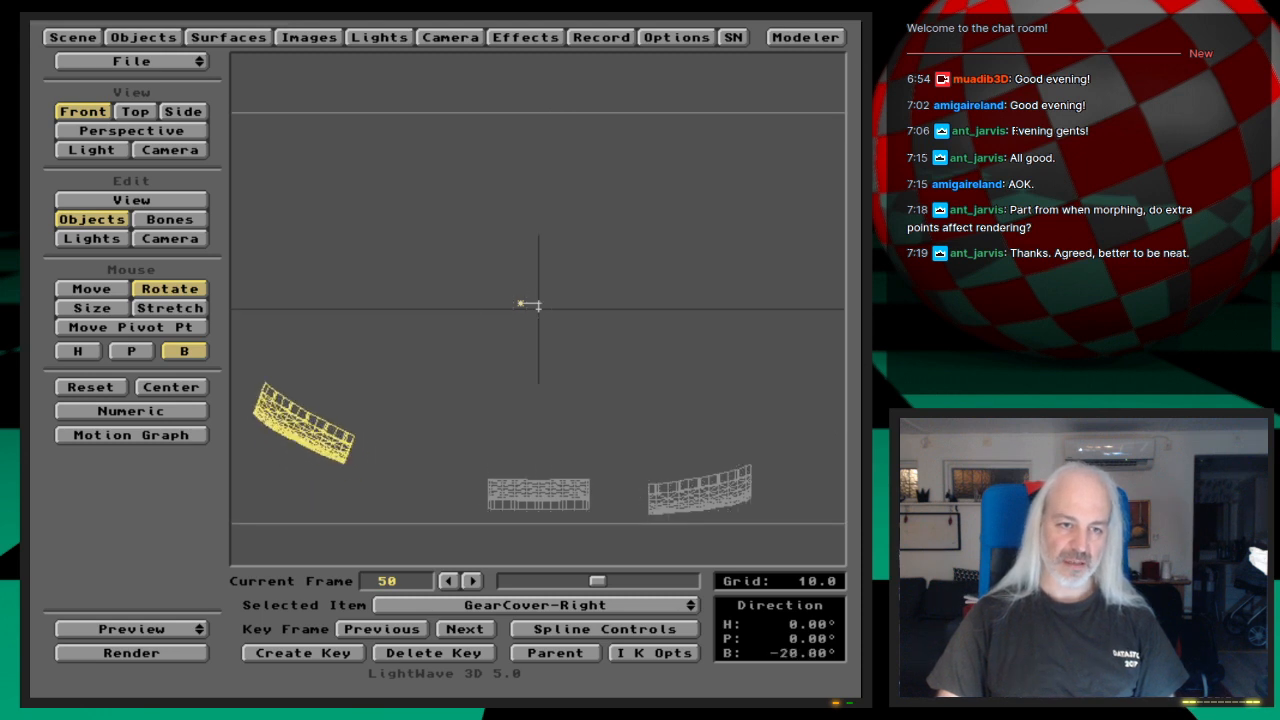
Step: Move GearCover-Right to about X -0.4, Y -0.2 so it follows the hull, and update its frame 50 key
{"action": "left_click", "coordinate": [92, 289]}
{"action": "left_click_drag", "start_coordinate": [381, 477], "coordinate": [242, 403]}
{"action": "left_click_drag", "start_coordinate": [351, 390], "coordinate": [352, 397]}
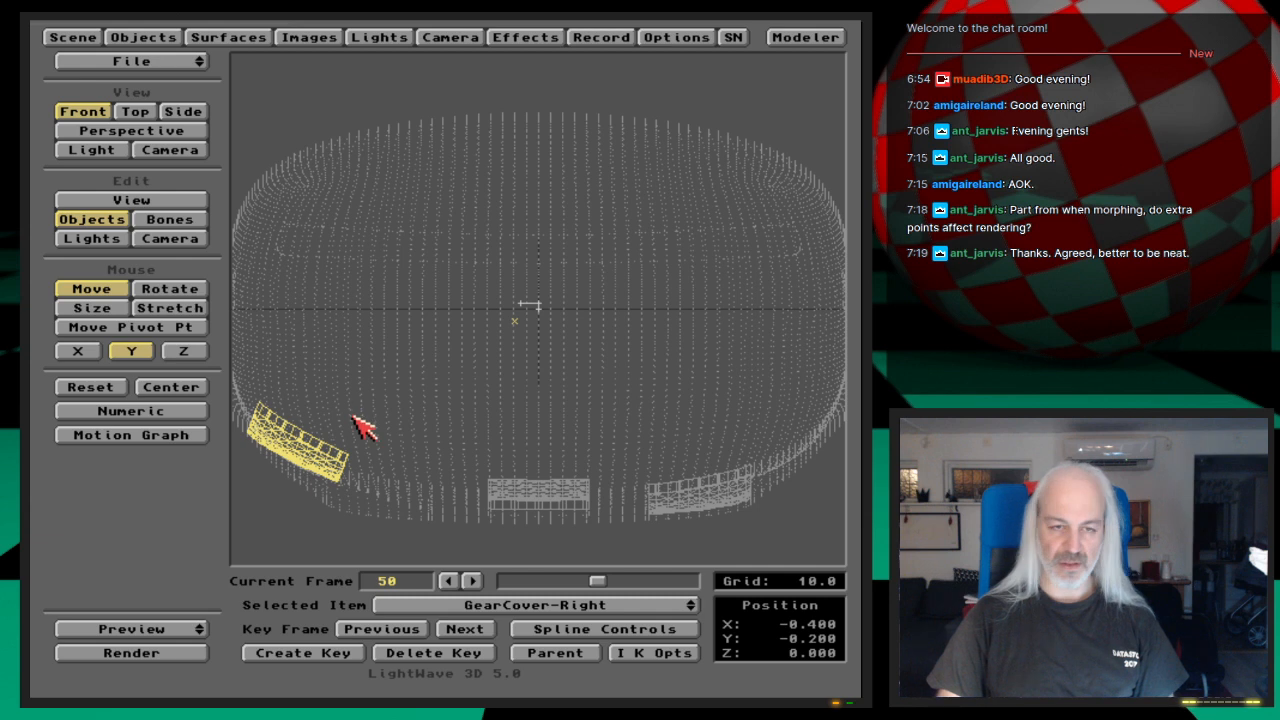
{"action": "key", "text": "Return"}
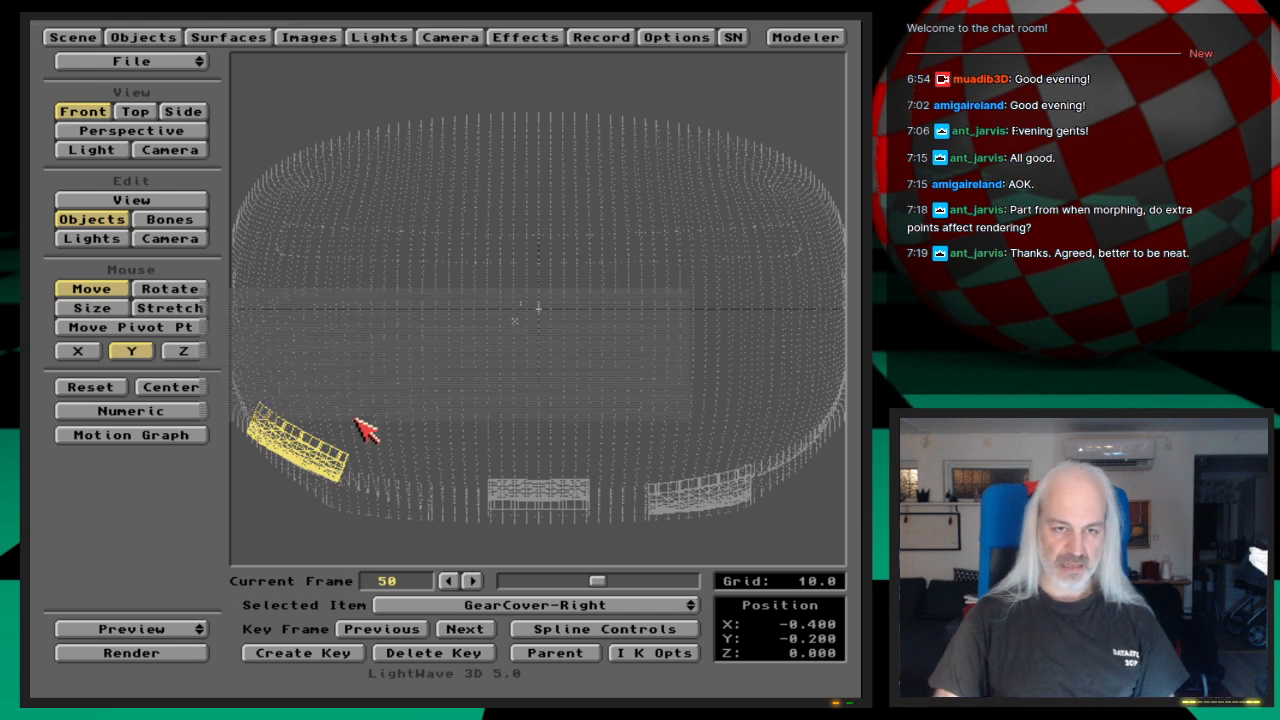
{"action": "key", "text": "Return"}
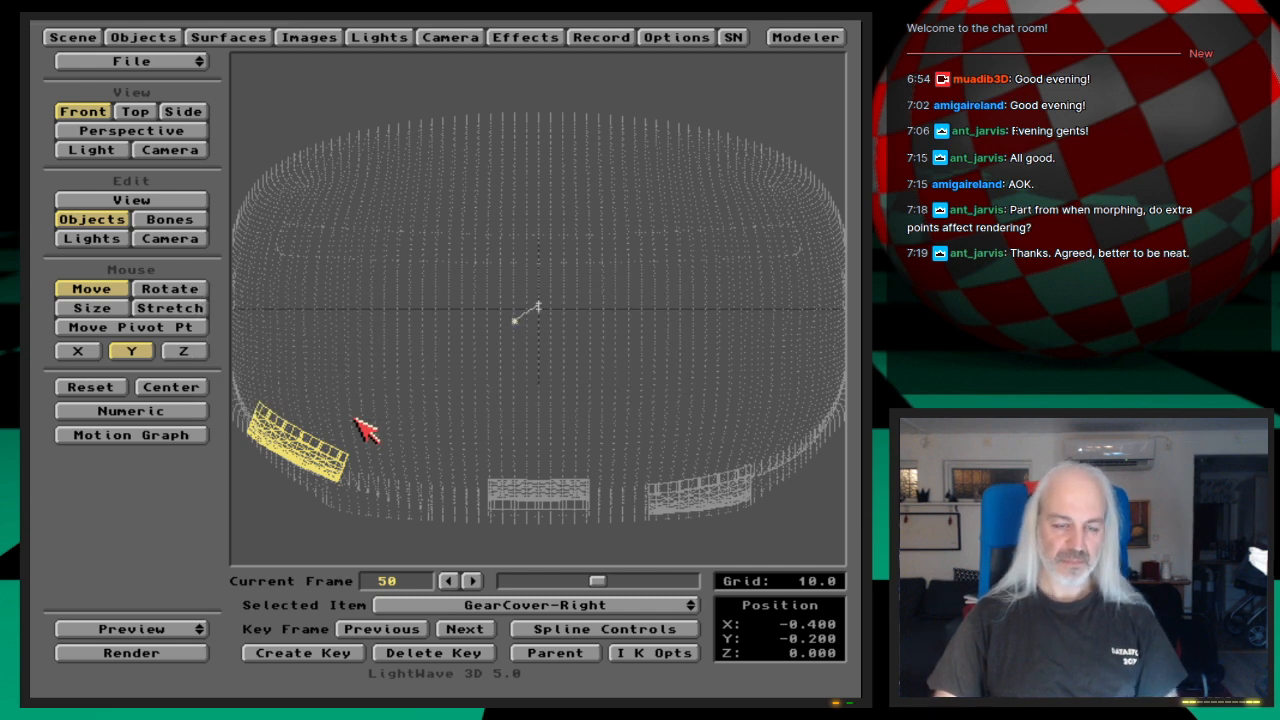
Step: Scrub back to frame 27 and check GearCover-Right's opening motion through the camera view
{"action": "left_click_drag", "start_coordinate": [597, 578], "coordinate": [559, 582]}
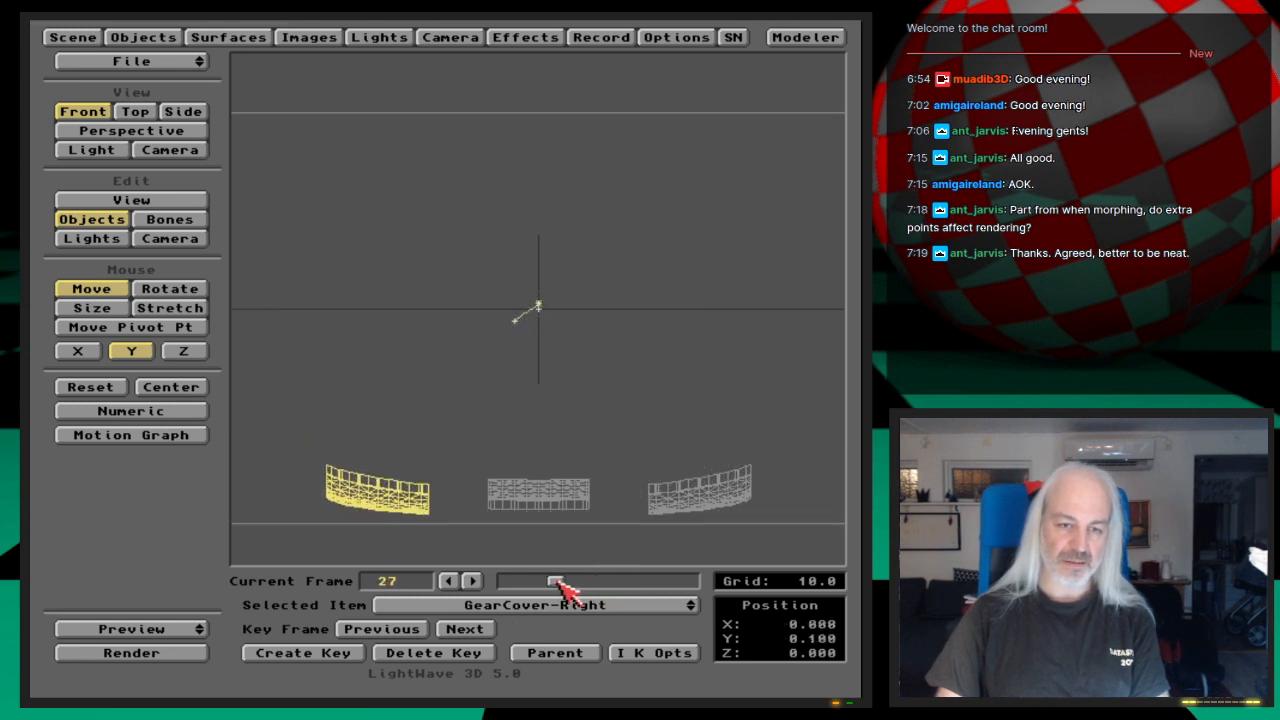
{"action": "key", "text": "6"}
{"action": "mouse_move", "coordinate": [560, 582]}
{"action": "left_mouse_down"}
{"action": "mouse_move", "coordinate": [593, 581]}
{"action": "mouse_move", "coordinate": [576, 582]}
{"action": "left_mouse_up"}
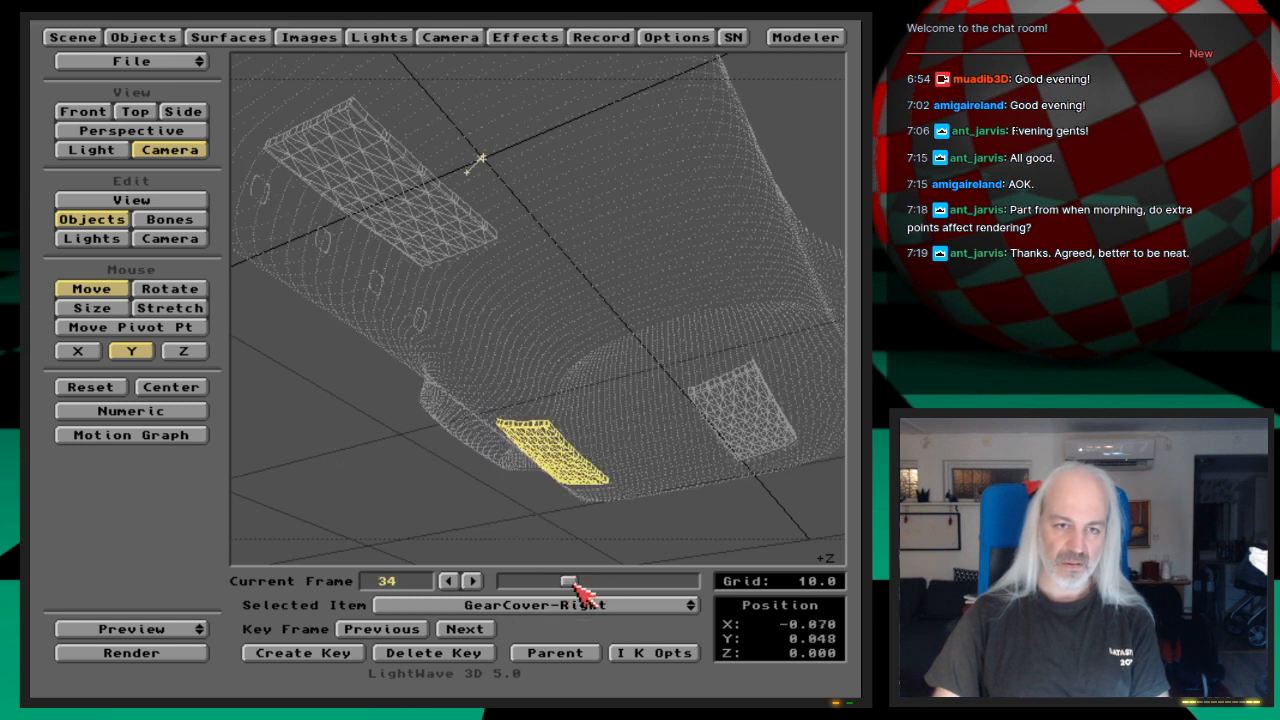
Step: Change the shuttle hull's display from points to front-facing wireframe and advance to frame 52
{"action": "key", "text": "s"}
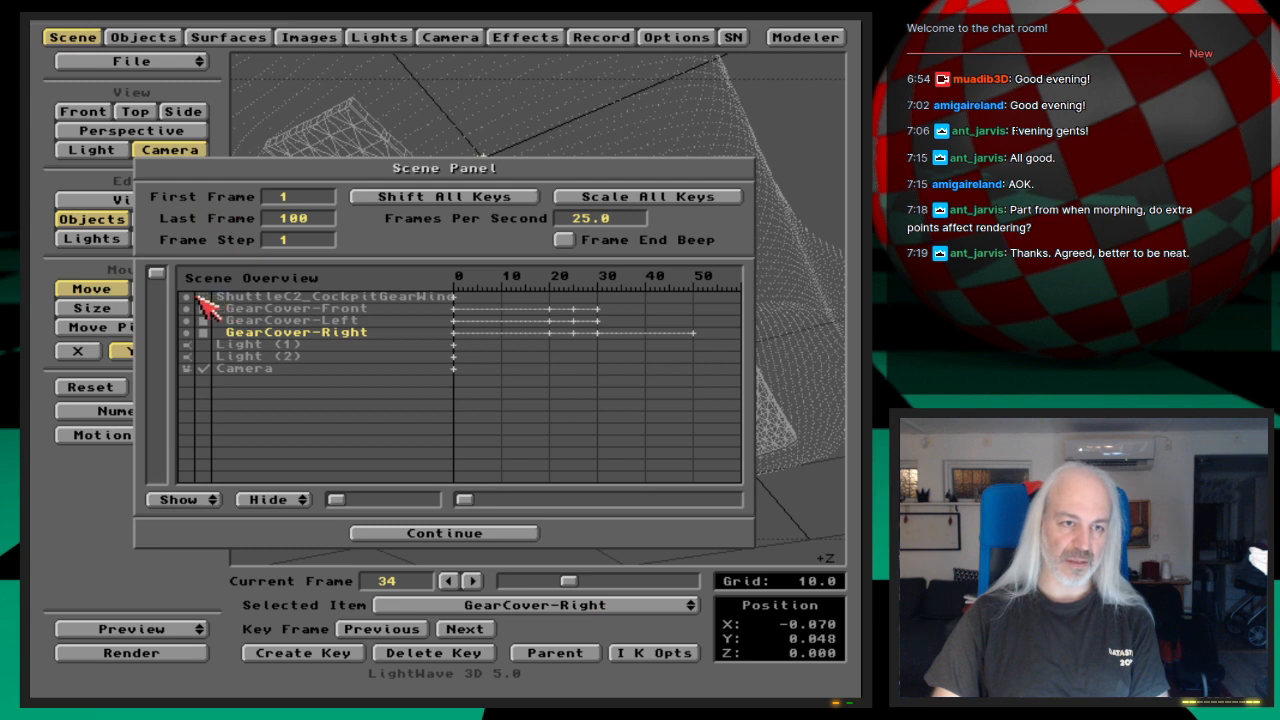
{"action": "left_click", "coordinate": [433, 534]}
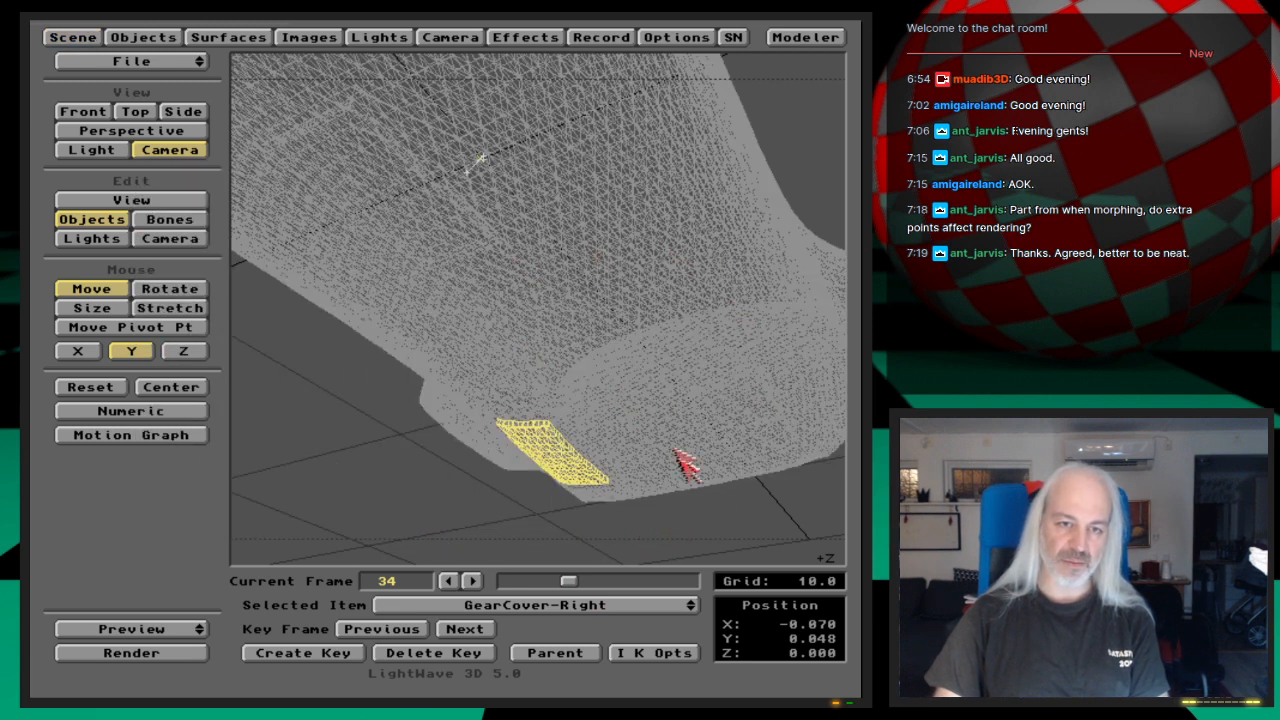
{"action": "left_click_drag", "start_coordinate": [569, 581], "coordinate": [600, 581]}
{"action": "left_click", "coordinate": [60, 37]}
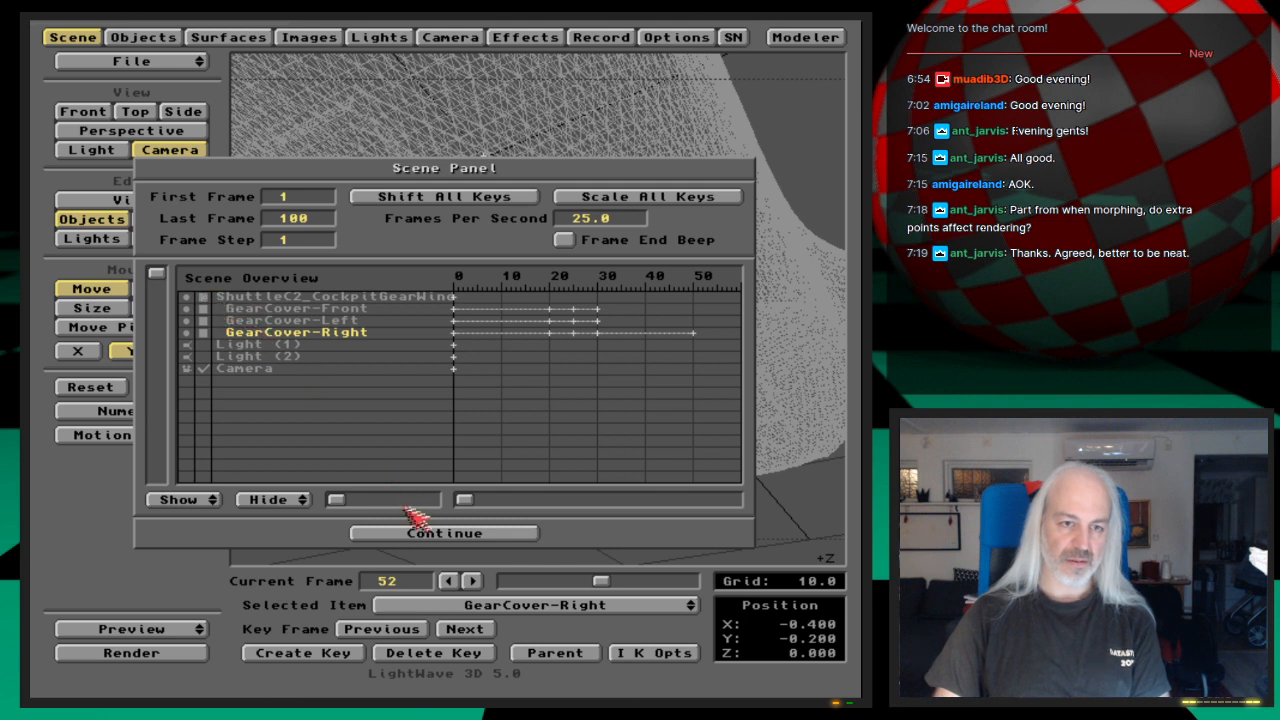
{"action": "left_click", "coordinate": [428, 533]}
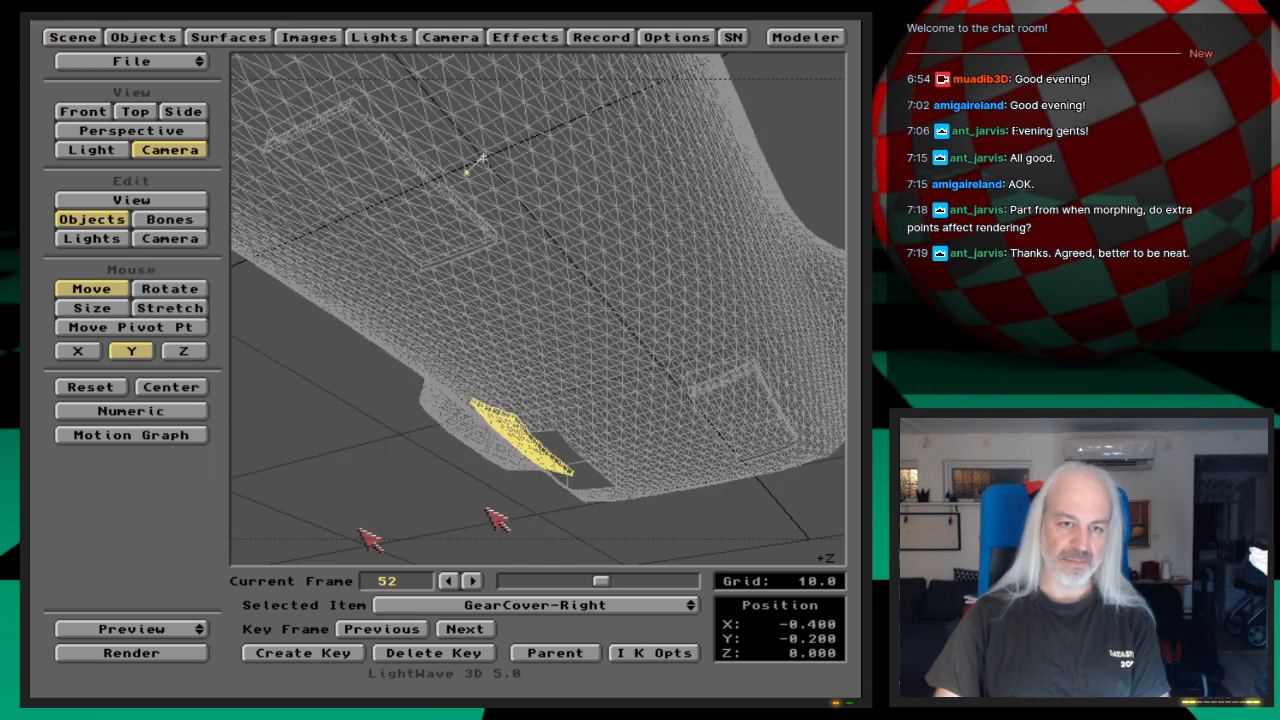
Step: Make a wireframe preview of frames 30 to 50 with a frame step of 1
{"action": "left_click_drag", "start_coordinate": [210, 624], "coordinate": [216, 636]}
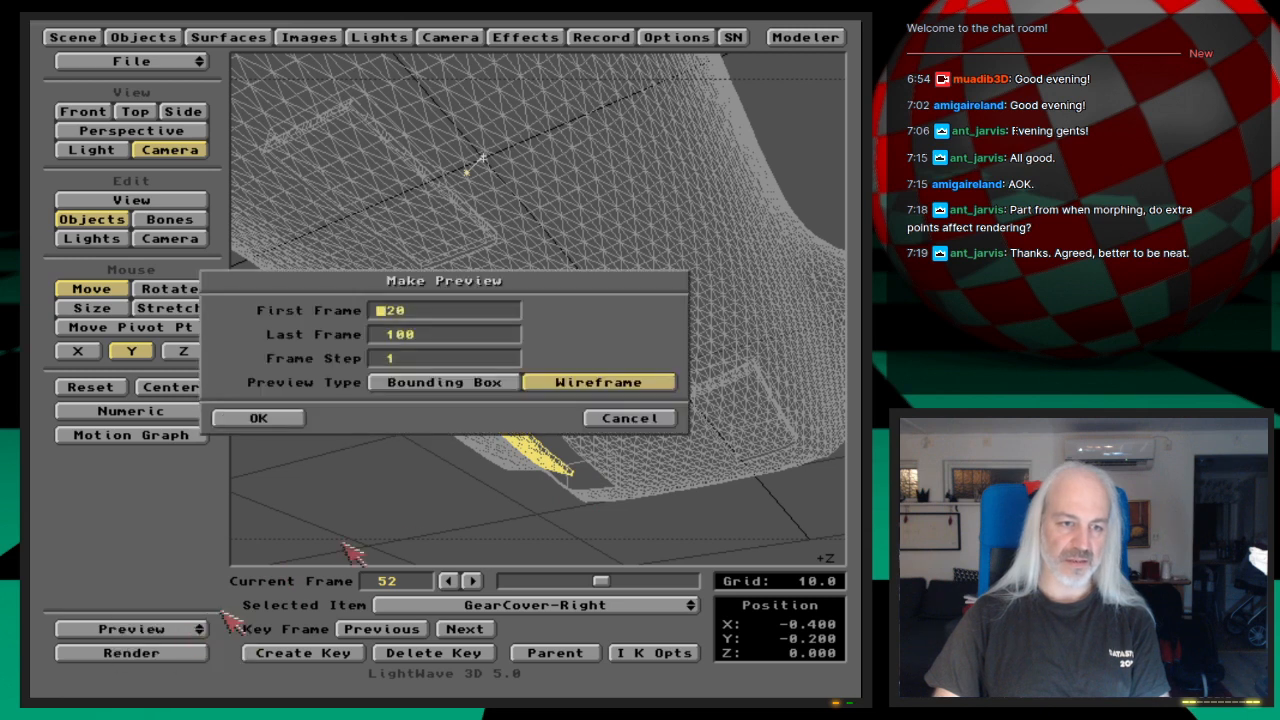
{"action": "key", "text": "Return"}
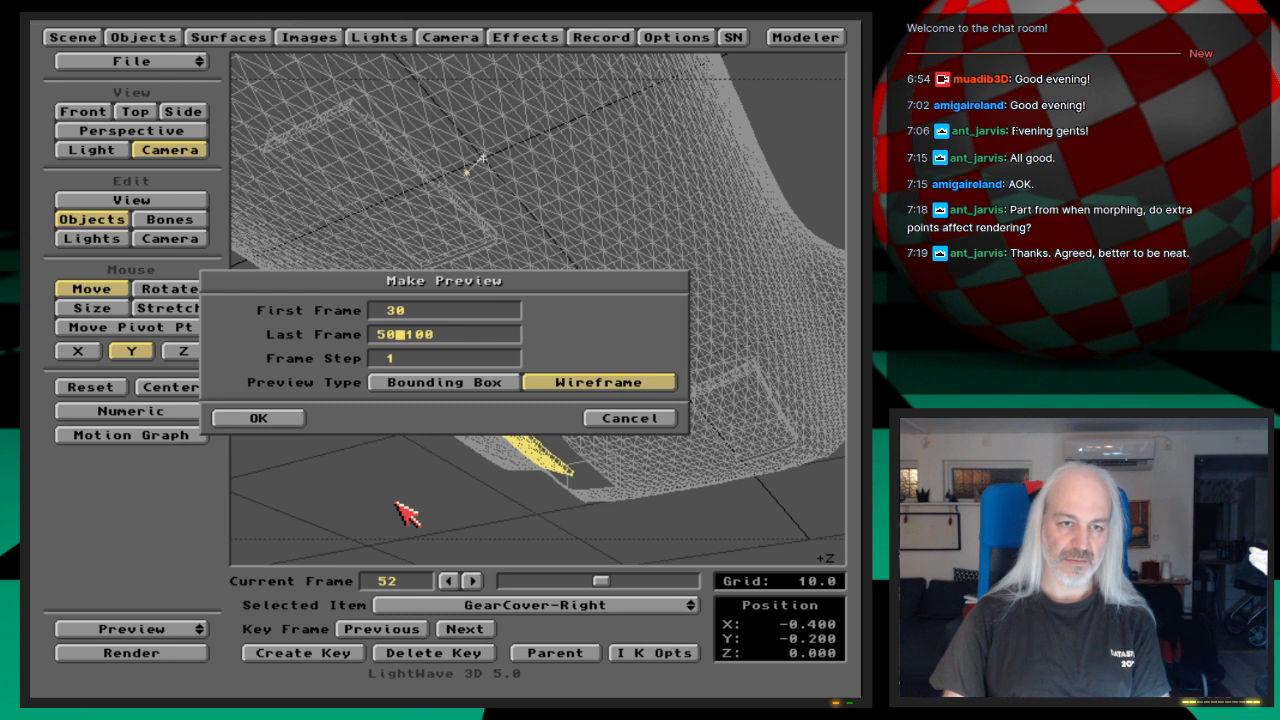
{"action": "type", "text": "50"}
{"action": "key", "text": "Delete"}
{"action": "key", "text": "Delete"}
{"action": "key", "text": "Delete"}
{"action": "key", "text": "Return"}
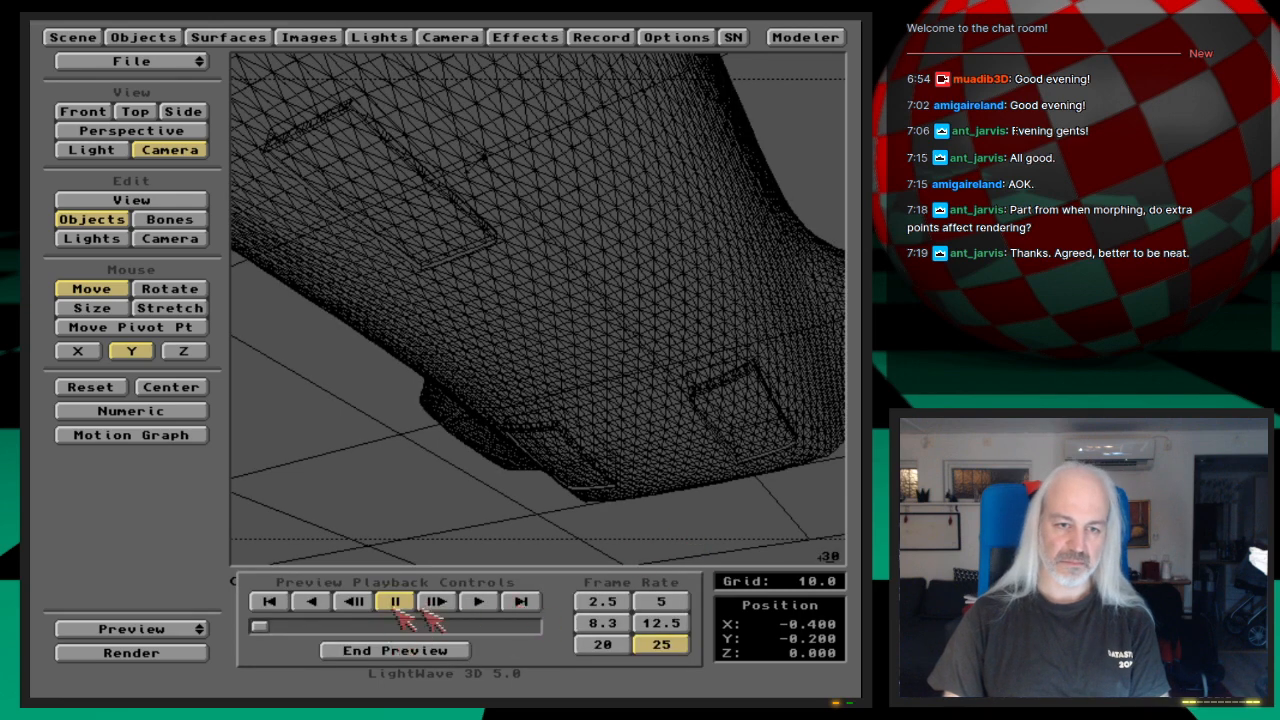
Step: Play the preview to check how GearCover-Right opens, end it and return to frame 50
{"action": "left_click", "coordinate": [521, 601]}
{"action": "left_click", "coordinate": [522, 601]}
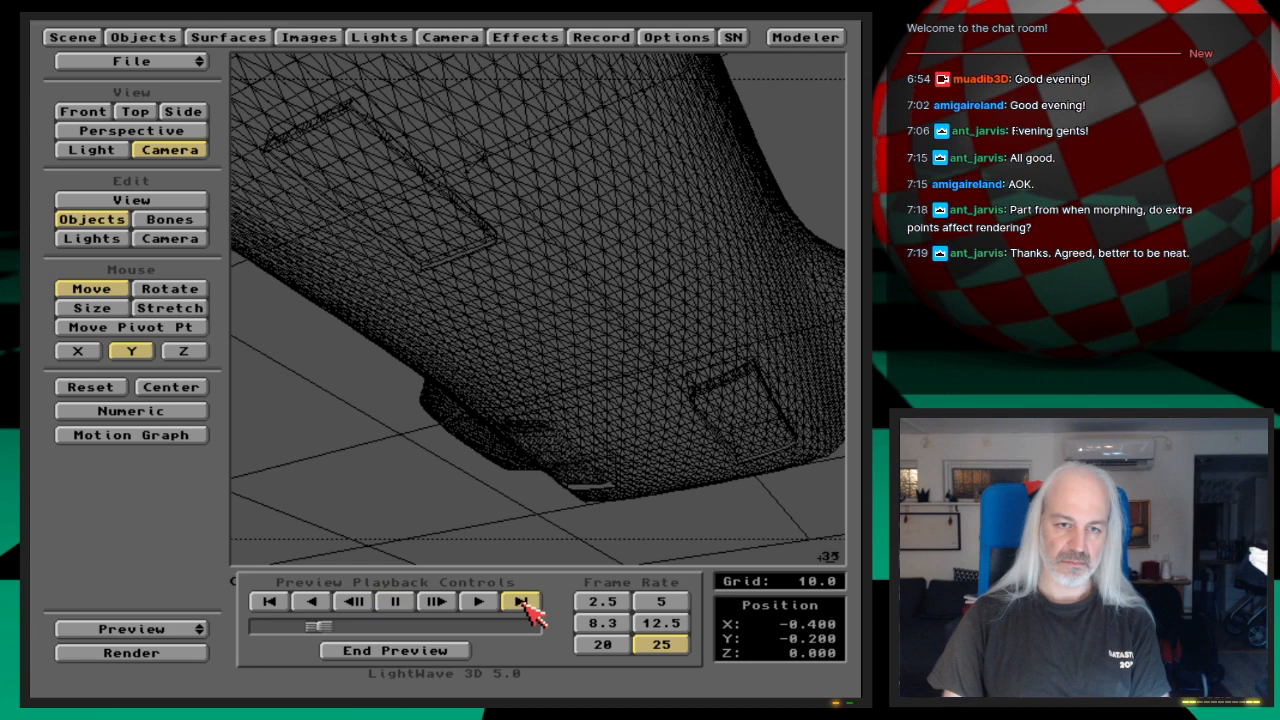
{"action": "left_click", "coordinate": [521, 601]}
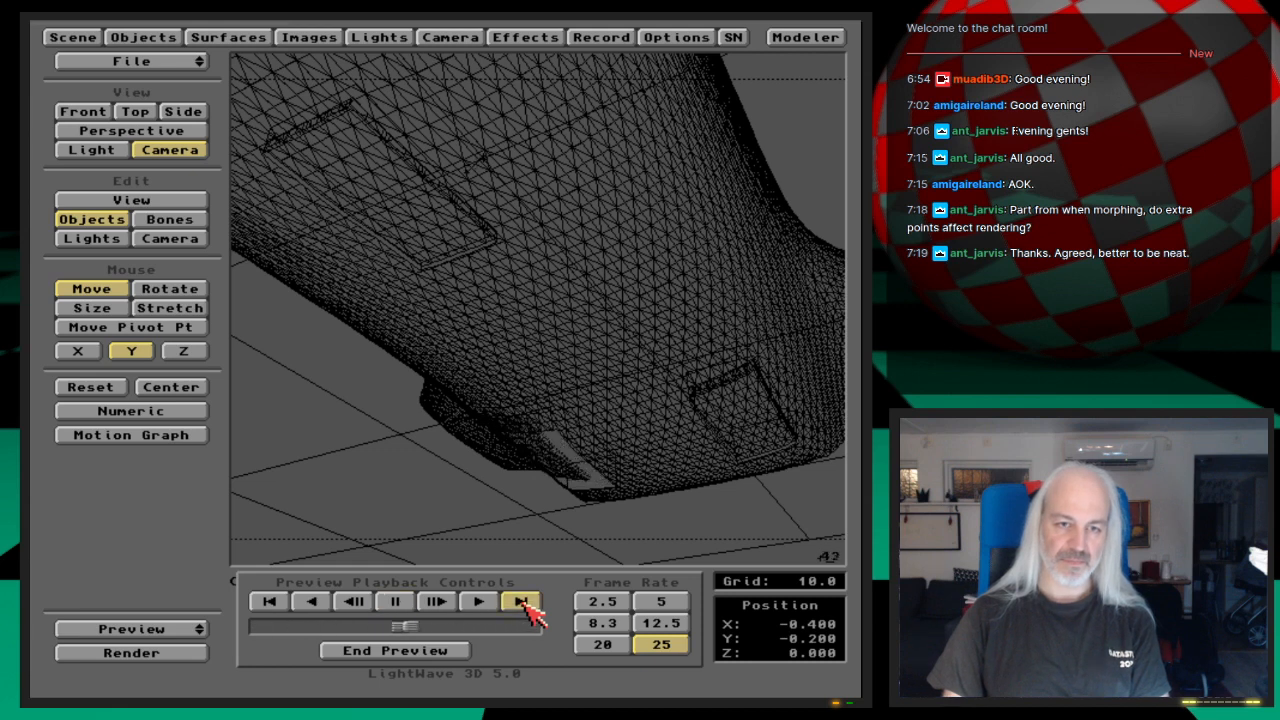
{"action": "left_click", "coordinate": [452, 647]}
{"action": "left_click_drag", "start_coordinate": [193, 630], "coordinate": [197, 648]}
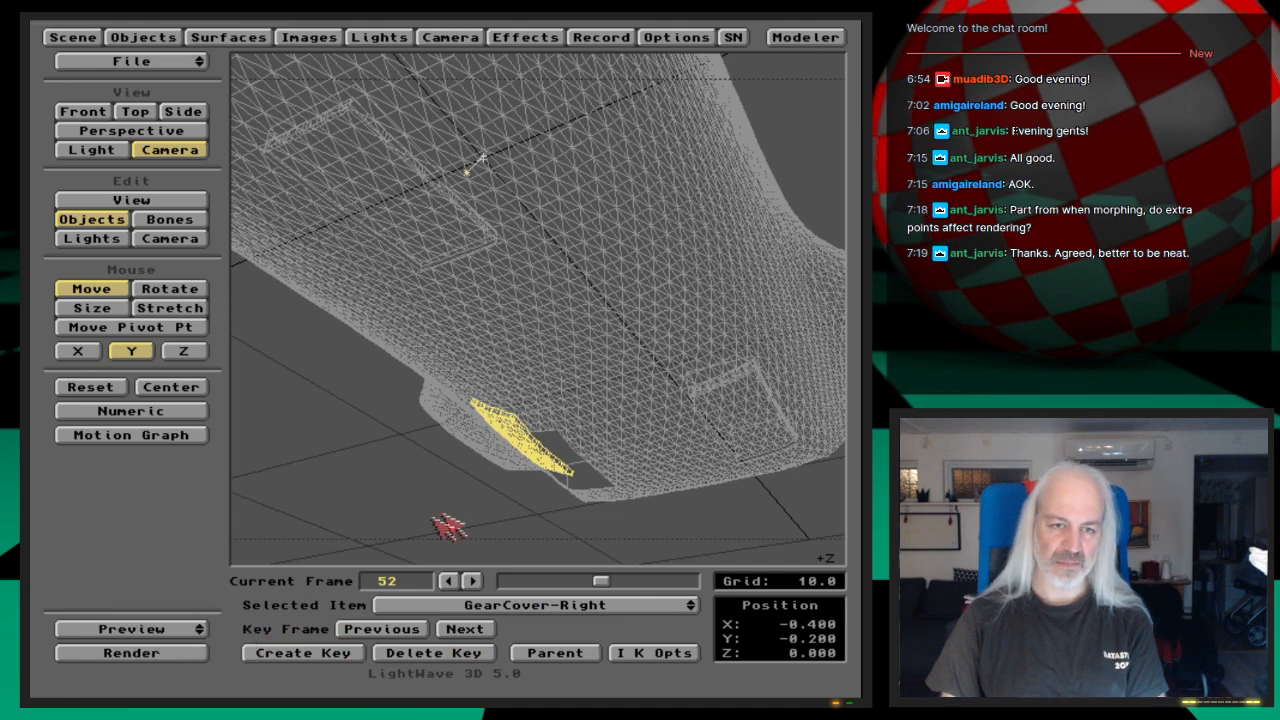
{"action": "key", "text": "Left"}
{"action": "key", "text": "Left"}
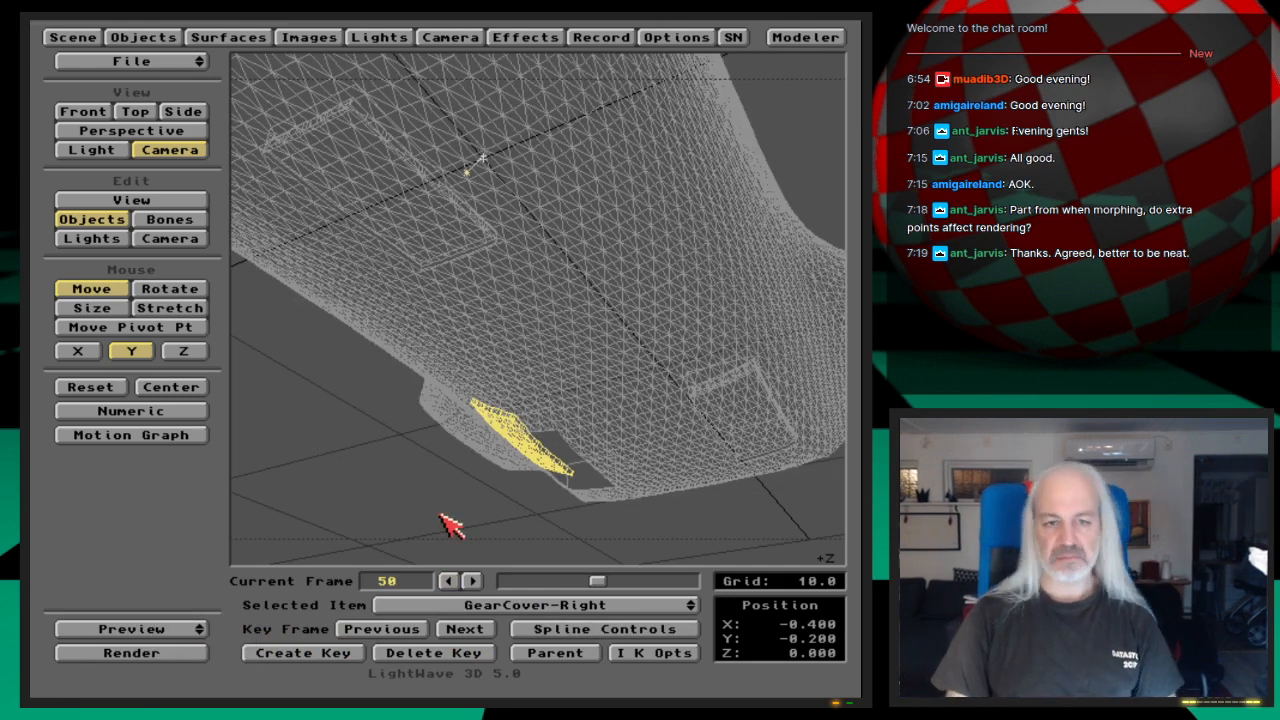
Step: Delete GearCover-Right's motion key at frame 50 for the selected item only
{"action": "key", "text": "Delete"}
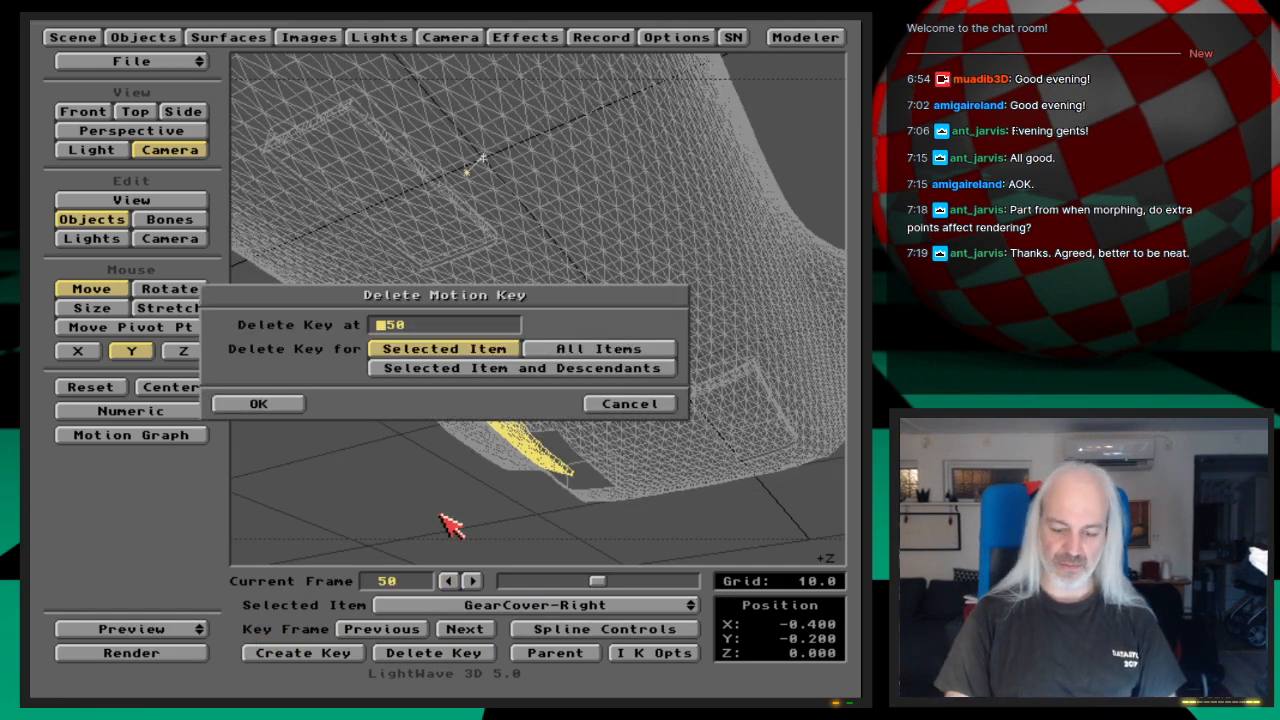
{"action": "key", "text": "Return"}
{"action": "key", "text": "Left"}
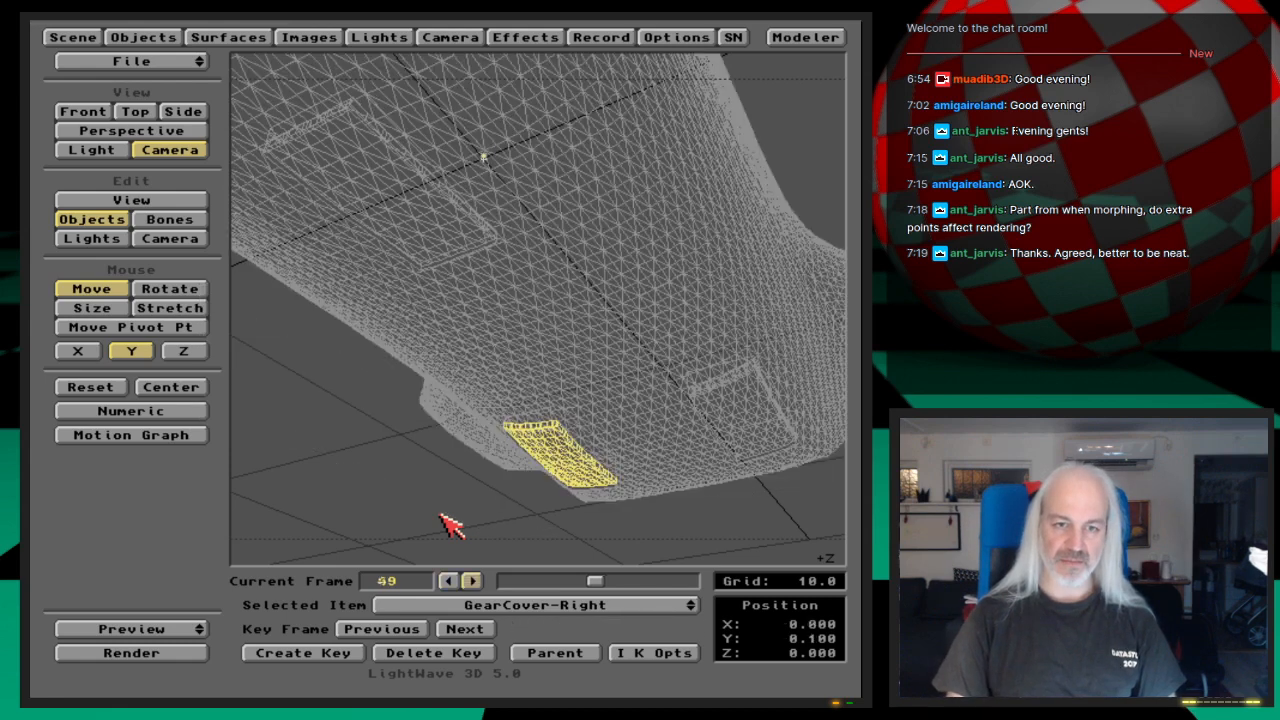
Step: In the front view, slide GearCover-Right along X only to 1.5 and create its motion key at frame 50
{"action": "key", "text": "2"}
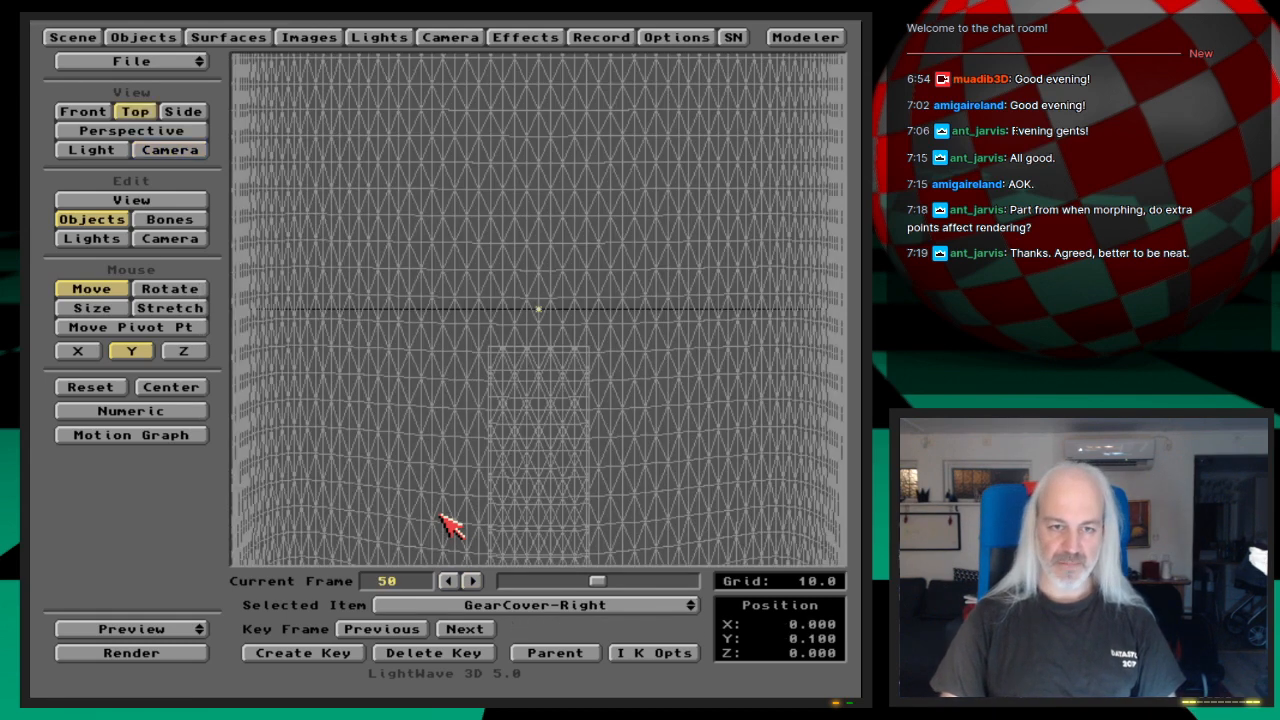
{"action": "key", "text": "1"}
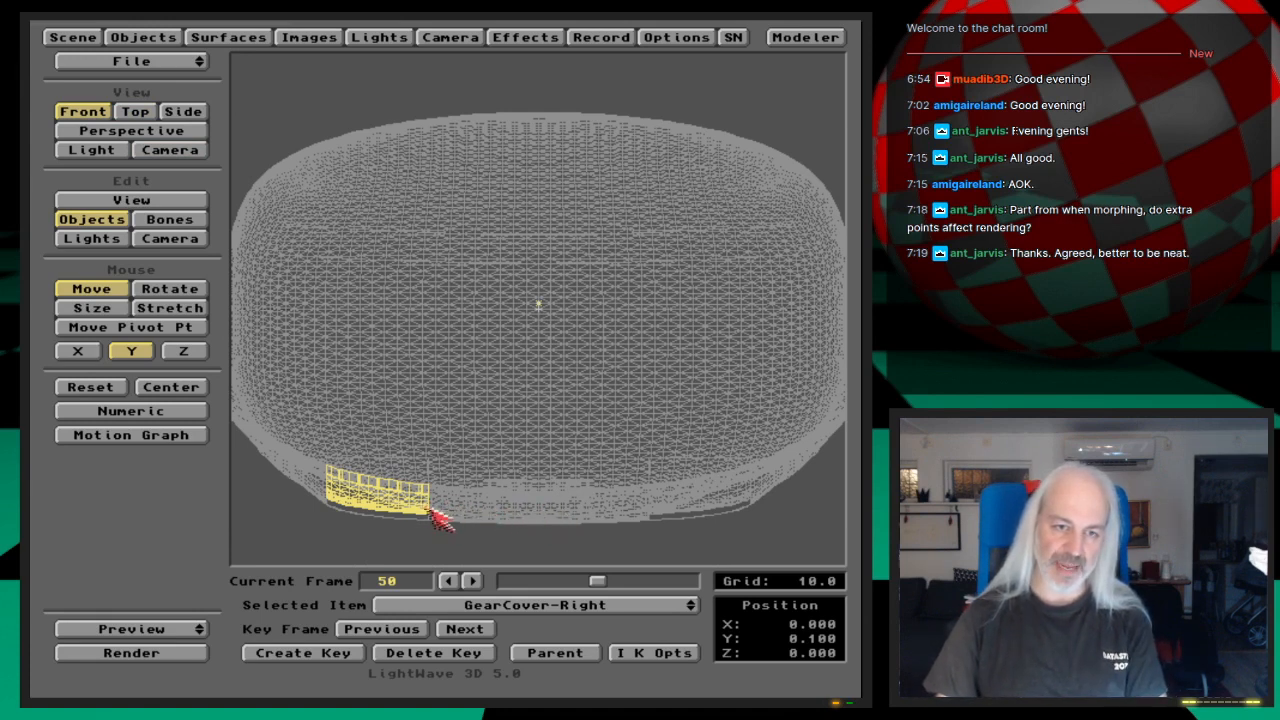
{"action": "left_click", "coordinate": [82, 351]}
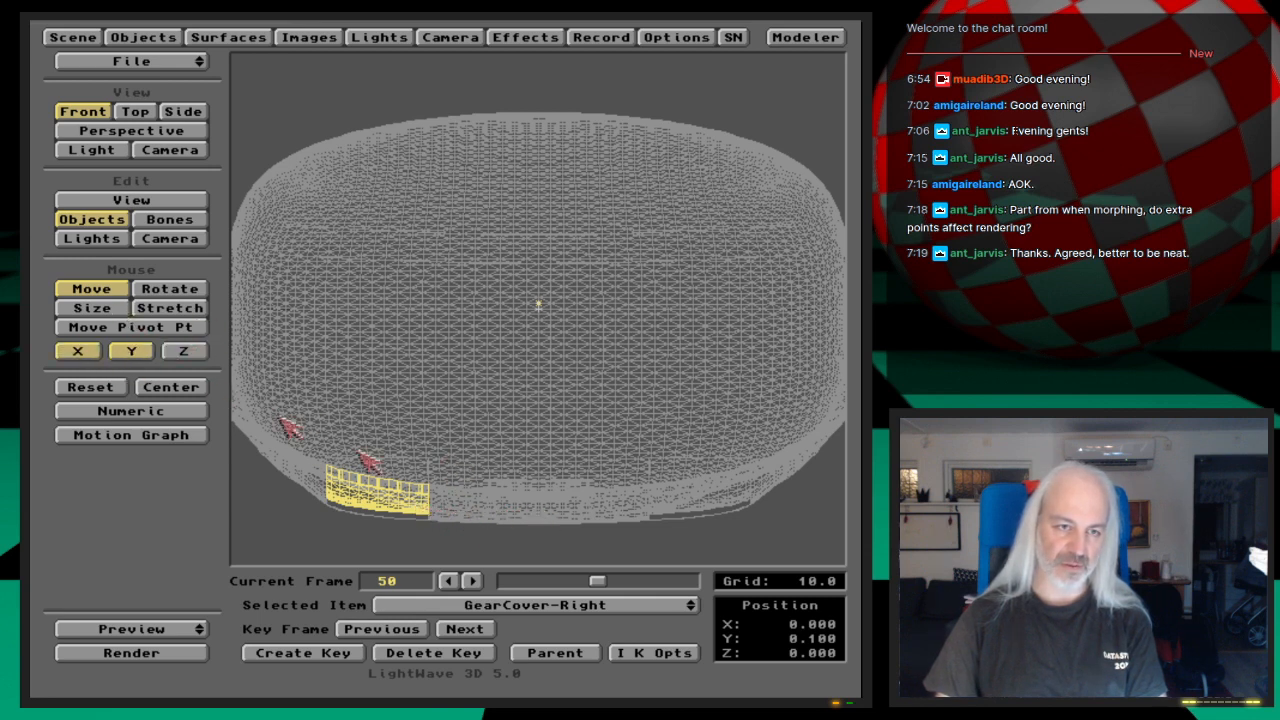
{"action": "left_click", "coordinate": [135, 351]}
{"action": "left_click_drag", "start_coordinate": [470, 530], "coordinate": [557, 530]}
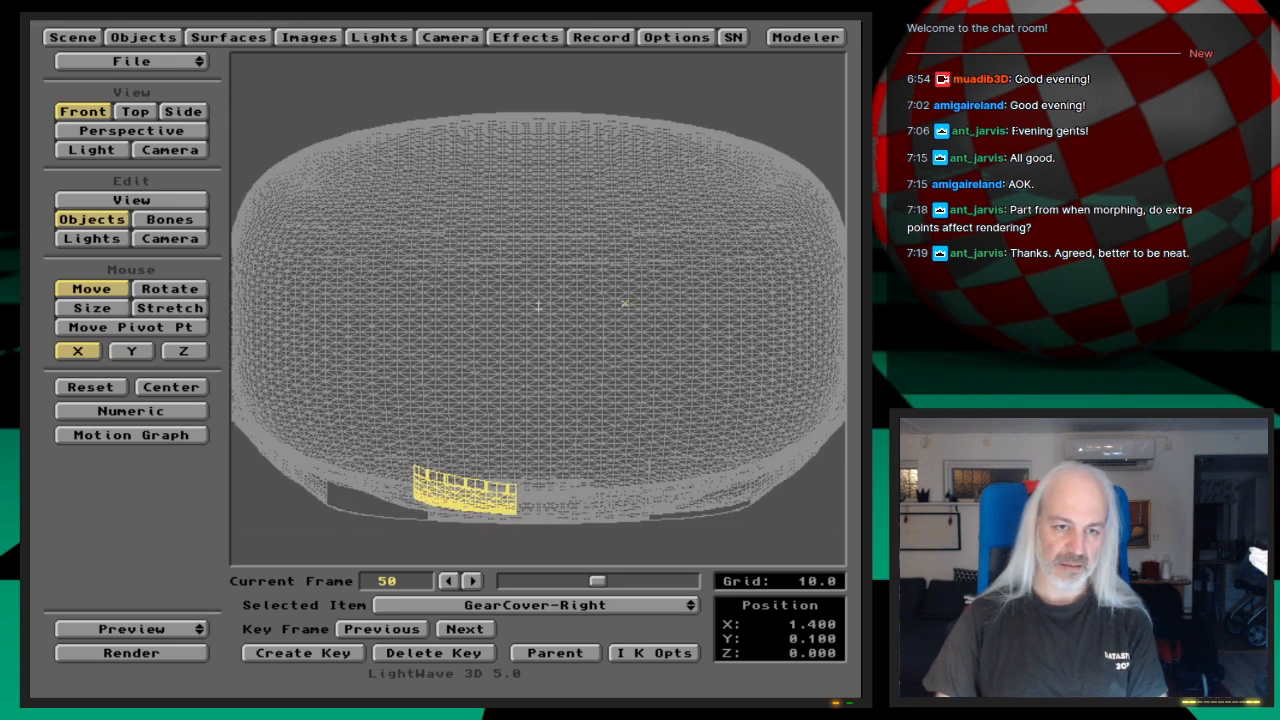
{"action": "left_click_drag", "start_coordinate": [538, 305], "coordinate": [543, 306]}
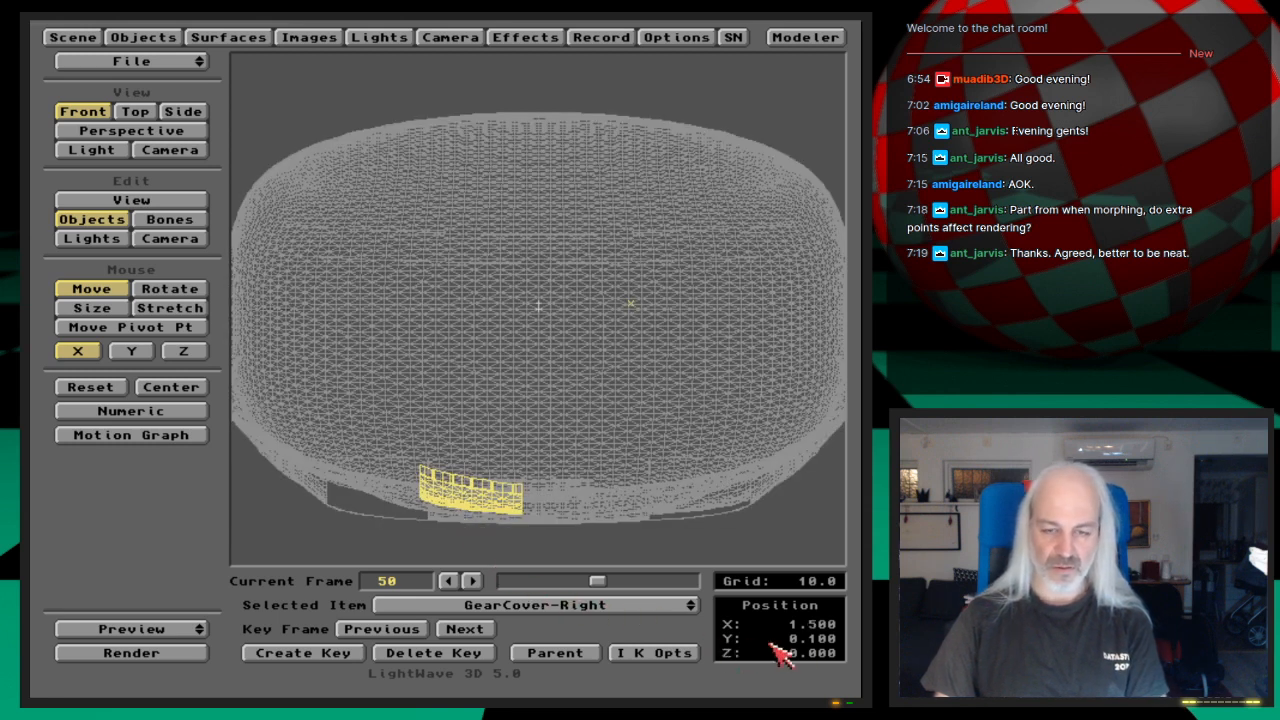
{"action": "key", "text": "Return"}
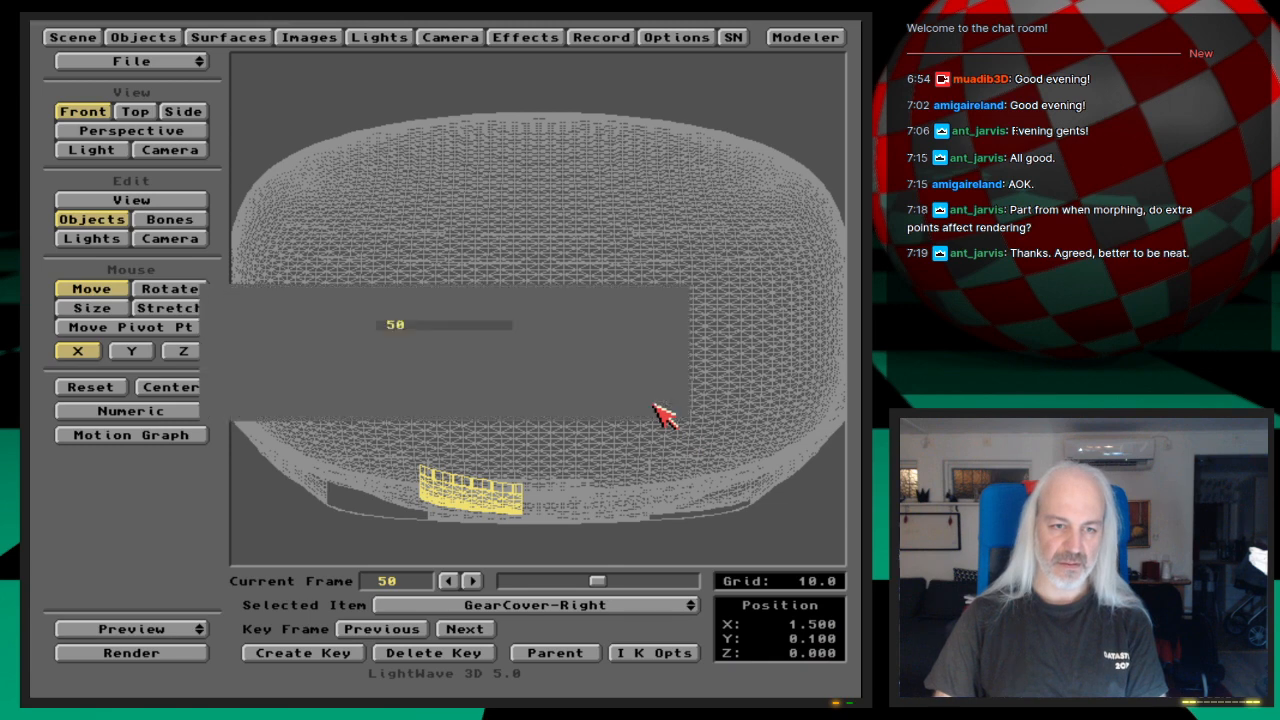
{"action": "key", "text": "Return"}
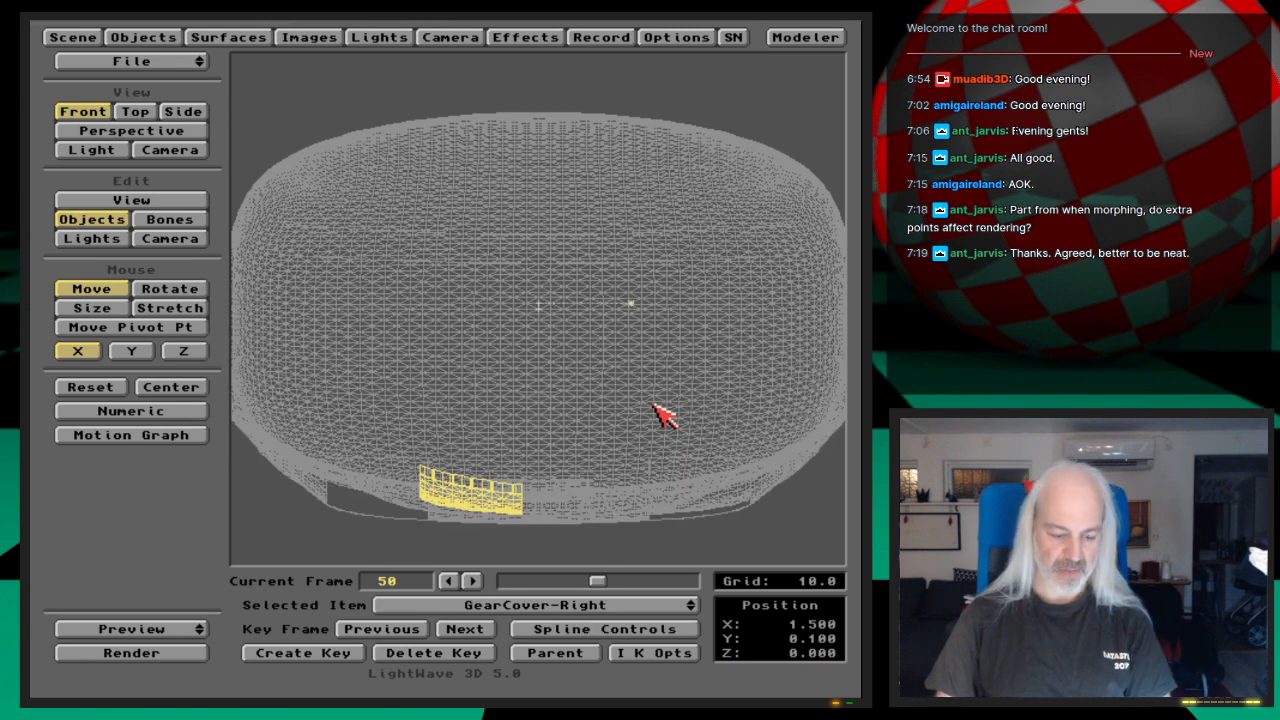
{"action": "key", "text": "s"}
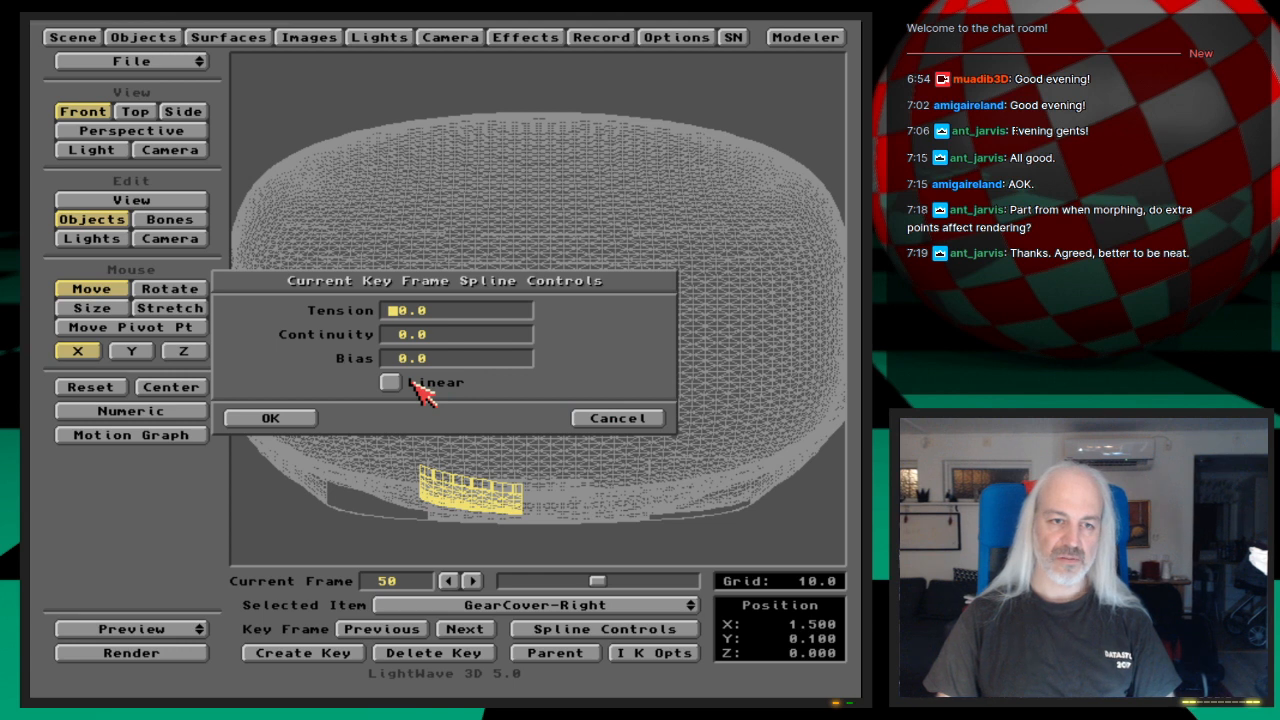
{"action": "left_click", "coordinate": [606, 420]}
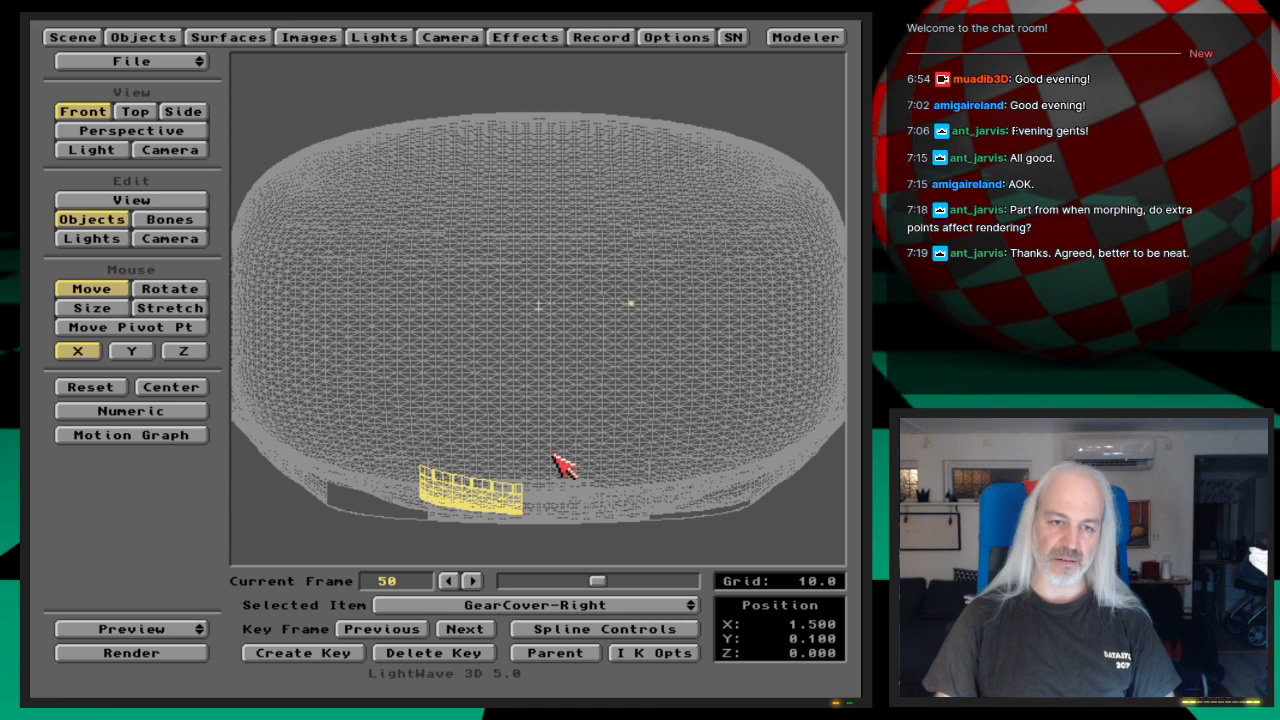
Step: Select GearCover-Left, set its X position to -1.5 and create its motion key at frame 50
{"action": "left_click", "coordinate": [648, 614]}
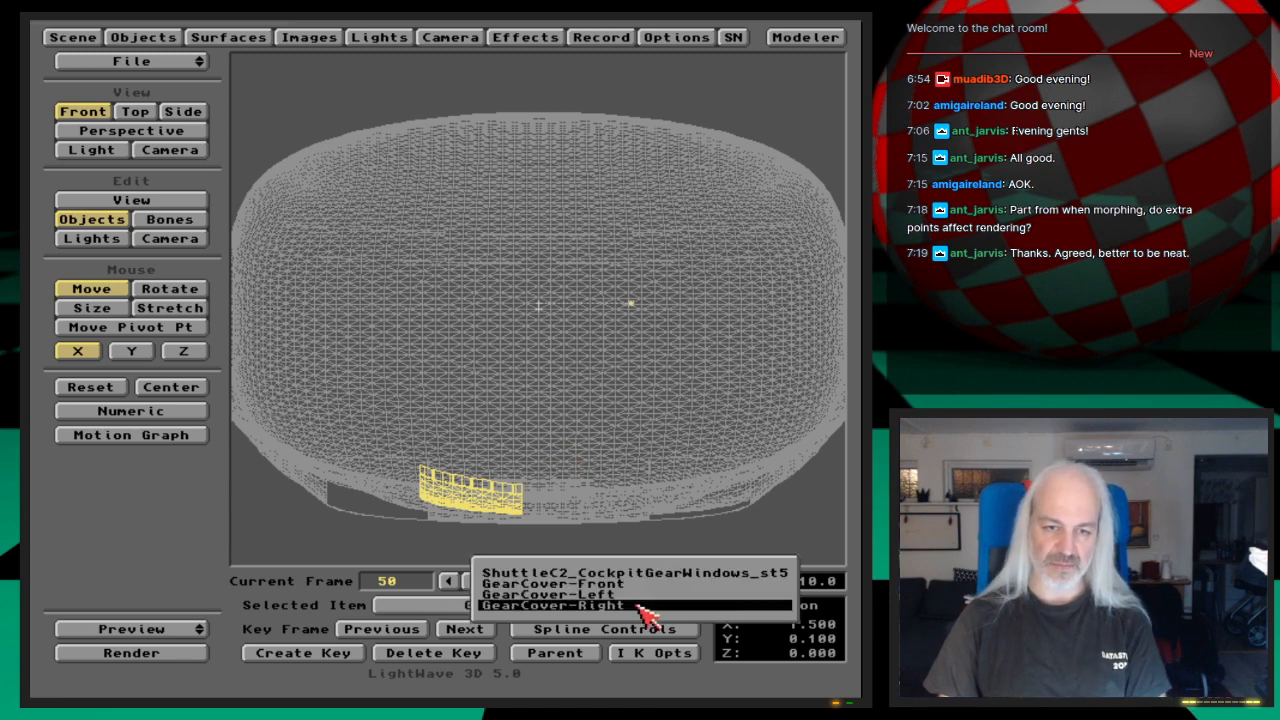
{"action": "left_click", "coordinate": [645, 595]}
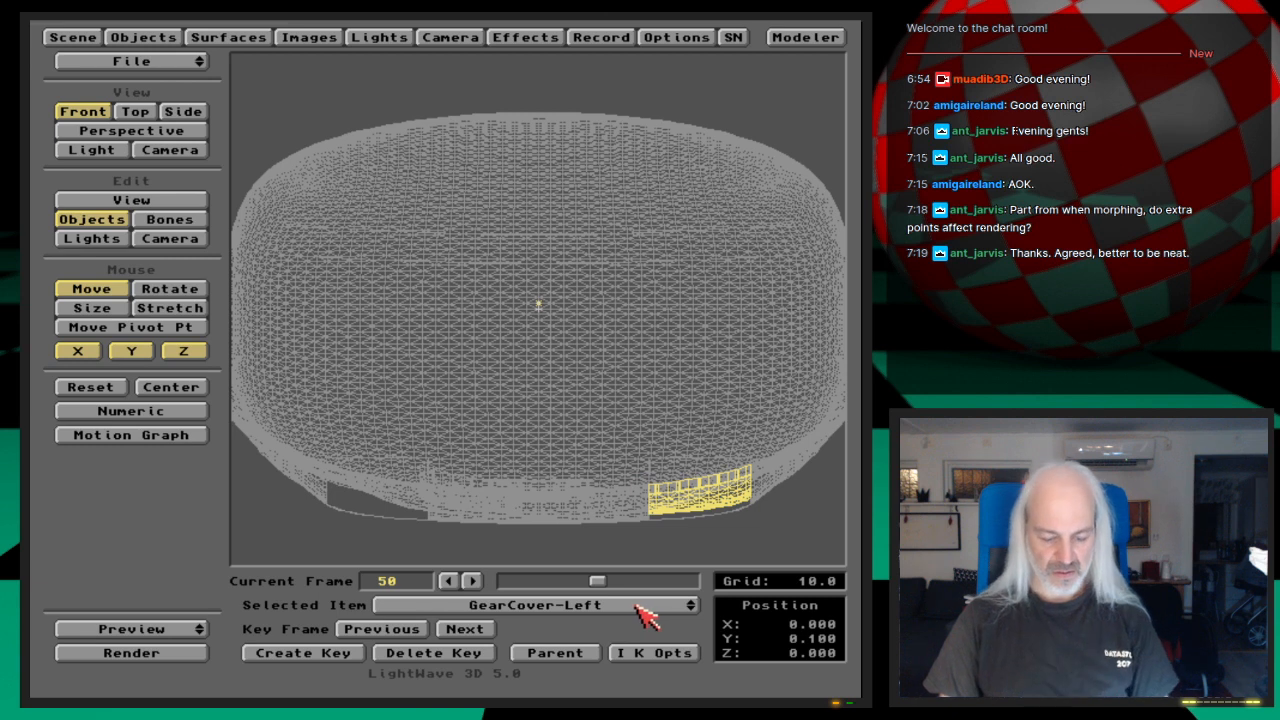
{"action": "type", "text": "n-1.5"}
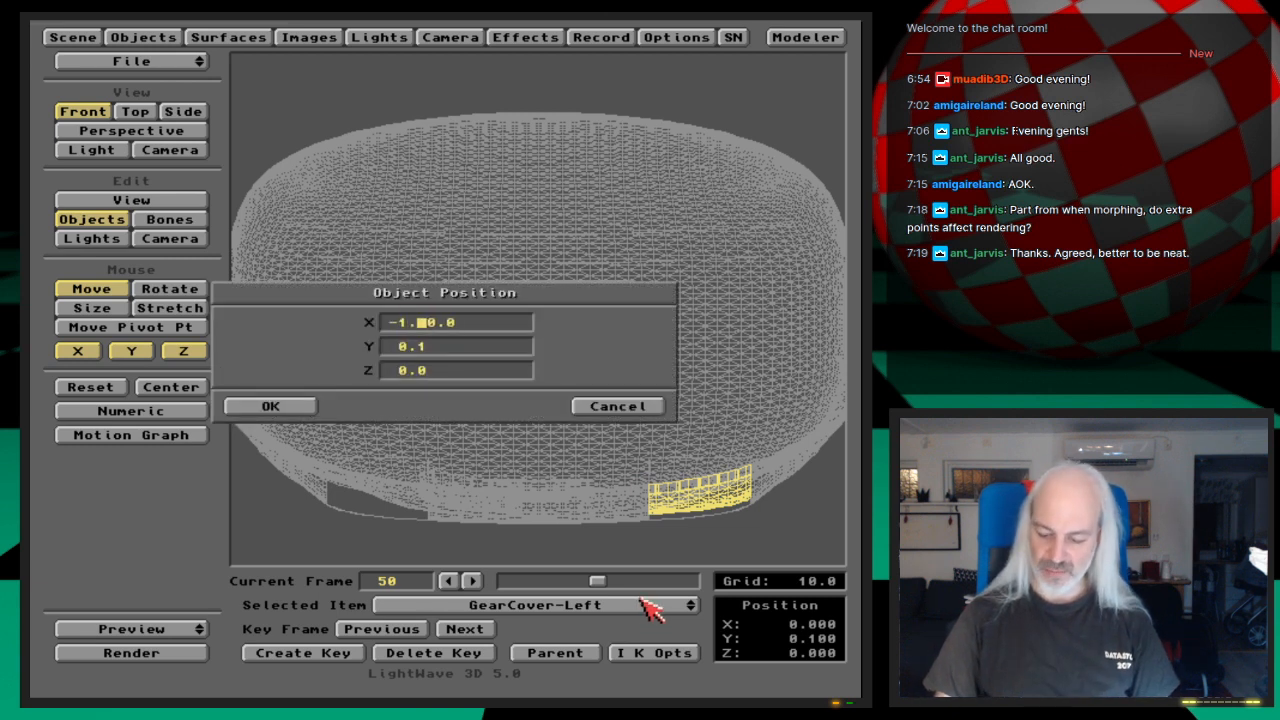
{"action": "key", "text": "Return"}
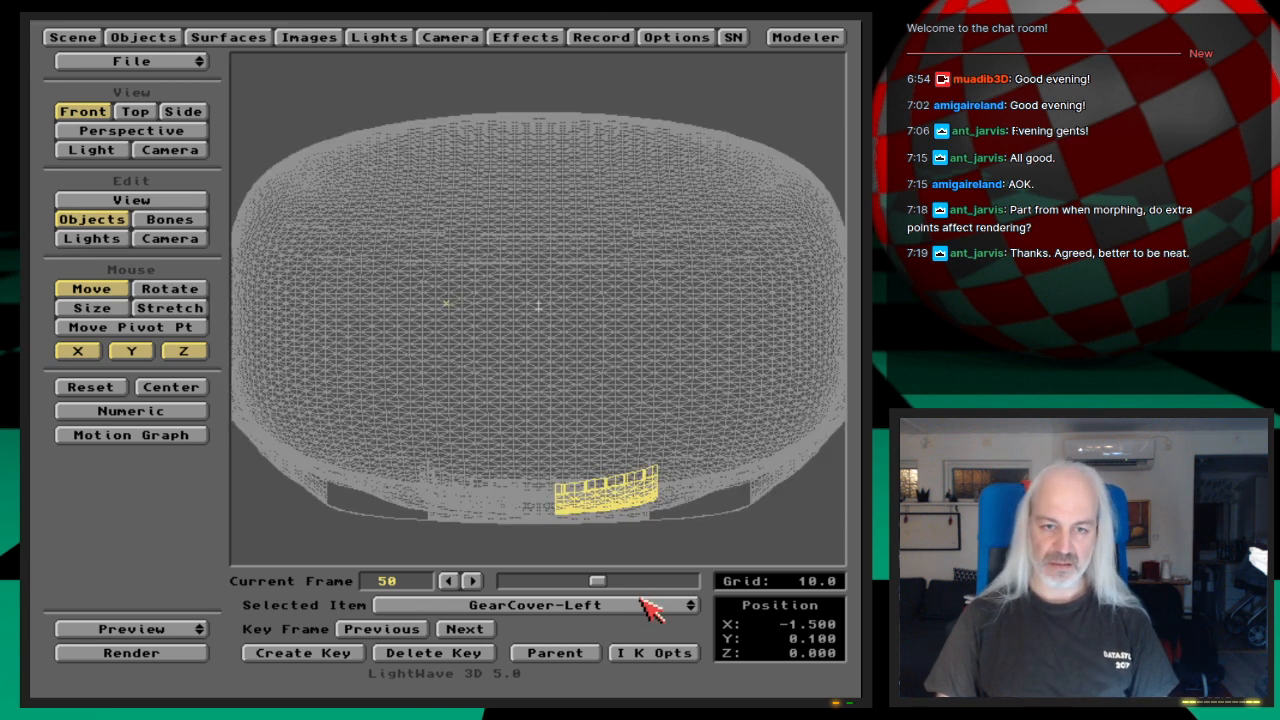
{"action": "key", "text": "Return"}
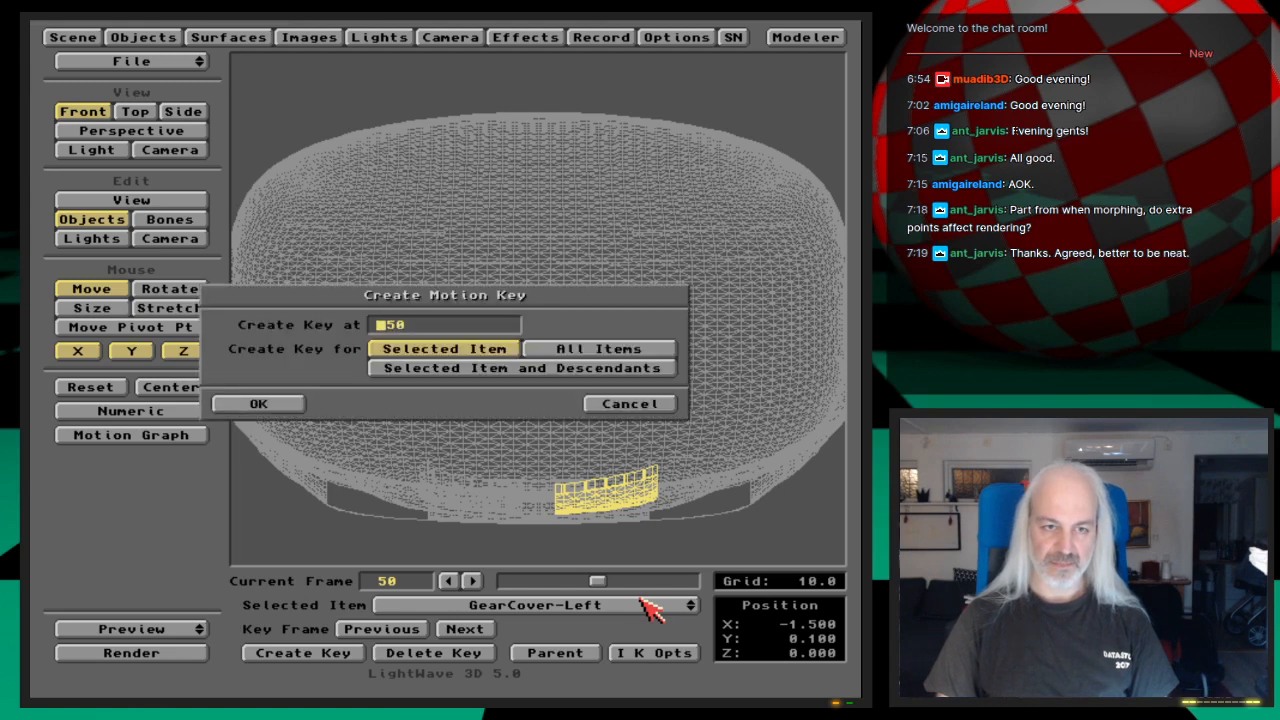
{"action": "key", "text": "Return"}
Step: Make a preview through the camera view, play it to check both covers sliding open, and end it
{"action": "key", "text": "6"}
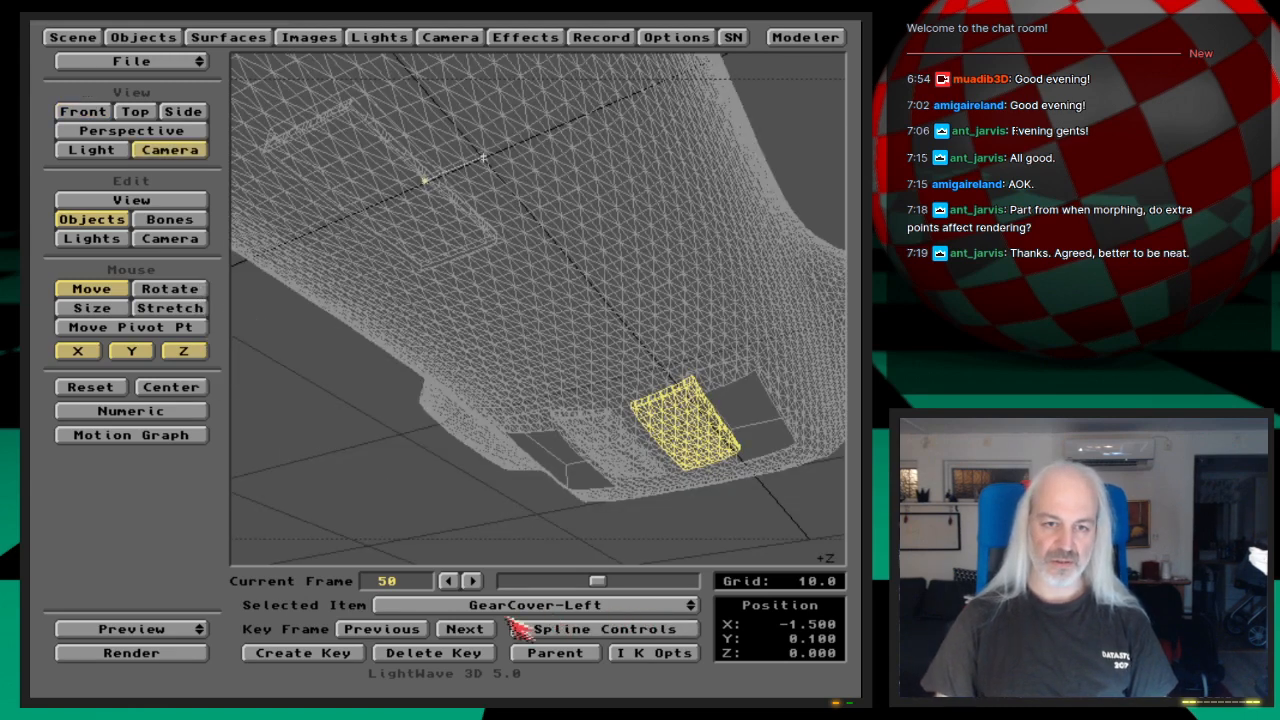
{"action": "left_click_drag", "start_coordinate": [200, 628], "coordinate": [200, 600]}
{"action": "left_click", "coordinate": [257, 417]}
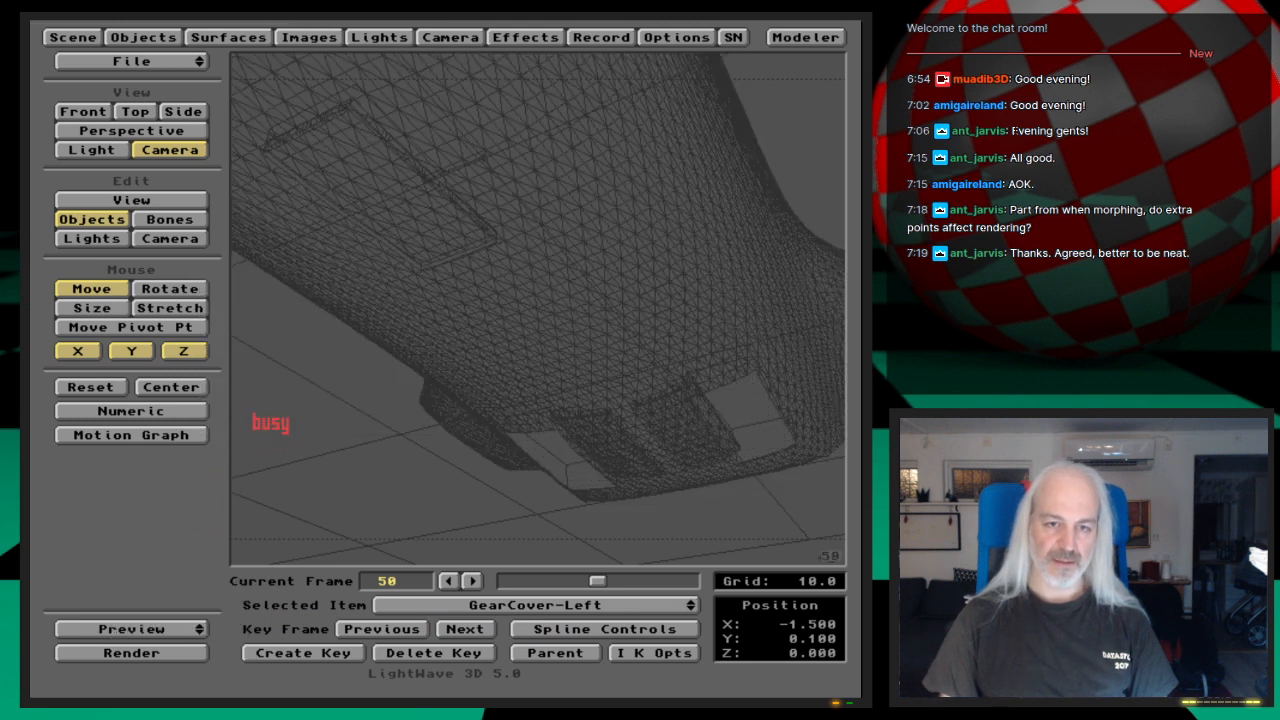
{"action": "left_click", "coordinate": [521, 601]}
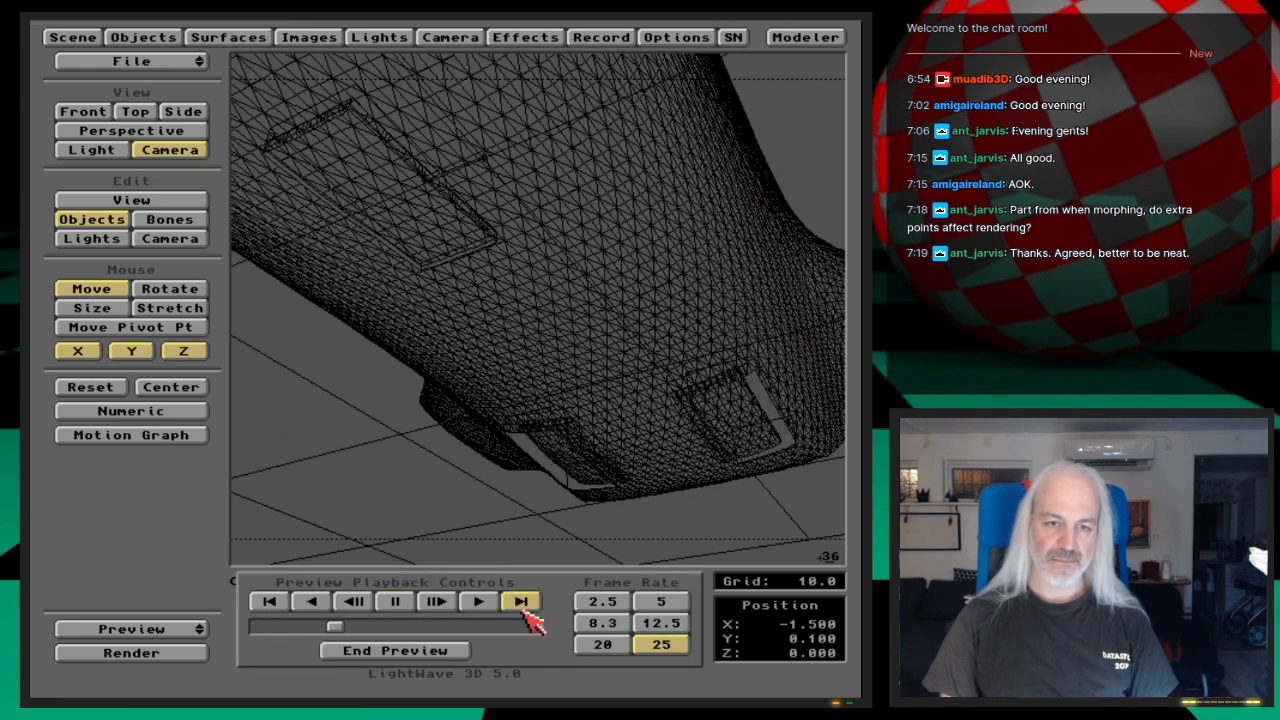
{"action": "left_click", "coordinate": [523, 610]}
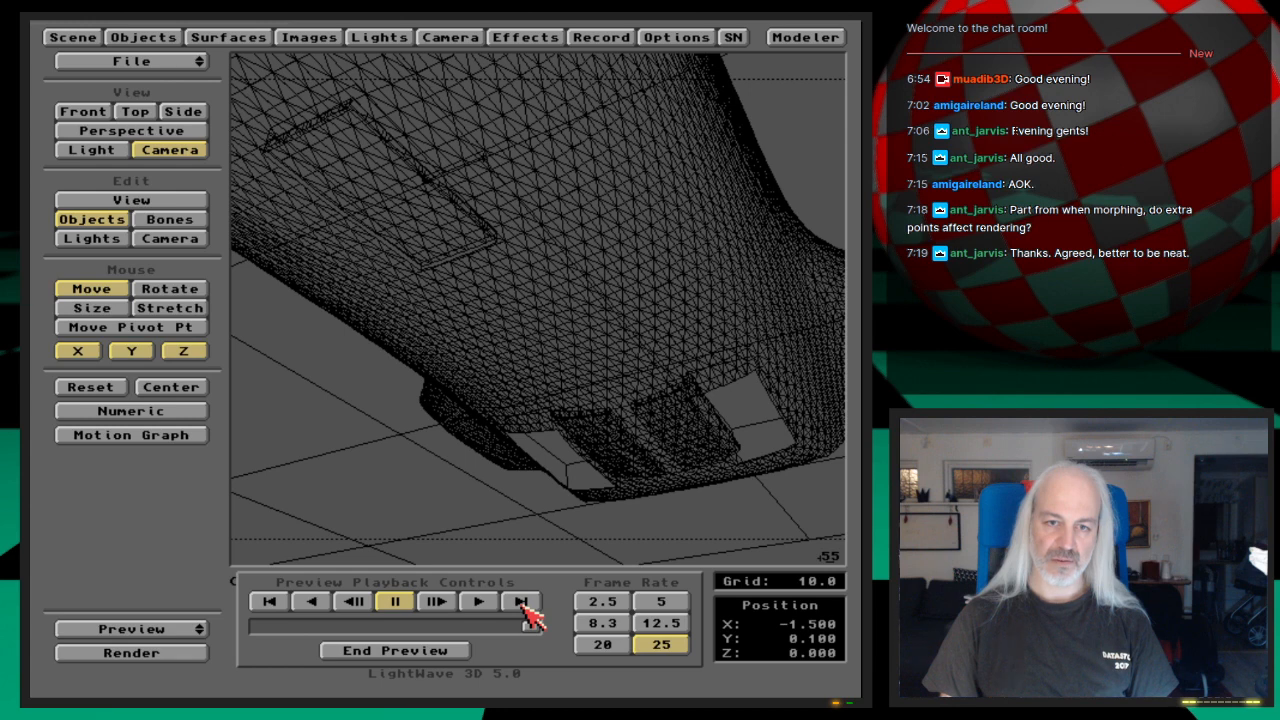
{"action": "left_click", "coordinate": [395, 650]}
Step: Save the scene over the existing Shuttle-GearDoorsAnimated file
{"action": "key", "text": "s"}
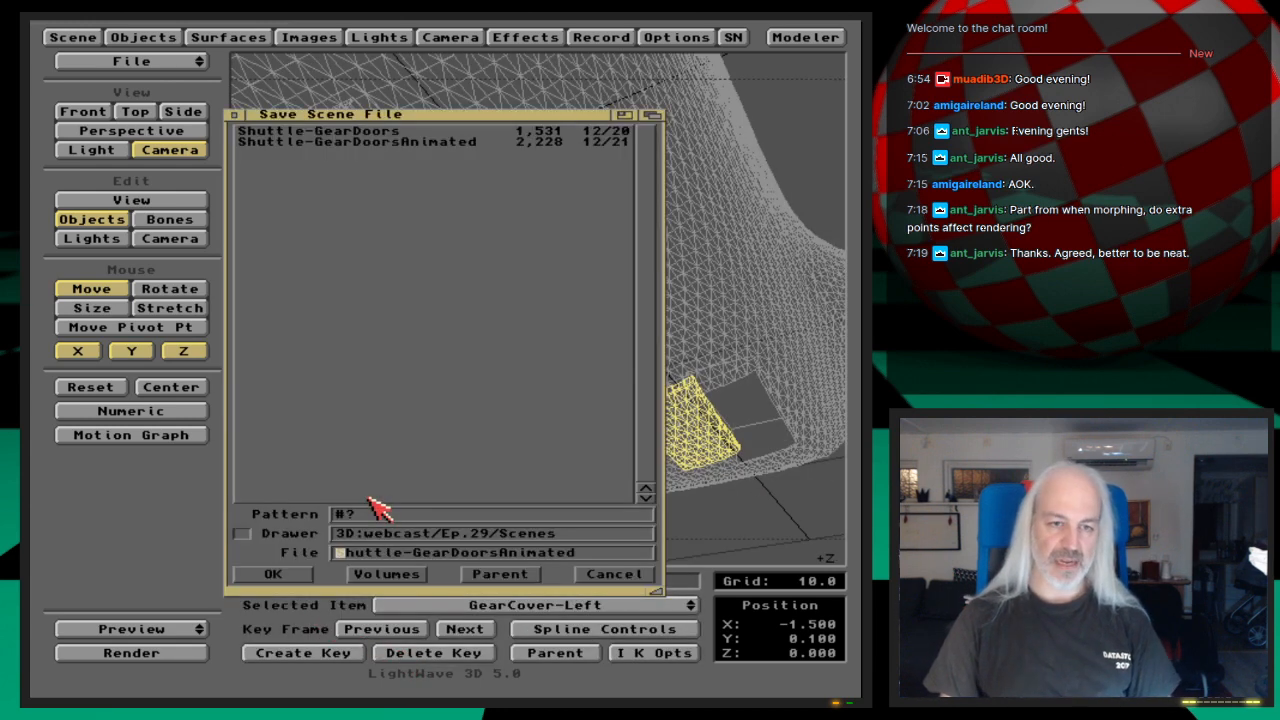
{"action": "key", "text": "Return"}
{"action": "key", "text": "Return"}
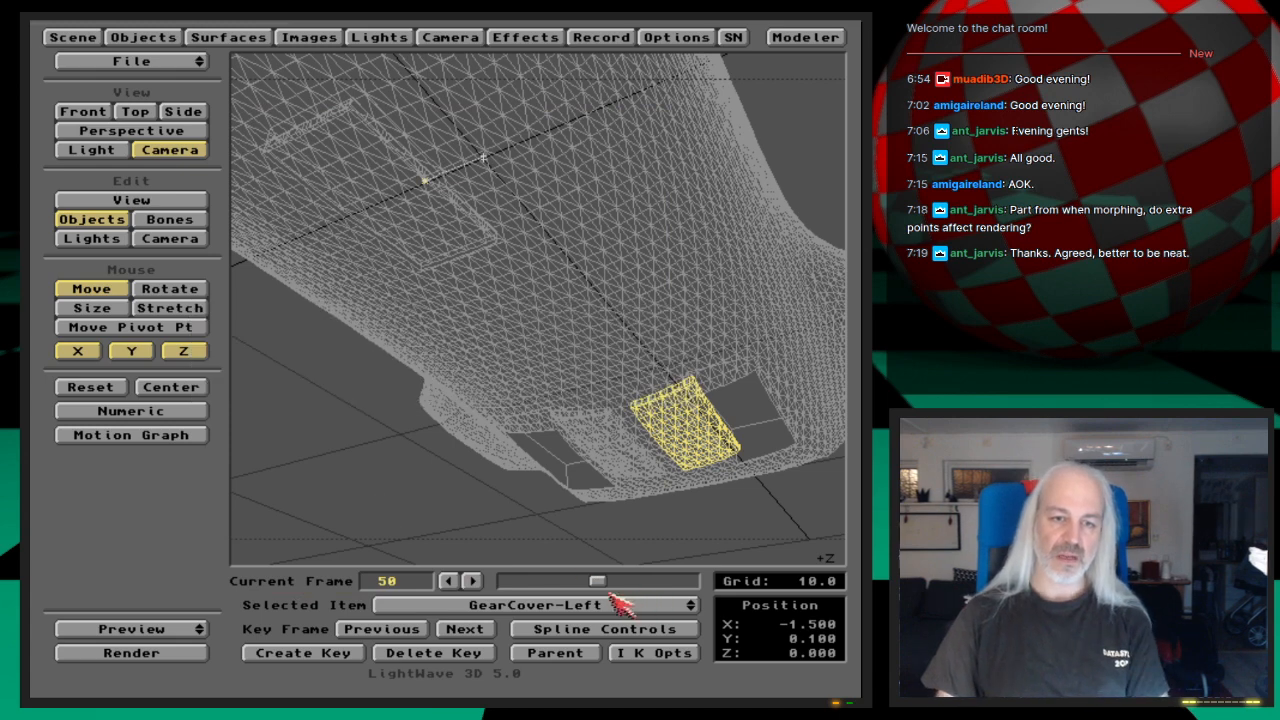
Step: Go back to frame 44, render it to examine the partly open gear covers, and close the render
{"action": "left_click", "coordinate": [448, 581]}
{"action": "left_click", "coordinate": [452, 581]}
{"action": "left_click", "coordinate": [452, 581]}
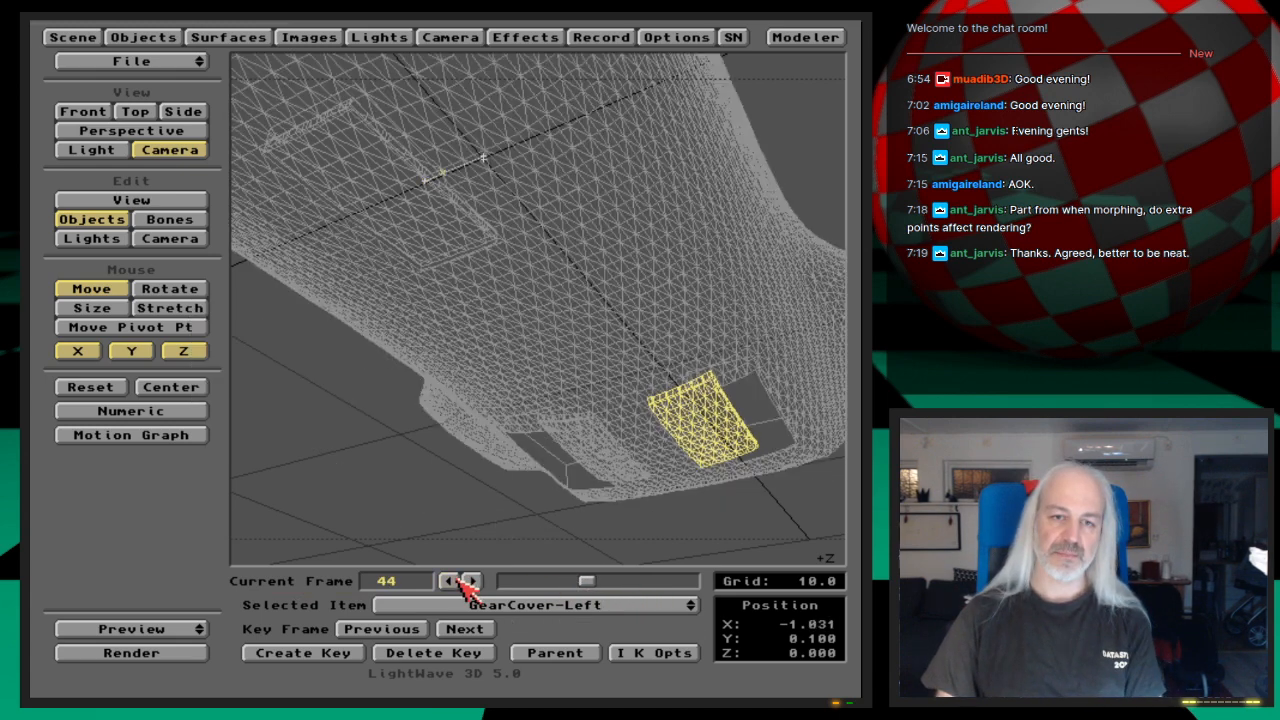
{"action": "key", "text": "F9"}
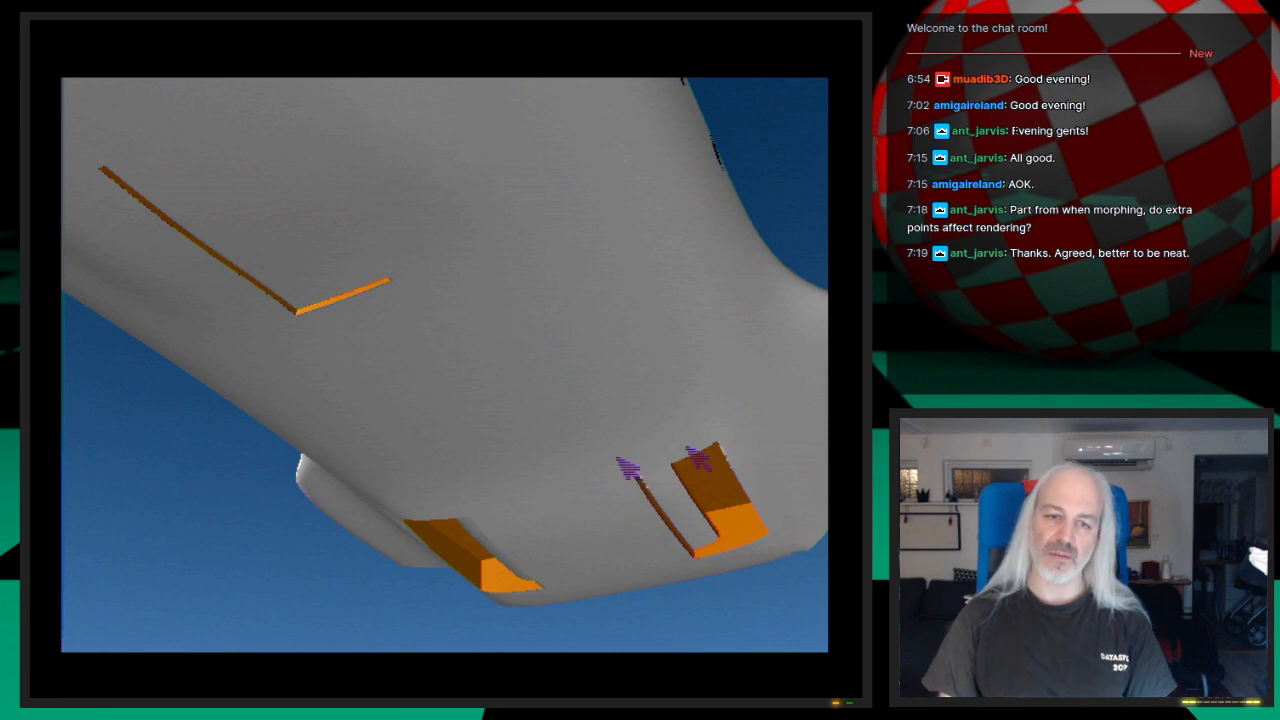
{"action": "left_click", "coordinate": [760, 622]}
Step: Enable Trace Shadows for the camera and render frame 44 again to check the shading in the gear openings
{"action": "left_click", "coordinate": [452, 38]}
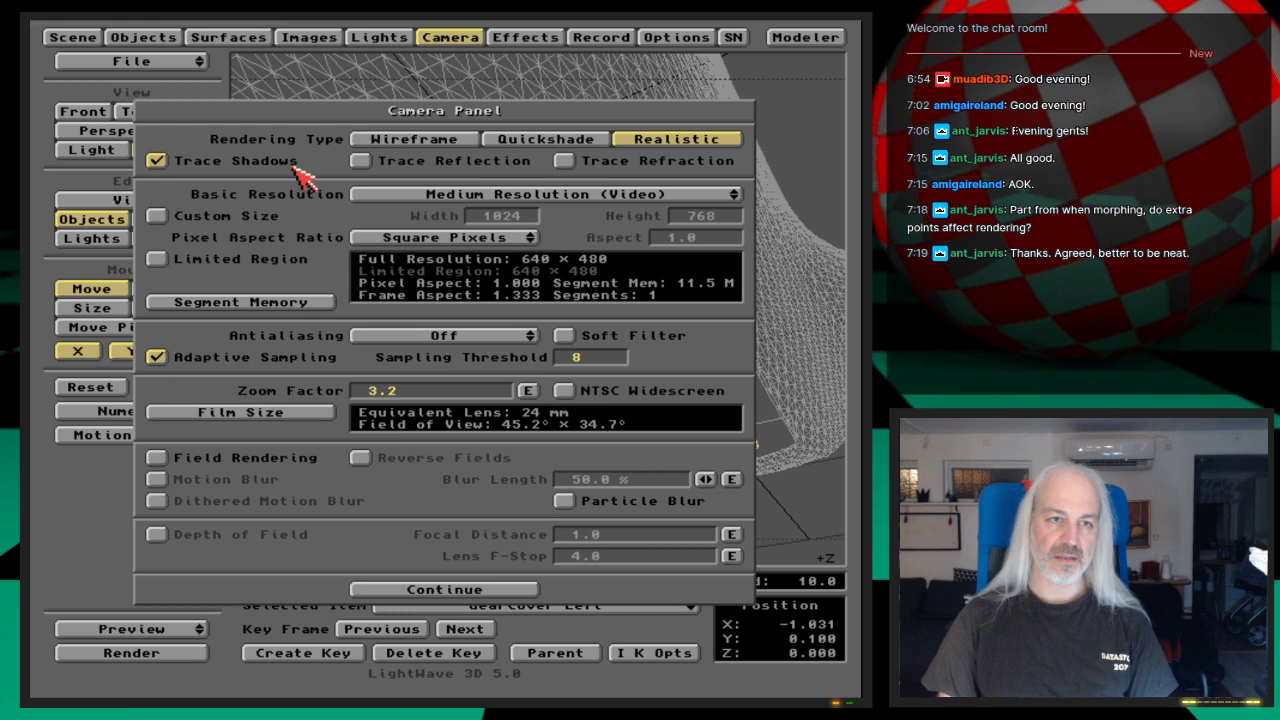
{"action": "key", "text": "F9"}
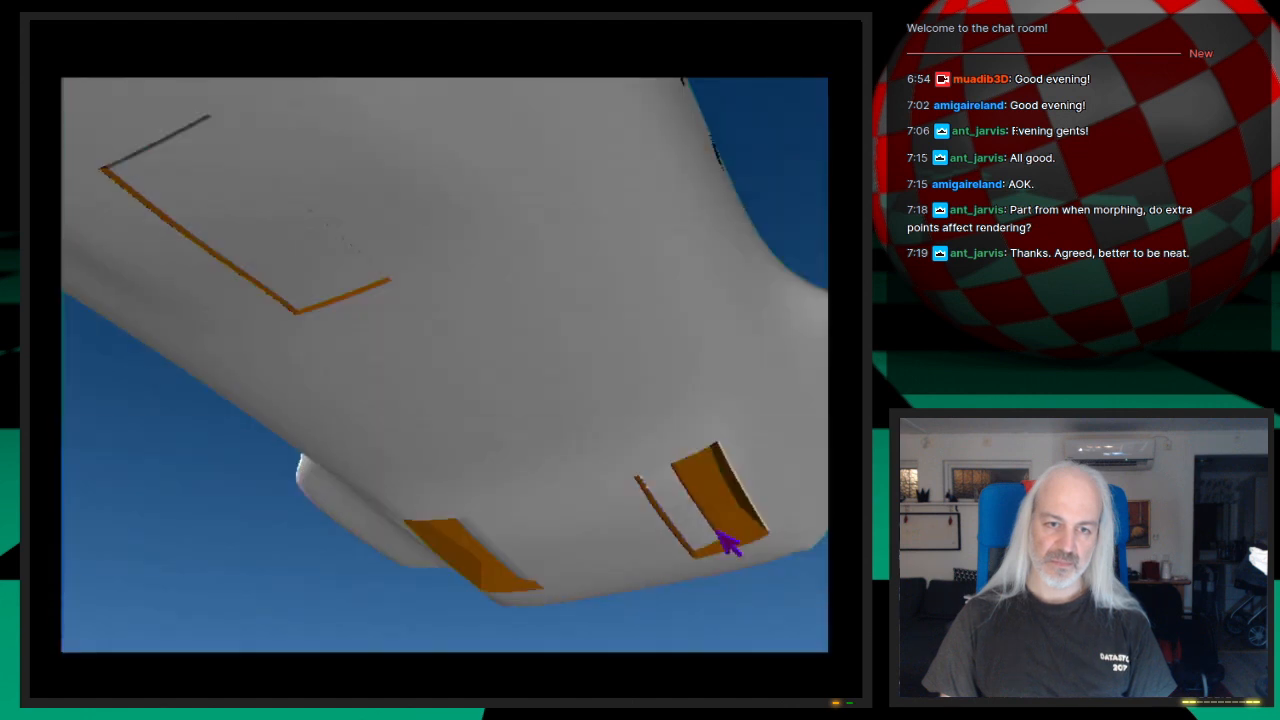
{"action": "left_click", "coordinate": [722, 617]}
{"action": "left_click", "coordinate": [452, 40]}
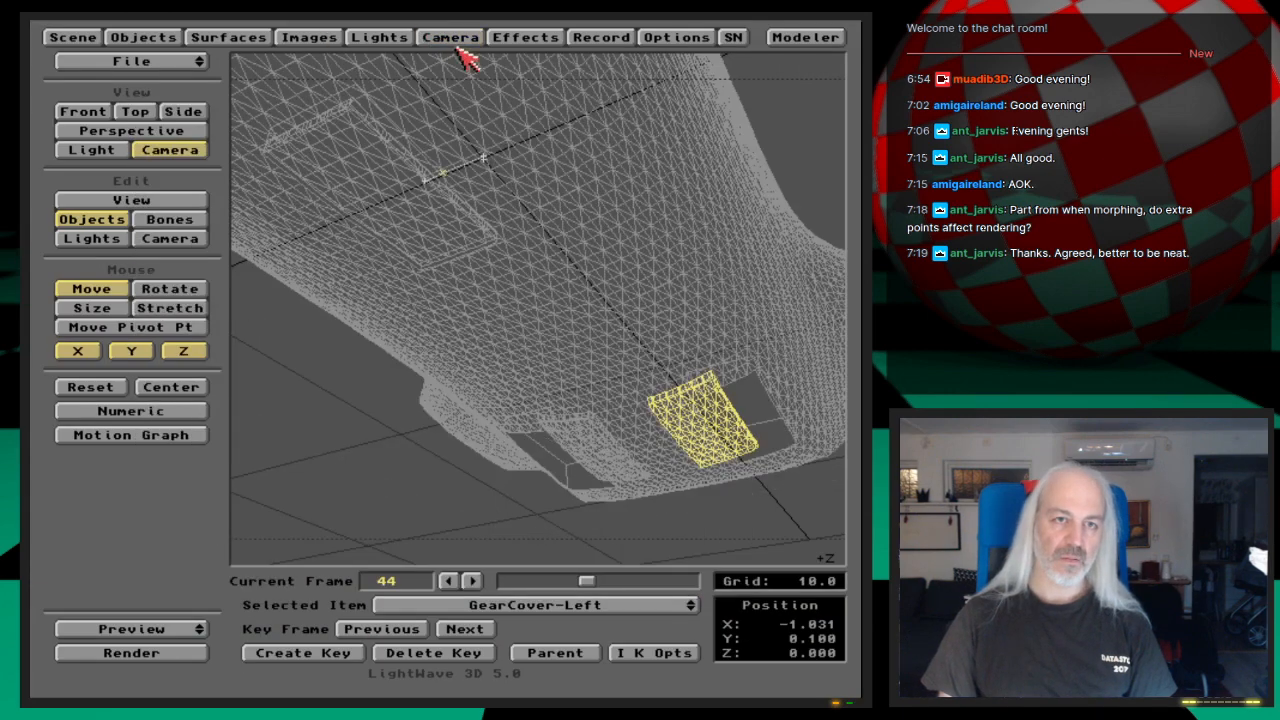
Step: In the front view at frame 50, rotate GearCover-Left to a bank of about -7.2° to follow the hull curve
{"action": "key", "text": "2"}
{"action": "key", "text": "1"}
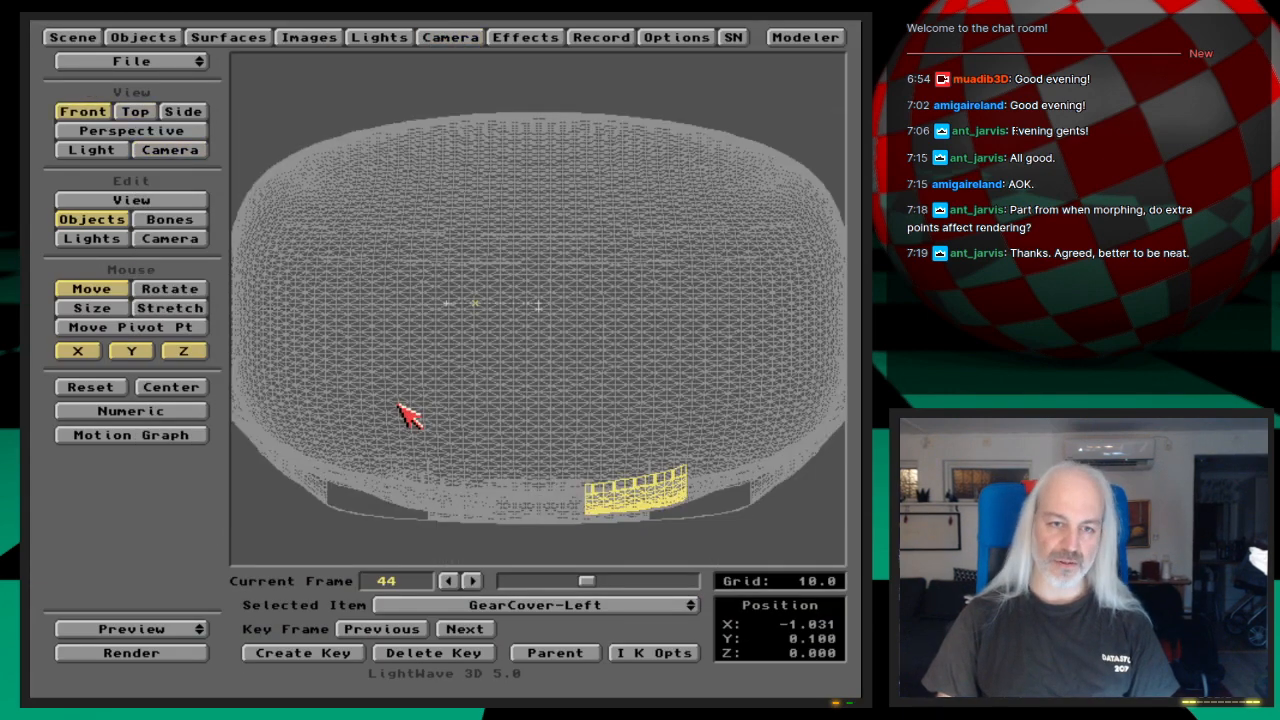
{"action": "left_click_drag", "start_coordinate": [585, 580], "coordinate": [595, 580]}
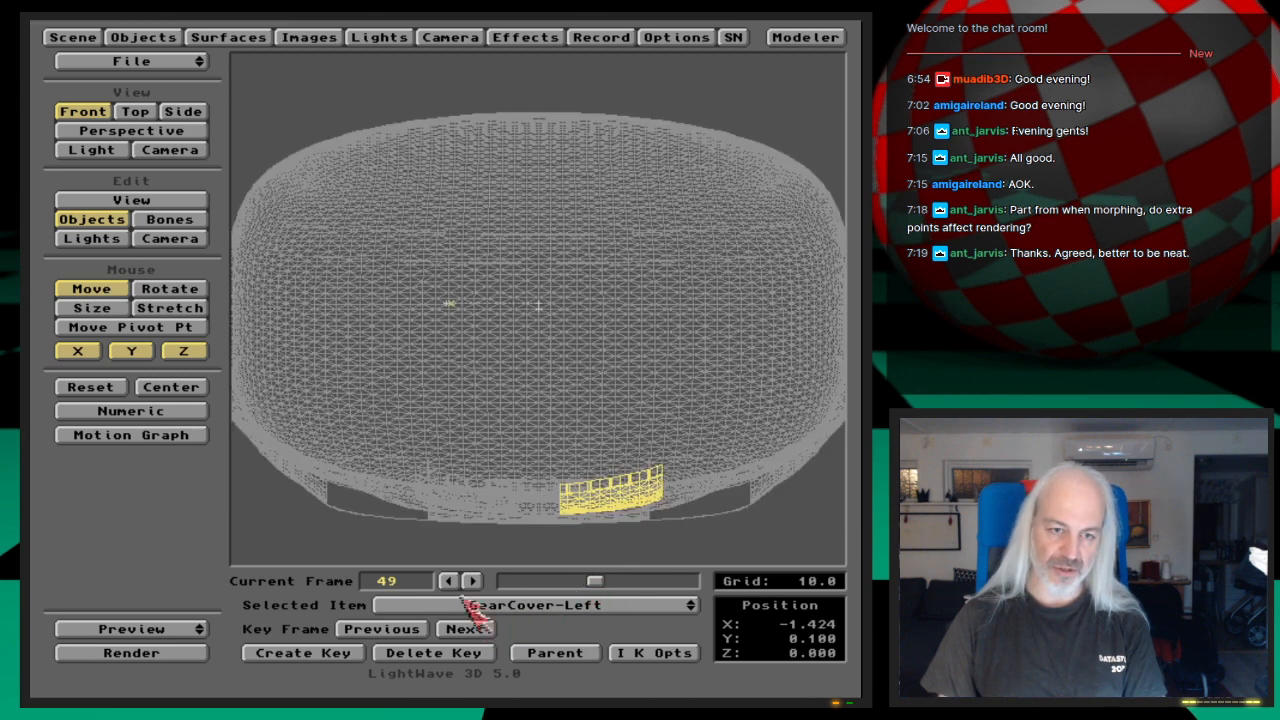
{"action": "left_click", "coordinate": [472, 580]}
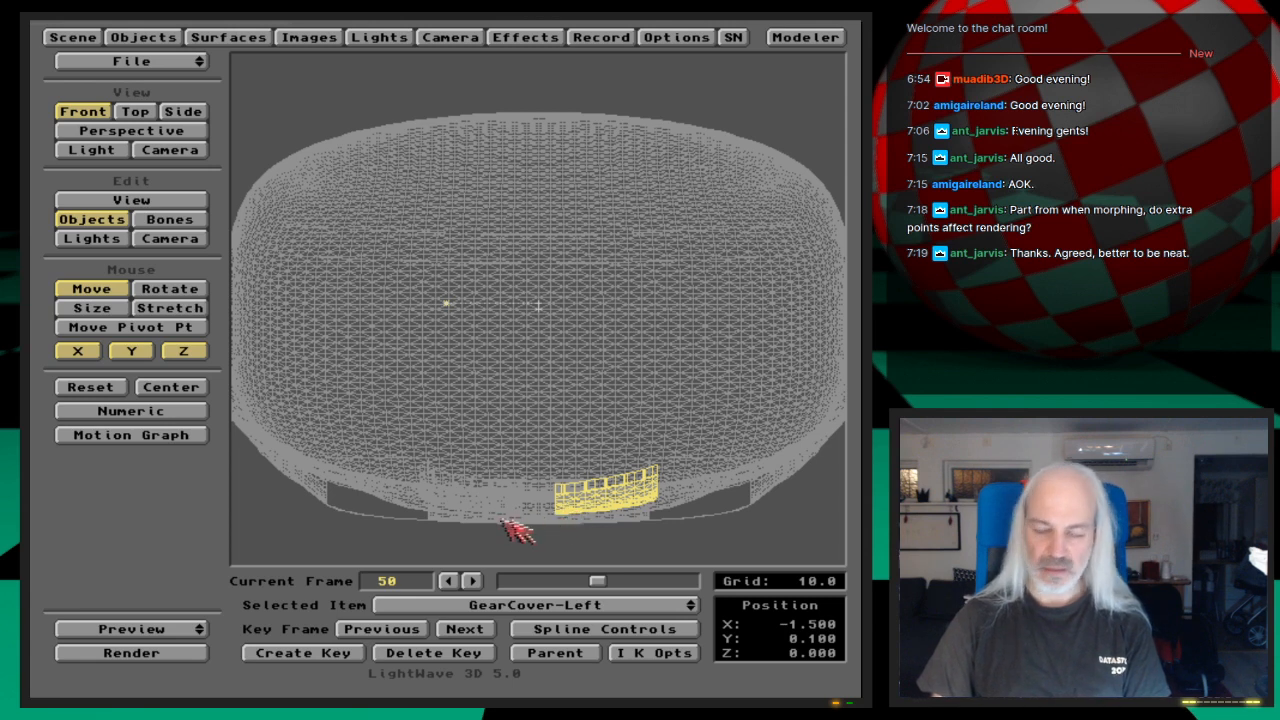
{"action": "left_click", "coordinate": [170, 290]}
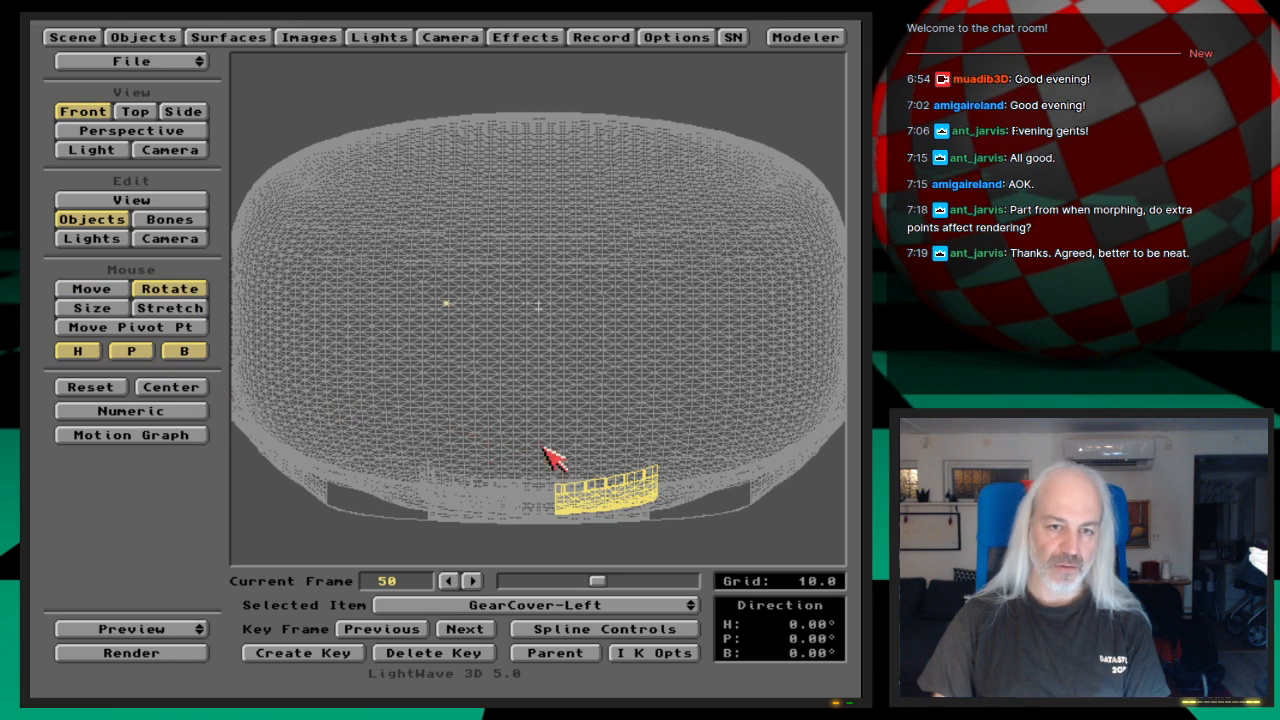
{"action": "right_click_drag", "start_coordinate": [538, 305], "coordinate": [538, 306]}
{"action": "right_click_drag", "start_coordinate": [544, 448], "coordinate": [544, 448]}
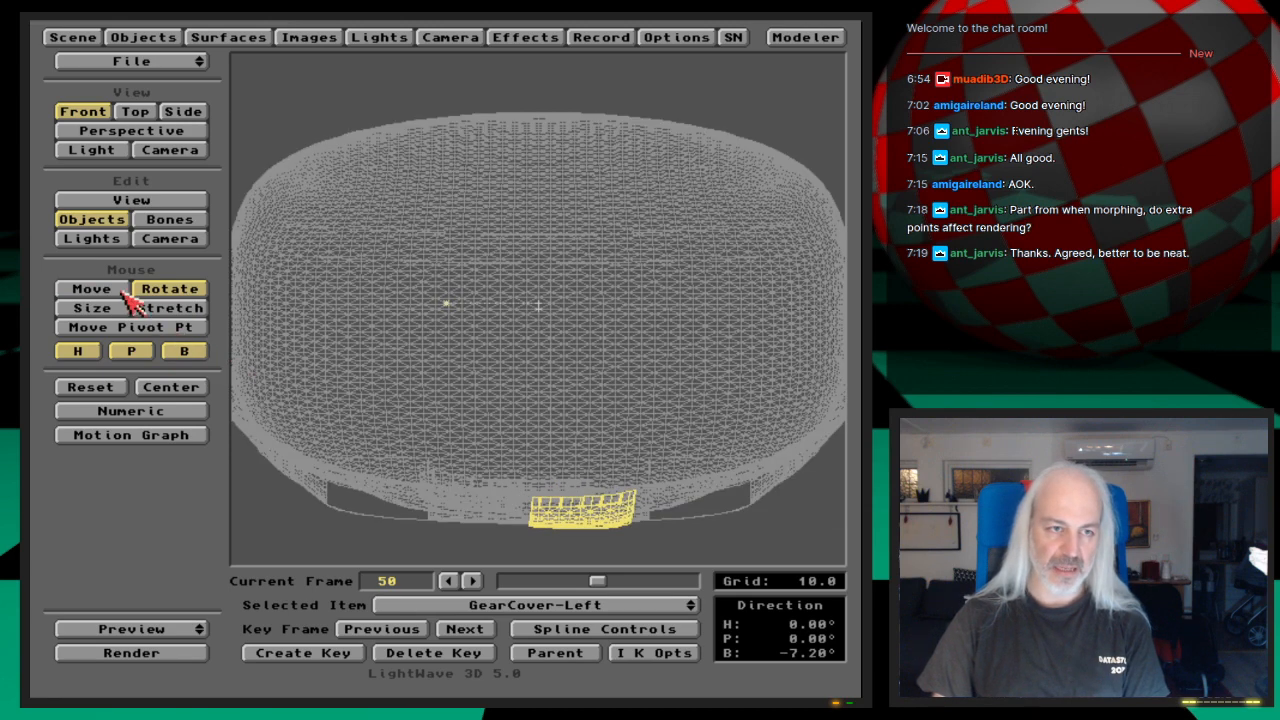
Step: Move GearCover-Left to X -1.3, Y 0.3, key it at frame 50 and scrub back to frame 30
{"action": "left_click", "coordinate": [122, 291]}
{"action": "mouse_move", "coordinate": [595, 487]}
{"action": "left_mouse_down"}
{"action": "mouse_move", "coordinate": [610, 487]}
{"action": "mouse_move", "coordinate": [607, 475]}
{"action": "left_mouse_up"}
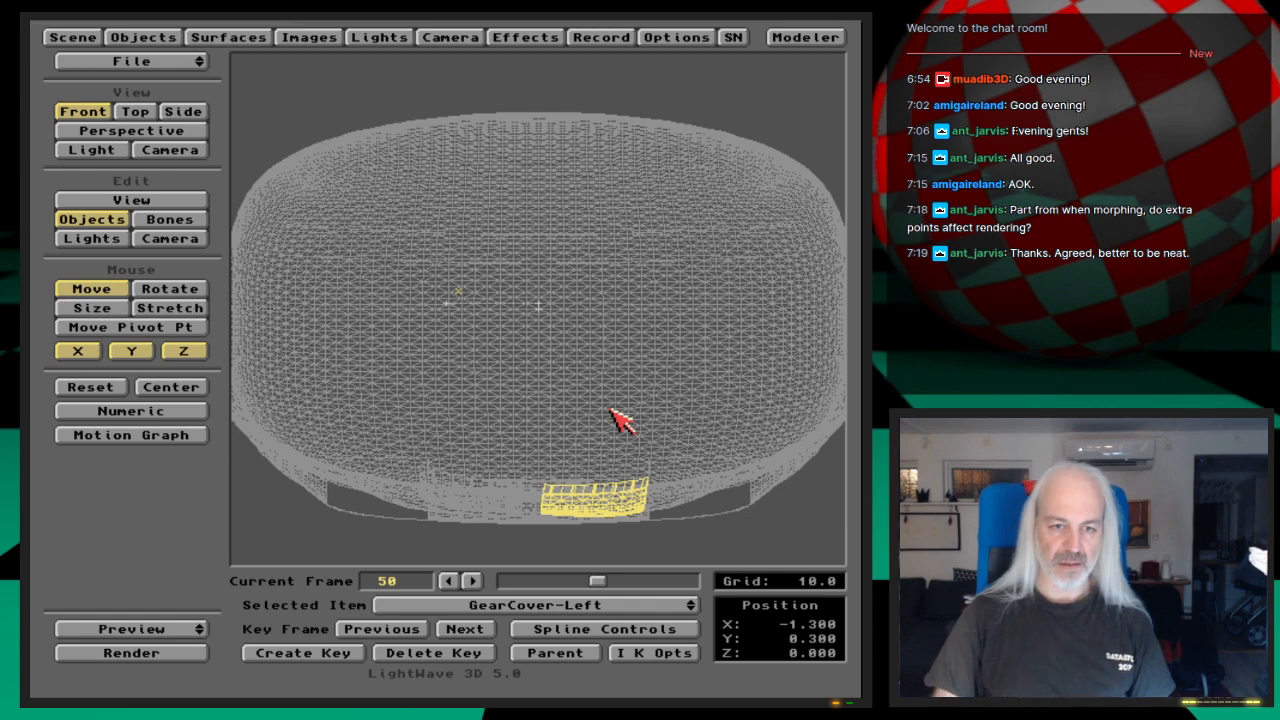
{"action": "key", "text": "Return"}
{"action": "key", "text": "Return"}
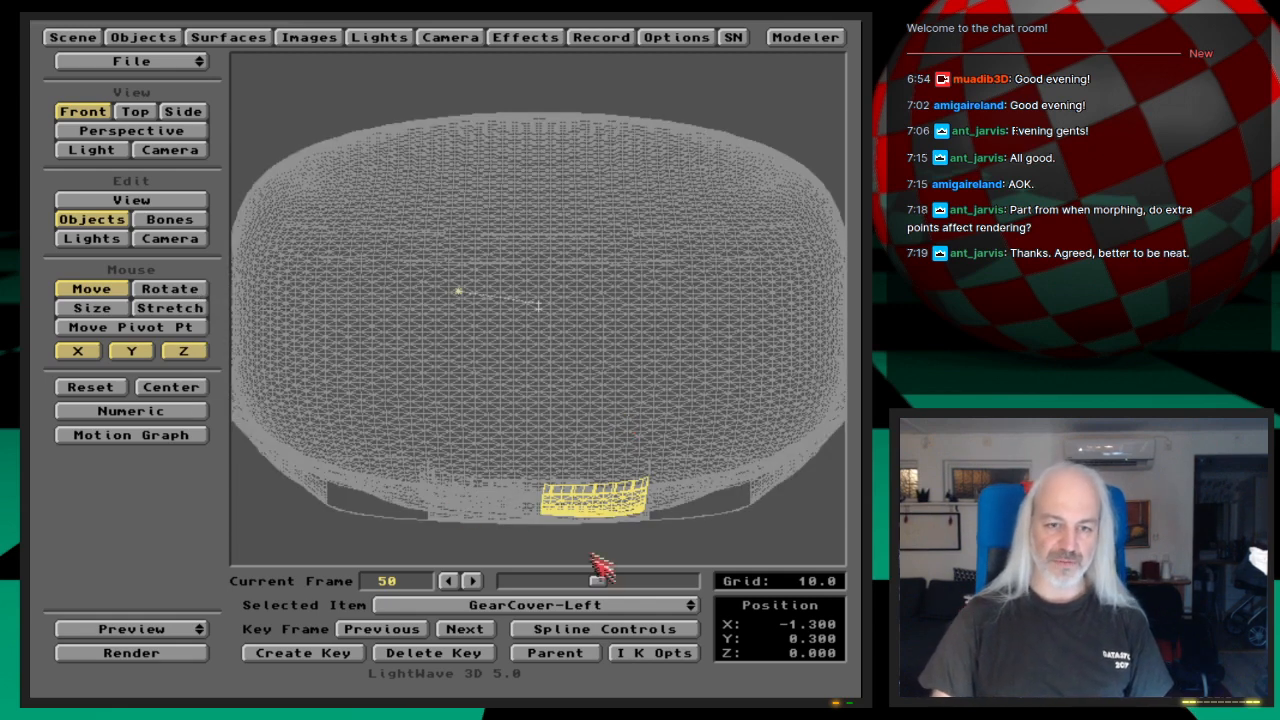
{"action": "left_click_drag", "start_coordinate": [592, 580], "coordinate": [562, 588]}
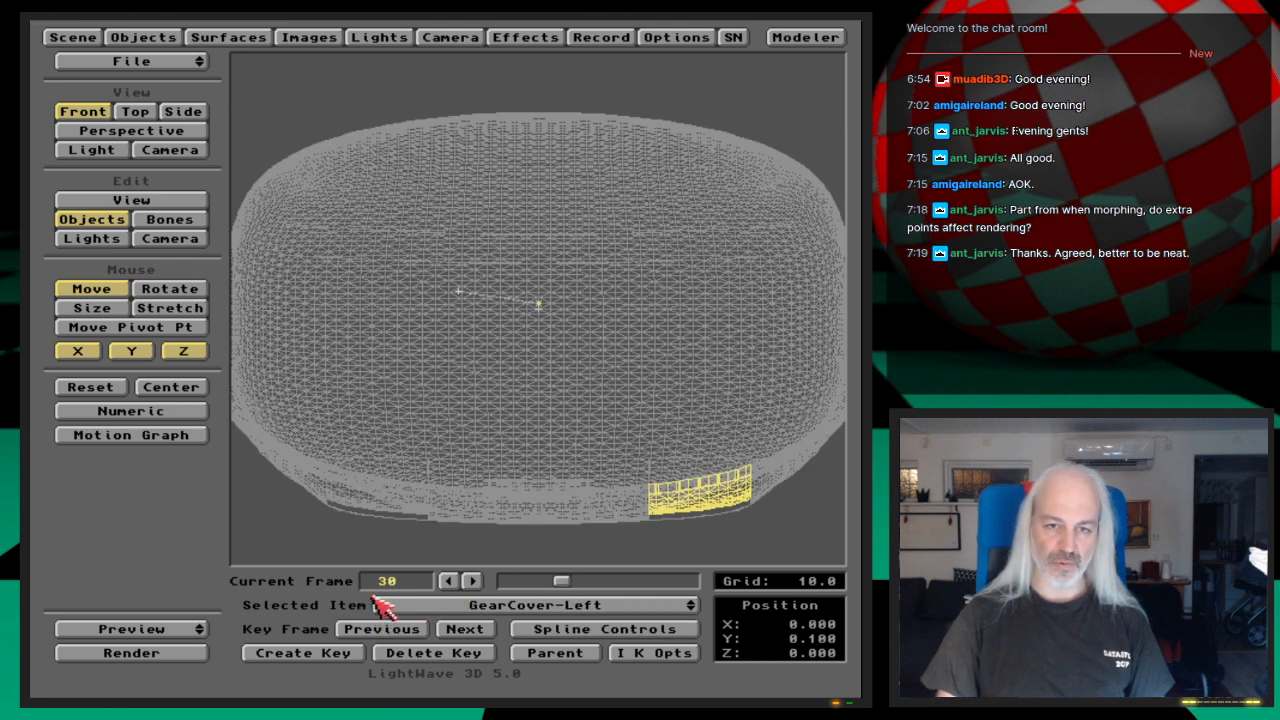
Step: Change the display mode of the ShuttleC2 hull object to points so the gear covers stand out in the viewport
{"action": "left_click", "coordinate": [184, 631]}
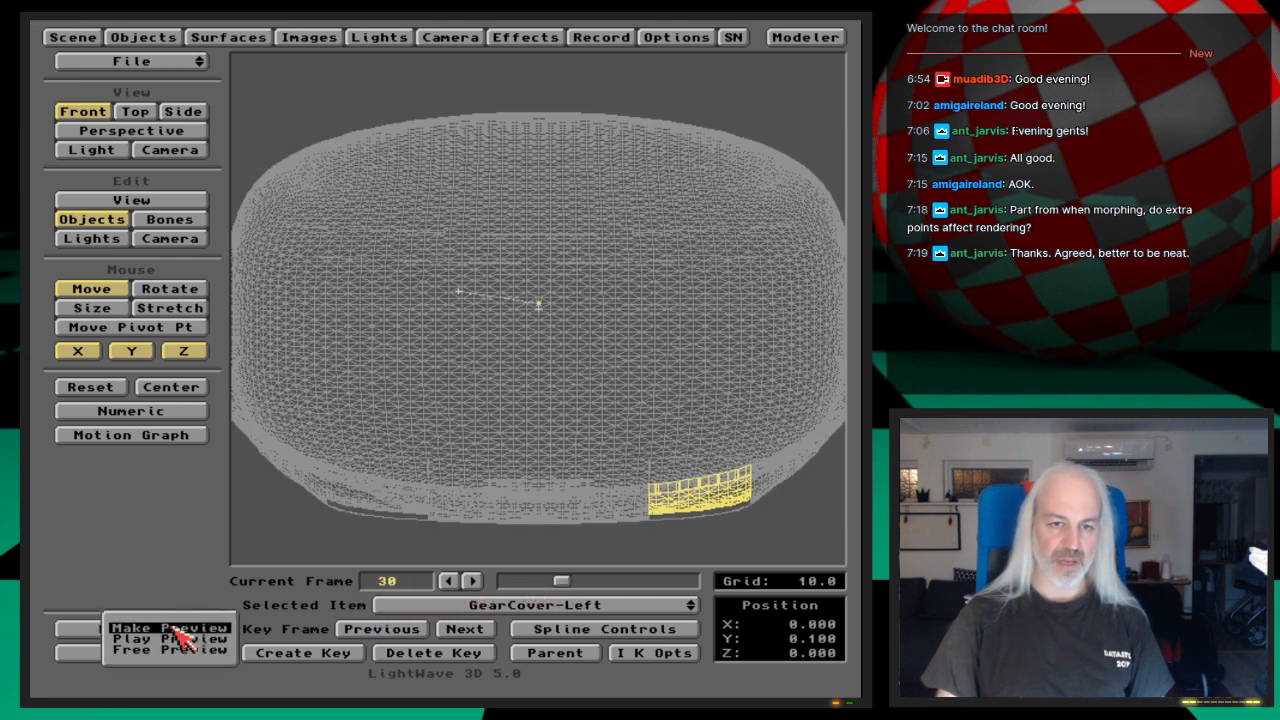
{"action": "left_click", "coordinate": [73, 37]}
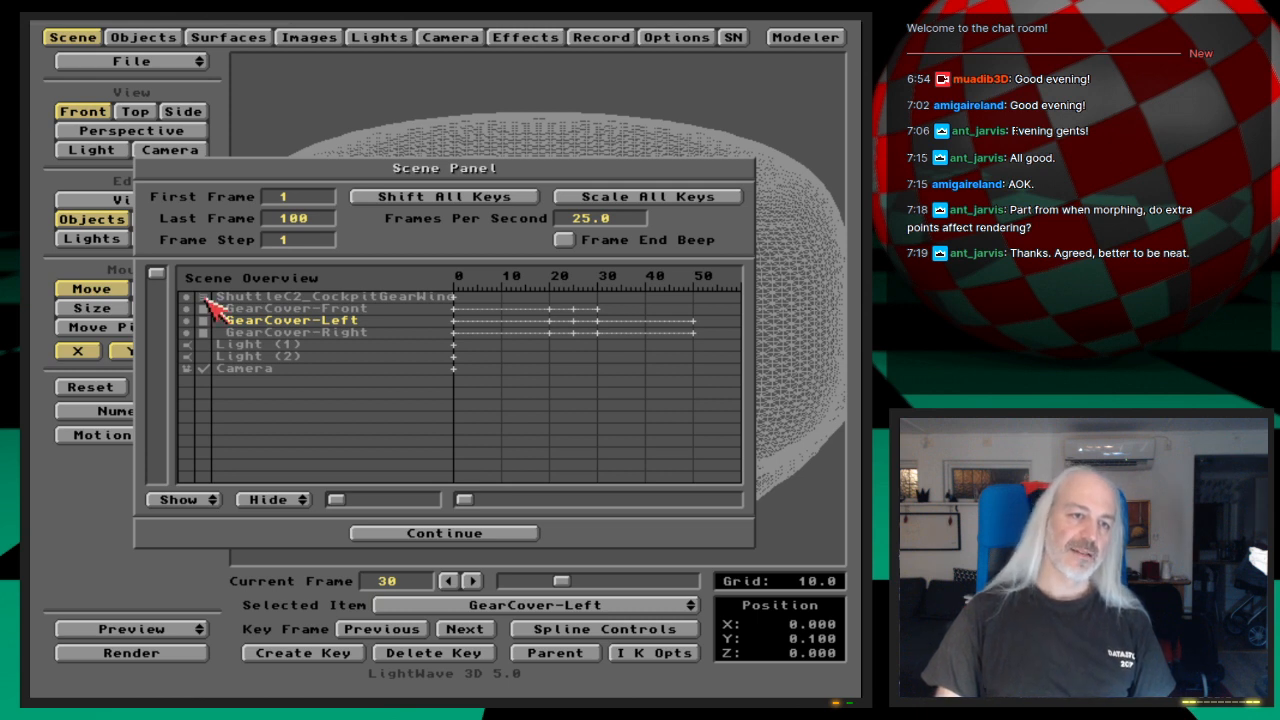
{"action": "left_click", "coordinate": [444, 533]}
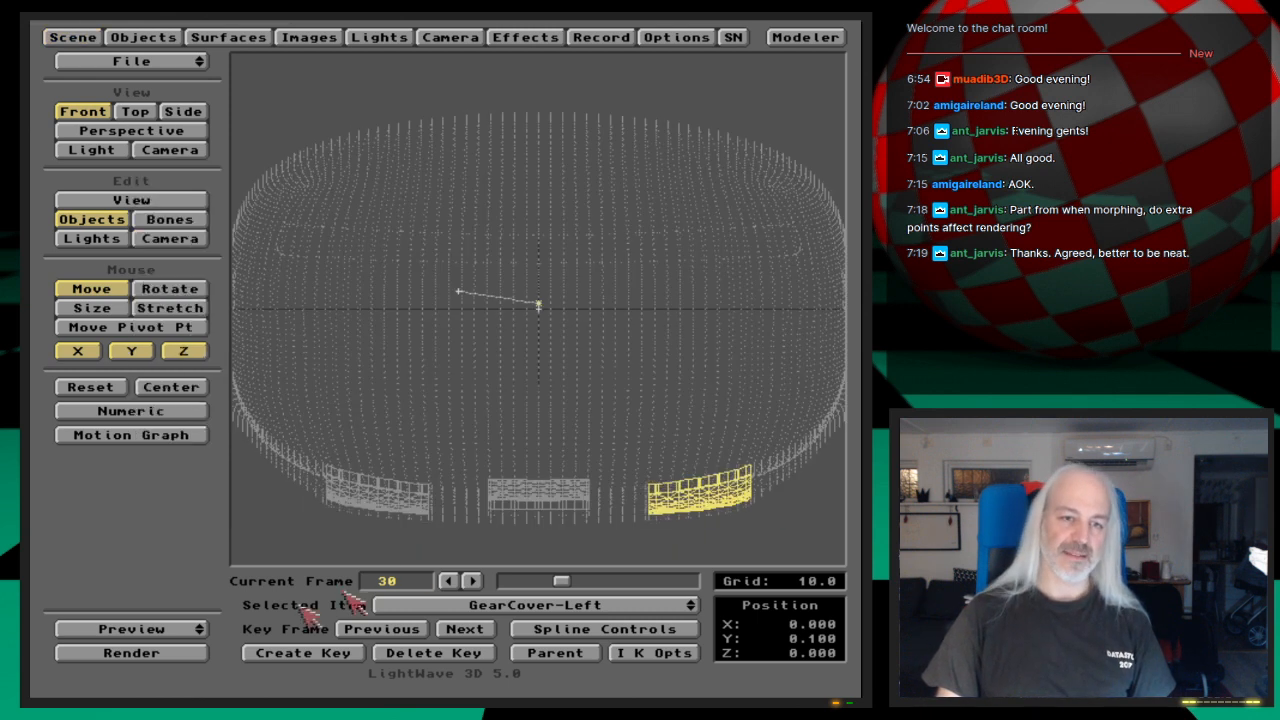
Step: Make a wireframe preview of frames 30 to 55 in the front view, play it and end the preview
{"action": "left_click_drag", "start_coordinate": [195, 632], "coordinate": [190, 620]}
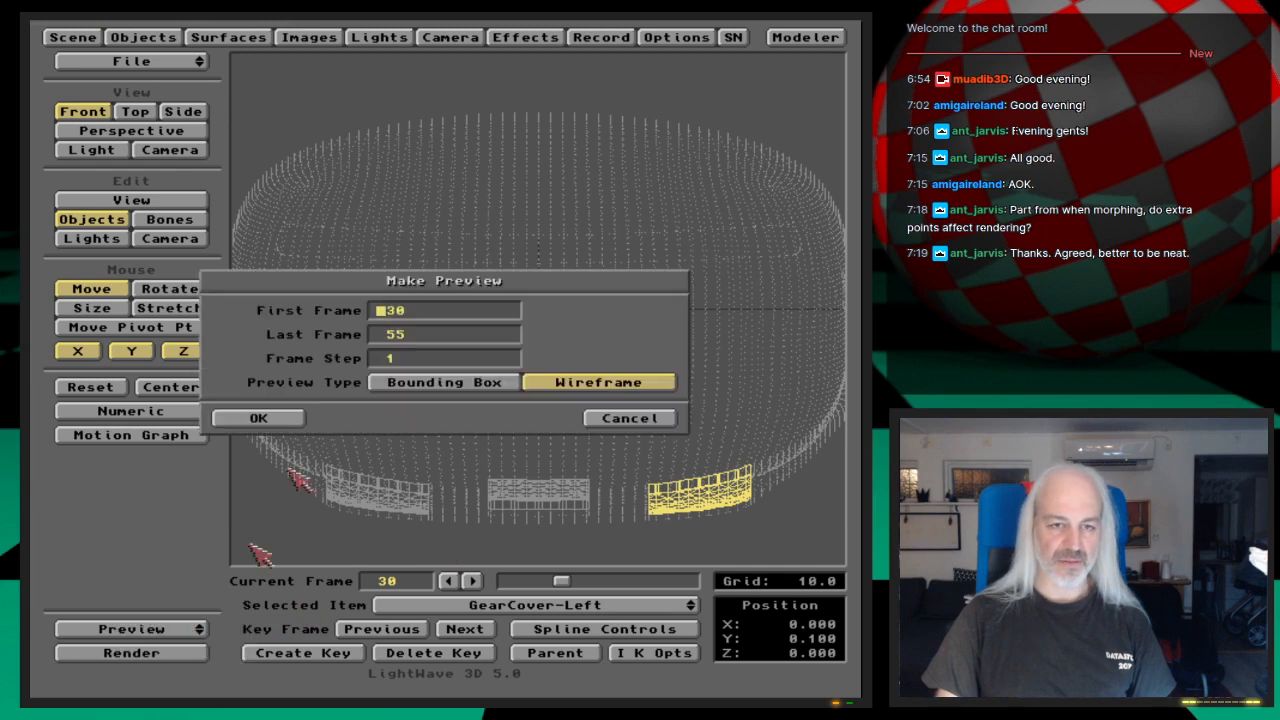
{"action": "left_click", "coordinate": [285, 422]}
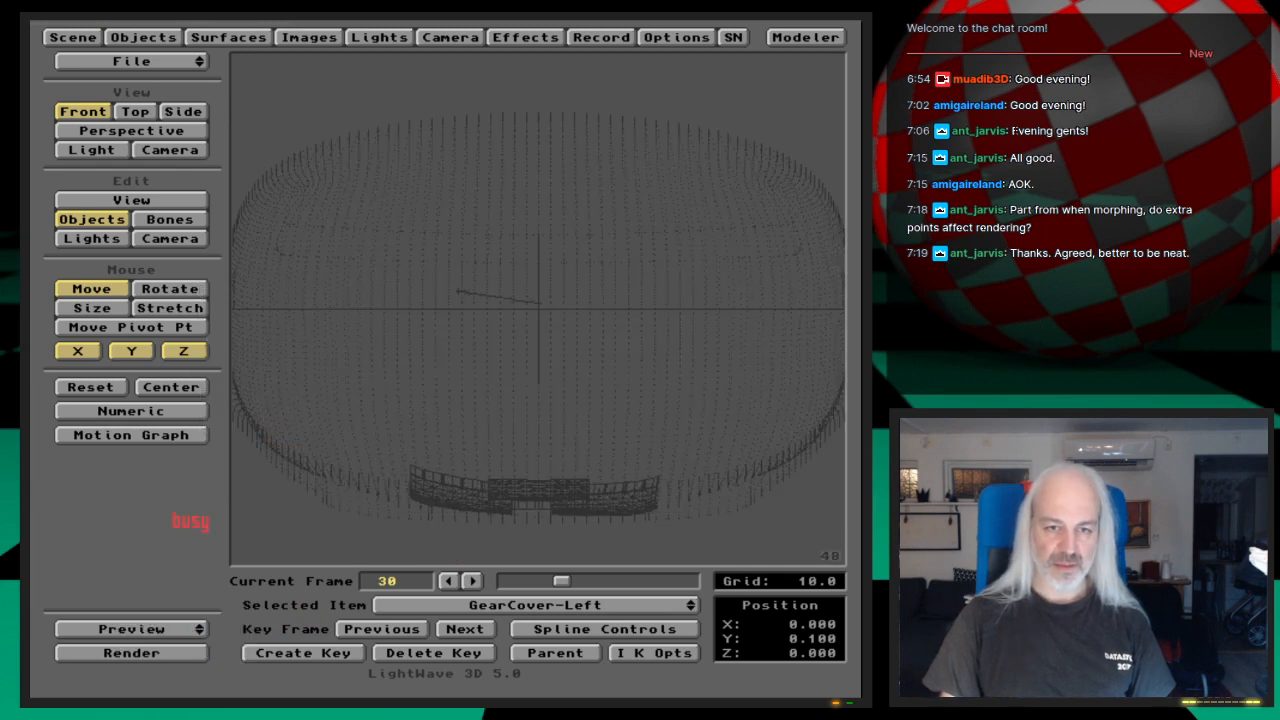
{"action": "left_click", "coordinate": [521, 601]}
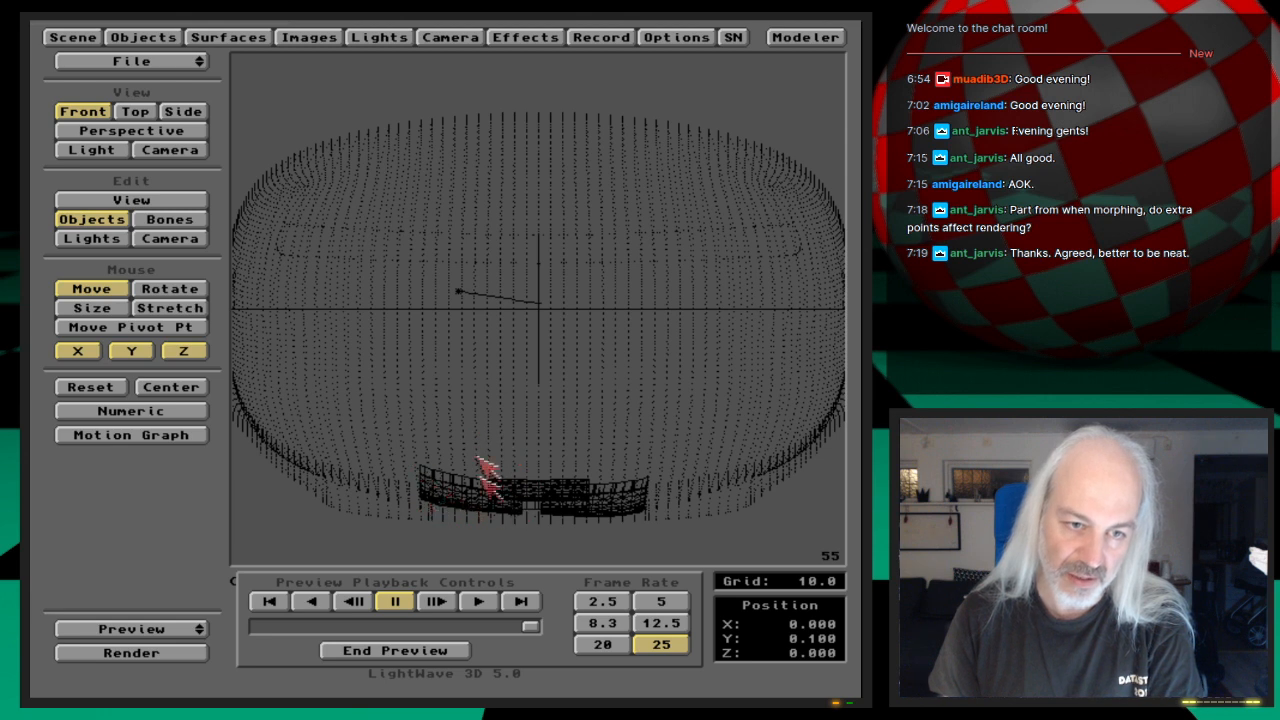
{"action": "left_click", "coordinate": [451, 656]}
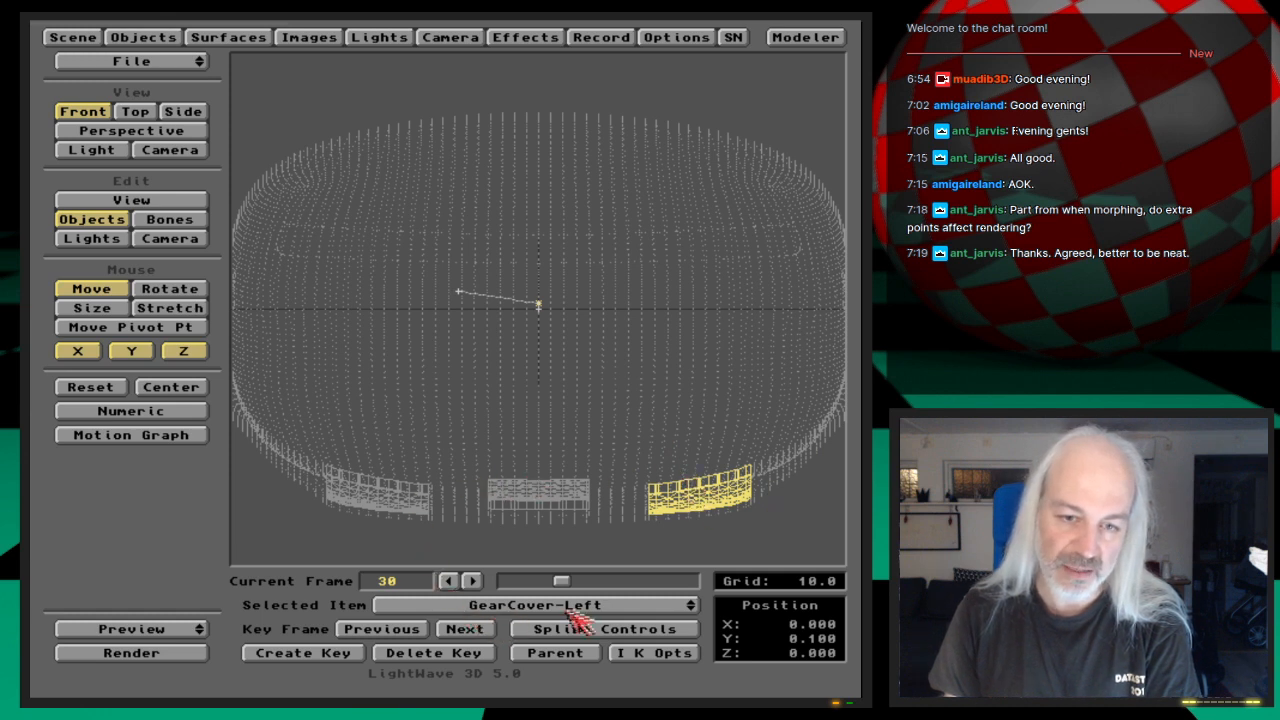
Step: At frame 50, move GearCover-Right to X 1.3, Y 0.3 and key it
{"action": "left_click", "coordinate": [474, 627]}
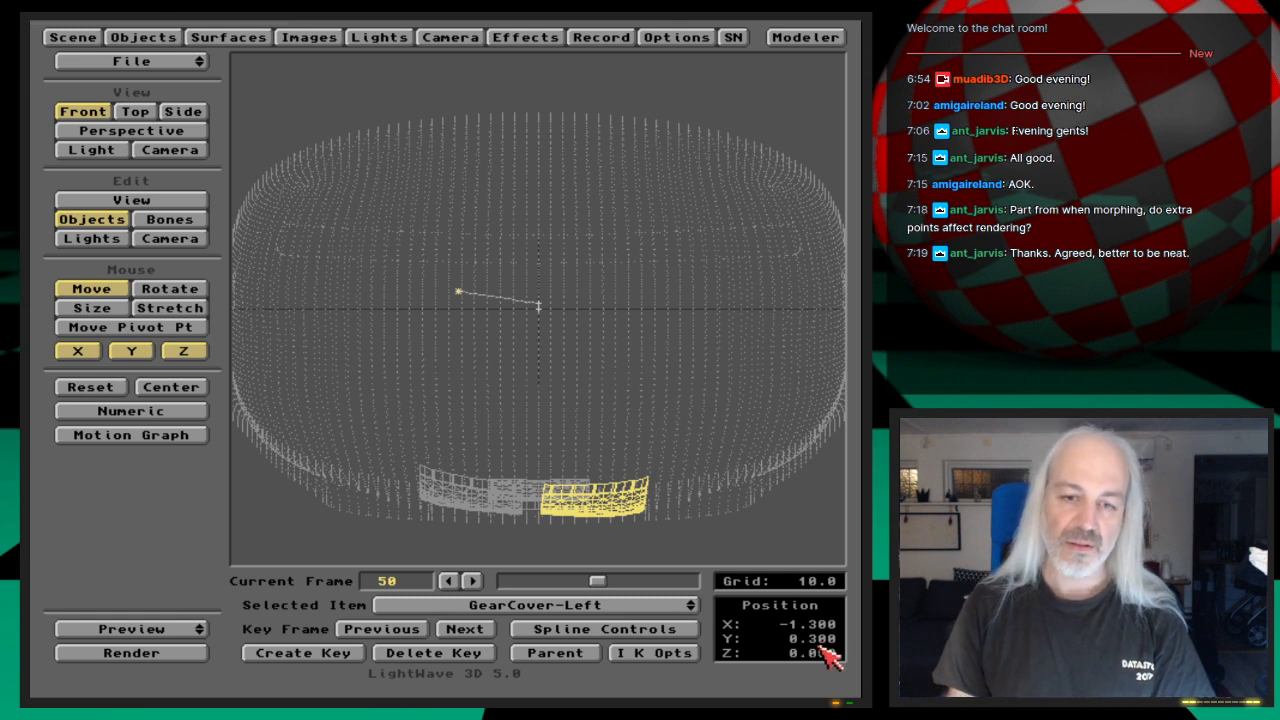
{"action": "mouse_move", "coordinate": [628, 605]}
{"action": "left_mouse_down"}
{"action": "mouse_move", "coordinate": [610, 617]}
{"action": "mouse_move", "coordinate": [618, 624]}
{"action": "left_mouse_up"}
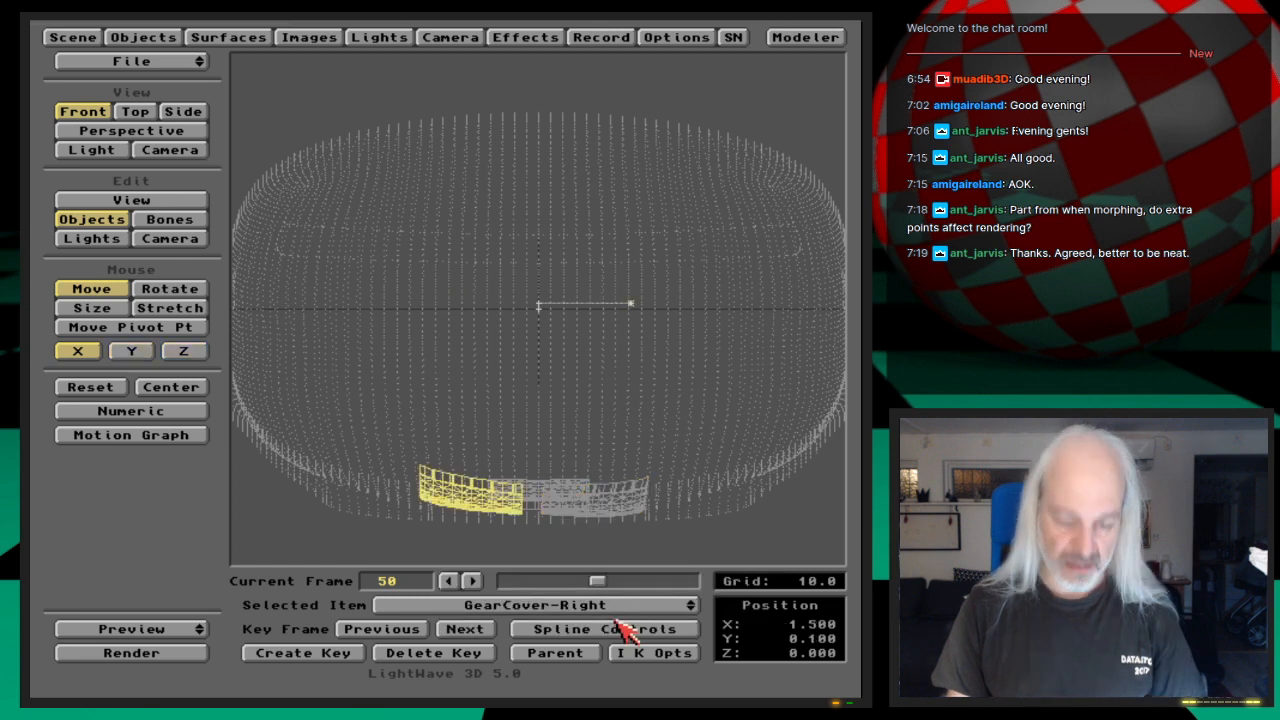
{"action": "key", "text": "n"}
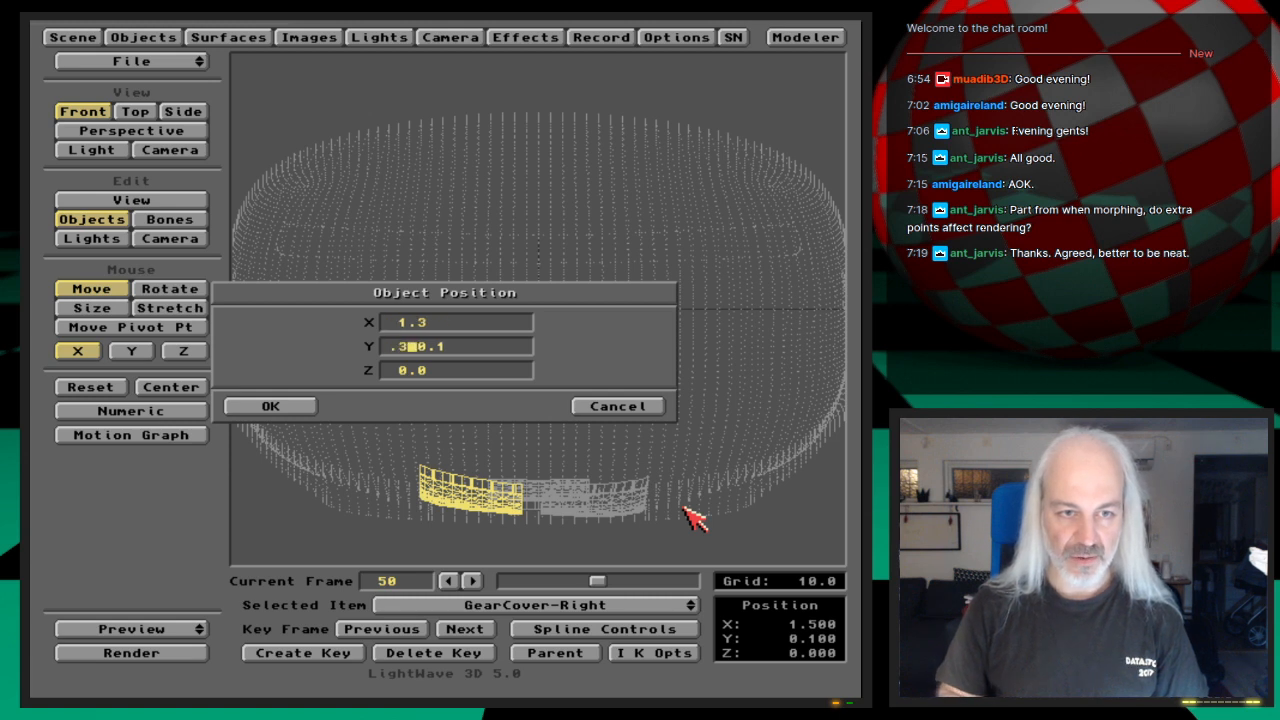
{"action": "key", "text": "Return"}
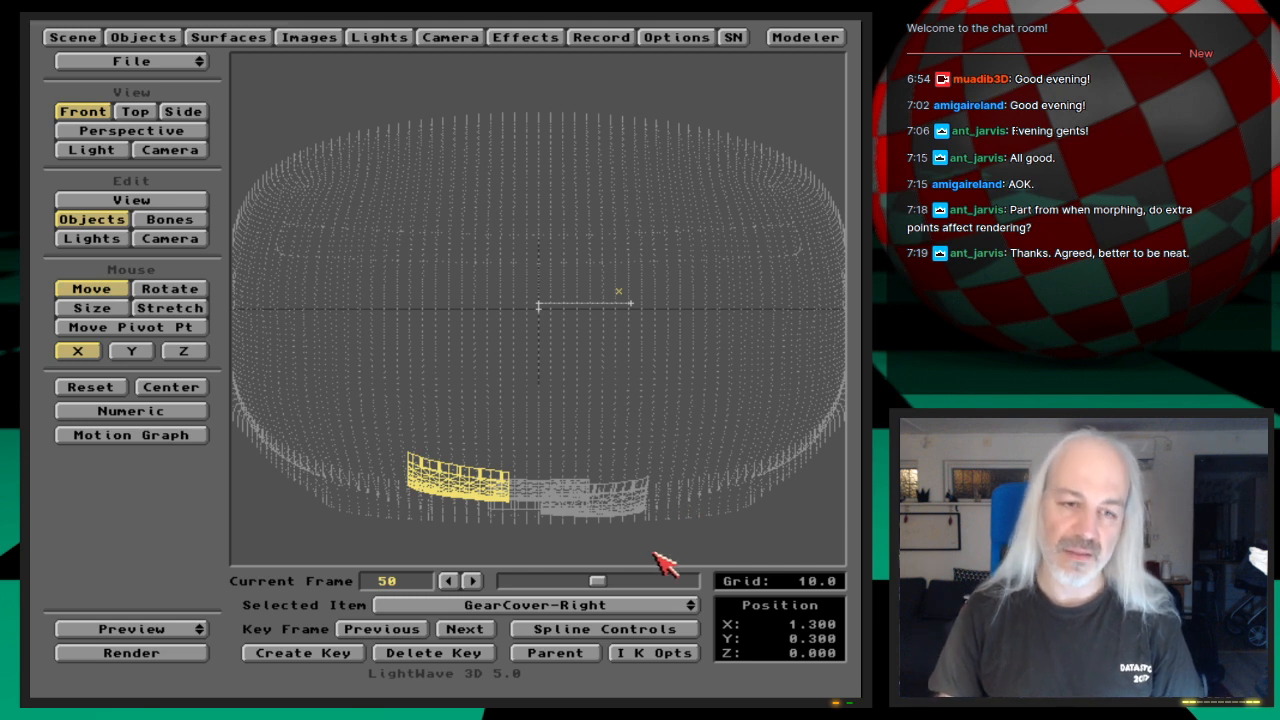
{"action": "key", "text": "Return"}
{"action": "key", "text": "Return"}
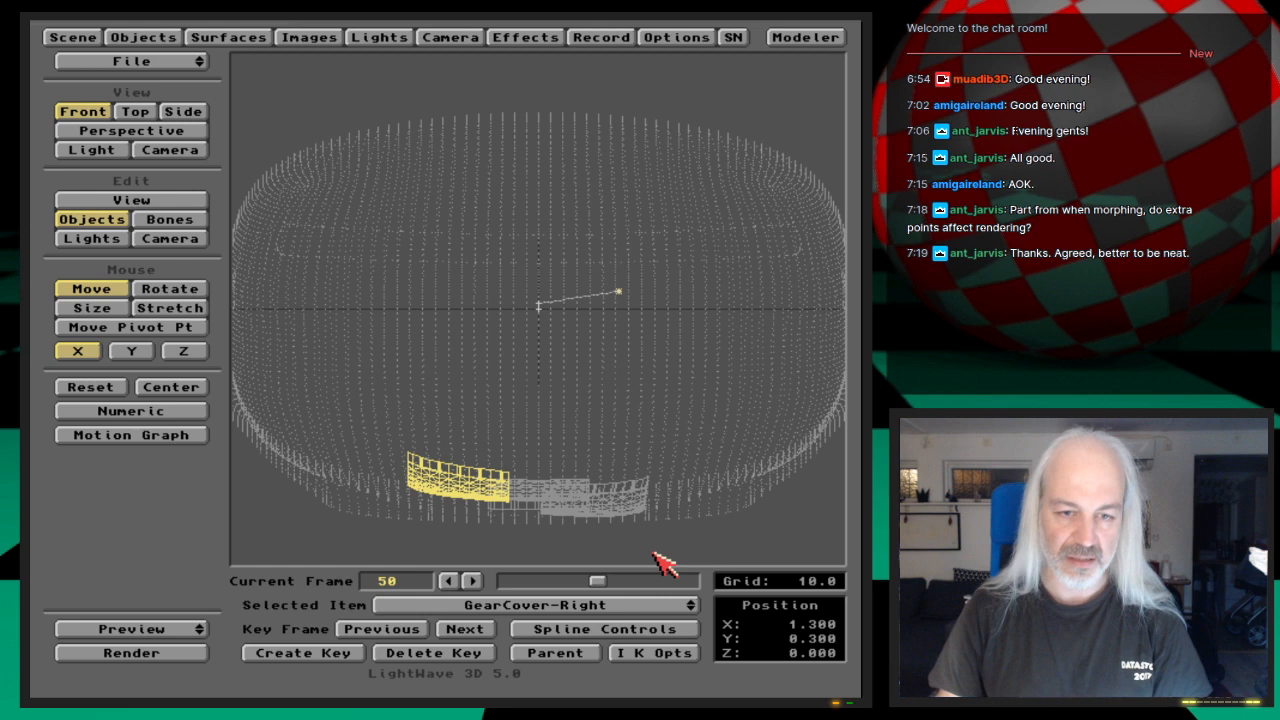
Step: Switch to rotation and check GearCover-Left's bank angle at frame 50 for comparison with GearCover-Right
{"action": "left_click", "coordinate": [643, 607]}
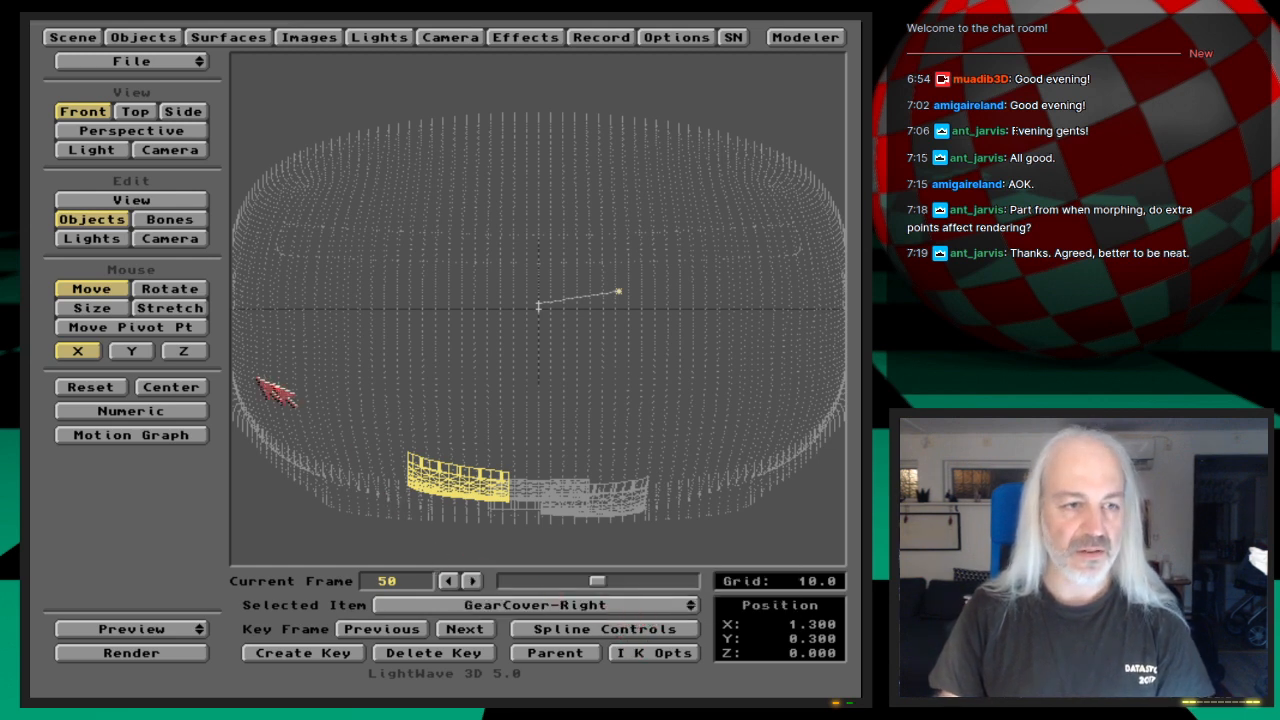
{"action": "left_click", "coordinate": [192, 290]}
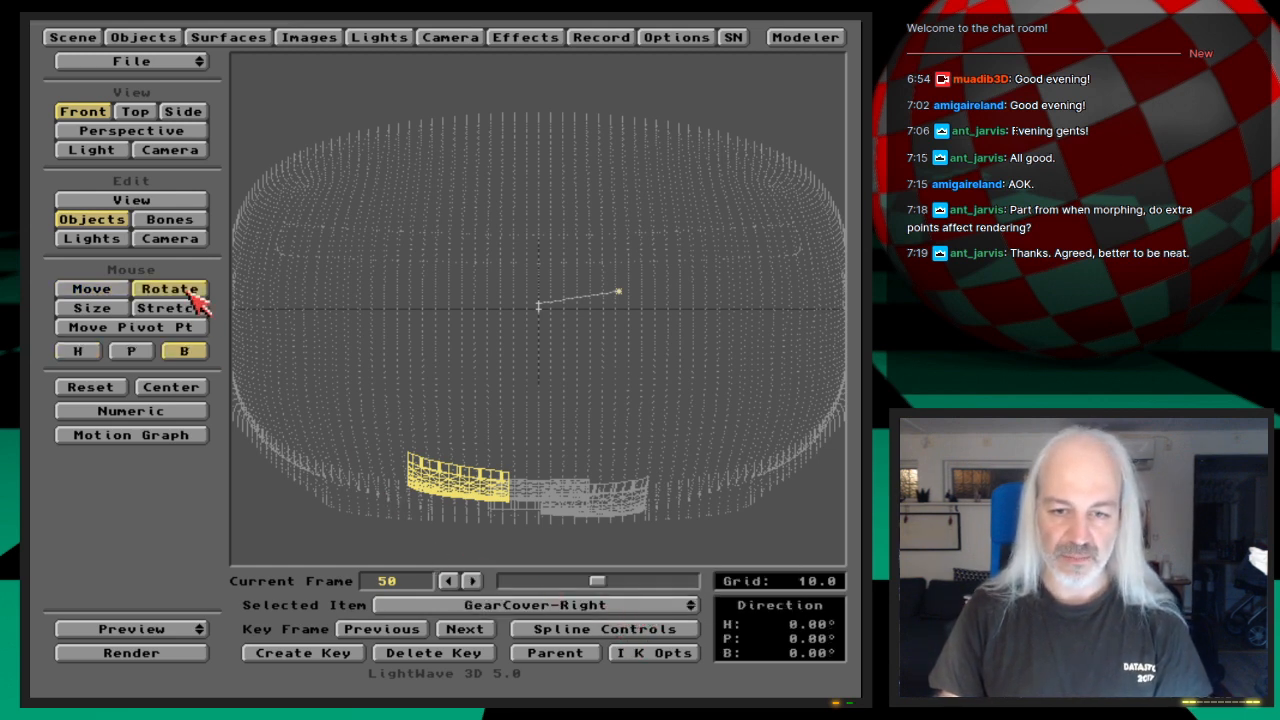
{"action": "left_click", "coordinate": [573, 605]}
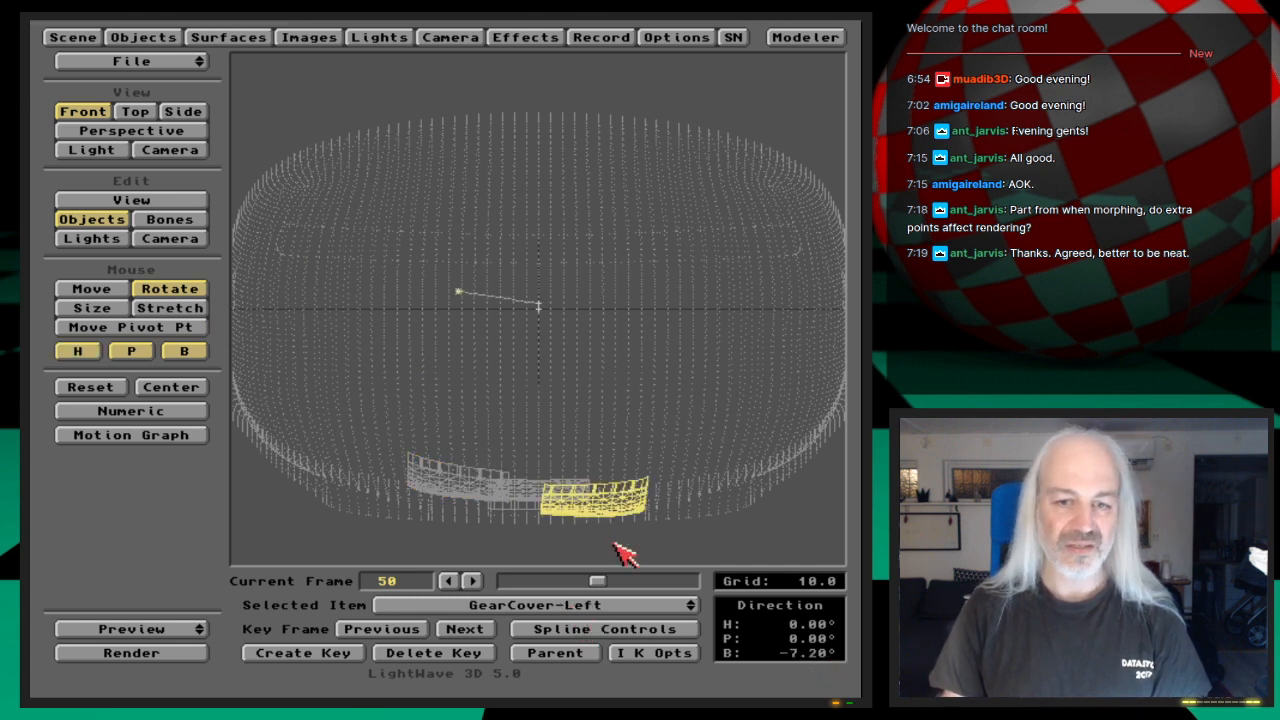
{"action": "key", "text": "Down"}
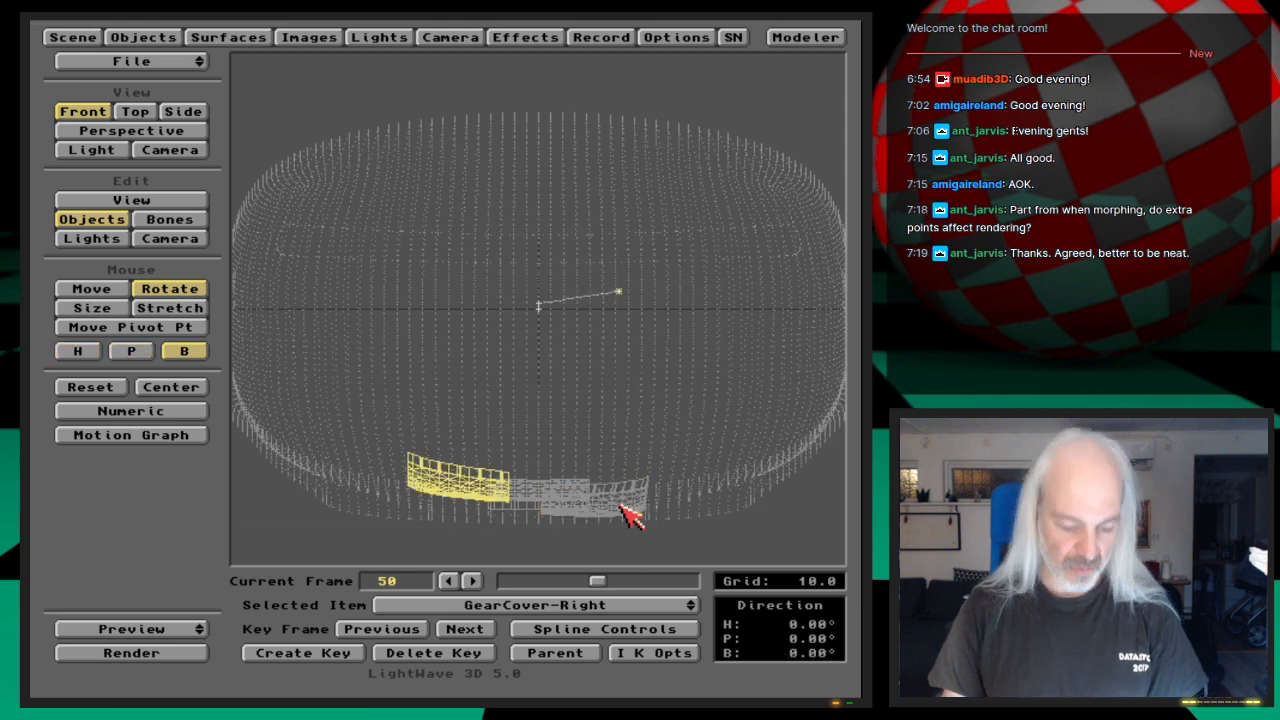
{"action": "key", "text": "n"}
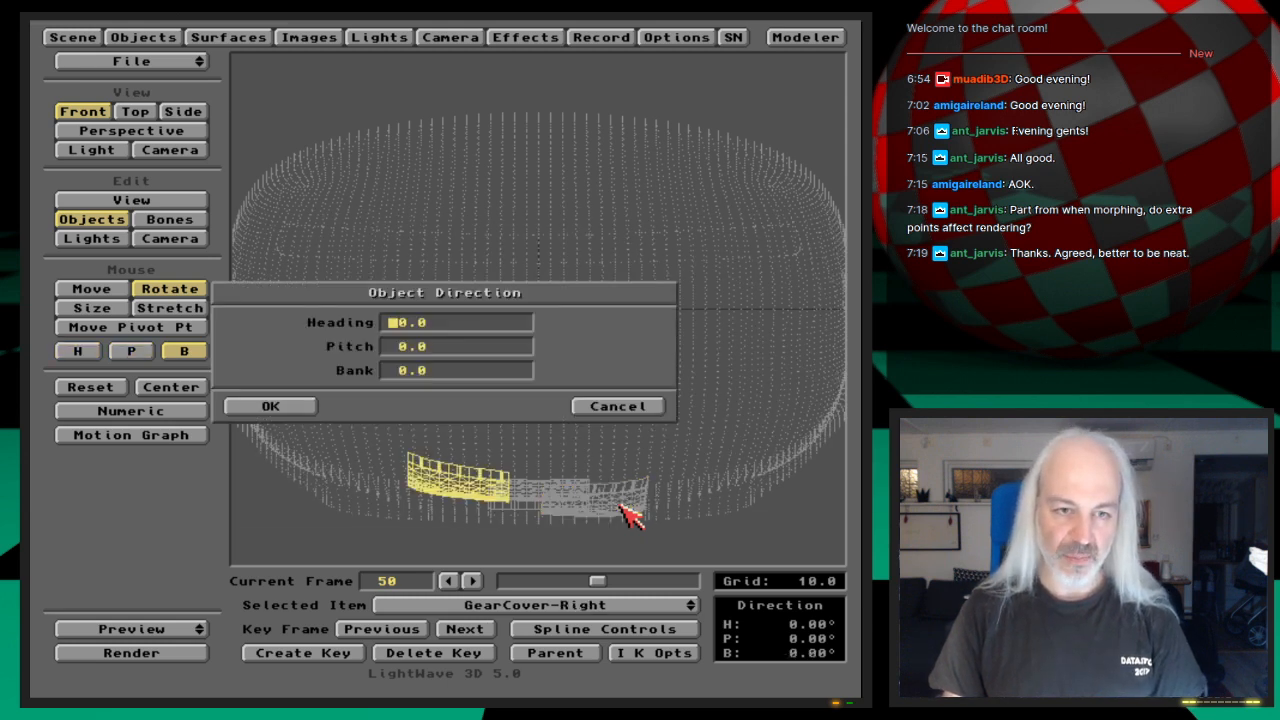
{"action": "left_click", "coordinate": [618, 407]}
{"action": "key", "text": "Down"}
{"action": "key", "text": "Up"}
{"action": "key", "text": "Up"}
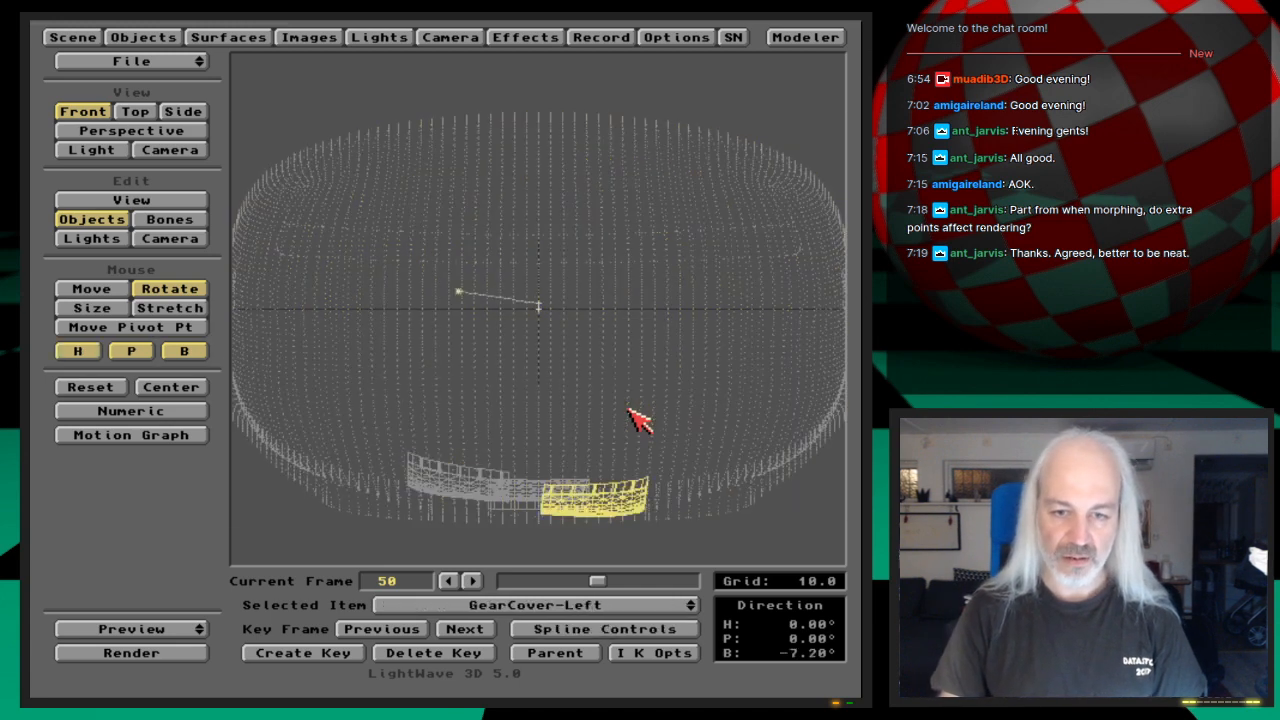
Step: Set GearCover-Right's bank to 7.2° and key the rotation at frame 50
{"action": "key", "text": "Down"}
{"action": "key", "text": "n"}
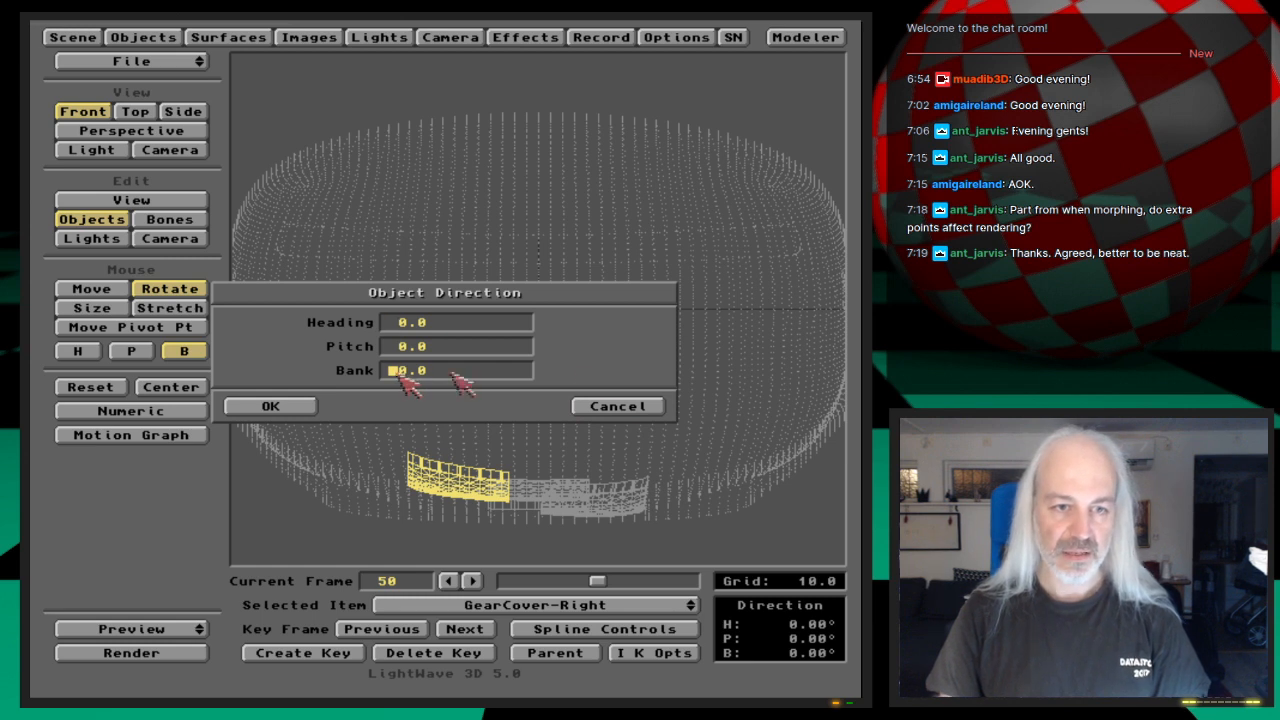
{"action": "key", "text": "Return"}
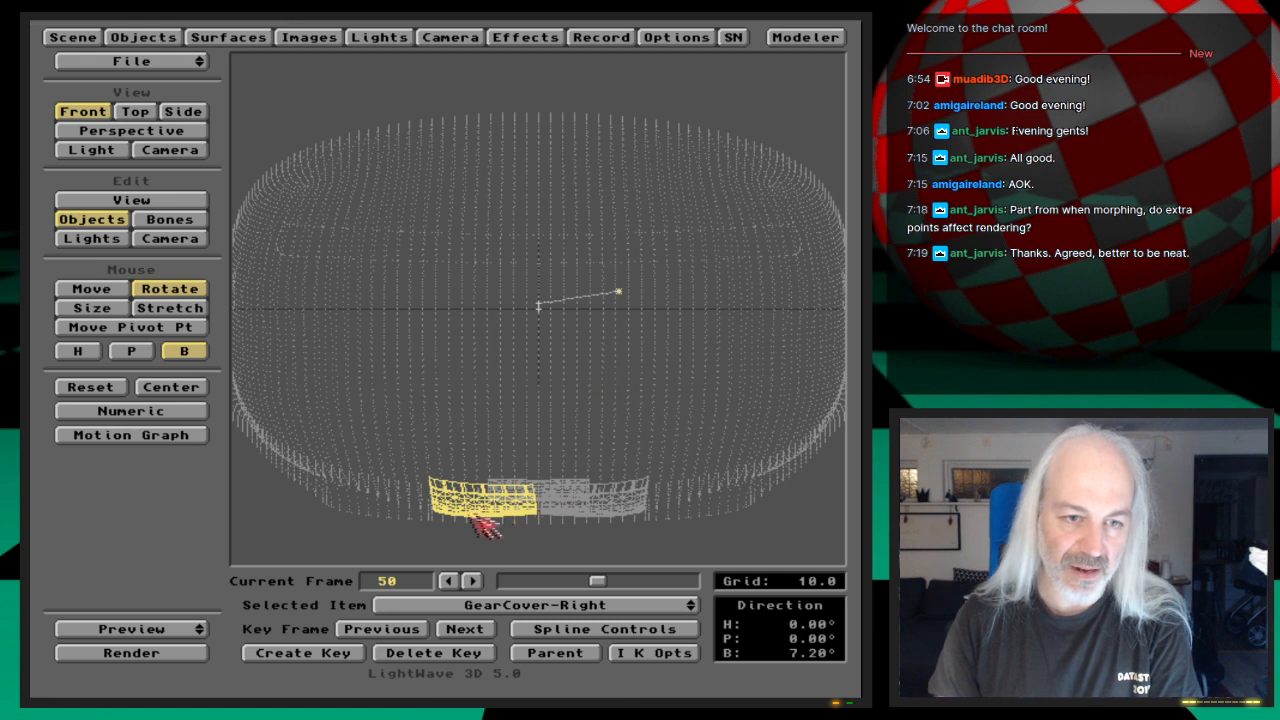
{"action": "key", "text": "Return"}
{"action": "left_click", "coordinate": [643, 404]}
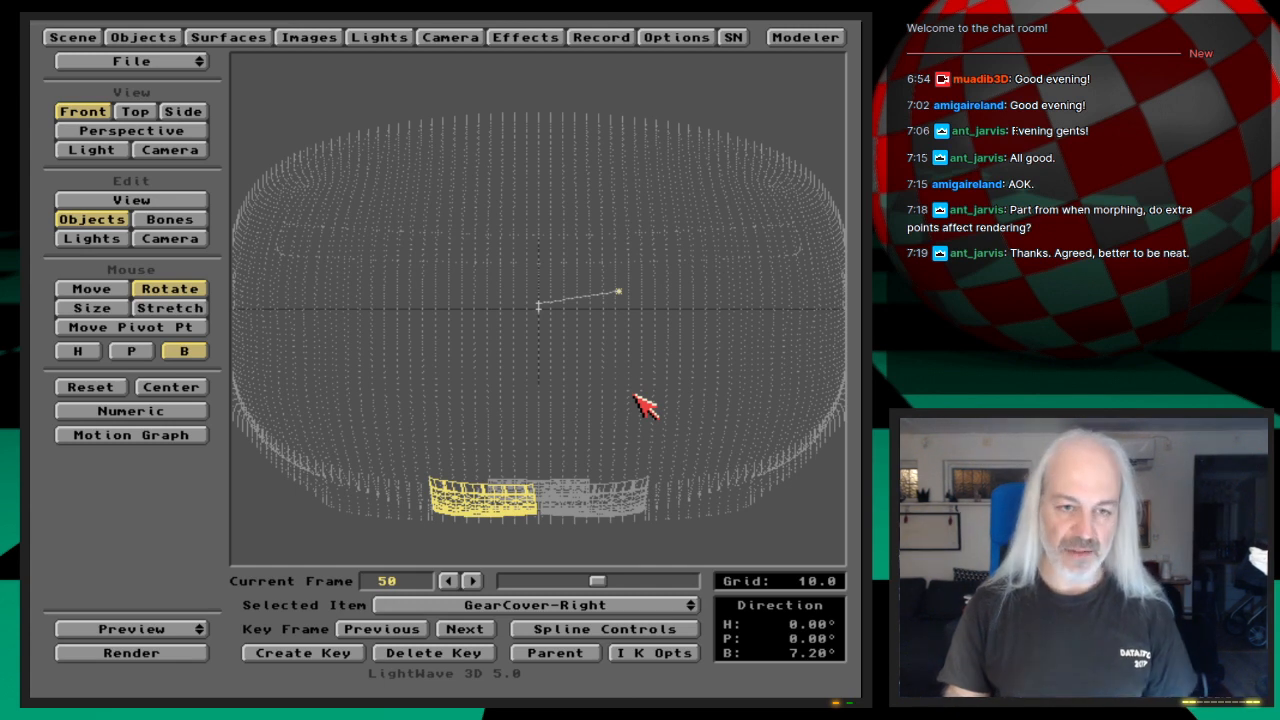
Step: Save the scene over the existing Shuttle-GearDoorsAnimated file
{"action": "key", "text": "s"}
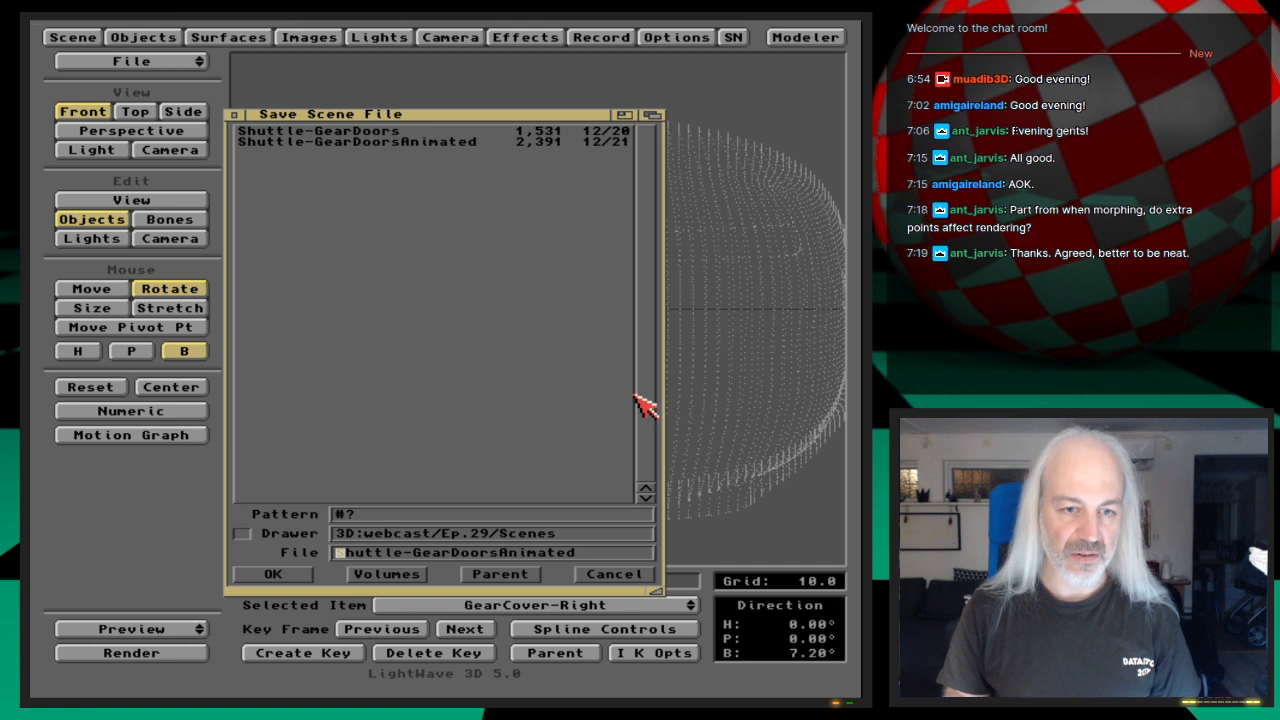
{"action": "key", "text": "Return"}
{"action": "left_click", "coordinate": [641, 398]}
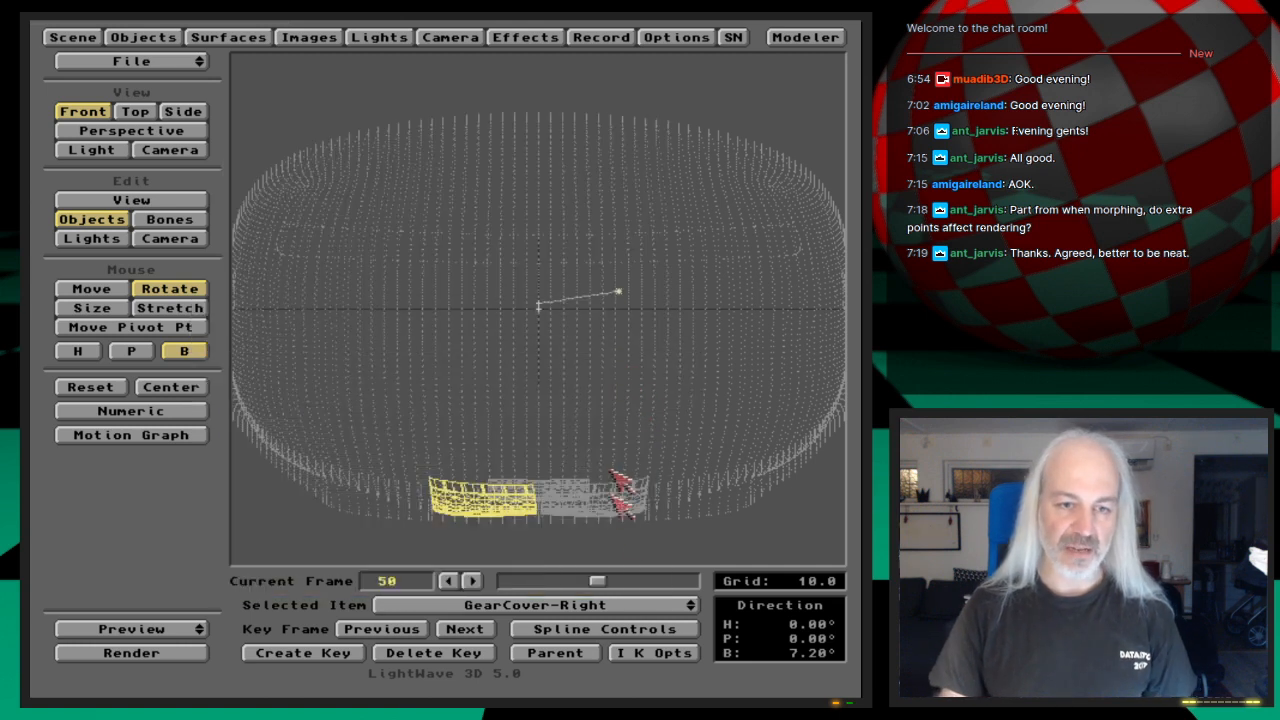
Step: Make a wireframe preview from the camera view for frames 0 to 55, play it and end the preview
{"action": "key", "text": "6"}
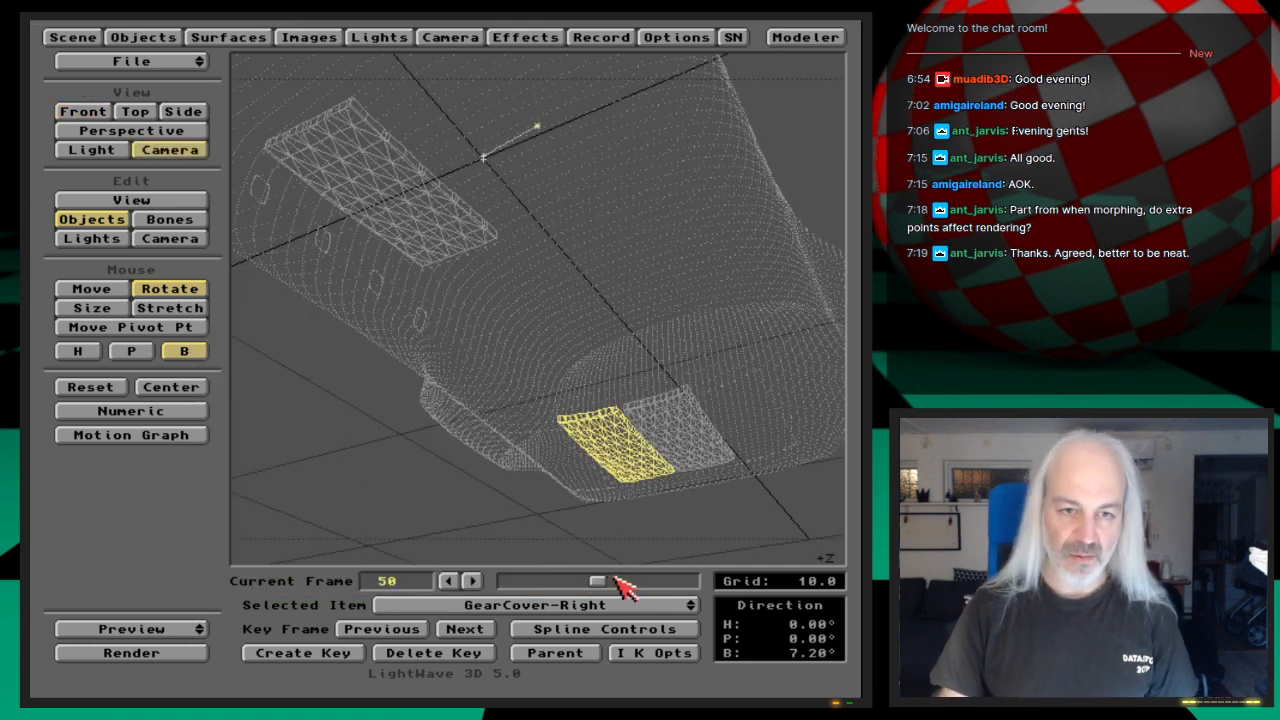
{"action": "left_click", "coordinate": [192, 630]}
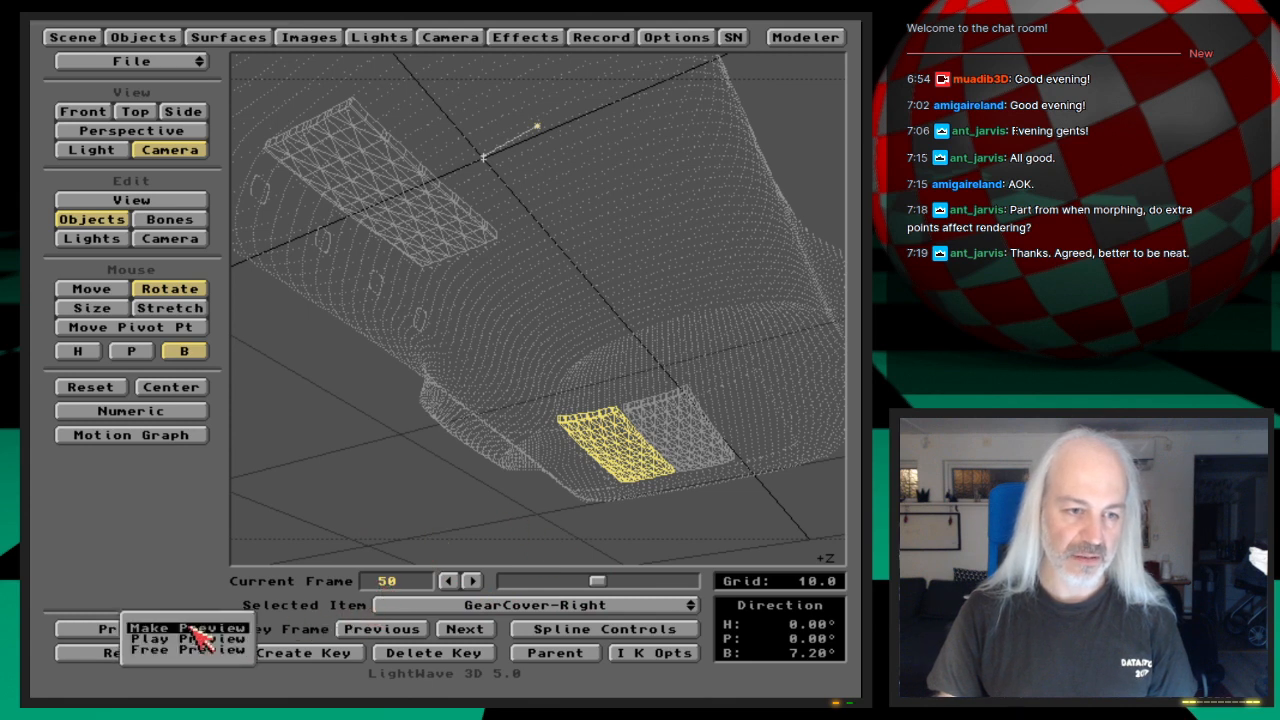
{"action": "left_click", "coordinate": [190, 628]}
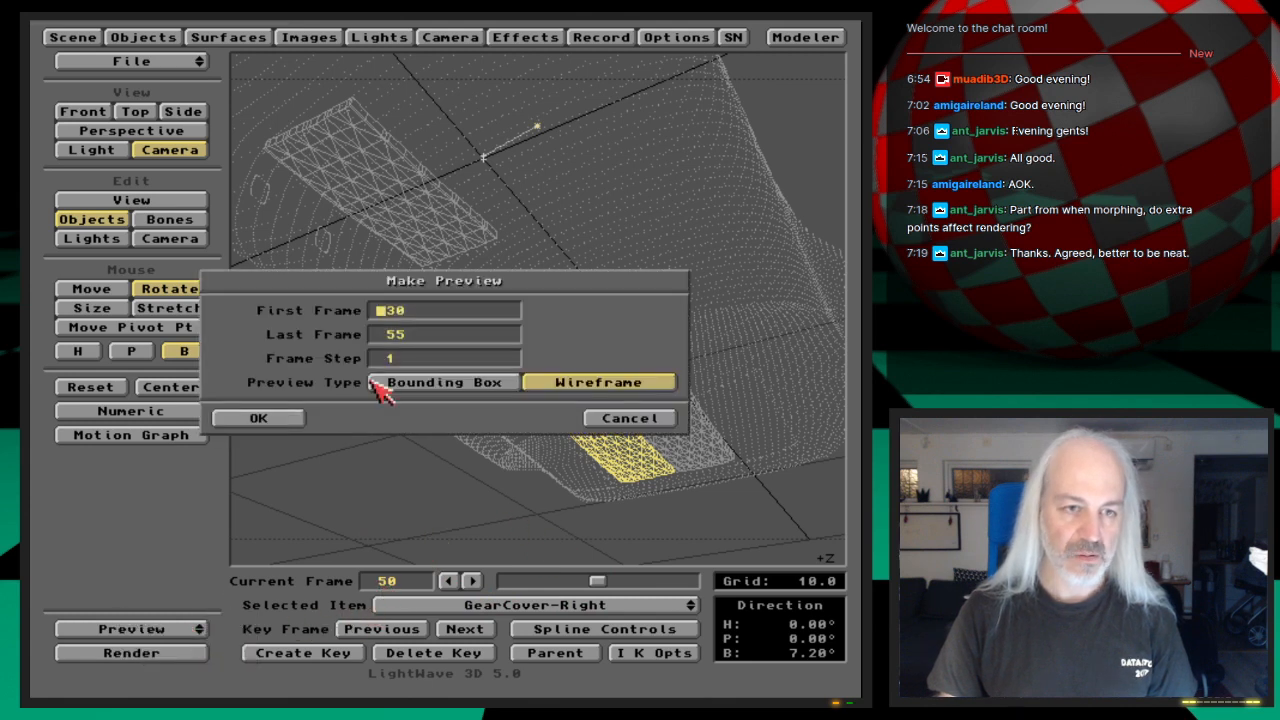
{"action": "left_click", "coordinate": [291, 424]}
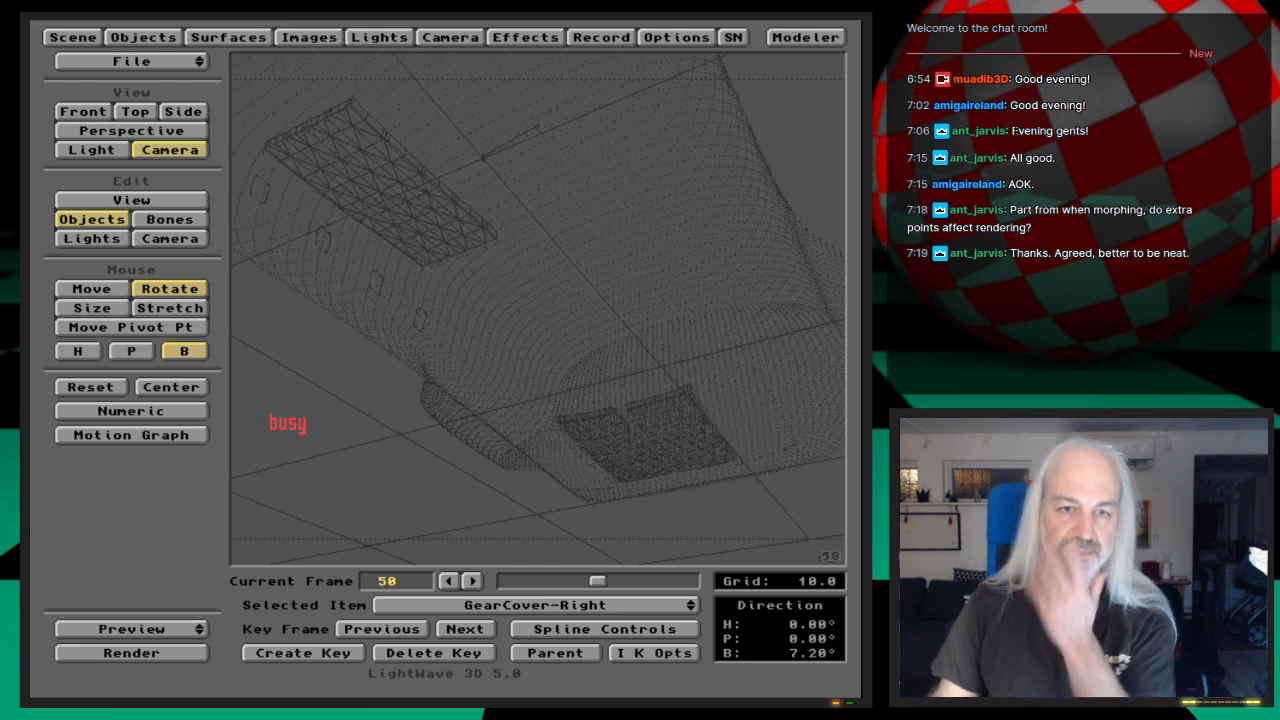
{"action": "left_click", "coordinate": [520, 601]}
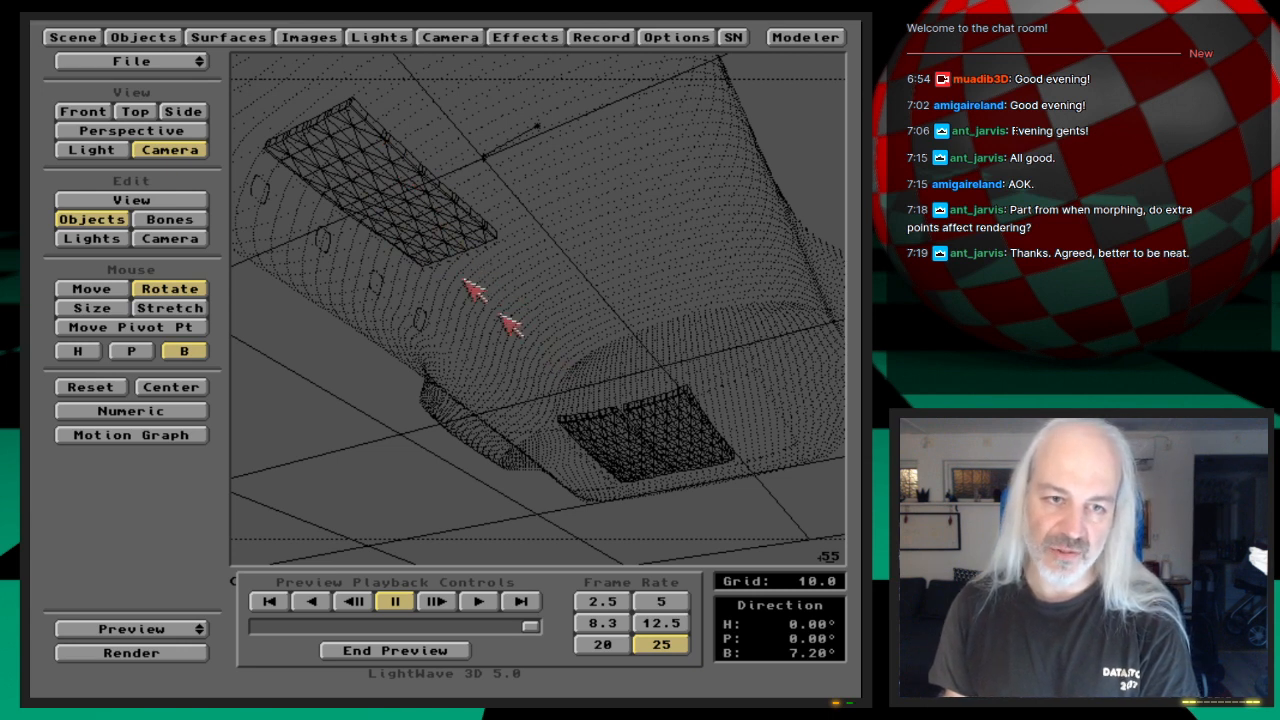
{"action": "left_click", "coordinate": [438, 650]}
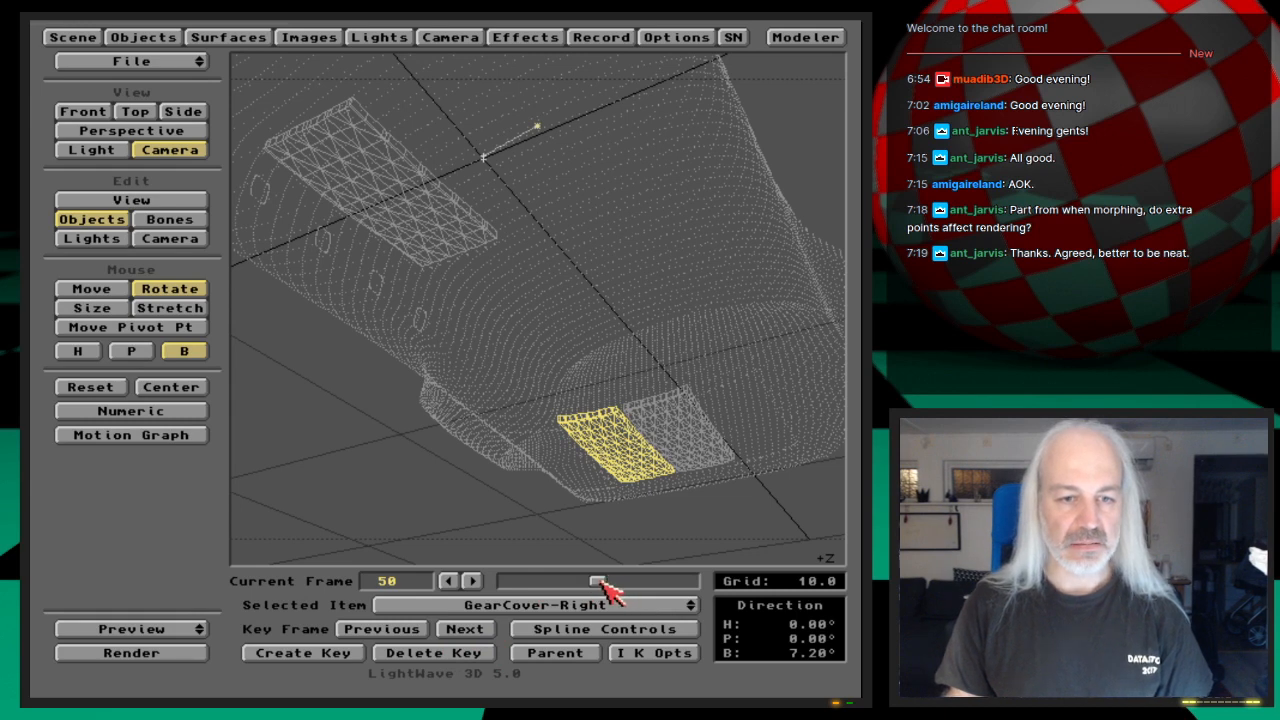
Step: Select the GearCover-Front object and centre the top view so that the whole cover is in view
{"action": "mouse_move", "coordinate": [605, 590]}
{"action": "left_mouse_down"}
{"action": "mouse_move", "coordinate": [606, 605]}
{"action": "mouse_move", "coordinate": [605, 580]}
{"action": "left_mouse_up"}
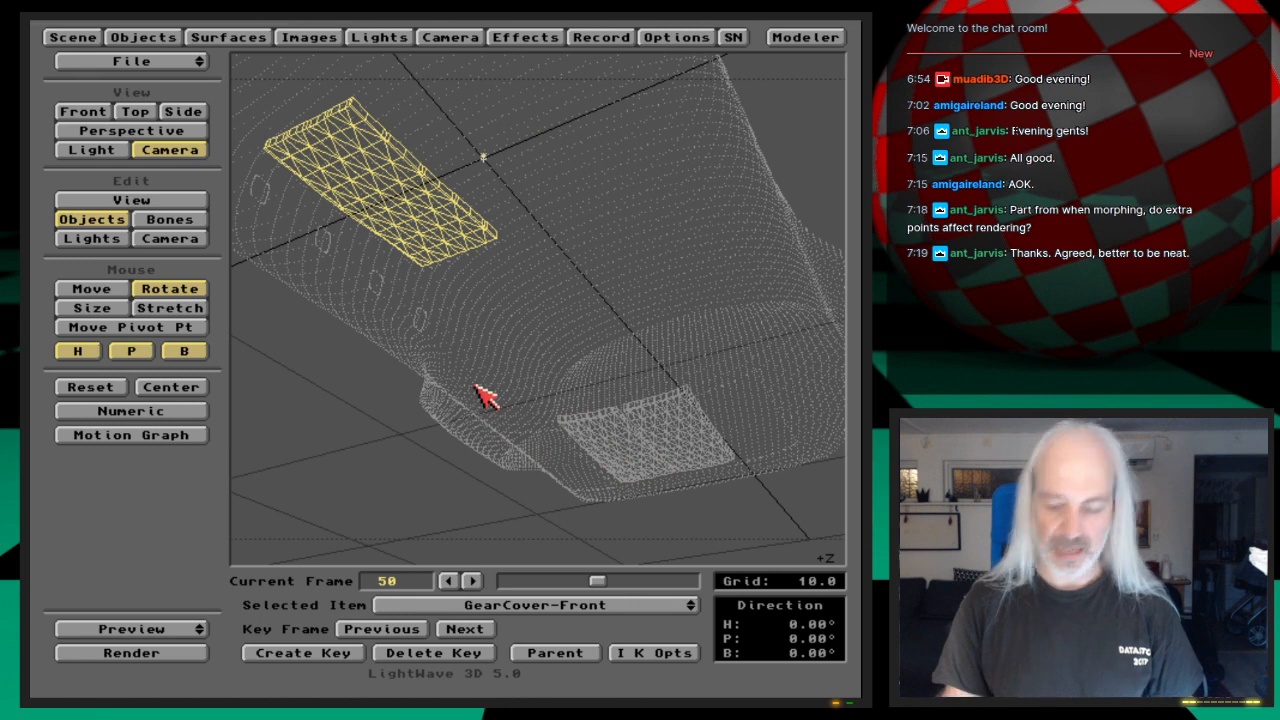
{"action": "key", "text": "2"}
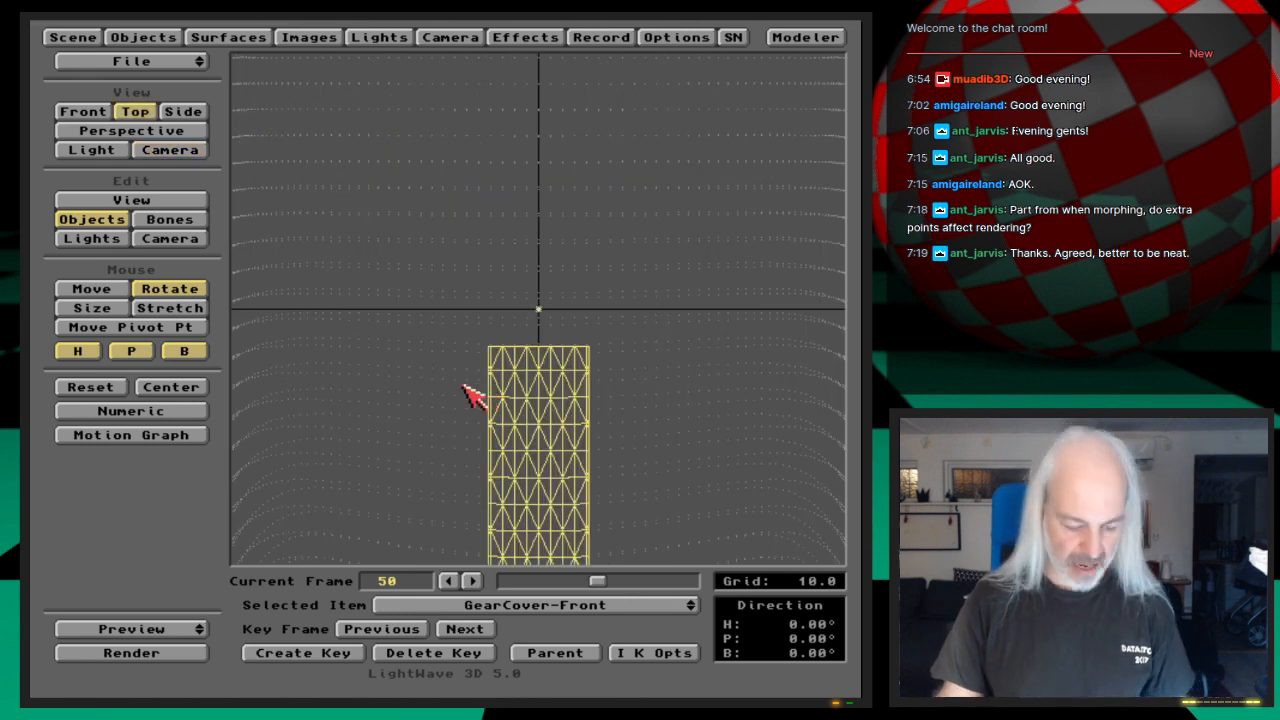
{"action": "key", "text": "v"}
{"action": "mouse_move", "coordinate": [553, 469]}
{"action": "left_mouse_down"}
{"action": "mouse_move", "coordinate": [565, 203]}
{"action": "mouse_move", "coordinate": [553, 468]}
{"action": "left_mouse_up"}
{"action": "key", "text": "o"}
{"action": "key", "text": "v"}
{"action": "left_click_drag", "start_coordinate": [563, 373], "coordinate": [563, 410]}
{"action": "key", "text": "o"}
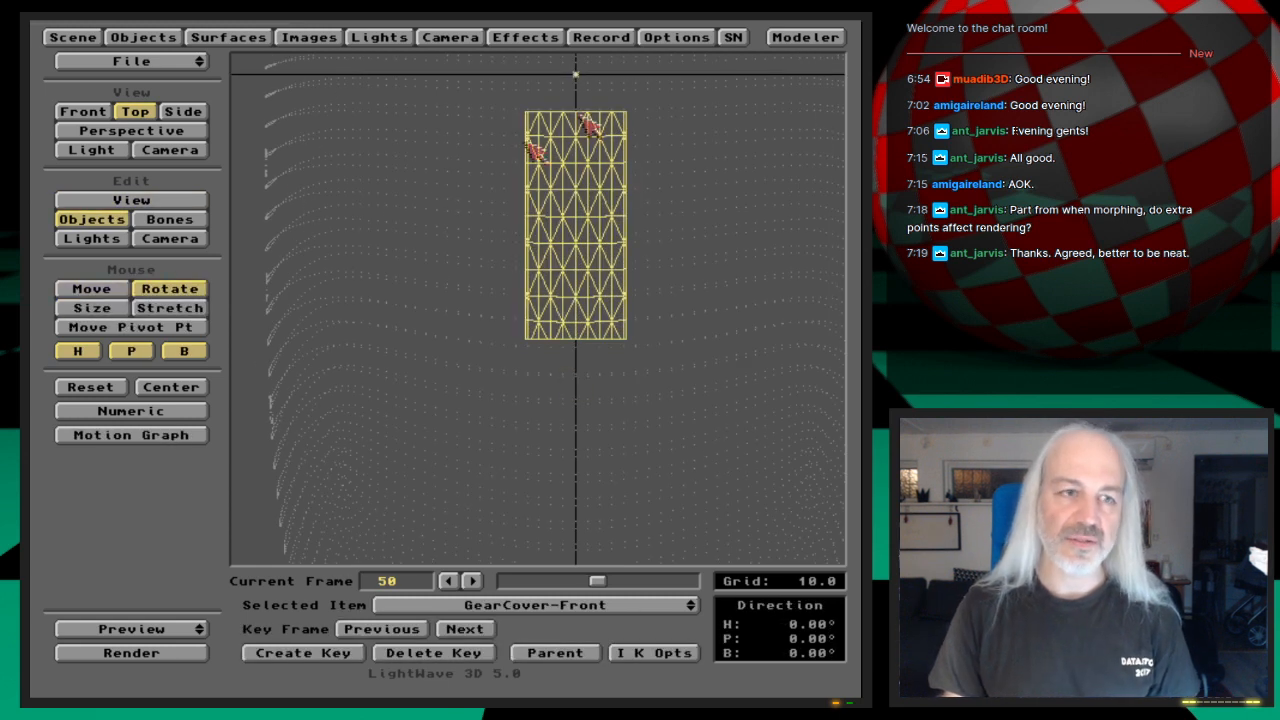
Step: Step through GearCover-Front's keyframes from frame 0 and stop at the key on frame 30
{"action": "left_click", "coordinate": [403, 630]}
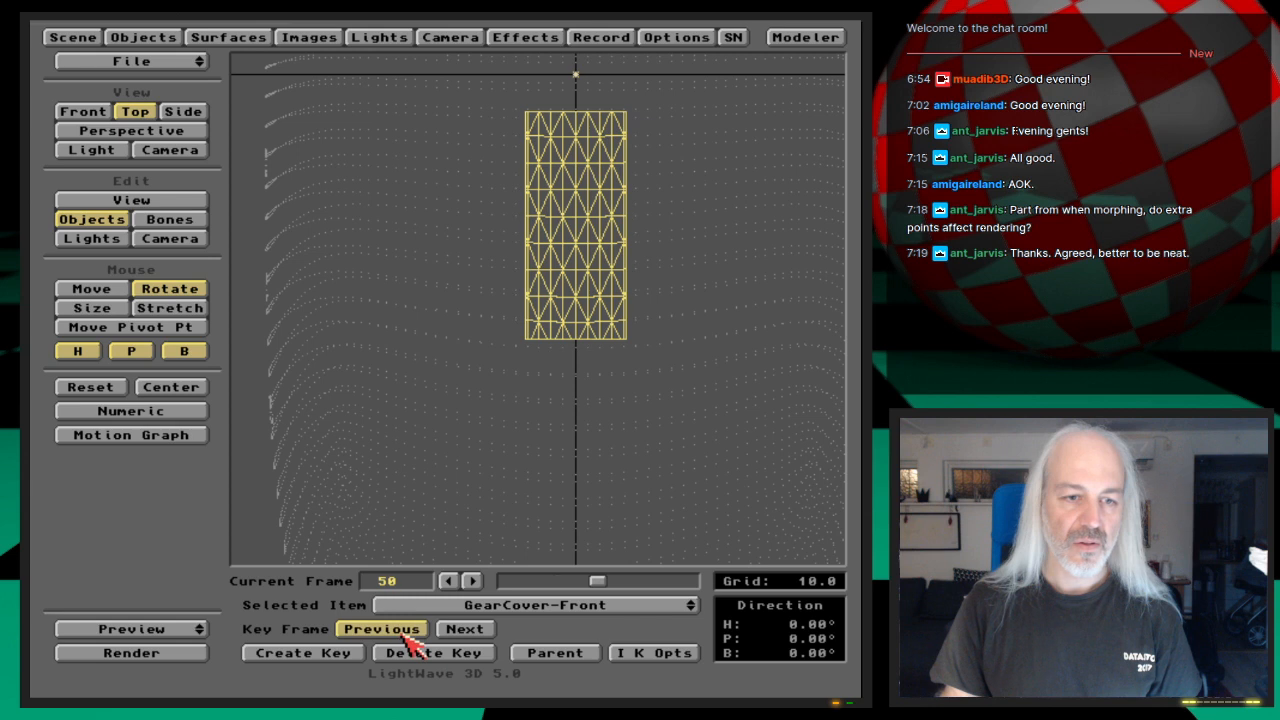
{"action": "left_click", "coordinate": [475, 632]}
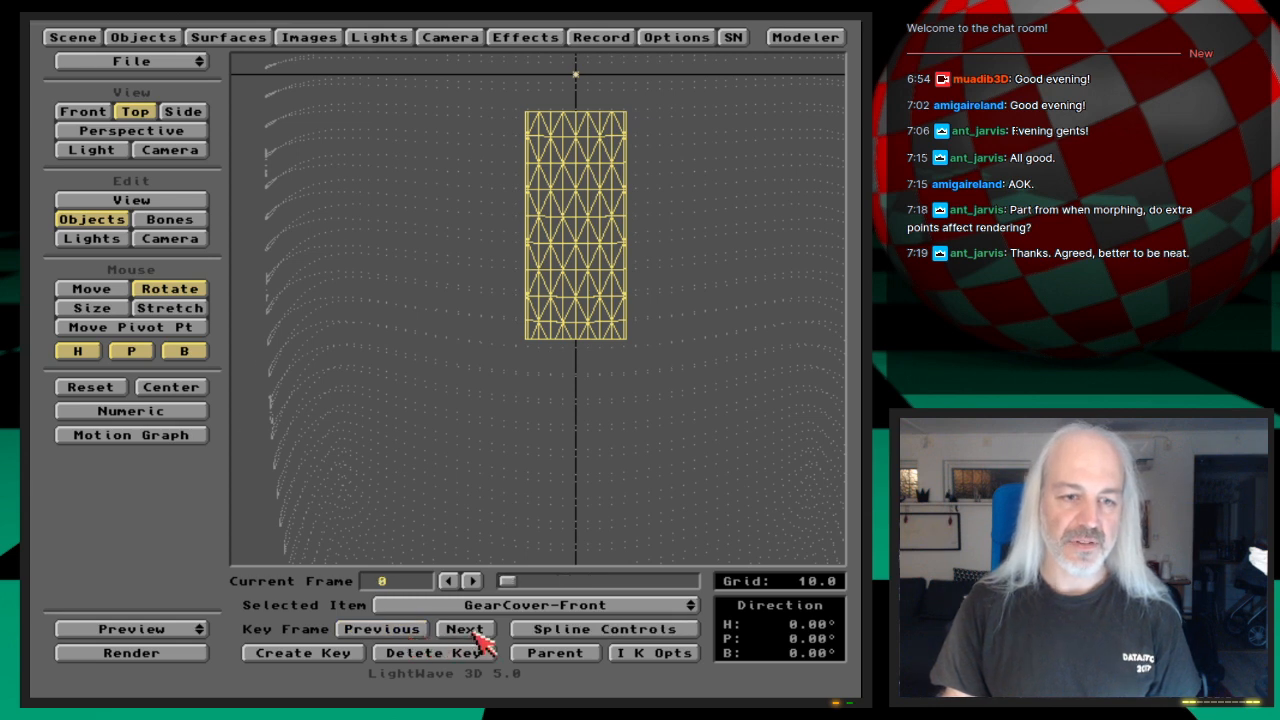
{"action": "left_click", "coordinate": [464, 632]}
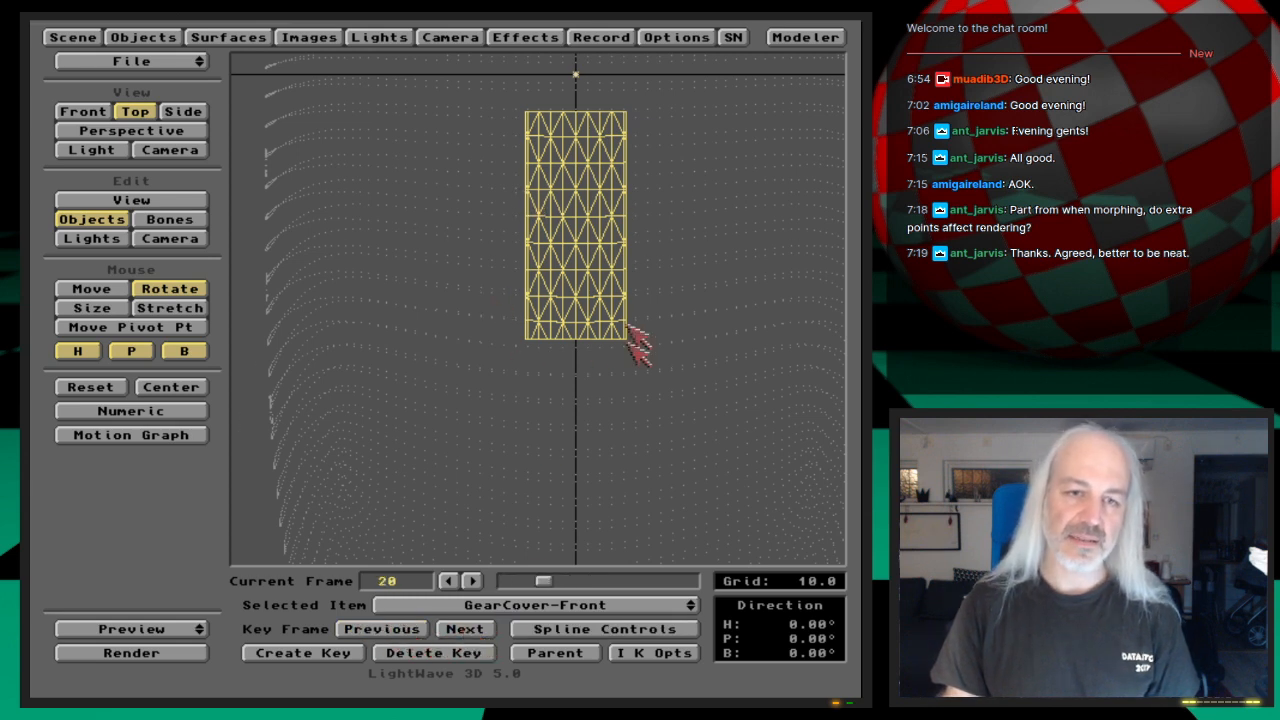
{"action": "left_click", "coordinate": [488, 632]}
{"action": "left_click", "coordinate": [488, 632]}
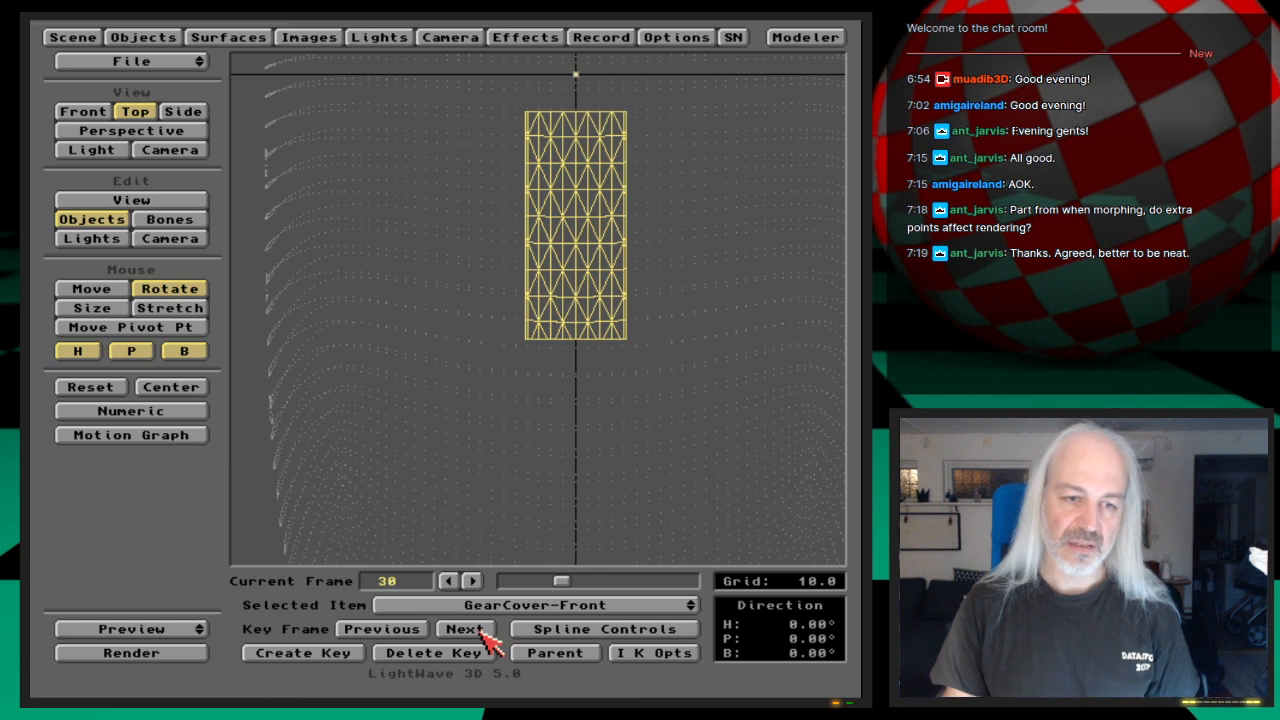
Step: Move GearCover-Front along the Z axis only, to Z -3.5, and key this position at frame 50
{"action": "left_click", "coordinate": [97, 290]}
{"action": "left_click", "coordinate": [145, 351]}
{"action": "left_click", "coordinate": [86, 351]}
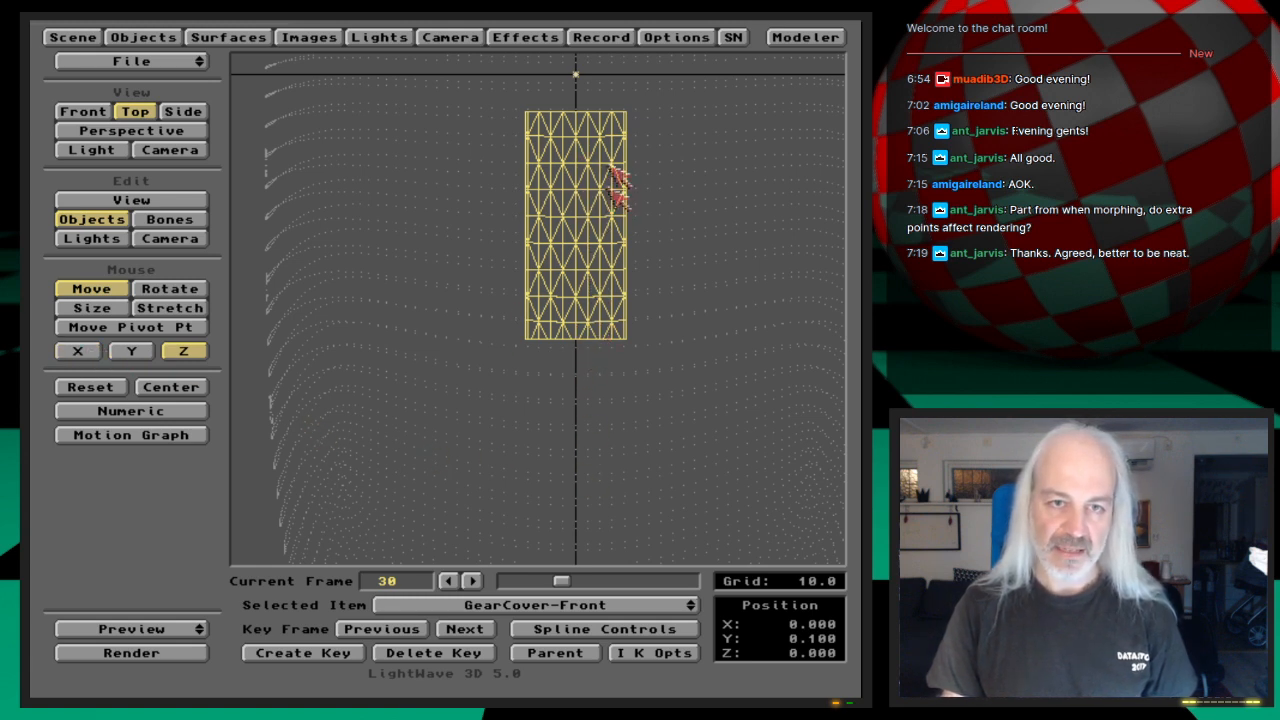
{"action": "left_click_drag", "start_coordinate": [575, 74], "coordinate": [575, 327]}
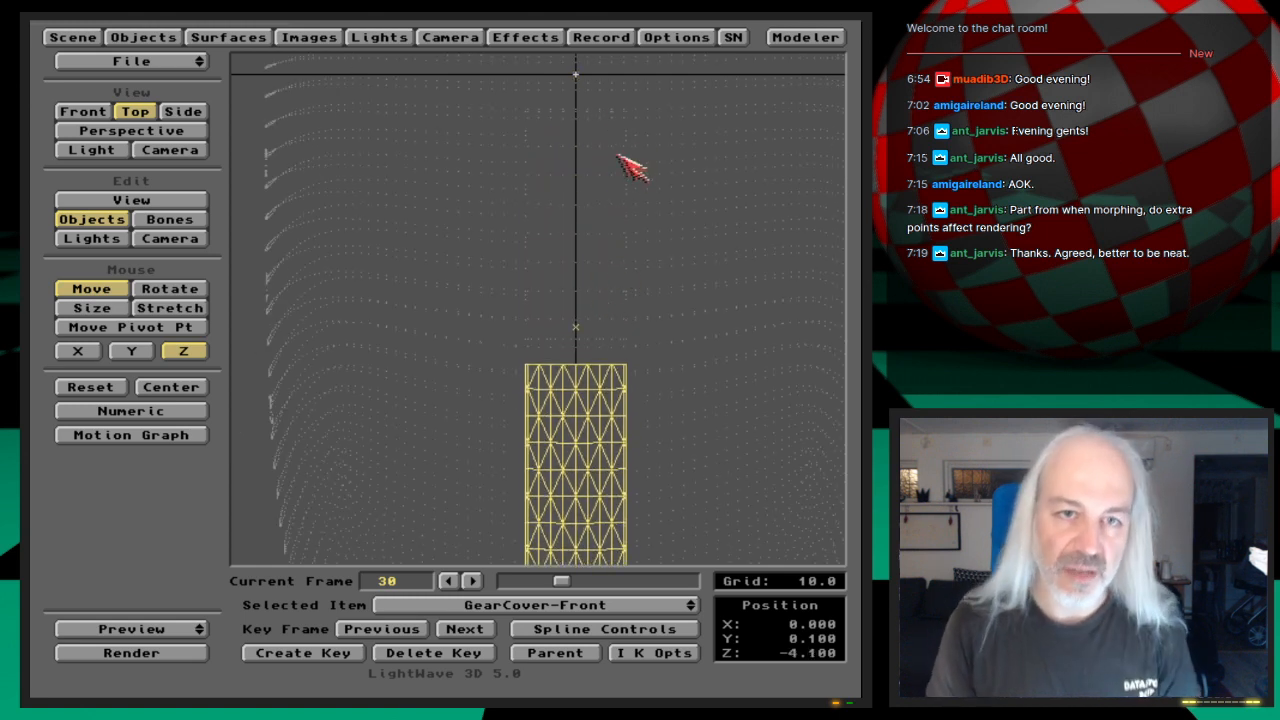
{"action": "left_click_drag", "start_coordinate": [580, 434], "coordinate": [580, 370]}
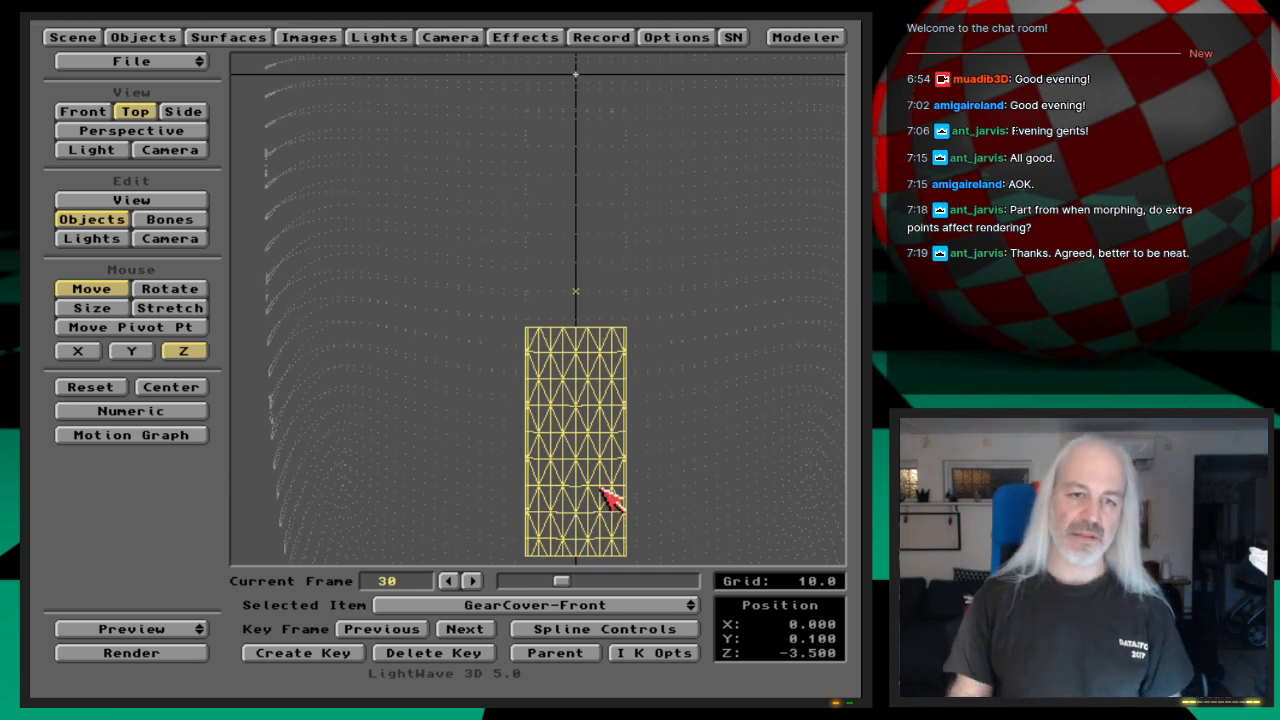
{"action": "key", "text": "Return"}
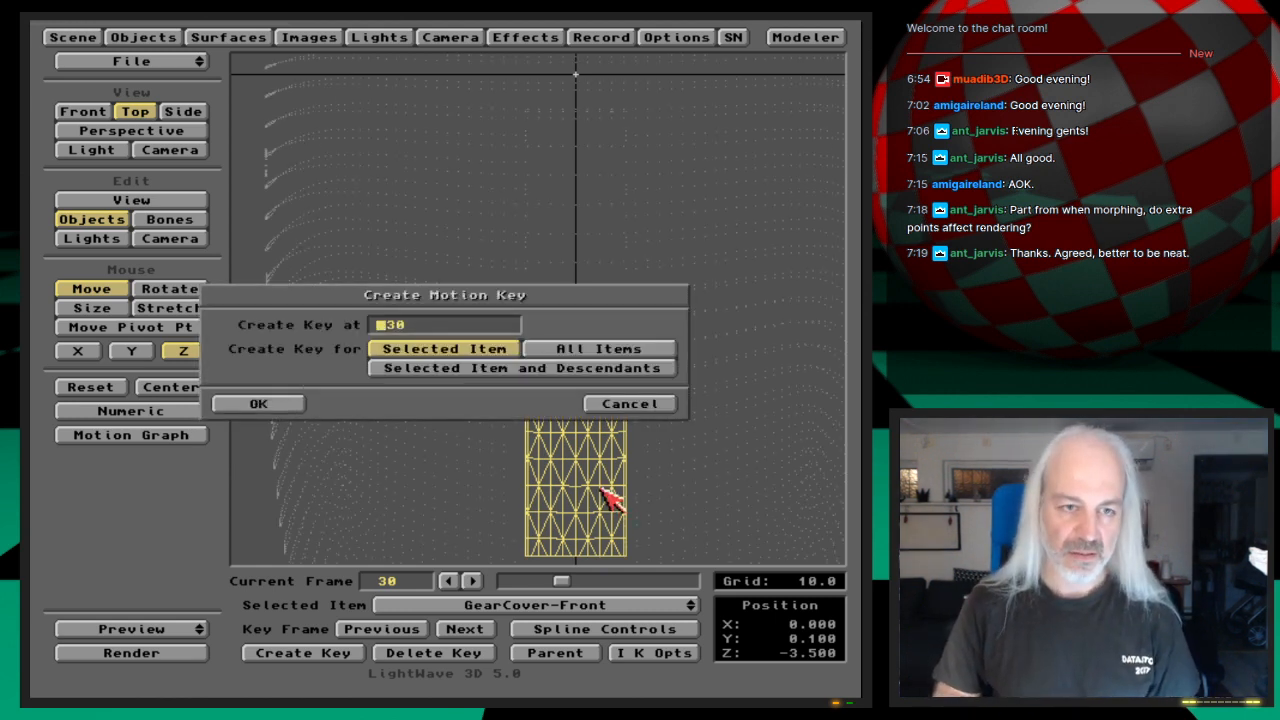
{"action": "key", "text": "Return"}
{"action": "key", "text": "Return"}
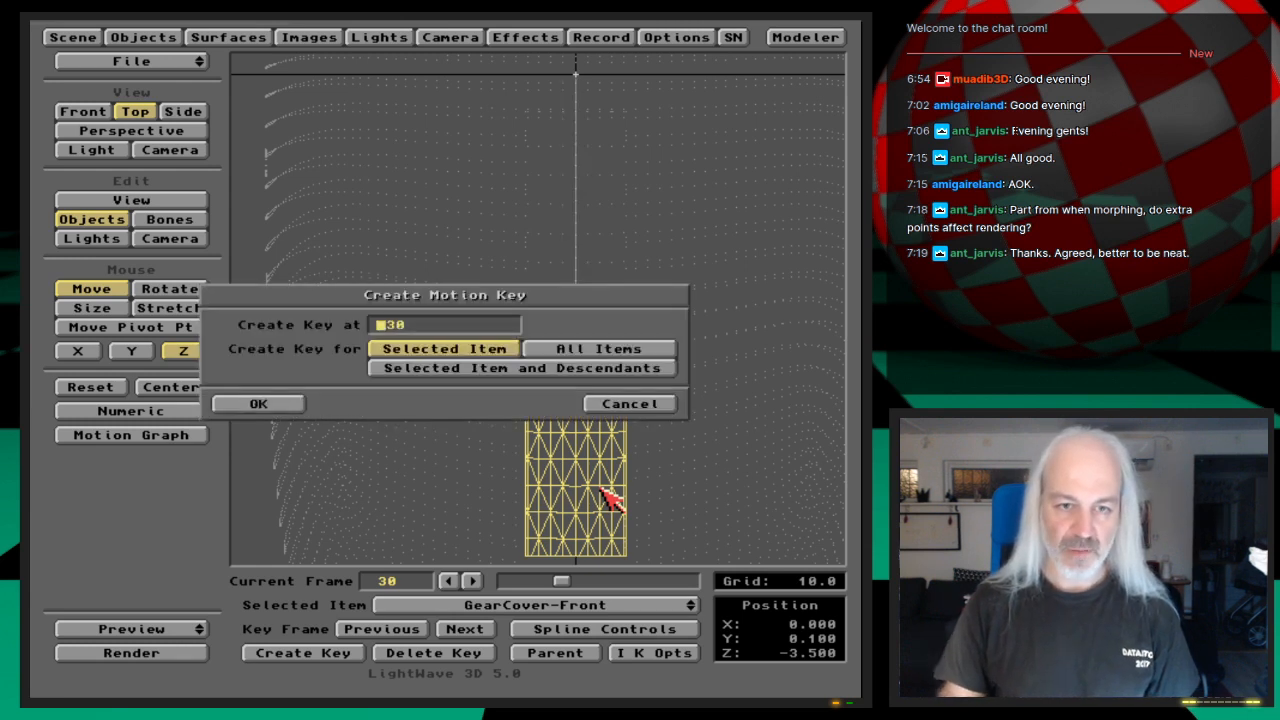
{"action": "left_click", "coordinate": [642, 405]}
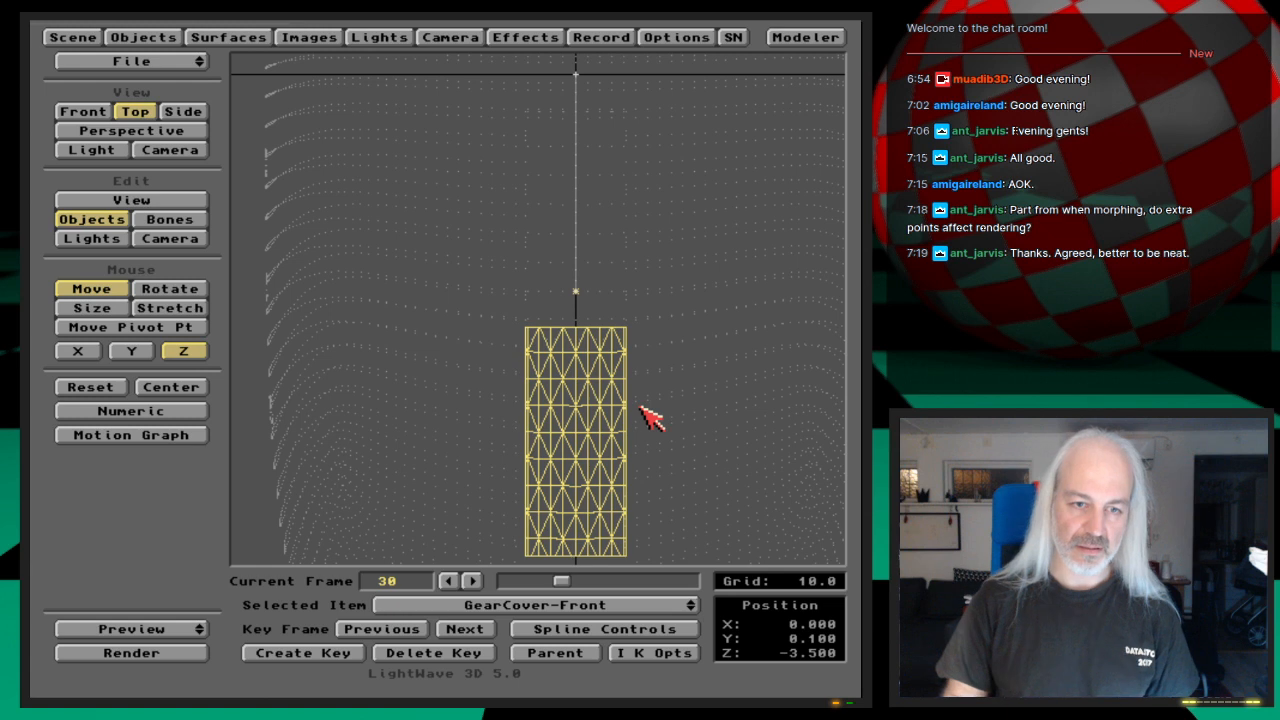
Step: Check GearCover-Front's slide by stepping back from frame 50 to frame 39, and look at it through the camera
{"action": "key", "text": "greater"}
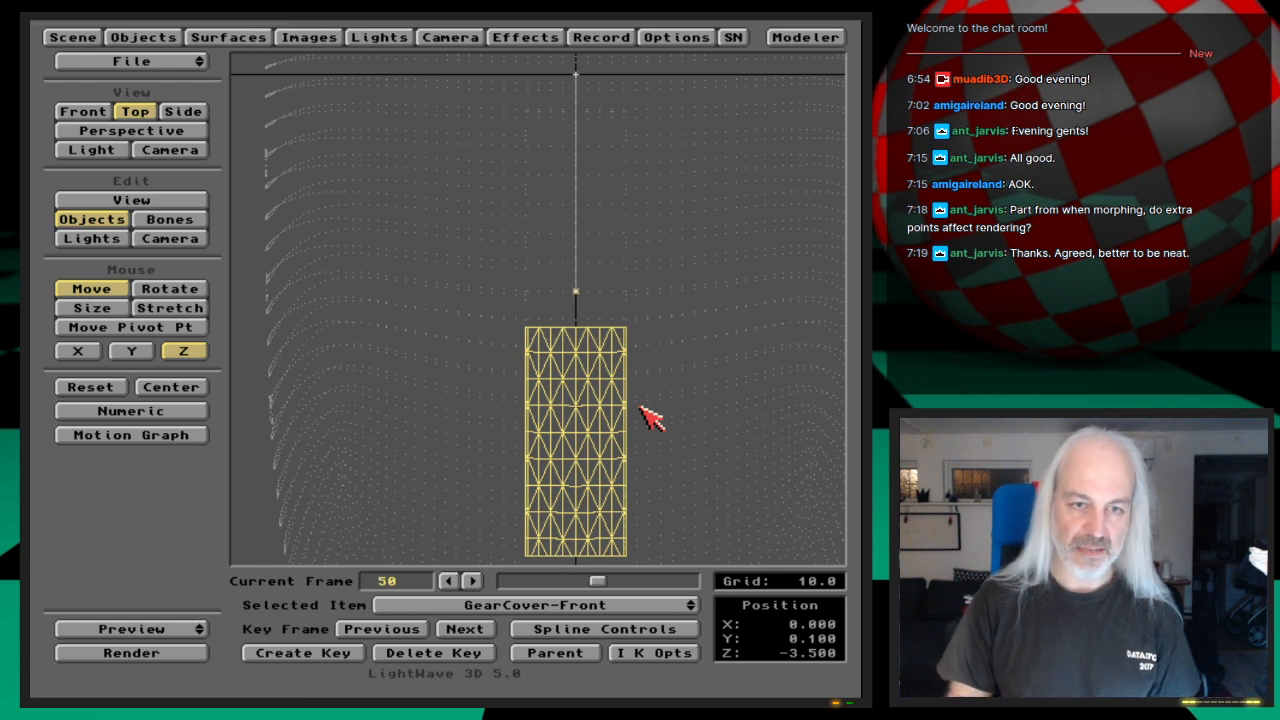
{"action": "key", "text": "Left"}
{"action": "key", "text": "Left"}
{"action": "key", "text": "Left"}
{"action": "key", "text": "Left"}
{"action": "key", "text": "Left"}
{"action": "key", "text": "Left"}
{"action": "key", "text": "Left"}
{"action": "key", "text": "Left"}
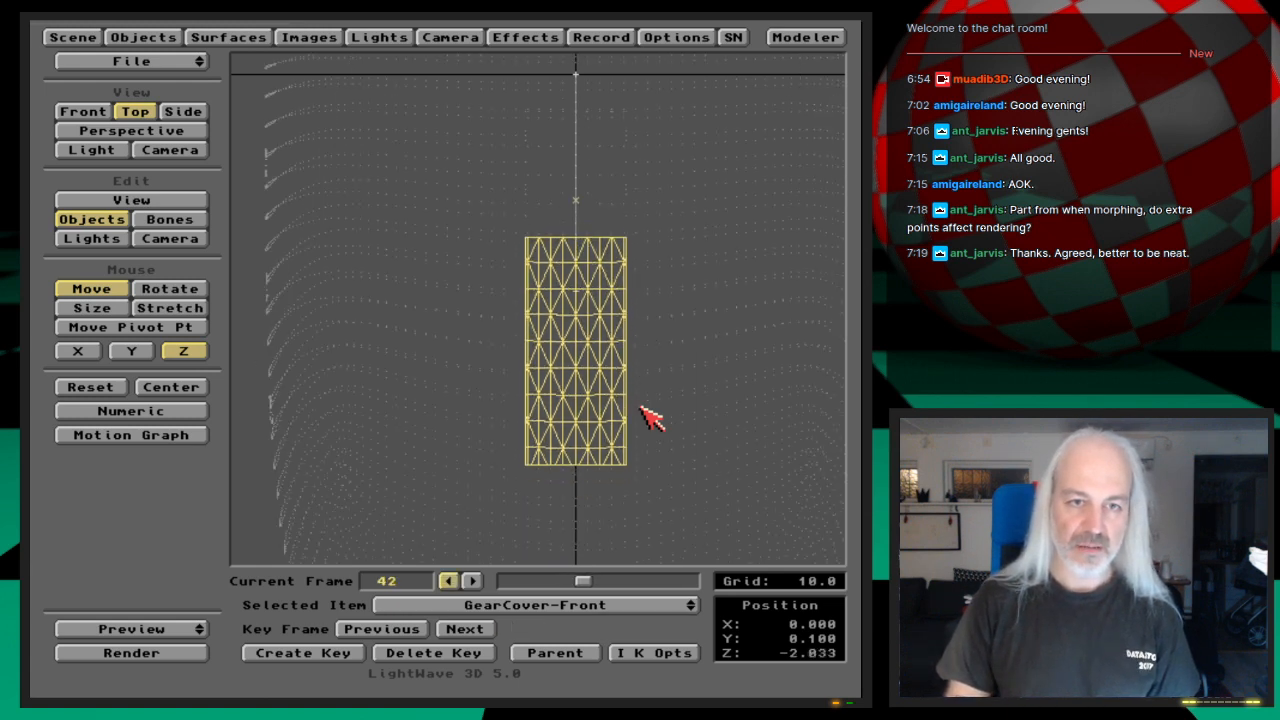
{"action": "key", "text": "Left"}
{"action": "key", "text": "Left"}
{"action": "key", "text": "Left"}
{"action": "key", "text": "6"}
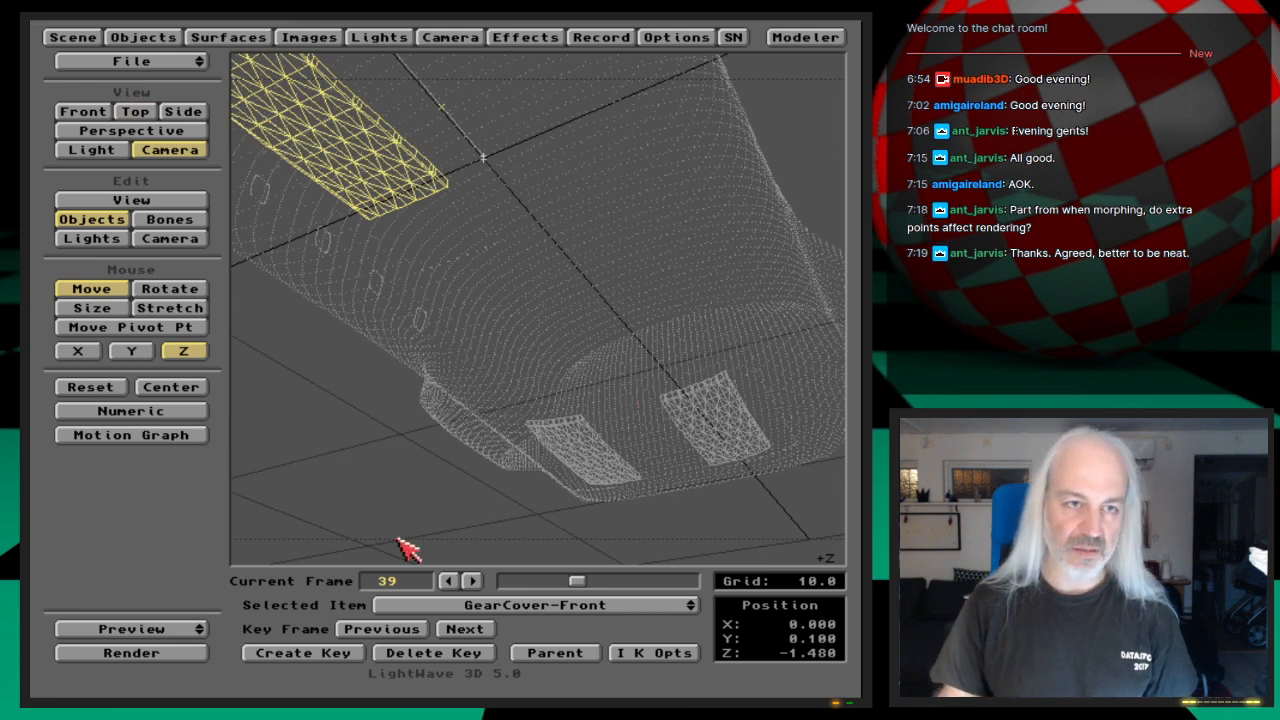
Step: Save the scene, make a wireframe preview of frames 0 to 55, run it to the last frame and end it
{"action": "key", "text": "s"}
{"action": "key", "text": "Return"}
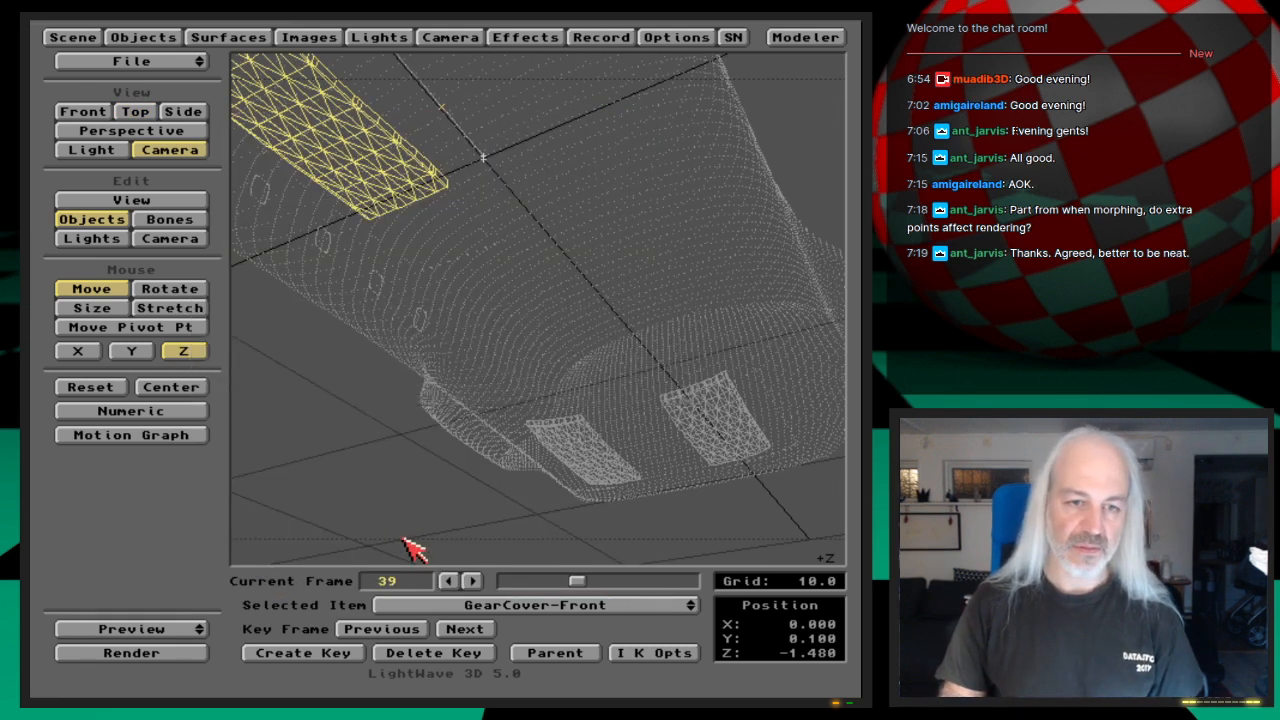
{"action": "left_click", "coordinate": [188, 630]}
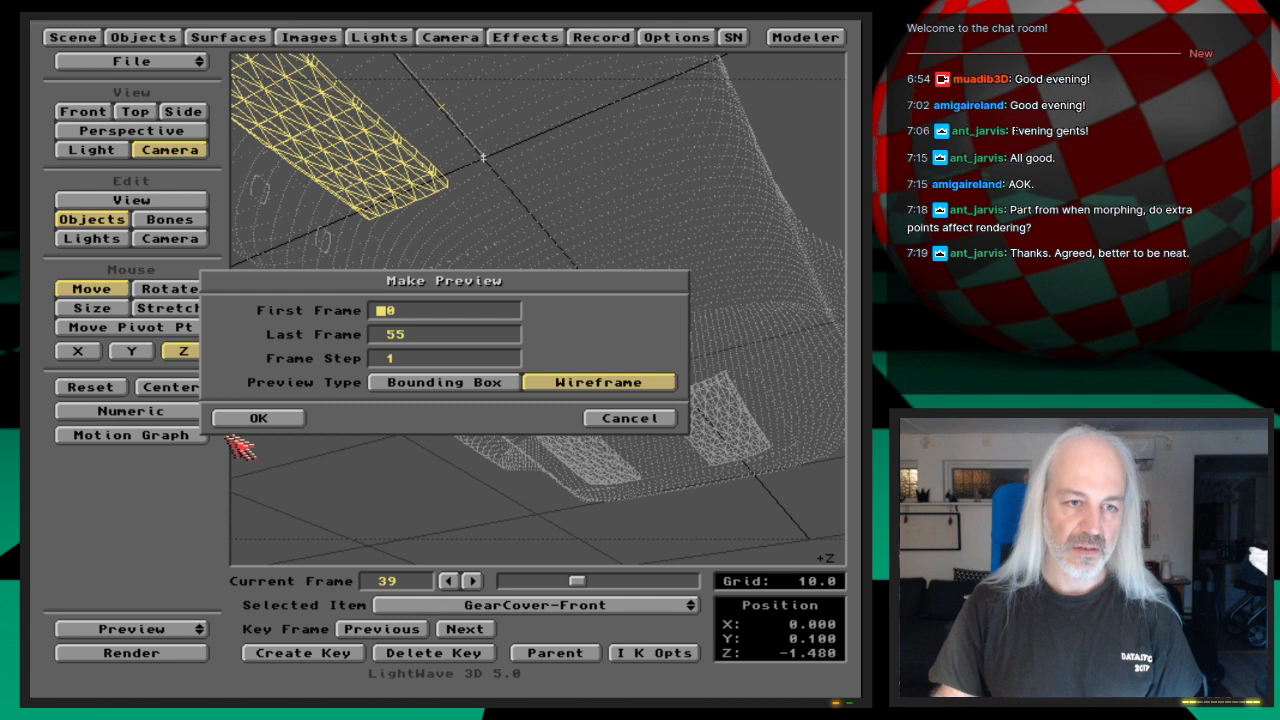
{"action": "left_click", "coordinate": [259, 419]}
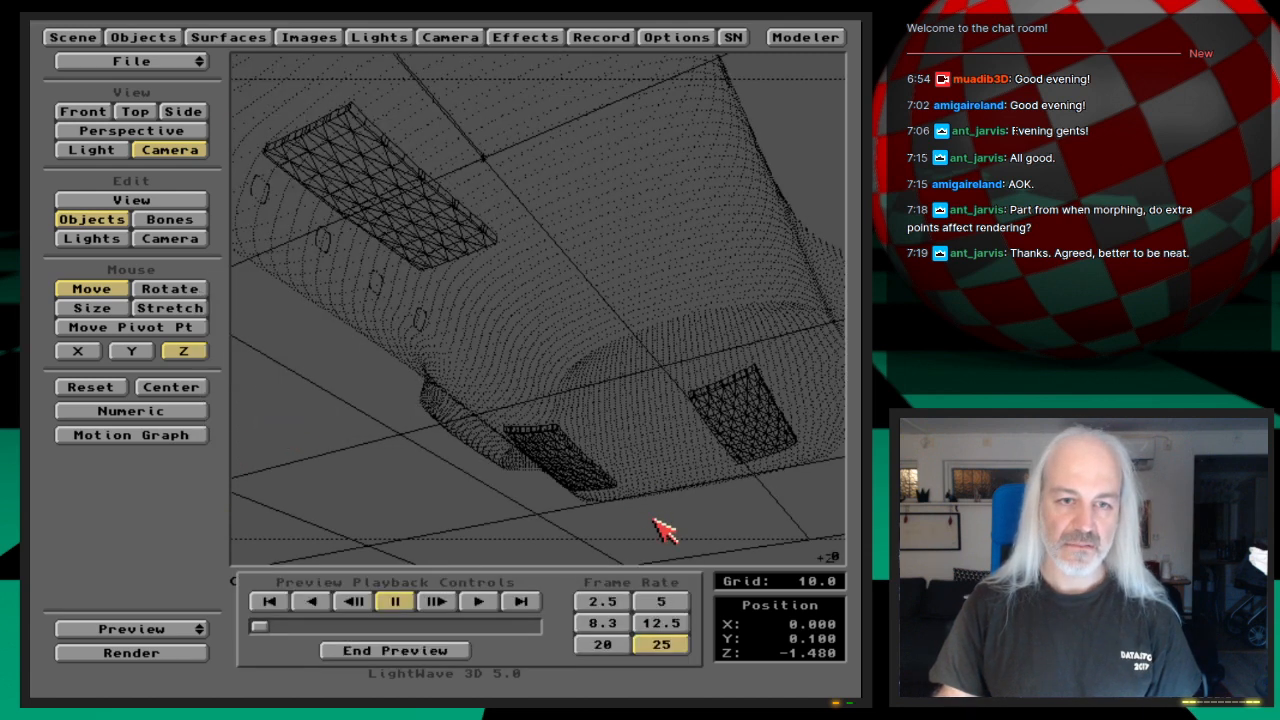
{"action": "left_click", "coordinate": [522, 601]}
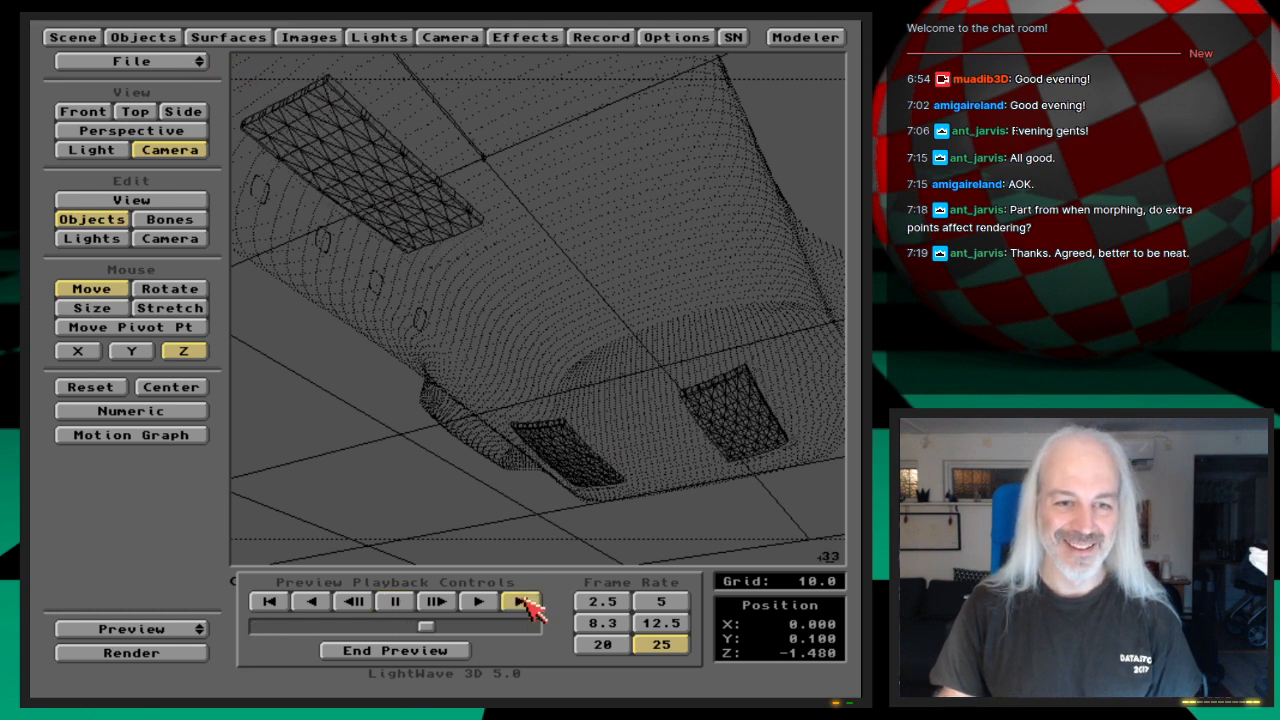
{"action": "left_click", "coordinate": [457, 652]}
{"action": "left_click", "coordinate": [543, 607]}
{"action": "left_click", "coordinate": [545, 607]}
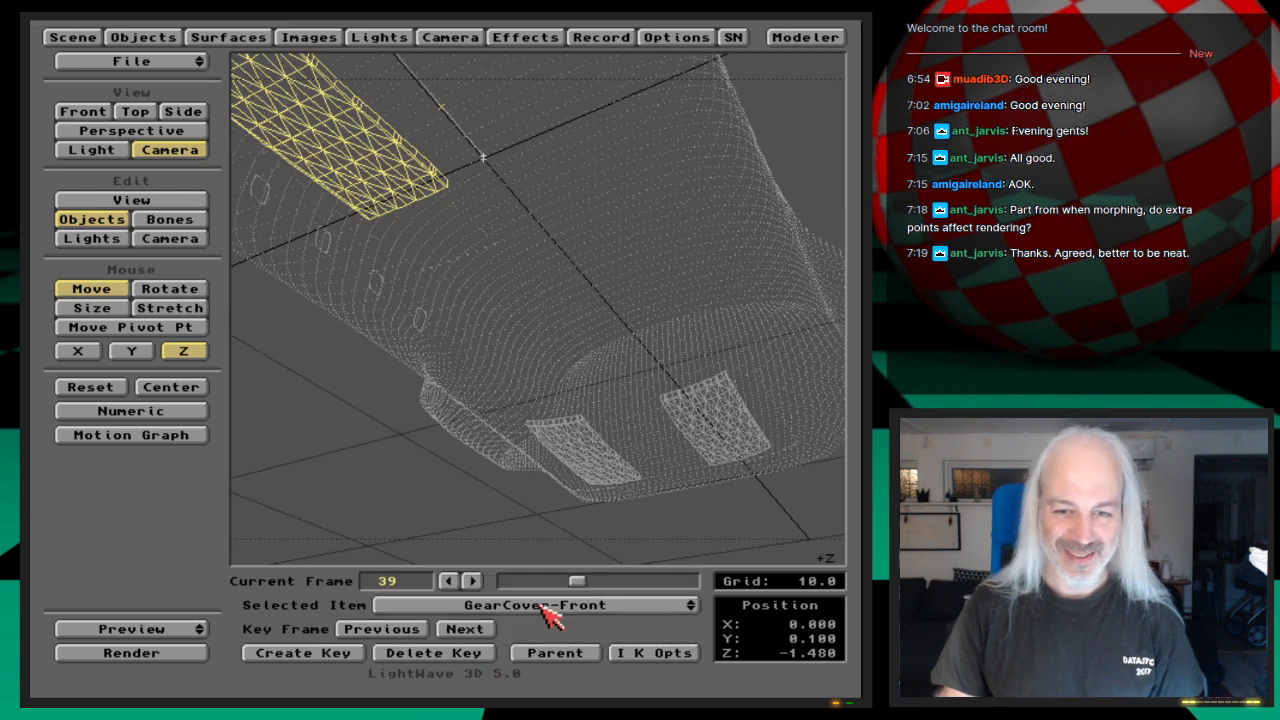
Step: Set GearCover-Front's Z position to 3.5 at frame 50 and key it there
{"action": "key", "text": "shift+Right"}
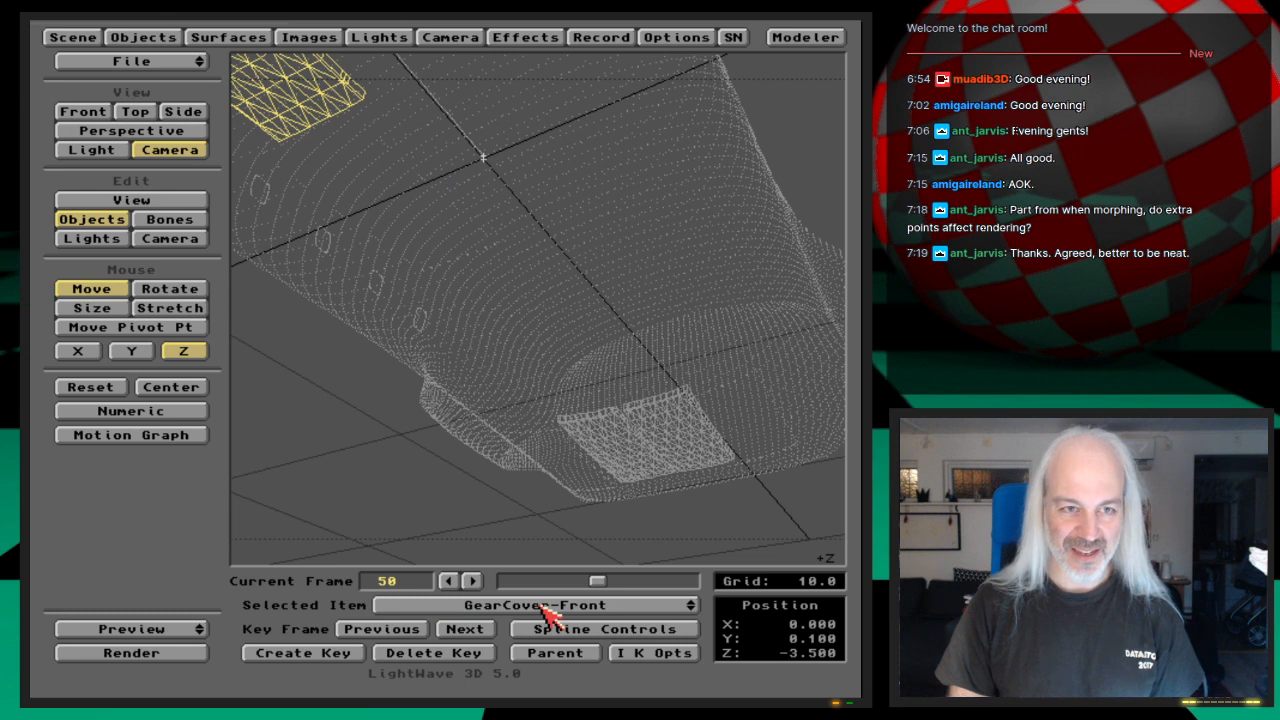
{"action": "key", "text": "n"}
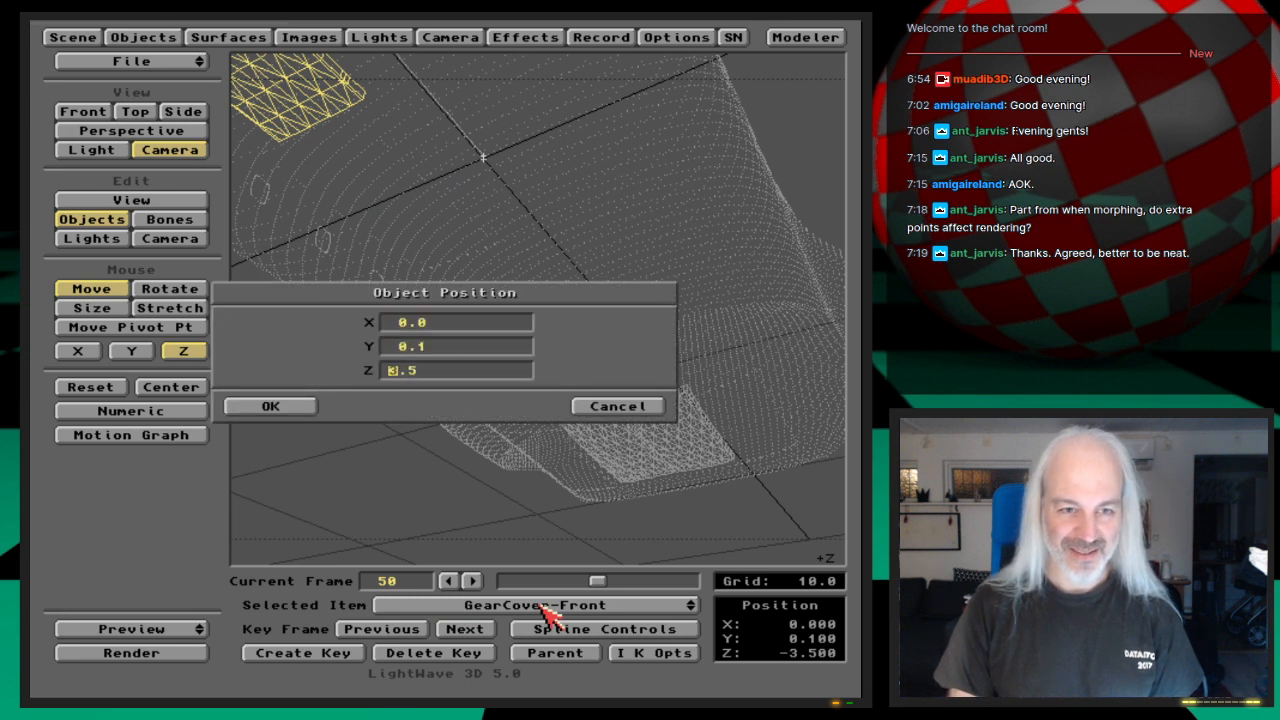
{"action": "key", "text": "Return"}
{"action": "key", "text": "Right"}
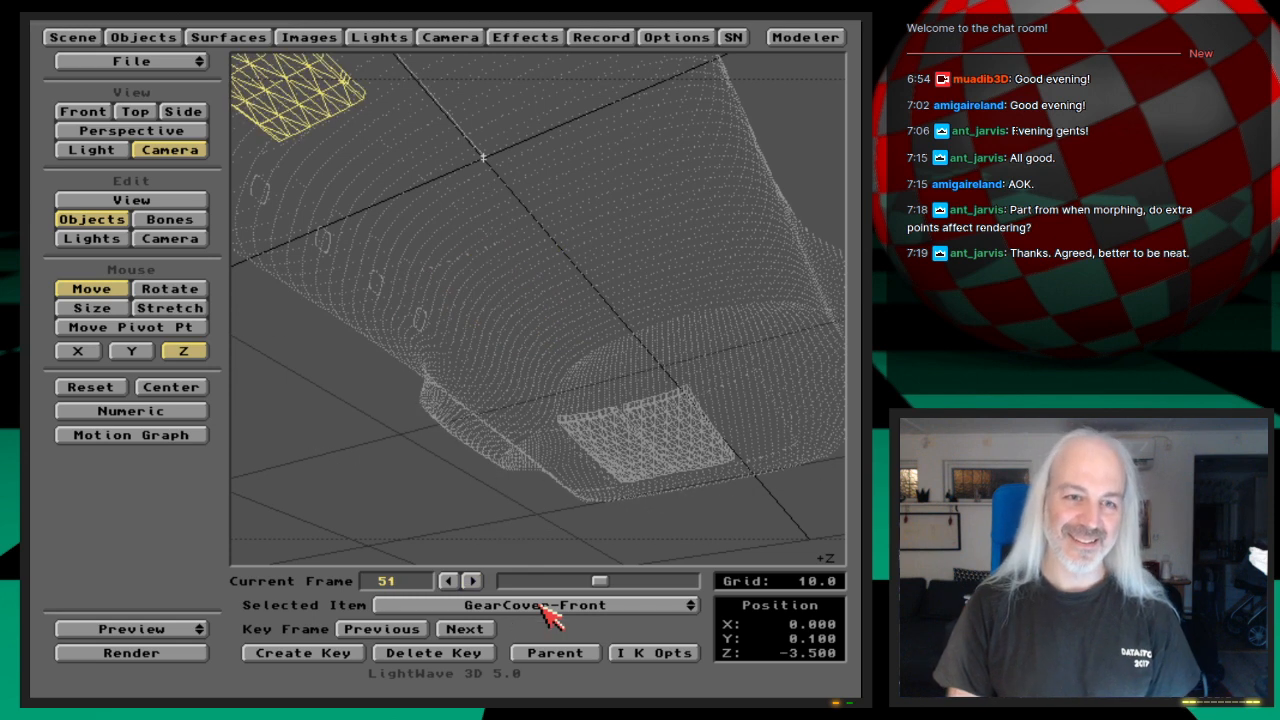
{"action": "key", "text": "Left"}
{"action": "key", "text": "n"}
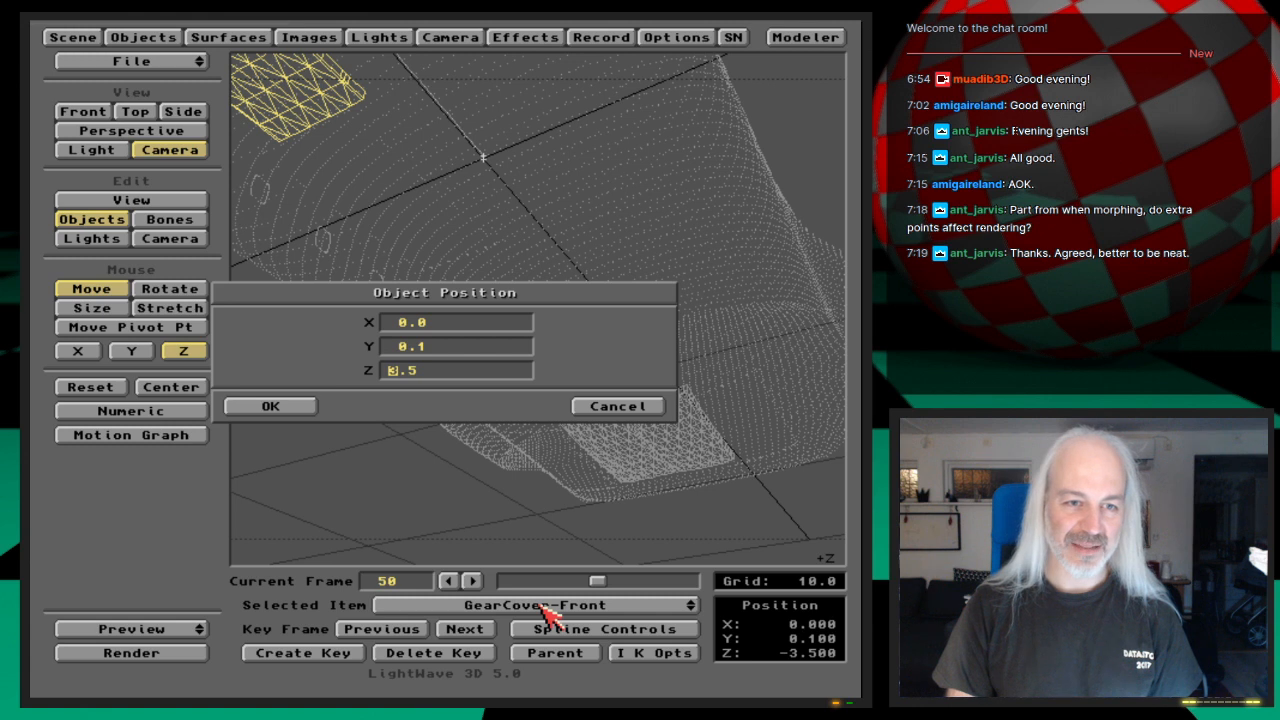
{"action": "key", "text": "Return"}
{"action": "key", "text": "Return"}
{"action": "key", "text": "Return"}
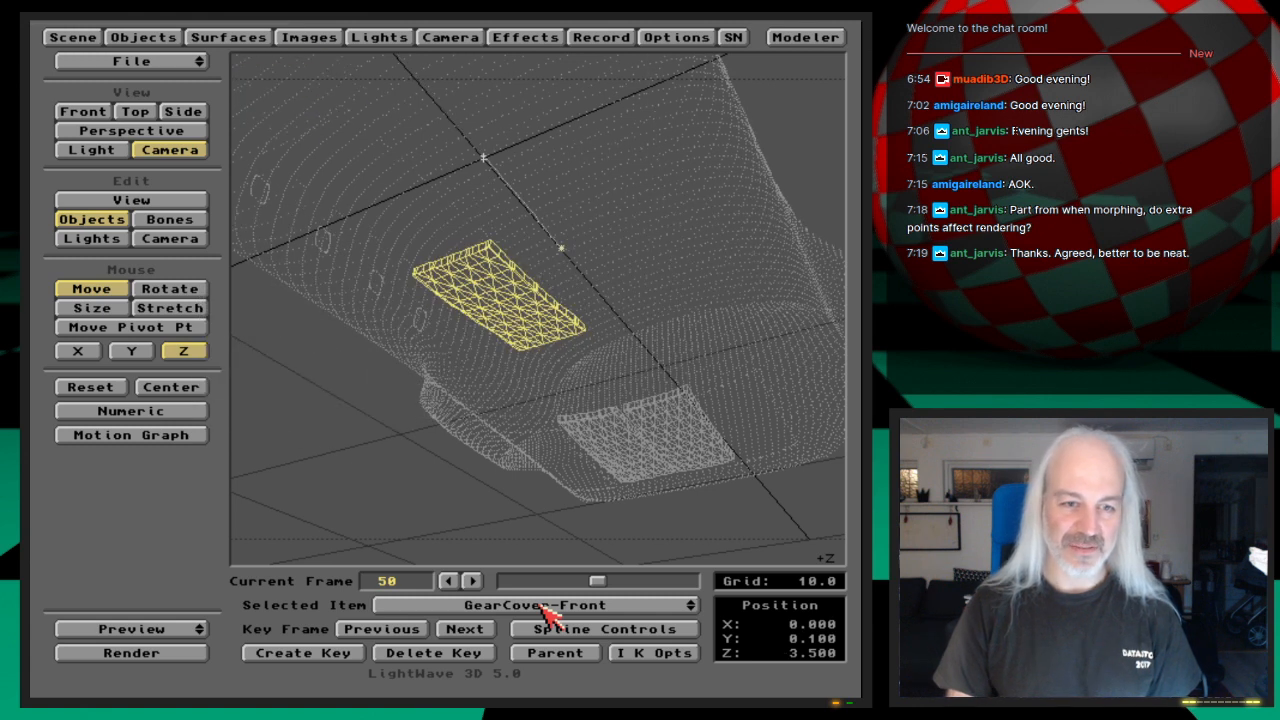
Step: Check the front cover's new direction with a wireframe preview of frames 0 to 55, and render frame 50
{"action": "left_click_drag", "start_coordinate": [94, 628], "coordinate": [80, 618]}
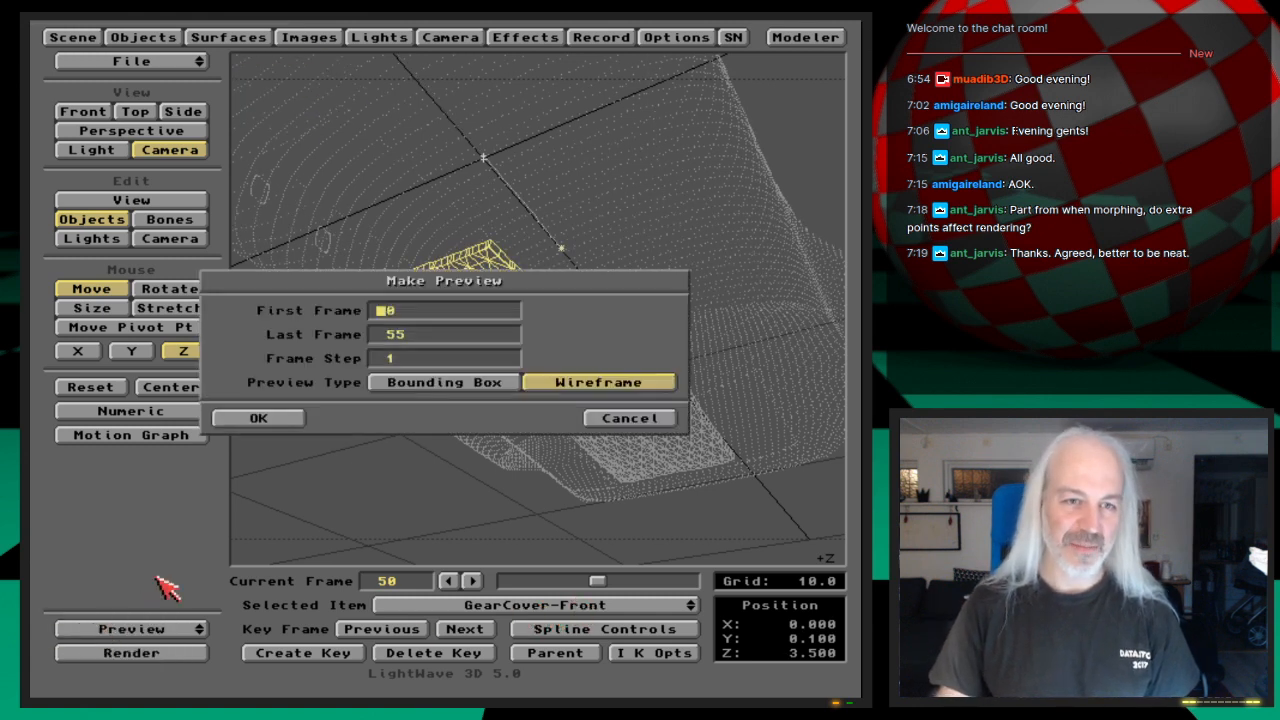
{"action": "key", "text": "Return"}
{"action": "key", "text": "Return"}
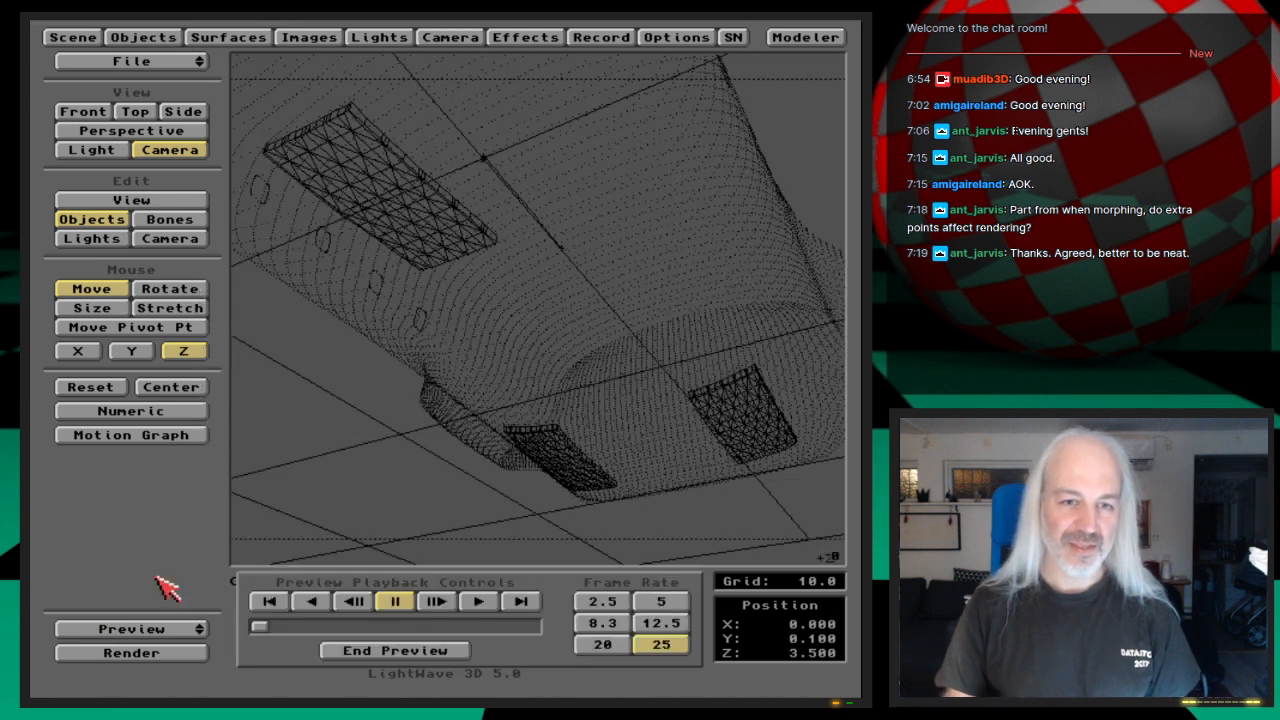
{"action": "left_click", "coordinate": [530, 603]}
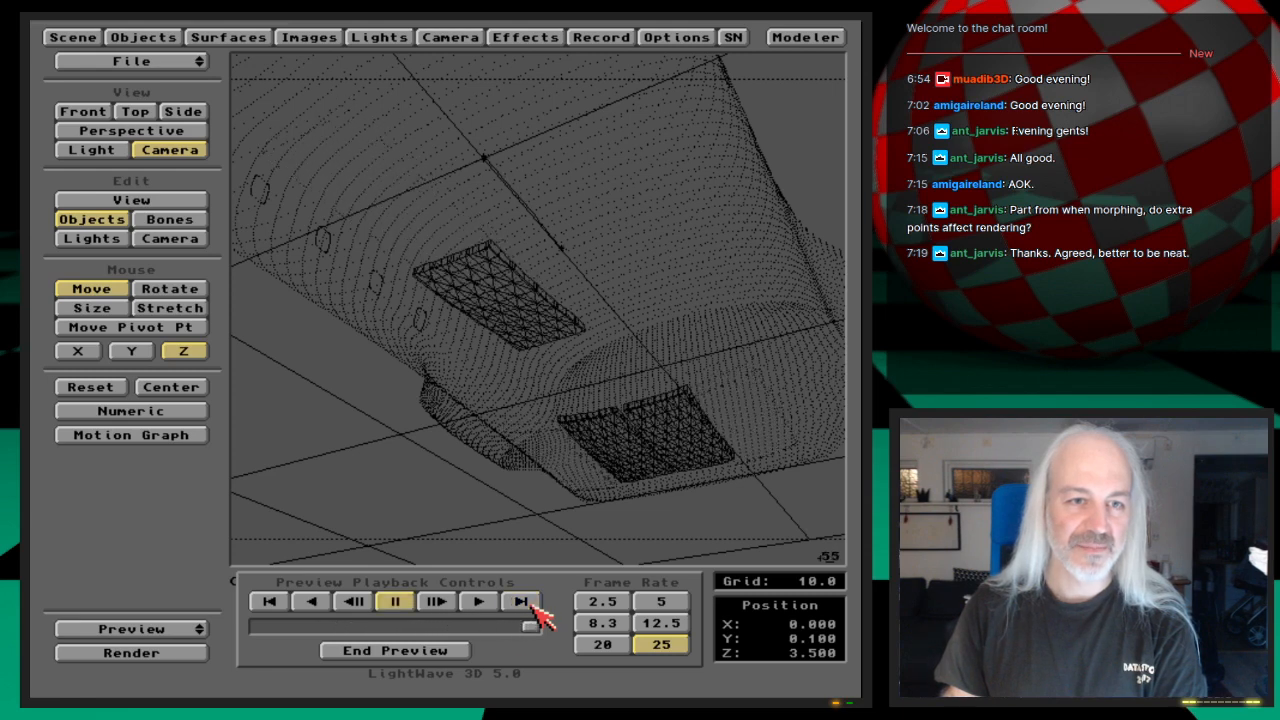
{"action": "left_click", "coordinate": [440, 652]}
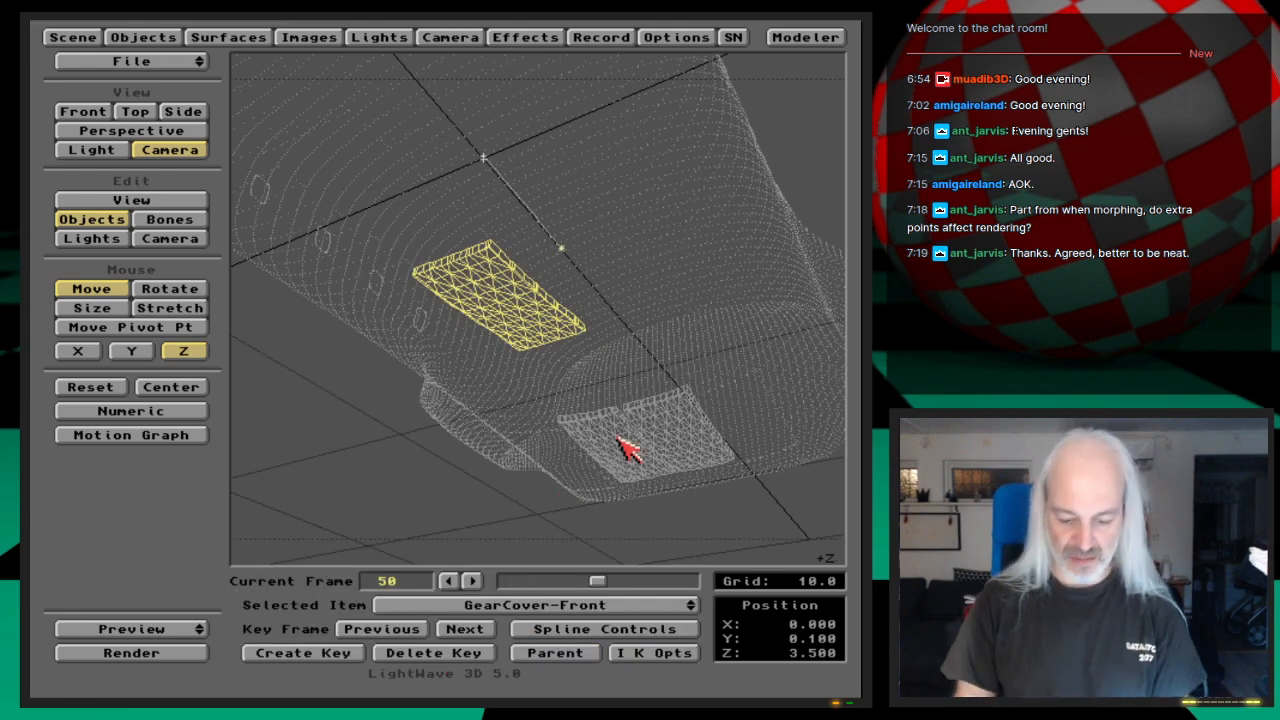
{"action": "key", "text": "F9"}
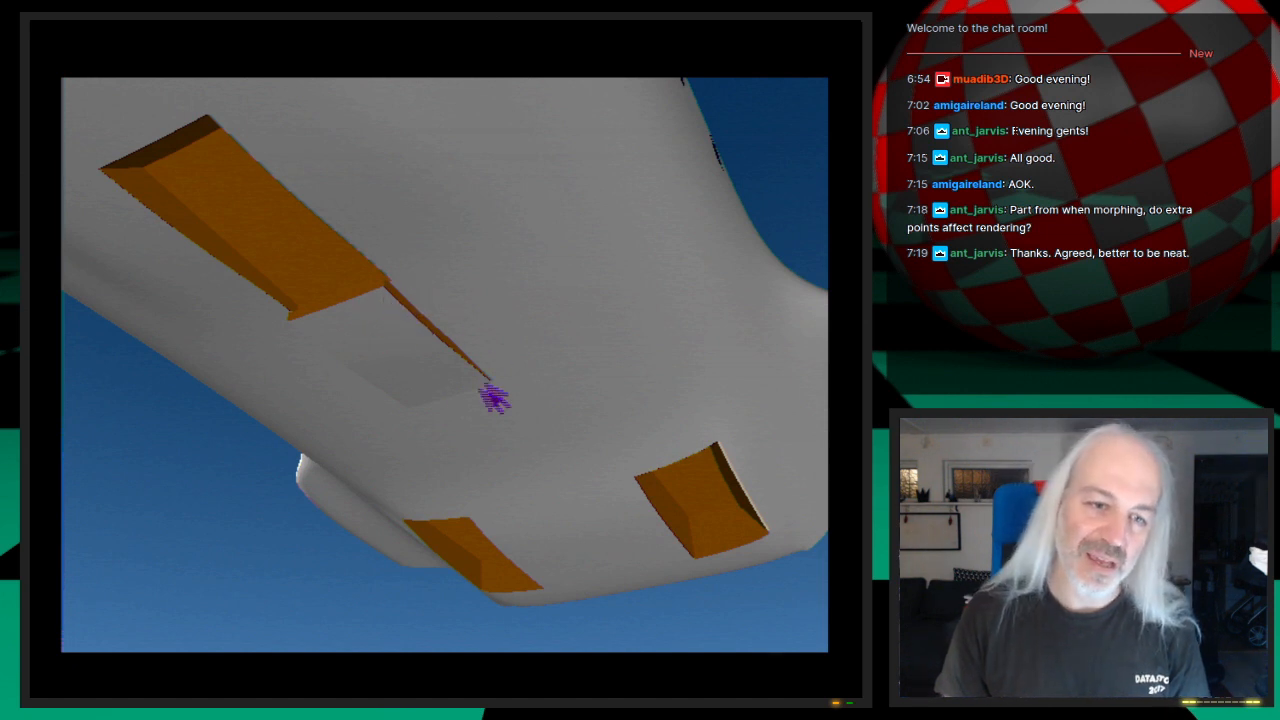
{"action": "left_click", "coordinate": [437, 427]}
Step: In the side view, raise GearCover-Front to a Y position of 0.4 at frame 50 and key it there for the selected item
{"action": "key", "text": "1"}
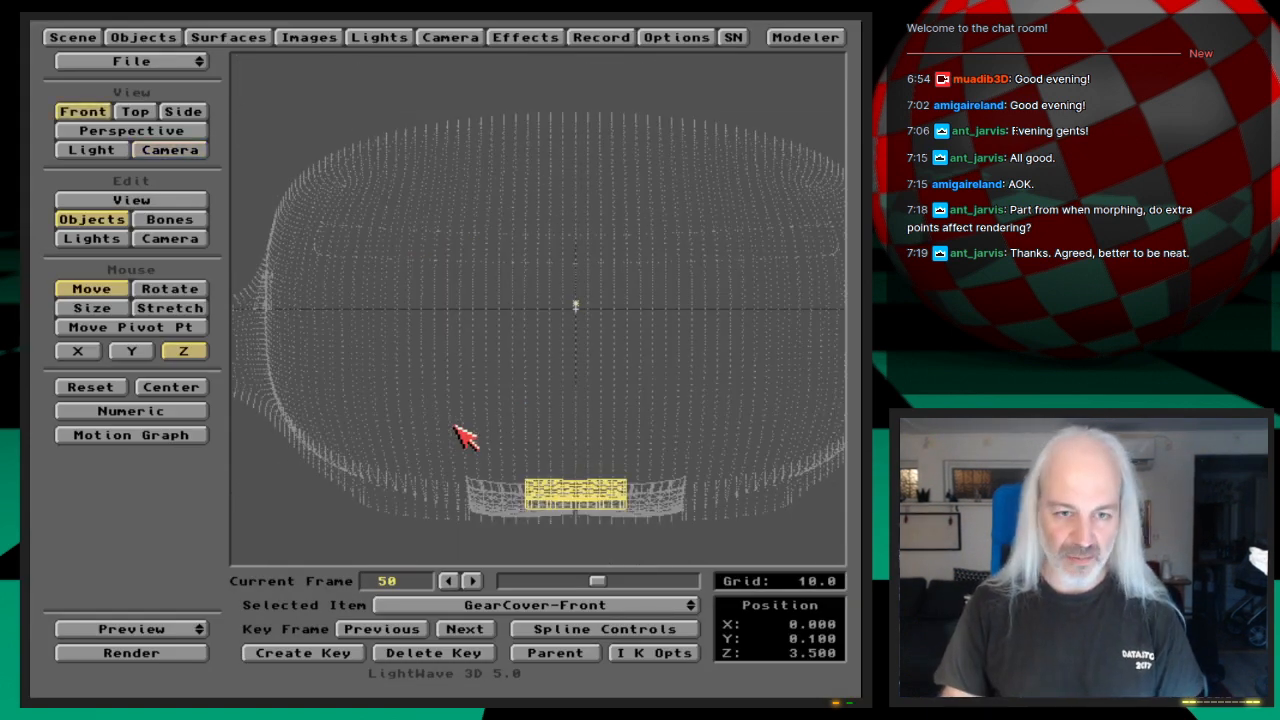
{"action": "key", "text": "3"}
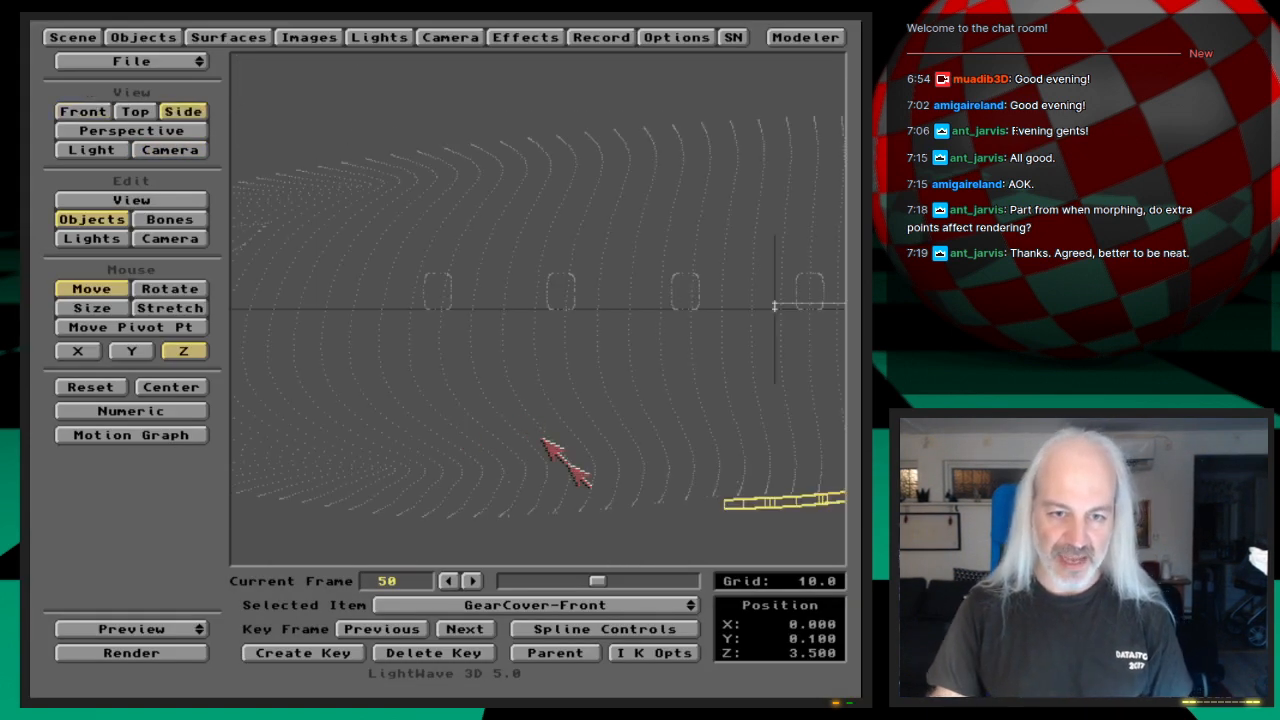
{"action": "key", "text": "v"}
{"action": "left_click_drag", "start_coordinate": [795, 512], "coordinate": [479, 412]}
{"action": "key", "text": "o"}
{"action": "key", "text": "v"}
{"action": "left_click_drag", "start_coordinate": [645, 505], "coordinate": [805, 493]}
{"action": "key", "text": "o"}
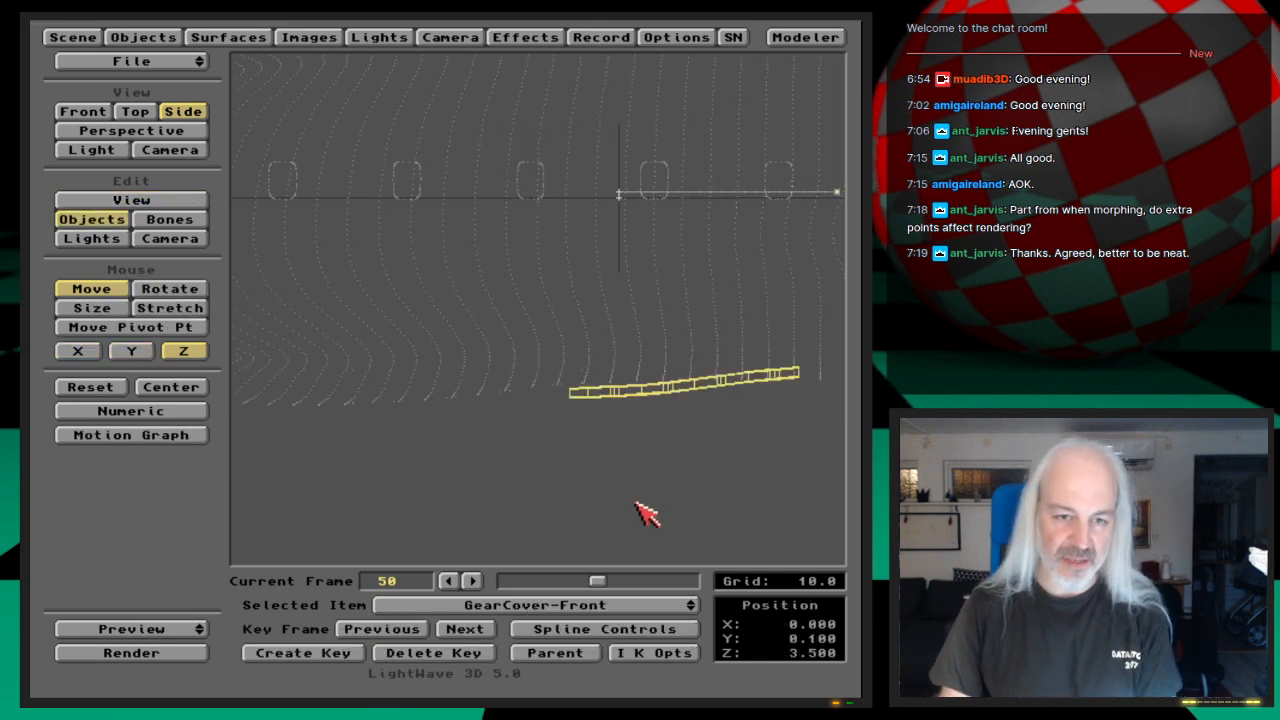
{"action": "left_click", "coordinate": [150, 350]}
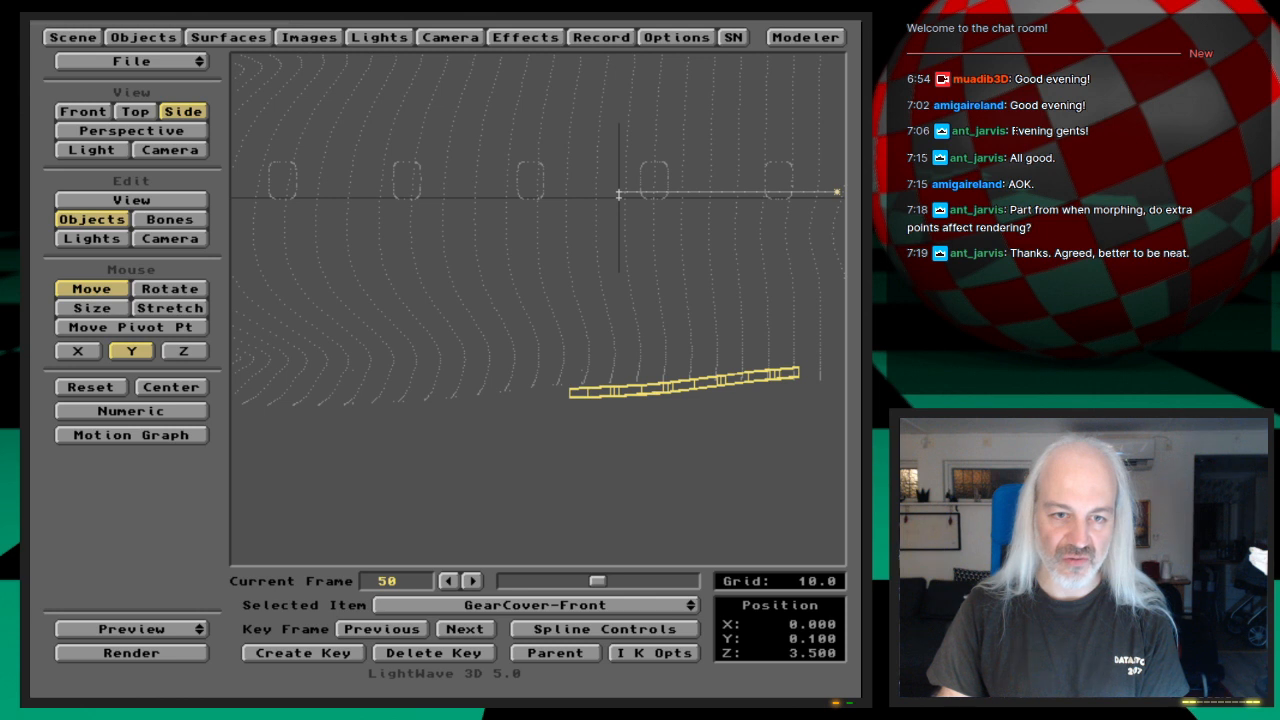
{"action": "left_click_drag", "start_coordinate": [661, 500], "coordinate": [662, 494]}
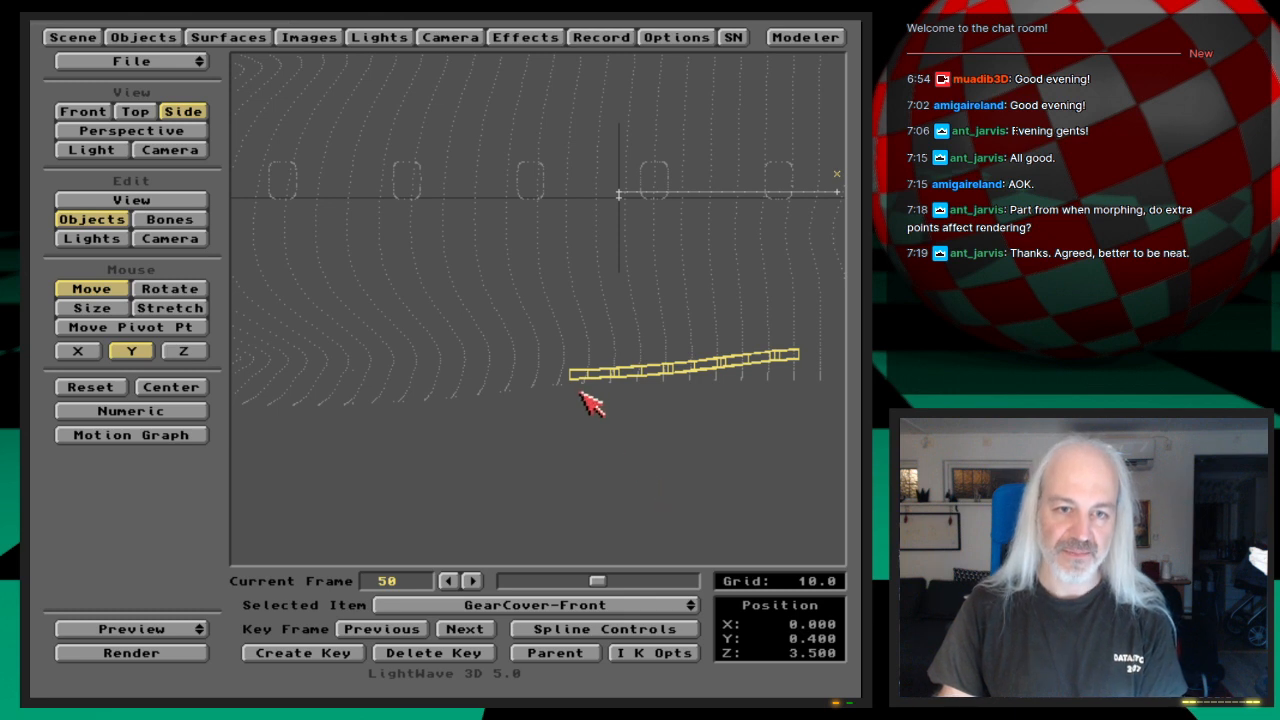
{"action": "key", "text": "Return"}
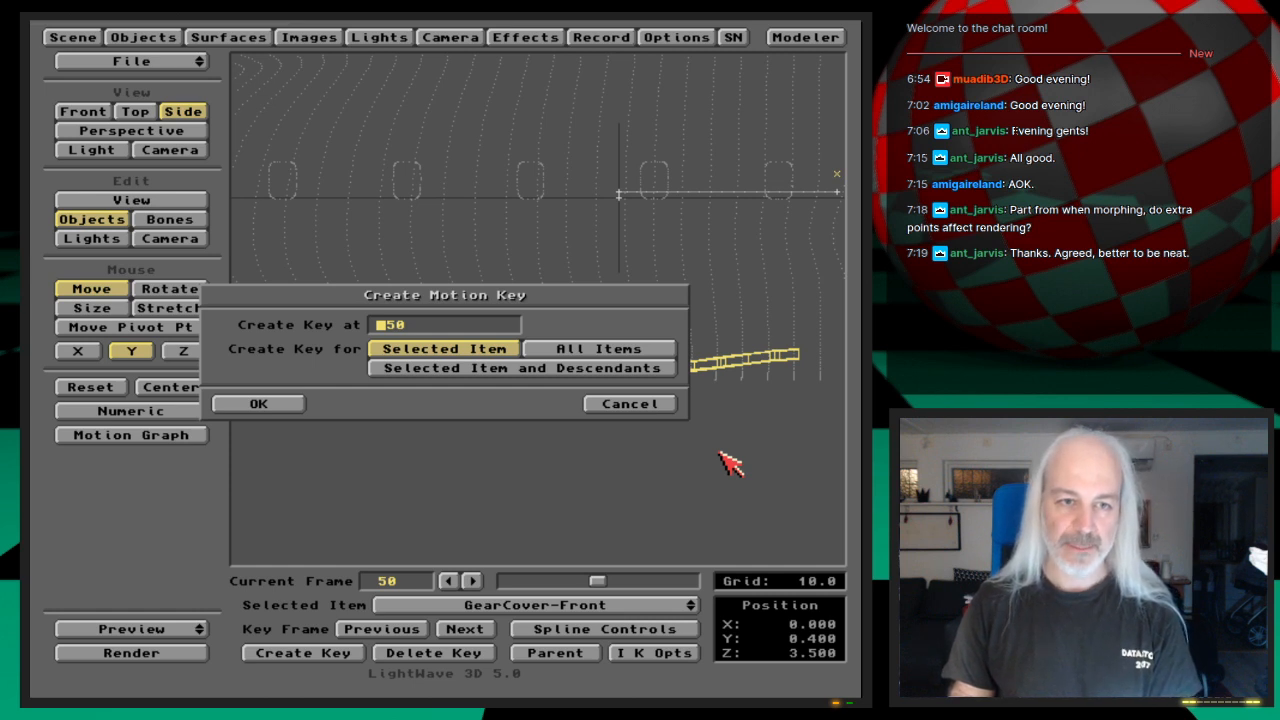
{"action": "key", "text": "Return"}
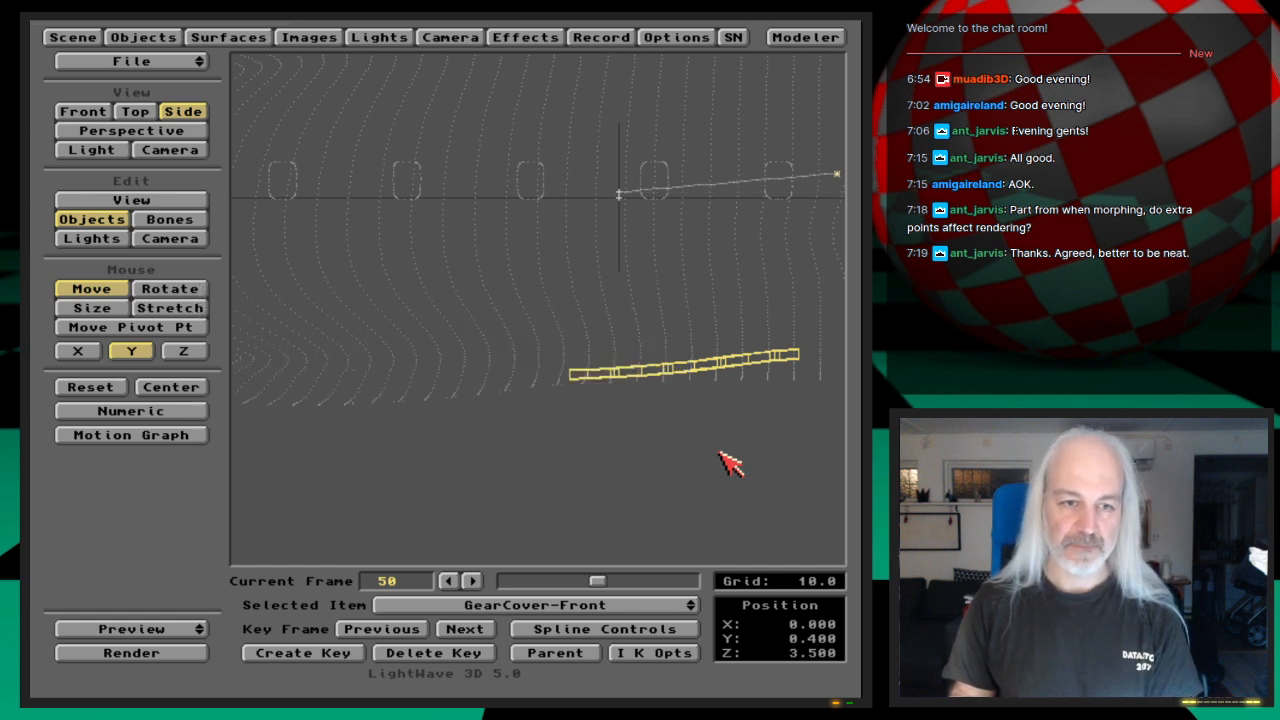
Step: Render frame 50 through the camera to check the raised front cover against the hull opening
{"action": "key", "text": "6"}
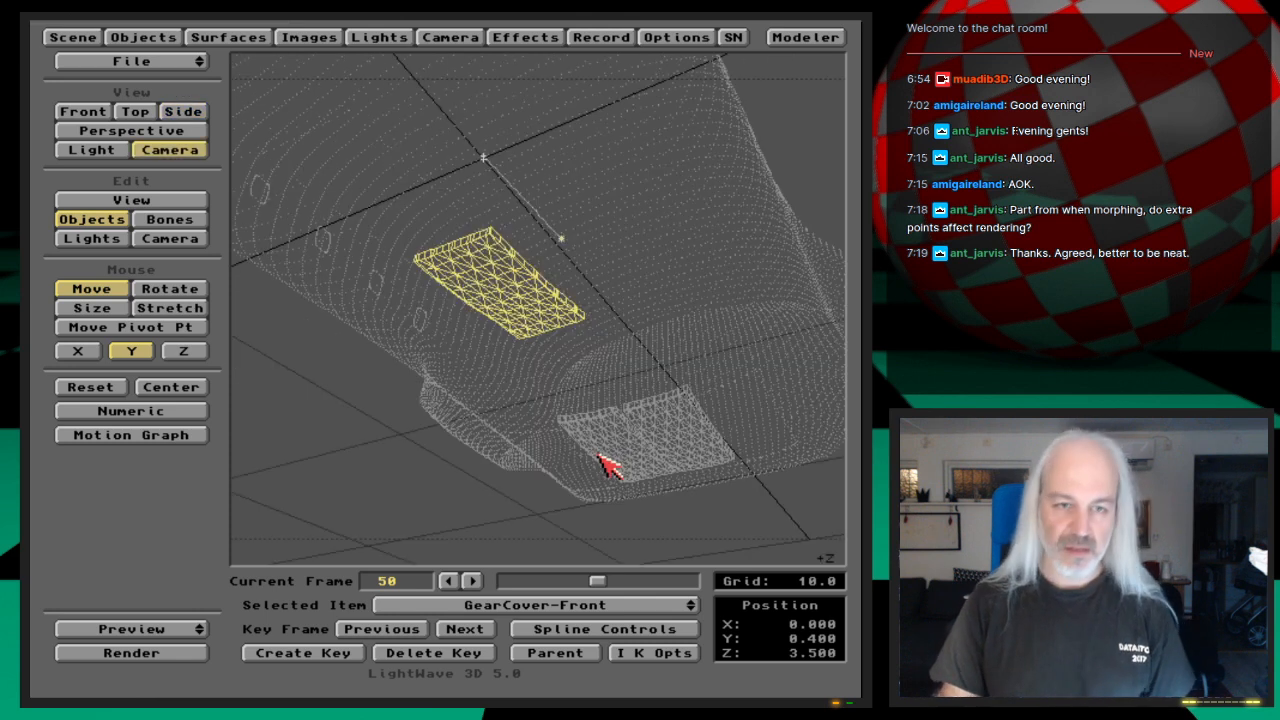
{"action": "key", "text": "F9"}
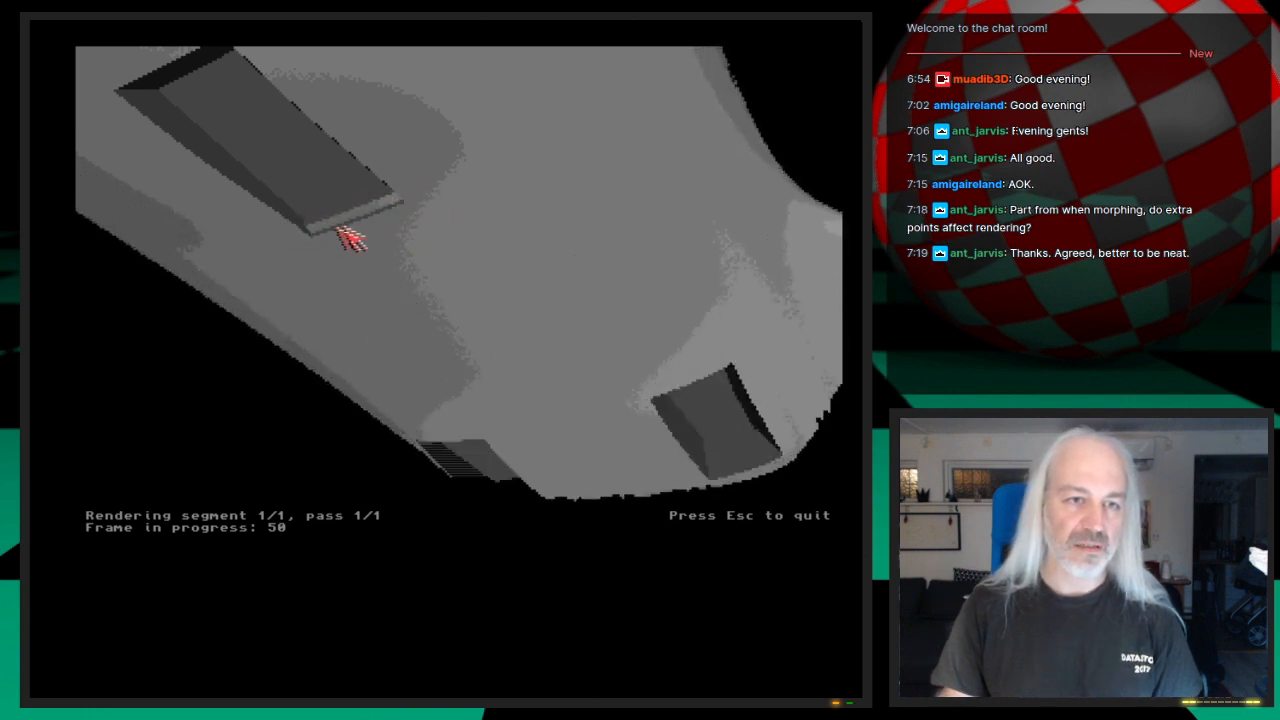
{"action": "key", "text": "Escape"}
{"action": "key", "text": "Escape"}
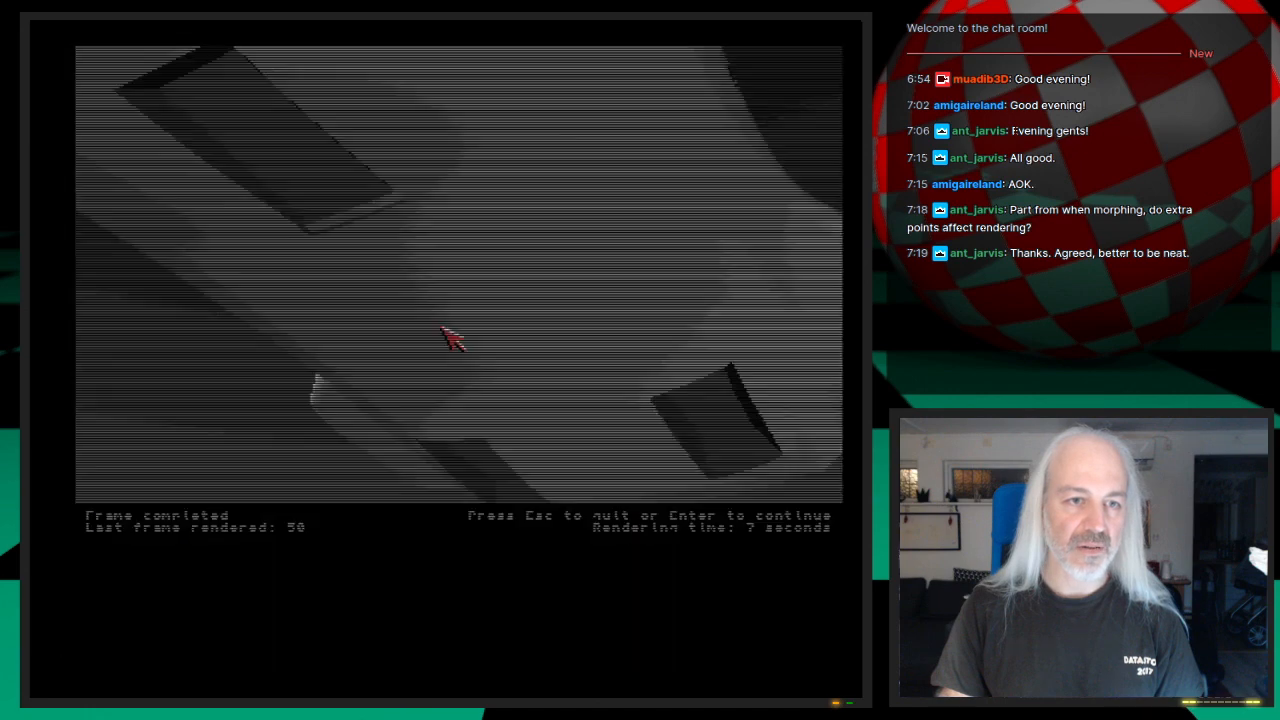
Step: Make a wireframe preview of frames 30 to 55, jump to its last frame and end it
{"action": "left_click_drag", "start_coordinate": [197, 627], "coordinate": [214, 628]}
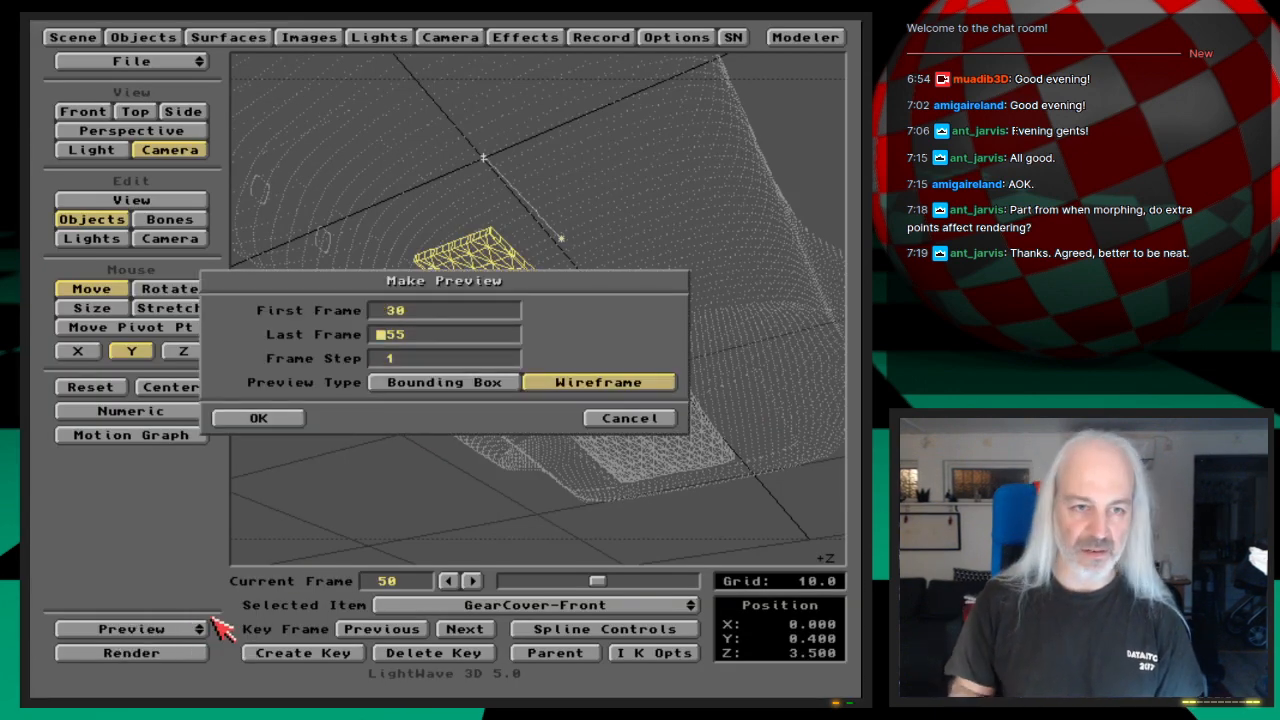
{"action": "key", "text": "Return"}
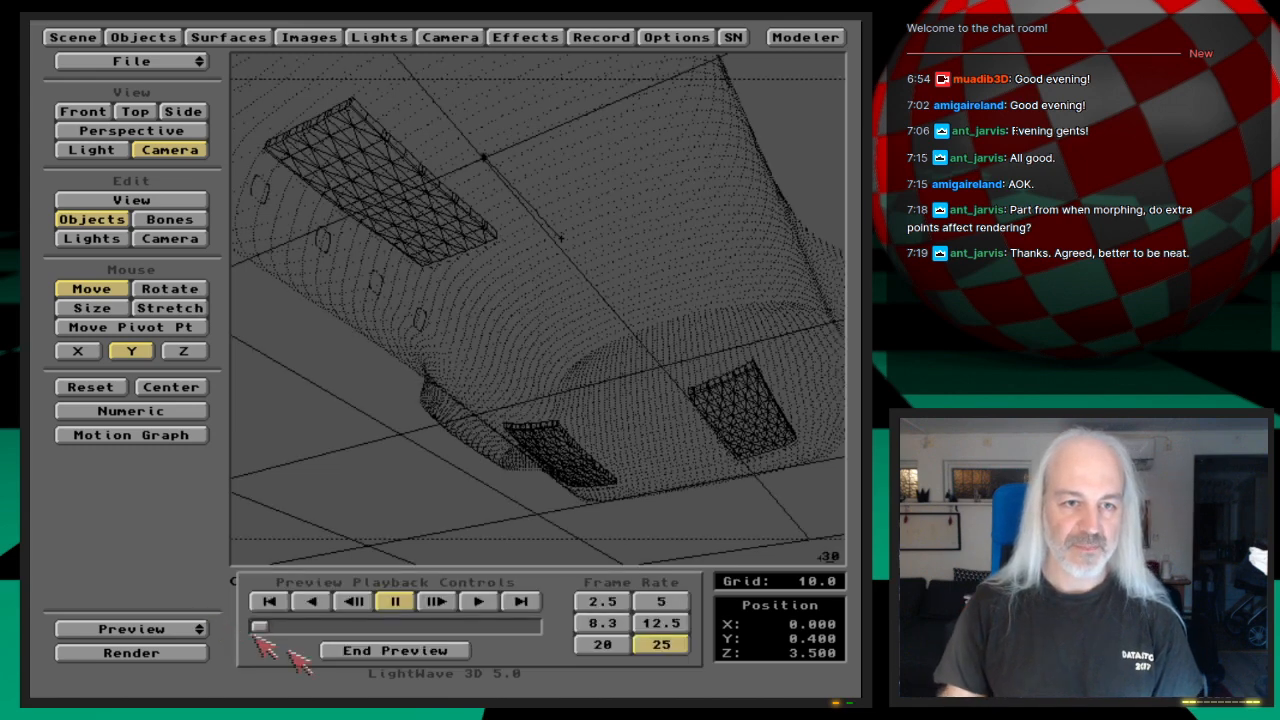
{"action": "left_click", "coordinate": [521, 601]}
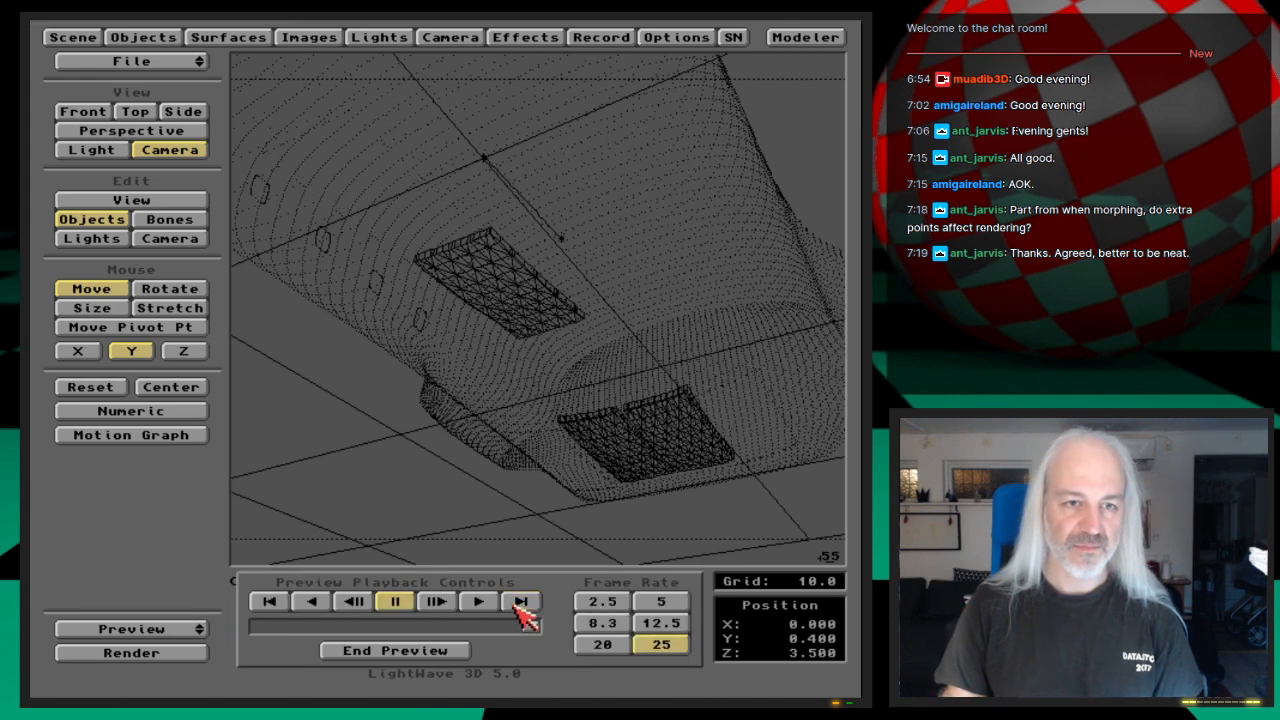
{"action": "left_click", "coordinate": [395, 651]}
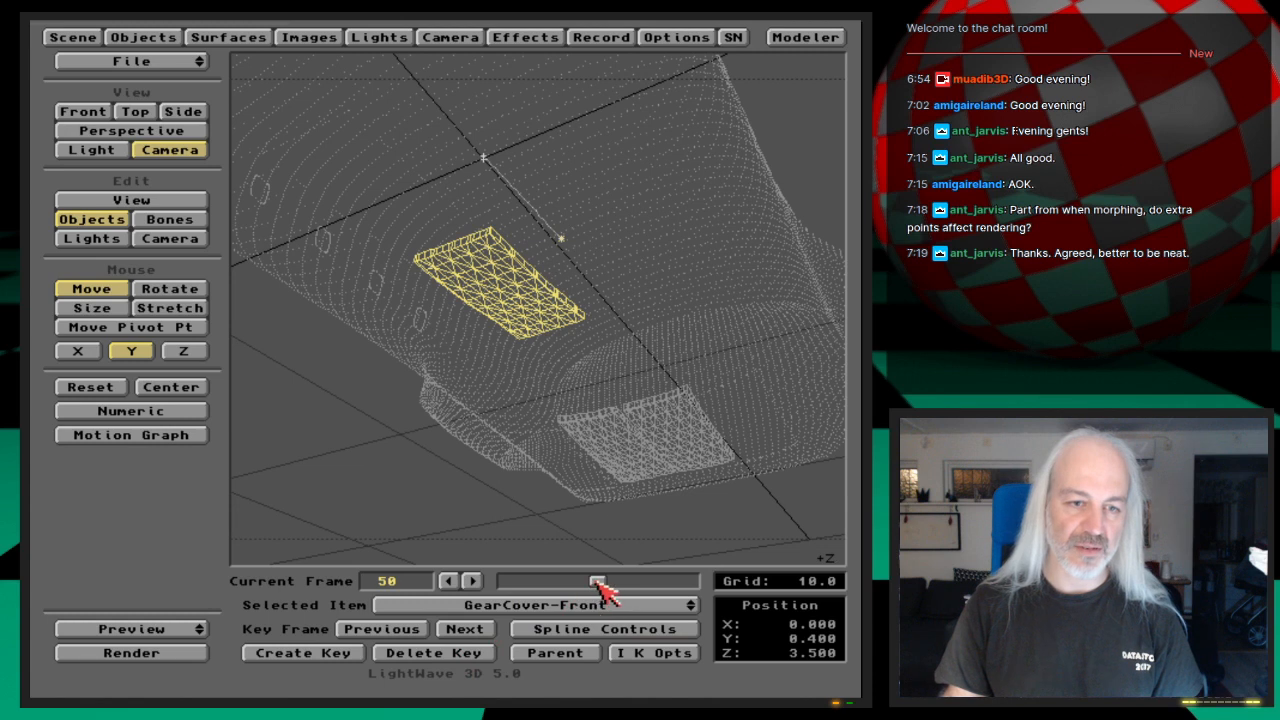
Step: Test-render frames 40, 45 and 35 to check how the gear covers slide inside the hull
{"action": "key", "text": "F9"}
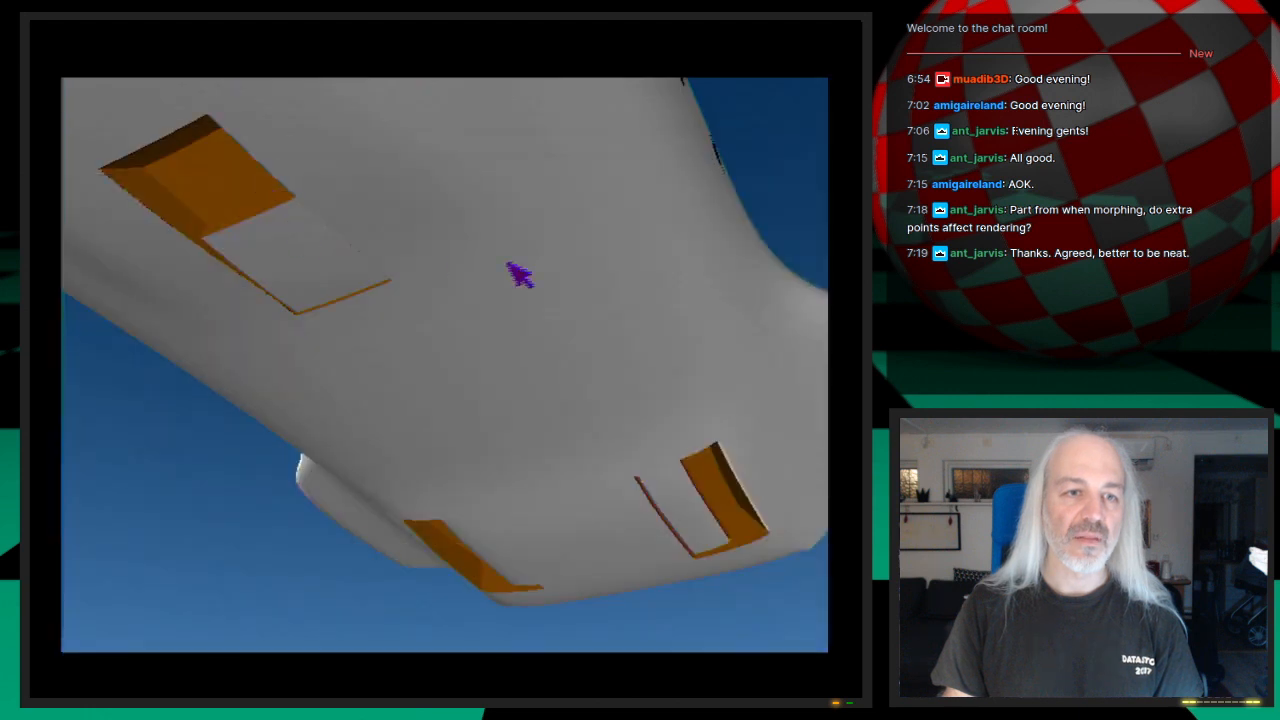
{"action": "left_click", "coordinate": [509, 263]}
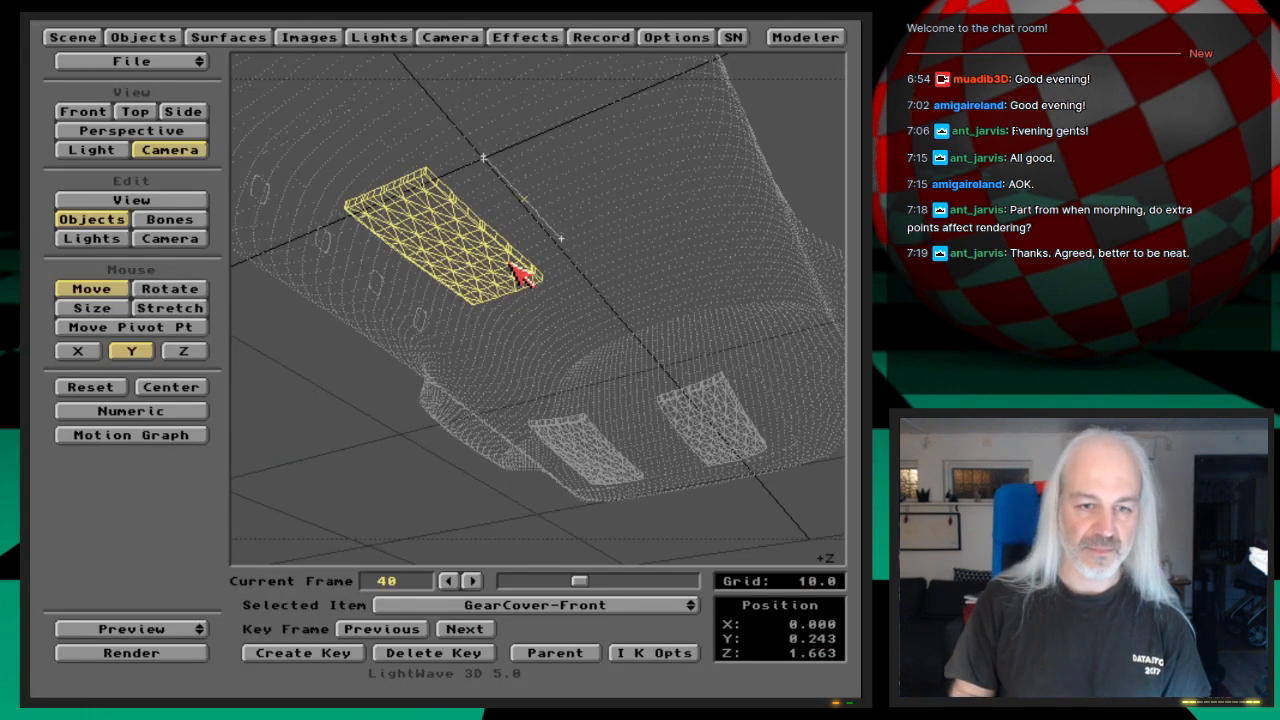
{"action": "key", "text": "Right"}
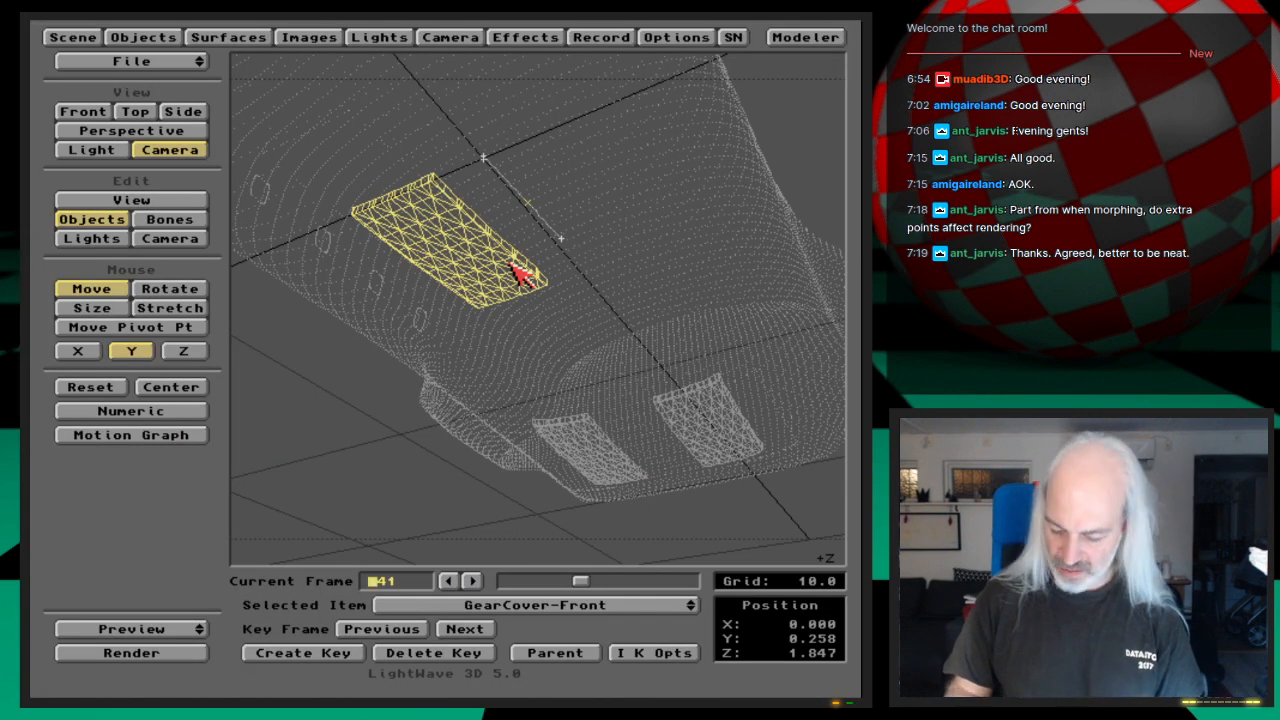
{"action": "key", "text": "Return"}
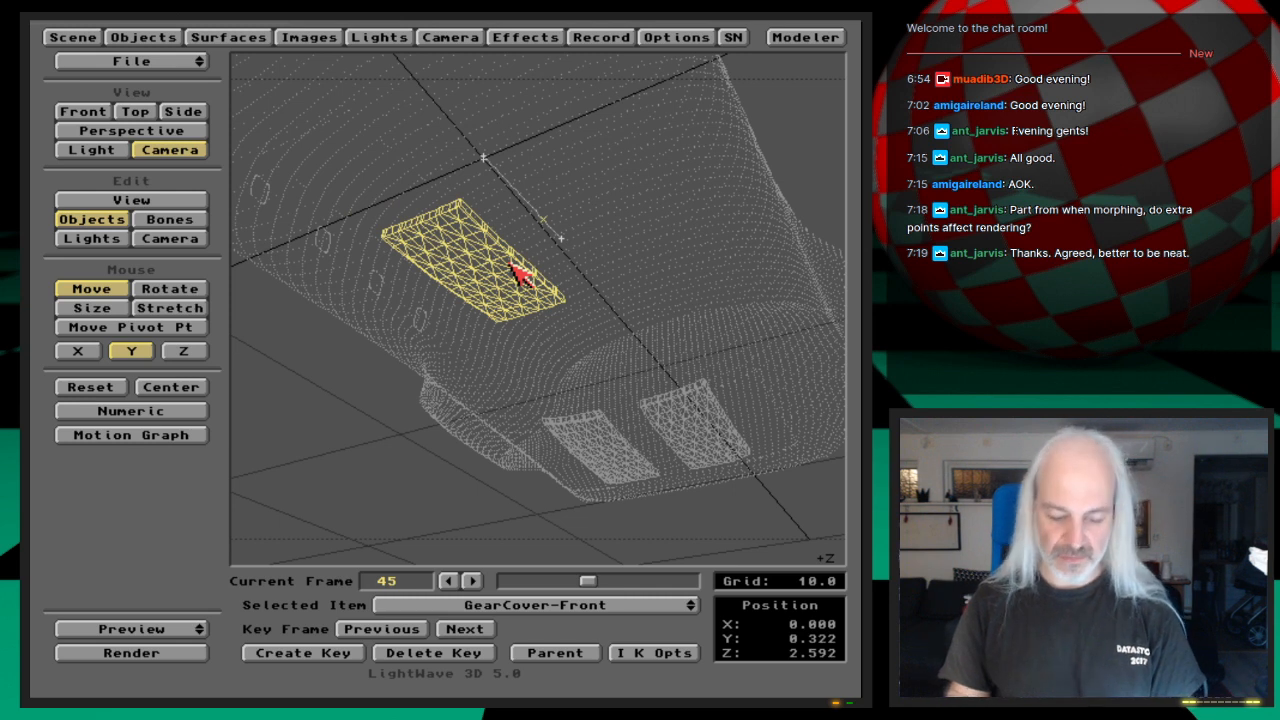
{"action": "key", "text": "F9"}
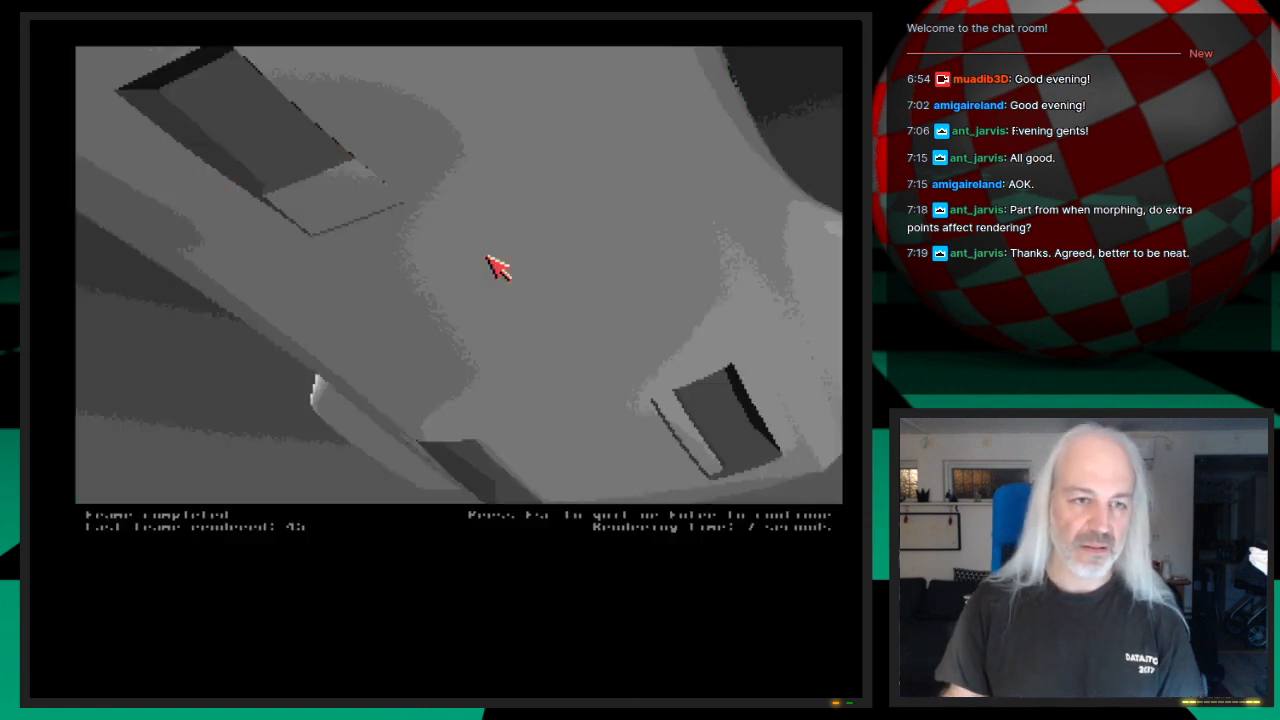
{"action": "left_click", "coordinate": [500, 268]}
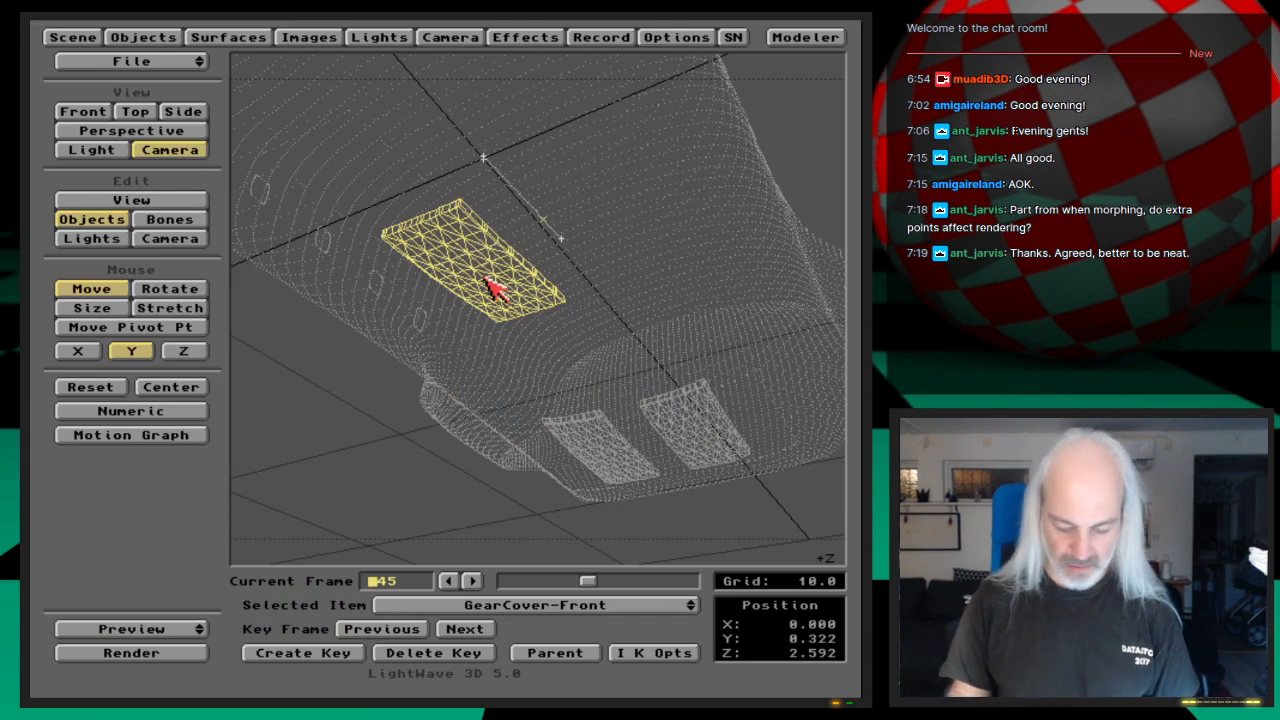
{"action": "key", "text": "Return"}
{"action": "key", "text": "F9"}
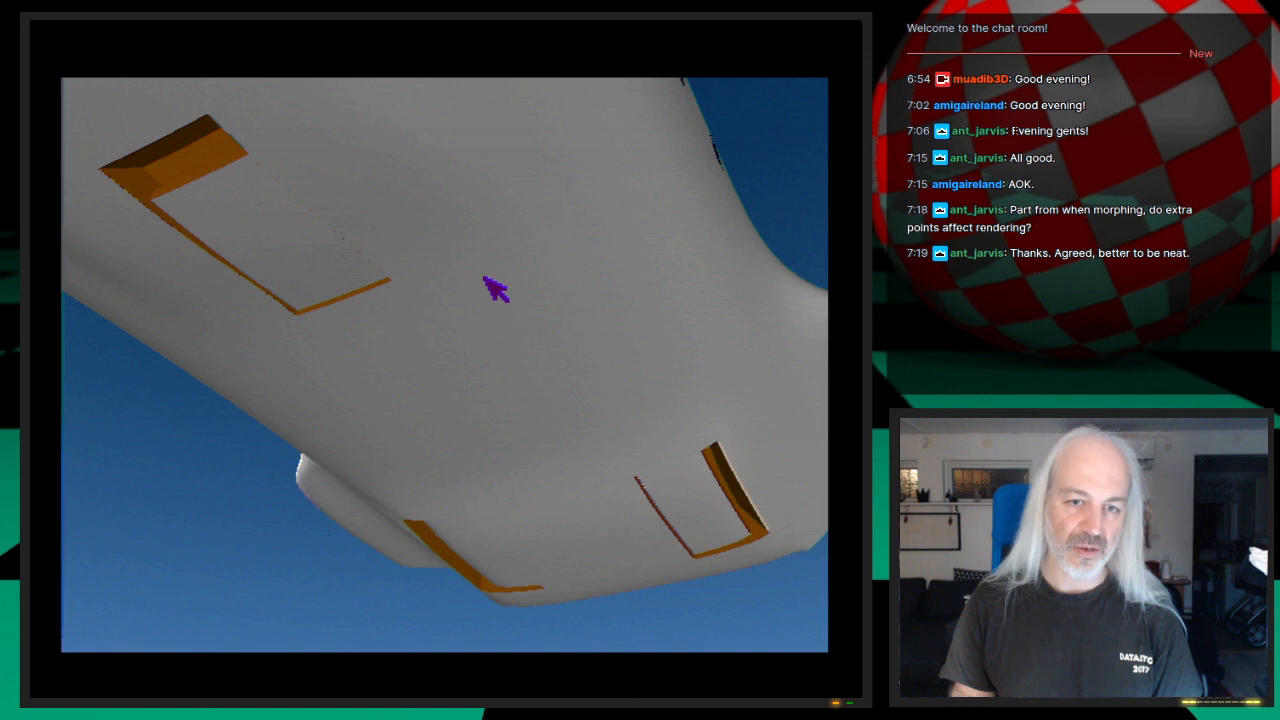
{"action": "left_click", "coordinate": [484, 277]}
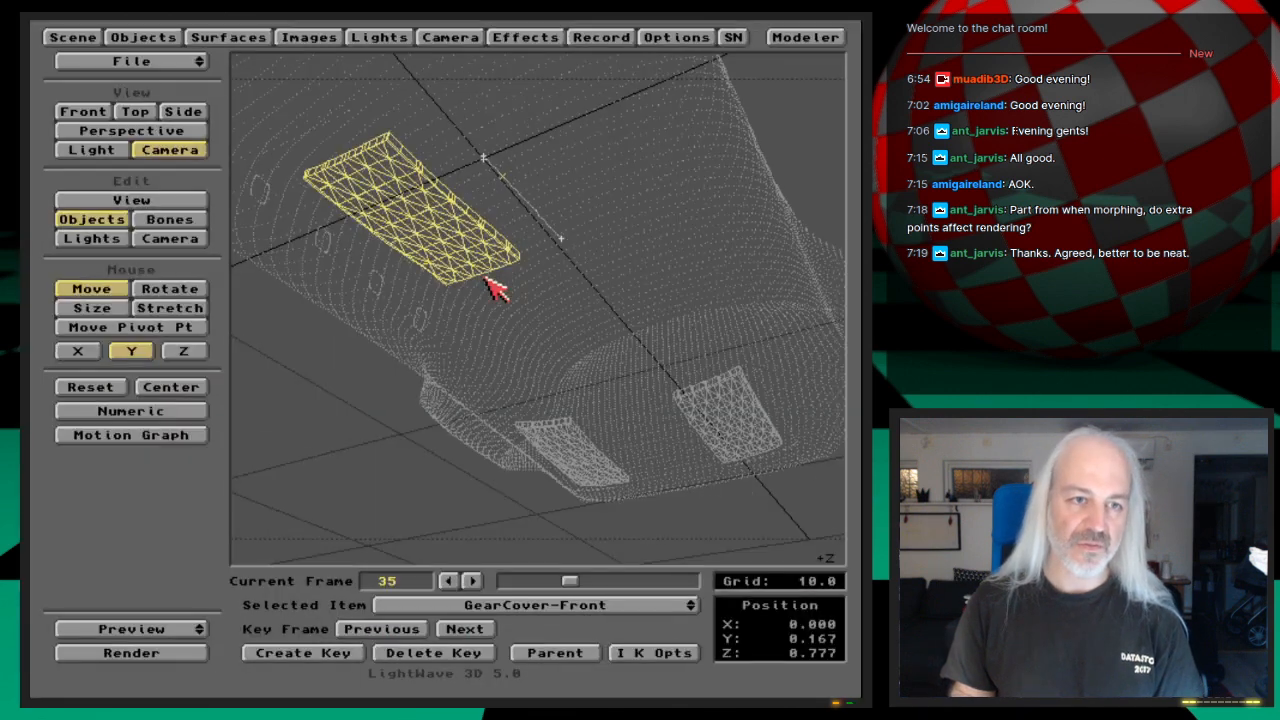
Step: Save the scene over the existing file Shuttle-GearDoorsAnimated
{"action": "key", "text": "s"}
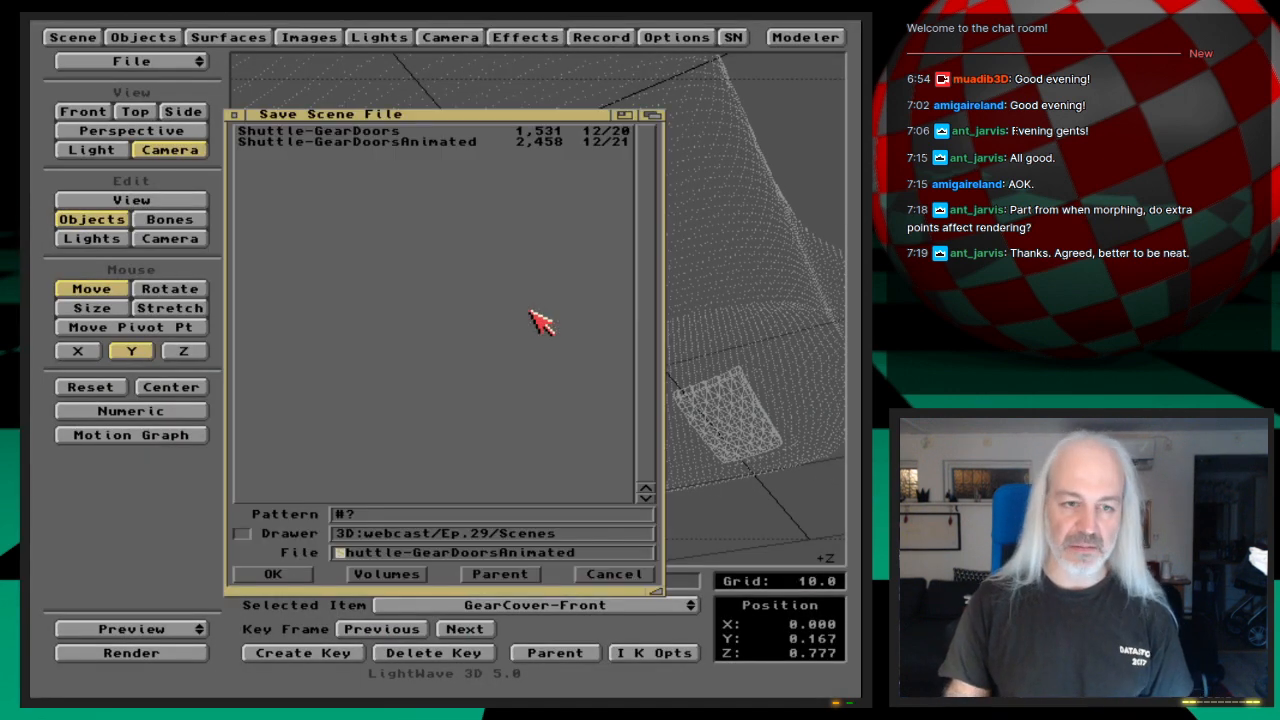
{"action": "key", "text": "Return"}
{"action": "key", "text": "Return"}
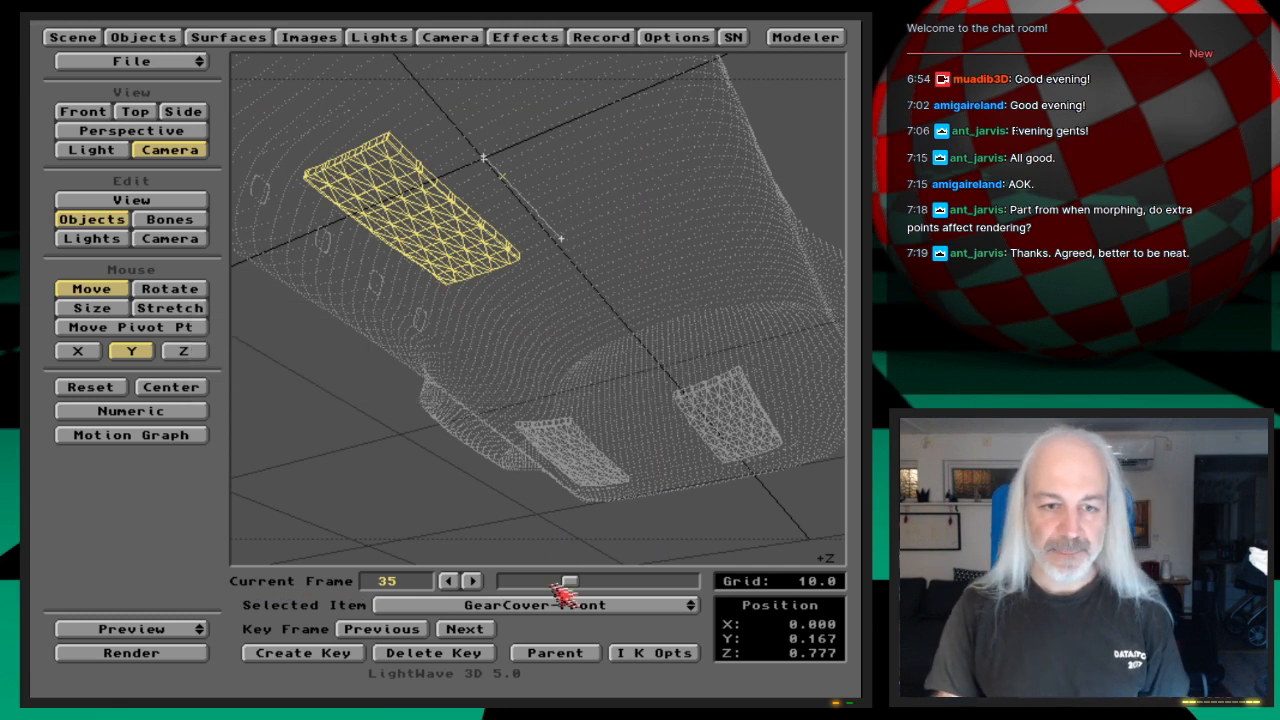
Step: Scrub the slide to frame 50, inspect the spline controls of GearCover-Front's key there and leave them unchanged
{"action": "mouse_move", "coordinate": [570, 581]}
{"action": "left_mouse_down"}
{"action": "mouse_move", "coordinate": [600, 583]}
{"action": "mouse_move", "coordinate": [567, 585]}
{"action": "mouse_move", "coordinate": [586, 590]}
{"action": "left_mouse_up"}
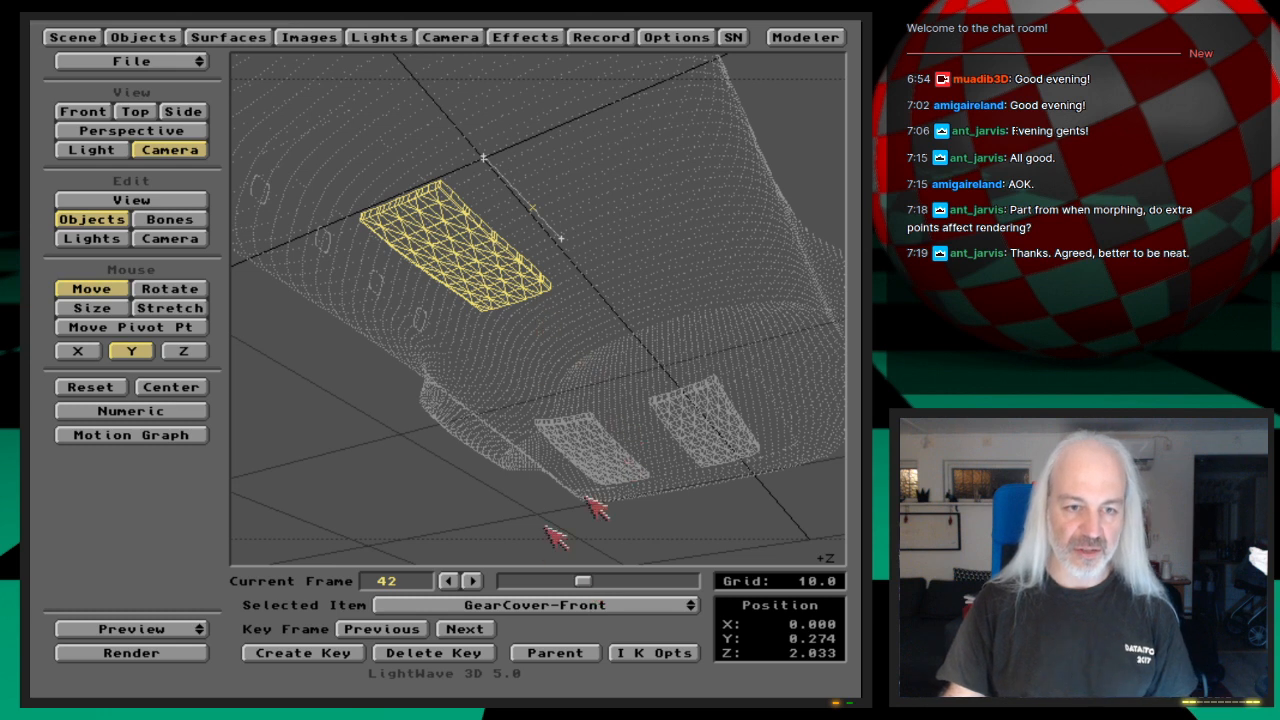
{"action": "left_click_drag", "start_coordinate": [194, 632], "coordinate": [201, 657]}
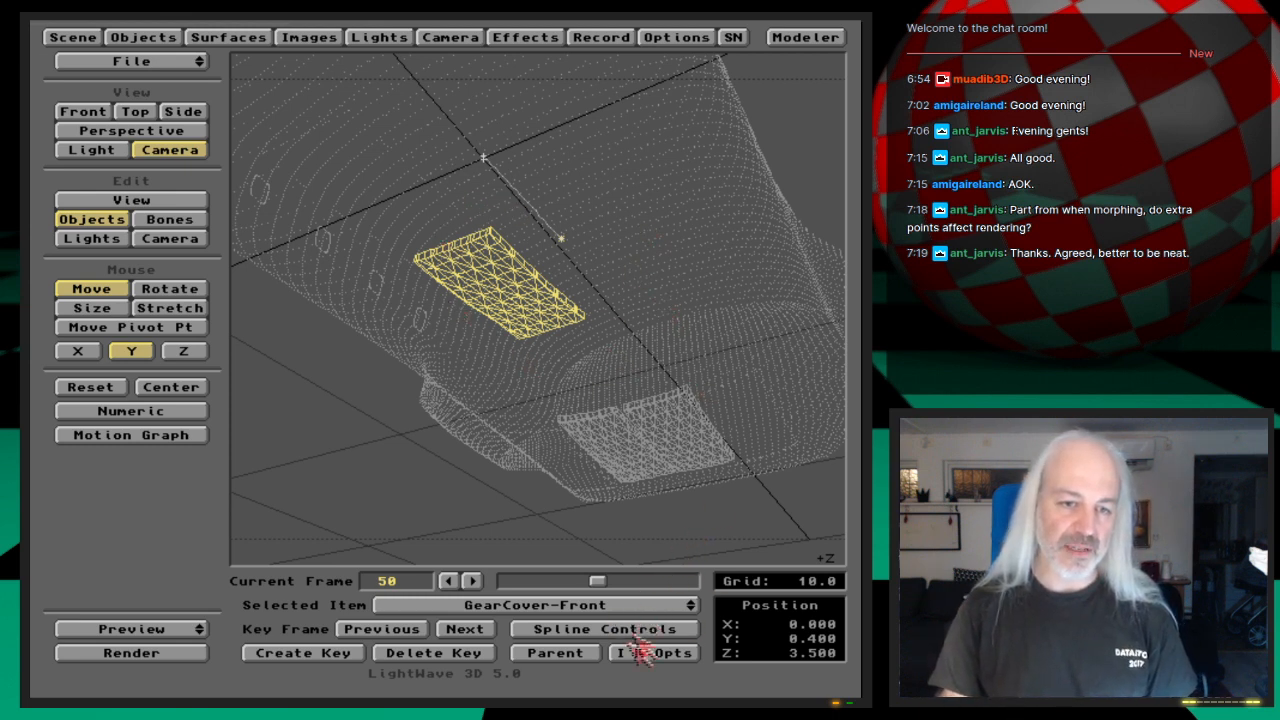
{"action": "left_click", "coordinate": [638, 630]}
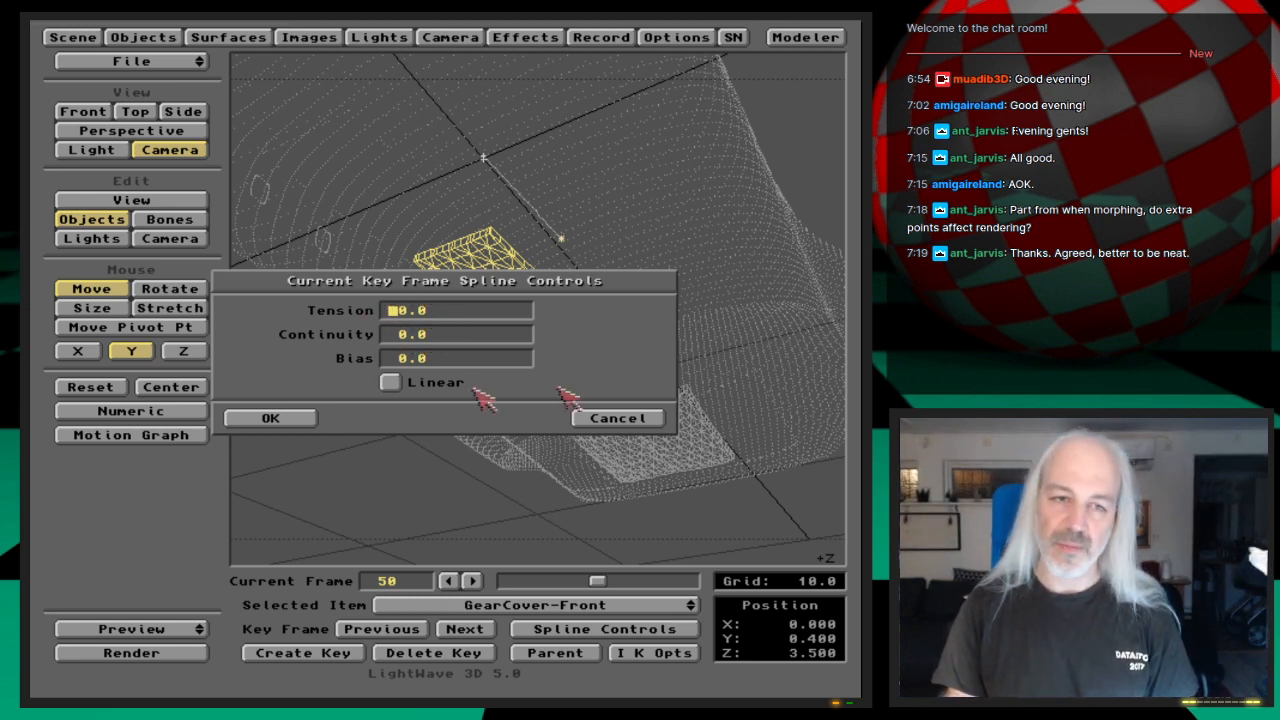
{"action": "left_click", "coordinate": [632, 418]}
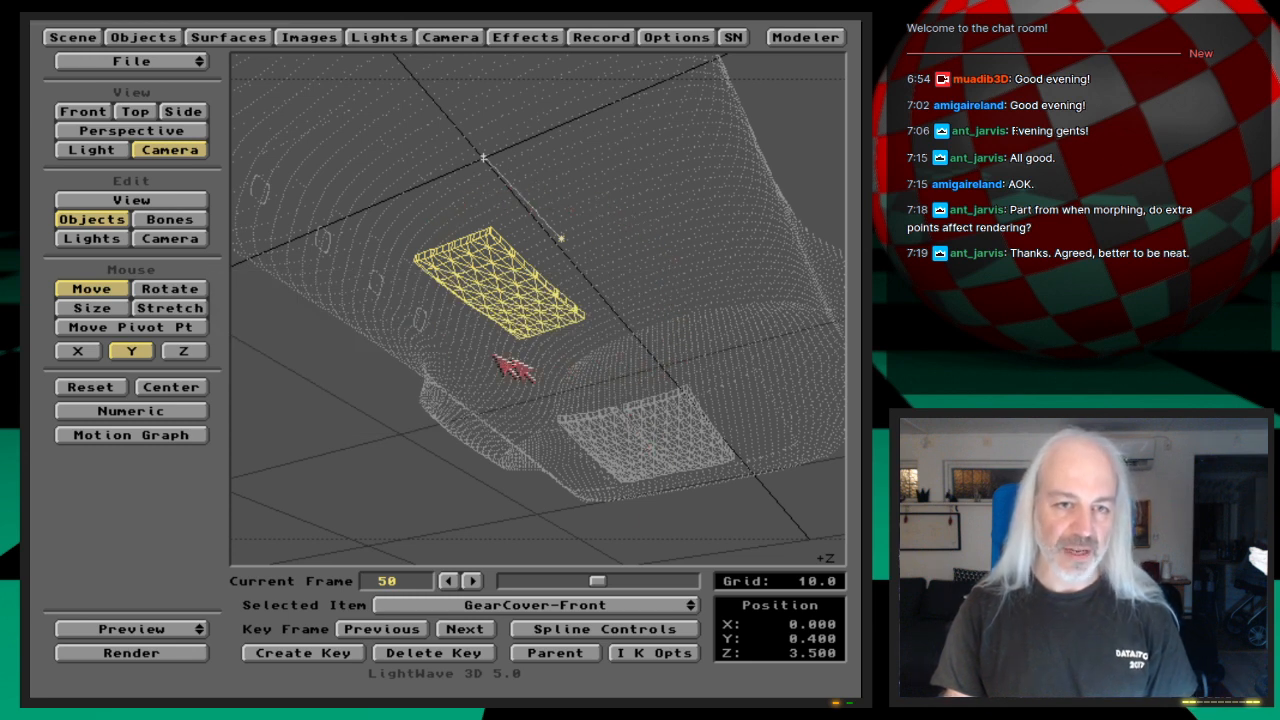
Step: Open GearCover-Front's Motion Graph and show its Velocity channel
{"action": "left_click", "coordinate": [182, 436]}
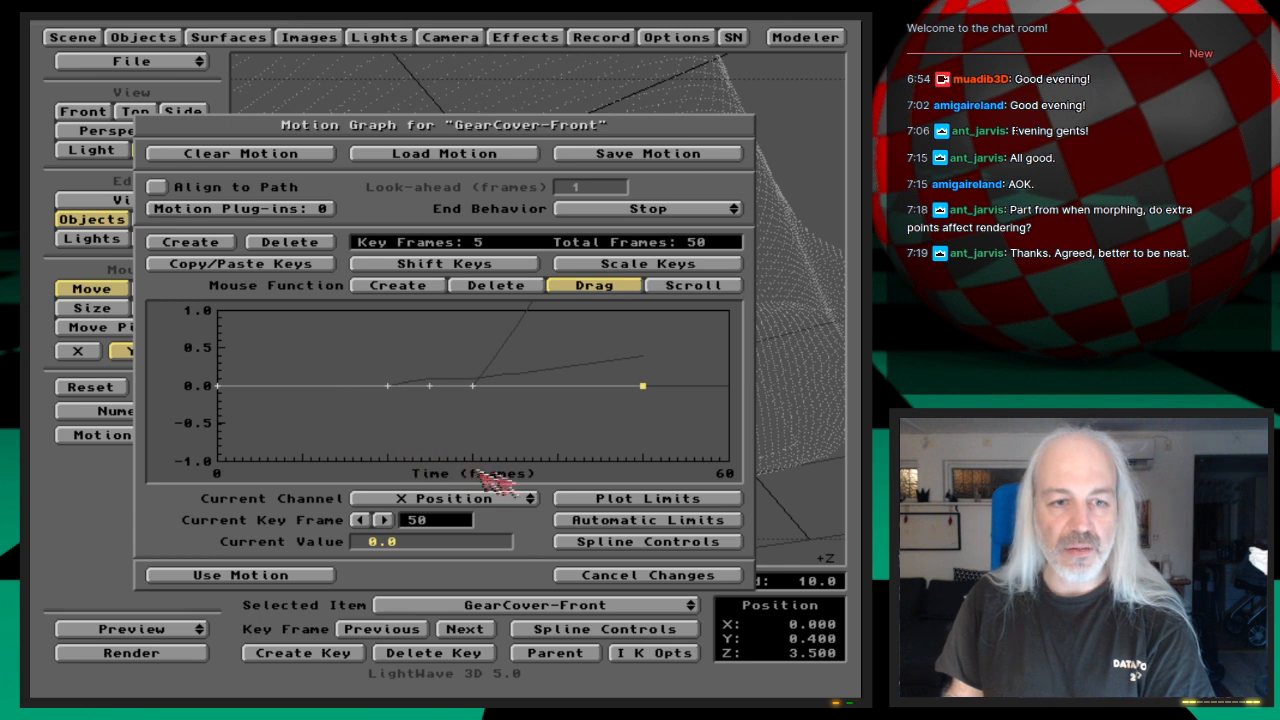
{"action": "left_click", "coordinate": [527, 496]}
{"action": "left_click", "coordinate": [528, 486]}
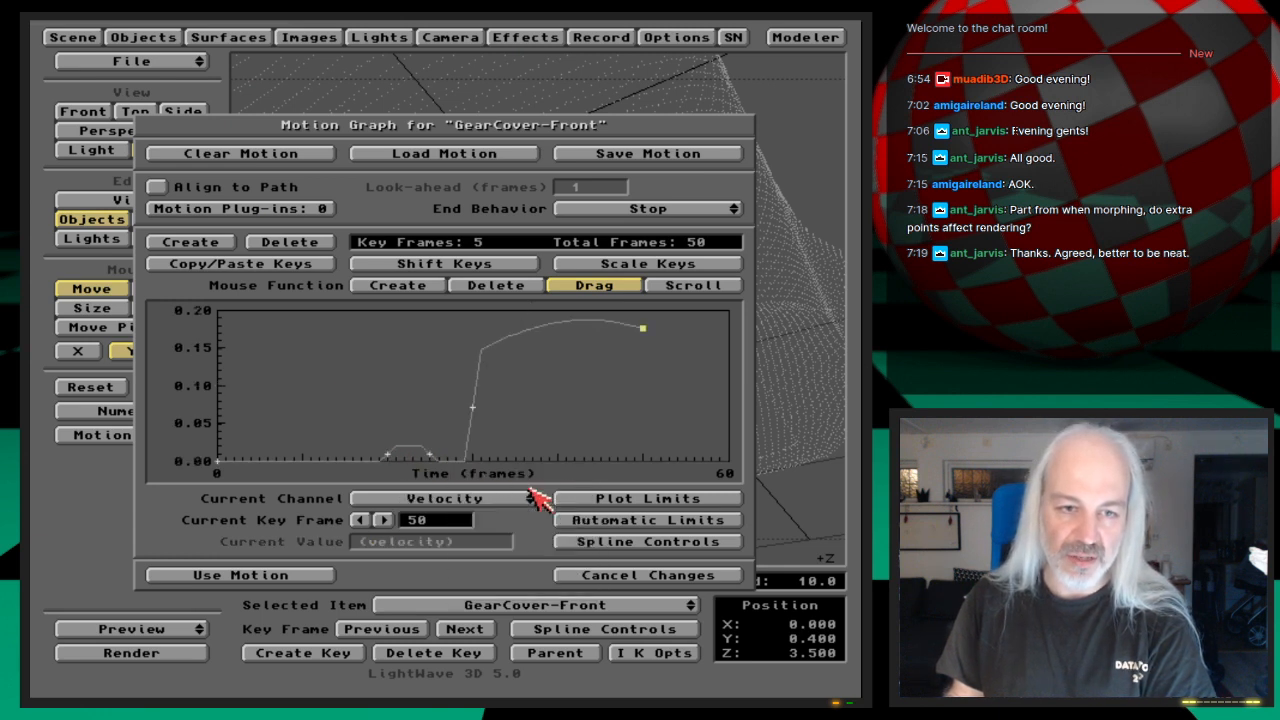
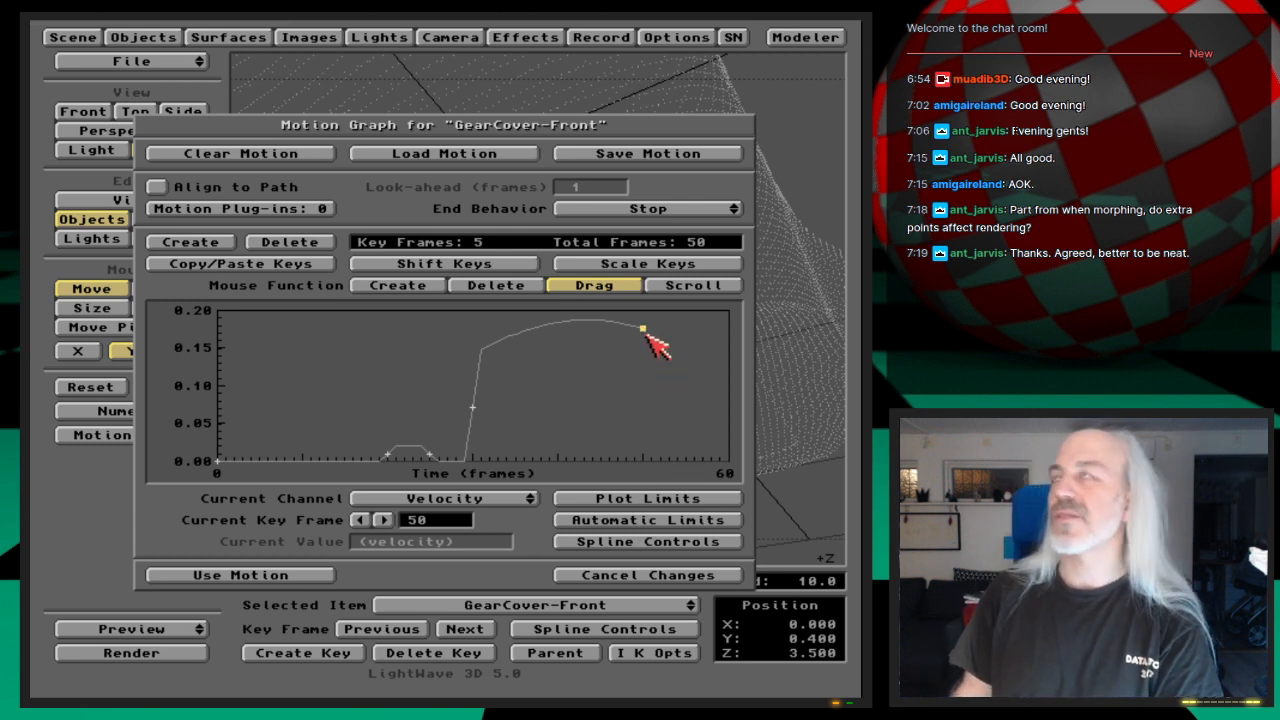
Step: Discard the open graph changes, reopen GearCover-Front's Motion Graph and show its Z Position channel
{"action": "left_click", "coordinate": [512, 497]}
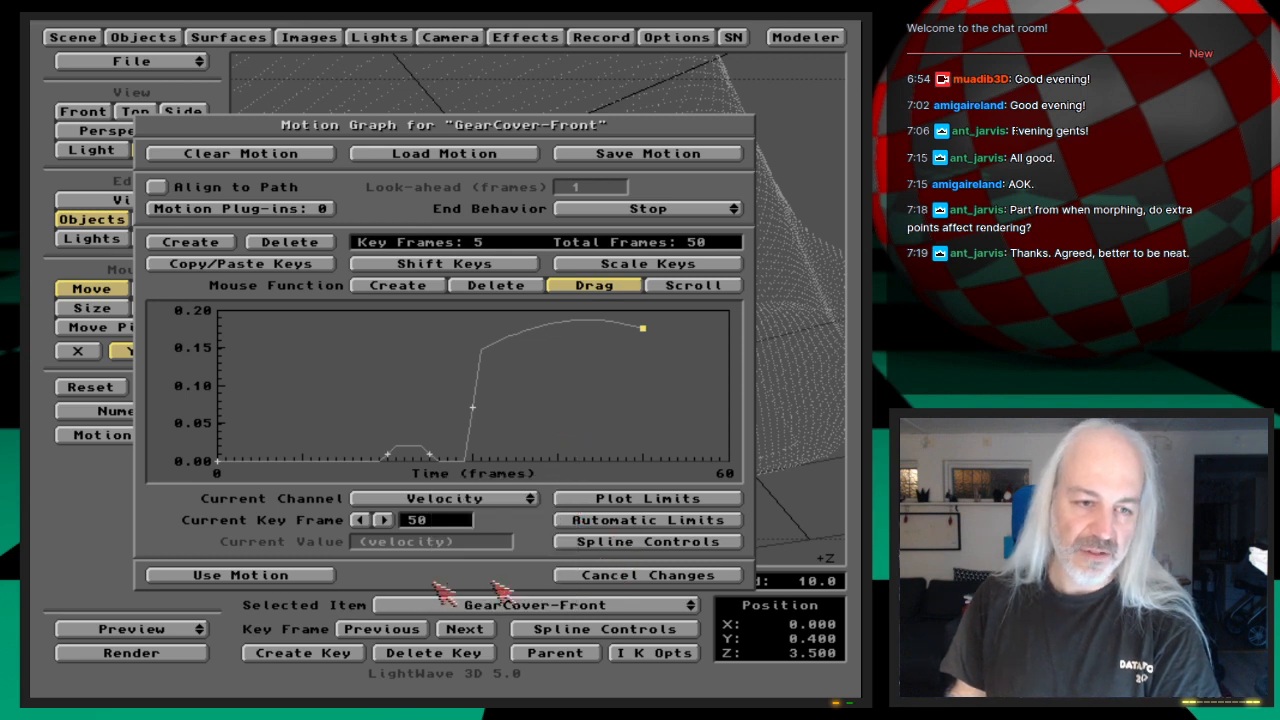
{"action": "left_click", "coordinate": [600, 578]}
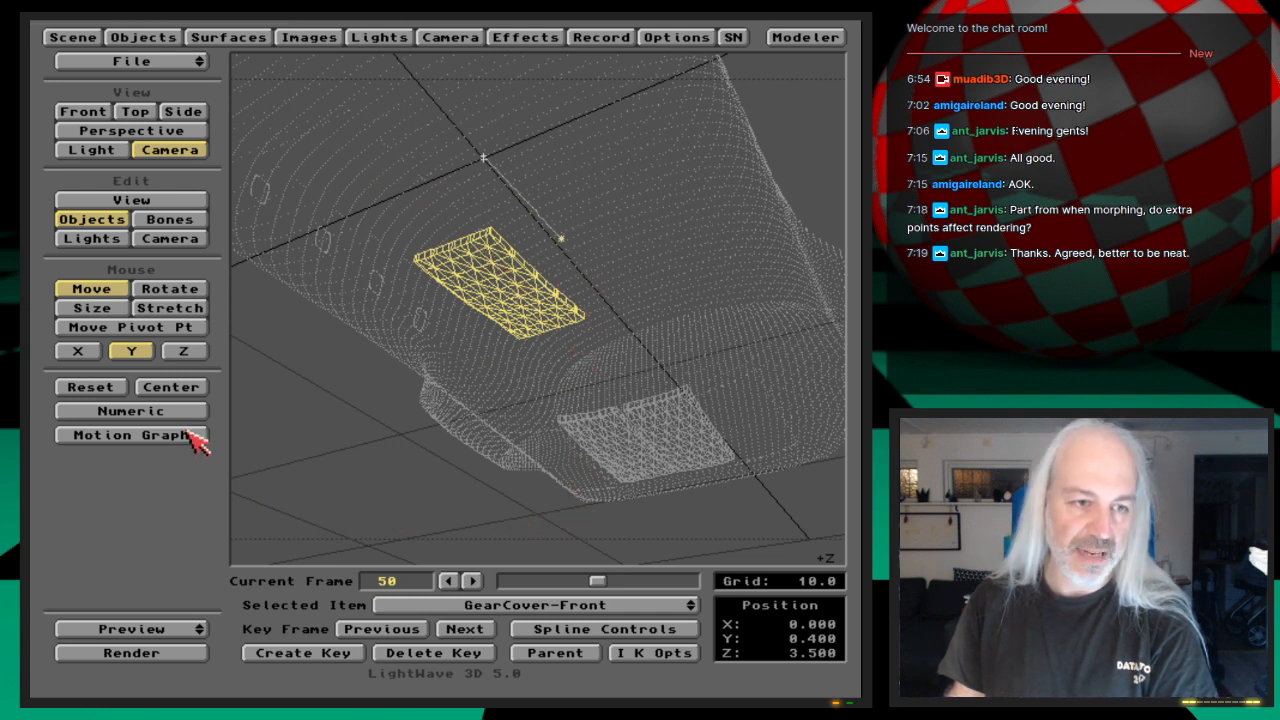
{"action": "left_click", "coordinate": [130, 435]}
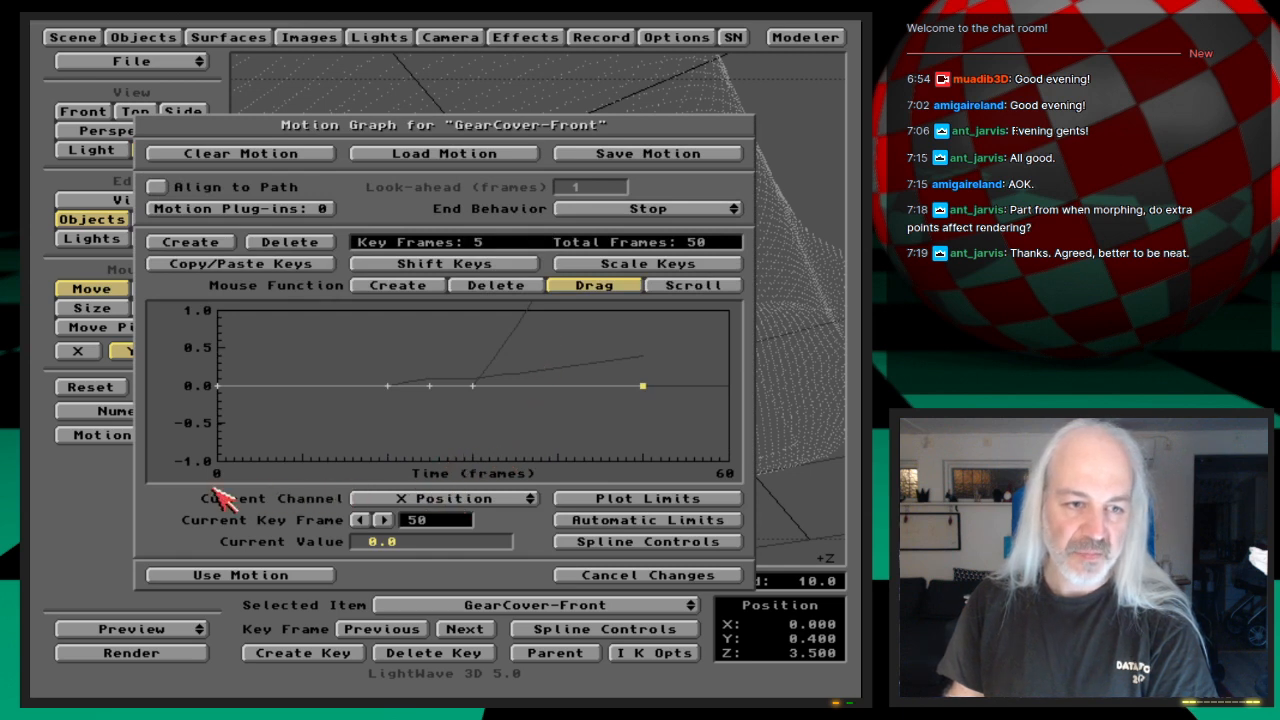
{"action": "left_click_drag", "start_coordinate": [528, 498], "coordinate": [529, 528]}
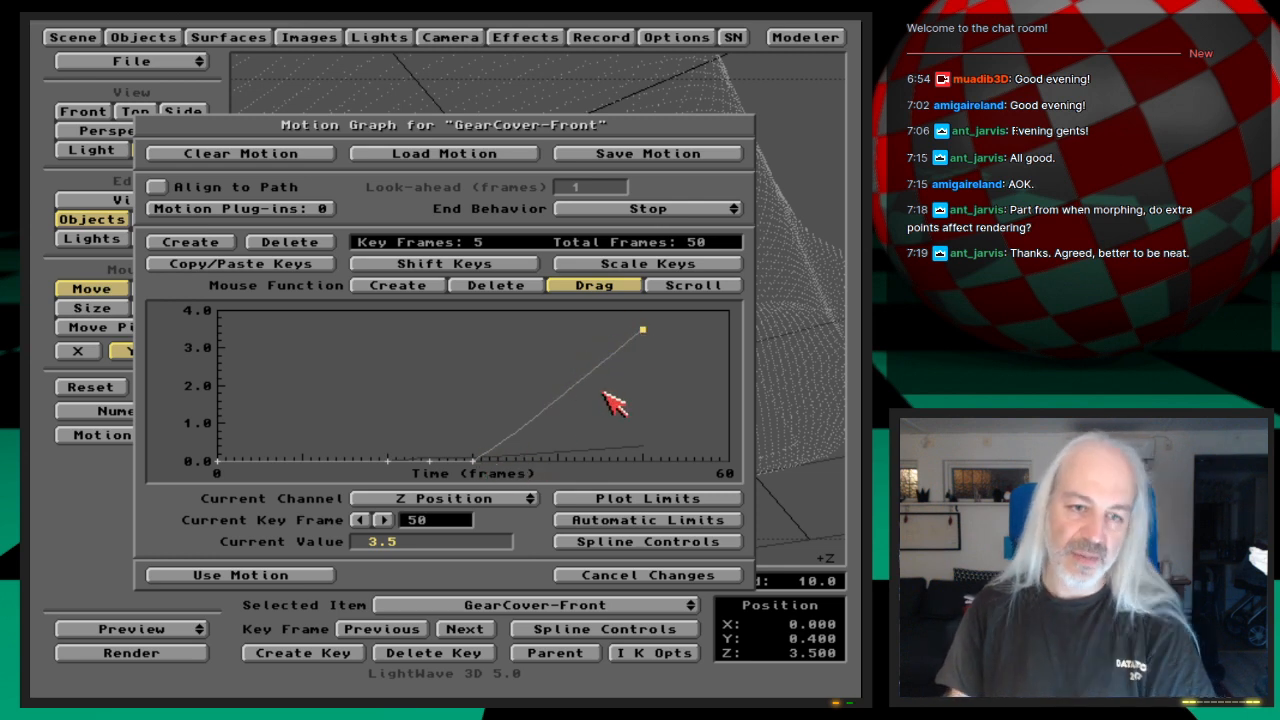
Step: Try a spline Tension of 1.0 on GearCover-Front's frame 50 key, and reset it to 0.0 to compare the curves
{"action": "left_click", "coordinate": [648, 541]}
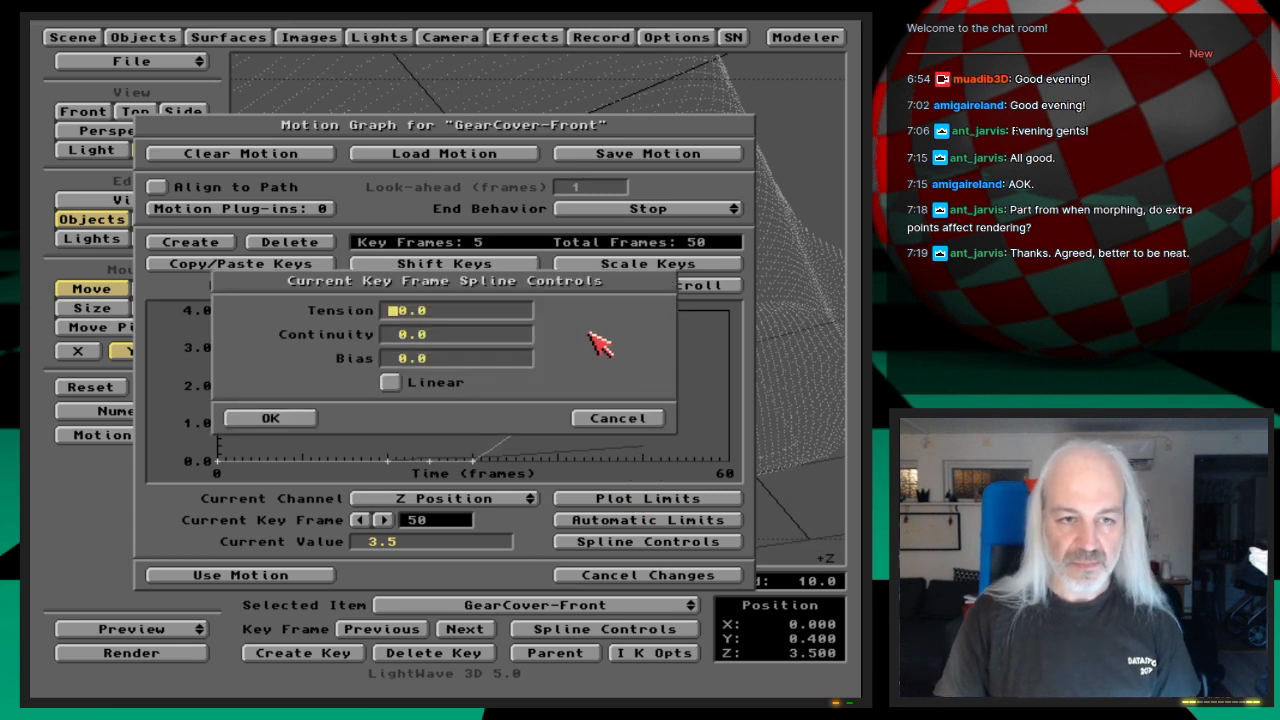
{"action": "type", "text": "t"}
{"action": "key", "text": "BackSpace"}
{"action": "type", "text": "1"}
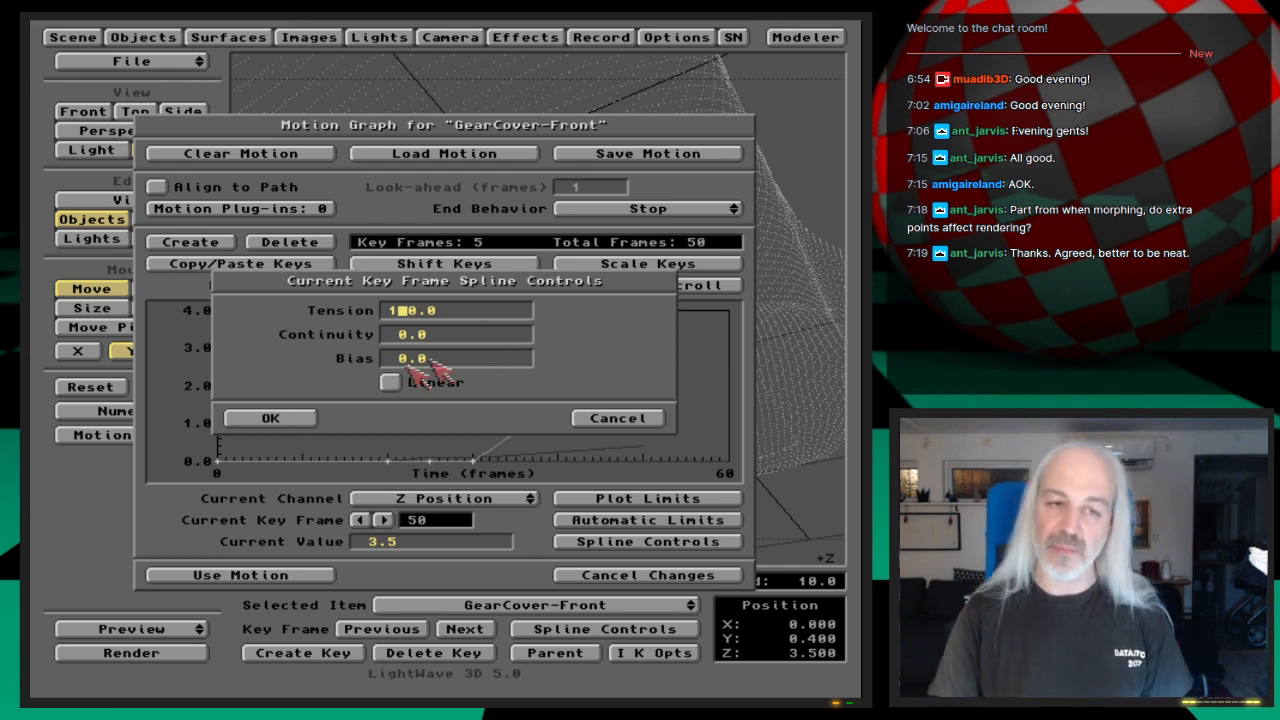
{"action": "left_click", "coordinate": [305, 420]}
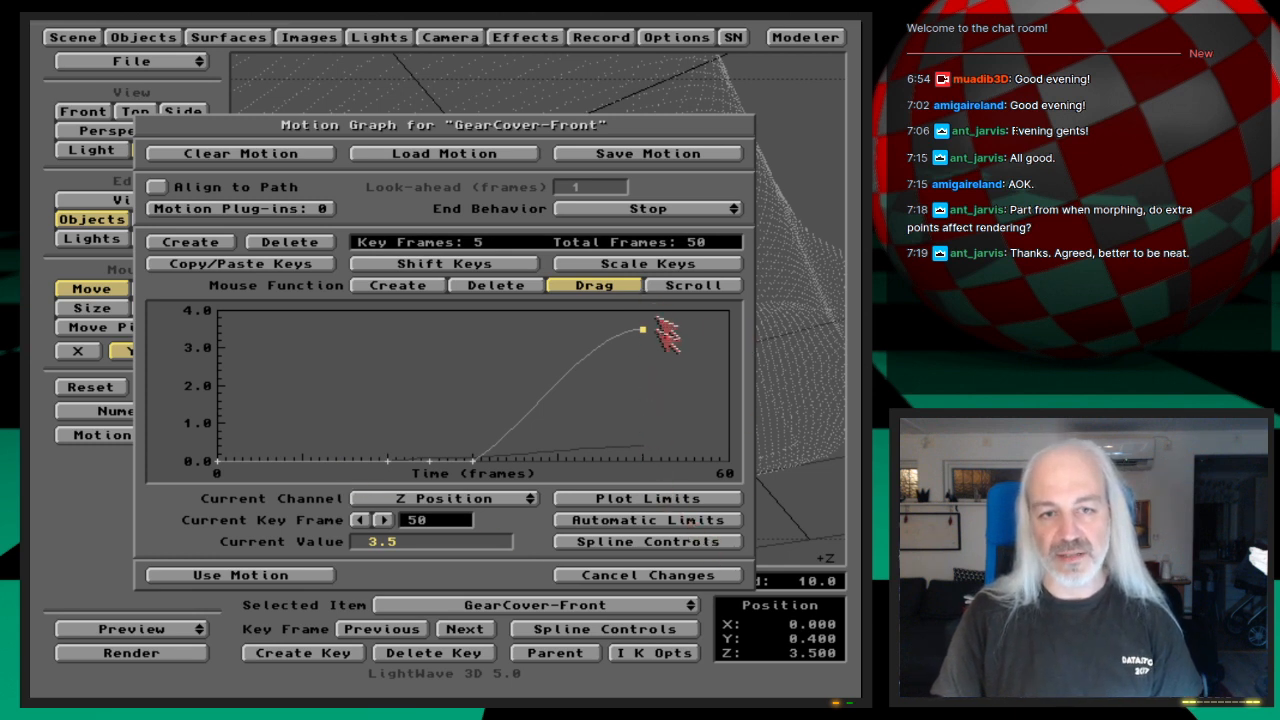
{"action": "left_click", "coordinate": [643, 545]}
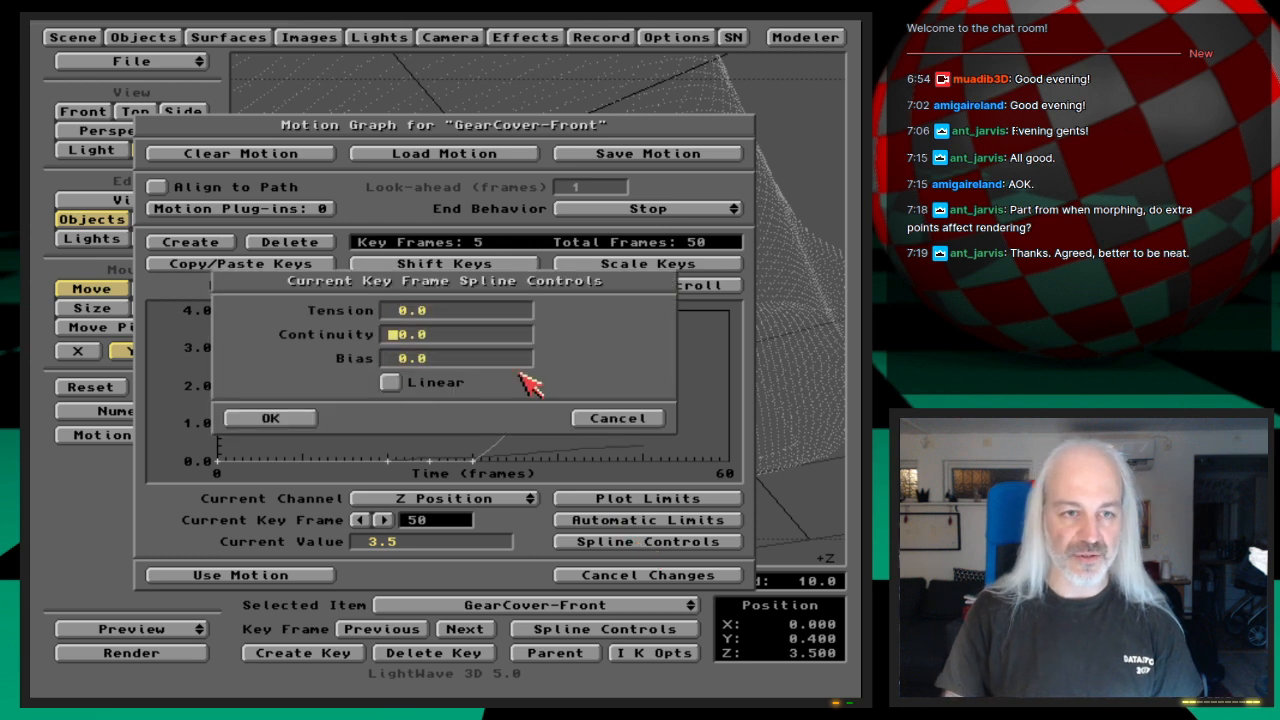
{"action": "key", "text": "Return"}
{"action": "key", "text": "Return"}
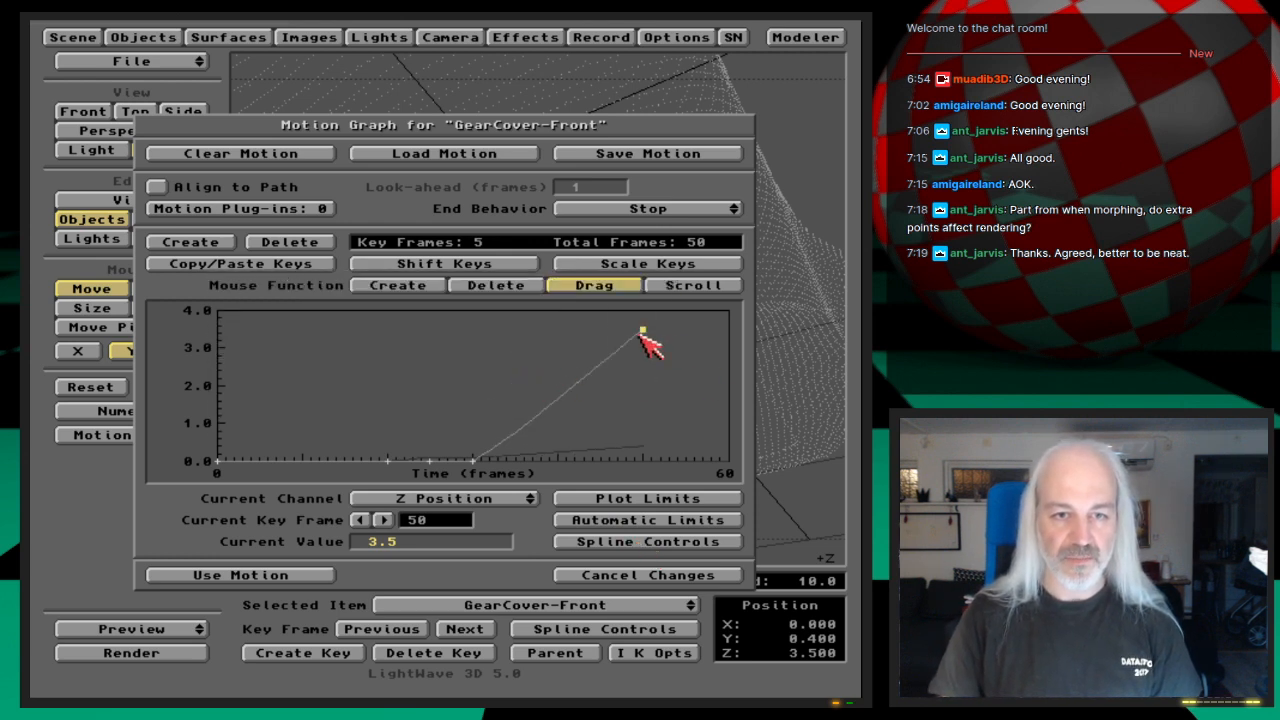
Step: Set the spline Tension of GearCover-Front's frame 50 key to 1.0 and apply the motion
{"action": "left_click", "coordinate": [636, 543]}
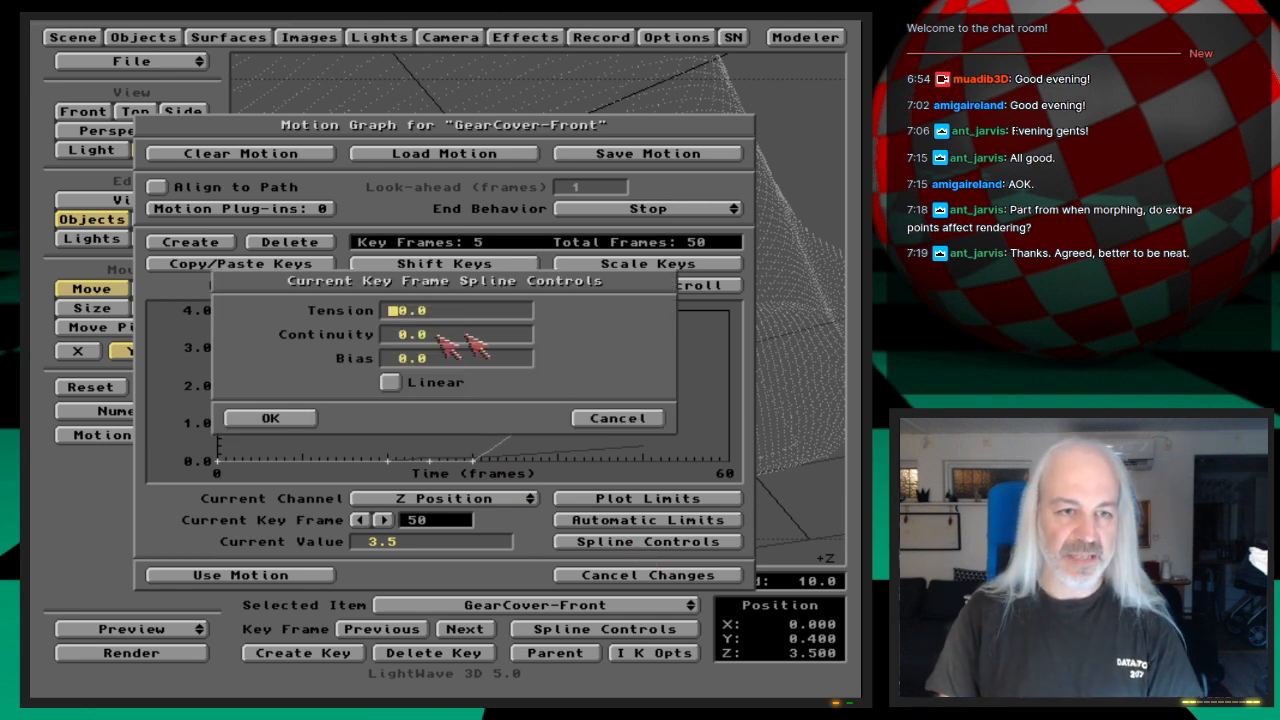
{"action": "key", "text": "Return"}
{"action": "key", "text": "Return"}
{"action": "key", "text": "Return"}
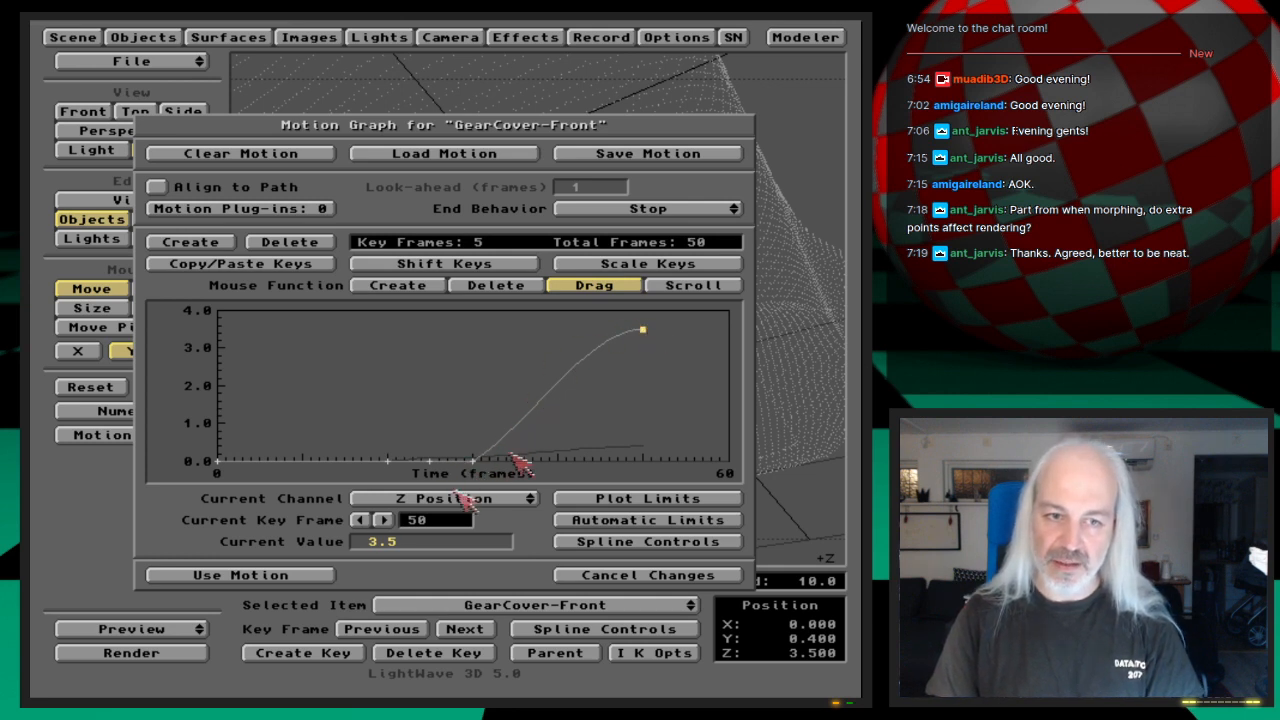
{"action": "left_click", "coordinate": [240, 575]}
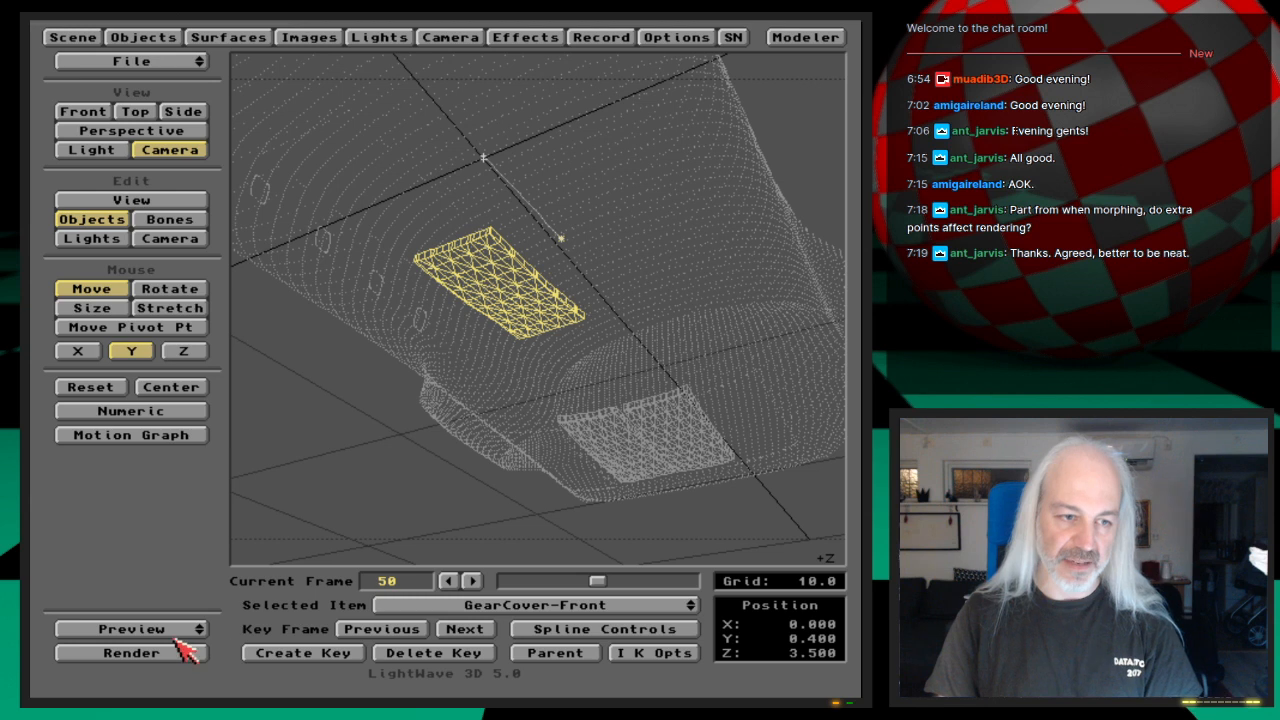
Step: Make a wireframe preview of frames 30 to 55, play it at 25 and 8.3 frames per second, and end it
{"action": "left_click_drag", "start_coordinate": [196, 637], "coordinate": [198, 607]}
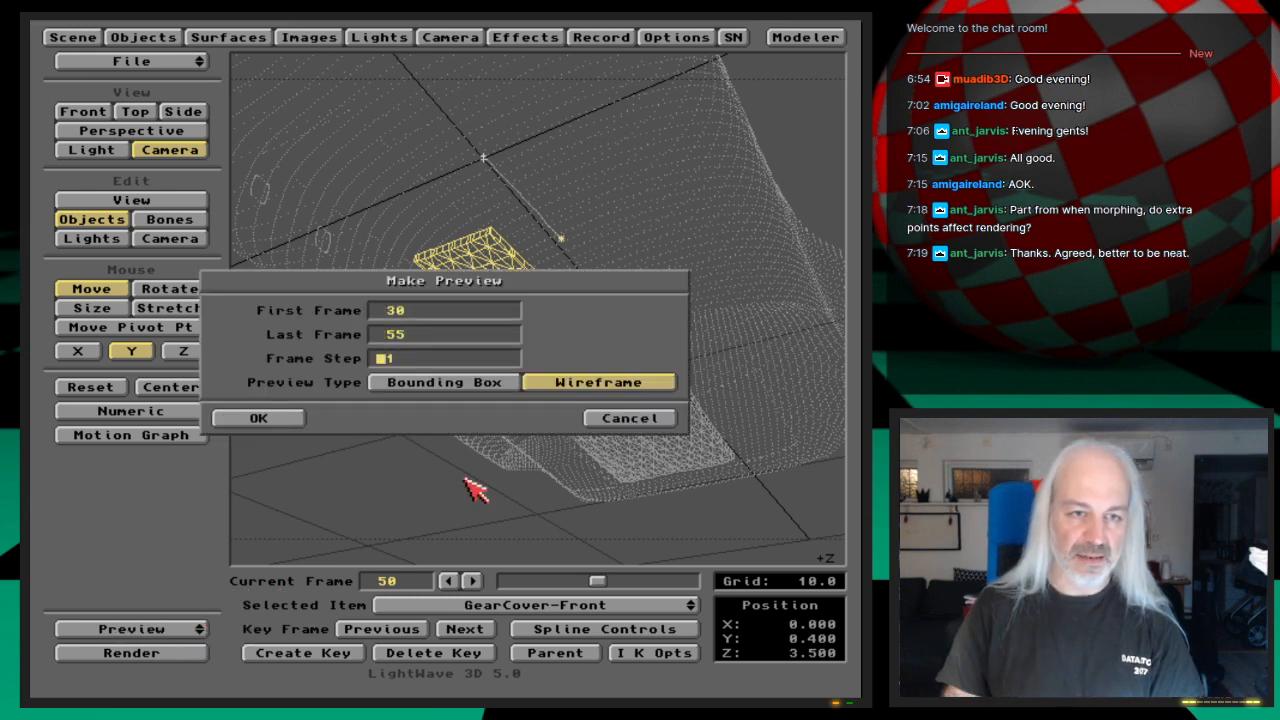
{"action": "key", "text": "Return"}
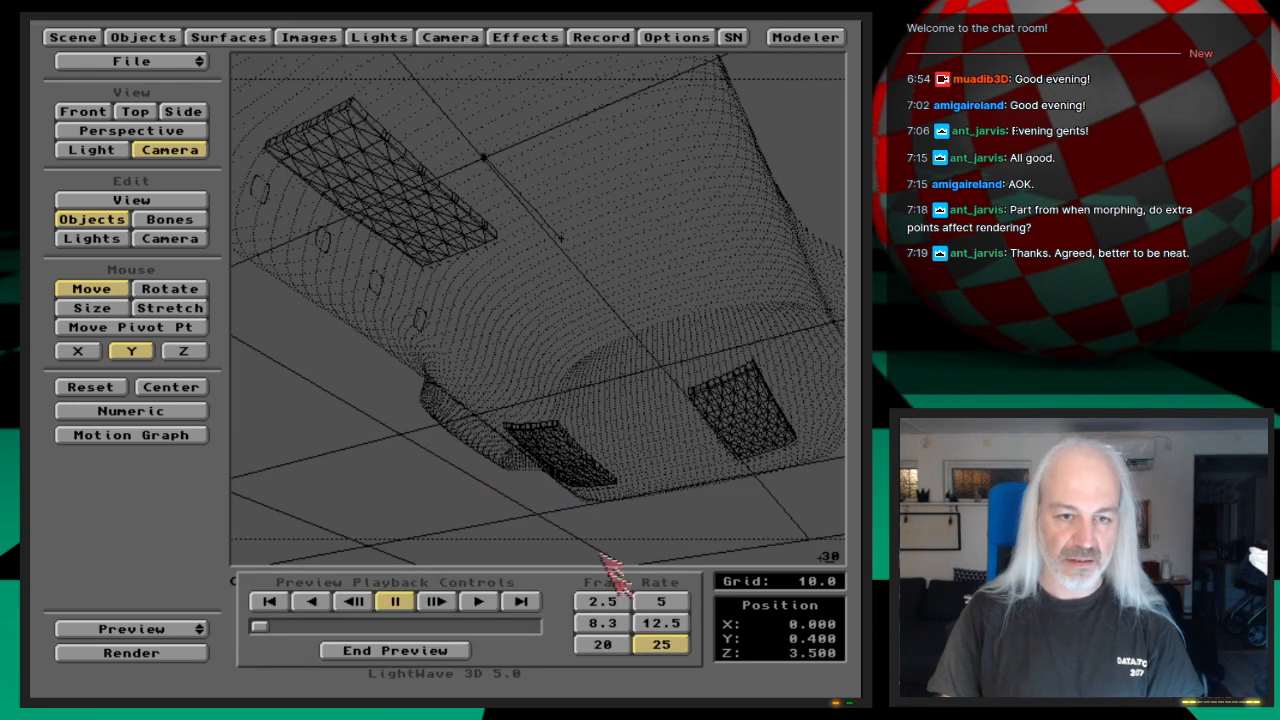
{"action": "left_click", "coordinate": [526, 603]}
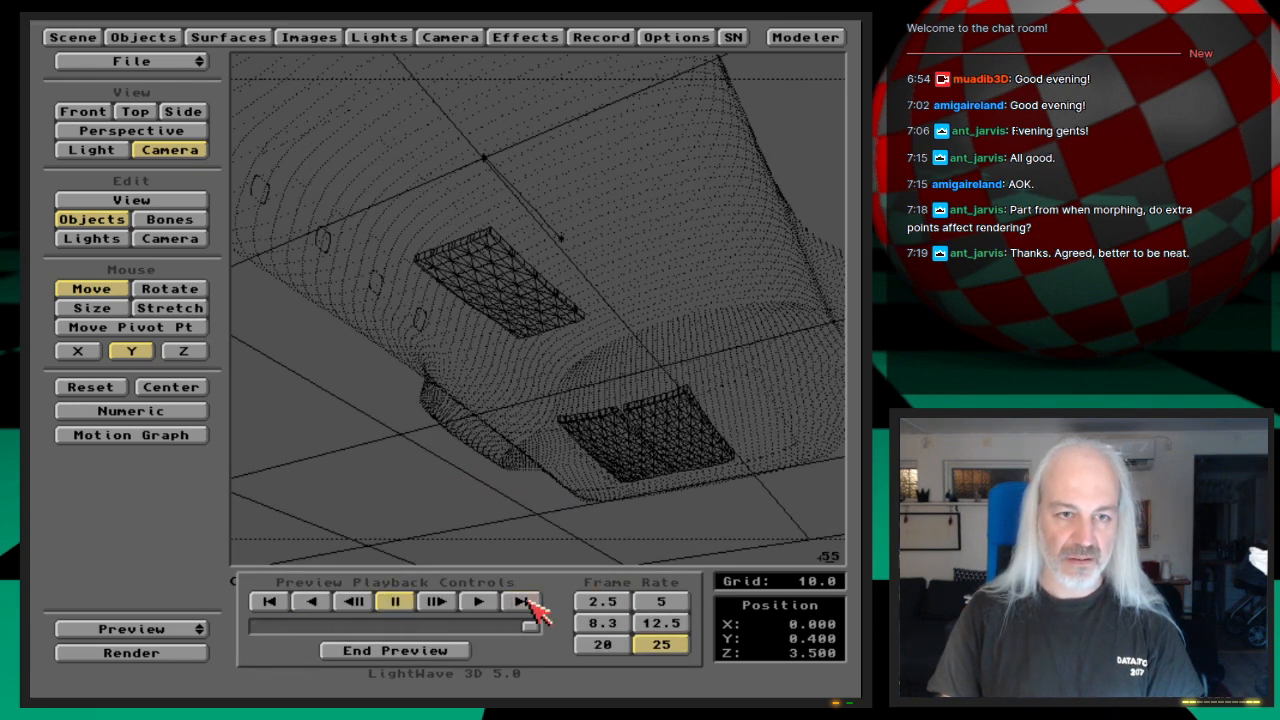
{"action": "left_click", "coordinate": [527, 601]}
{"action": "left_click", "coordinate": [527, 602]}
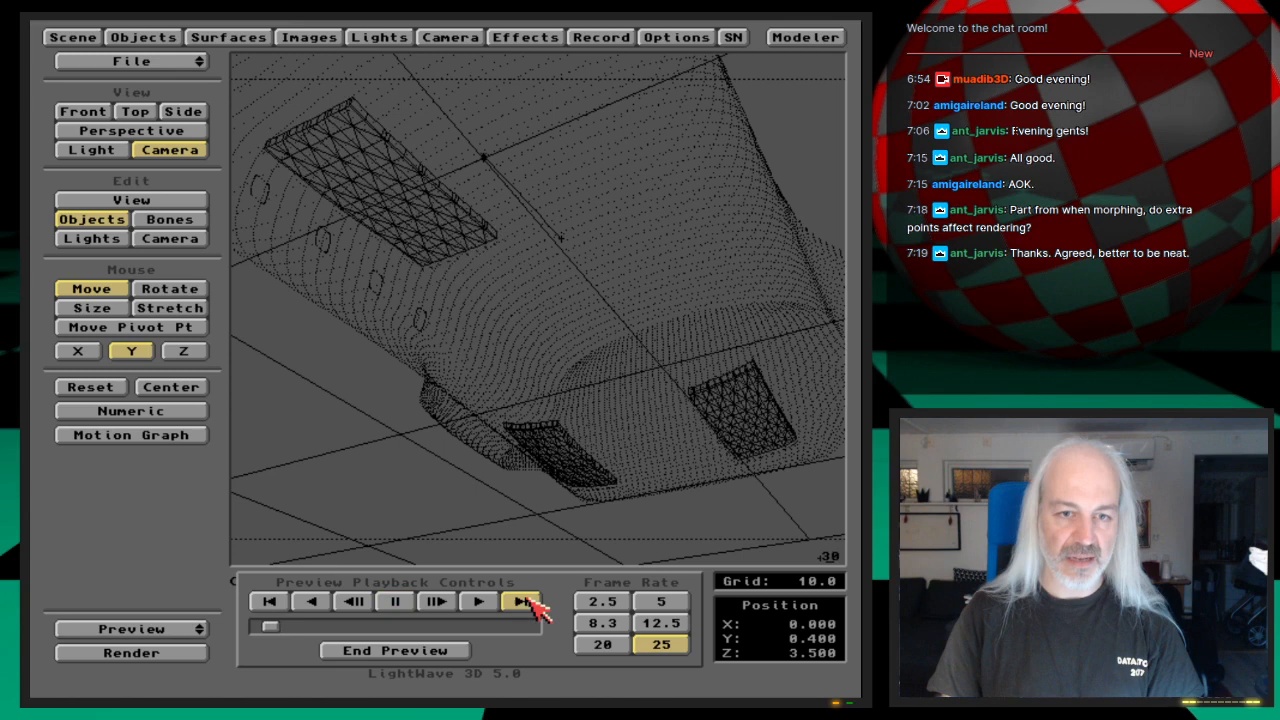
{"action": "left_click", "coordinate": [528, 602]}
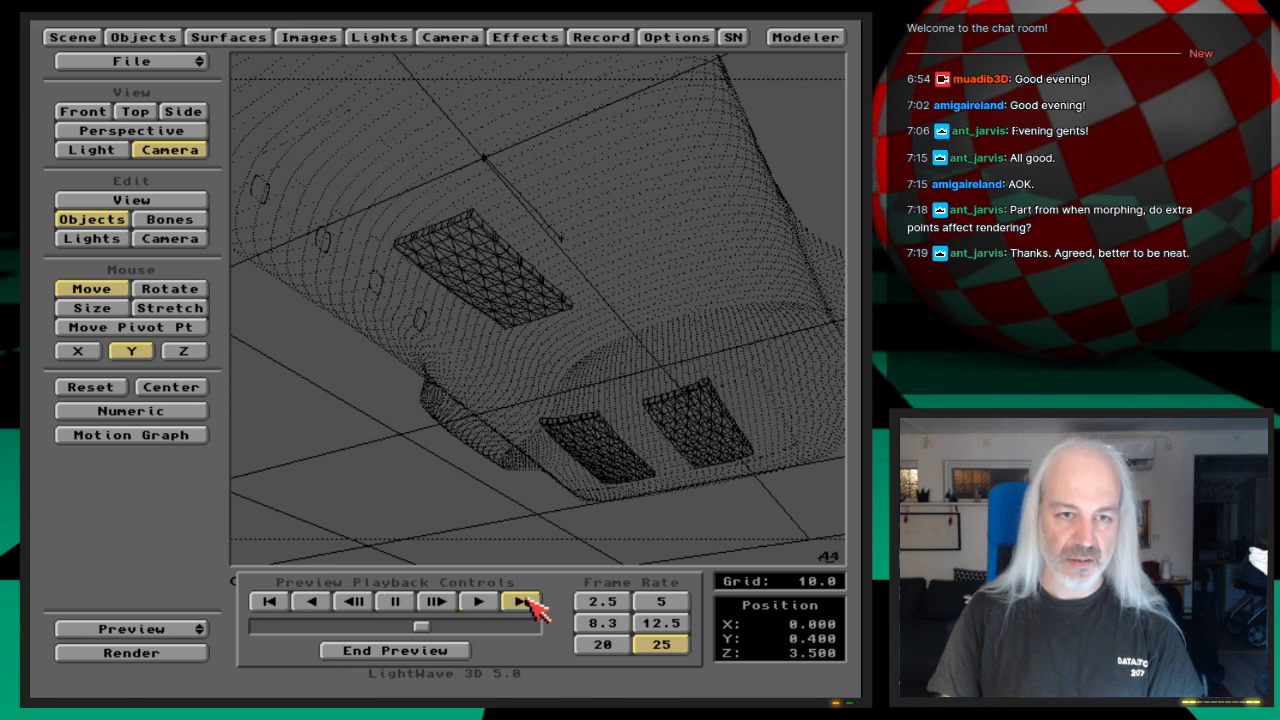
{"action": "left_click", "coordinate": [528, 602]}
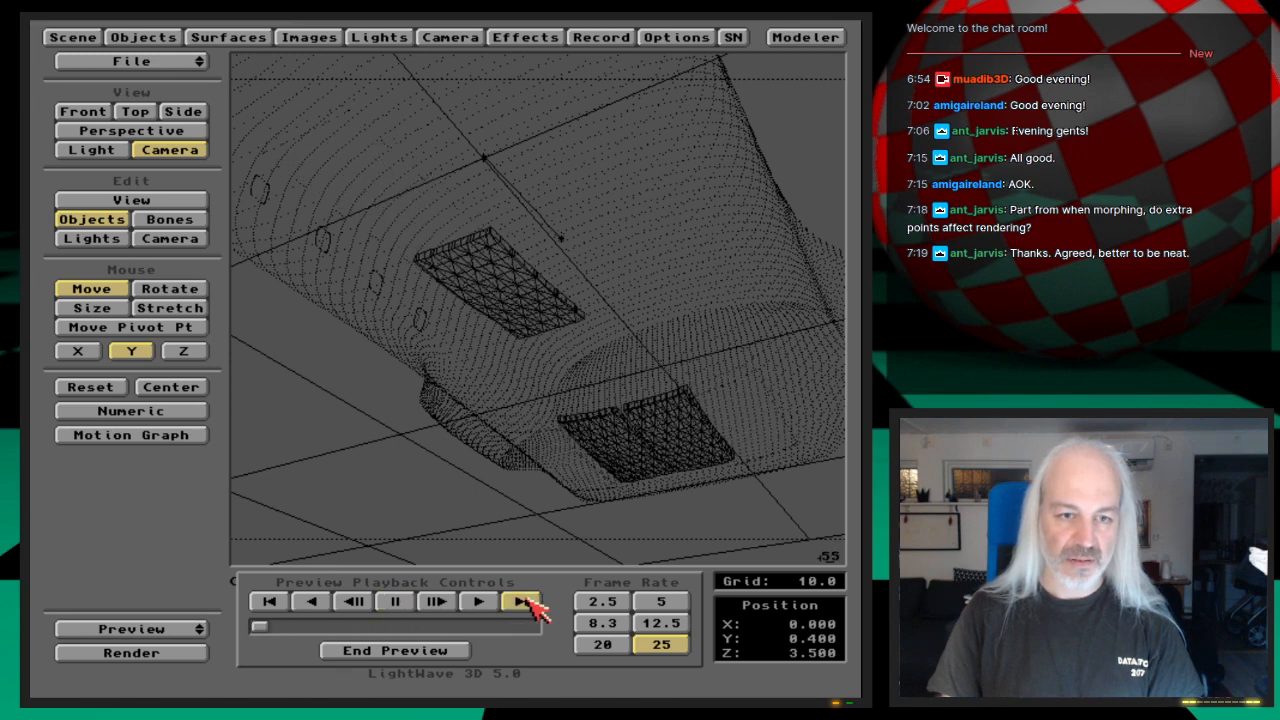
{"action": "left_click", "coordinate": [602, 623]}
{"action": "left_click", "coordinate": [518, 604]}
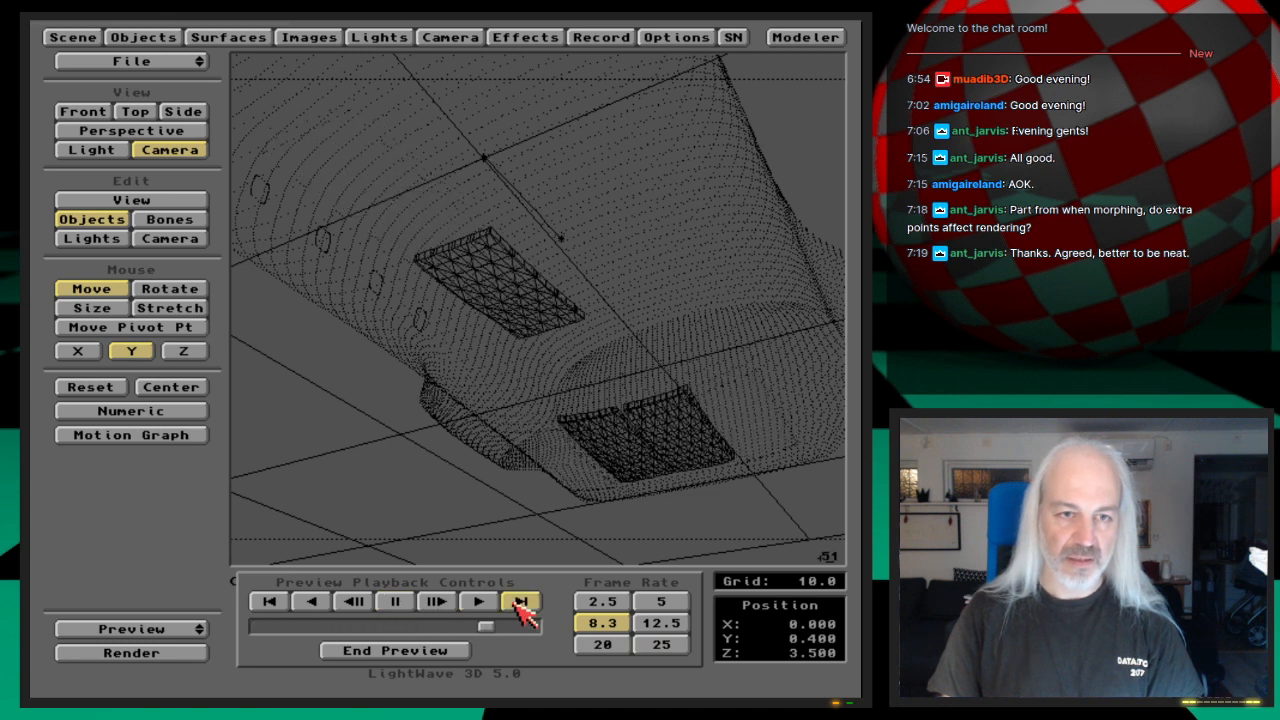
{"action": "left_click", "coordinate": [448, 650]}
{"action": "left_click_drag", "start_coordinate": [157, 629], "coordinate": [180, 509]}
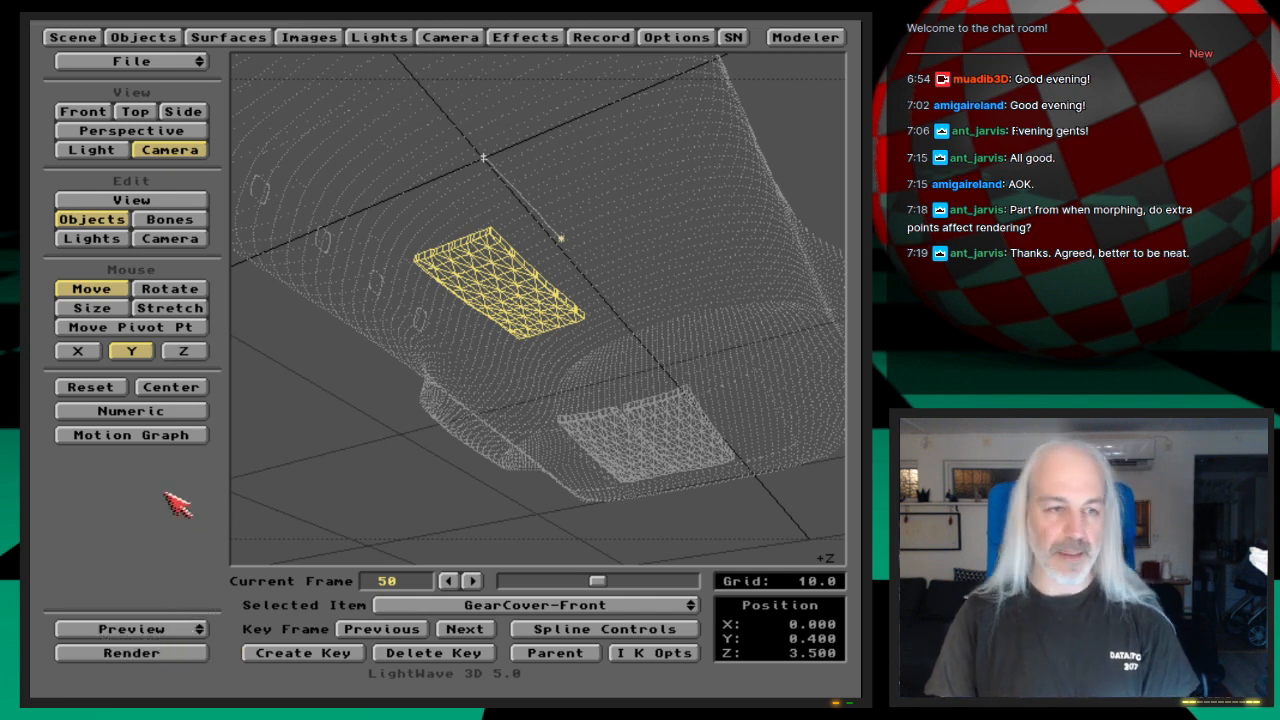
Step: Check the Z Position curve and spline controls of GearCover-Front's frame 50 key in the Motion Graph, and accept the motion
{"action": "left_click", "coordinate": [186, 438]}
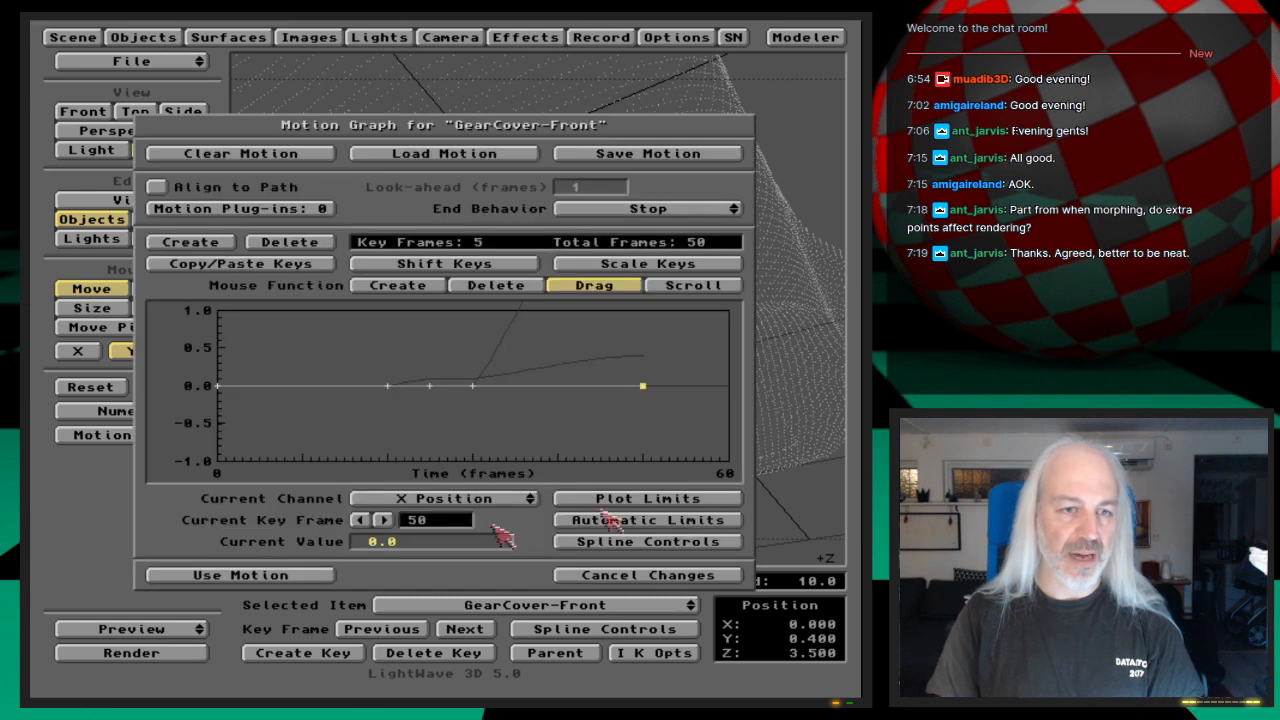
{"action": "left_click_drag", "start_coordinate": [517, 497], "coordinate": [508, 523]}
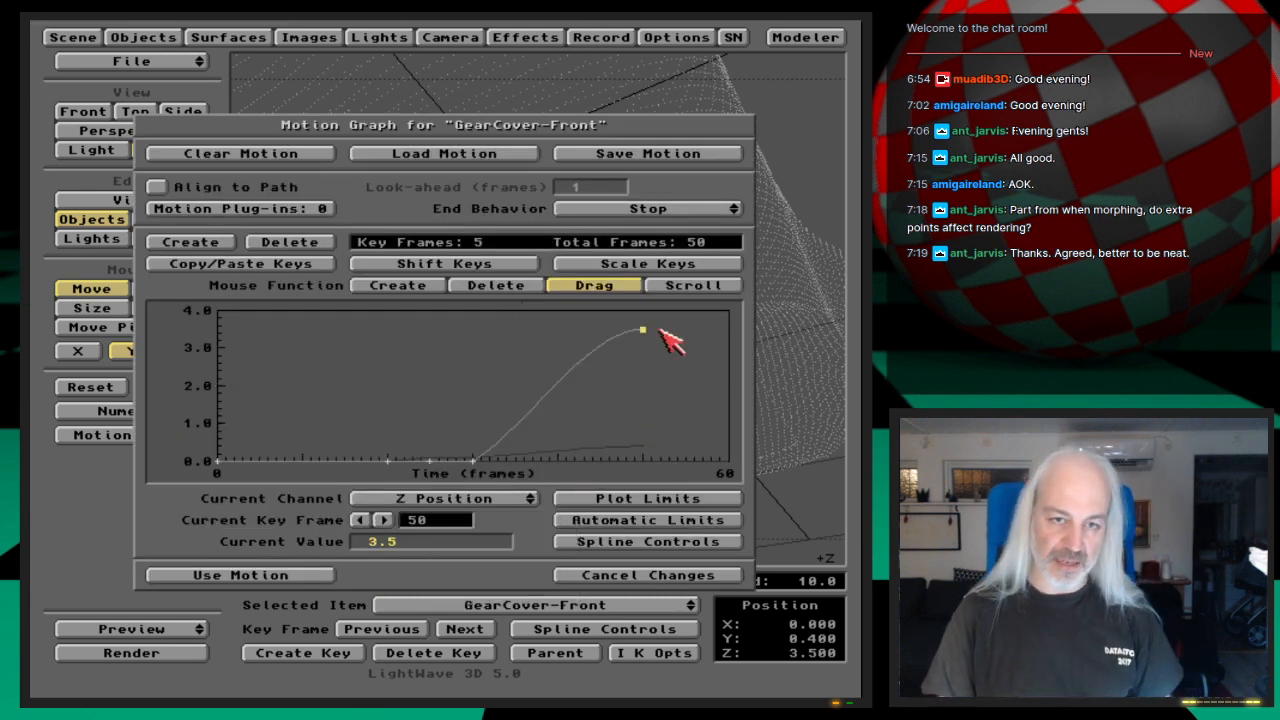
{"action": "left_click", "coordinate": [673, 543]}
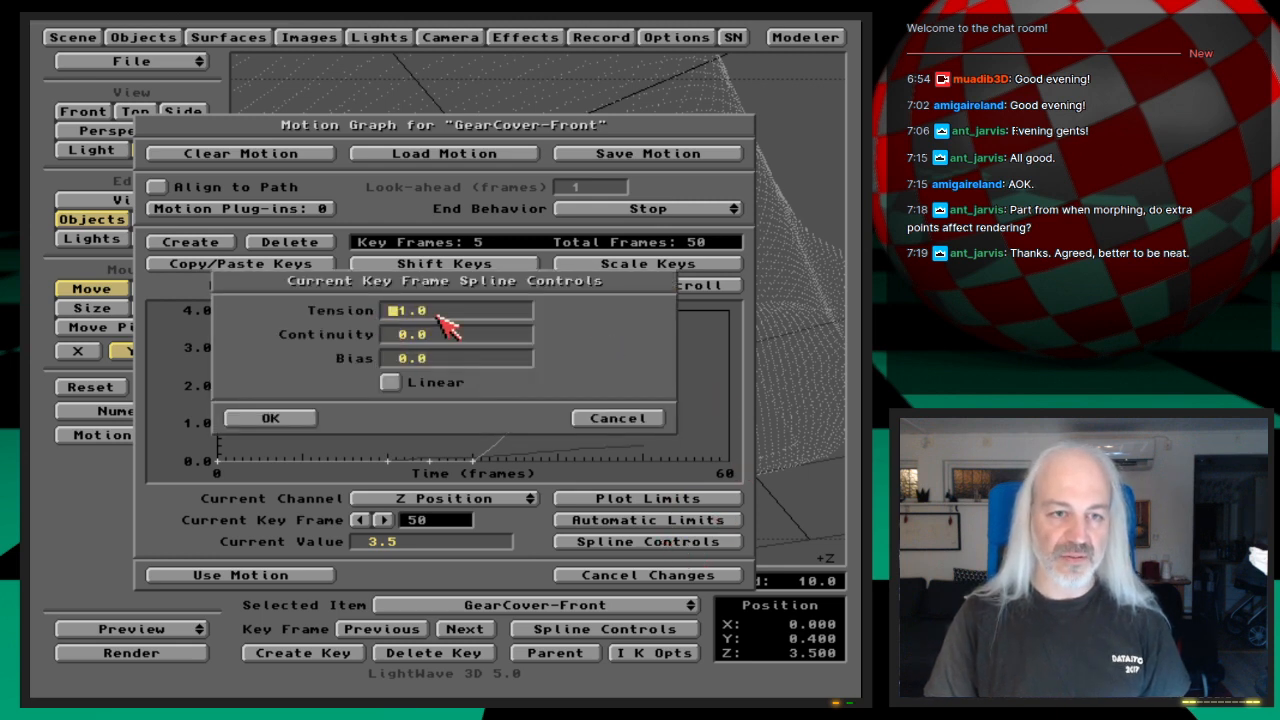
{"action": "left_click", "coordinate": [300, 421]}
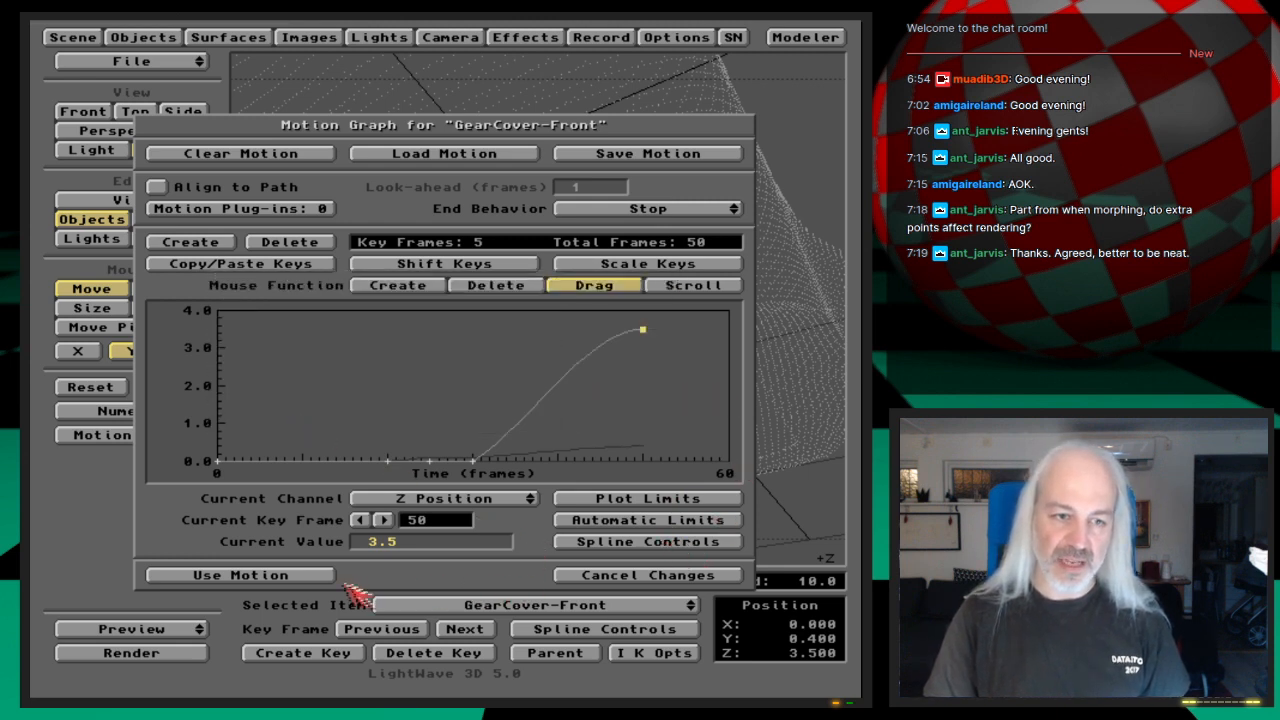
{"action": "left_click", "coordinate": [283, 576]}
Step: Select GearCover-Left, open its Motion Graph and examine the X Position, Bank Angle and Heading Angle channels
{"action": "left_click", "coordinate": [655, 606]}
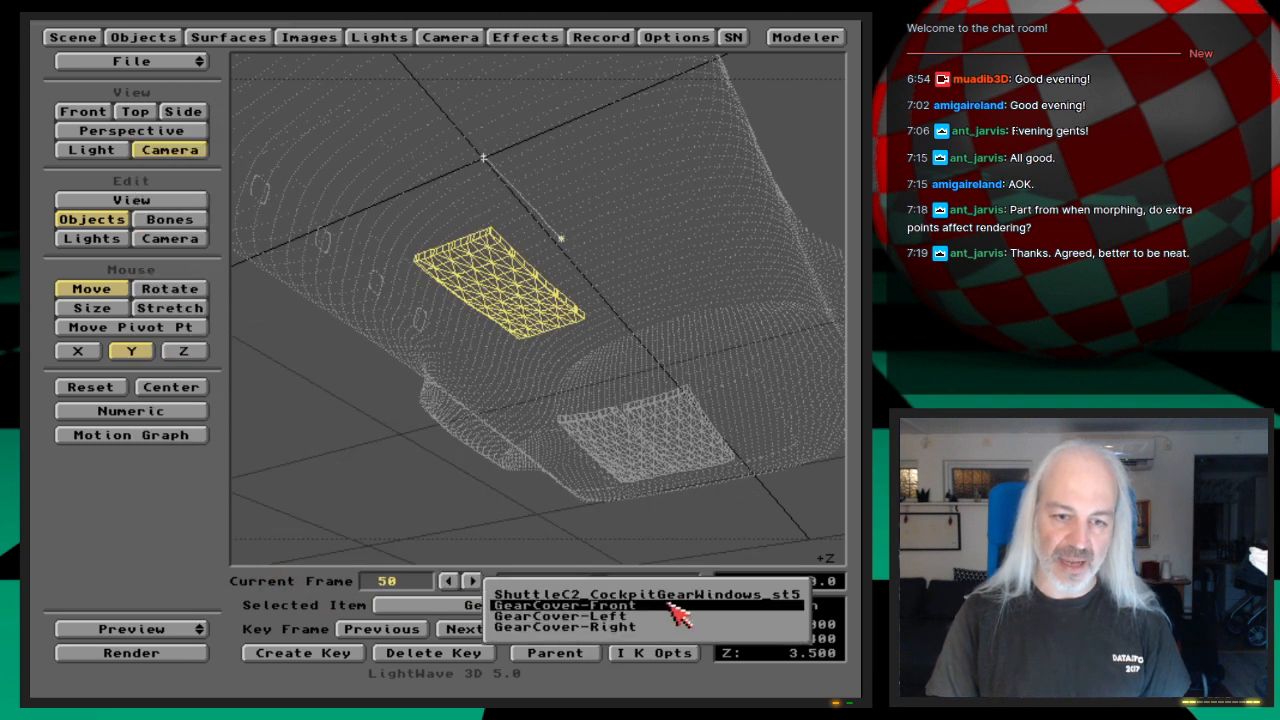
{"action": "left_click", "coordinate": [676, 616]}
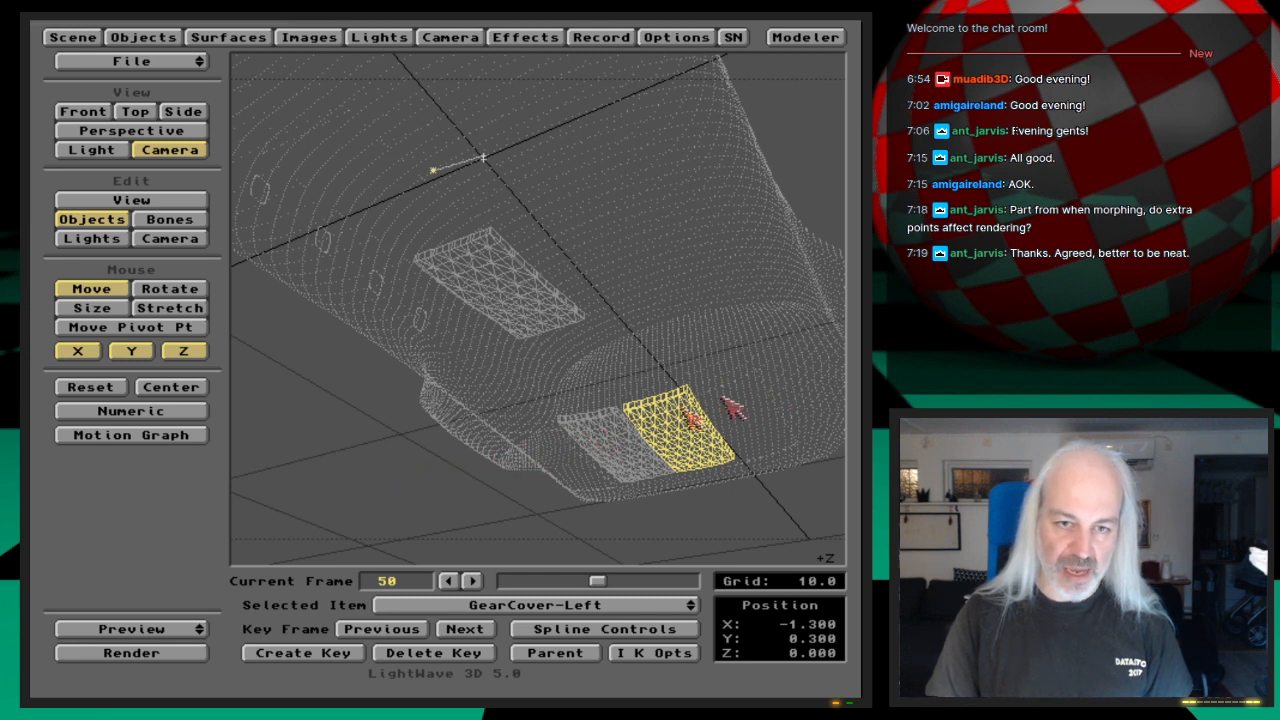
{"action": "left_click", "coordinate": [160, 438]}
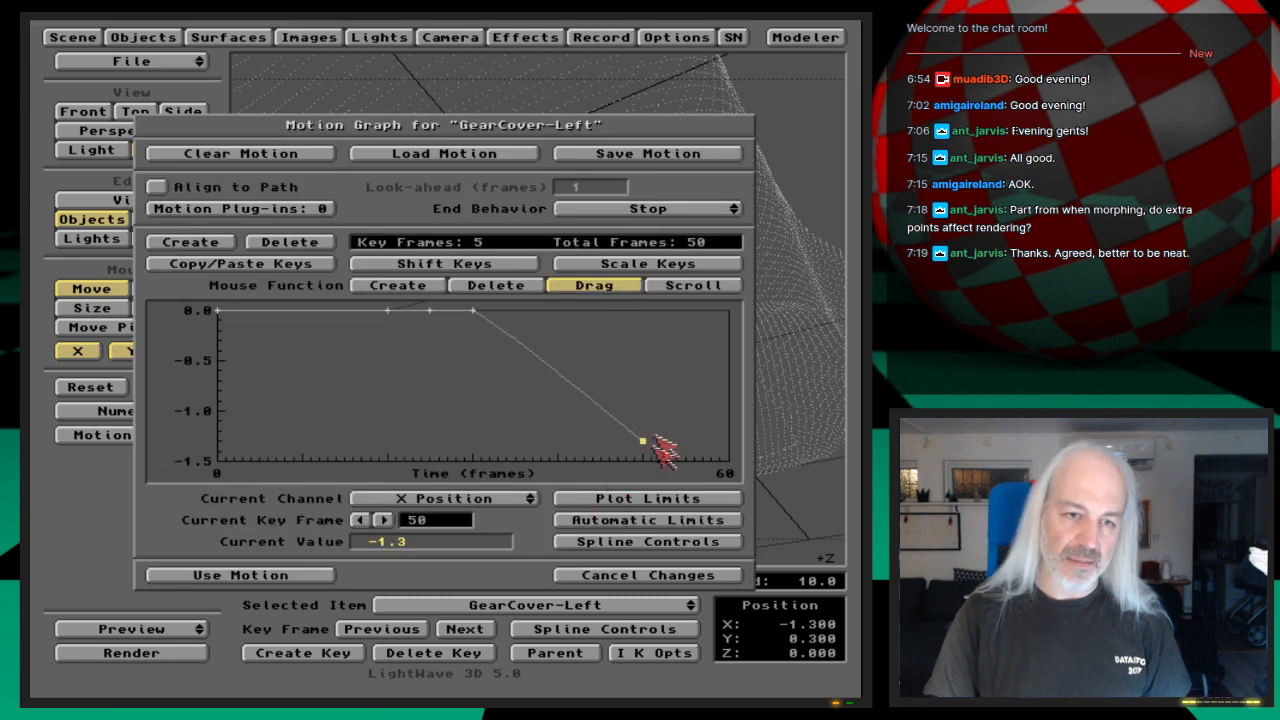
{"action": "left_click", "coordinate": [528, 496]}
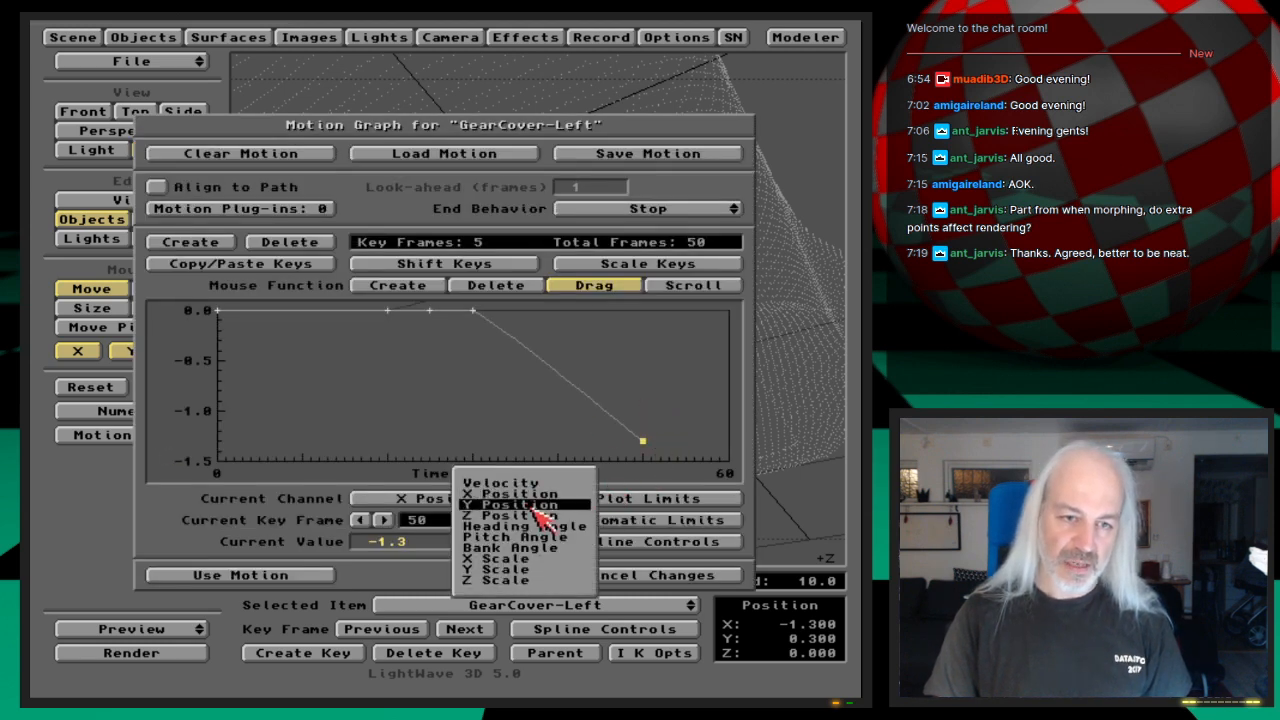
{"action": "left_click", "coordinate": [535, 495]}
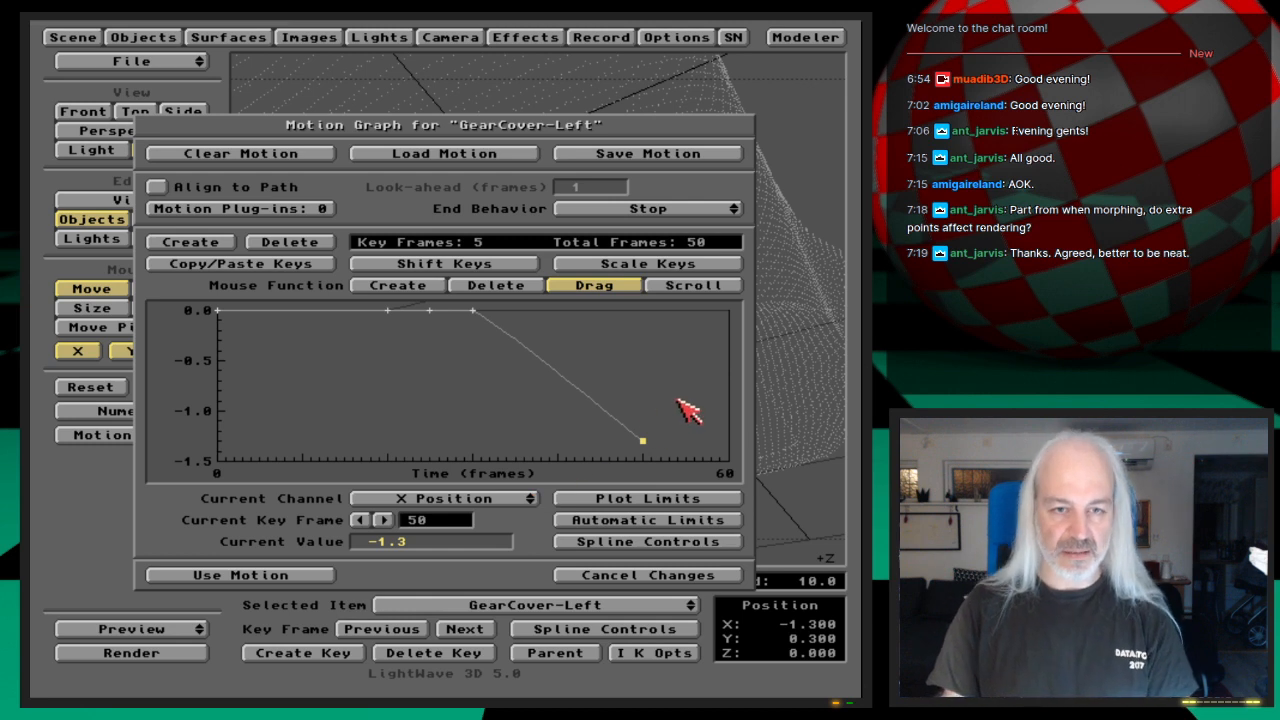
{"action": "left_click", "coordinate": [526, 498]}
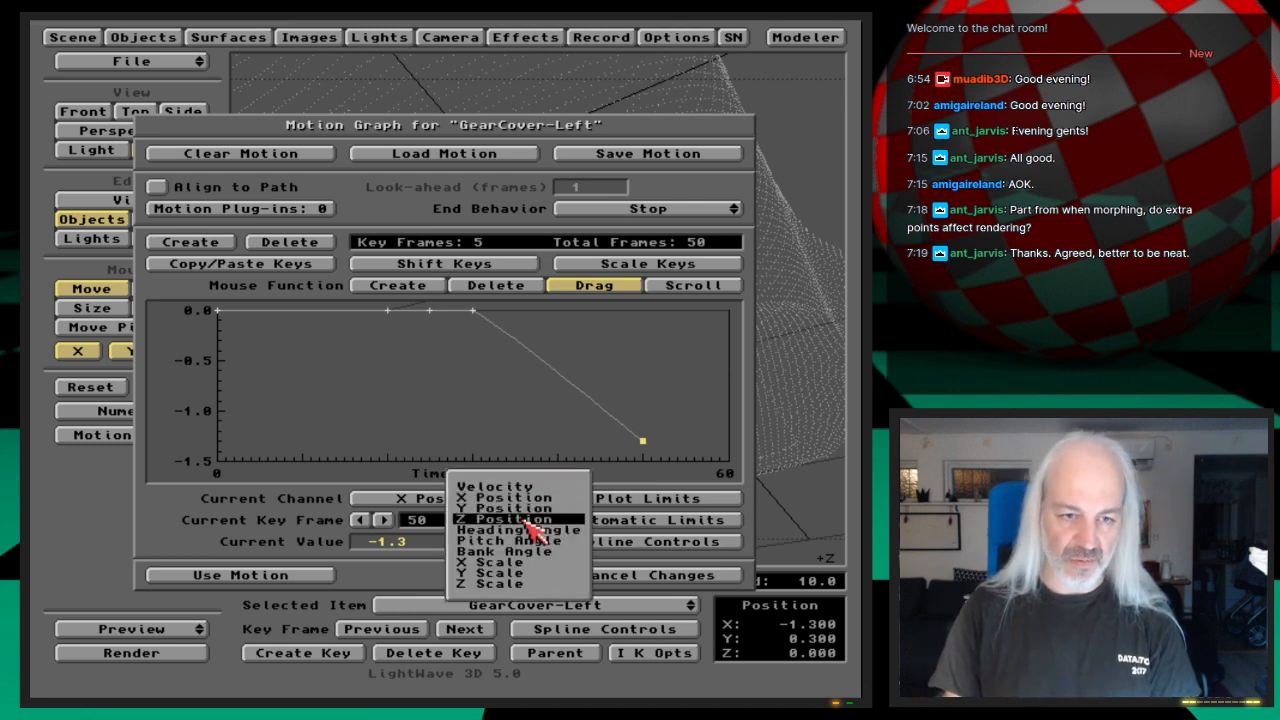
{"action": "left_click", "coordinate": [540, 552]}
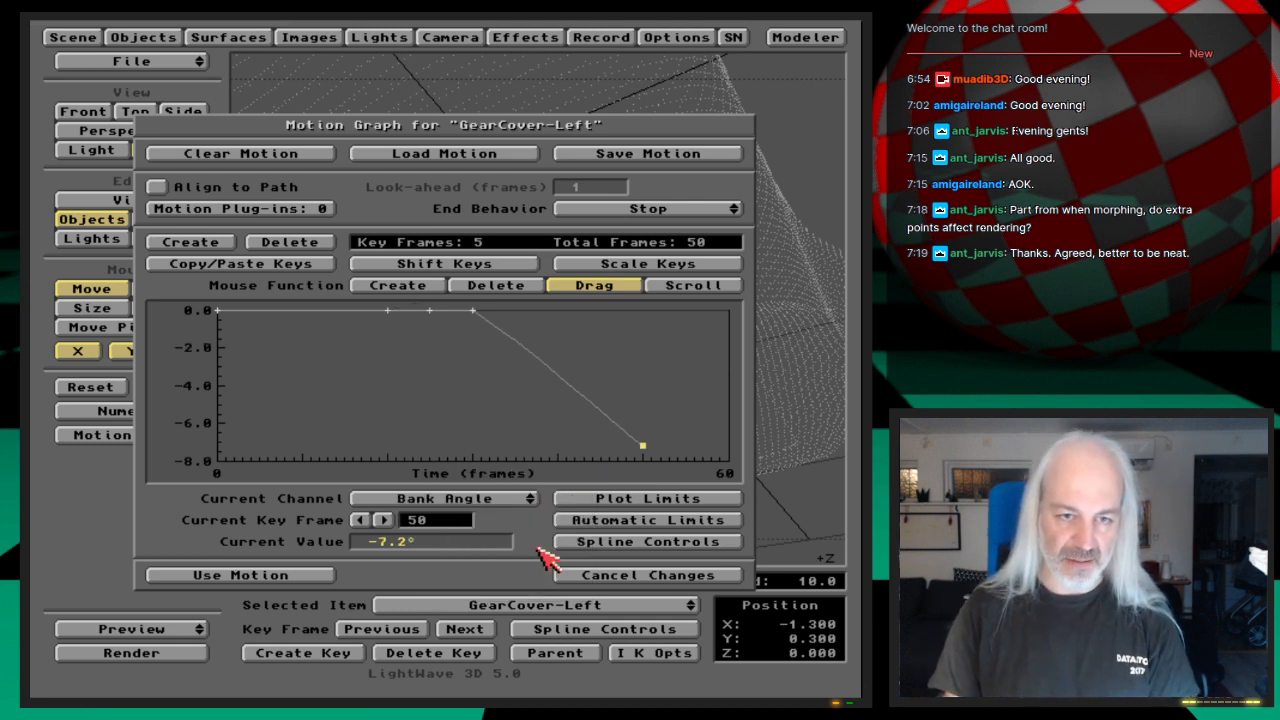
{"action": "left_click", "coordinate": [518, 500]}
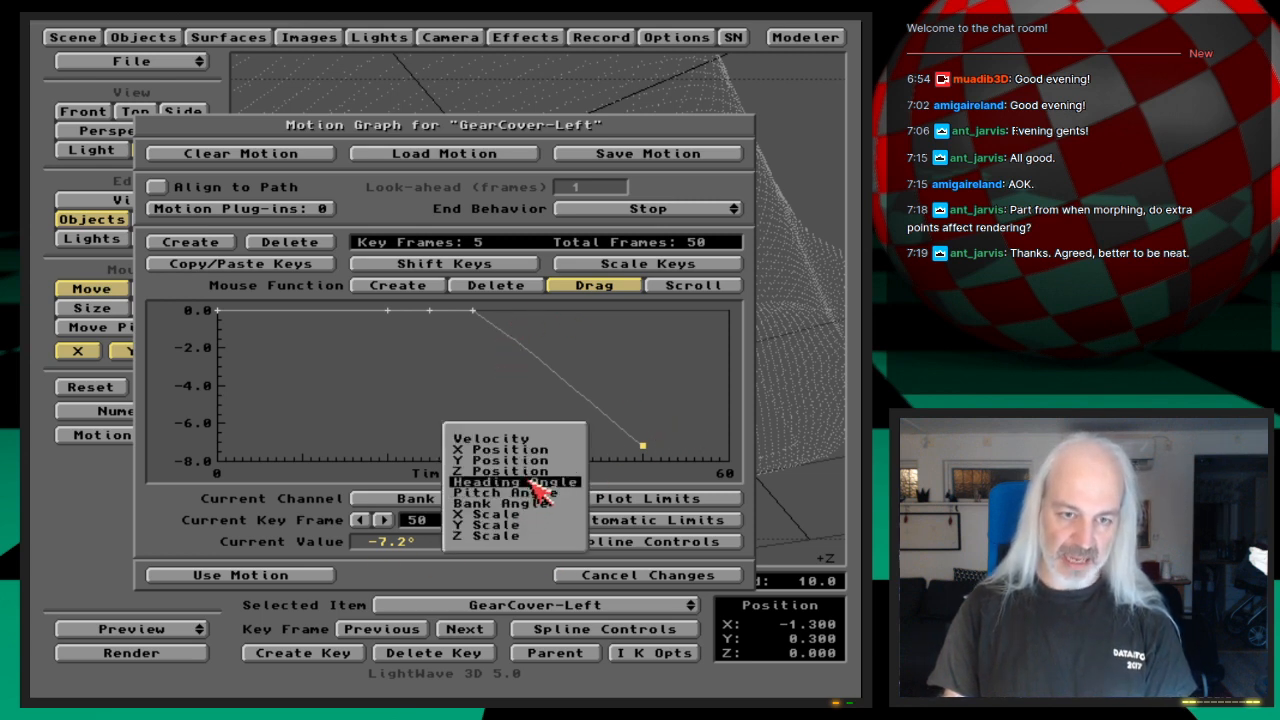
{"action": "left_click", "coordinate": [532, 482]}
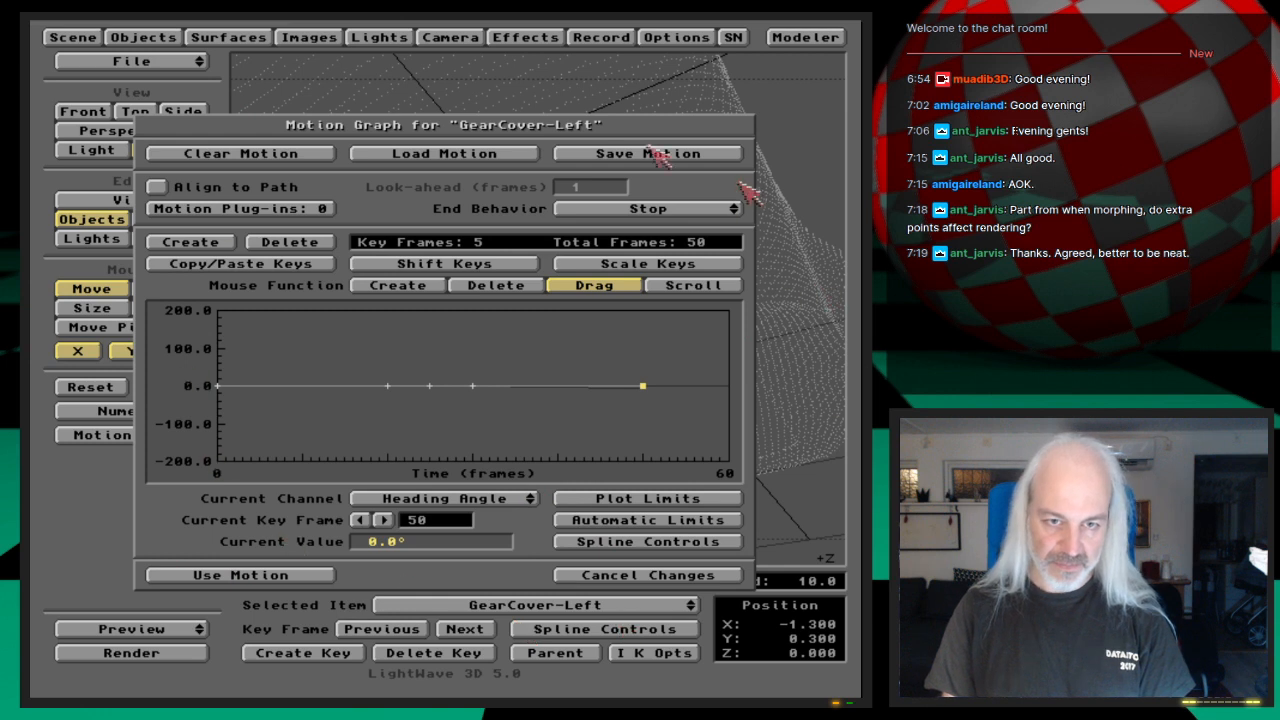
Step: Set the spline Tension of GearCover-Left's frame 50 key to 1.0
{"action": "left_click", "coordinate": [668, 548]}
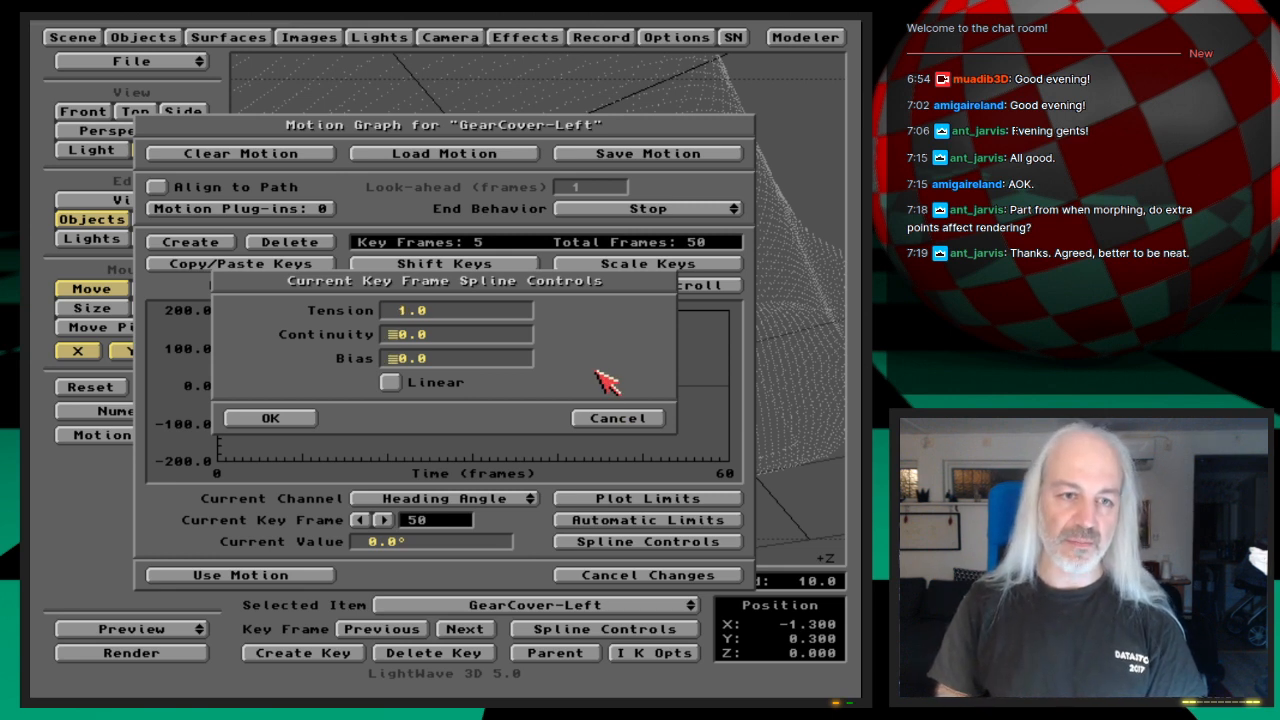
{"action": "key", "text": "Return"}
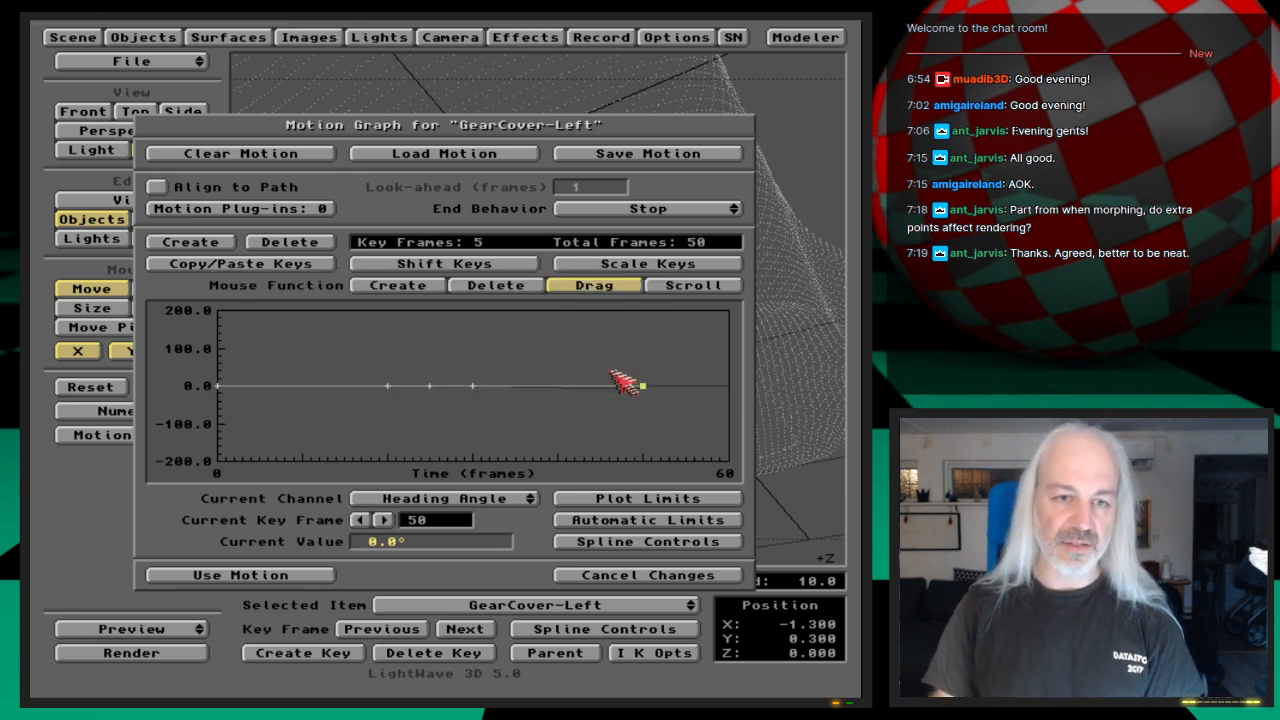
Step: Check GearCover-Left's X Position curve in the Motion Graph and accept the motion
{"action": "left_click", "coordinate": [506, 496]}
{"action": "left_click", "coordinate": [490, 466]}
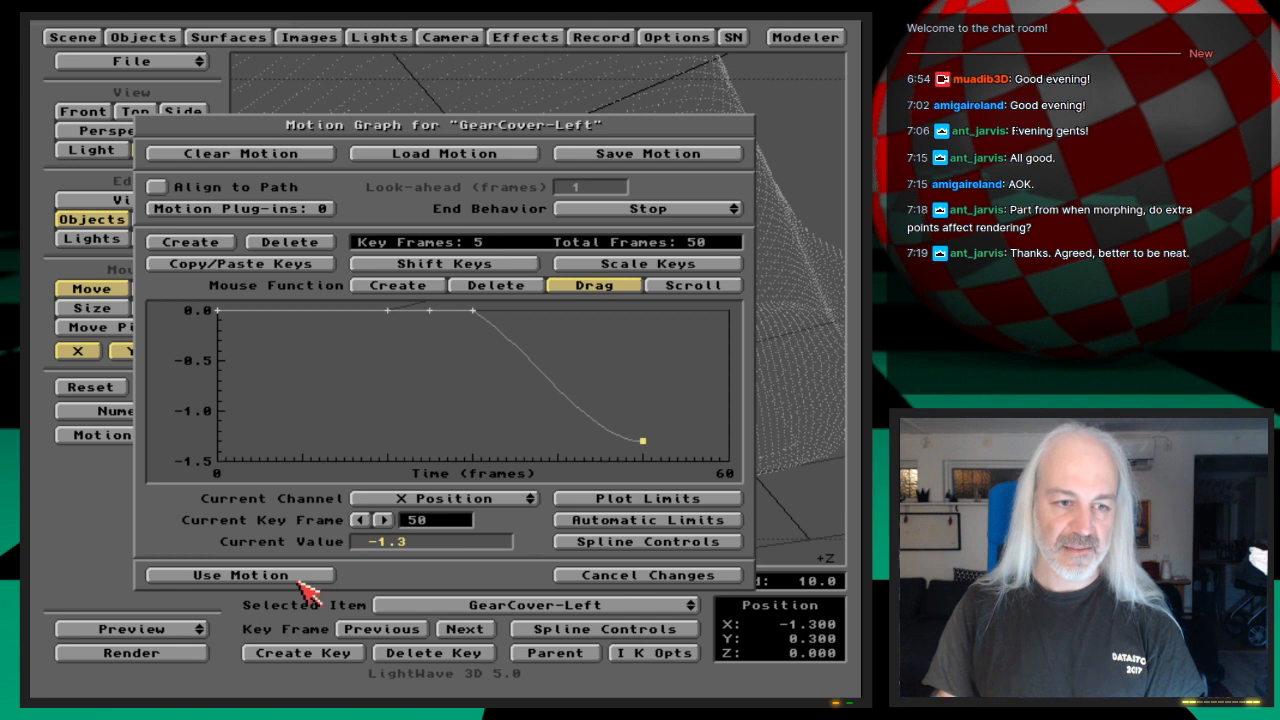
{"action": "left_click", "coordinate": [305, 578]}
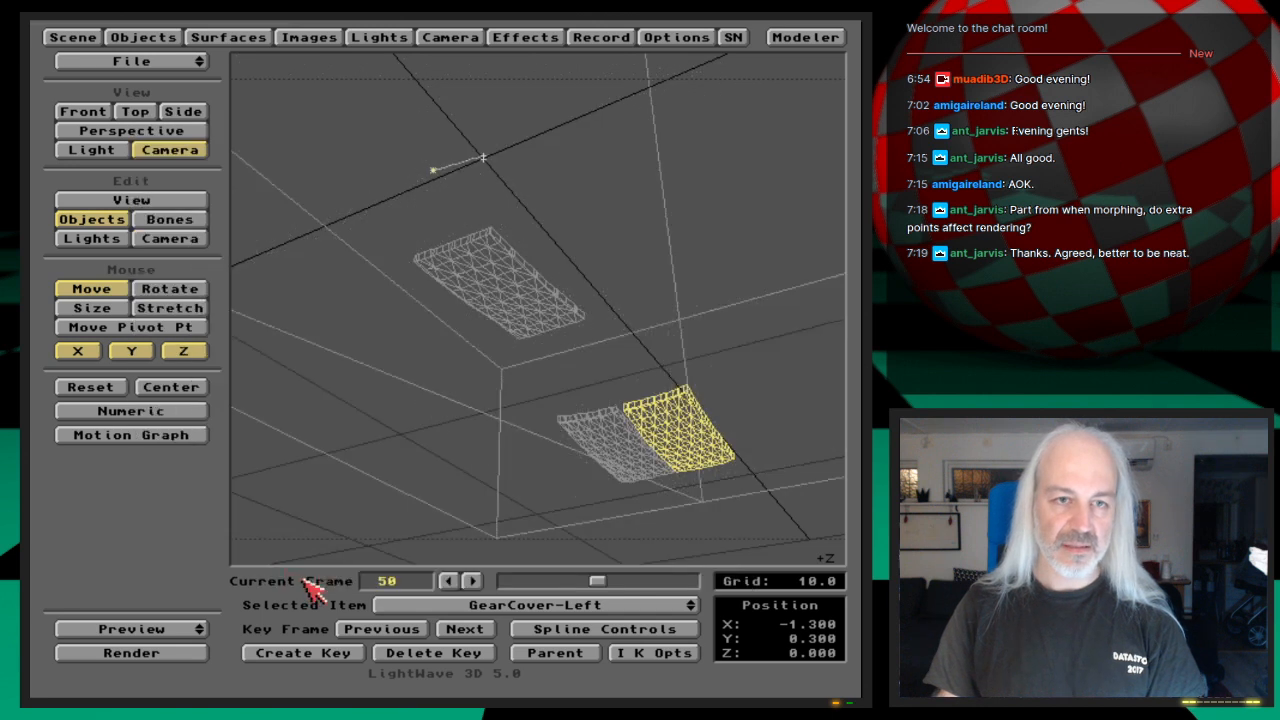
Step: Set the spline Tension of GearCover-Right's frame 50 key to 1.0 in its Motion Graph and accept the motion
{"action": "left_click", "coordinate": [641, 606]}
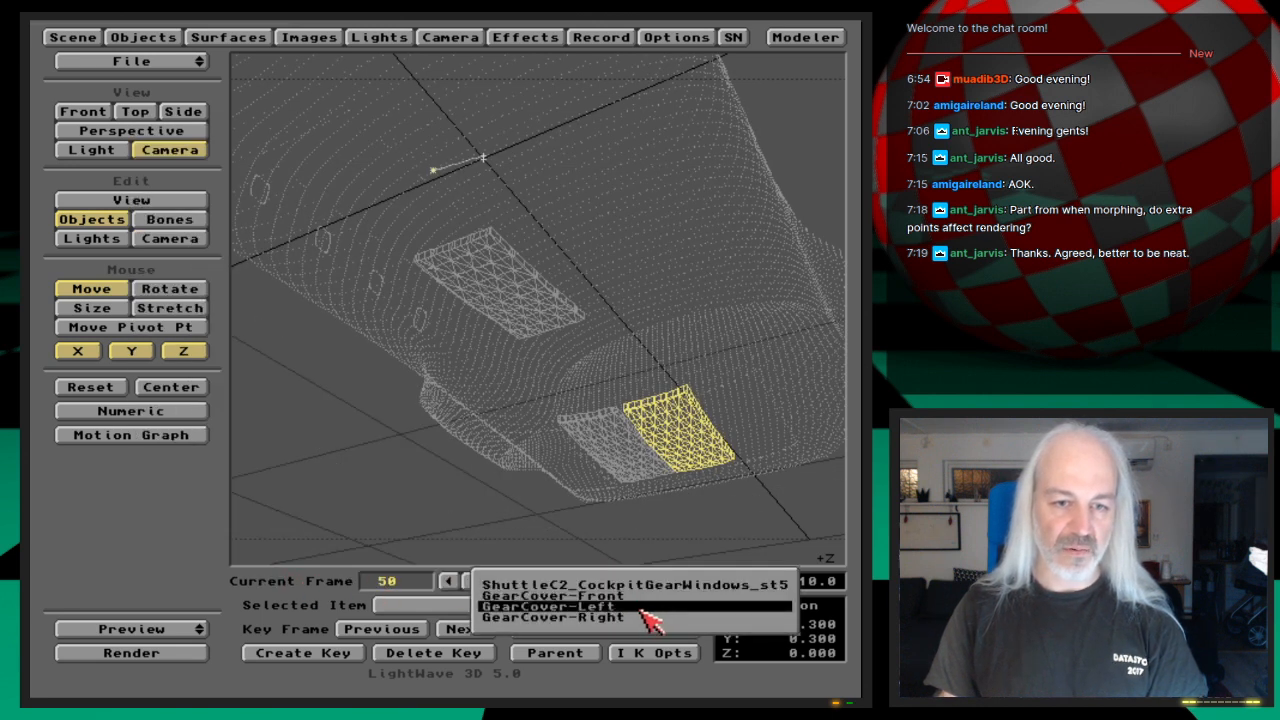
{"action": "left_click", "coordinate": [648, 617]}
{"action": "left_click", "coordinate": [204, 436]}
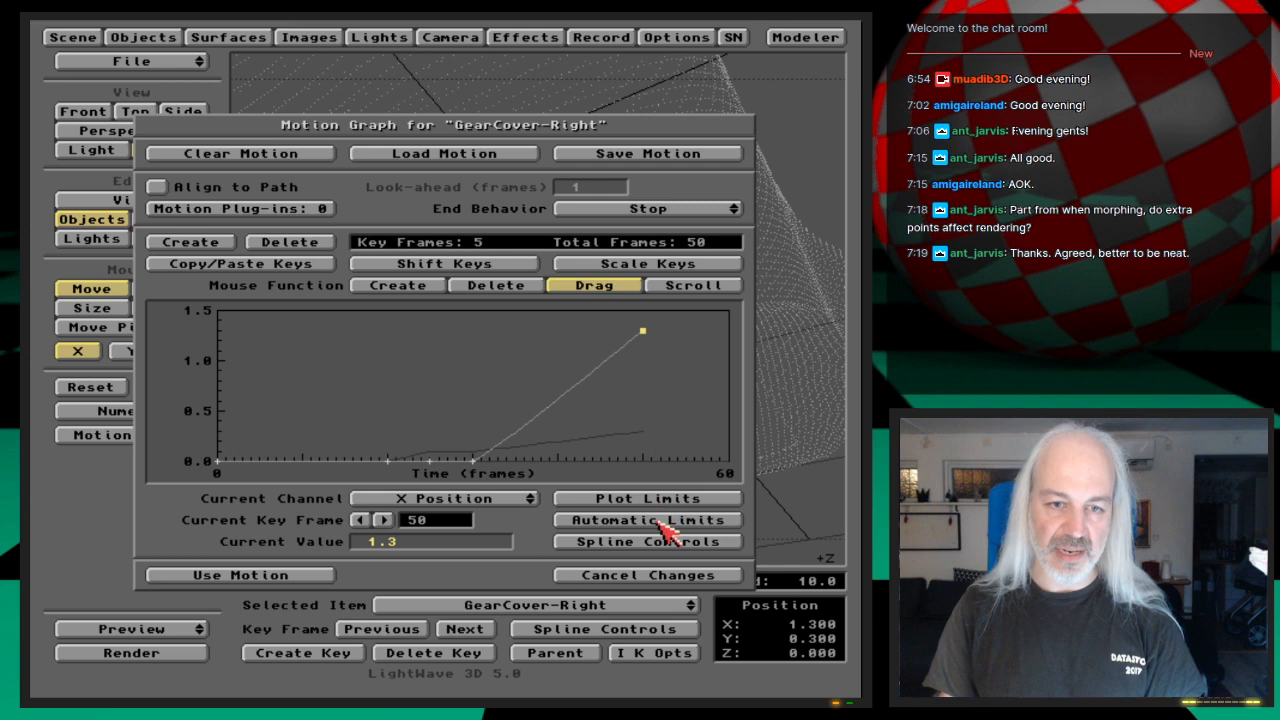
{"action": "left_click", "coordinate": [697, 543]}
{"action": "type", "text": "1"}
{"action": "key", "text": "Return"}
{"action": "key", "text": "Return"}
{"action": "key", "text": "Return"}
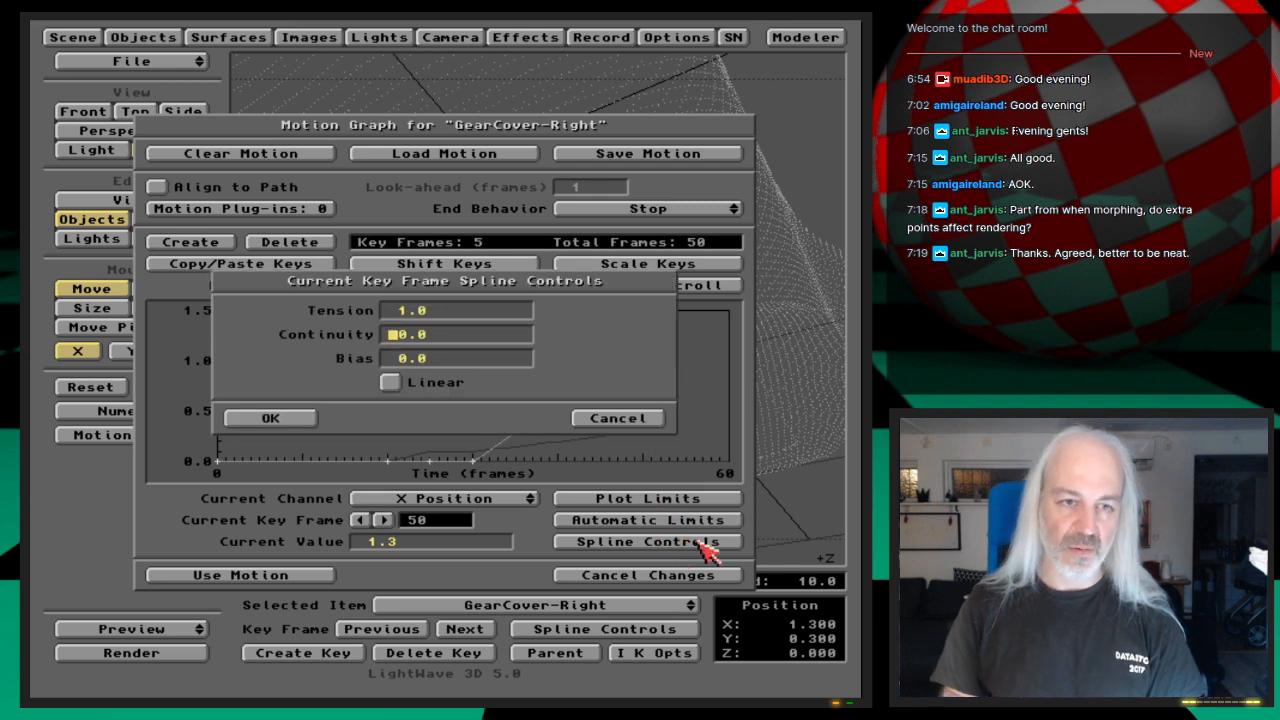
{"action": "left_click", "coordinate": [312, 578]}
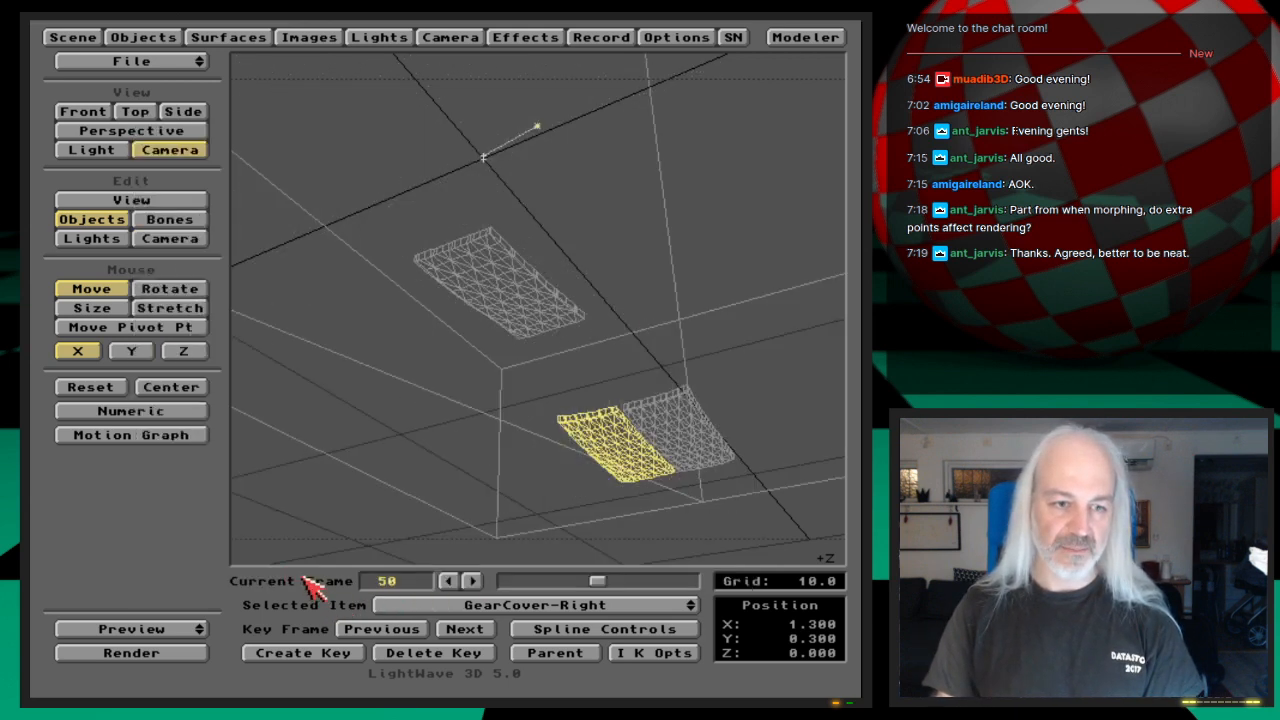
Step: Make a preview of the gear cover animation starting at frame 30, play it at 25 and 8.3 frames per second, and end it
{"action": "mouse_move", "coordinate": [189, 632]}
{"action": "left_mouse_down"}
{"action": "mouse_move", "coordinate": [177, 614]}
{"action": "mouse_move", "coordinate": [195, 617]}
{"action": "left_mouse_up"}
{"action": "left_click", "coordinate": [285, 418]}
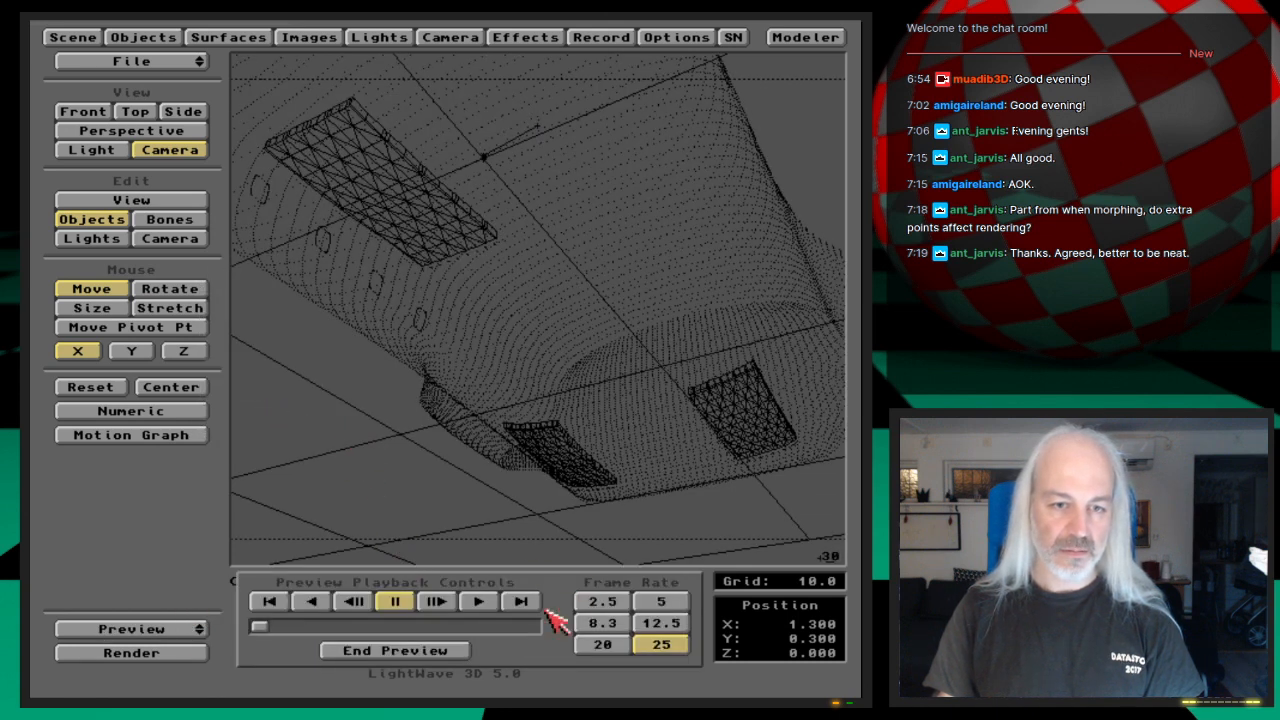
{"action": "left_click", "coordinate": [524, 599]}
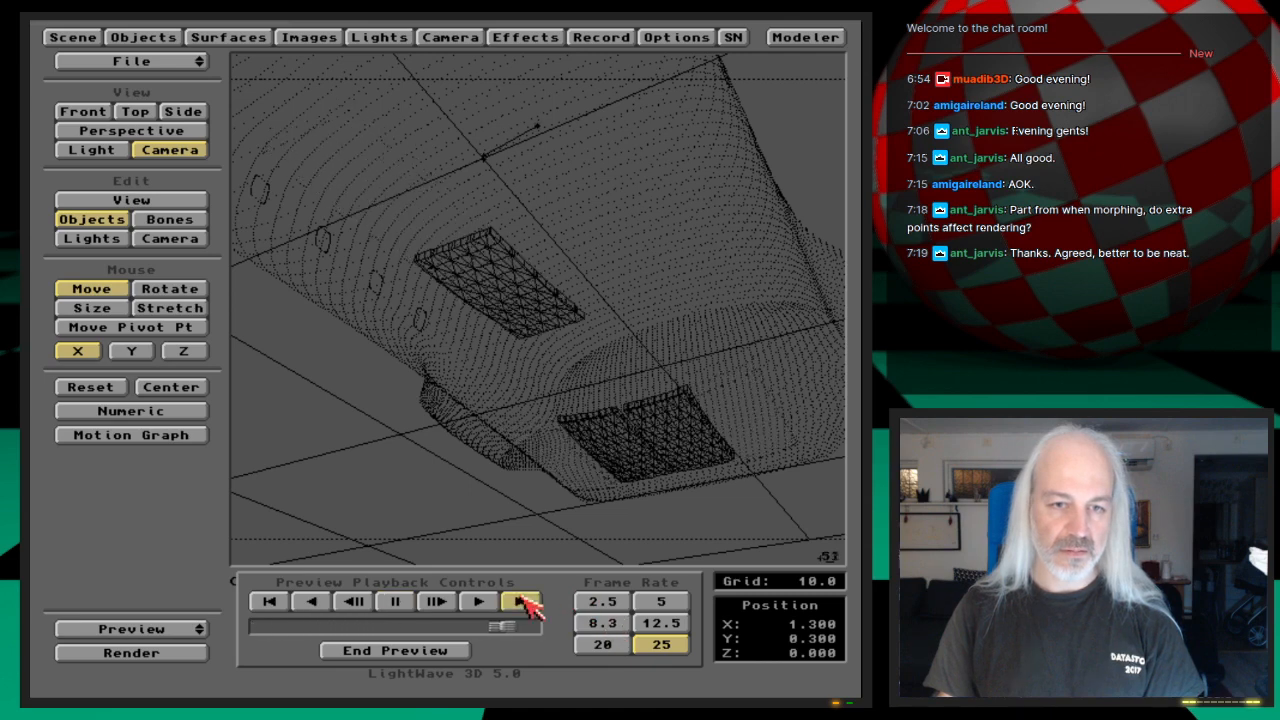
{"action": "left_click", "coordinate": [480, 599]}
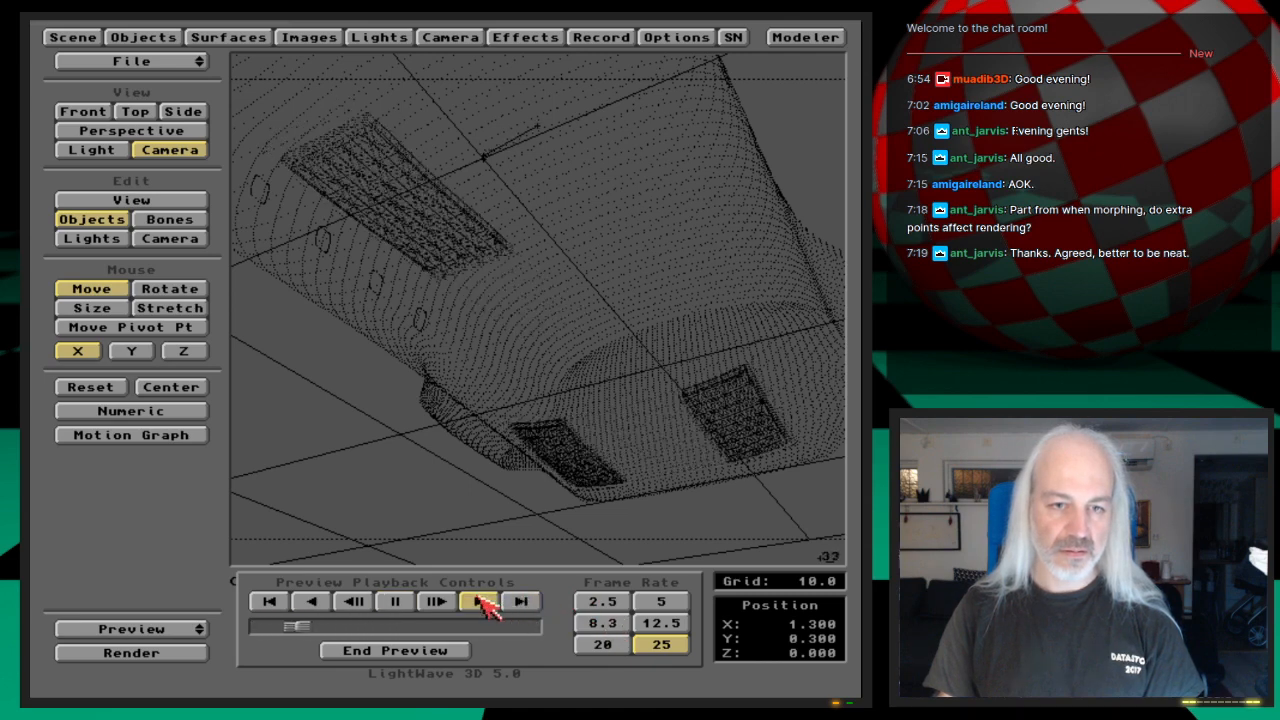
{"action": "left_click", "coordinate": [603, 623]}
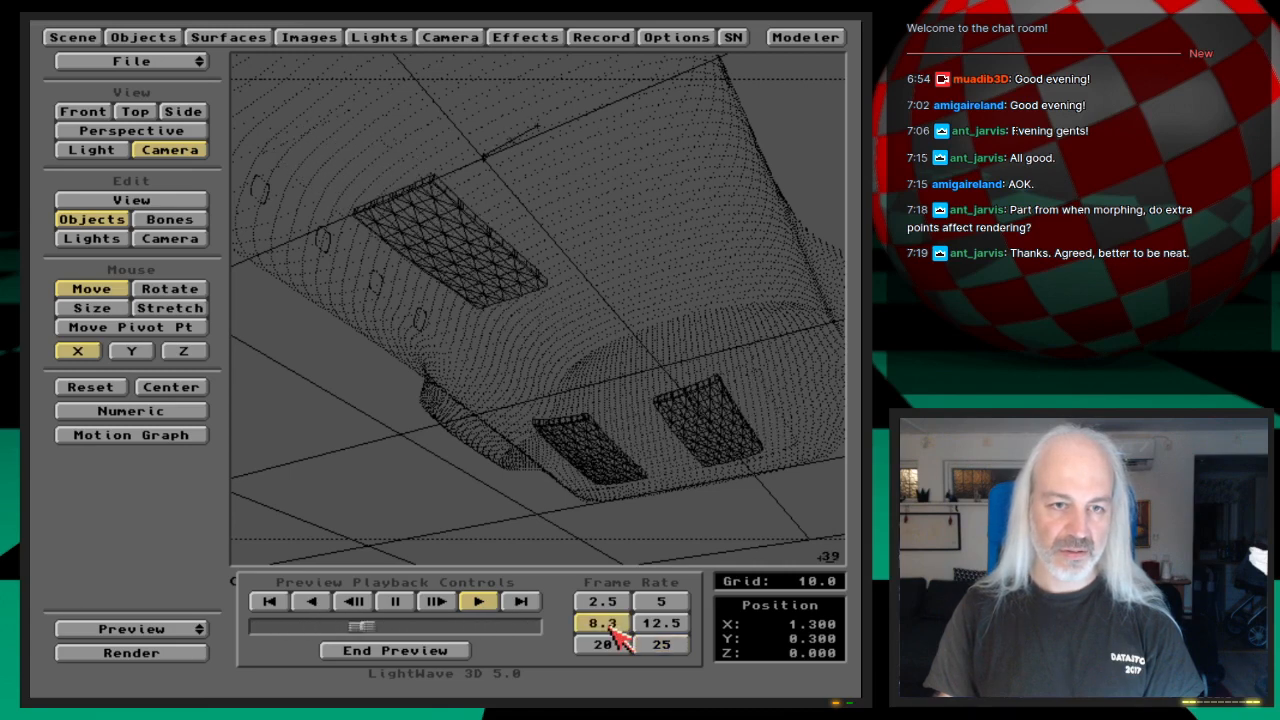
{"action": "left_click", "coordinate": [430, 650]}
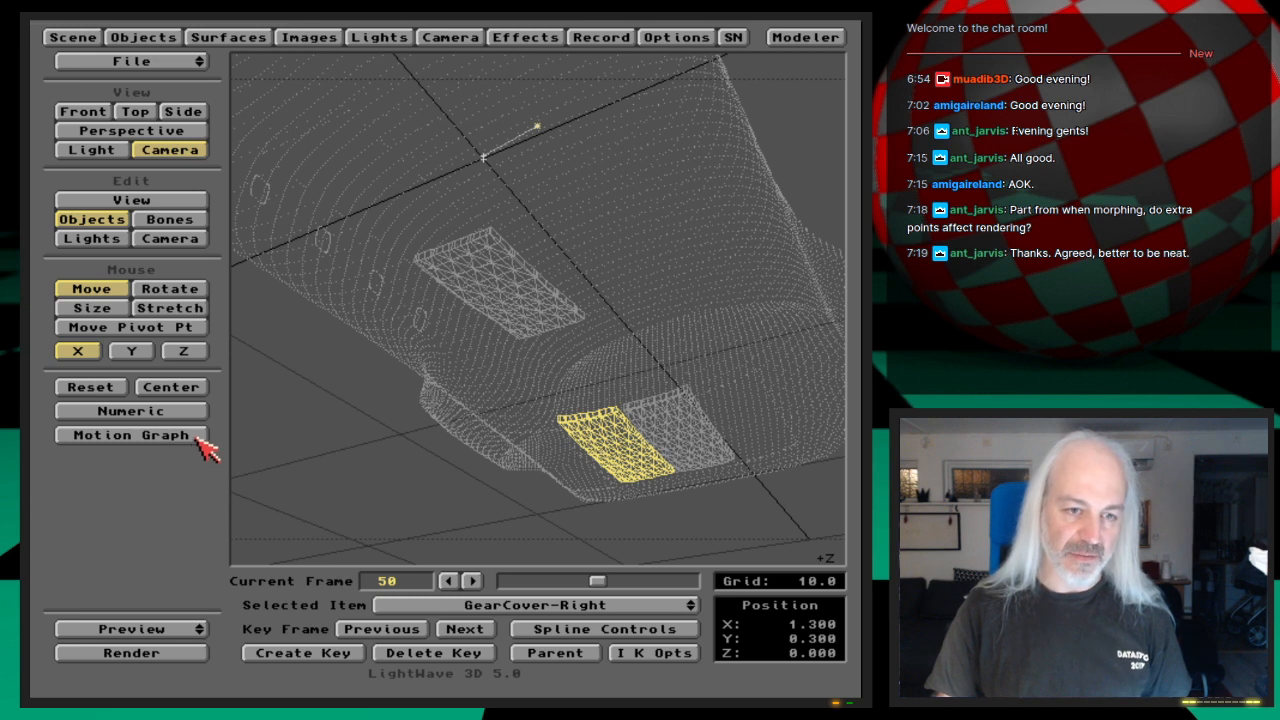
Step: Select GearCover-Front, open its Motion Graph and examine the Y Position and Z Position curves
{"action": "left_click_drag", "start_coordinate": [560, 605], "coordinate": [525, 588]}
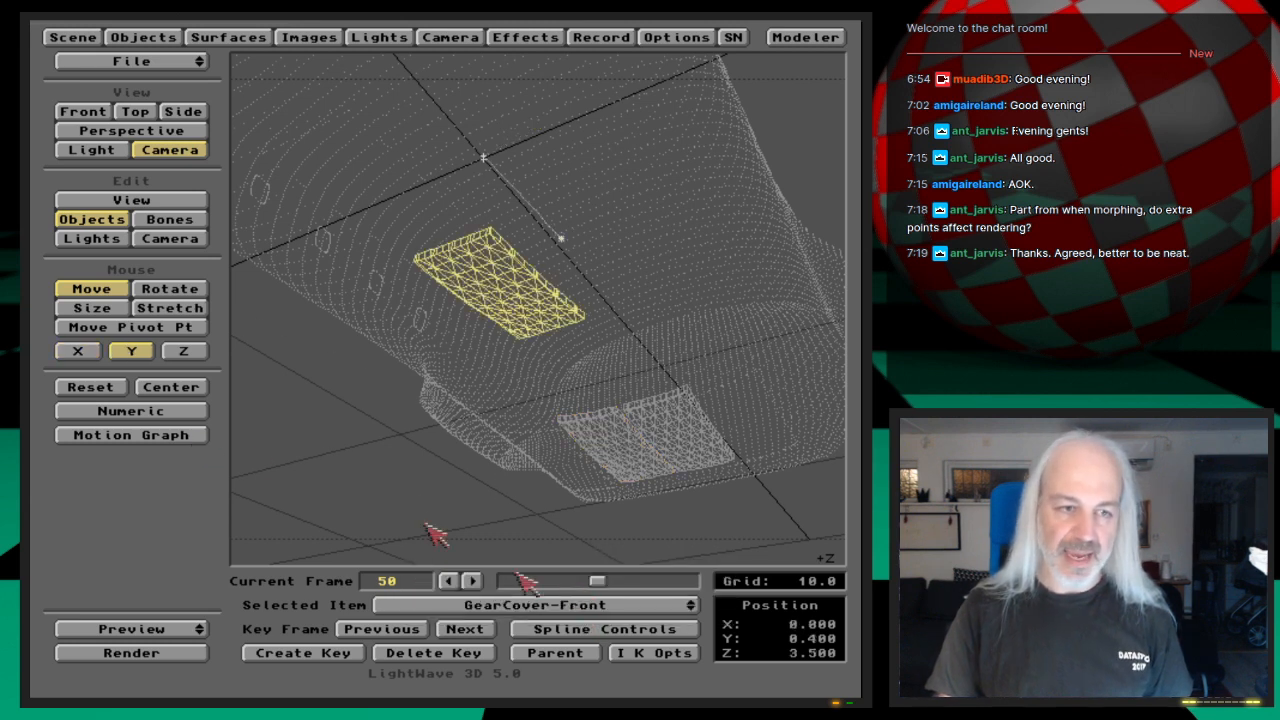
{"action": "left_click", "coordinate": [190, 438]}
{"action": "left_click_drag", "start_coordinate": [523, 498], "coordinate": [573, 506]}
{"action": "key", "text": "Down"}
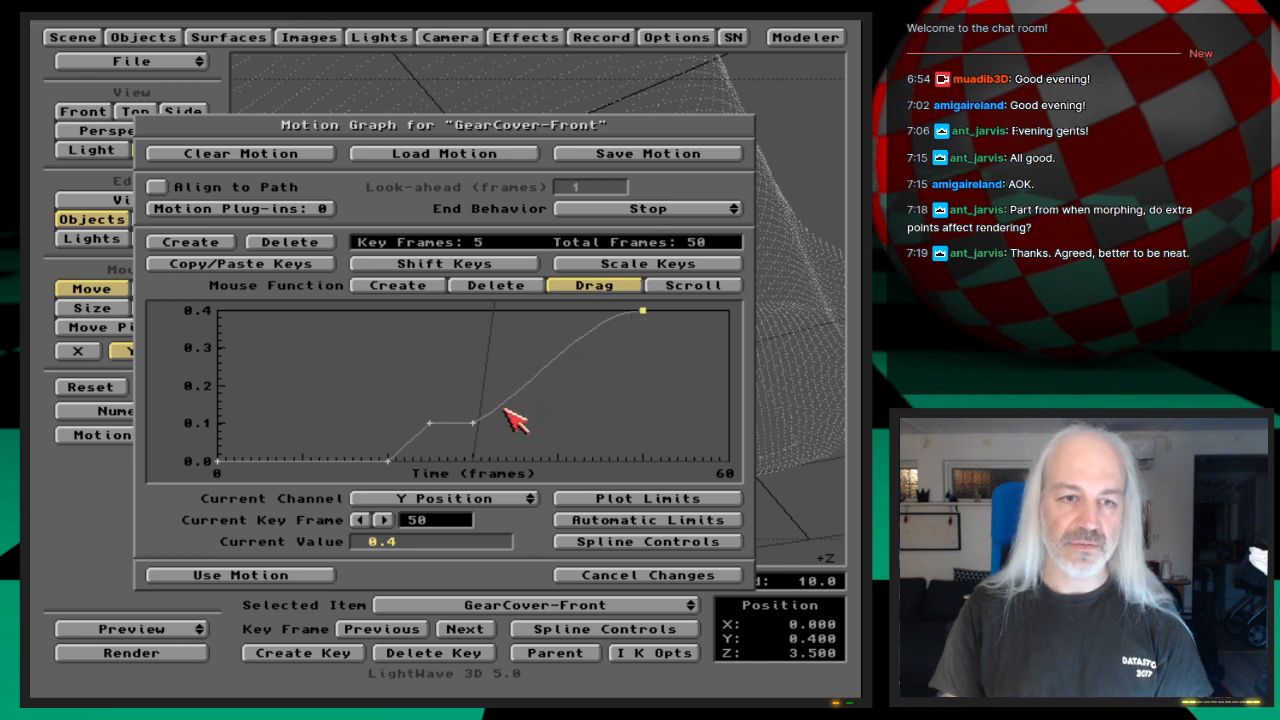
{"action": "key", "text": "Down"}
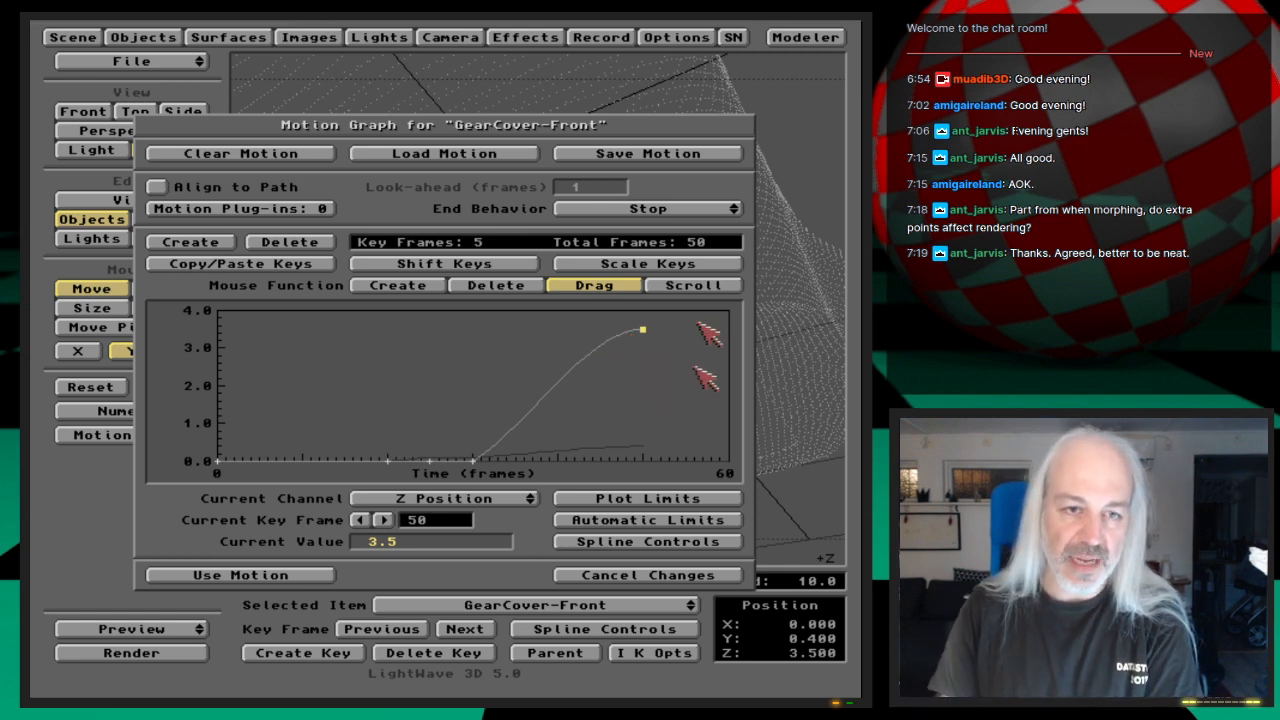
Step: Shift GearCover-Front's frame 50 key to frame 55 with Shift Keys and accept the motion
{"action": "left_click", "coordinate": [510, 264]}
{"action": "left_click", "coordinate": [618, 418]}
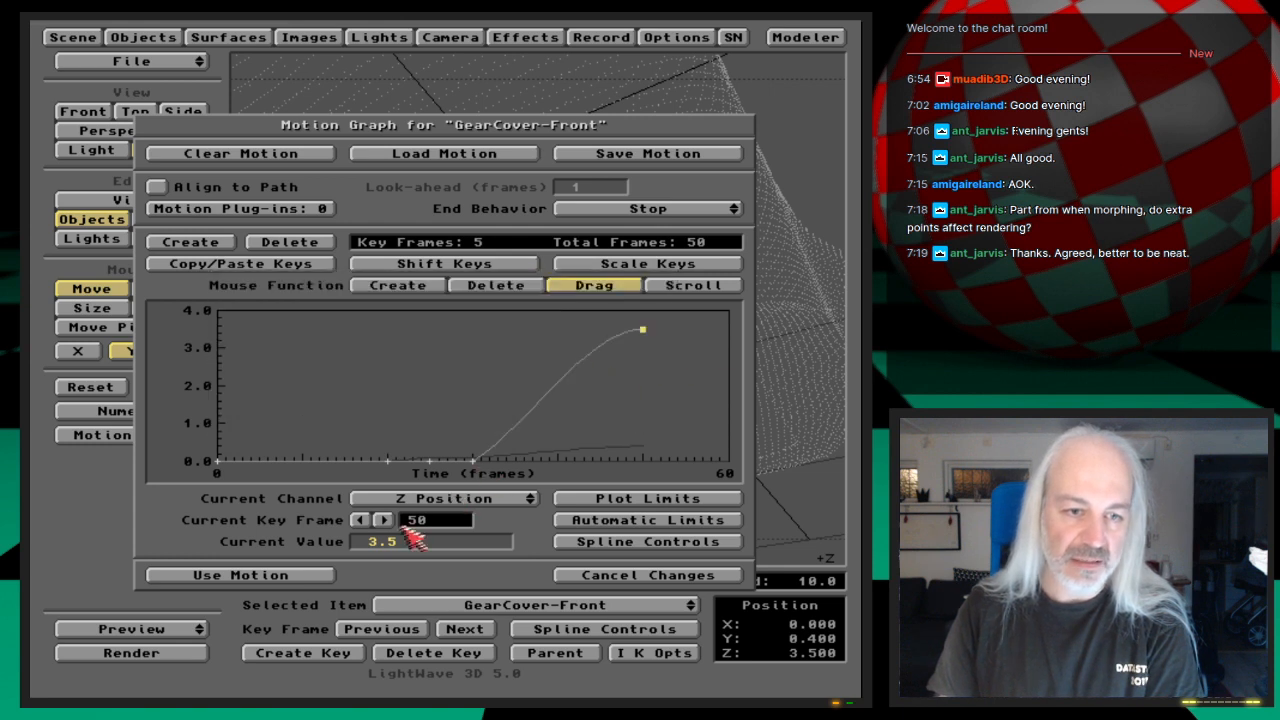
{"action": "left_click", "coordinate": [495, 266]}
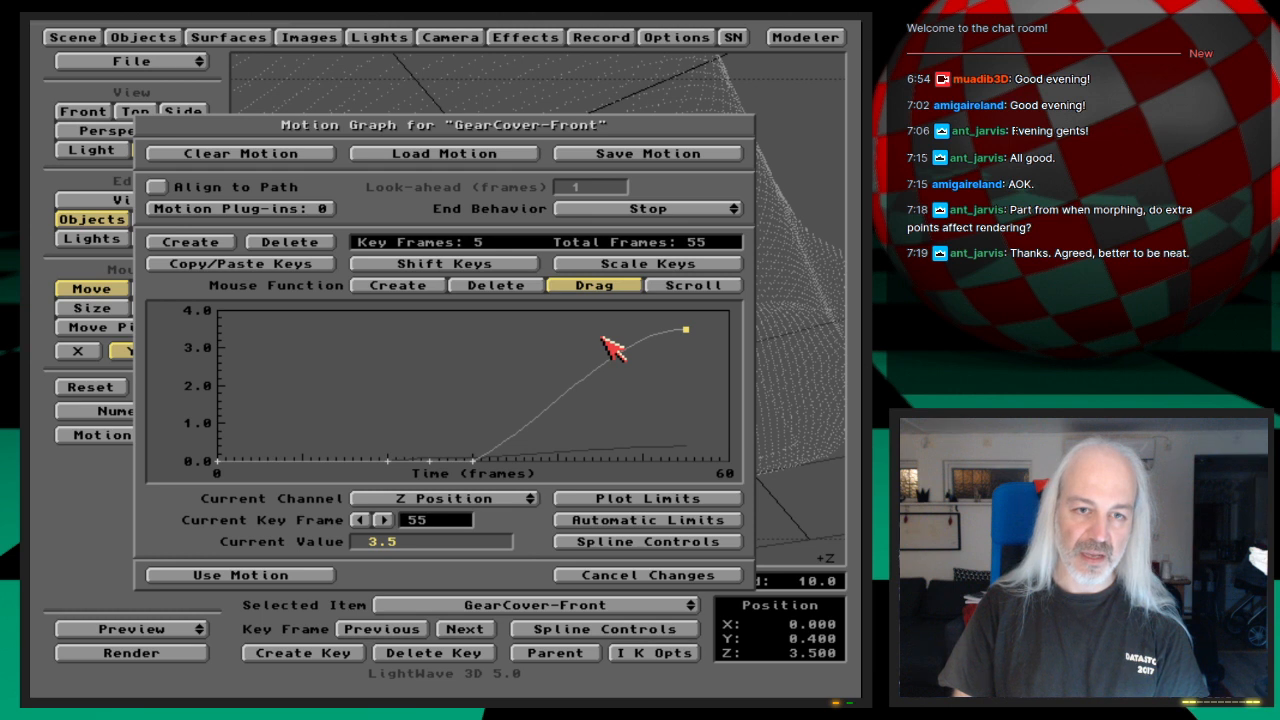
{"action": "left_click", "coordinate": [418, 520]}
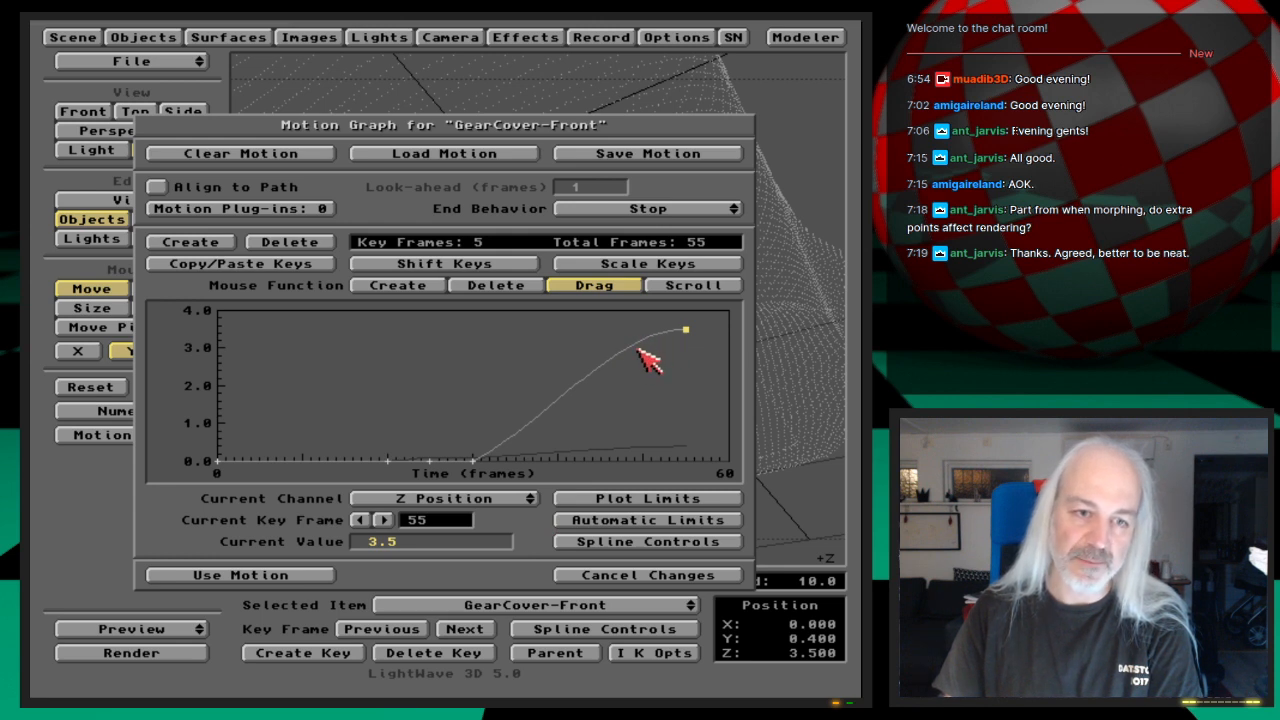
{"action": "left_click", "coordinate": [320, 576]}
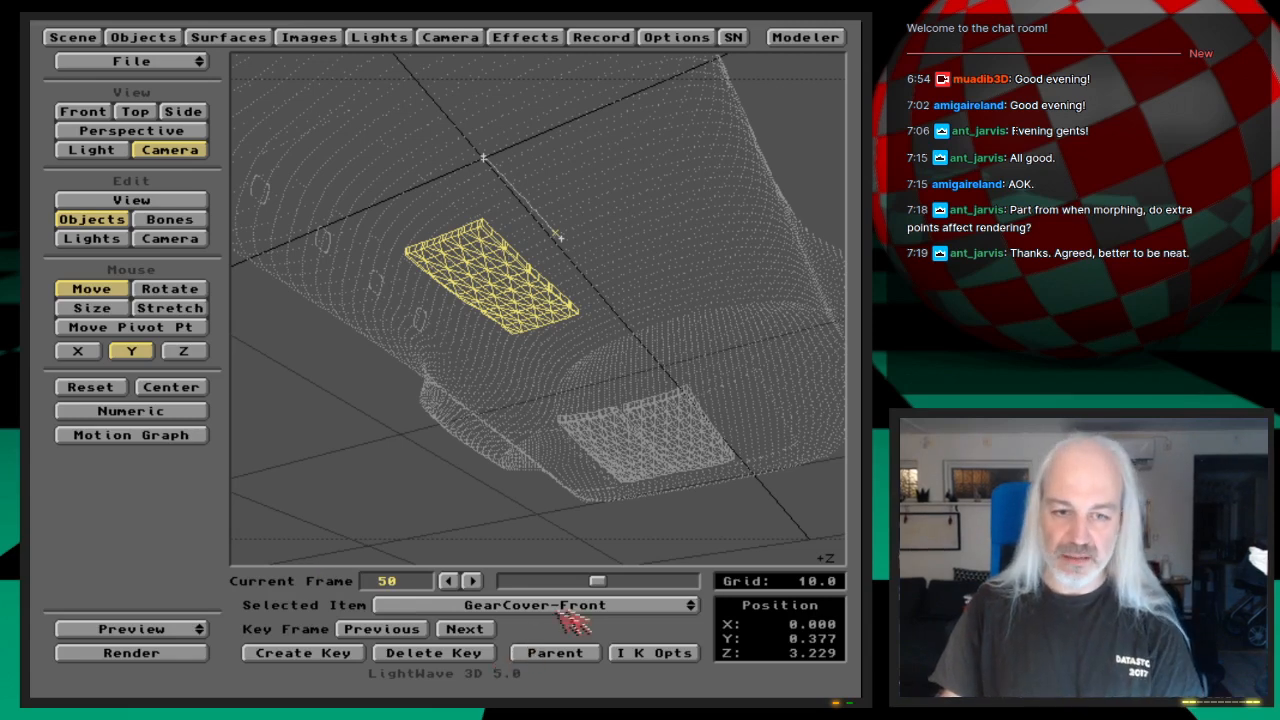
Step: Shift GearCover-Left's keys from low frame 50 to high frame 50 by 5 frames and accept the motion
{"action": "left_click", "coordinate": [604, 605]}
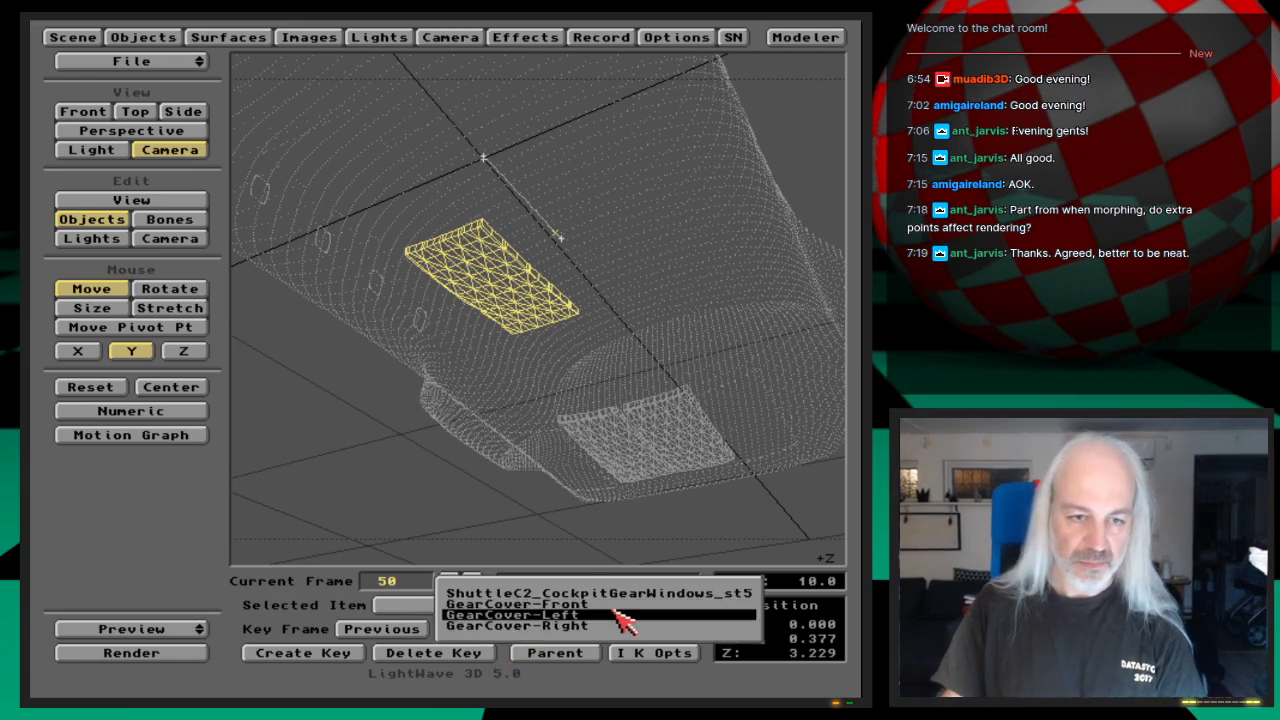
{"action": "left_click", "coordinate": [620, 615]}
{"action": "left_click", "coordinate": [190, 435]}
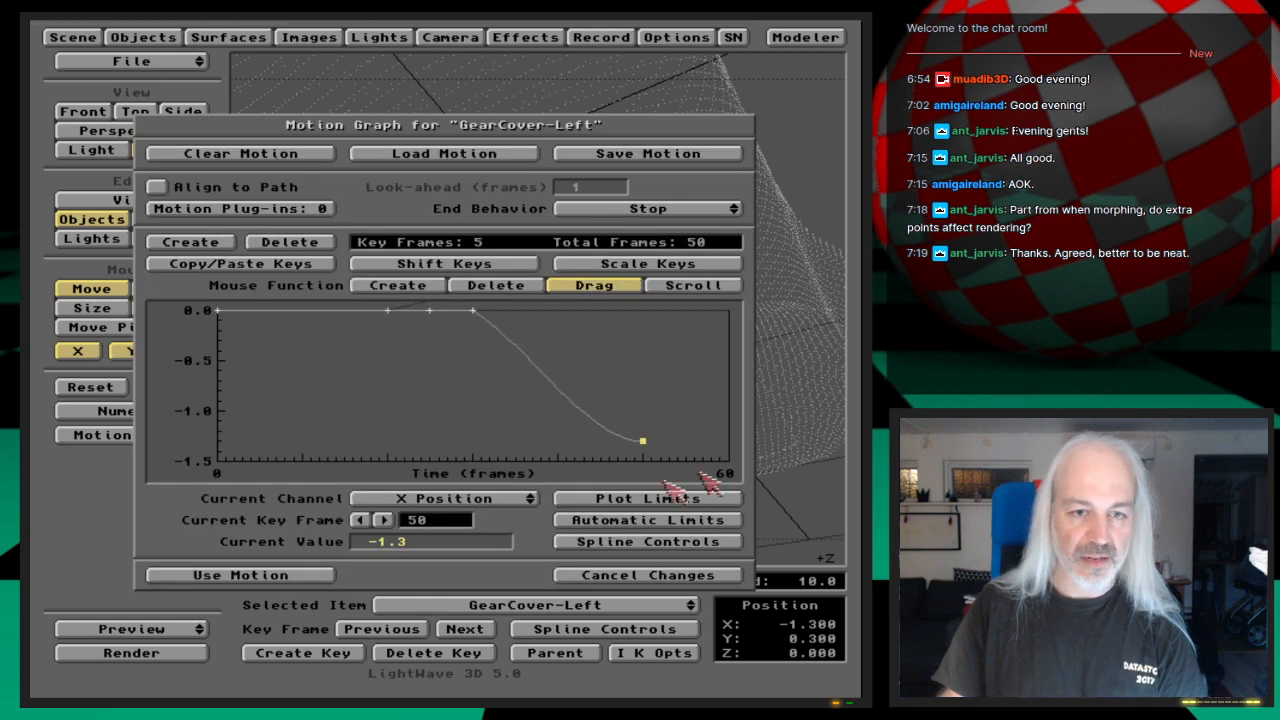
{"action": "left_click", "coordinate": [507, 266]}
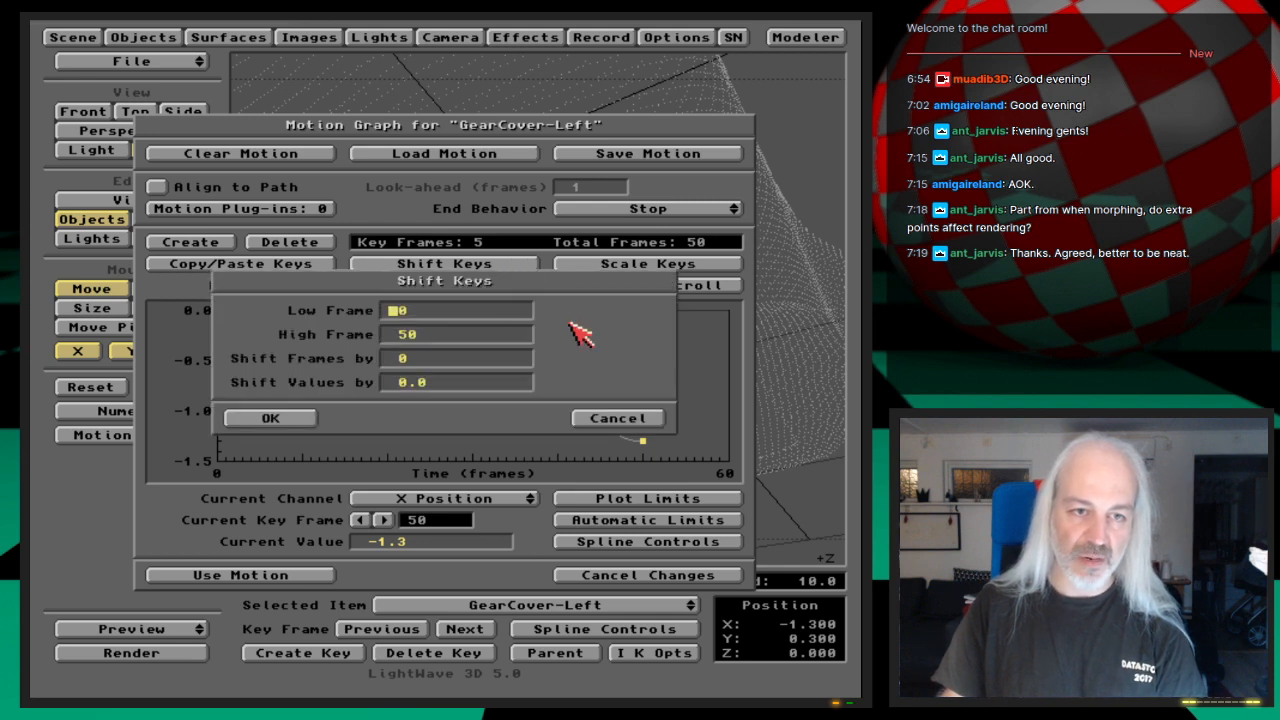
{"action": "type", "text": "50"}
{"action": "key", "text": "Return"}
{"action": "key", "text": "Return"}
{"action": "type", "text": "5"}
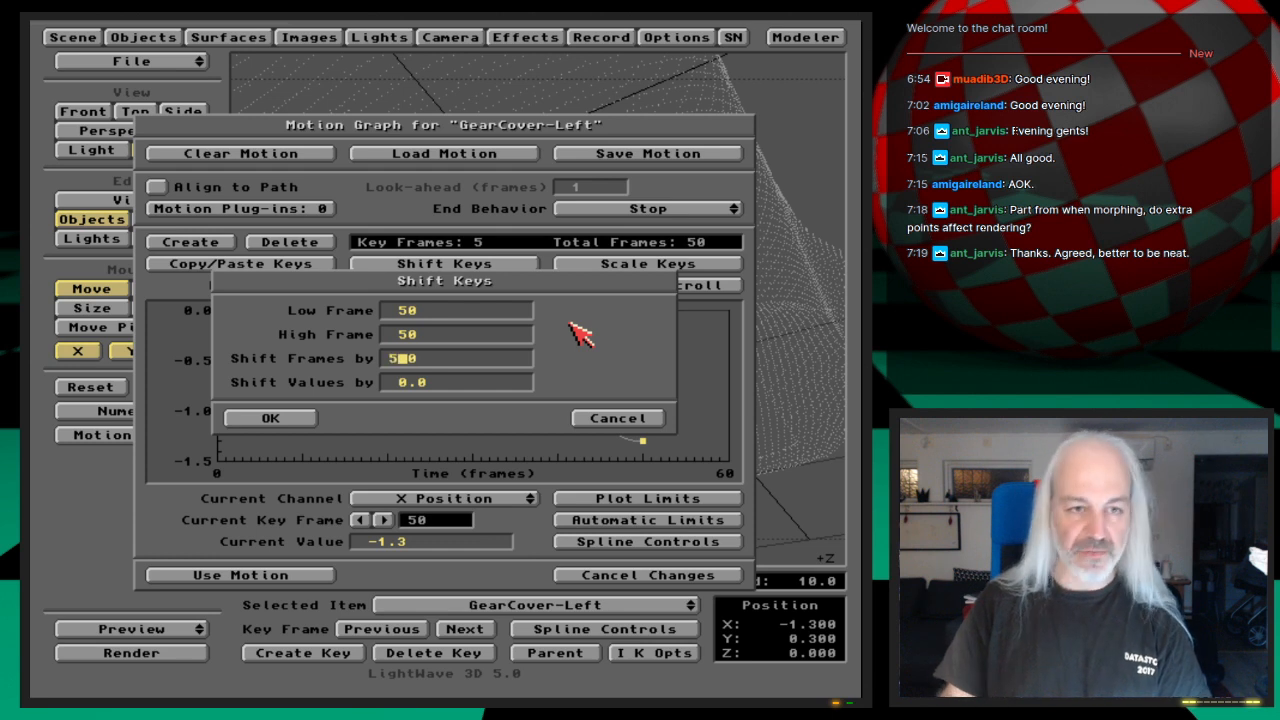
{"action": "left_click", "coordinate": [313, 427]}
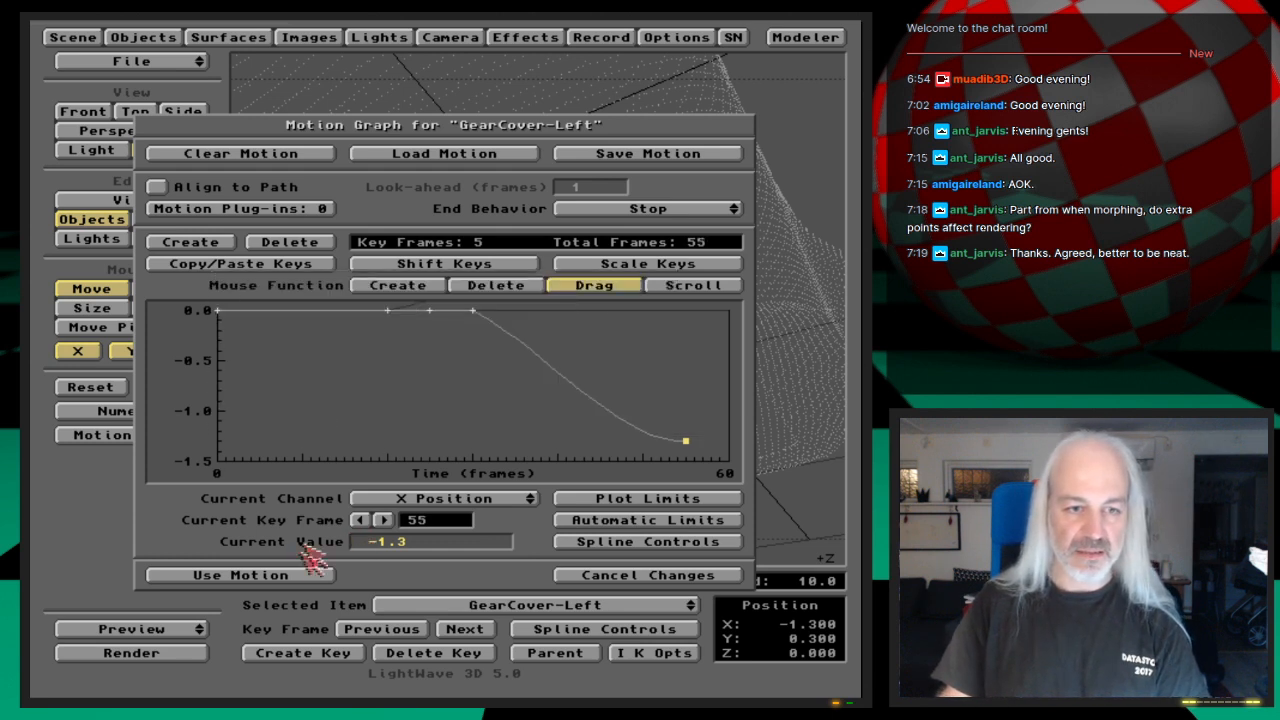
{"action": "left_click", "coordinate": [318, 575]}
Step: Shift GearCover-Right's frame 50 key to frame 55 in its Motion Graph and accept the motion
{"action": "key", "text": "Down"}
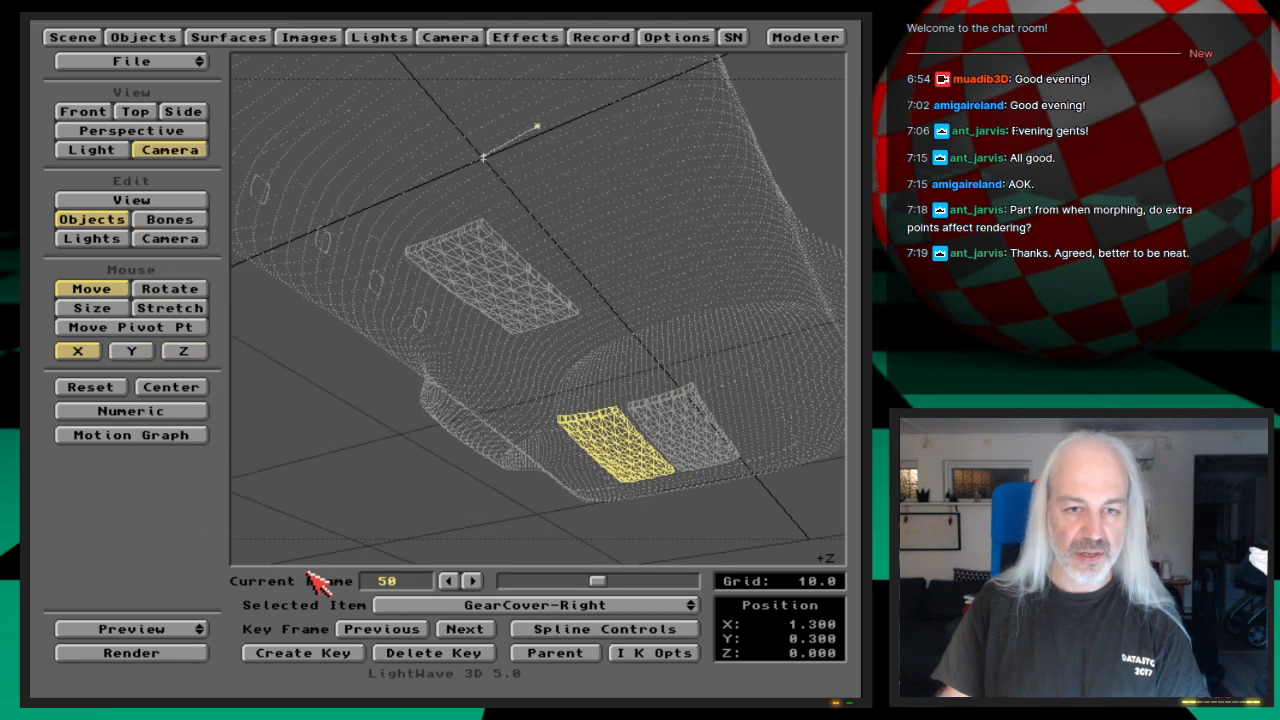
{"action": "left_click", "coordinate": [190, 435]}
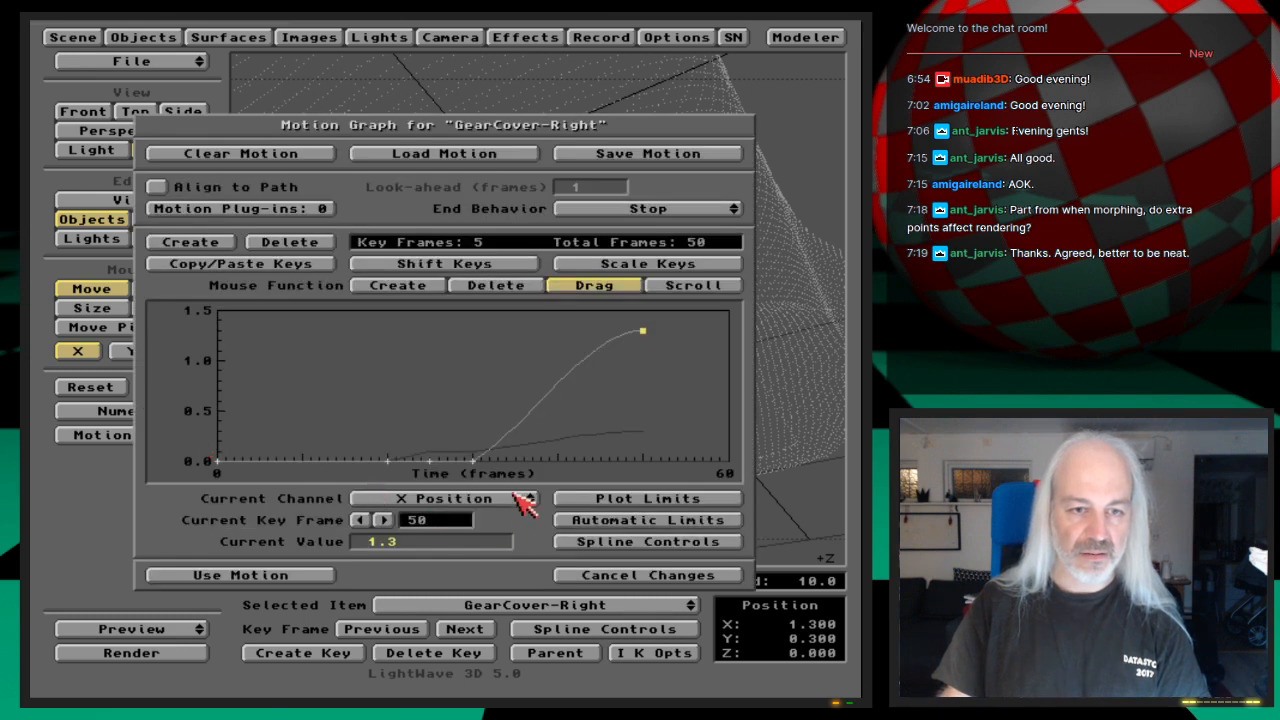
{"action": "left_click", "coordinate": [508, 265]}
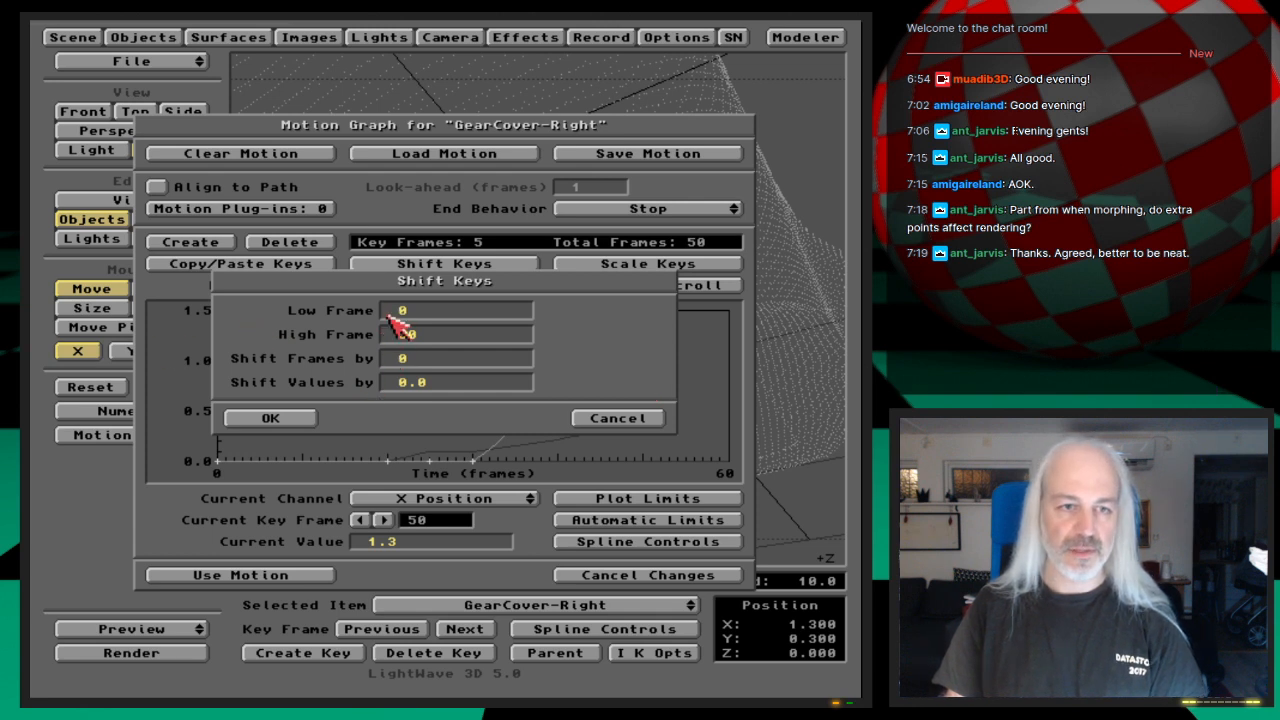
{"action": "key", "text": "Return"}
{"action": "key", "text": "Return"}
{"action": "key", "text": "Return"}
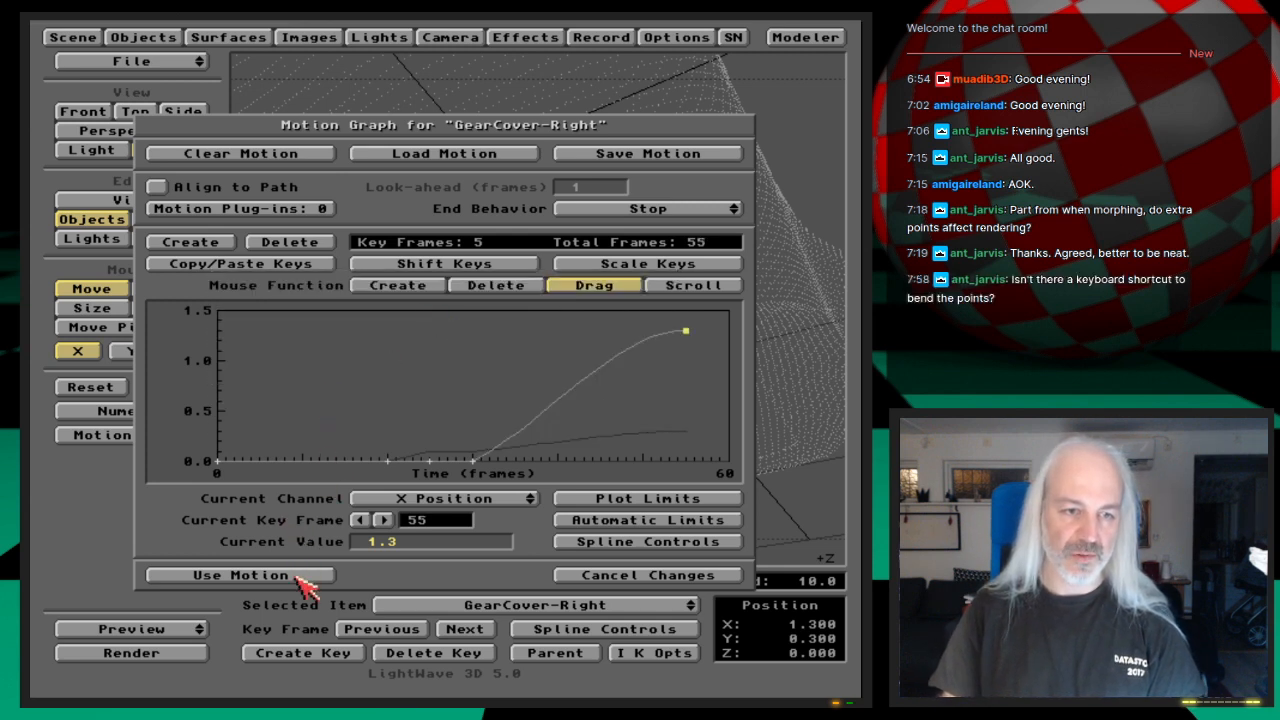
{"action": "left_click", "coordinate": [240, 575]}
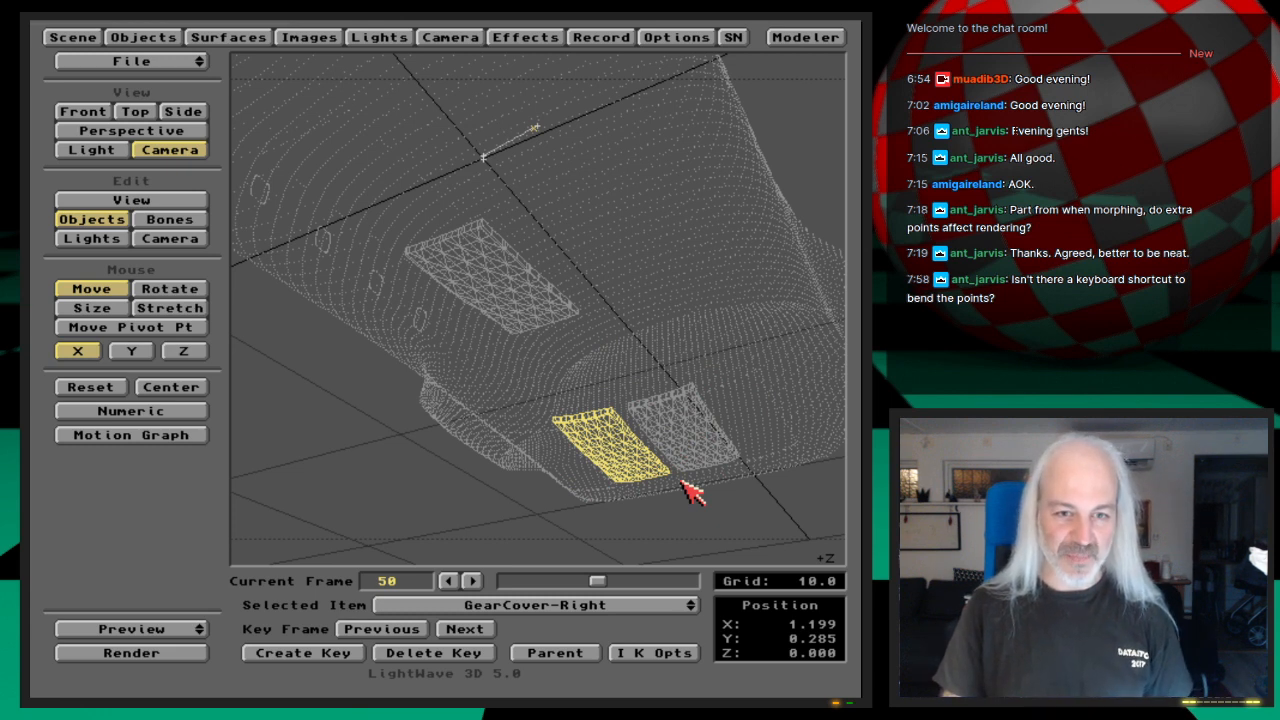
Step: Make a wireframe preview of frames 30 to 60 with frame step 1 and play it at 25 and 8.3 frames per second
{"action": "left_click_drag", "start_coordinate": [190, 631], "coordinate": [196, 631]}
{"action": "key", "text": "Return"}
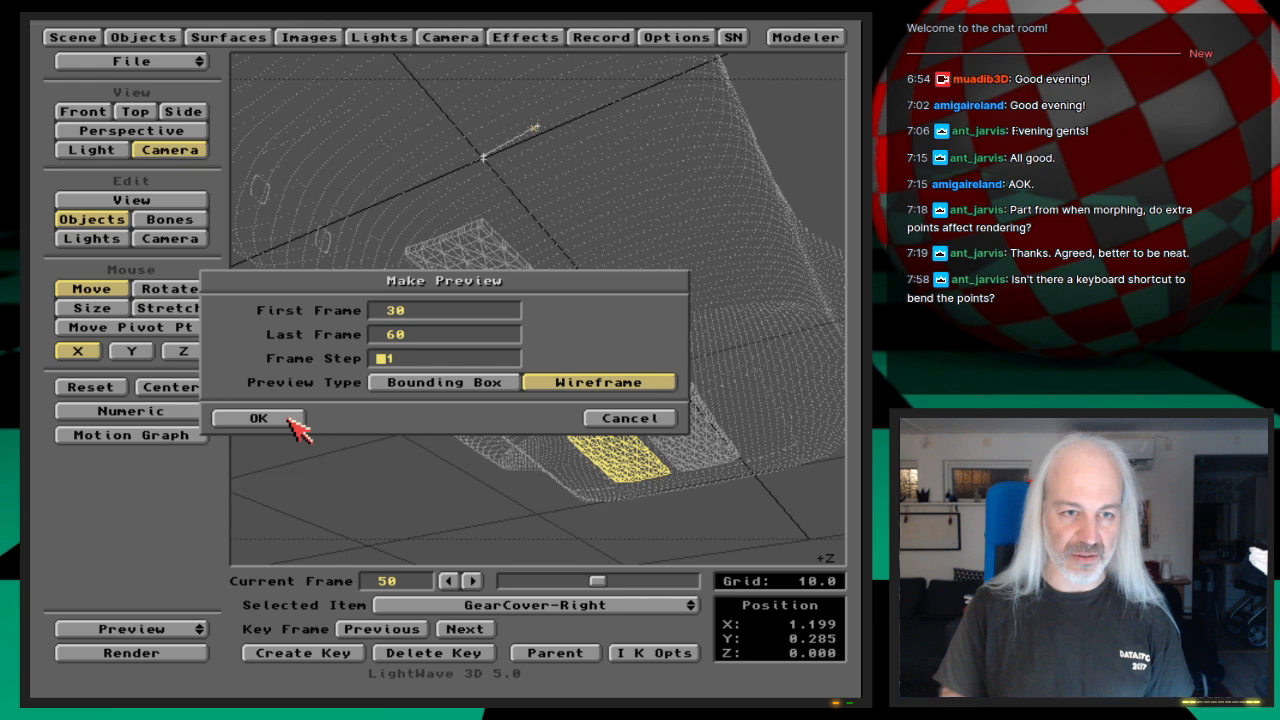
{"action": "left_click", "coordinate": [289, 419]}
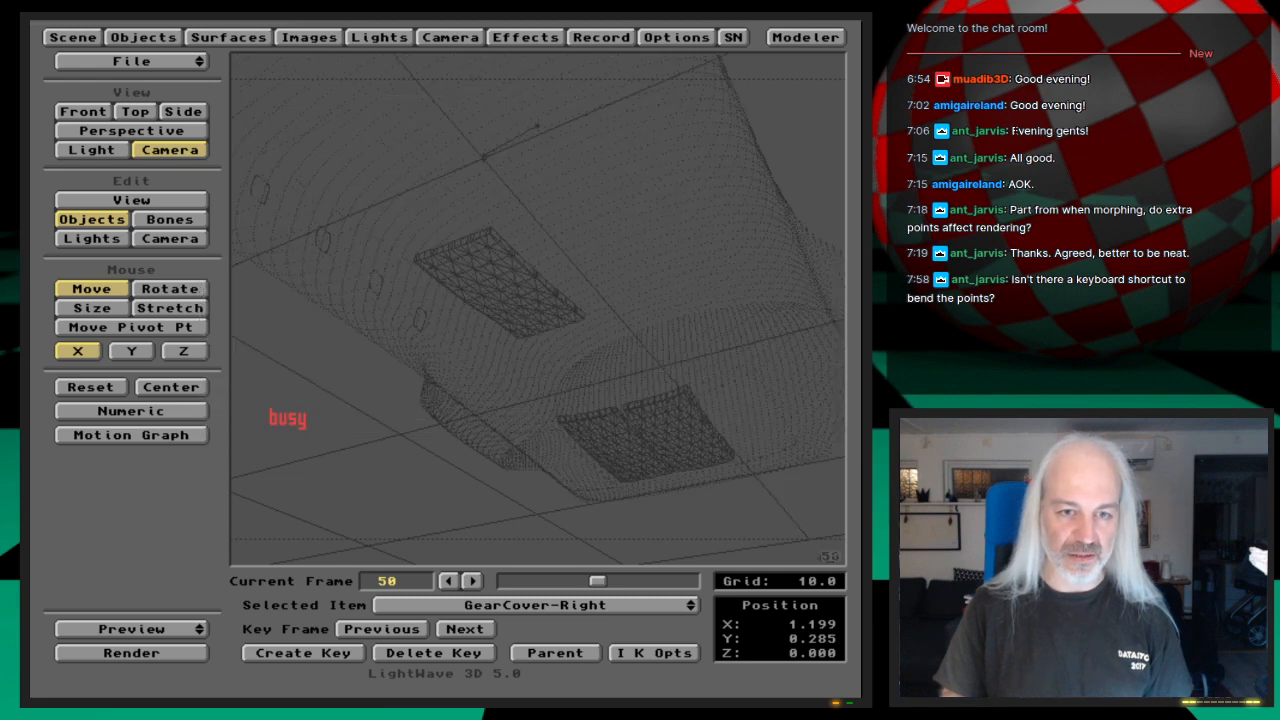
{"action": "left_click", "coordinate": [533, 601]}
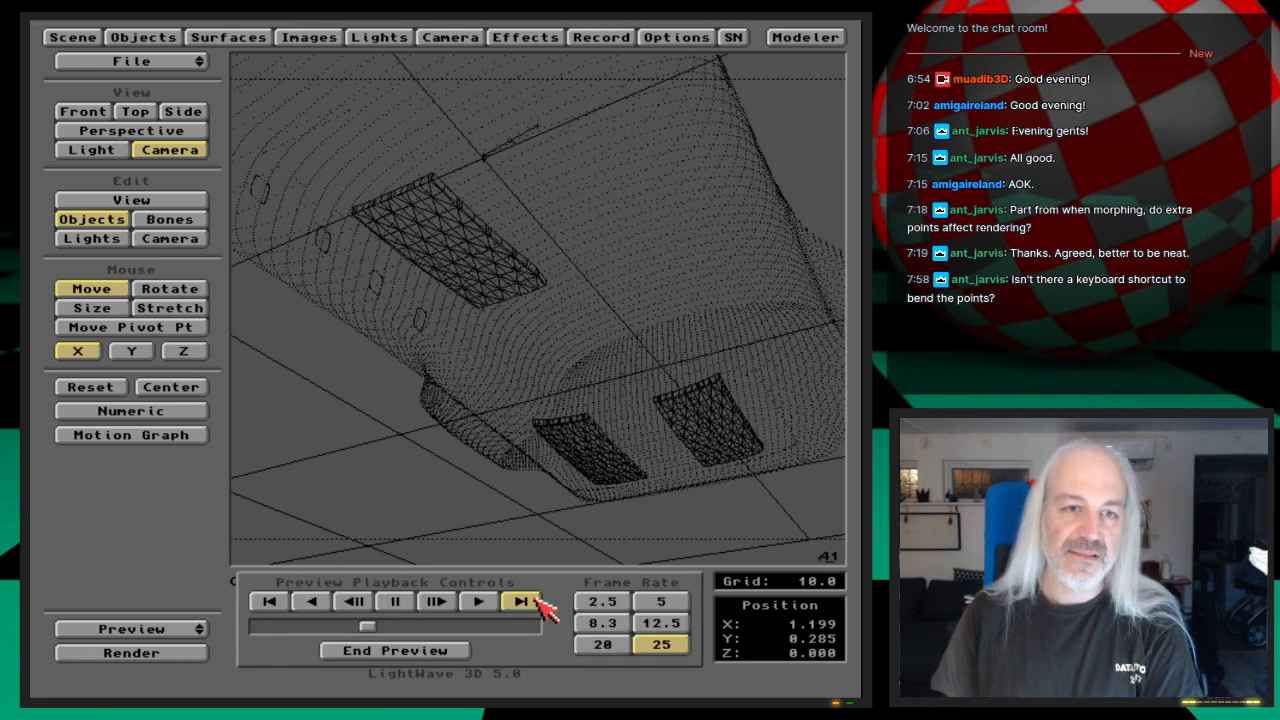
{"action": "left_click", "coordinate": [536, 601]}
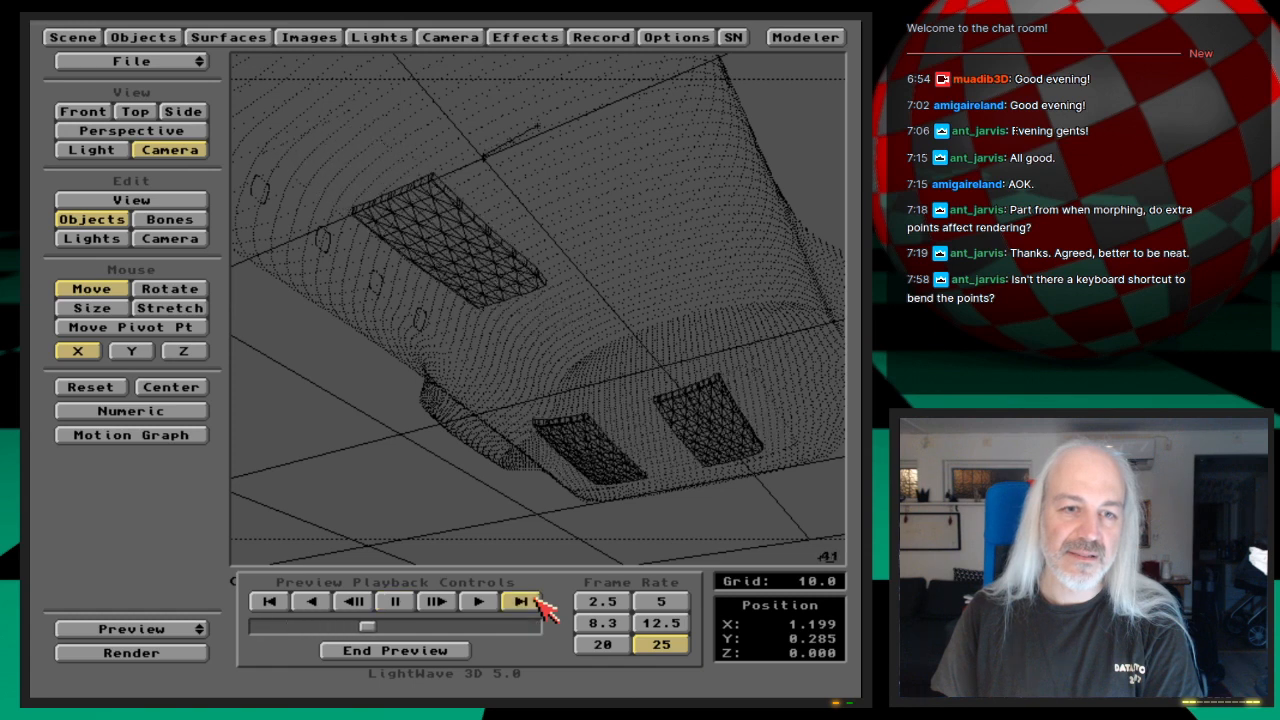
{"action": "left_click", "coordinate": [536, 601]}
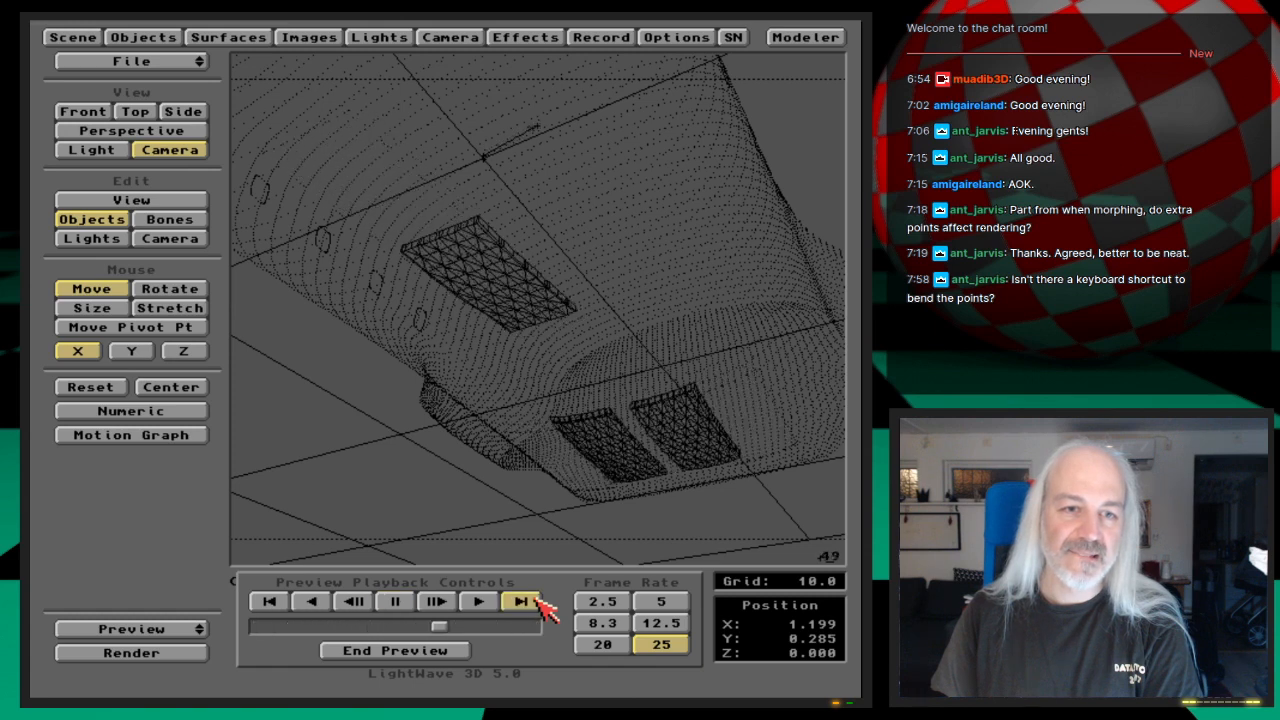
{"action": "left_click", "coordinate": [602, 644]}
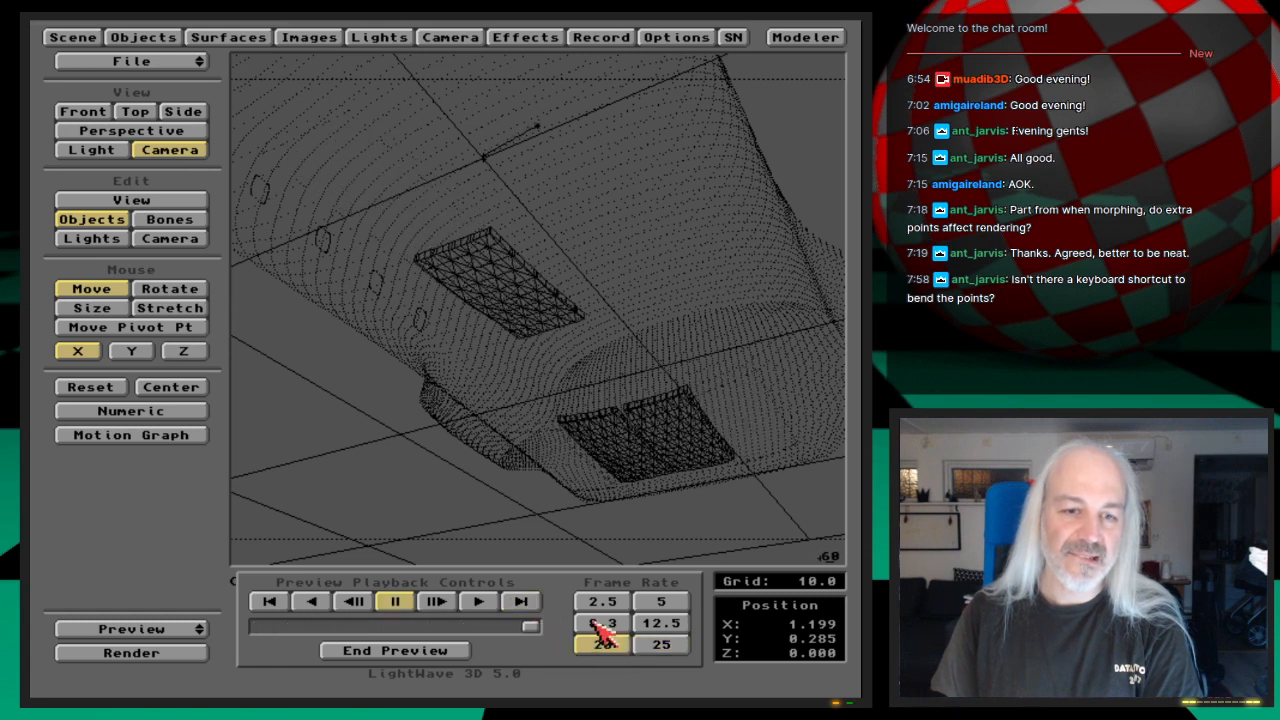
{"action": "left_click", "coordinate": [602, 622]}
{"action": "left_click", "coordinate": [519, 604]}
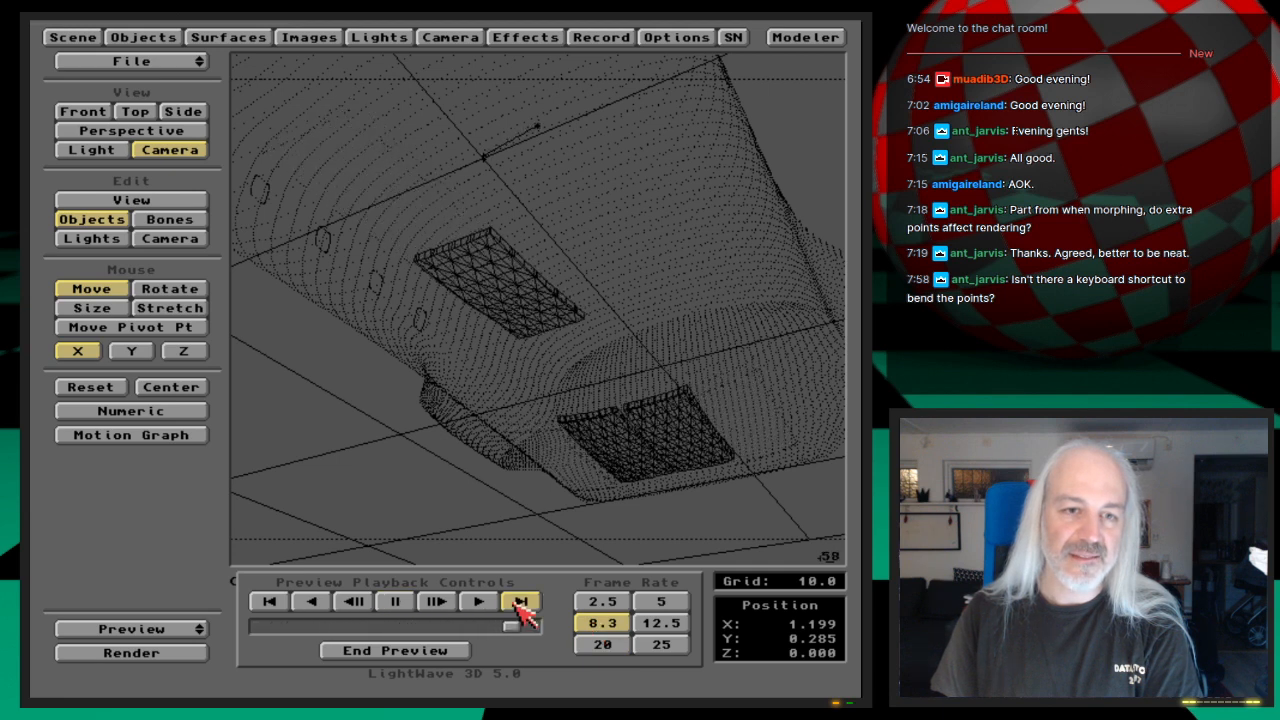
Step: End the preview and examine GearCover-Right's X Position keys in its Motion Graph
{"action": "left_click", "coordinate": [447, 652]}
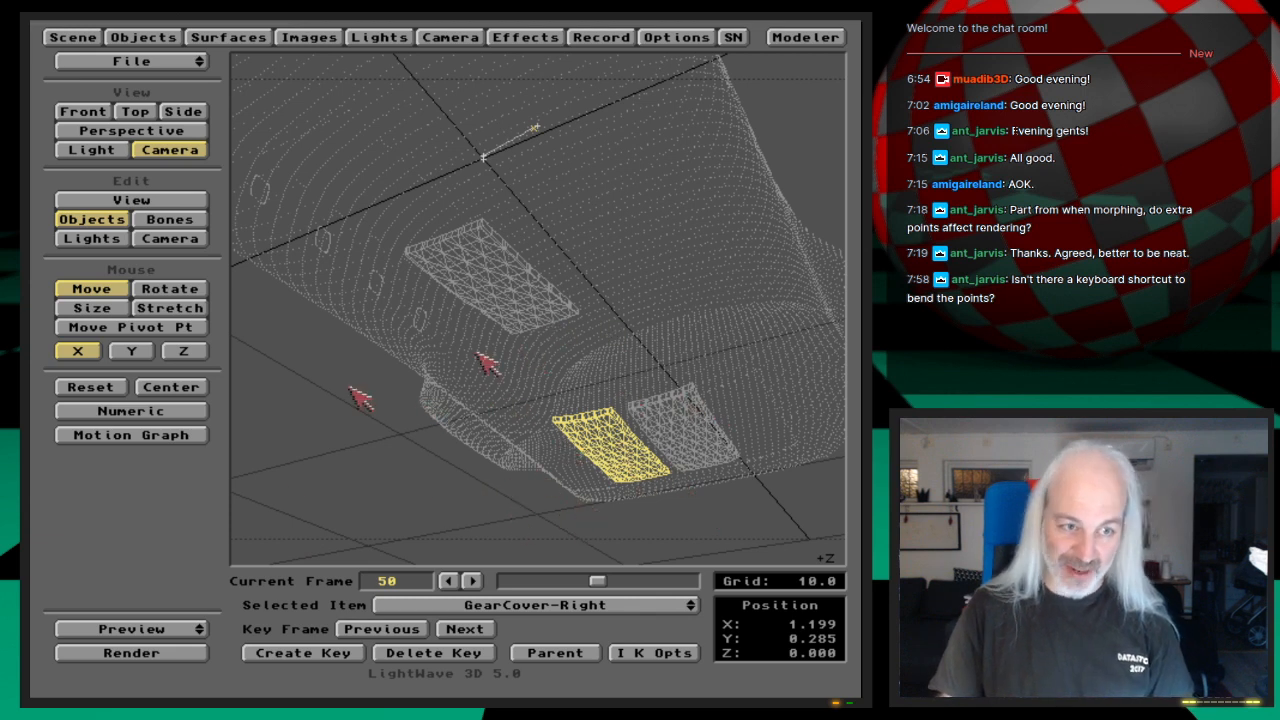
{"action": "left_click", "coordinate": [182, 440]}
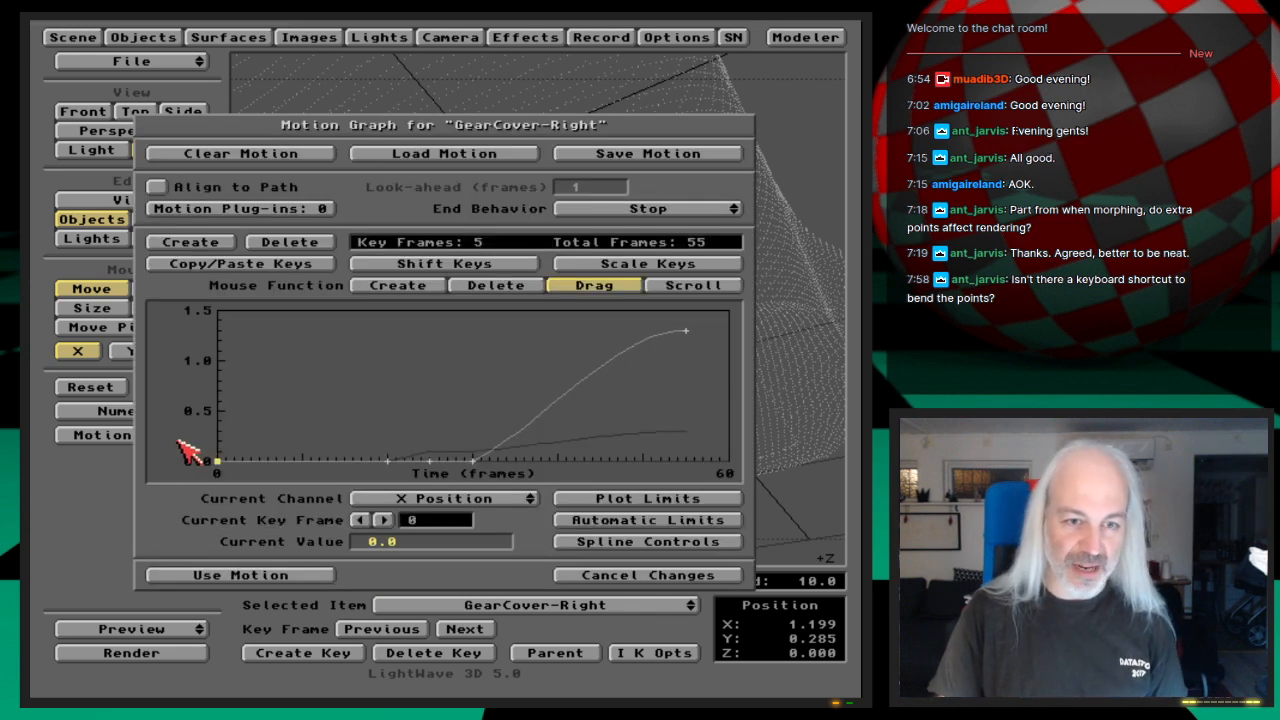
{"action": "left_click", "coordinate": [520, 499]}
{"action": "left_click", "coordinate": [580, 500]}
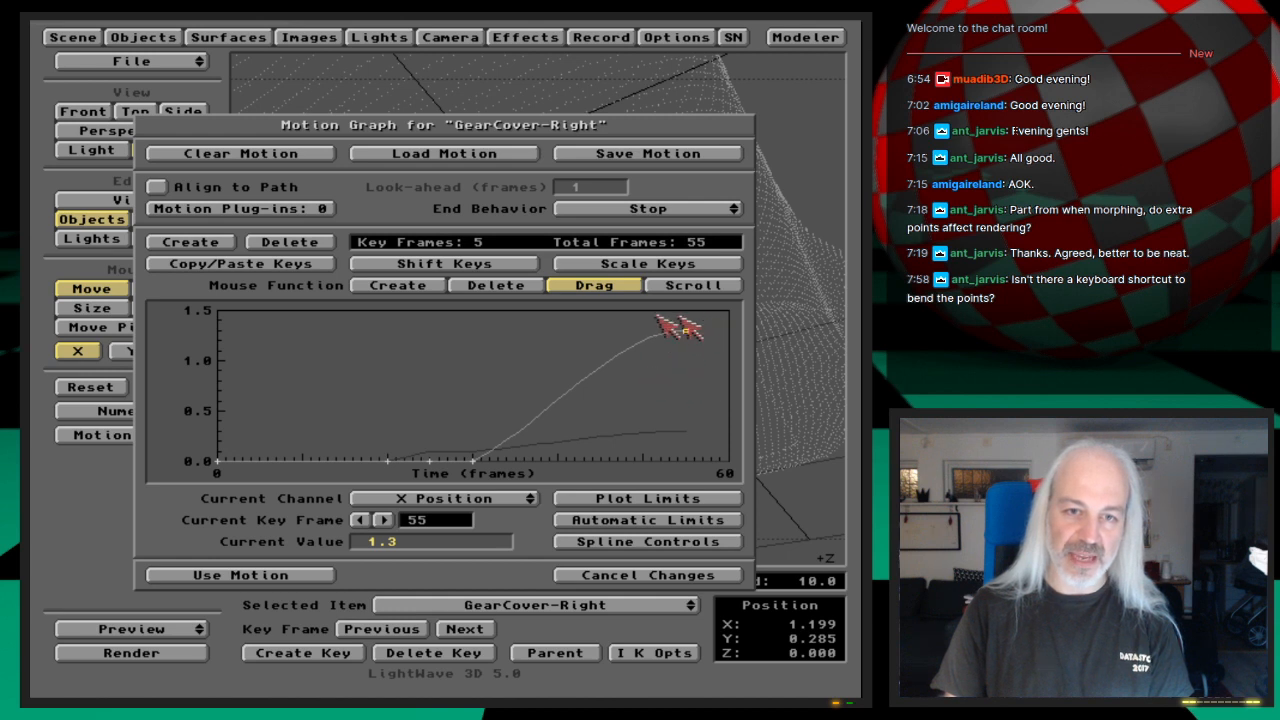
{"action": "key", "text": "Right"}
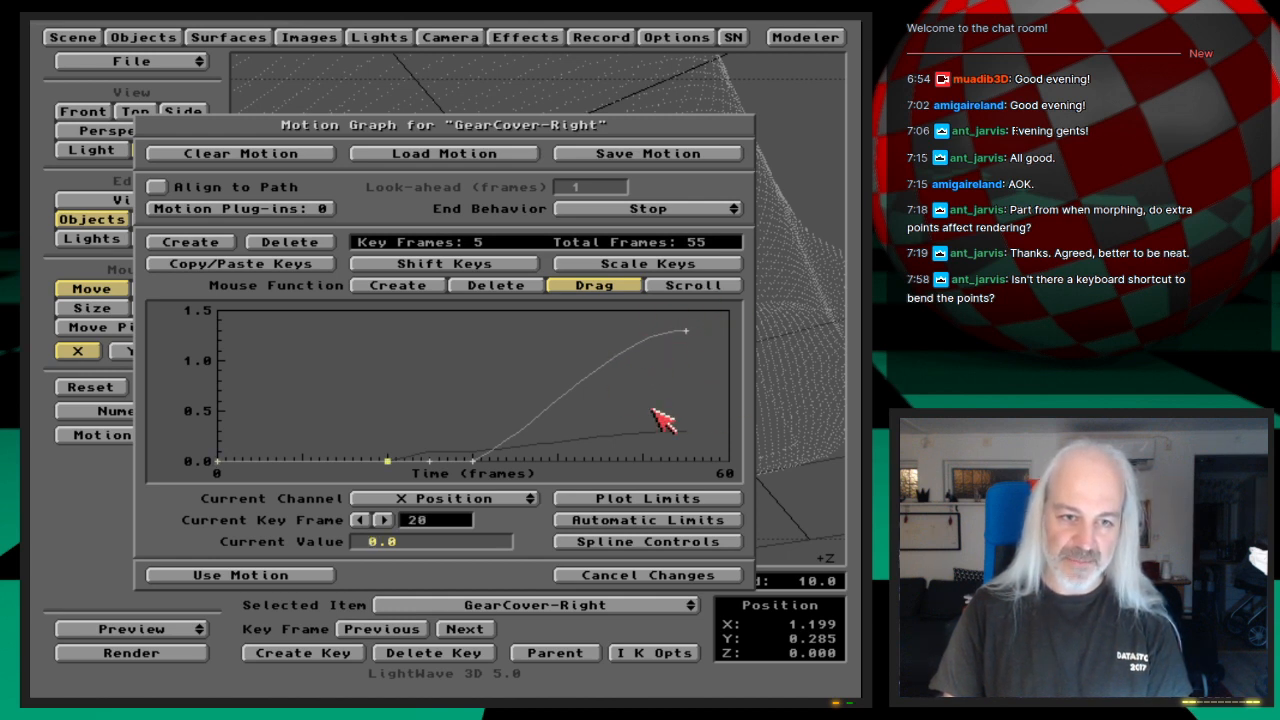
{"action": "key", "text": "Left"}
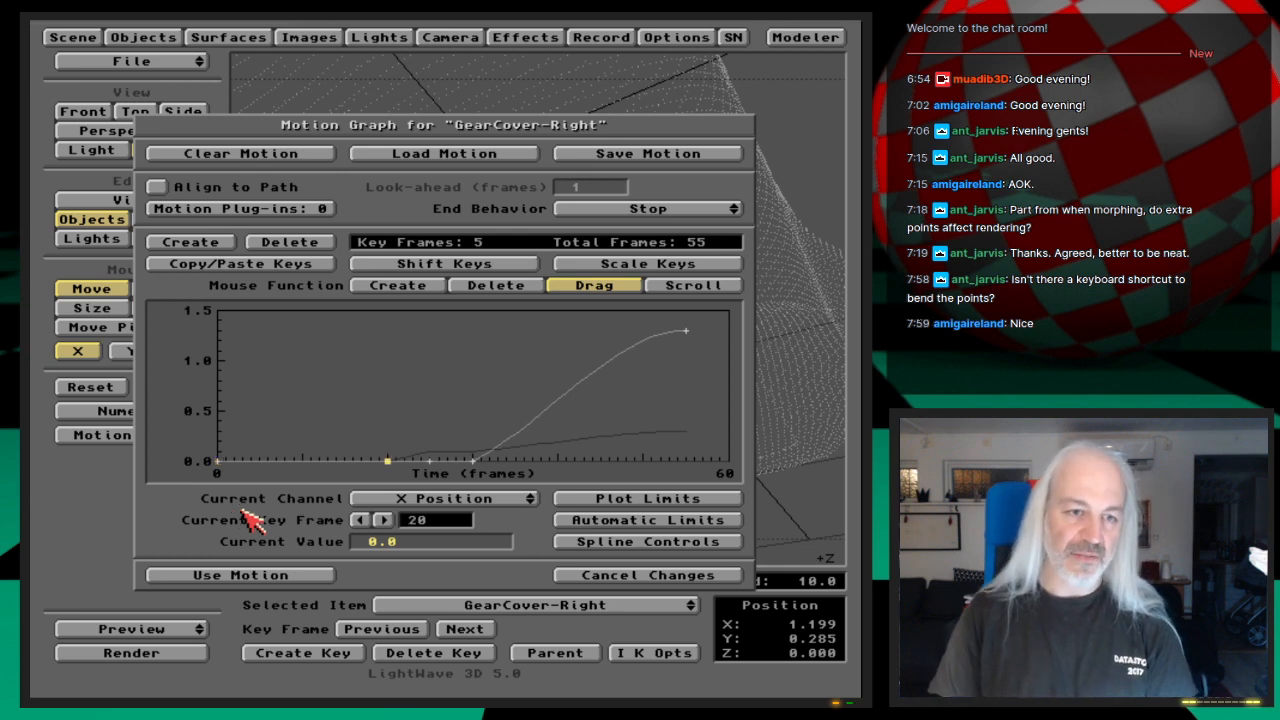
Step: Page through GearCover-Right's motion channels in the graph, including X Scale and Velocity, ending back at X Position
{"action": "key", "text": "Down"}
{"action": "key", "text": "Up"}
{"action": "key", "text": "Down"}
{"action": "key", "text": "Down"}
{"action": "key", "text": "Up"}
{"action": "key", "text": "Down"}
{"action": "key", "text": "Up"}
{"action": "key", "text": "Up"}
{"action": "key", "text": "Up"}
{"action": "key", "text": "Down"}
{"action": "key", "text": "Down"}
{"action": "key", "text": "Down"}
{"action": "key", "text": "Down"}
{"action": "key", "text": "Down"}
{"action": "key", "text": "Down"}
{"action": "key", "text": "Down"}
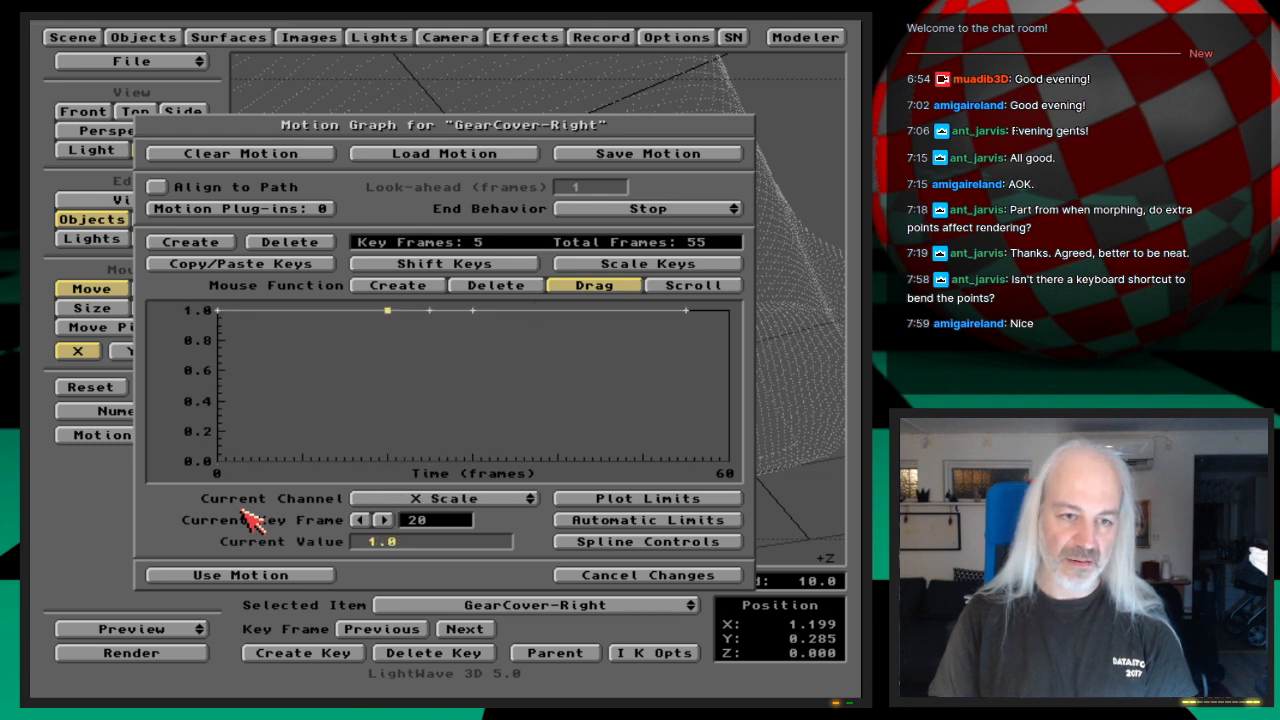
{"action": "key", "text": "Down"}
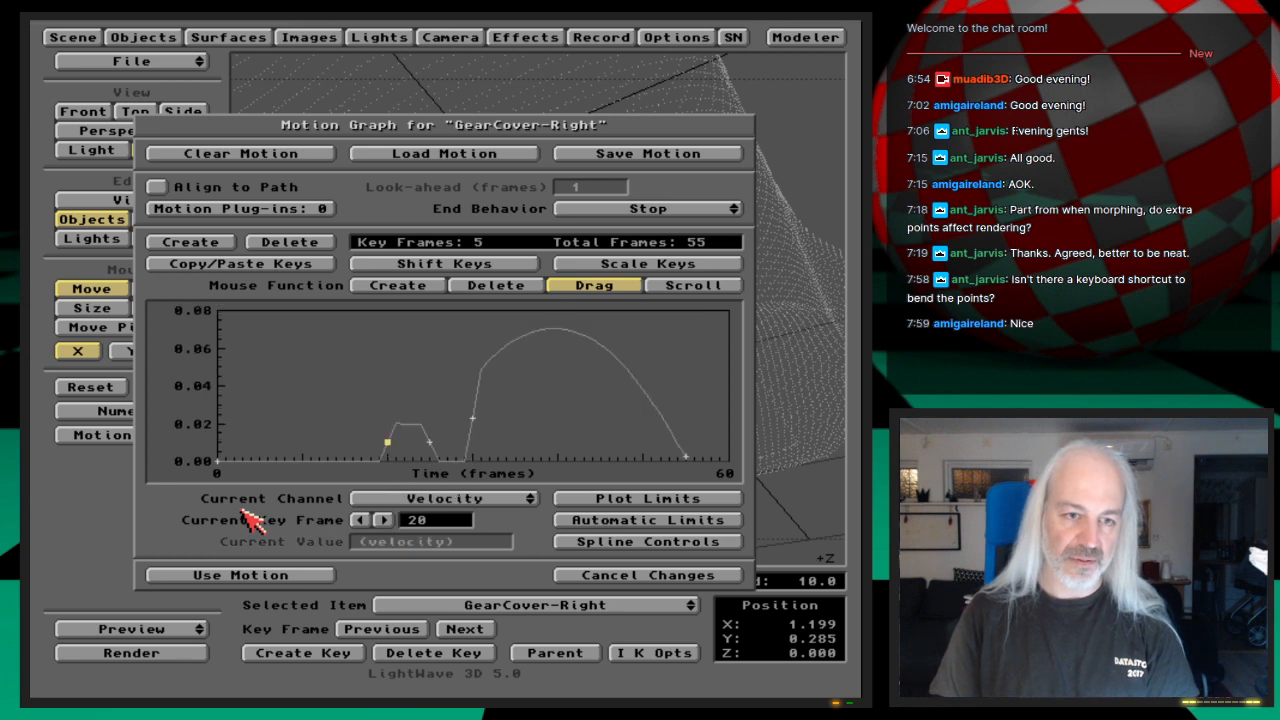
{"action": "key", "text": "Down"}
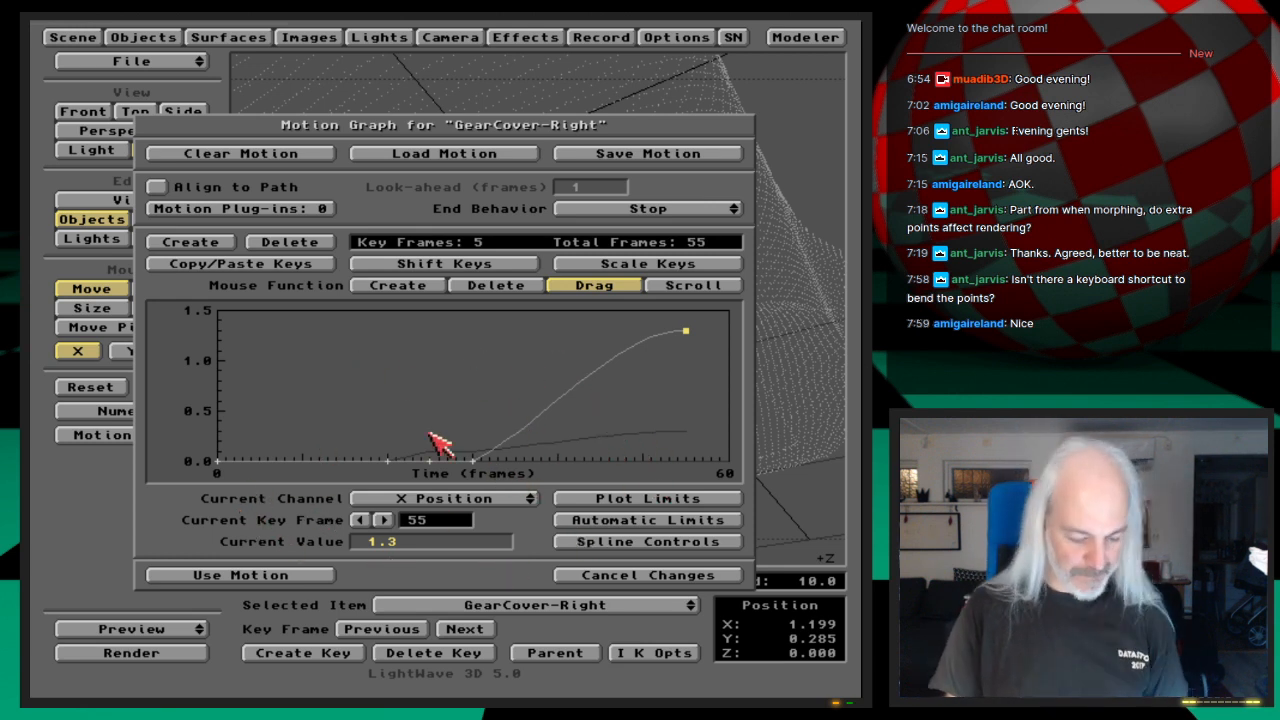
Step: Examine the frame 55 key's spline controls without changing them and try adjusting its tension interactively in the graph
{"action": "left_click", "coordinate": [668, 542]}
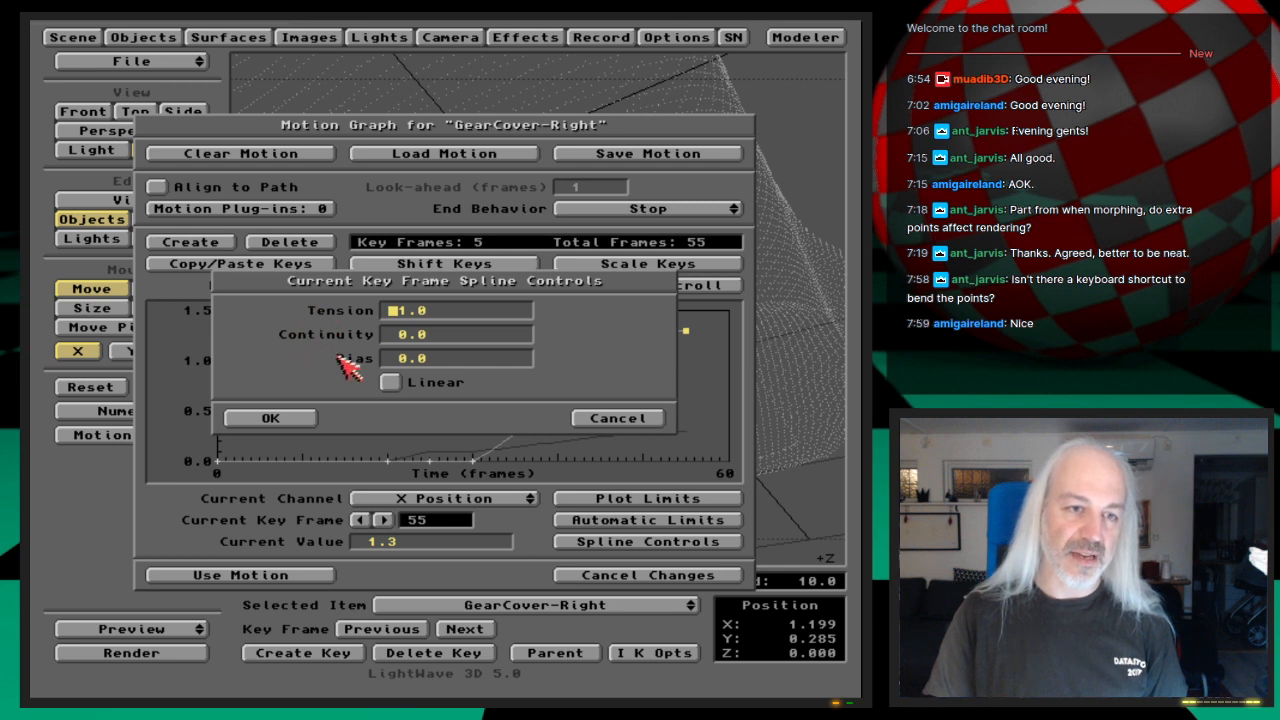
{"action": "left_click", "coordinate": [614, 418]}
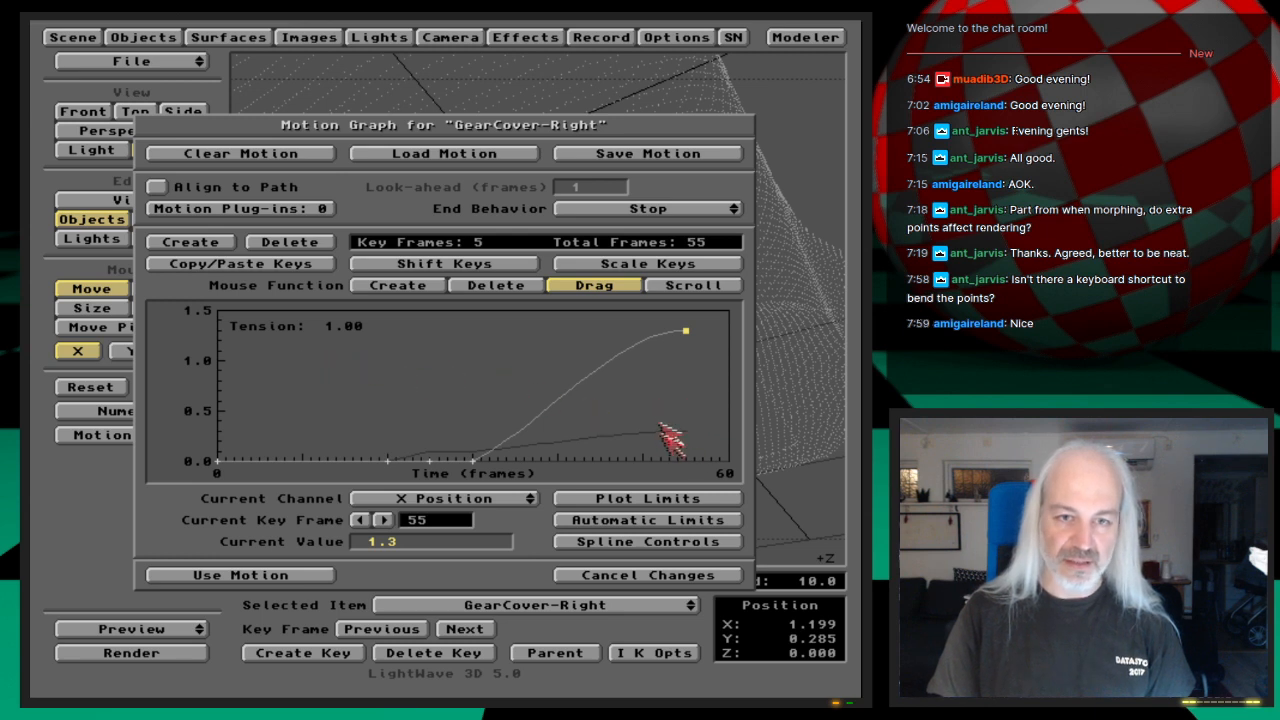
{"action": "left_click_drag", "start_coordinate": [686, 330], "coordinate": [508, 330]}
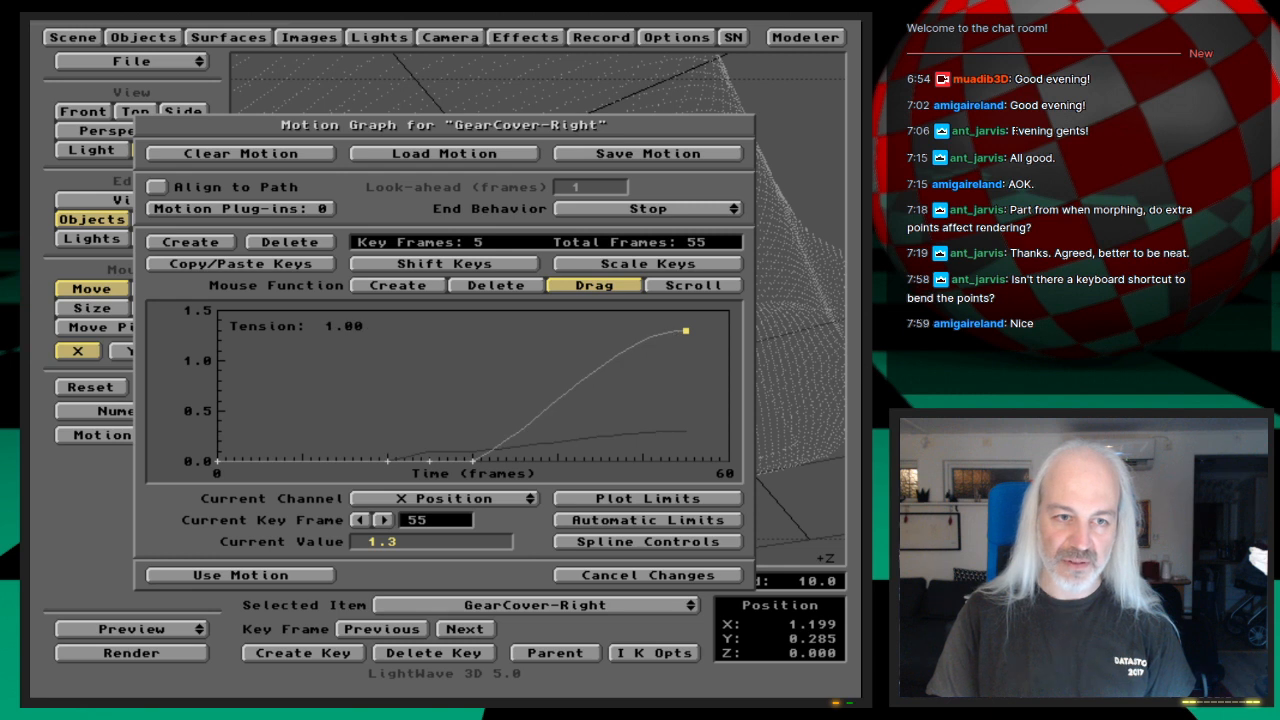
{"action": "mouse_move", "coordinate": [677, 411]}
{"action": "left_mouse_down"}
{"action": "mouse_move", "coordinate": [435, 411]}
{"action": "mouse_move", "coordinate": [677, 411]}
{"action": "left_mouse_up"}
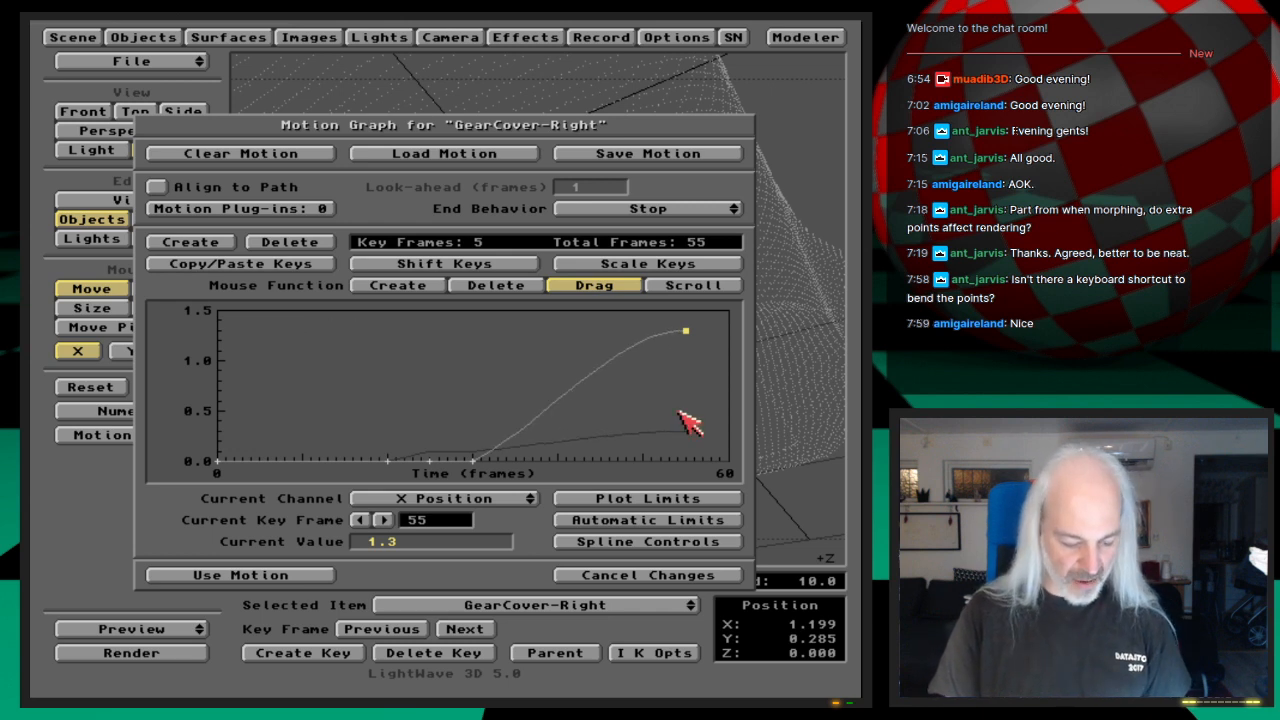
{"action": "key", "text": "F2"}
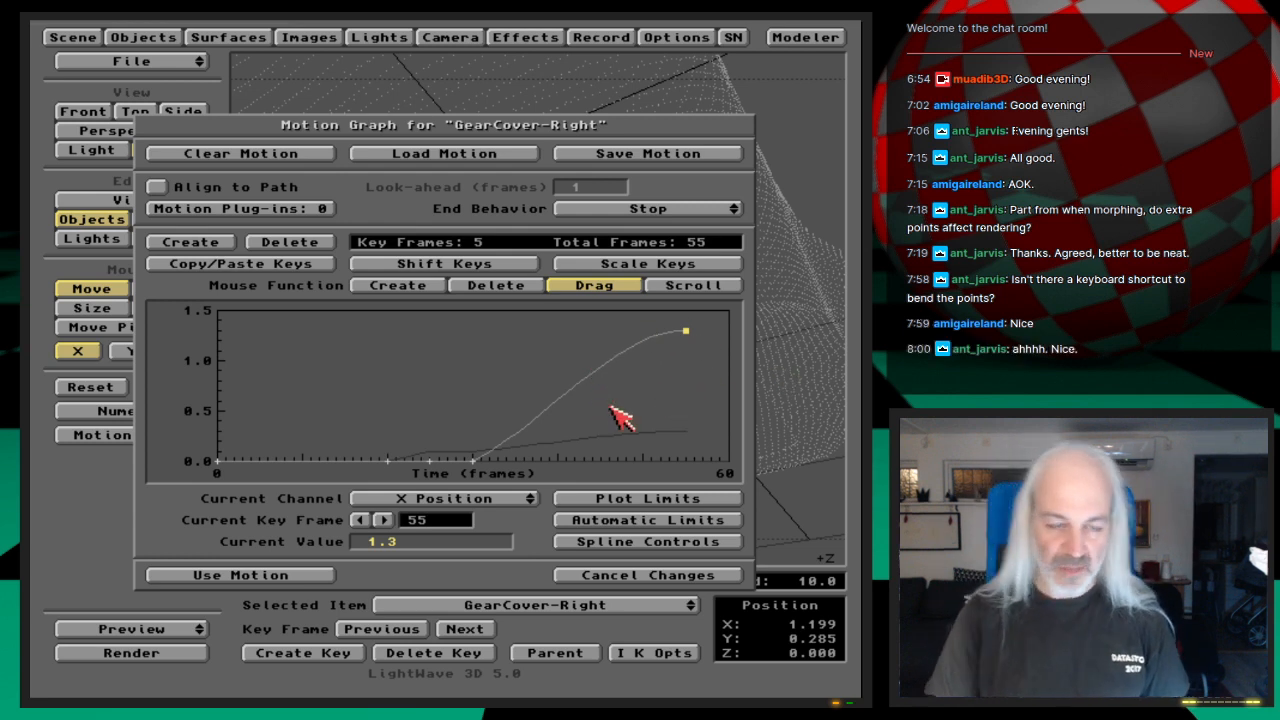
Step: Set the frame 30 key's continuity to 1.0 interactively and turn off its Linear option
{"action": "left_click", "coordinate": [474, 457]}
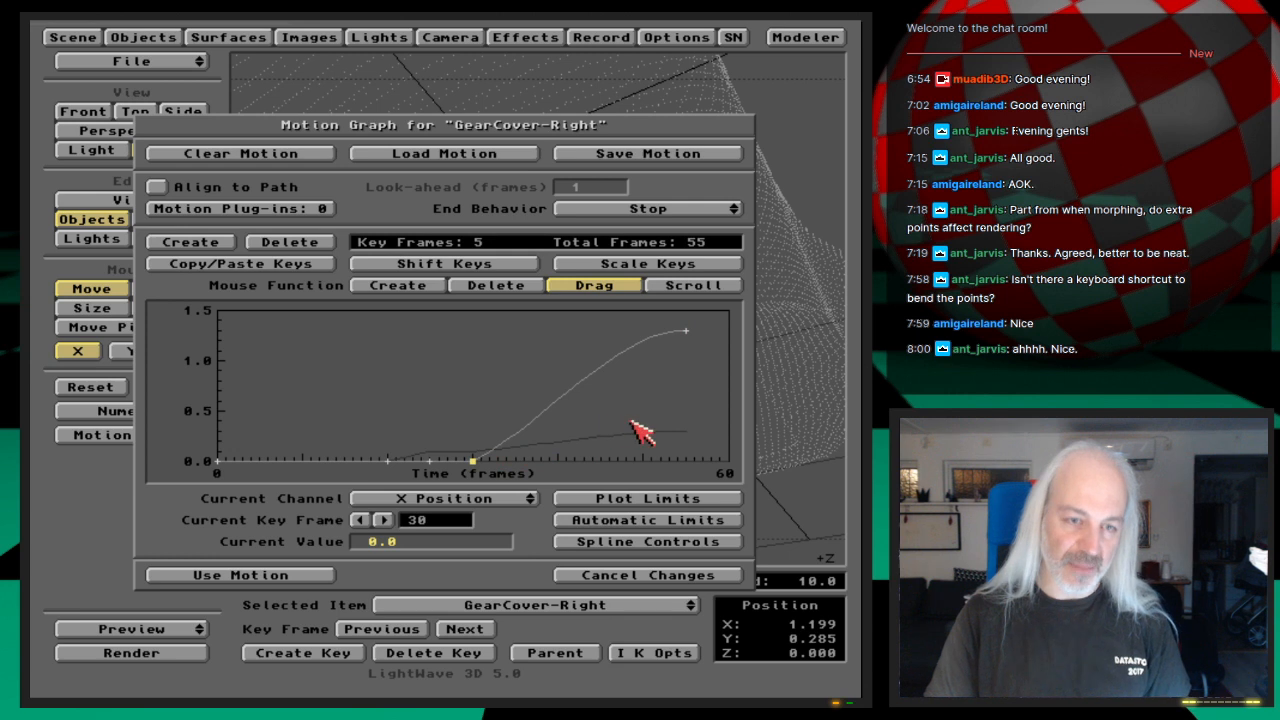
{"action": "key", "text": "c"}
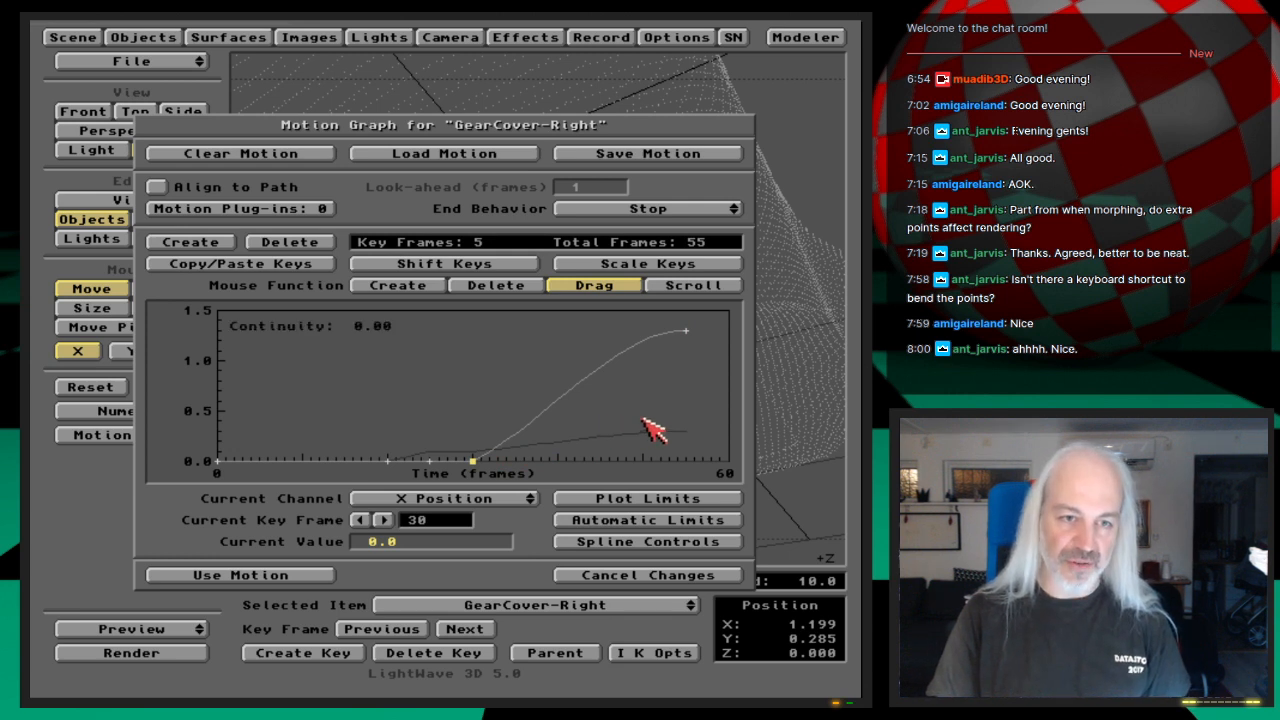
{"action": "left_click_drag", "start_coordinate": [643, 420], "coordinate": [773, 420]}
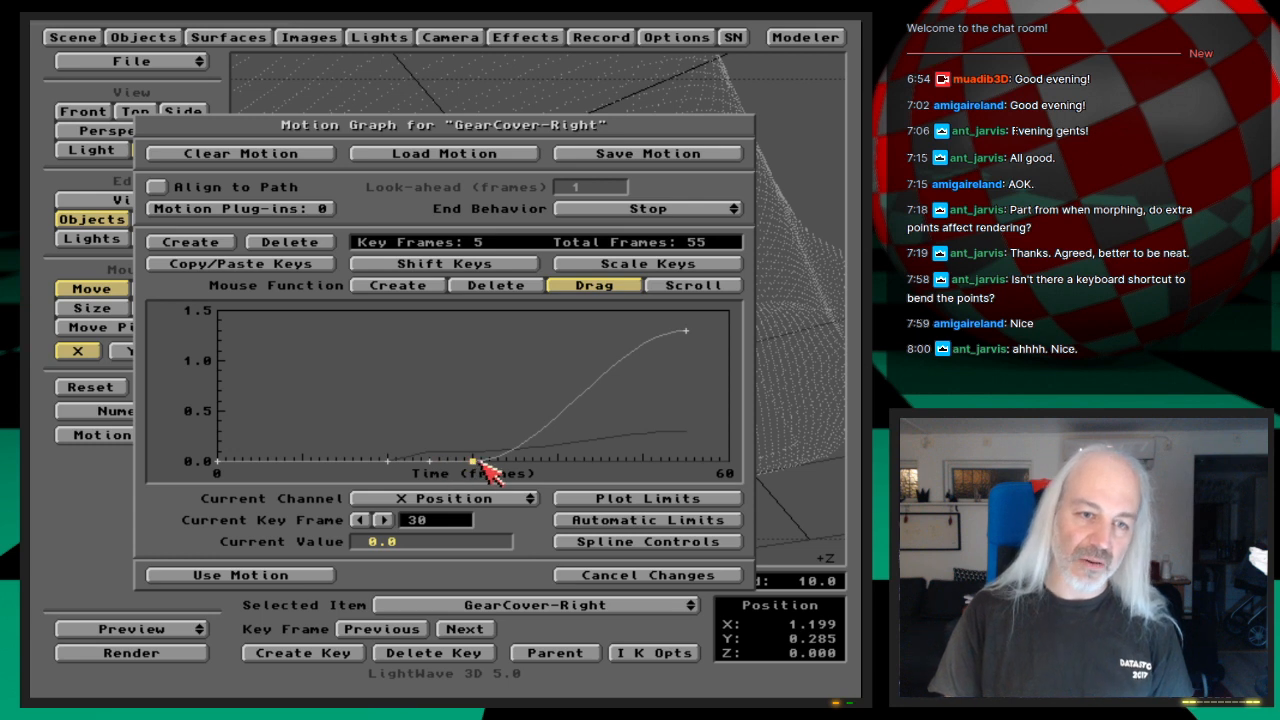
{"action": "left_click", "coordinate": [603, 542]}
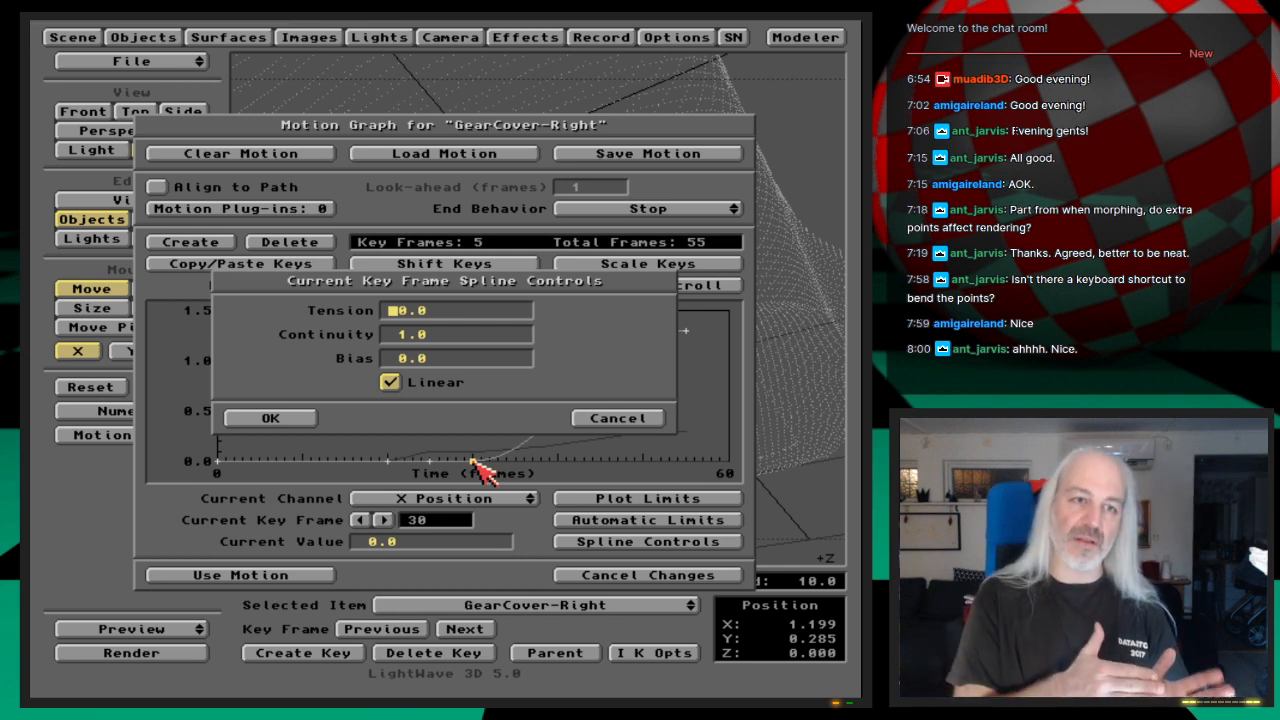
{"action": "left_click", "coordinate": [390, 382]}
{"action": "left_click", "coordinate": [290, 420]}
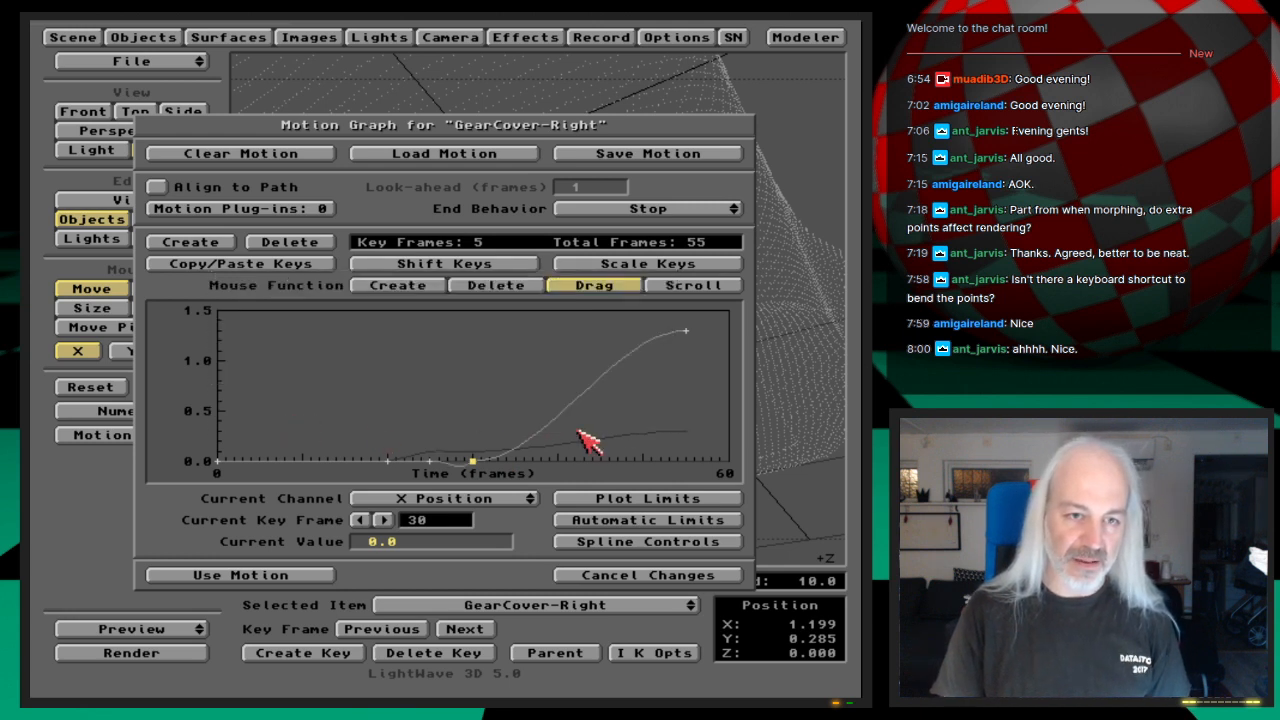
Step: Try different interactive spline adjustments on the frame 30 key and reset its bias to 0 in the spline controls
{"action": "key", "text": "F2"}
{"action": "left_click_drag", "start_coordinate": [567, 411], "coordinate": [696, 411]}
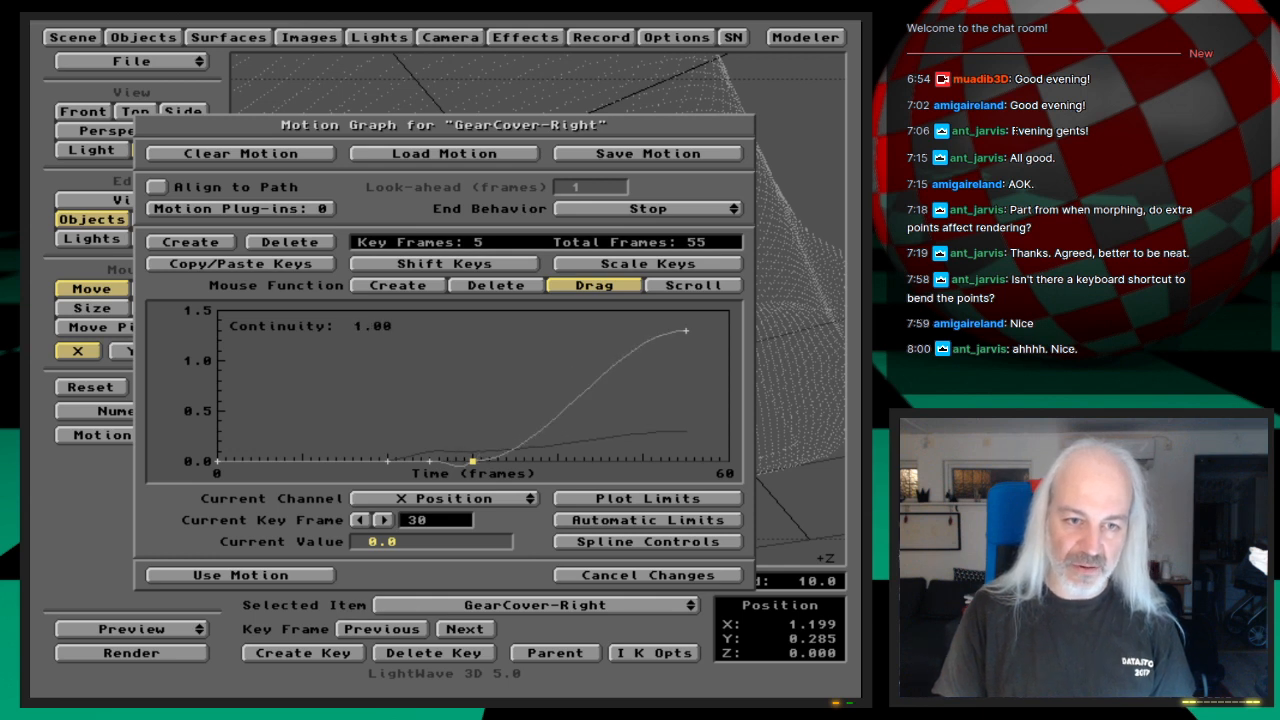
{"action": "mouse_move", "coordinate": [696, 411]}
{"action": "left_mouse_down"}
{"action": "mouse_move", "coordinate": [440, 411]}
{"action": "mouse_move", "coordinate": [696, 411]}
{"action": "left_mouse_up"}
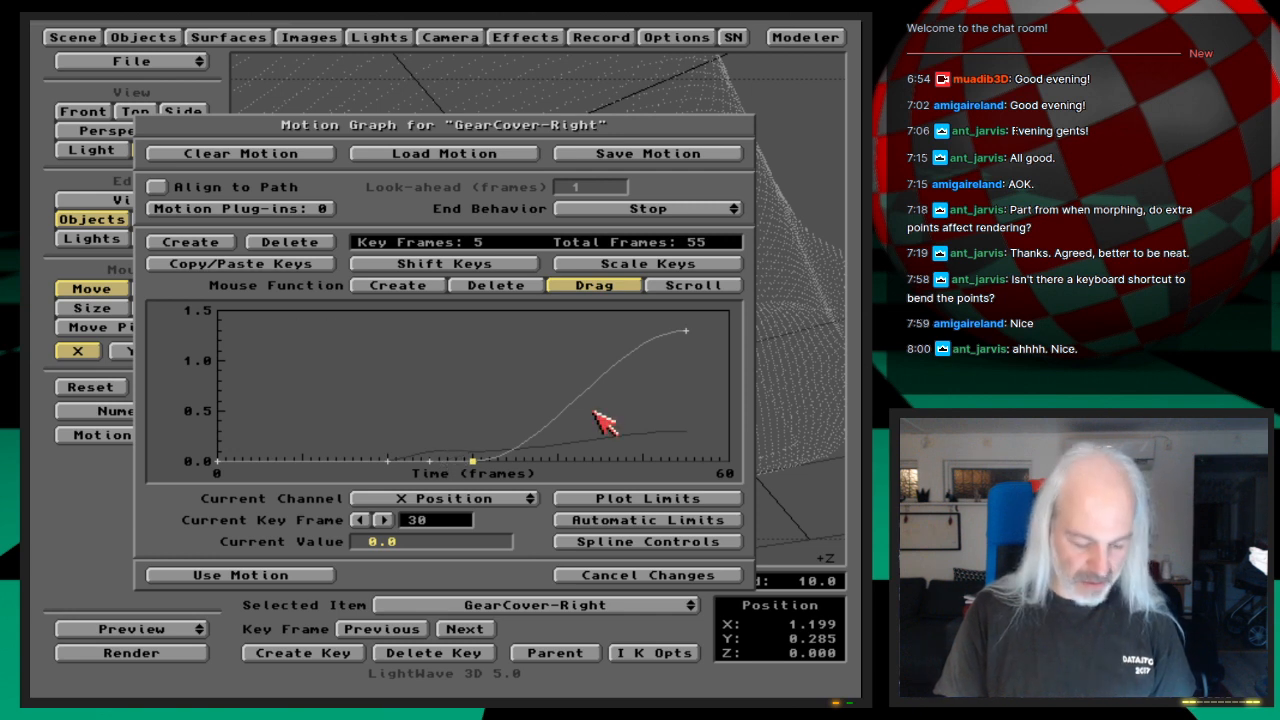
{"action": "key", "text": "s"}
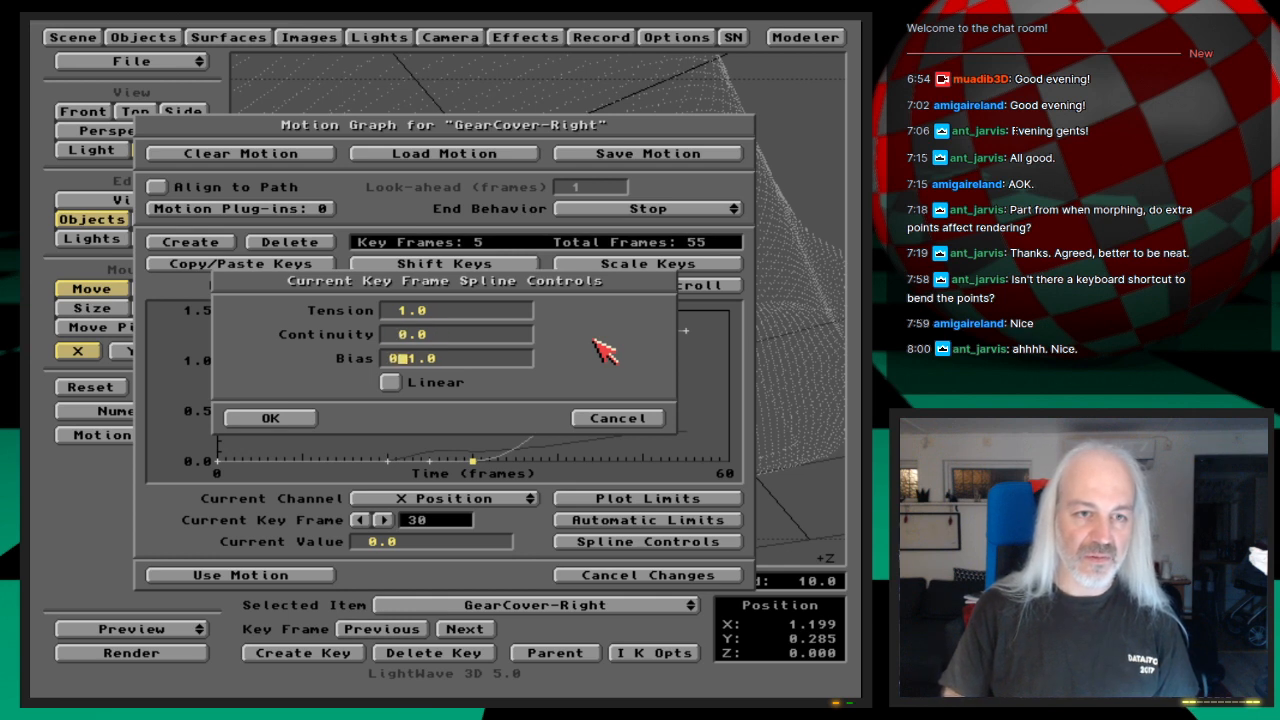
{"action": "key", "text": "Return"}
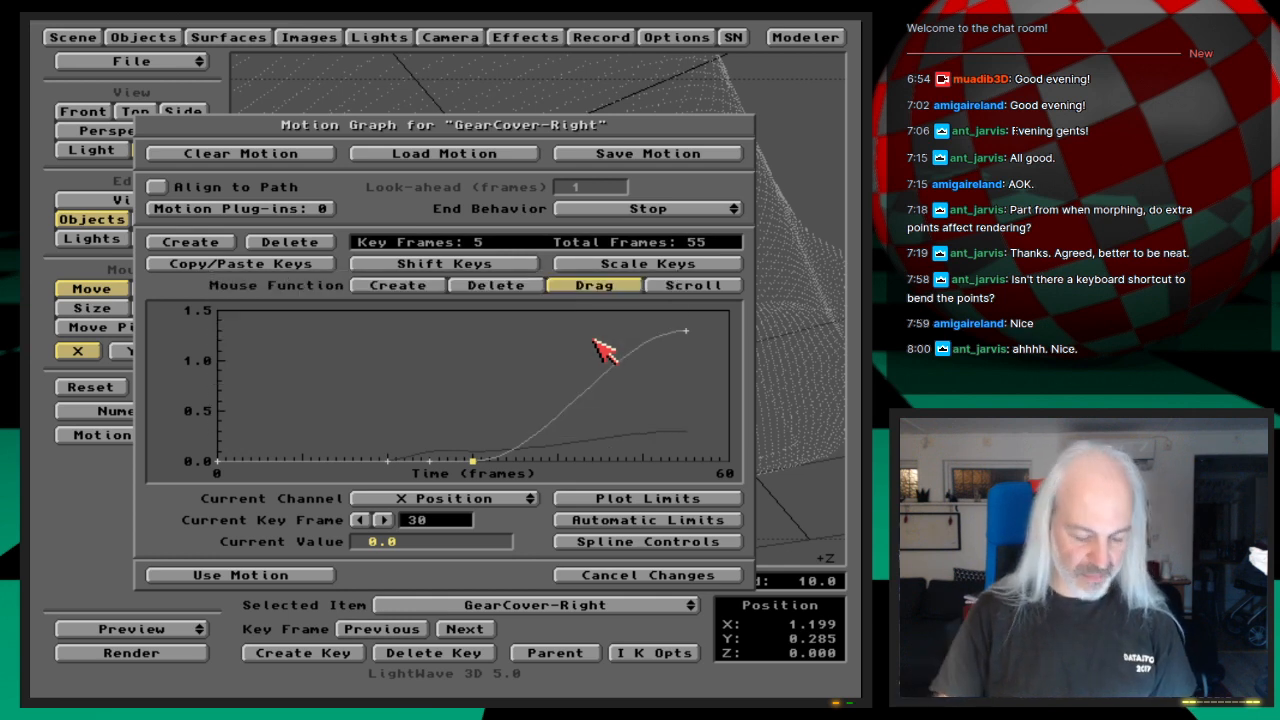
Step: Reset the frame 30 key's tension to 0.0 and turn its Linear option on
{"action": "key", "text": "s"}
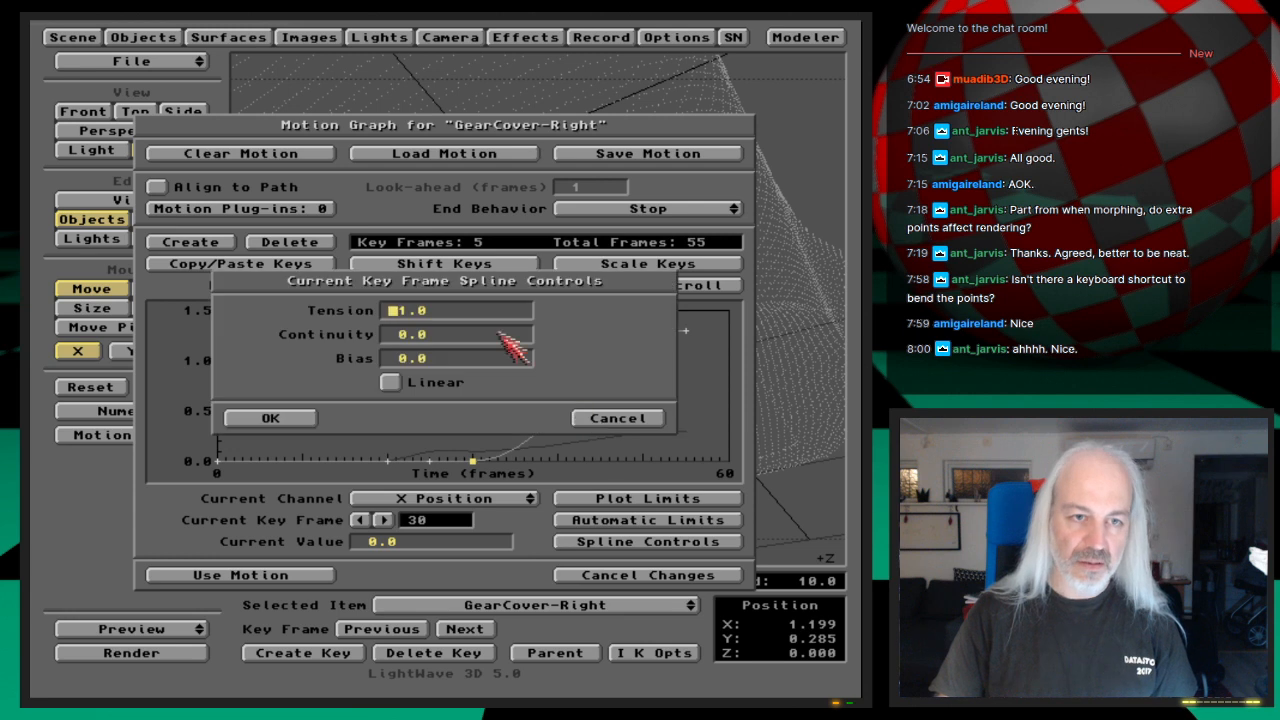
{"action": "left_click", "coordinate": [390, 382]}
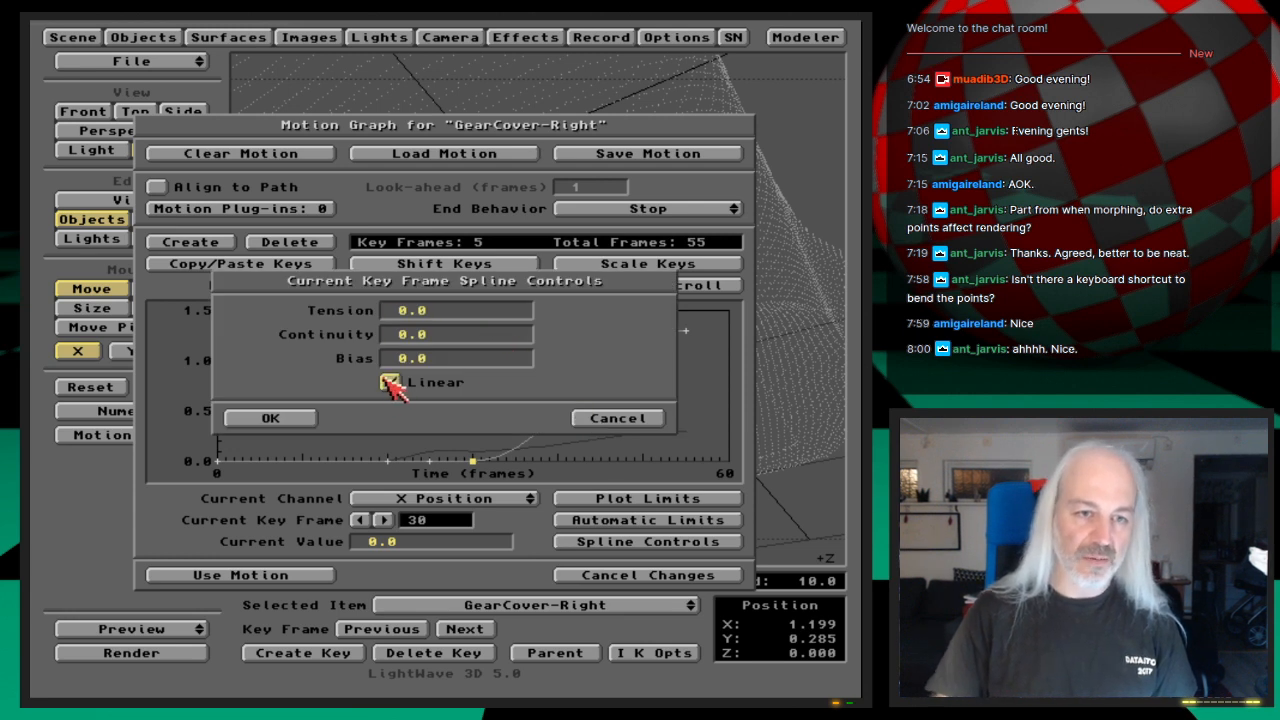
{"action": "left_click", "coordinate": [312, 420]}
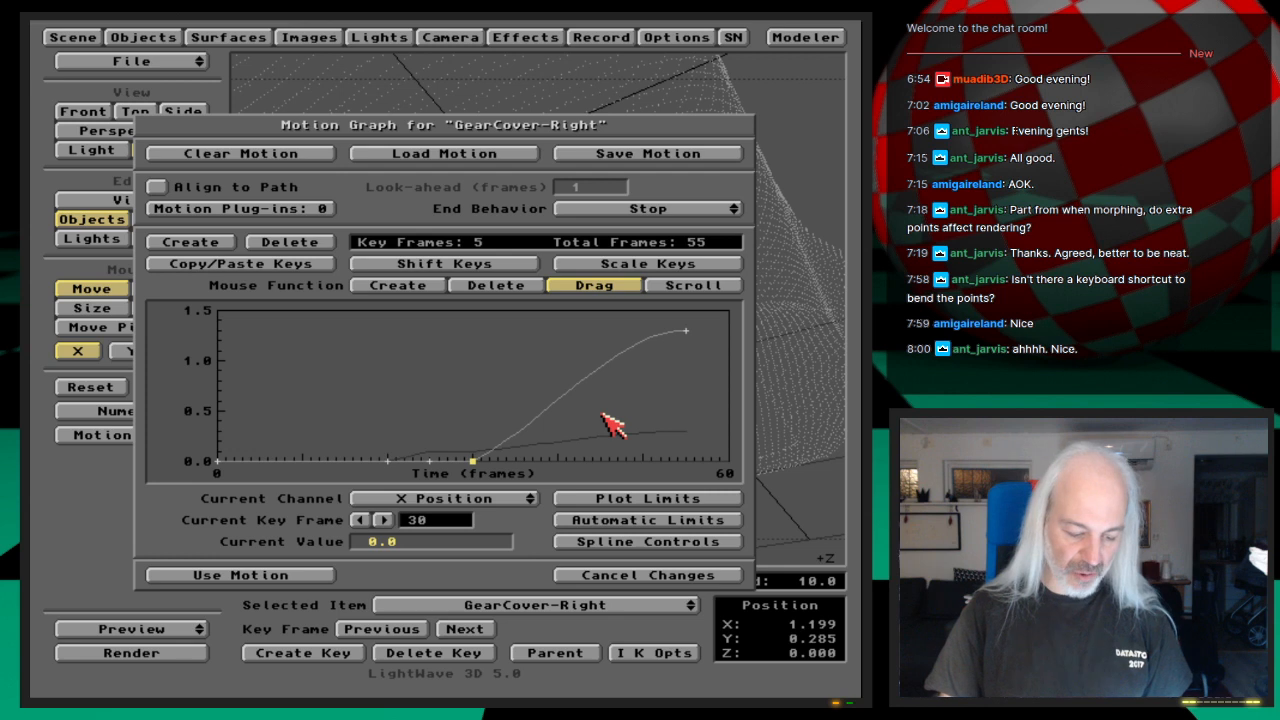
Step: Try tension 1.0 on the Linear frame 30 key and reset the tension to 0
{"action": "key", "text": "t"}
{"action": "left_click_drag", "start_coordinate": [581, 411], "coordinate": [690, 411]}
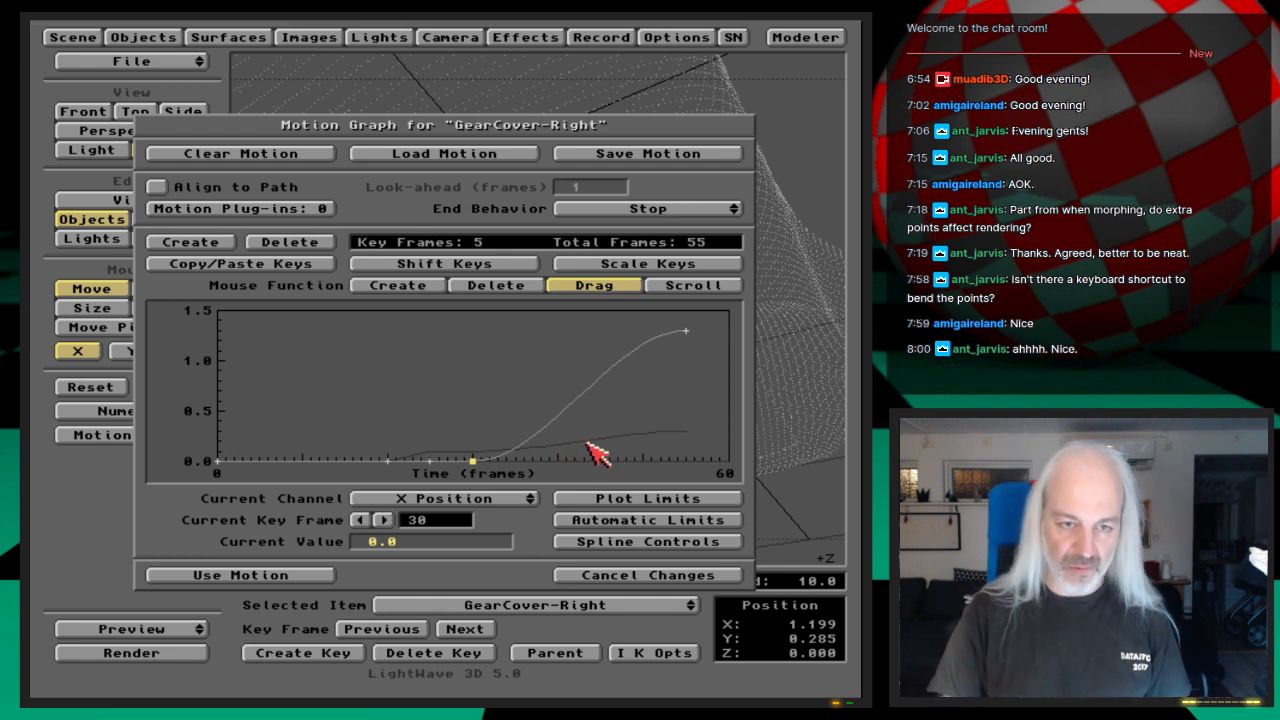
{"action": "key", "text": "s"}
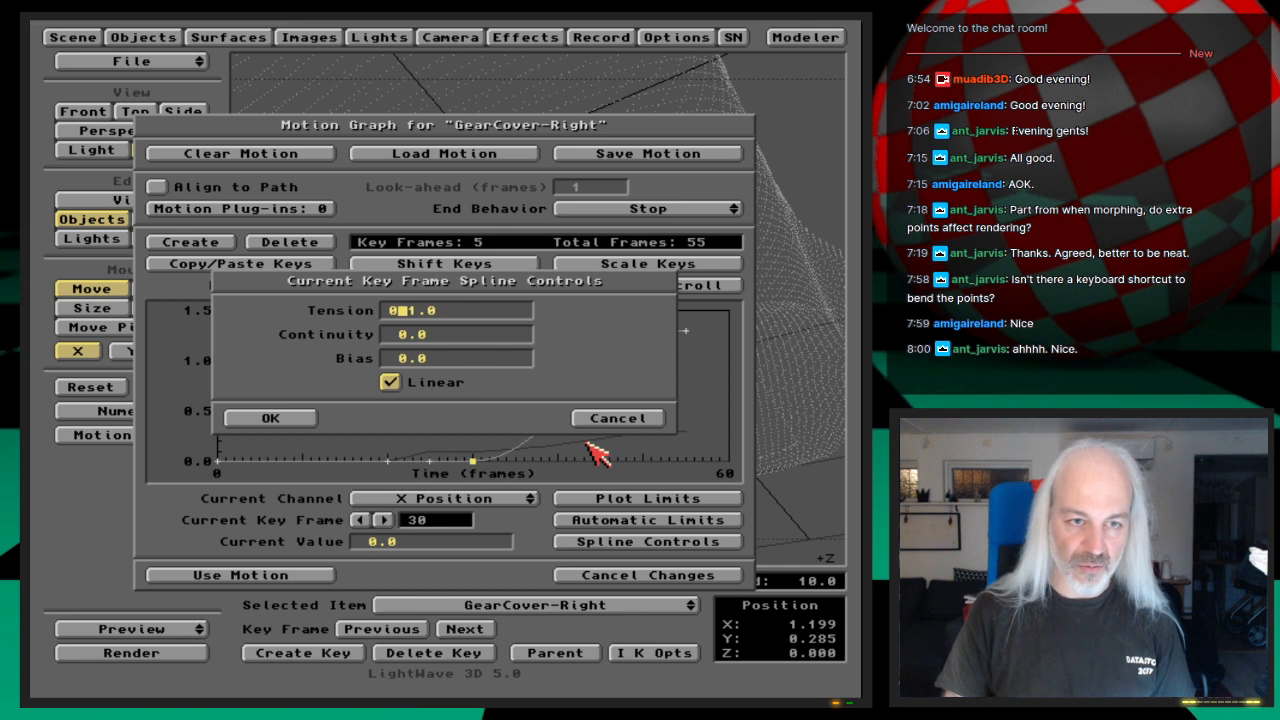
{"action": "key", "text": "Return"}
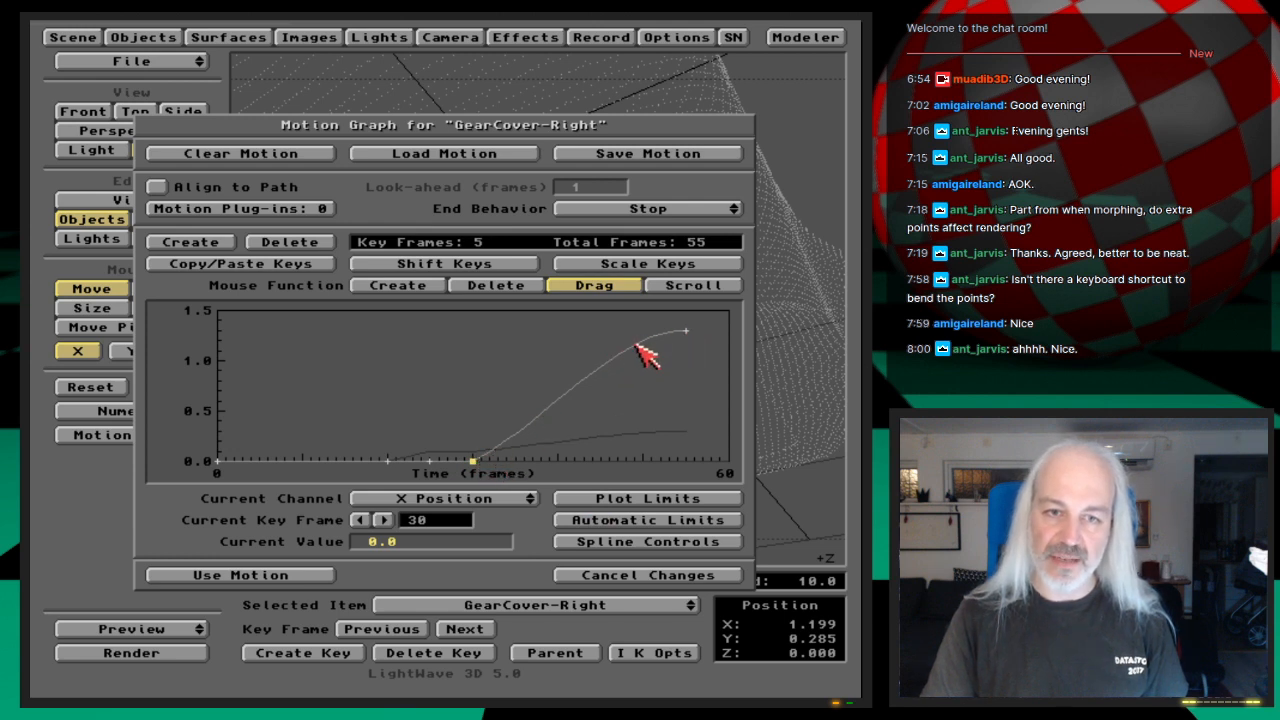
Step: Accept GearCover-Right's motion, play a new wireframe preview of frames 30 to 60 at 25 frames per second, and end it
{"action": "left_click", "coordinate": [326, 576]}
{"action": "left_click_drag", "start_coordinate": [190, 628], "coordinate": [188, 612]}
{"action": "left_click", "coordinate": [259, 418]}
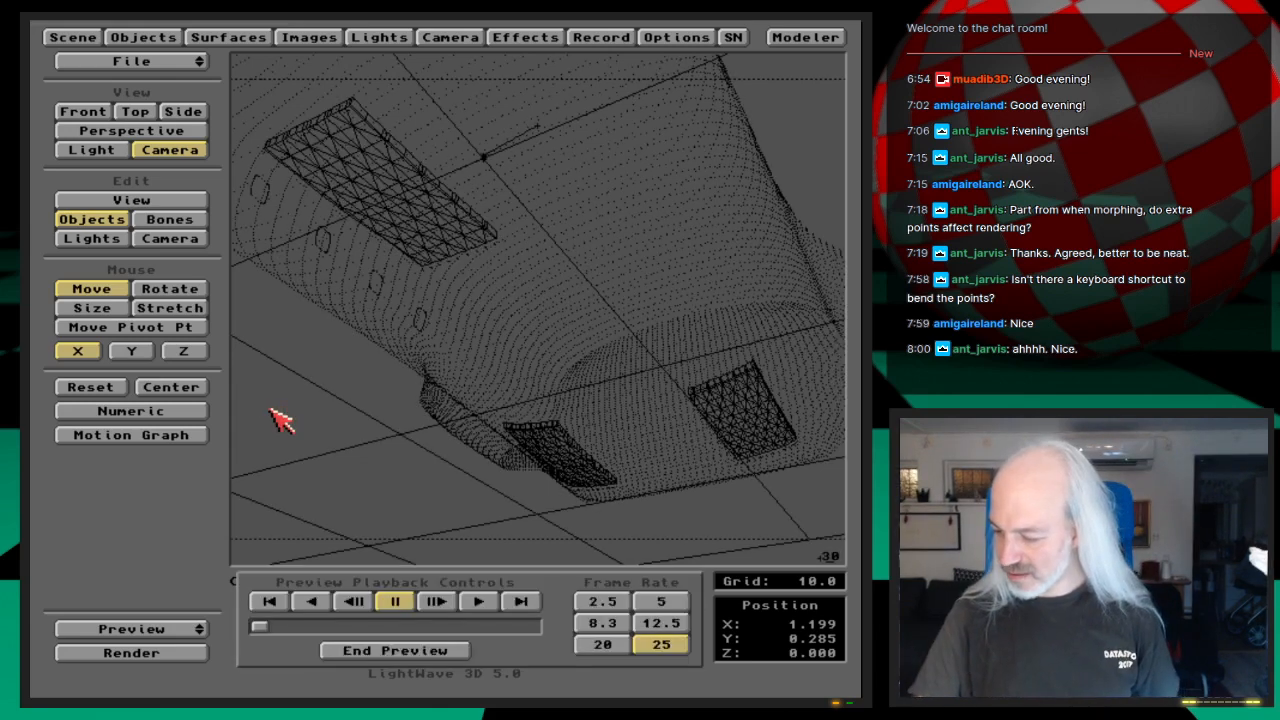
{"action": "left_click", "coordinate": [524, 603]}
{"action": "left_click", "coordinate": [524, 604]}
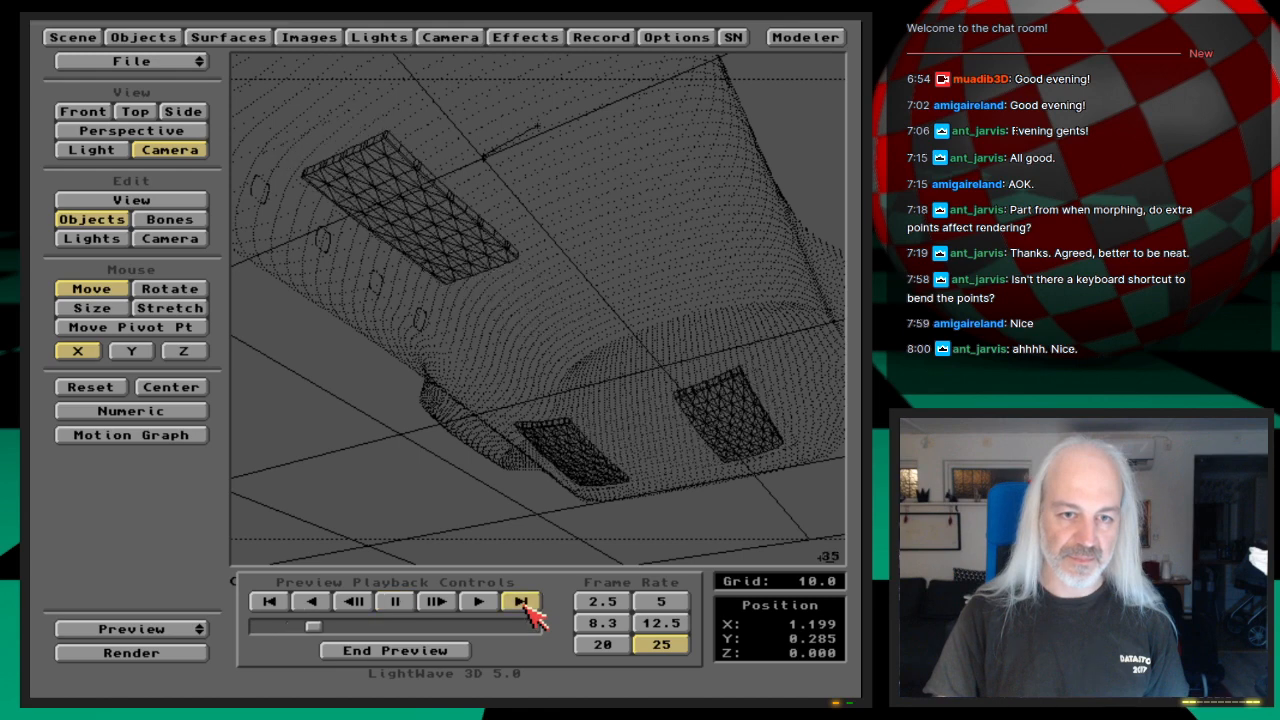
{"action": "left_click", "coordinate": [524, 604]}
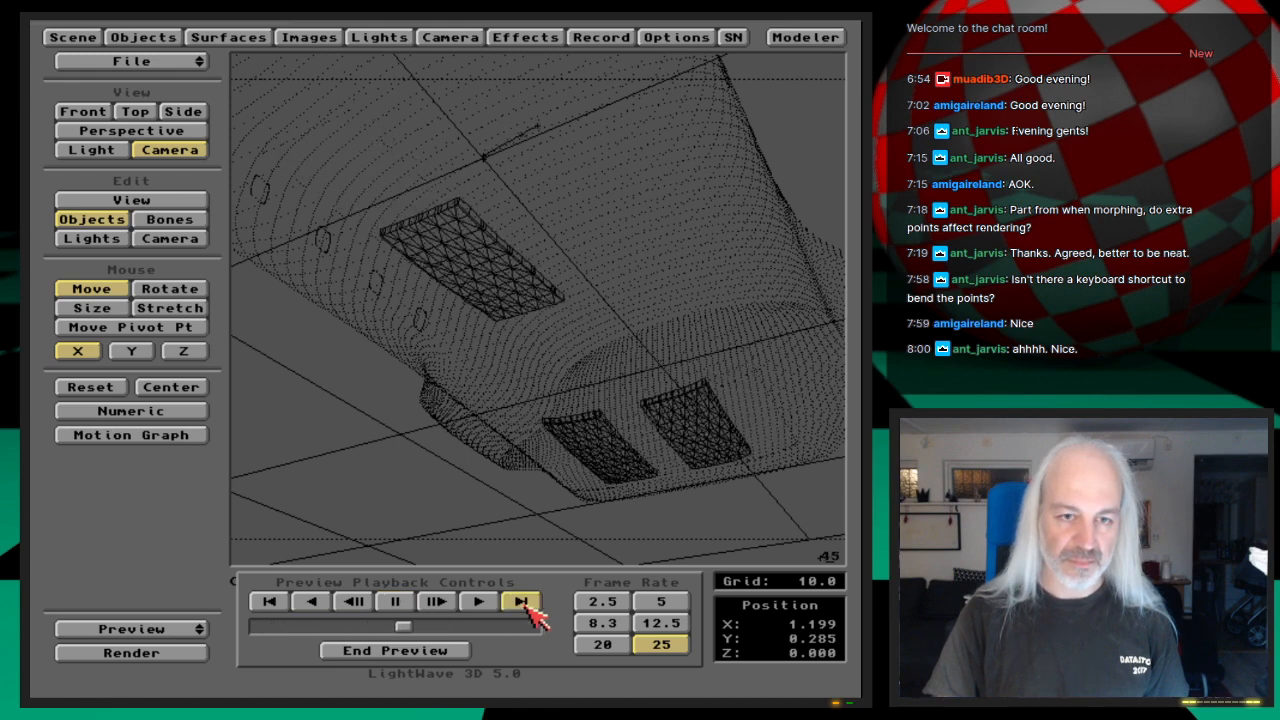
{"action": "left_click", "coordinate": [530, 605]}
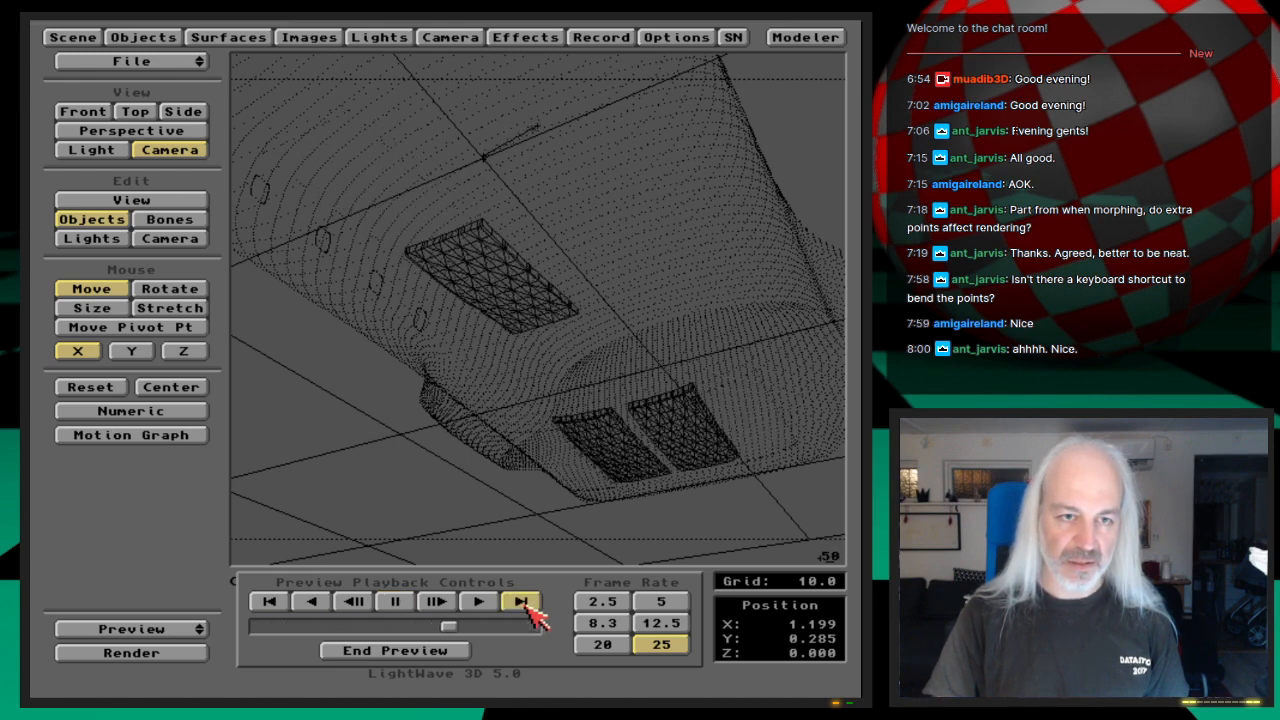
{"action": "left_click", "coordinate": [340, 650]}
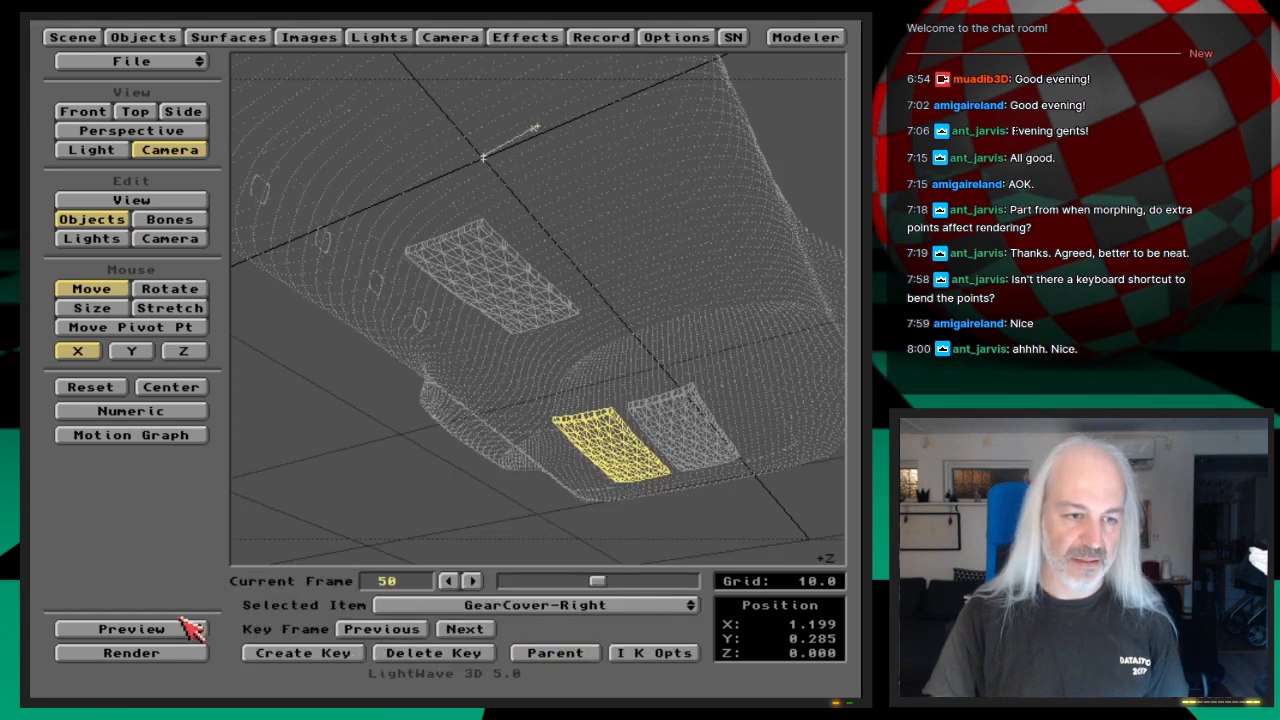
Step: Make a wireframe preview of frames 0 to 60 with frame step 1
{"action": "left_click_drag", "start_coordinate": [184, 624], "coordinate": [198, 625]}
{"action": "type", "text": "030"}
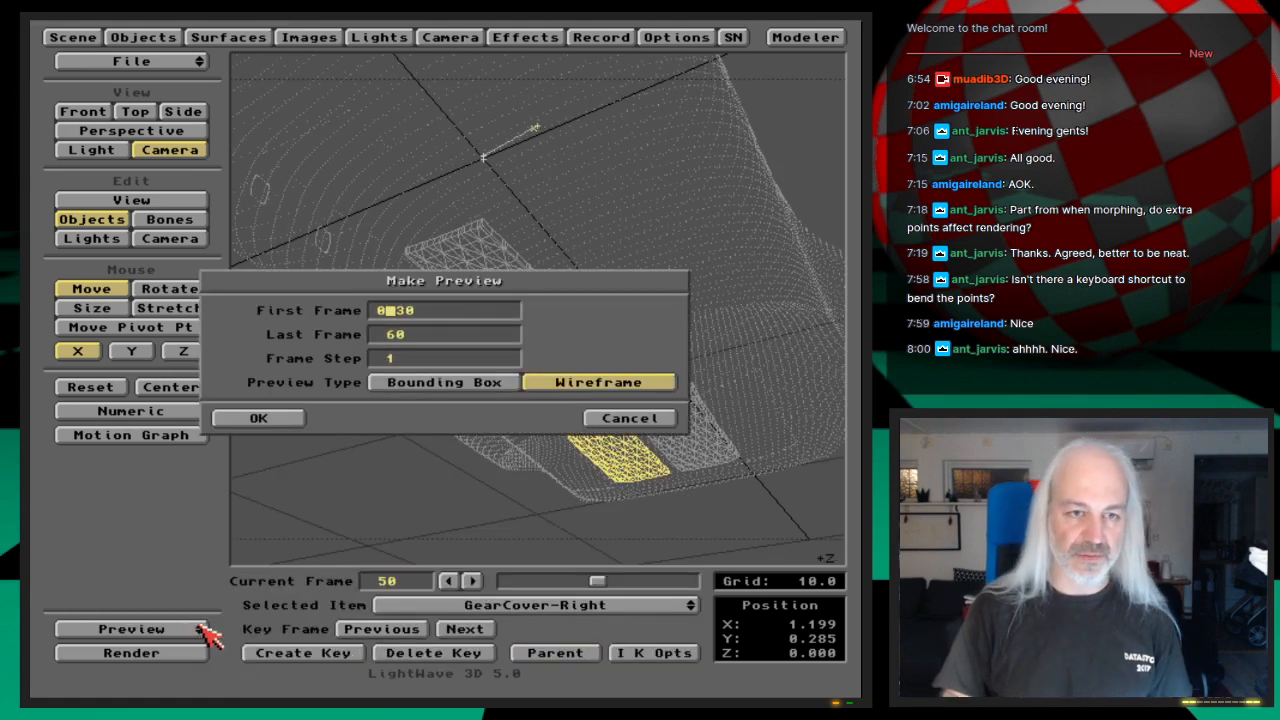
{"action": "key", "text": "Return"}
{"action": "key", "text": "Return"}
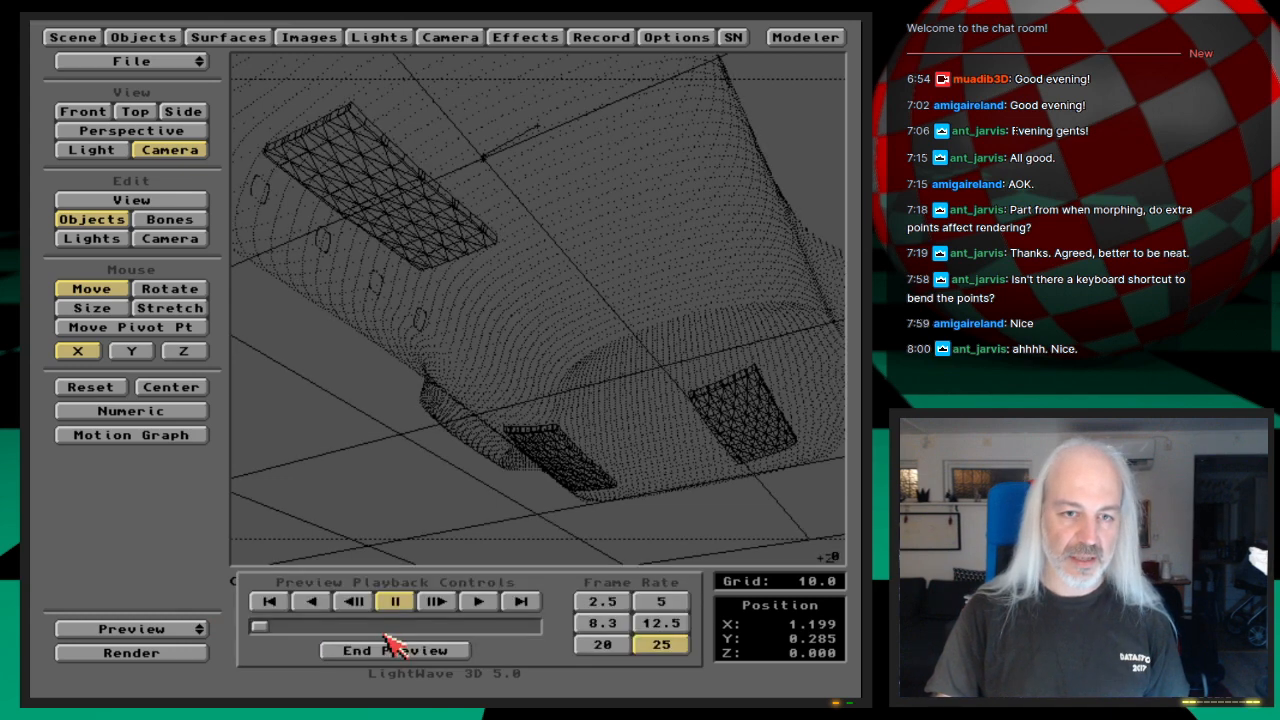
Step: Play the wireframe preview of frames 0 to 60, scrub it back to frame 55, and end the preview
{"action": "left_click", "coordinate": [535, 600]}
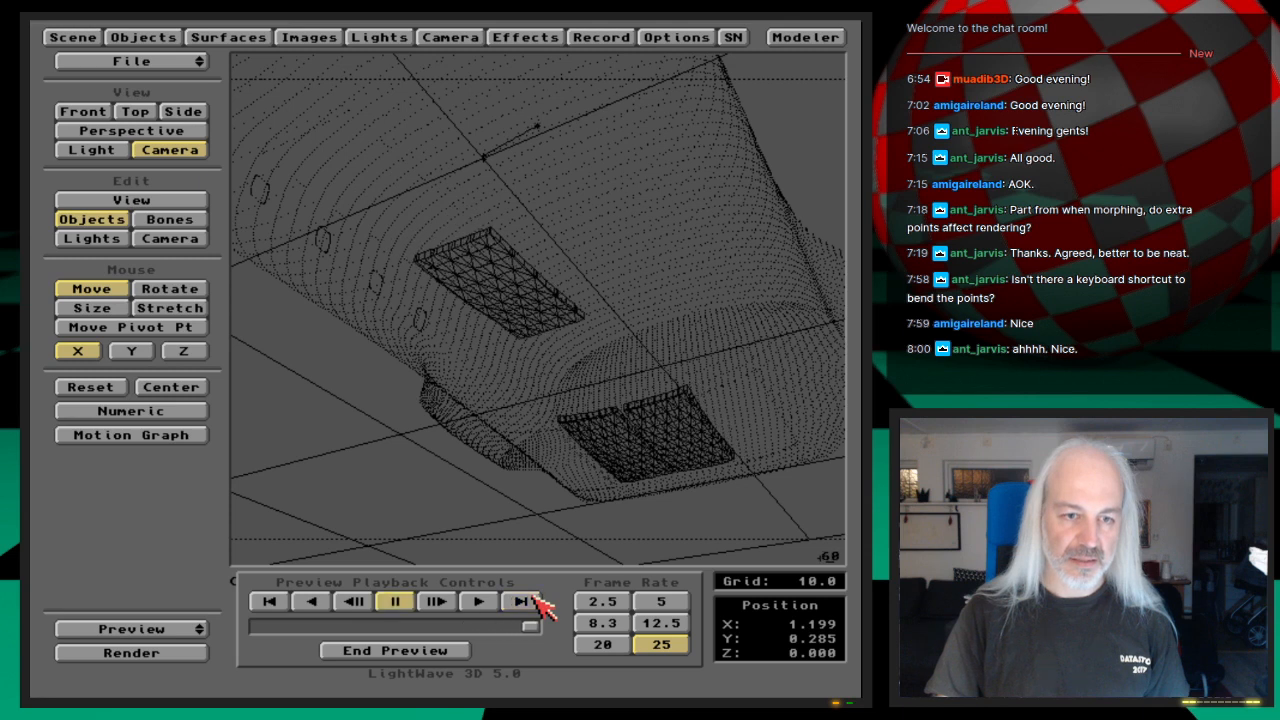
{"action": "left_click", "coordinate": [535, 601]}
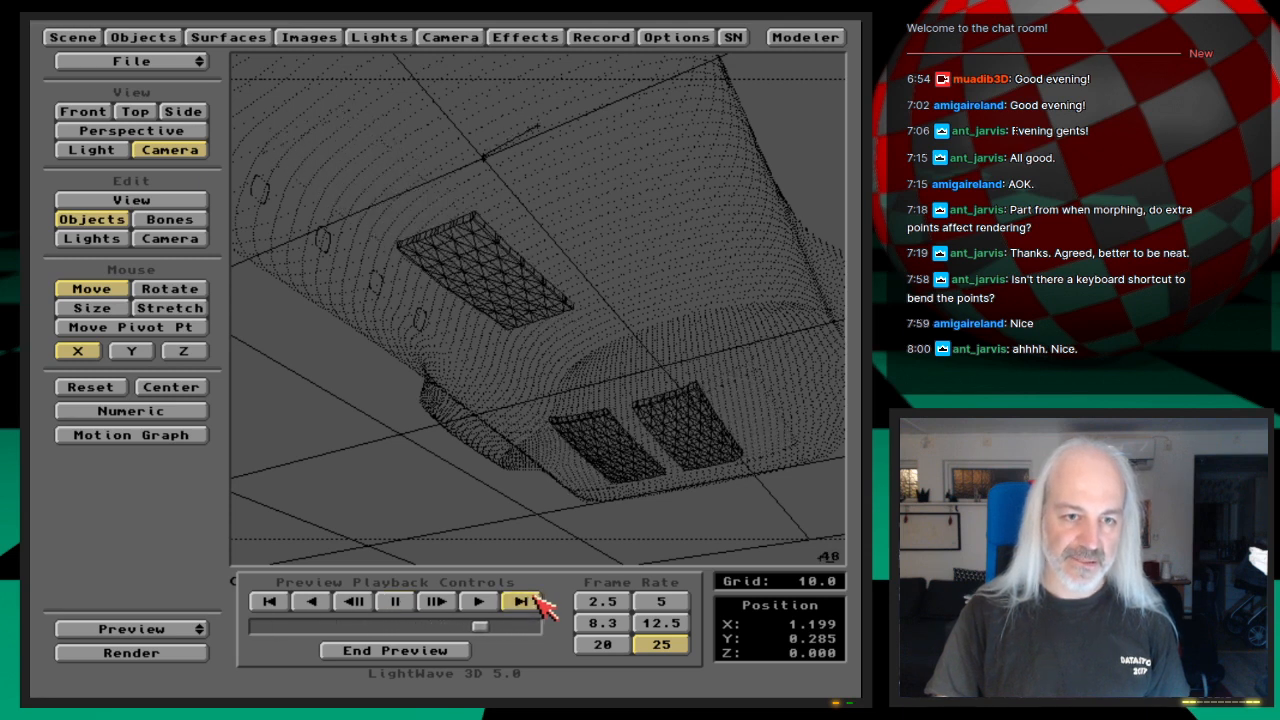
{"action": "left_click_drag", "start_coordinate": [532, 628], "coordinate": [514, 628]}
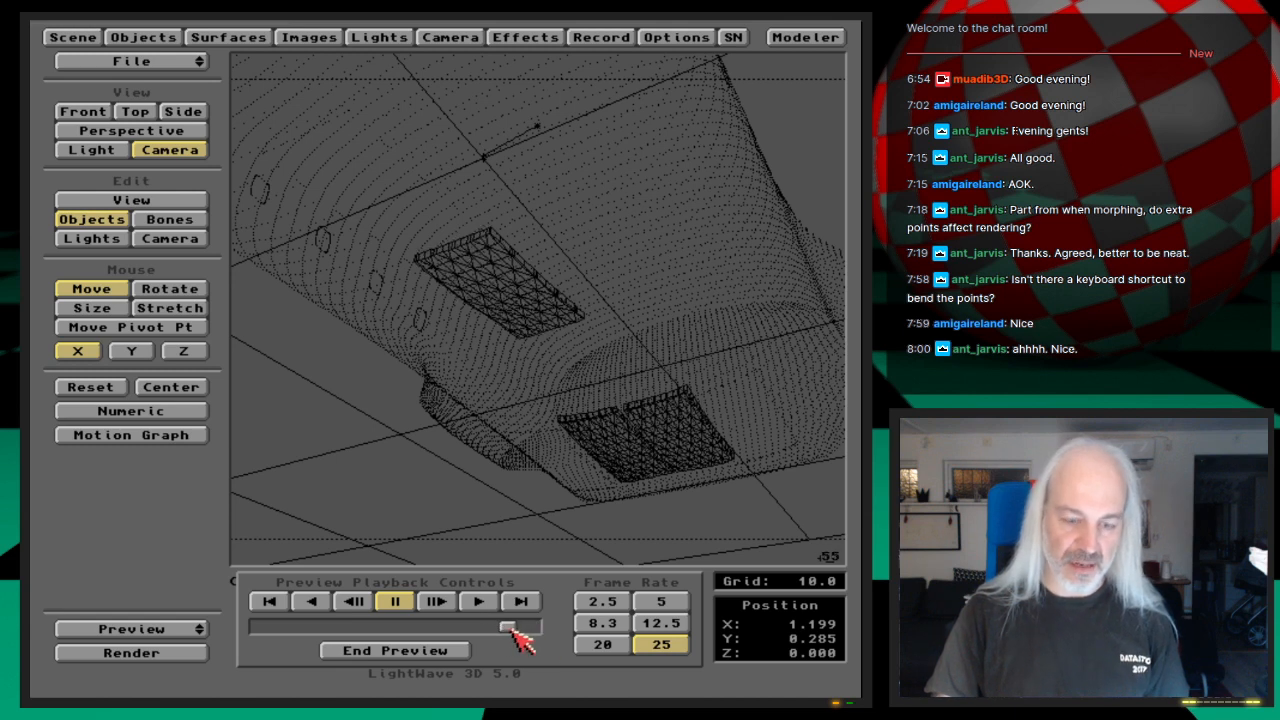
{"action": "left_click", "coordinate": [450, 651]}
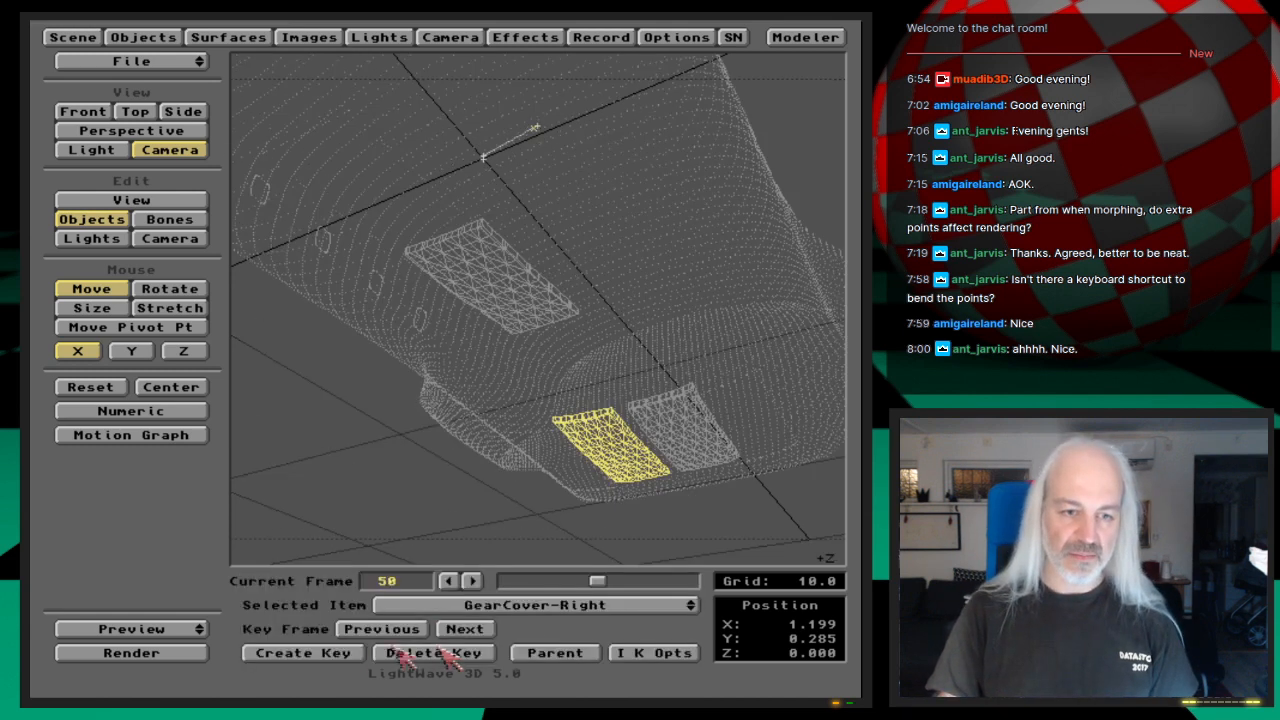
Step: Render the current frame 50 to check the opened gear covers, and close the rendered image
{"action": "left_click", "coordinate": [190, 629]}
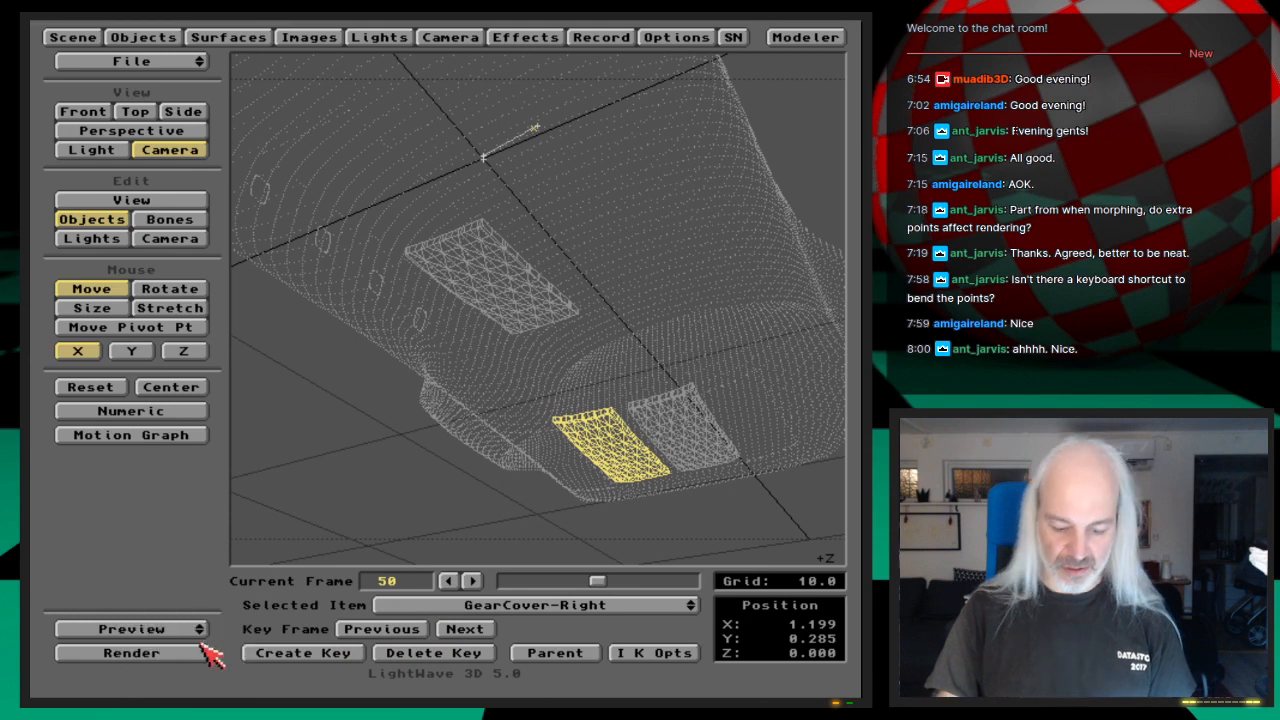
{"action": "left_click", "coordinate": [200, 652]}
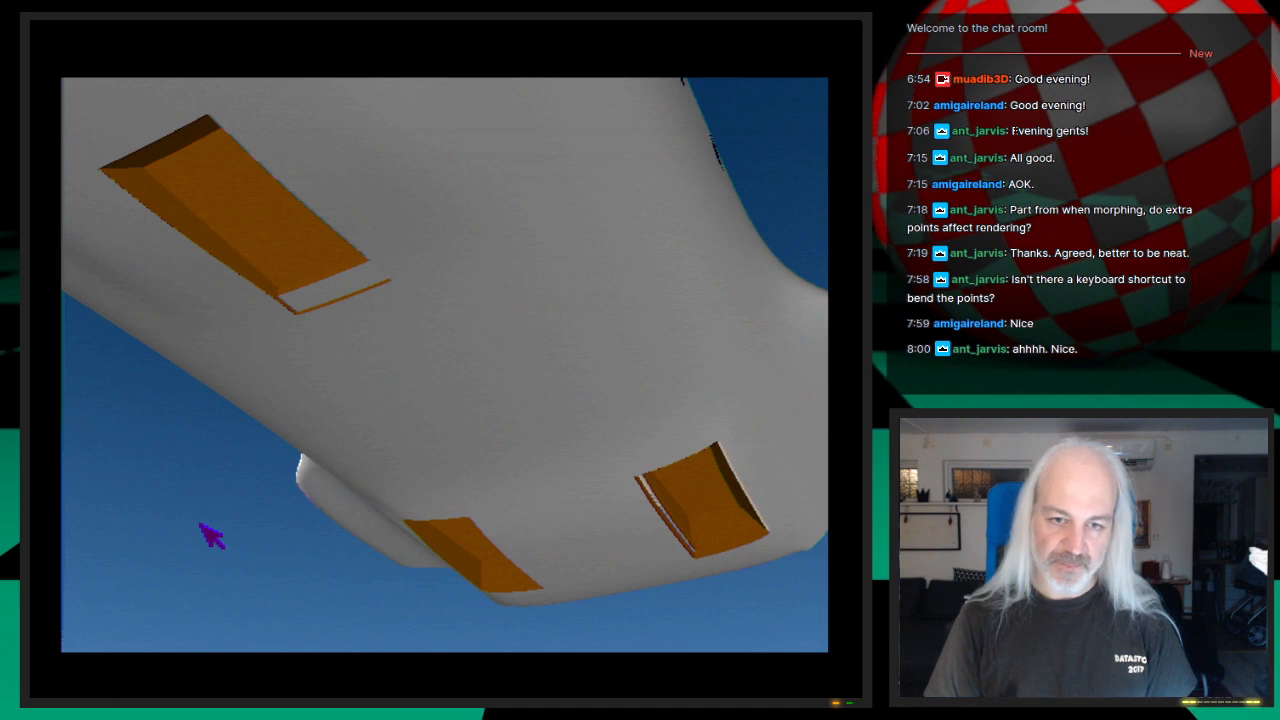
{"action": "left_click", "coordinate": [202, 526]}
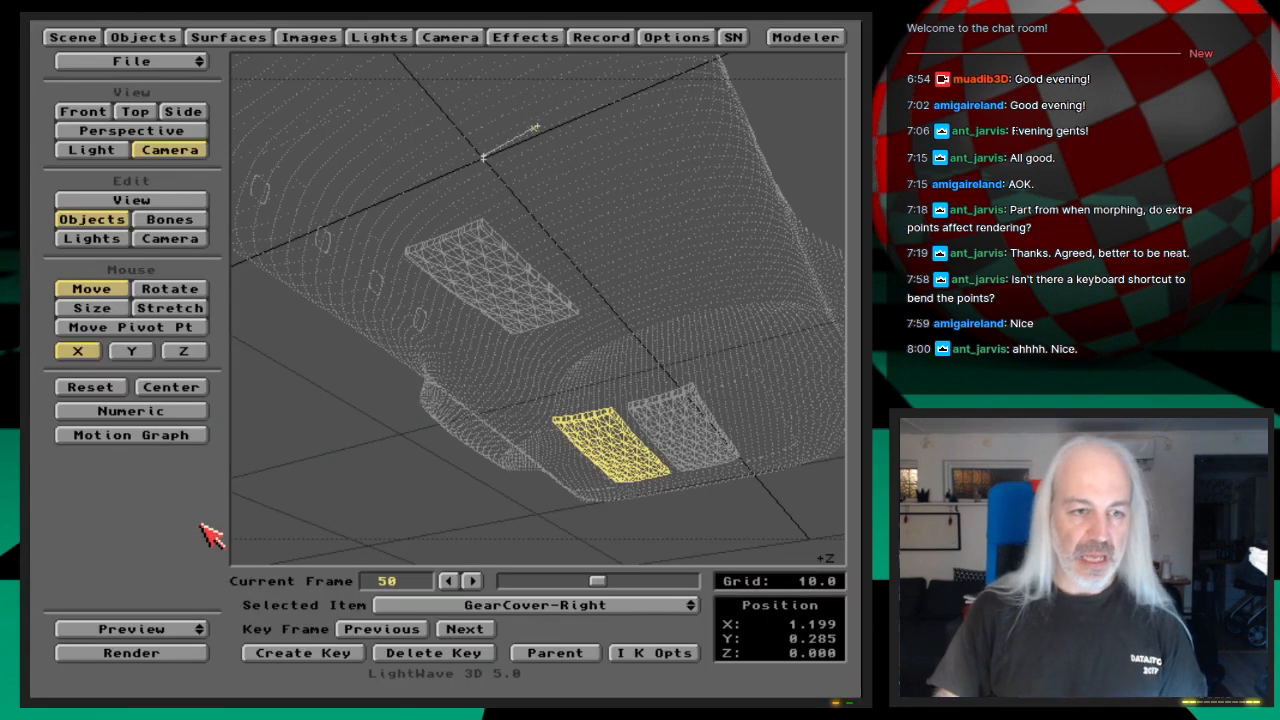
Step: Save the scene as Shuttle-GearDoorsAnimated and go to frame 37
{"action": "key", "text": "s"}
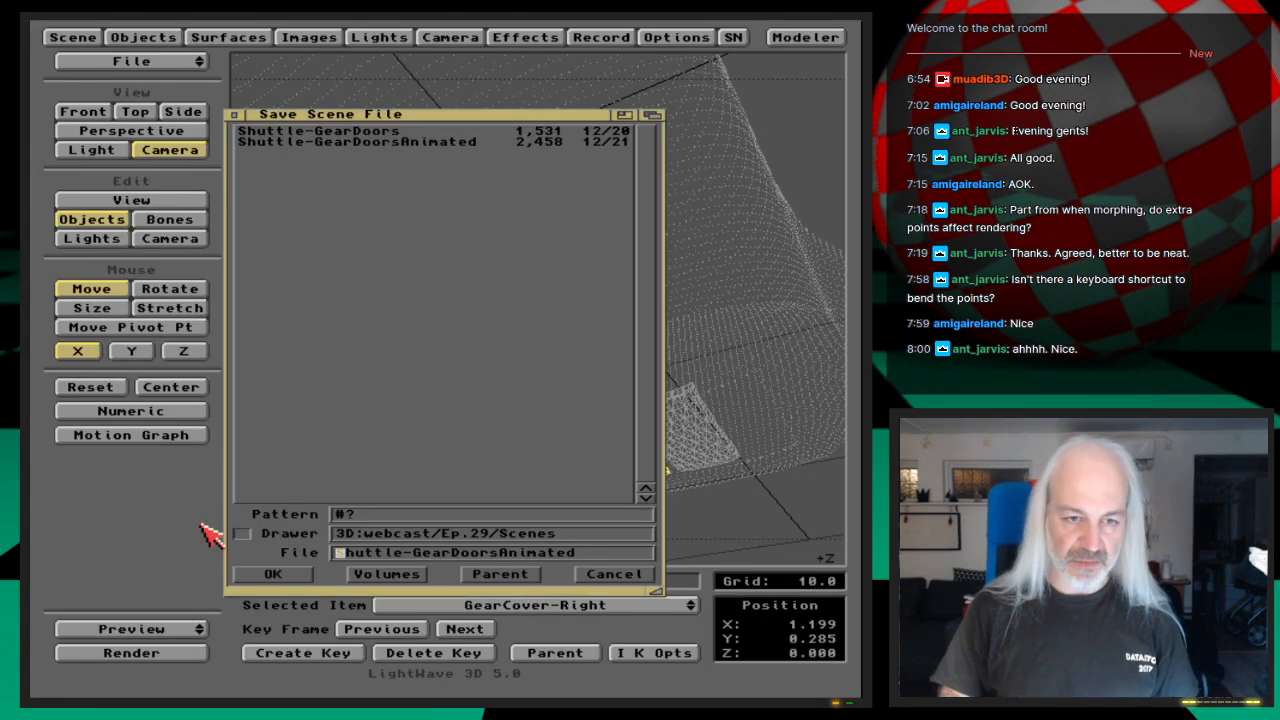
{"action": "key", "text": "Return"}
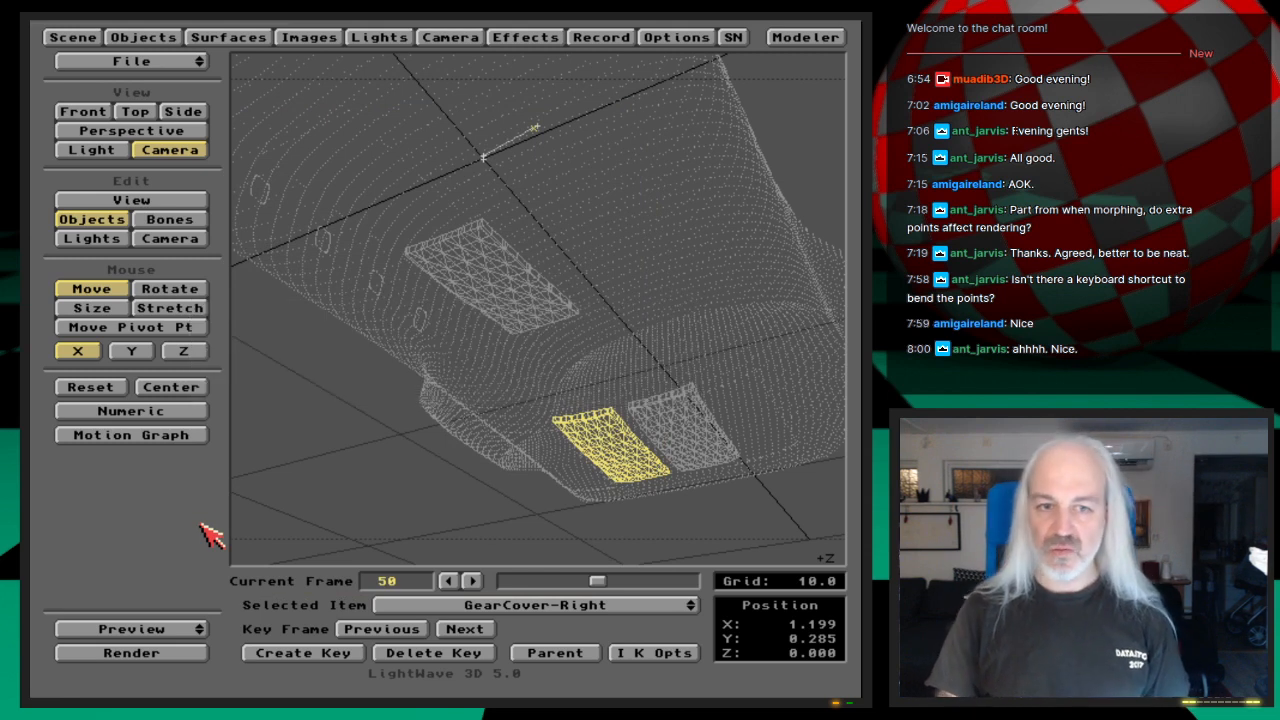
{"action": "left_click_drag", "start_coordinate": [598, 582], "coordinate": [571, 584]}
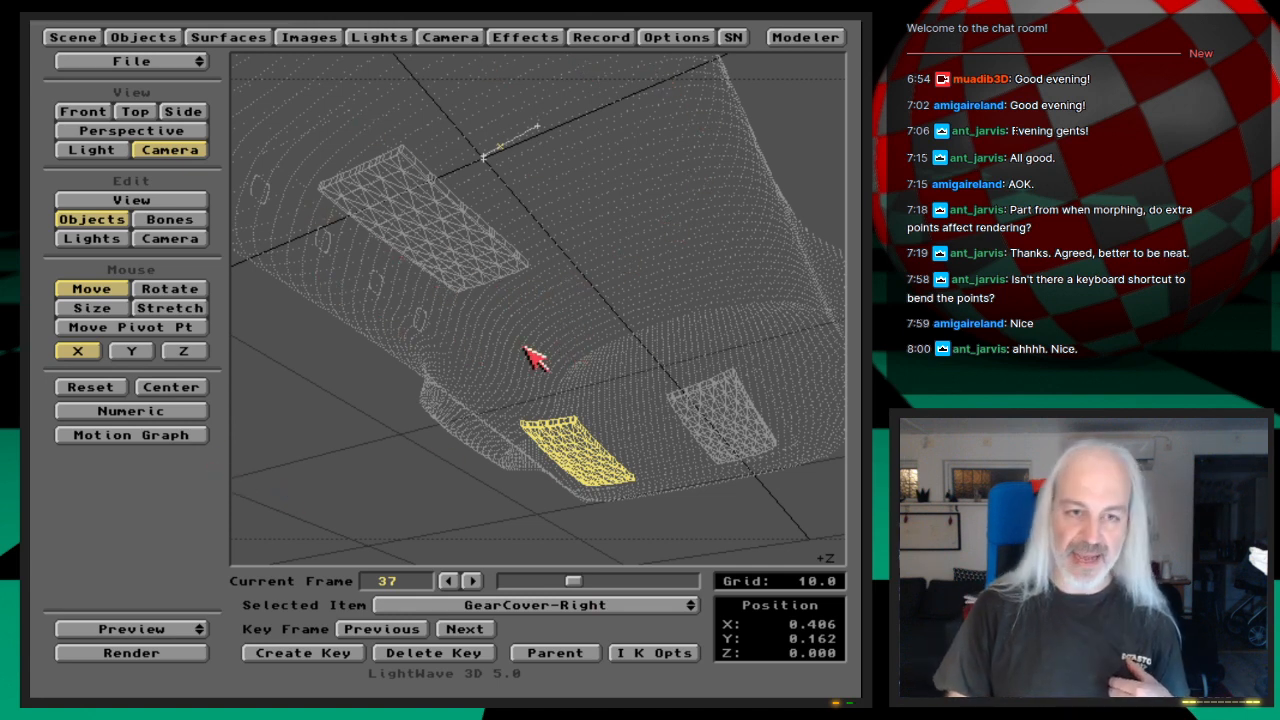
Step: Review the keyboard shortcut lists of the main layout and of GearCover-Right's motion graph, keeping the motion as it is
{"action": "key", "text": "Help"}
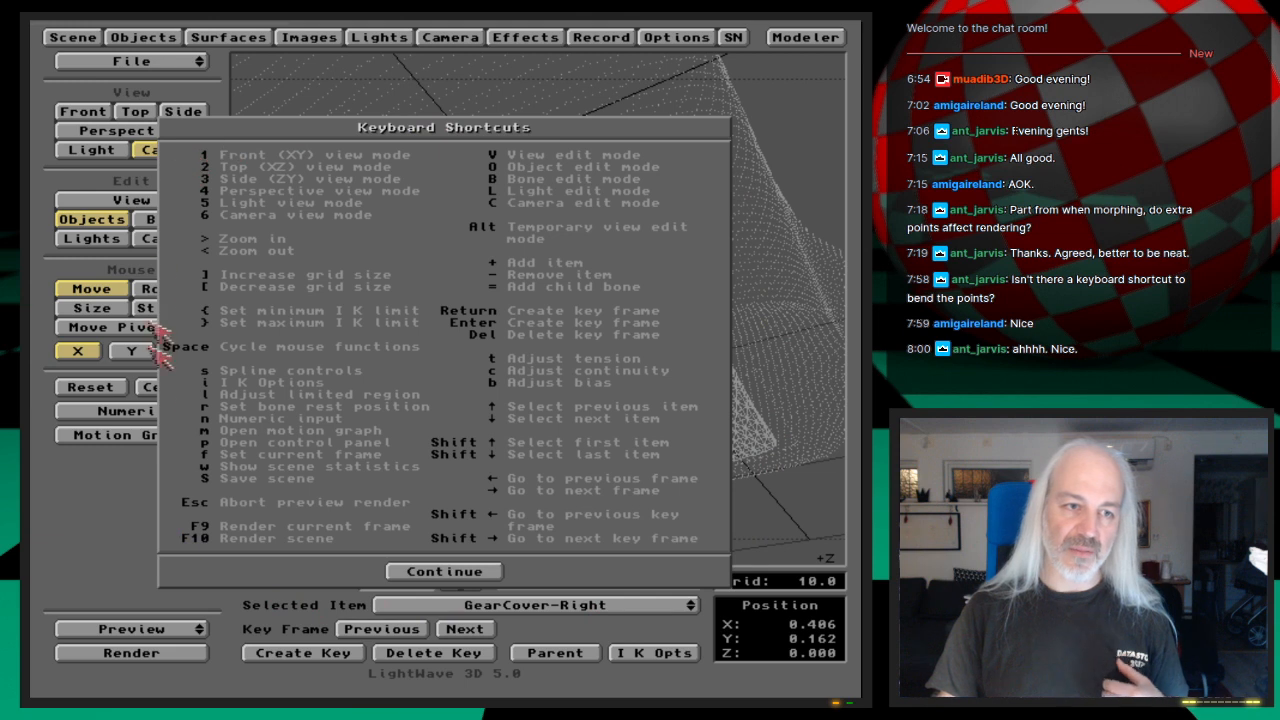
{"action": "left_click", "coordinate": [488, 574]}
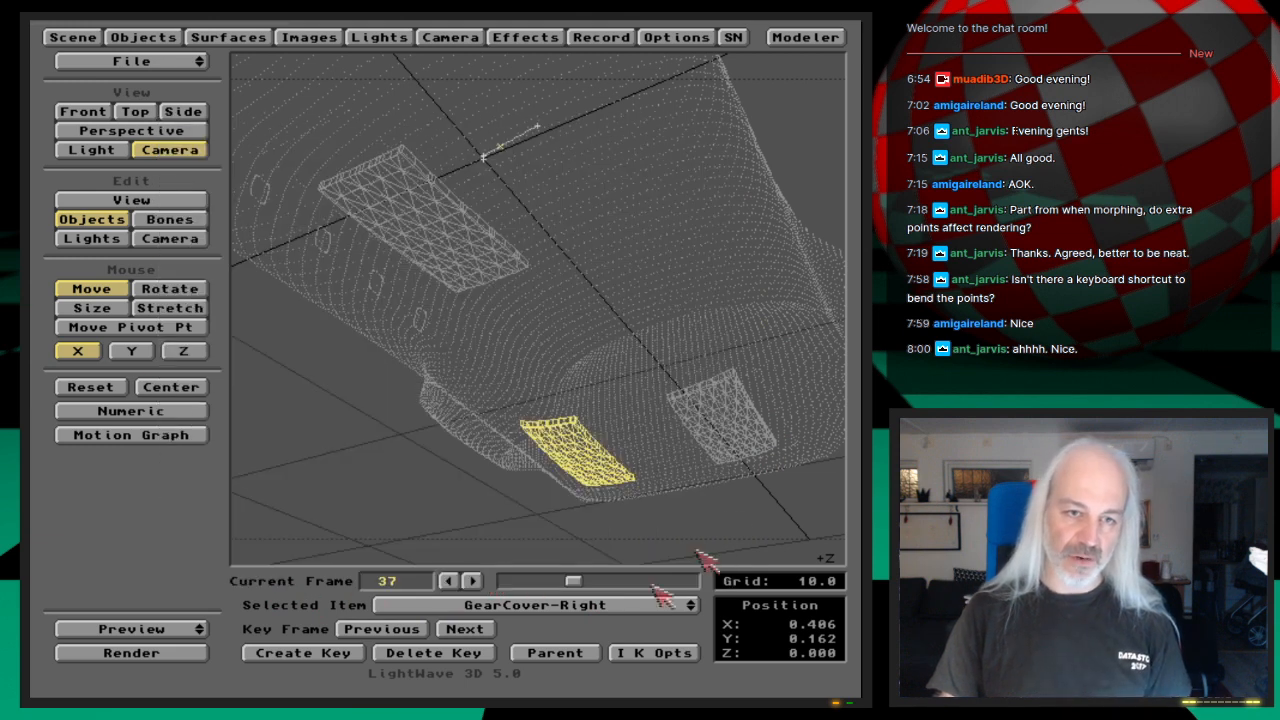
{"action": "left_click", "coordinate": [140, 437]}
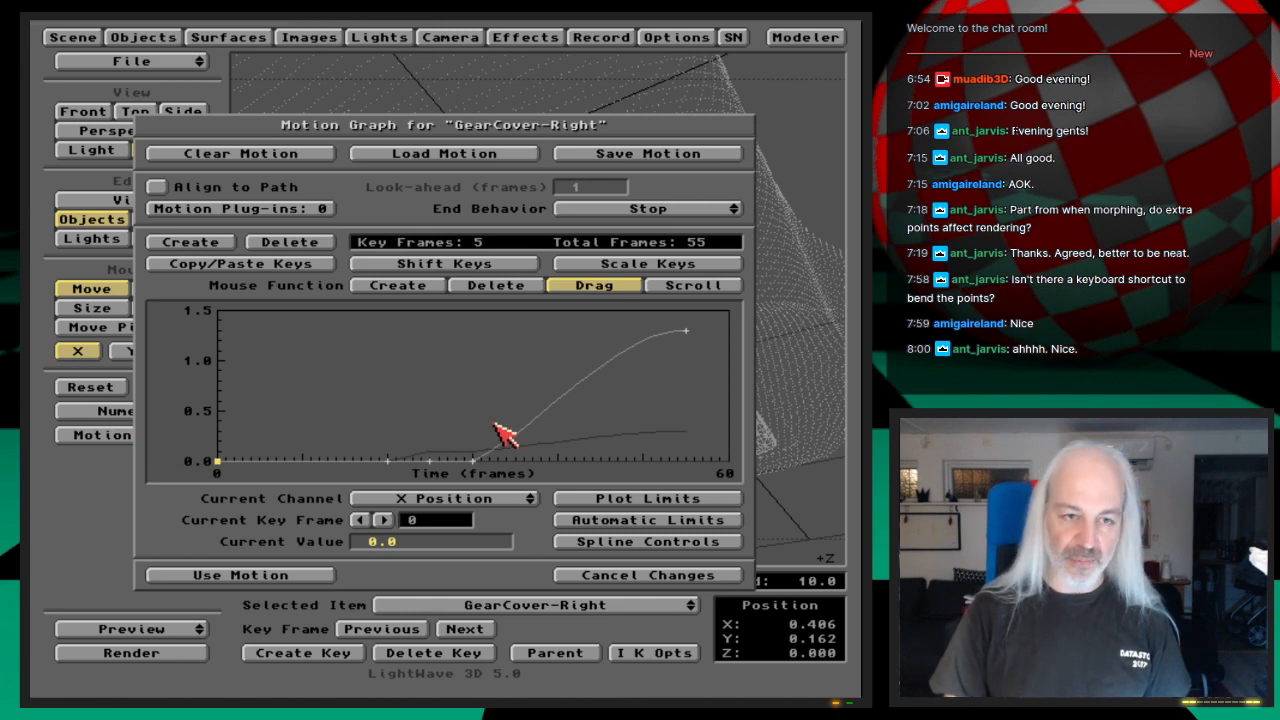
{"action": "key", "text": "F1"}
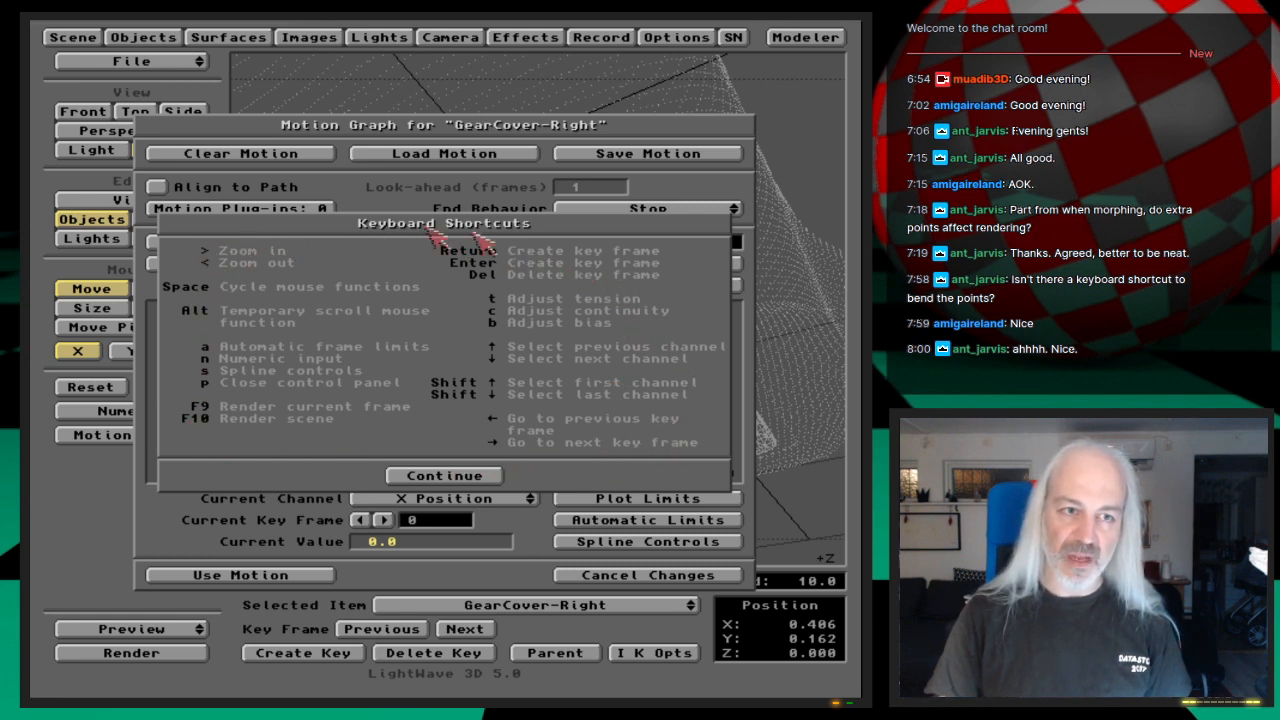
{"action": "left_click", "coordinate": [442, 476]}
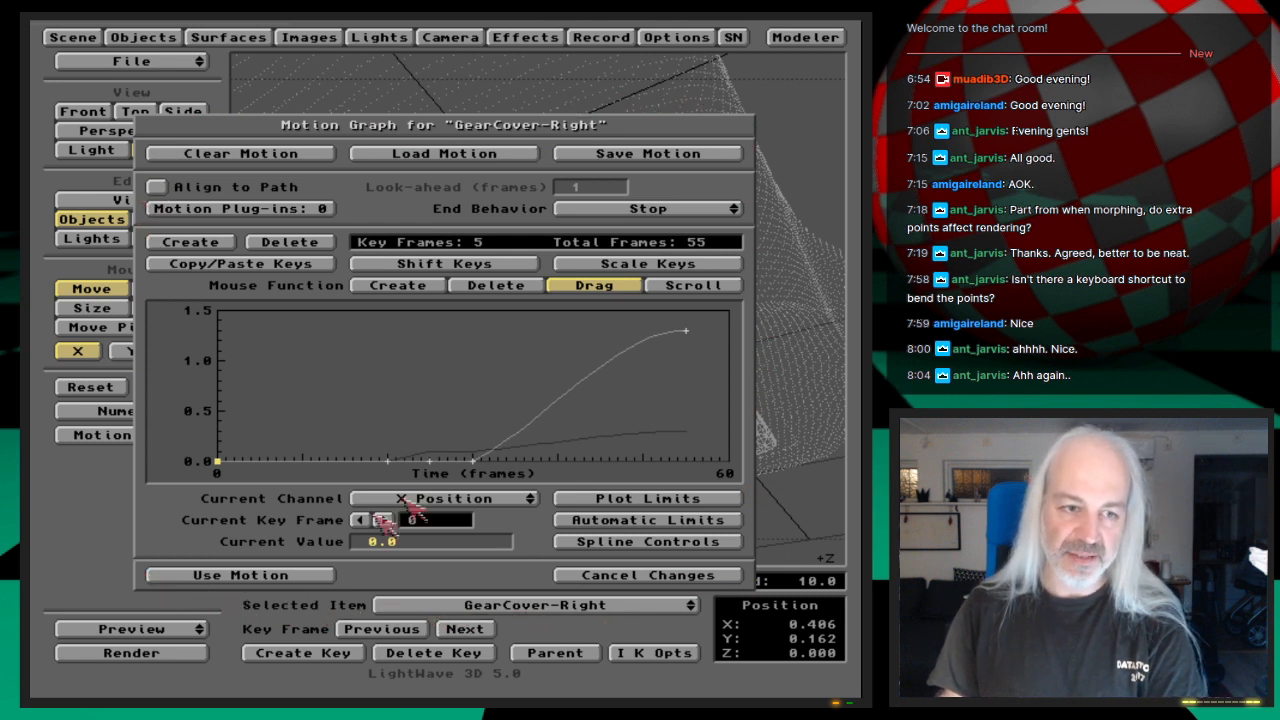
{"action": "left_click", "coordinate": [265, 579]}
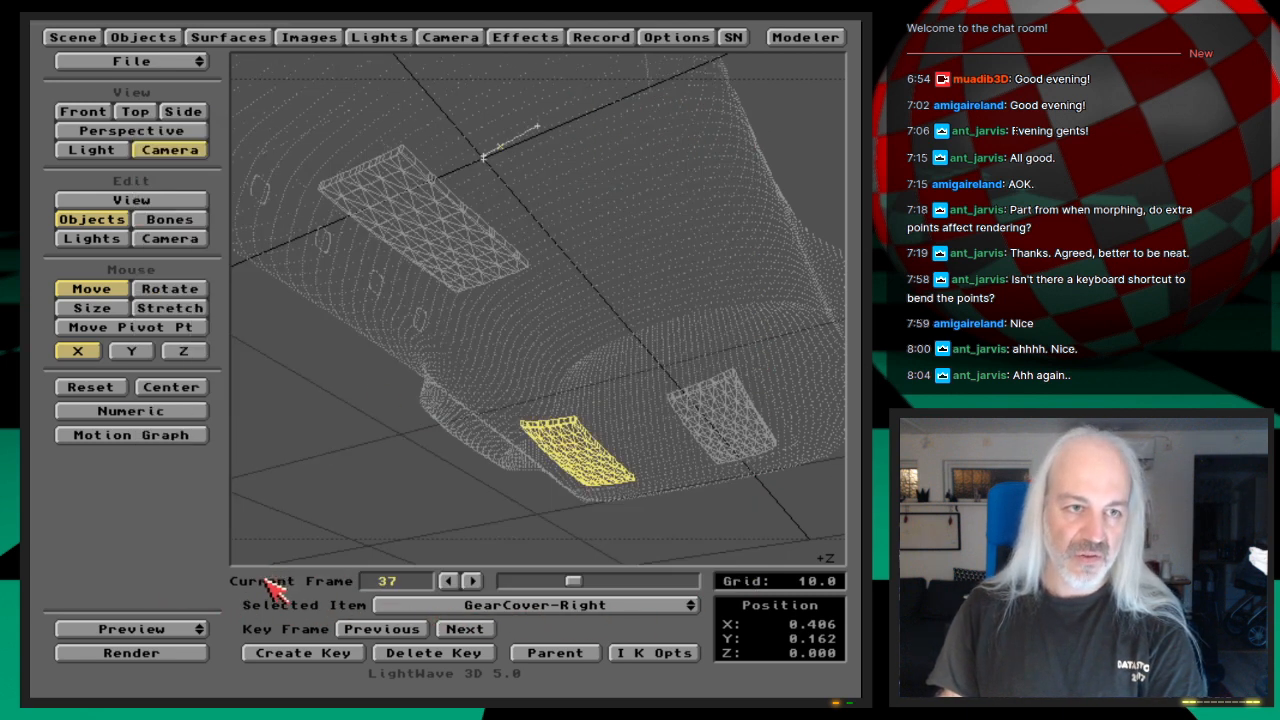
Step: Review the keyboard shortcut lists for the surface settings and the camera settings
{"action": "left_click", "coordinate": [230, 38]}
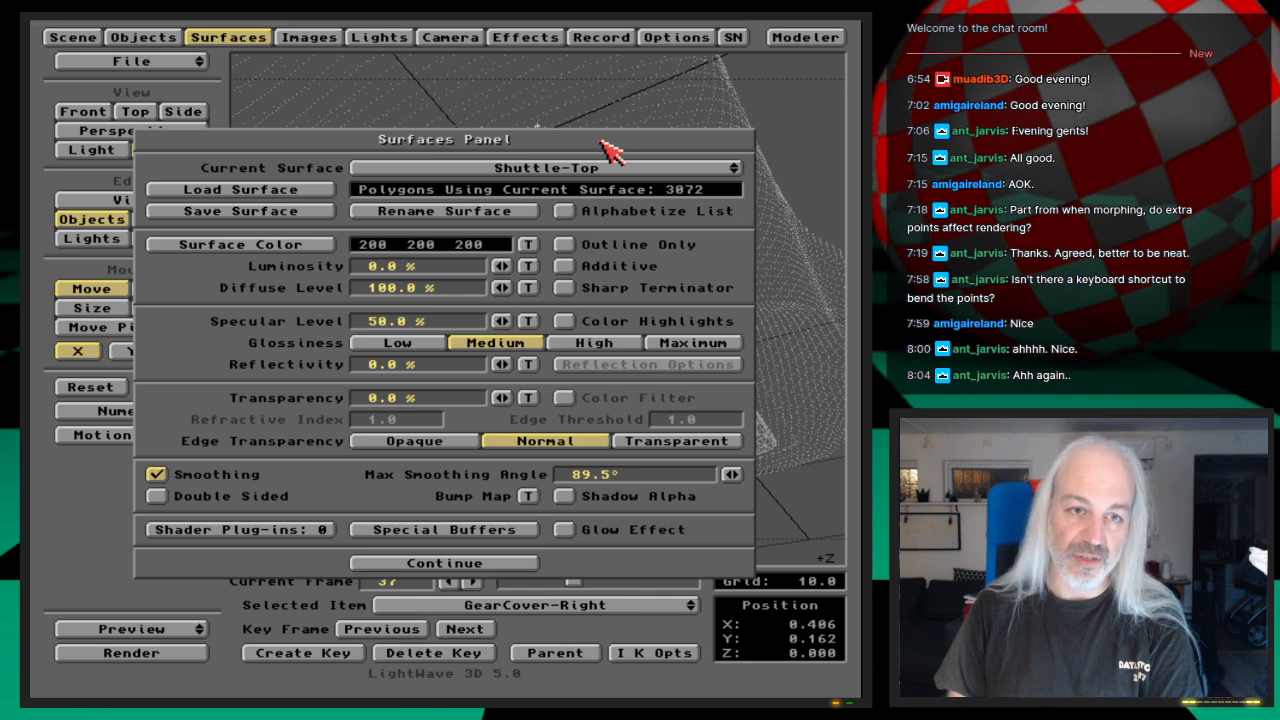
{"action": "key", "text": "Help"}
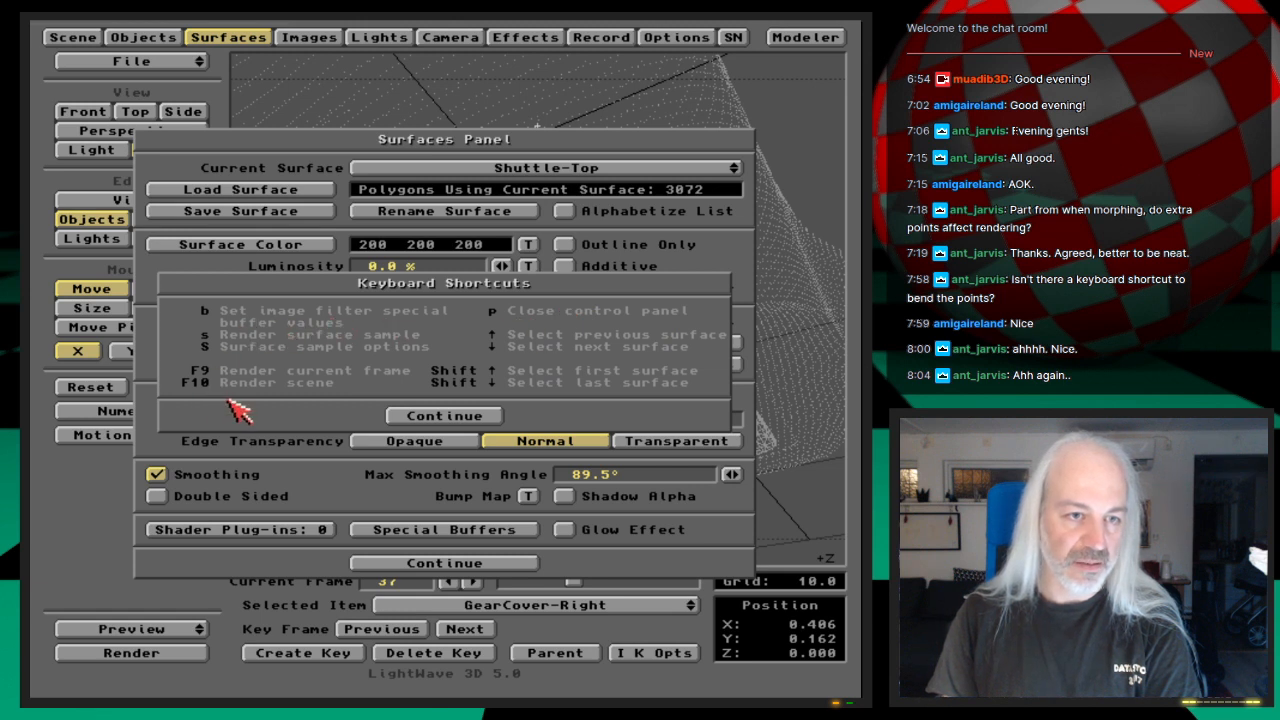
{"action": "left_click", "coordinate": [466, 416]}
{"action": "left_click", "coordinate": [450, 37]}
{"action": "key", "text": "Help"}
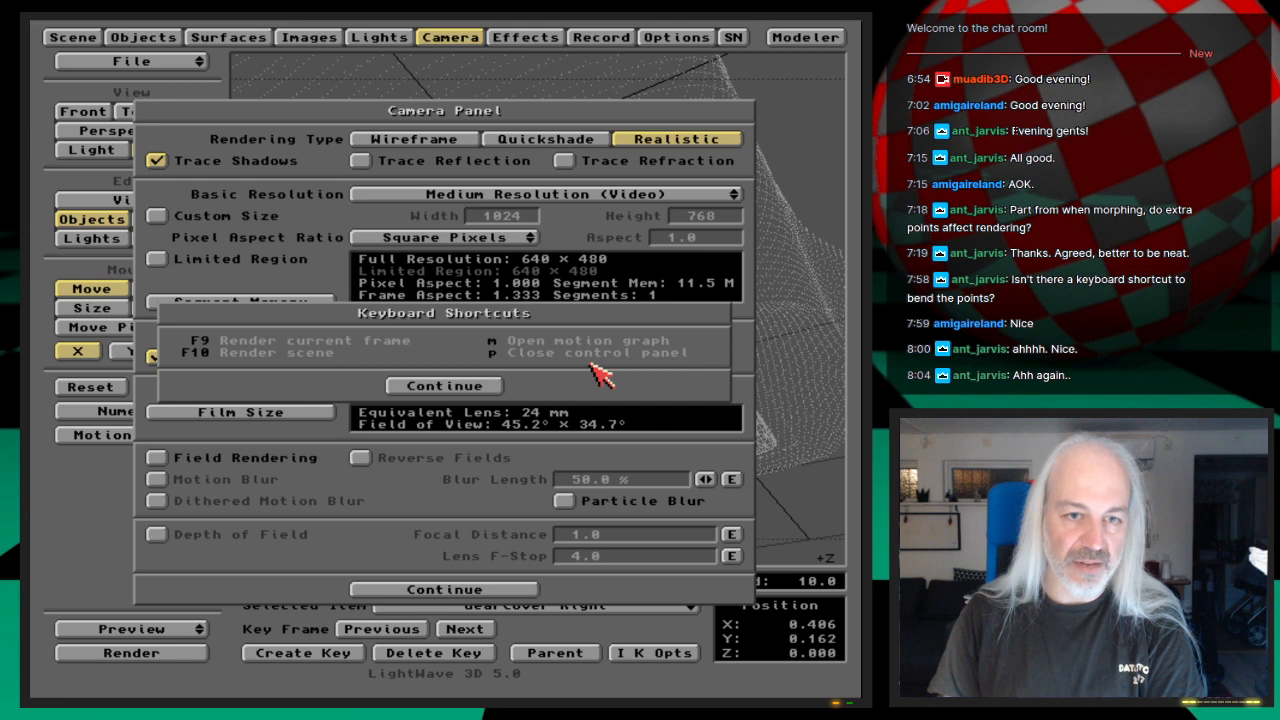
{"action": "left_click", "coordinate": [478, 386]}
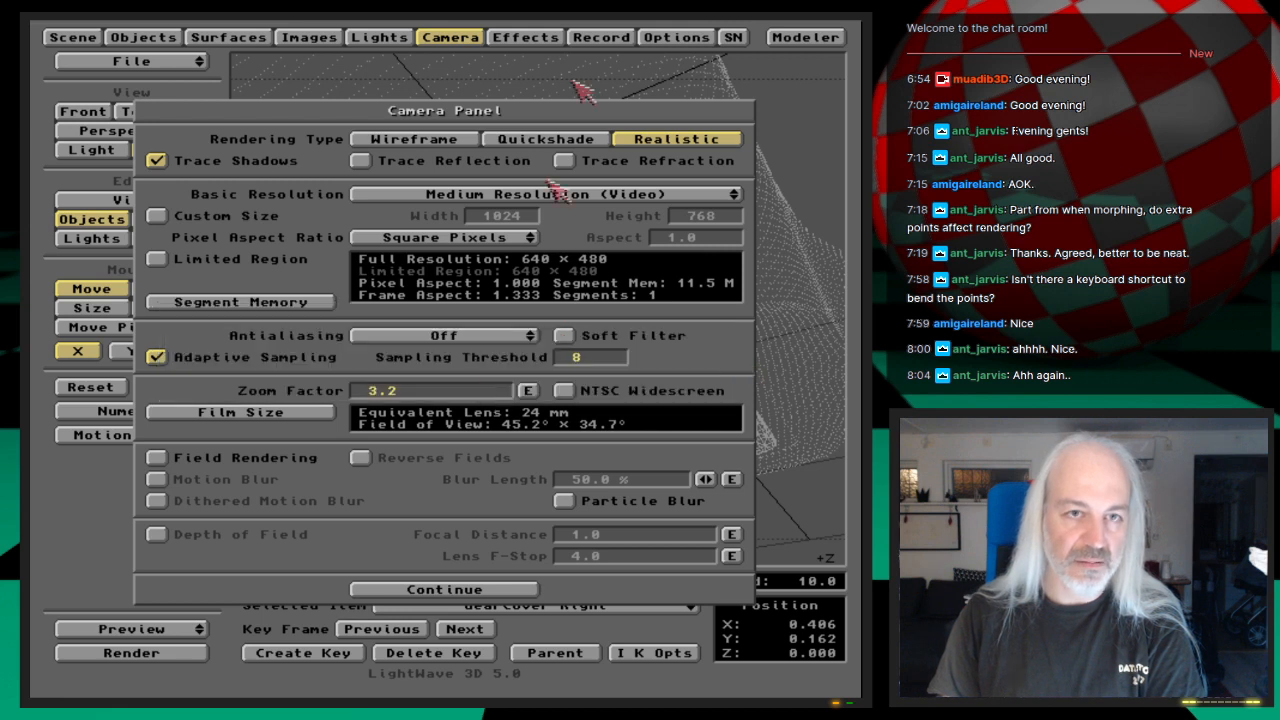
Step: Review the keyboard shortcut lists for the record settings and the light settings, and return to the layout
{"action": "left_click", "coordinate": [615, 37]}
{"action": "key", "text": "Help"}
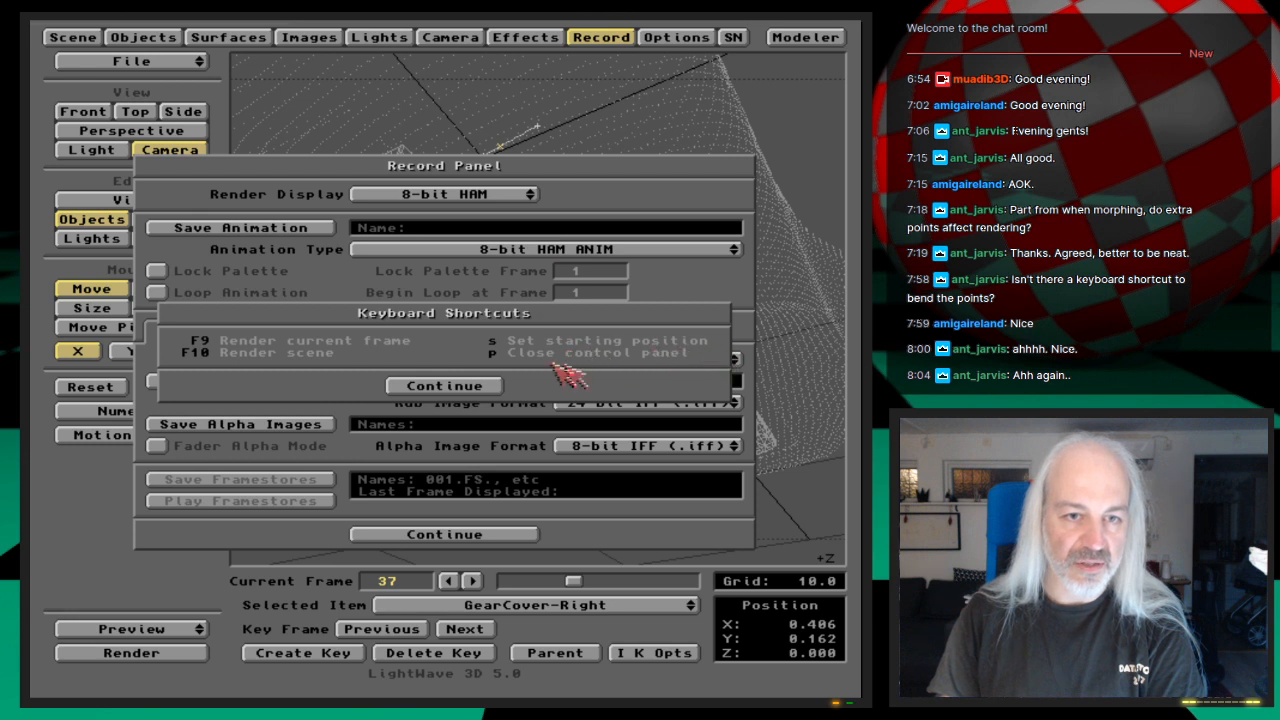
{"action": "left_click", "coordinate": [478, 391]}
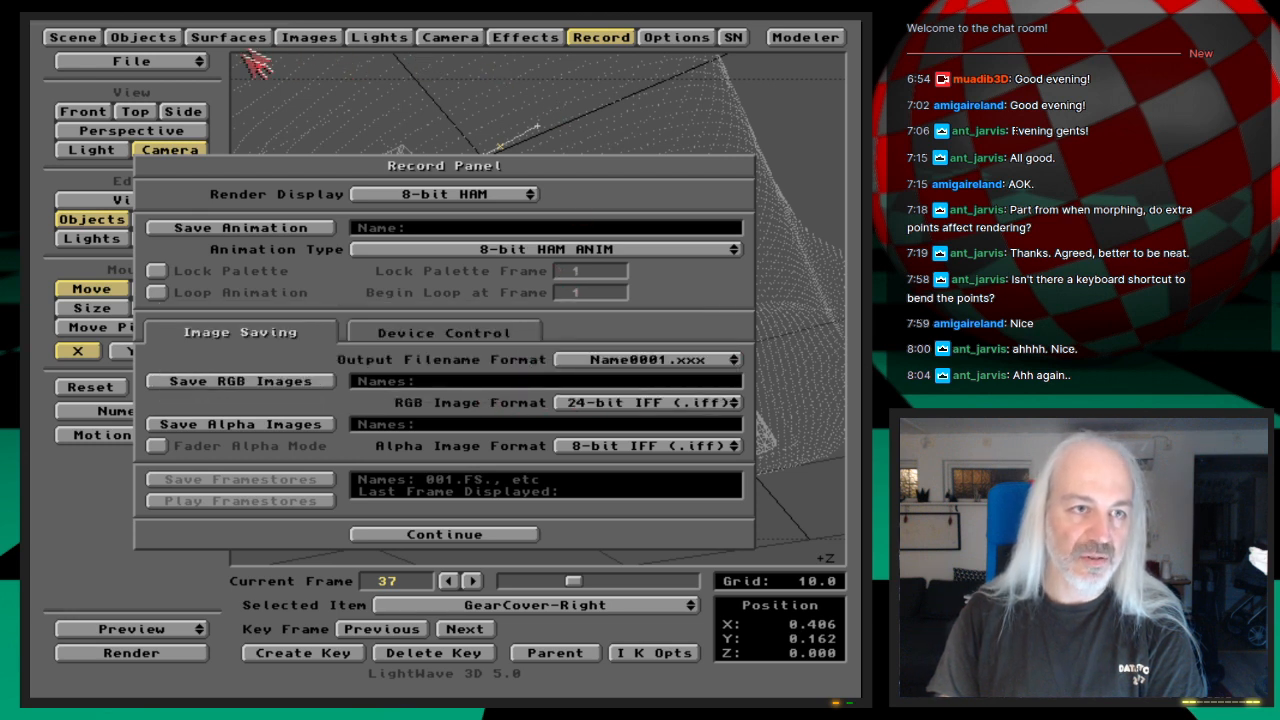
{"action": "left_click", "coordinate": [374, 38]}
{"action": "key", "text": "F1"}
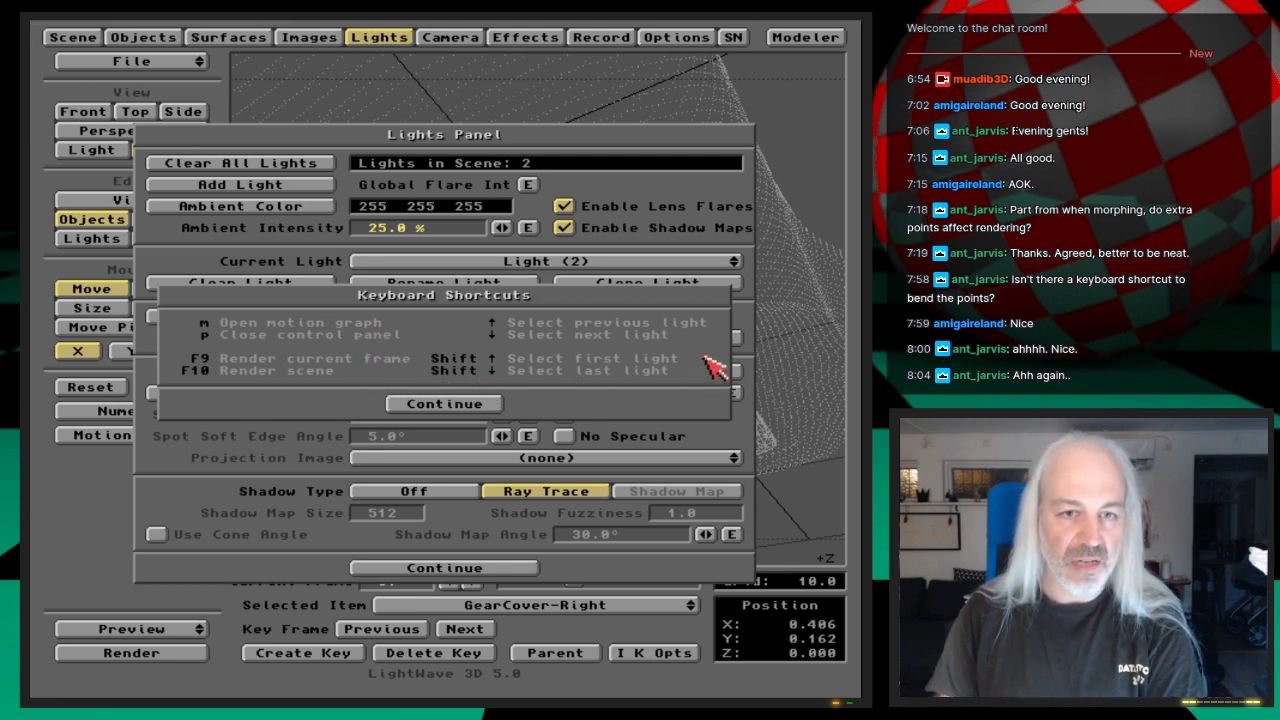
{"action": "left_click", "coordinate": [472, 406]}
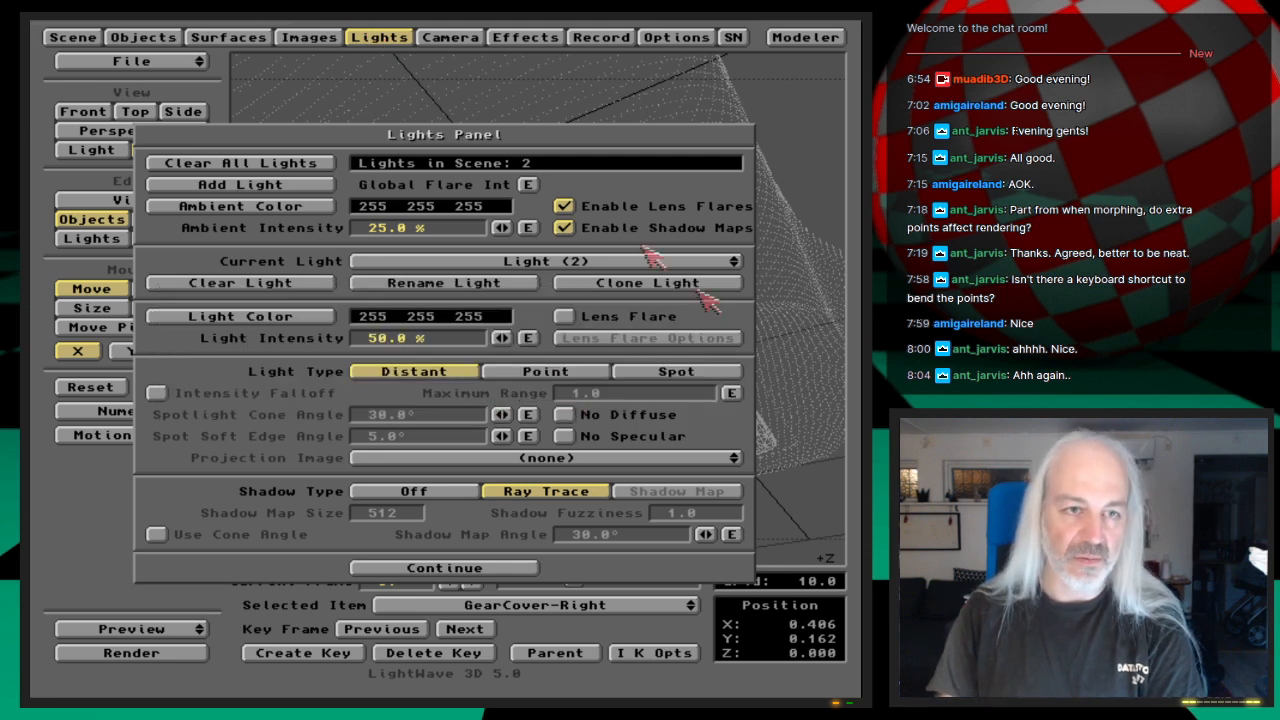
{"action": "left_click", "coordinate": [396, 37]}
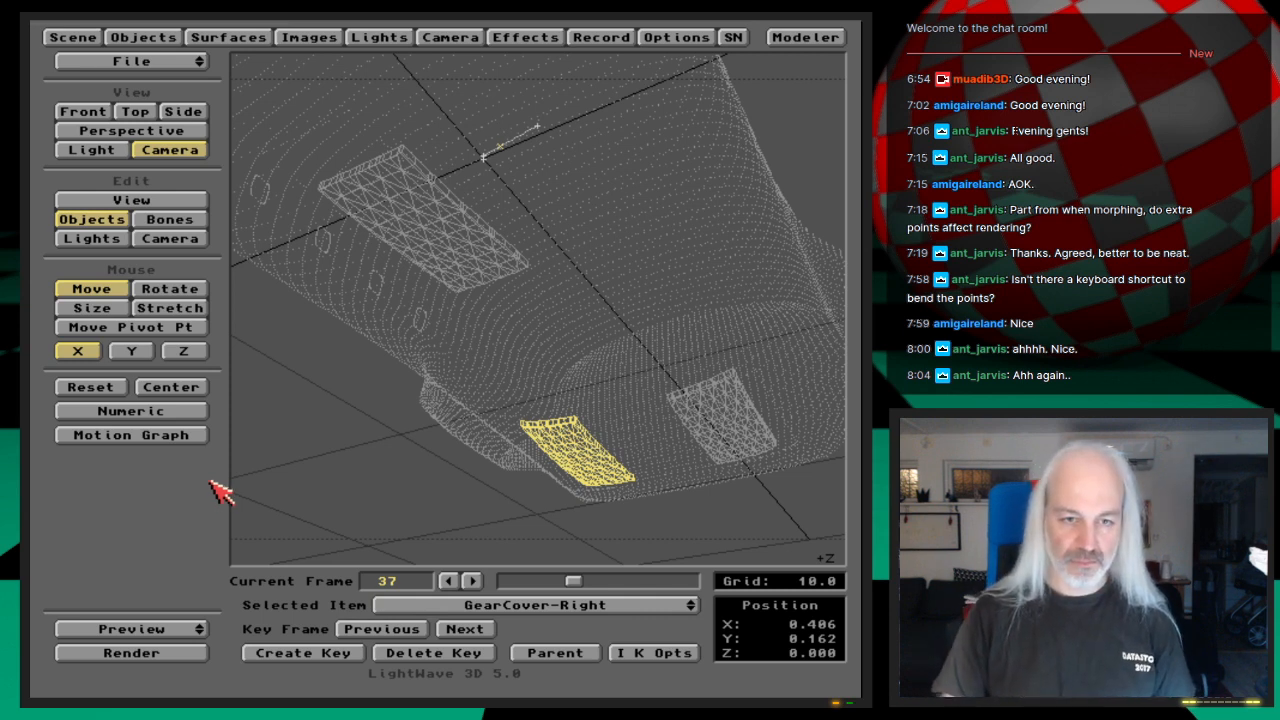
Step: Go to frame 35, set the camera's antialiasing to Low and turn Motion Blur on
{"action": "key", "text": "Left"}
{"action": "key", "text": "Left"}
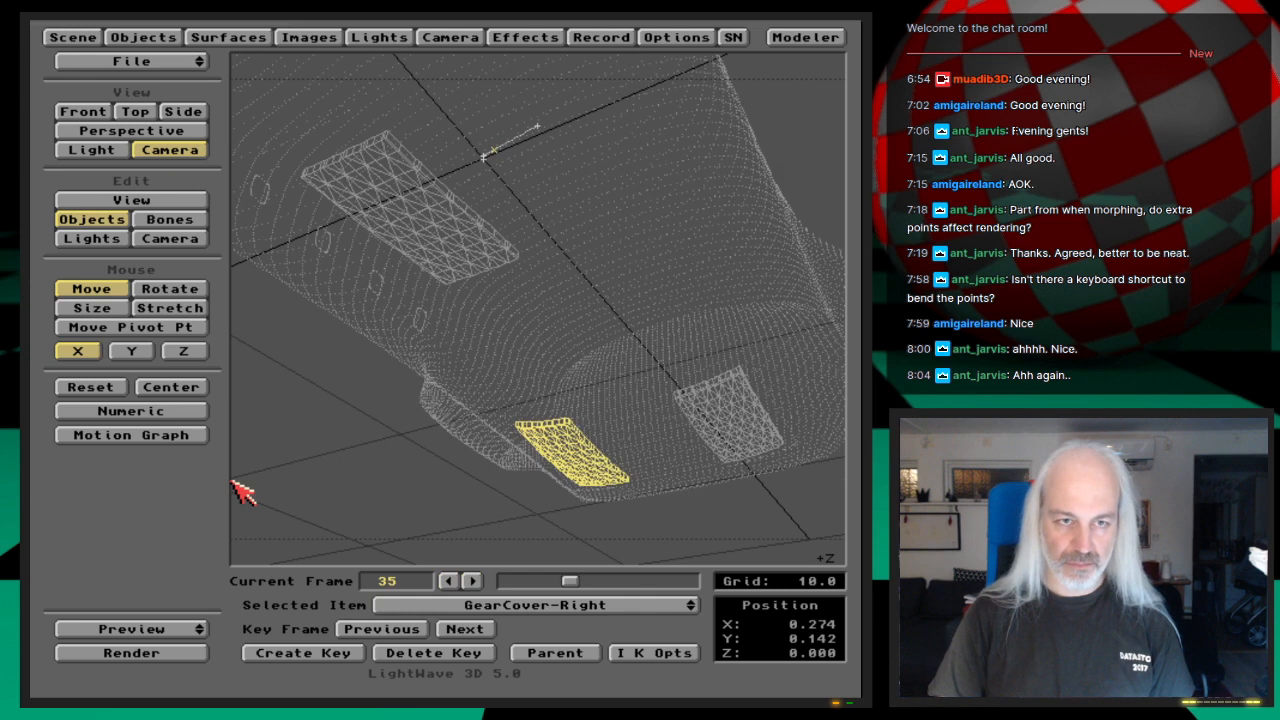
{"action": "left_click", "coordinate": [450, 37]}
{"action": "left_click", "coordinate": [448, 340]}
{"action": "left_click", "coordinate": [449, 347]}
{"action": "left_click", "coordinate": [233, 481]}
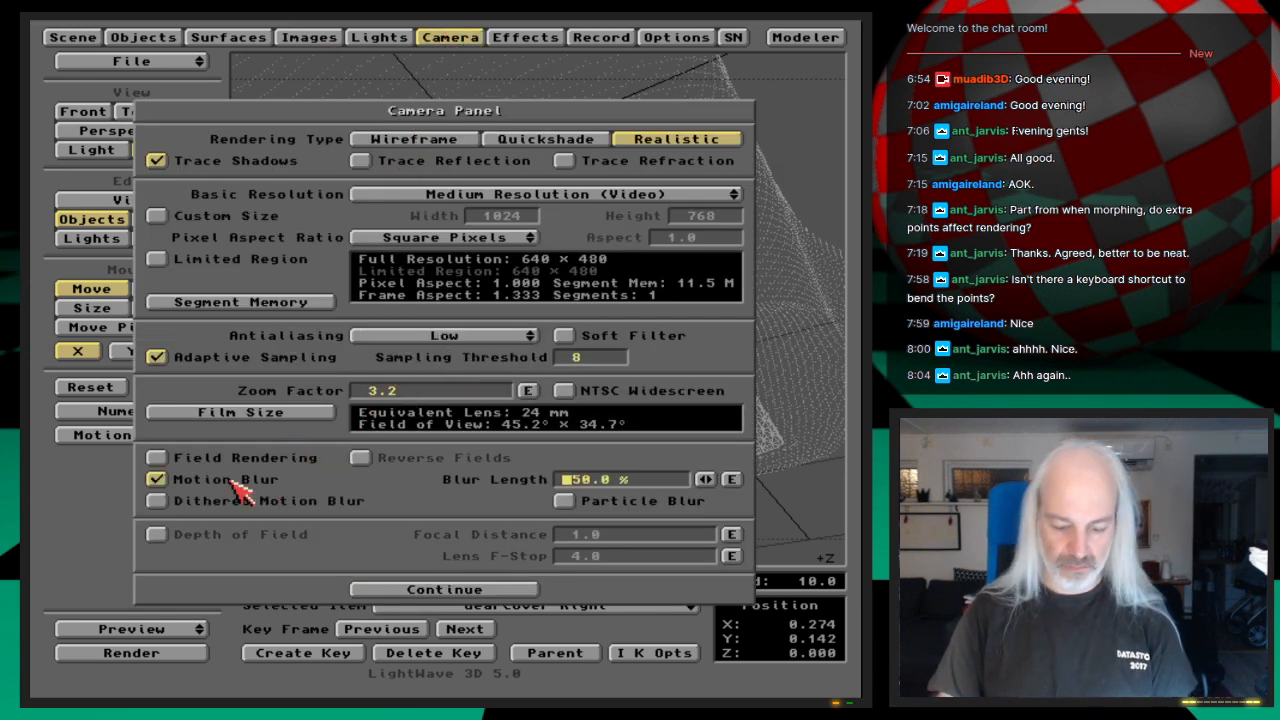
Step: Render frame 35 to check the motion blur on the moving covers, and return to the layout
{"action": "key", "text": "F9"}
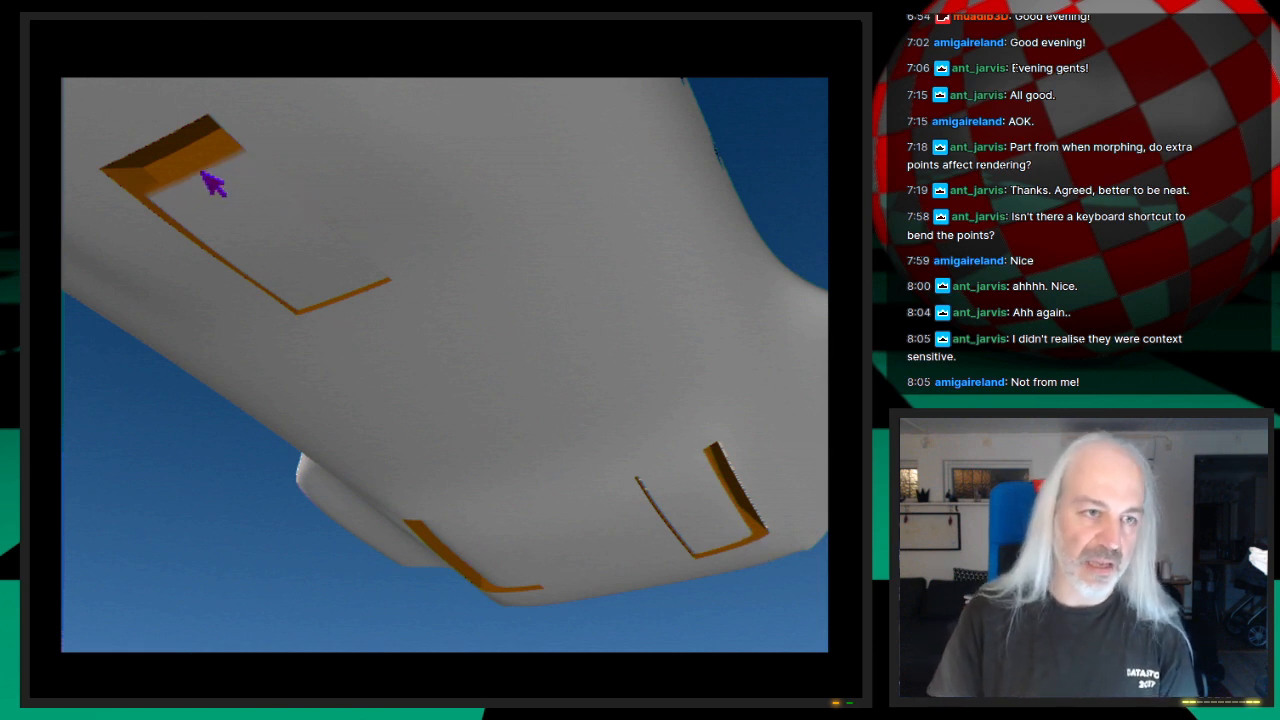
{"action": "left_click", "coordinate": [492, 483]}
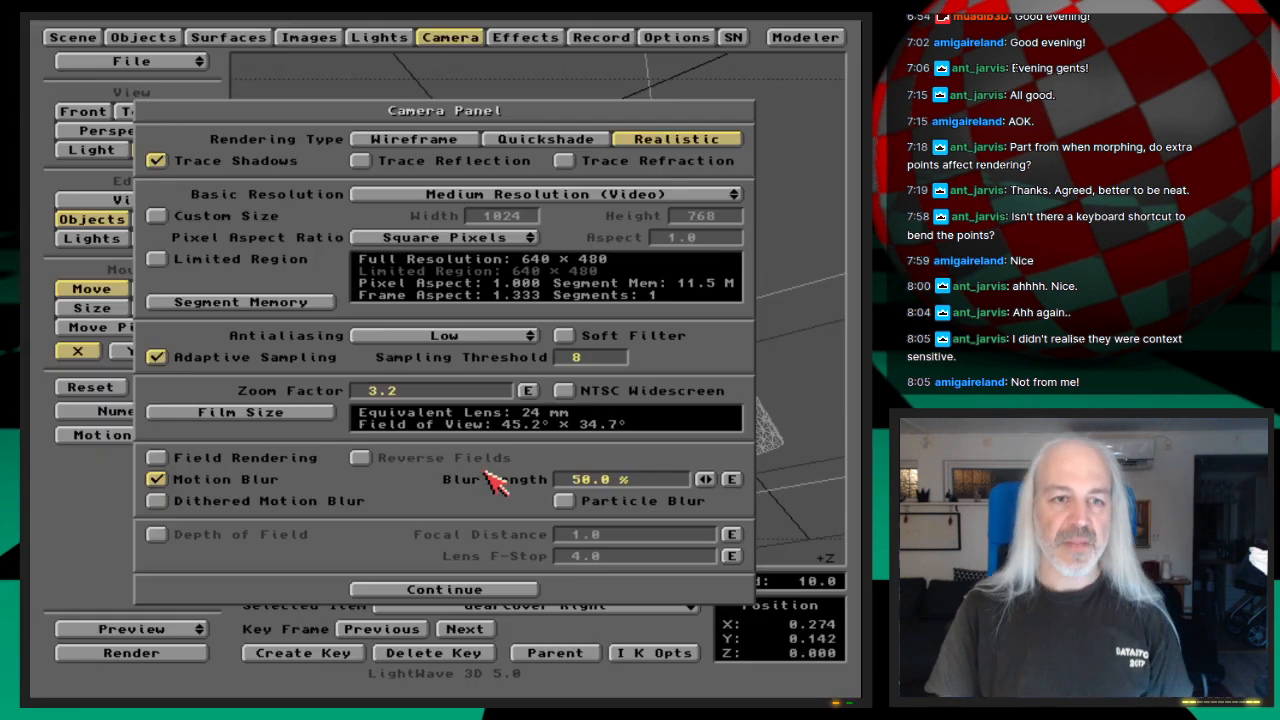
{"action": "left_click", "coordinate": [452, 37]}
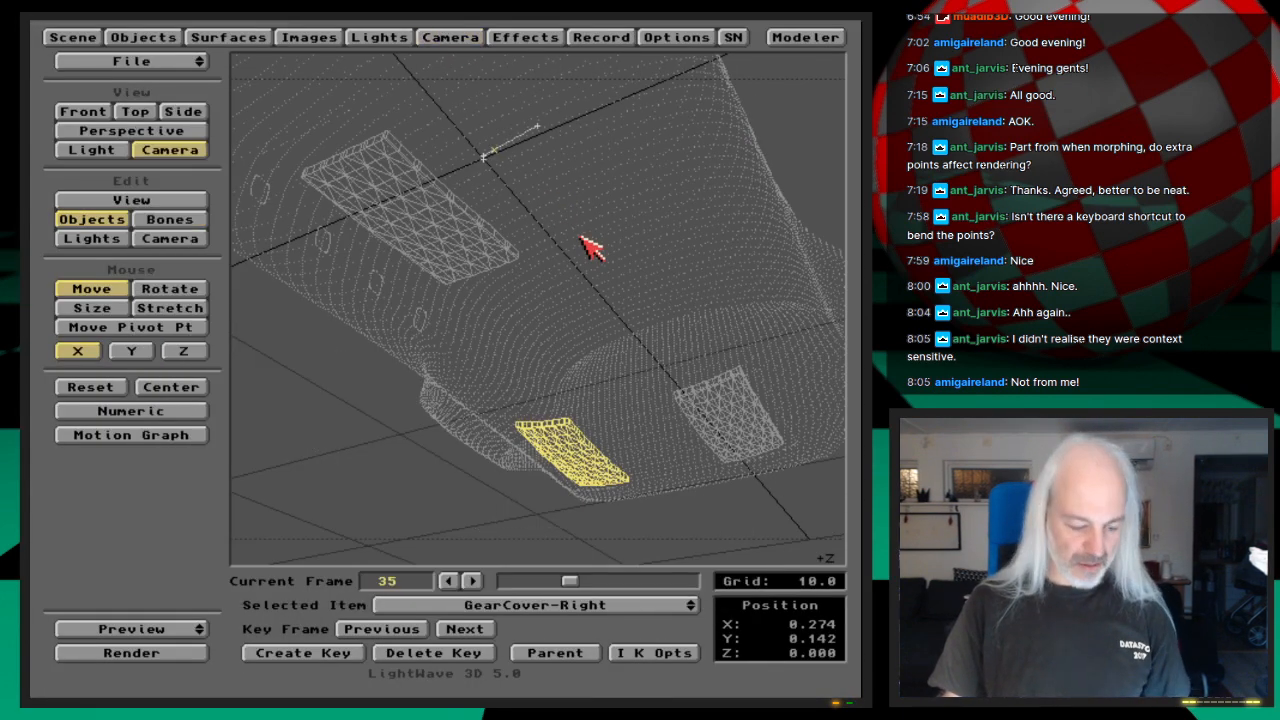
Step: Save all objects, and save the scene over the existing Shuttle-GearDoorsAnimated file
{"action": "left_click", "coordinate": [143, 37]}
{"action": "left_click", "coordinate": [505, 196]}
{"action": "left_click", "coordinate": [325, 376]}
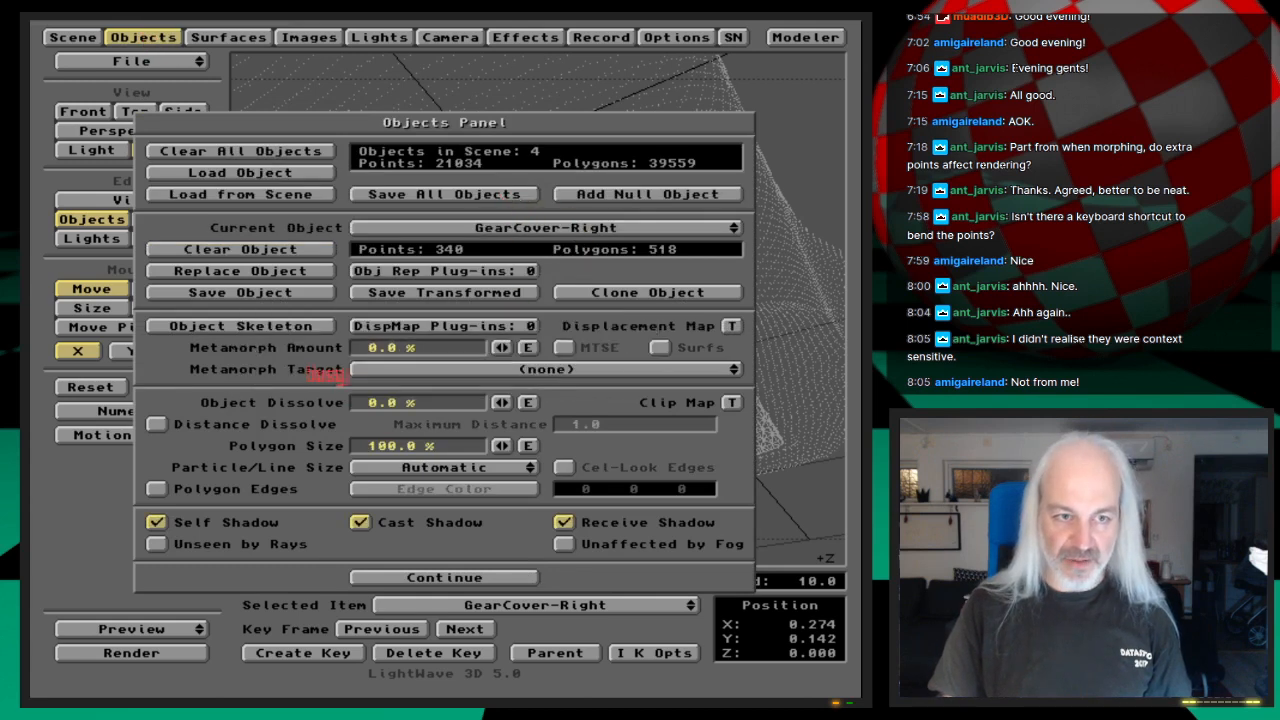
{"action": "left_click", "coordinate": [168, 40]}
{"action": "key", "text": "s"}
{"action": "key", "text": "Return"}
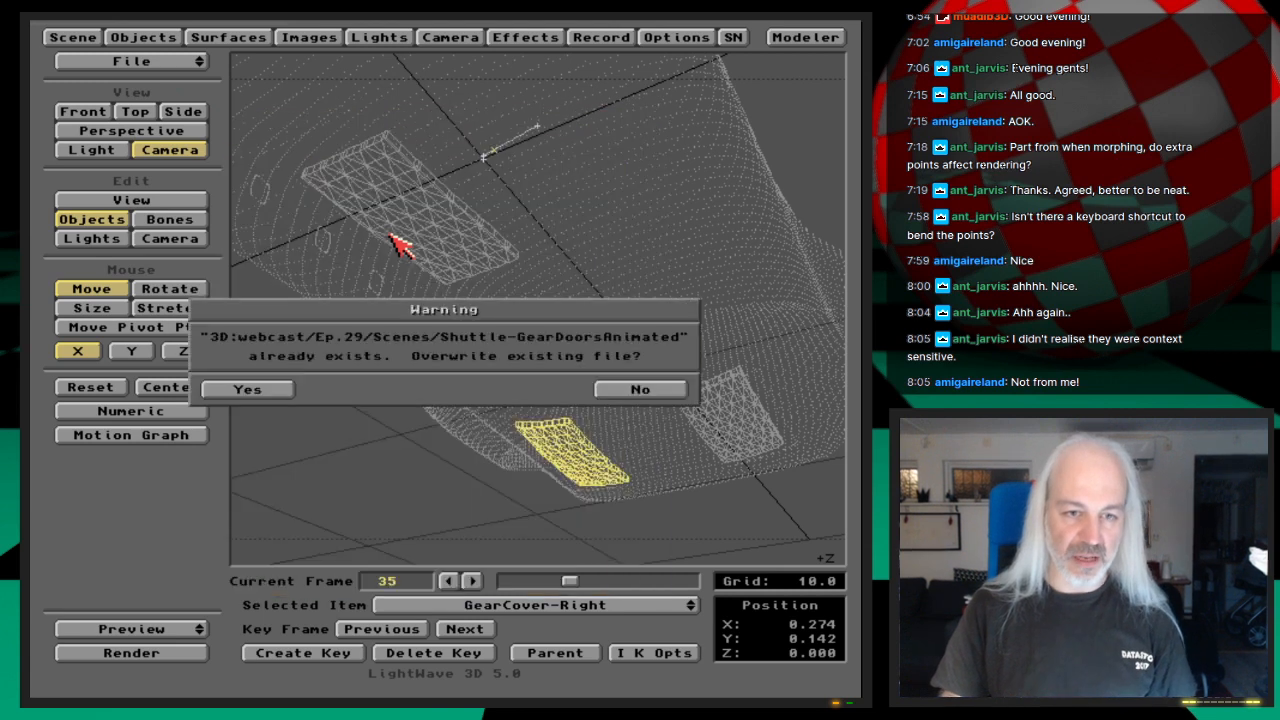
{"action": "key", "text": "Return"}
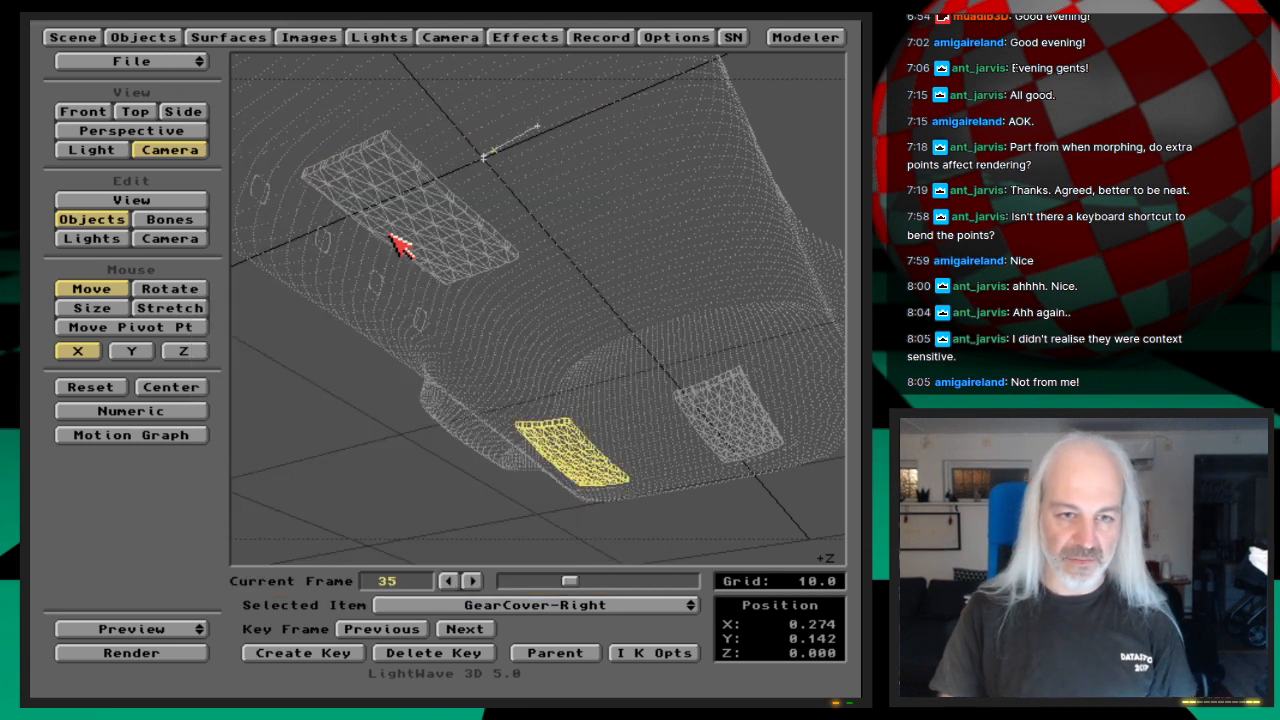
Step: Look at the Render Display choices in the record settings
{"action": "left_click", "coordinate": [600, 37]}
{"action": "left_click", "coordinate": [497, 196]}
{"action": "left_click_drag", "start_coordinate": [495, 194], "coordinate": [646, 204]}
Step: Turn Motion Blur off and change the camera's antialiasing level, and save the scene again
{"action": "left_click", "coordinate": [464, 40]}
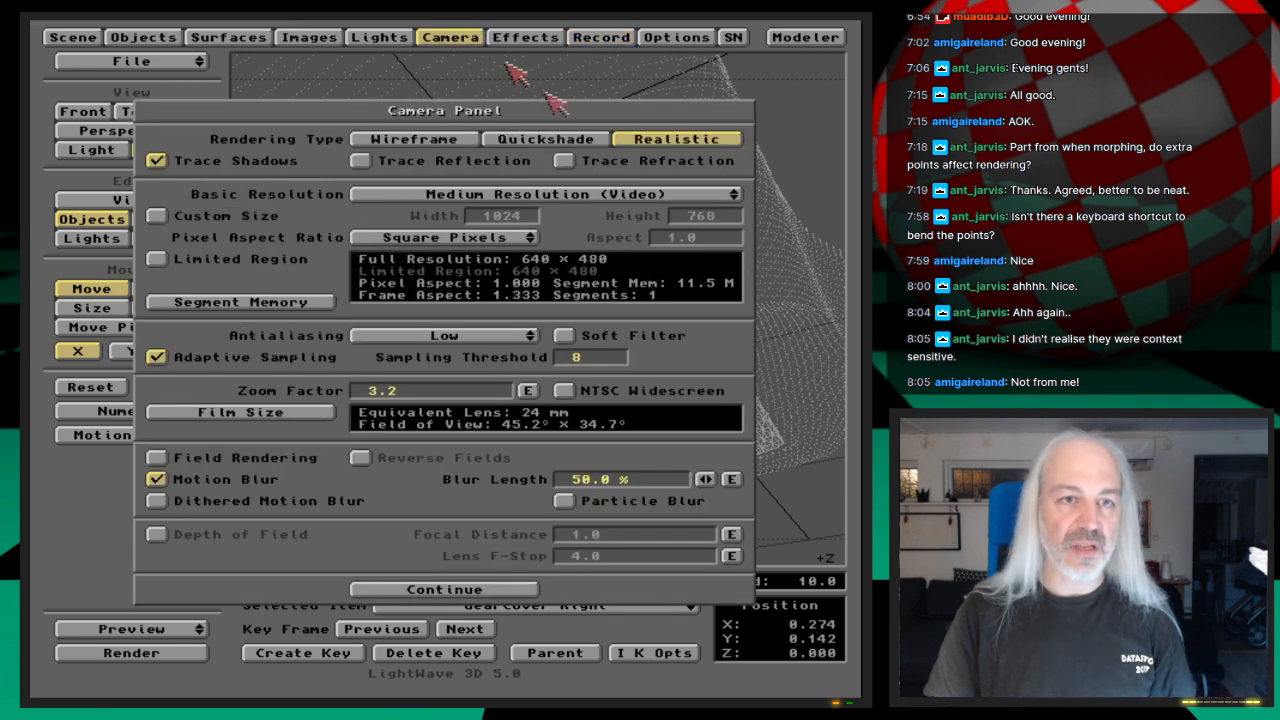
{"action": "left_click", "coordinate": [234, 481]}
{"action": "left_click_drag", "start_coordinate": [460, 350], "coordinate": [466, 340]}
{"action": "left_click", "coordinate": [457, 37]}
{"action": "key", "text": "s"}
{"action": "key", "text": "Return"}
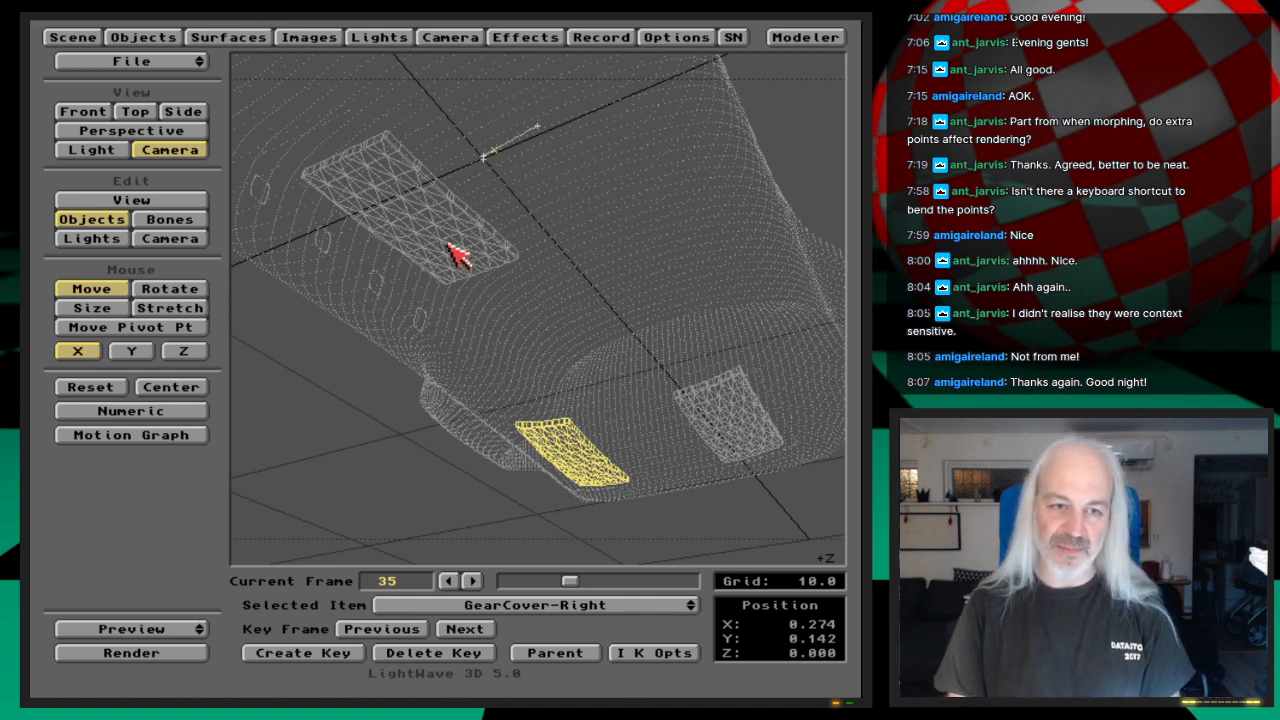
Step: Quit to the Amiga Workbench and launch the webcast outro script
{"action": "left_click_drag", "start_coordinate": [197, 66], "coordinate": [200, 121]}
{"action": "left_click", "coordinate": [322, 370]}
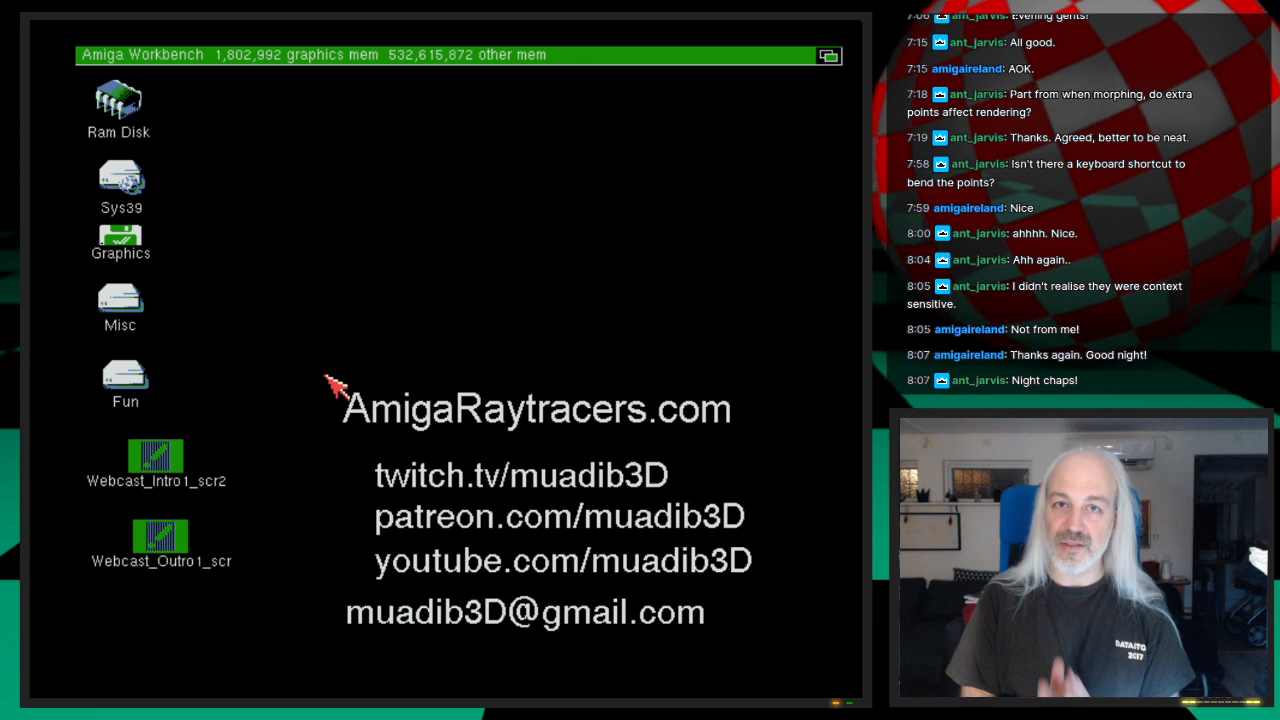
{"action": "left_click", "coordinate": [183, 551]}
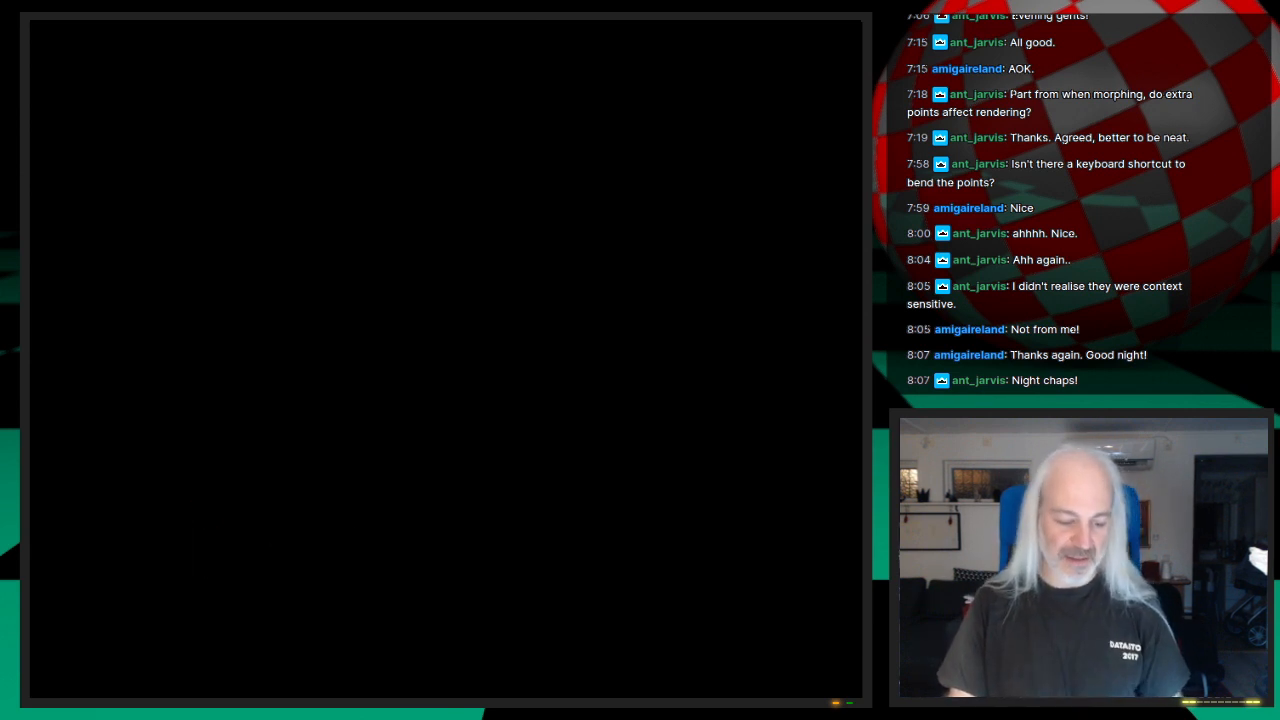